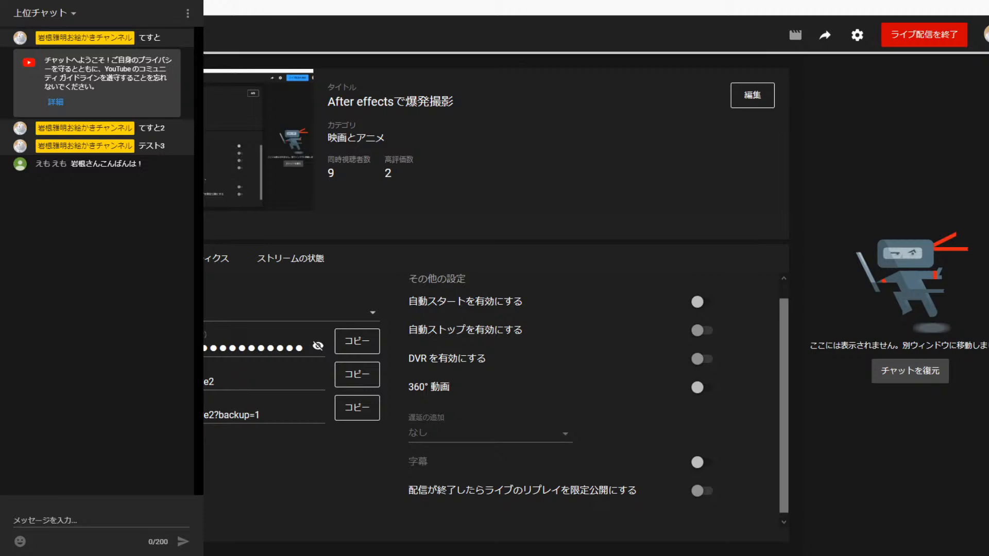
- Switch to After Effects and create a new 1280 x 720 composition at 24 fps with a duration of 0:00:04:03
{"action": "key", "text": "alt+Tab"}
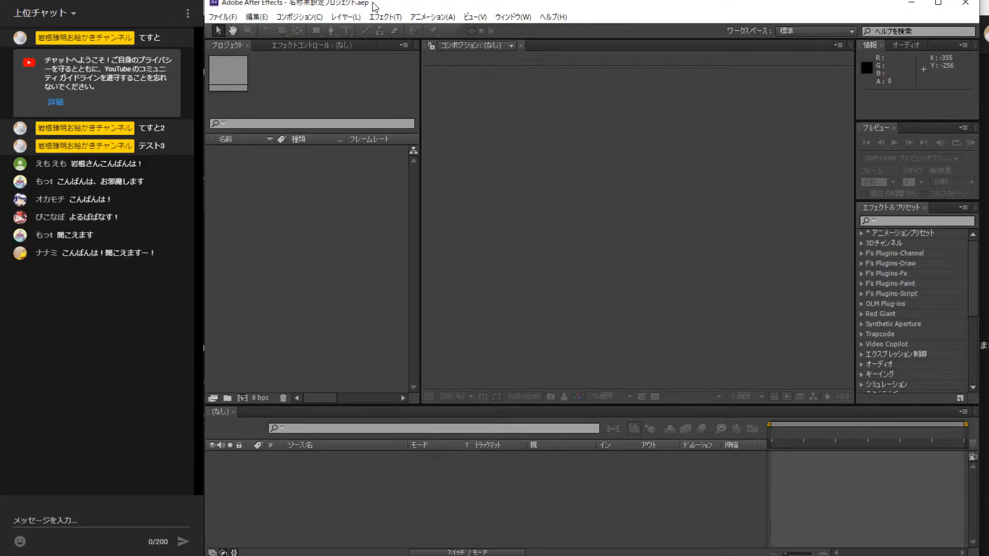
{"action": "left_click", "coordinate": [310, 18]}
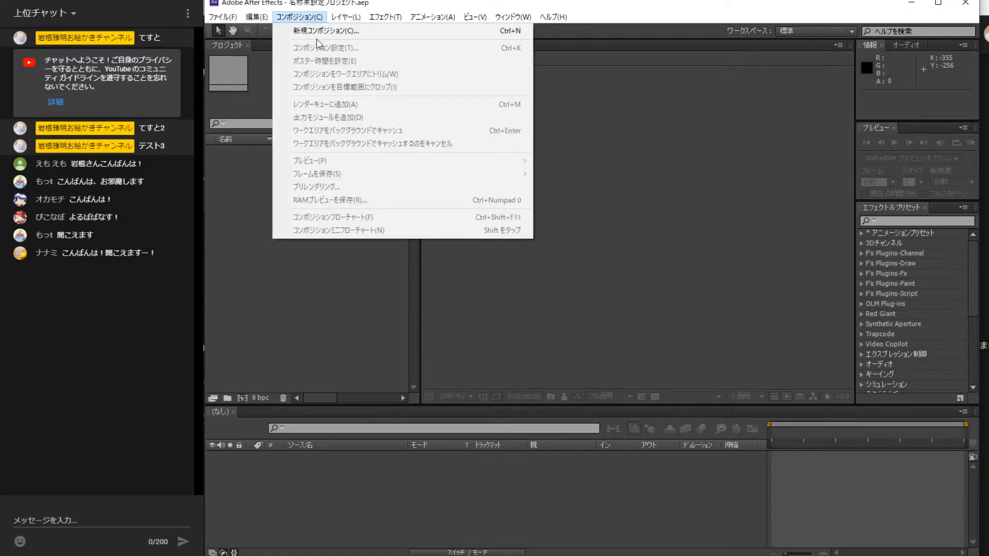
{"action": "left_click", "coordinate": [324, 30]}
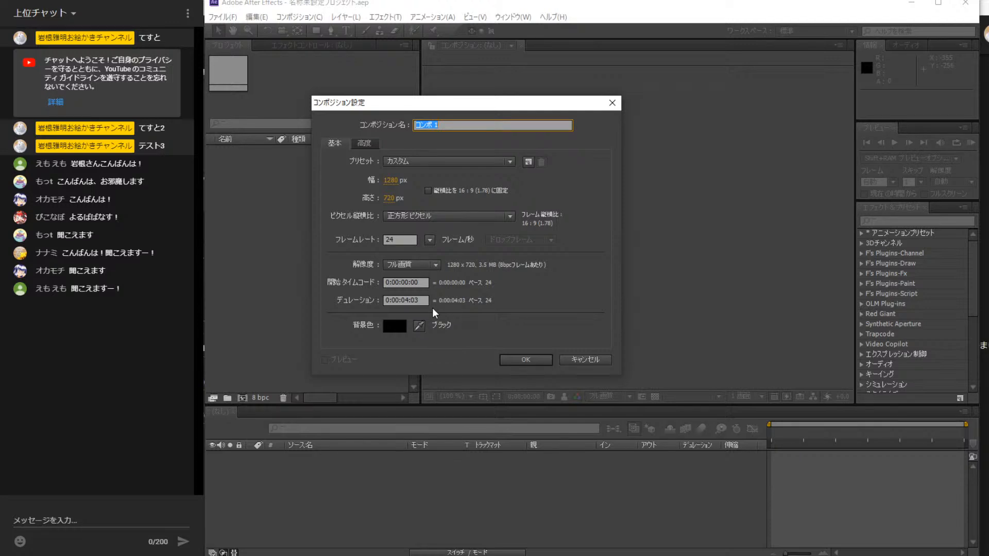
{"action": "left_click", "coordinate": [528, 363]}
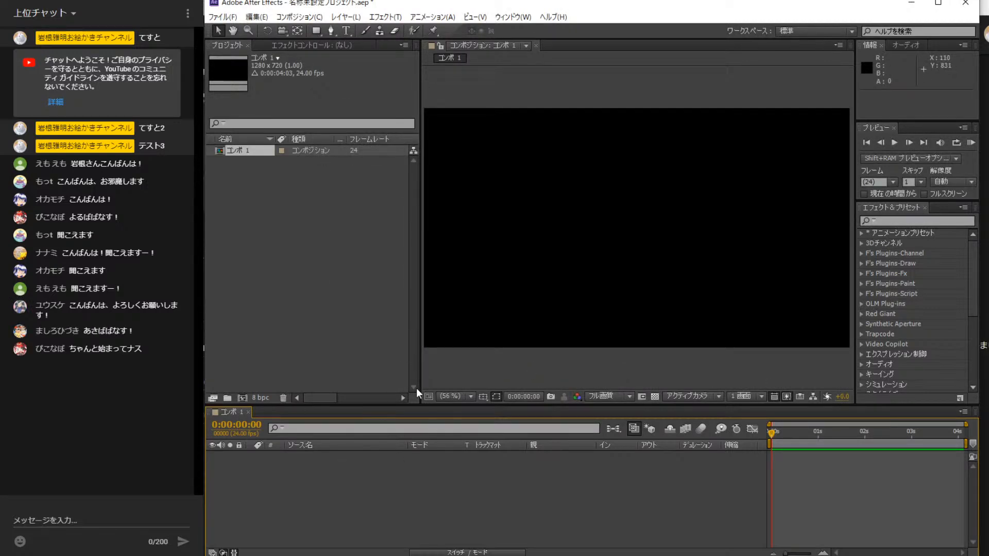
- Import BG.bmp.jpg, いわA.png and いわb.png together from the 爆発実演 folder using multiple-file import
{"action": "left_click", "coordinate": [227, 16]}
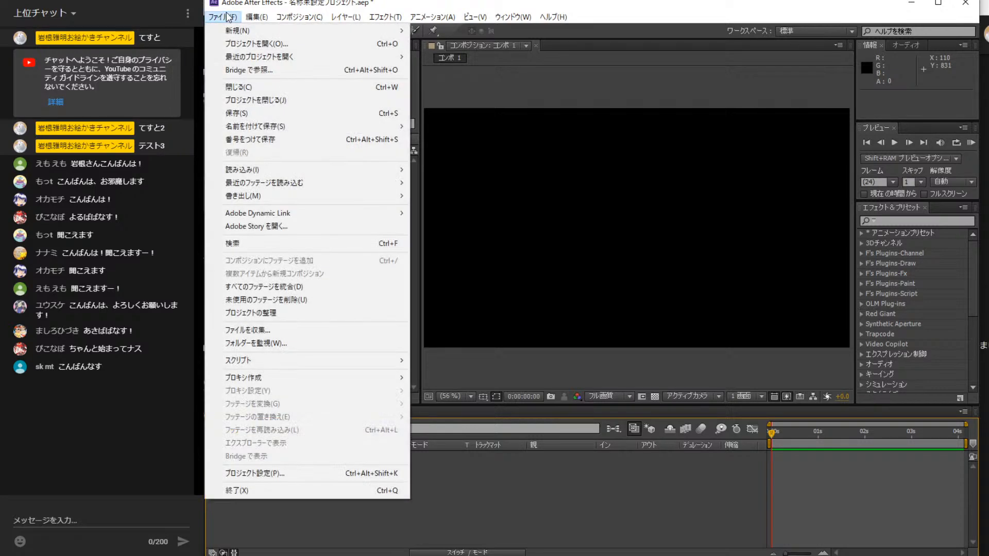
{"action": "mouse_move", "coordinate": [329, 171]}
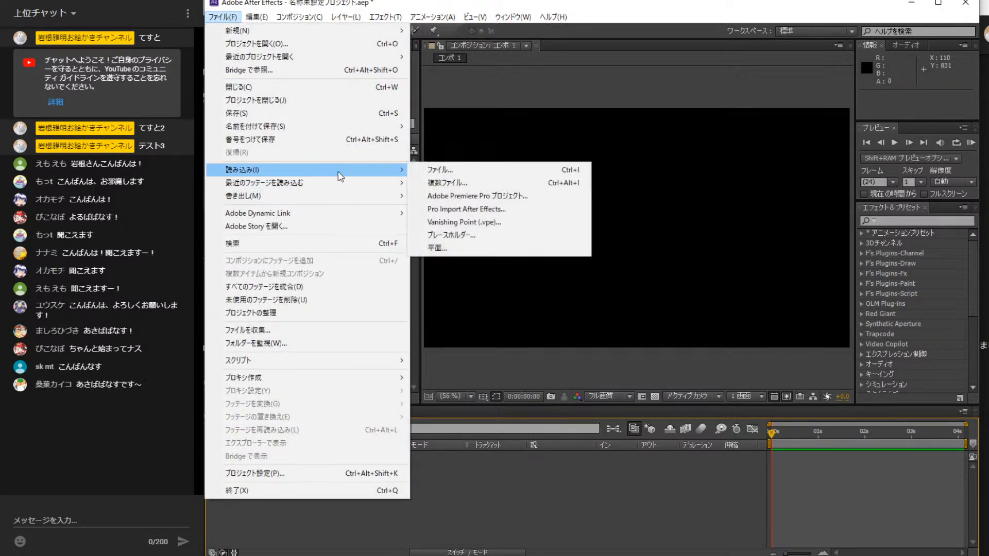
{"action": "left_click", "coordinate": [485, 181]}
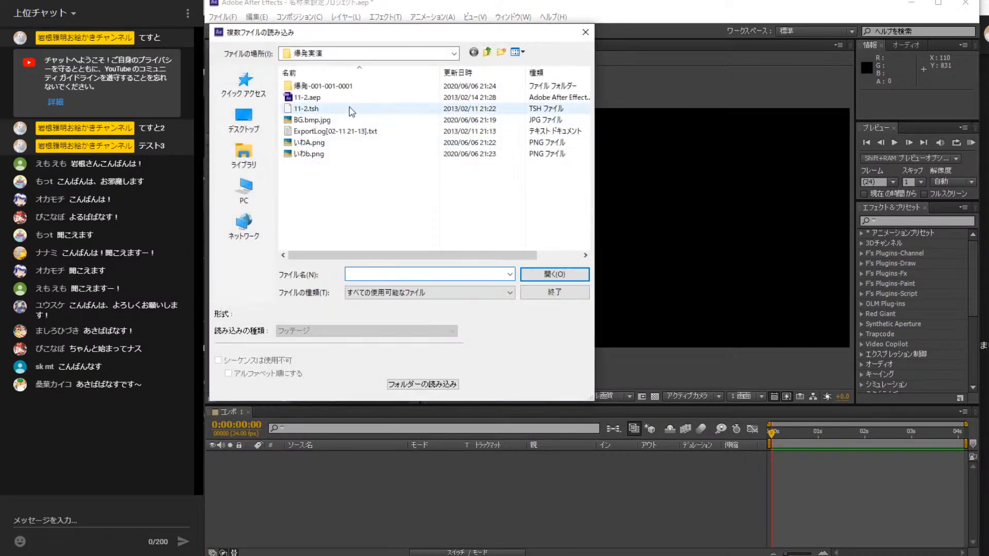
{"action": "left_click", "coordinate": [322, 146]}
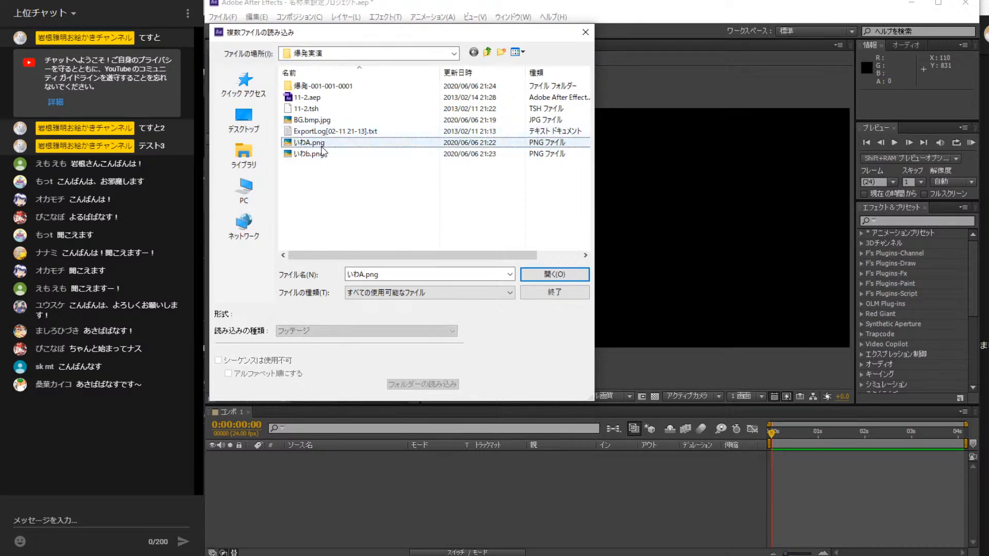
{"action": "left_click", "coordinate": [322, 154], "text": "ctrl"}
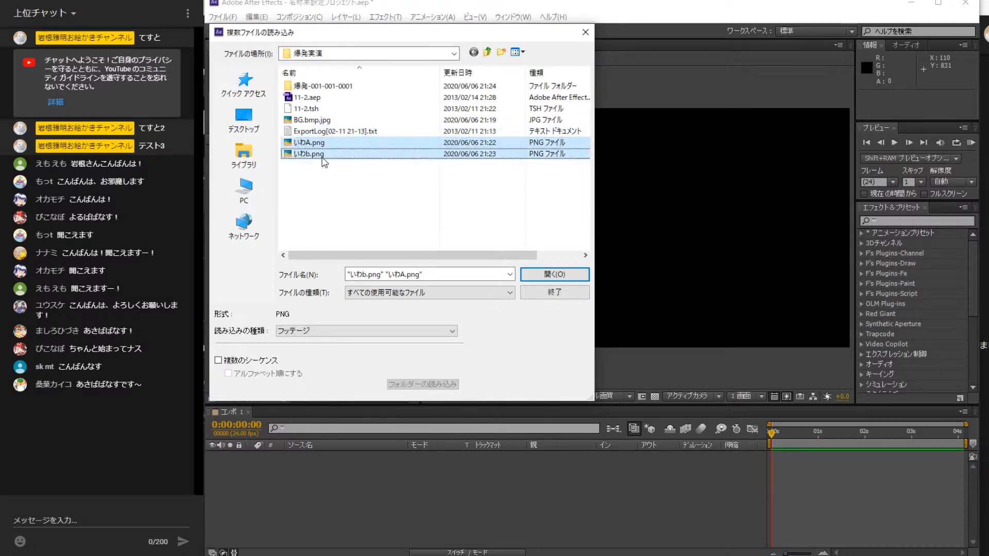
{"action": "left_click", "coordinate": [326, 125], "text": "shift"}
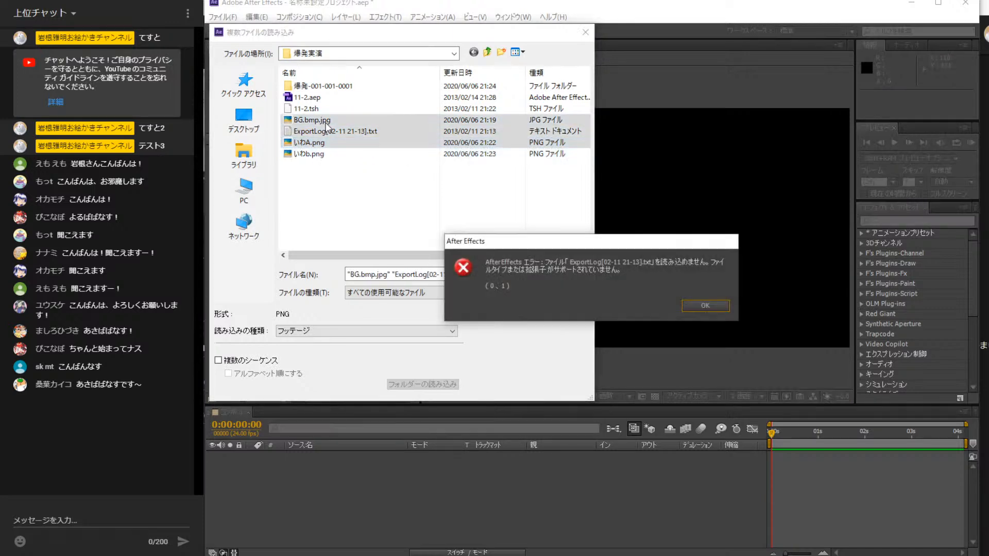
{"action": "left_click", "coordinate": [719, 312]}
{"action": "left_click", "coordinate": [315, 120]}
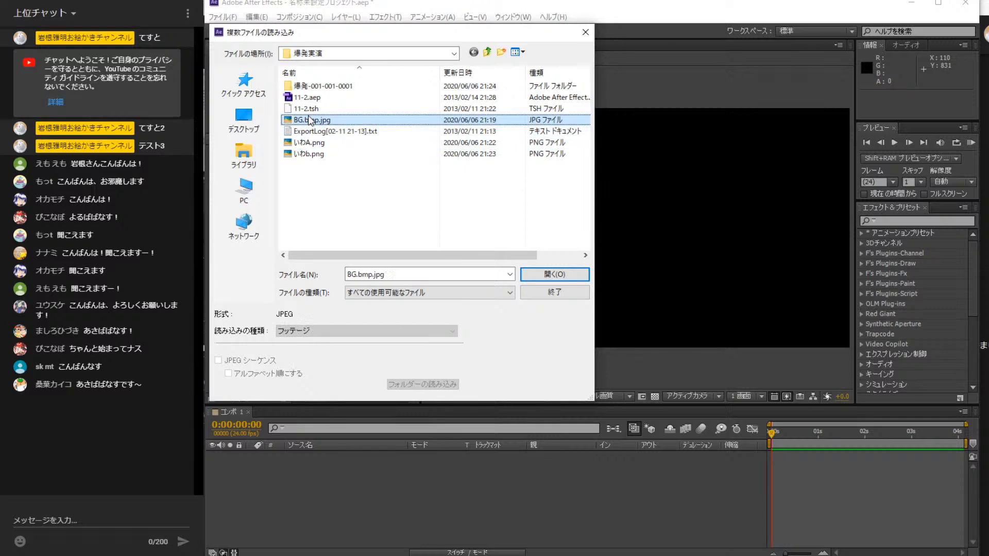
{"action": "left_click", "coordinate": [313, 153], "text": "ctrl"}
{"action": "left_click", "coordinate": [326, 144], "text": "ctrl"}
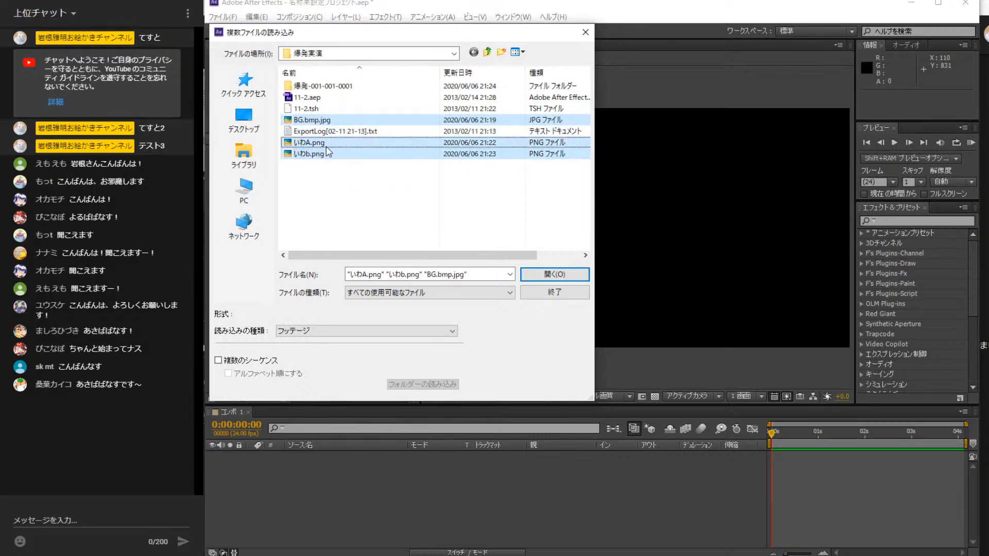
{"action": "left_click", "coordinate": [570, 275]}
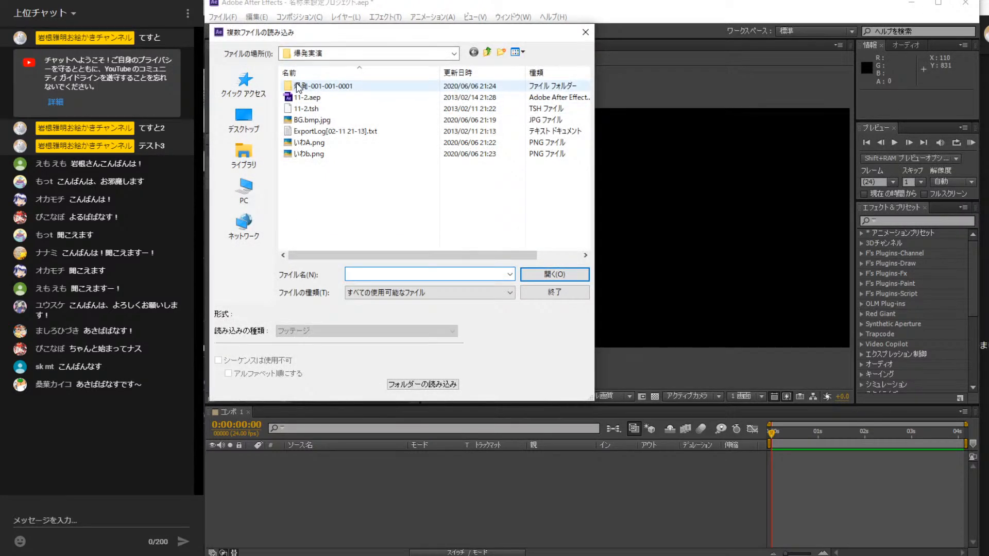
{"action": "double_click", "coordinate": [297, 86]}
{"action": "left_click", "coordinate": [371, 110]}
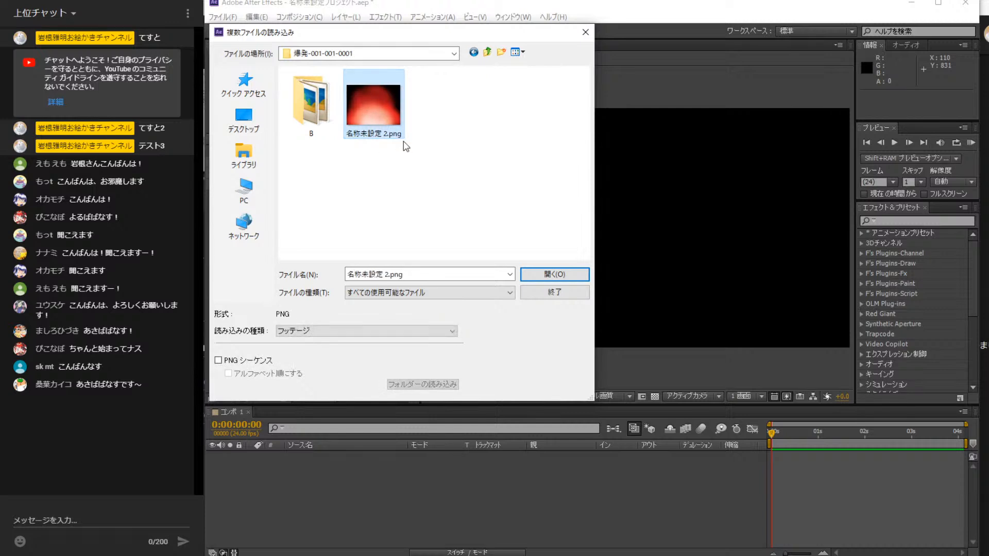
{"action": "left_click", "coordinate": [567, 278]}
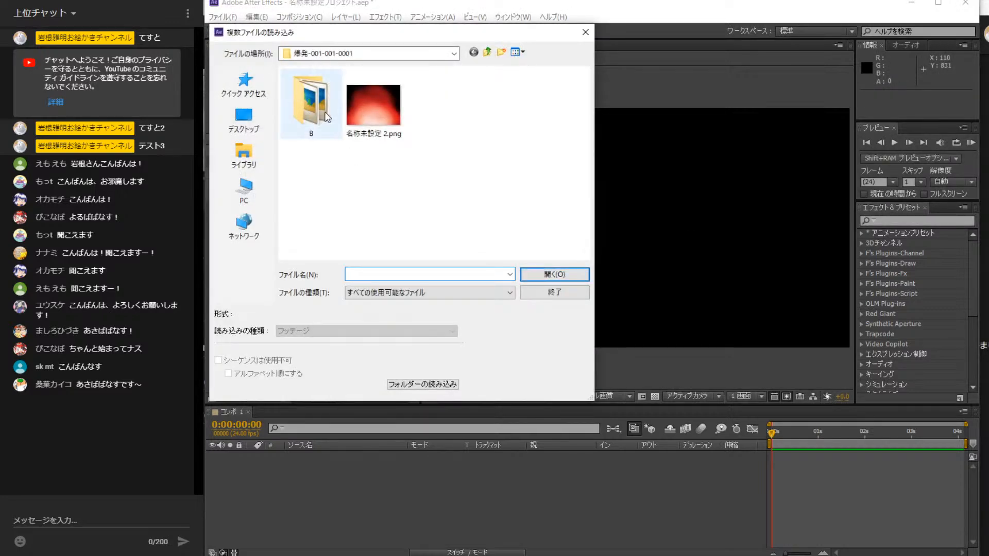
- Import the frames in folder B, starting at B0001.tga, as a Targa sequence and finish importing
{"action": "double_click", "coordinate": [325, 117]}
{"action": "left_click", "coordinate": [326, 116]}
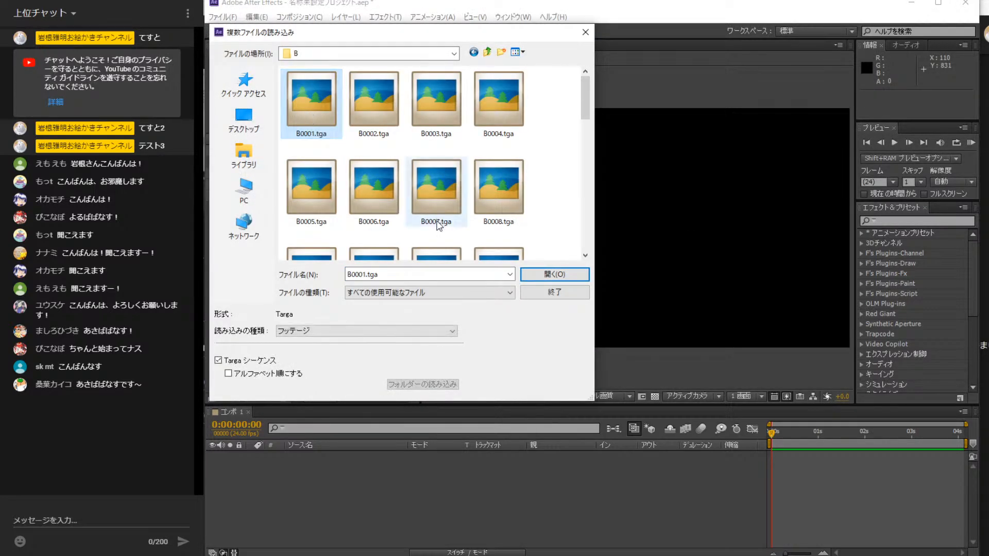
{"action": "left_click", "coordinate": [543, 273]}
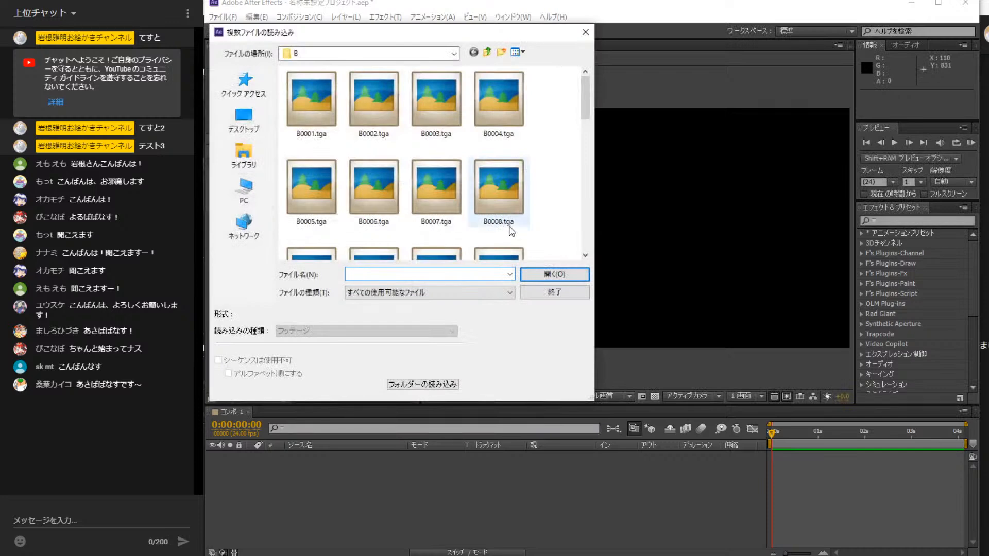
{"action": "left_click", "coordinate": [585, 33]}
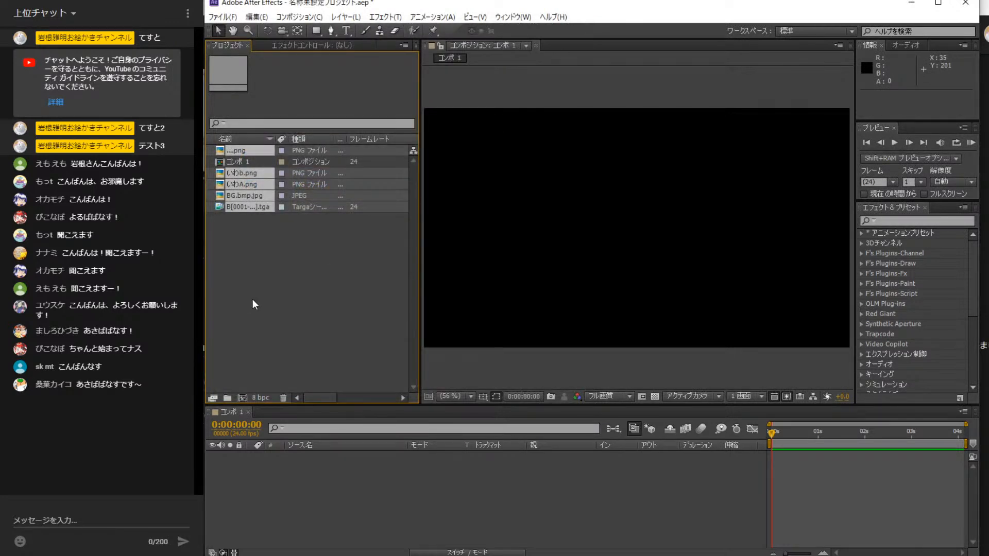
- Add BG.bmp.jpg to the composition's timeline as the background layer
{"action": "left_click", "coordinate": [252, 298]}
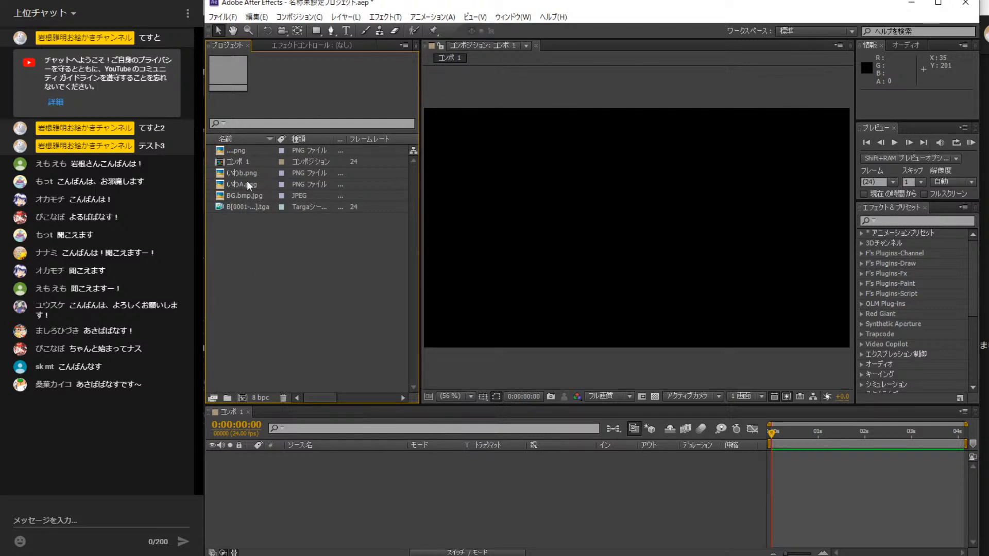
{"action": "left_click", "coordinate": [252, 196]}
{"action": "left_click_drag", "start_coordinate": [247, 196], "coordinate": [372, 495]}
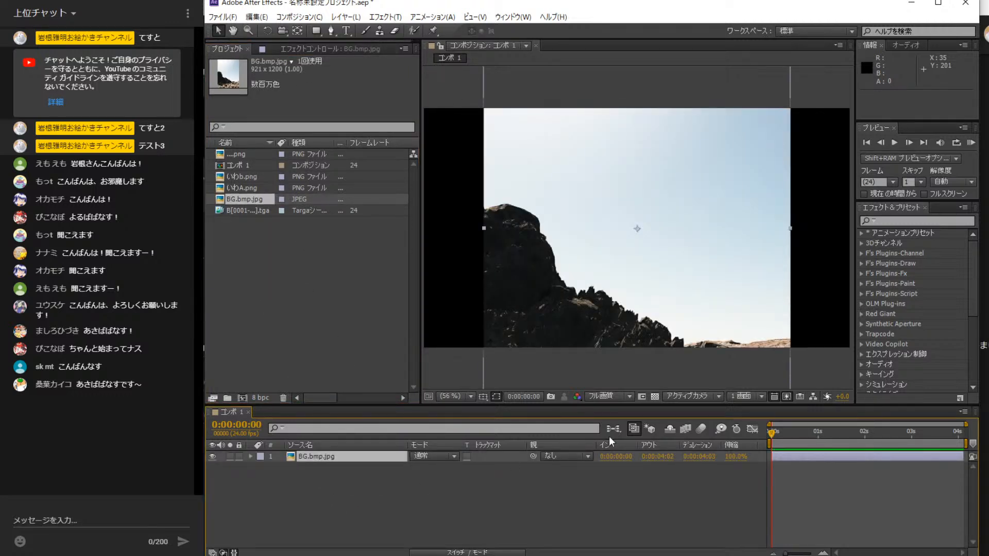
- Scale the BG.bmp.jpg layer to 142% and move it up to about position 644, -32 so the rocky ground fills the frame
{"action": "scroll", "coordinate": [606, 303], "scroll_direction": "down", "scroll_amount": 3}
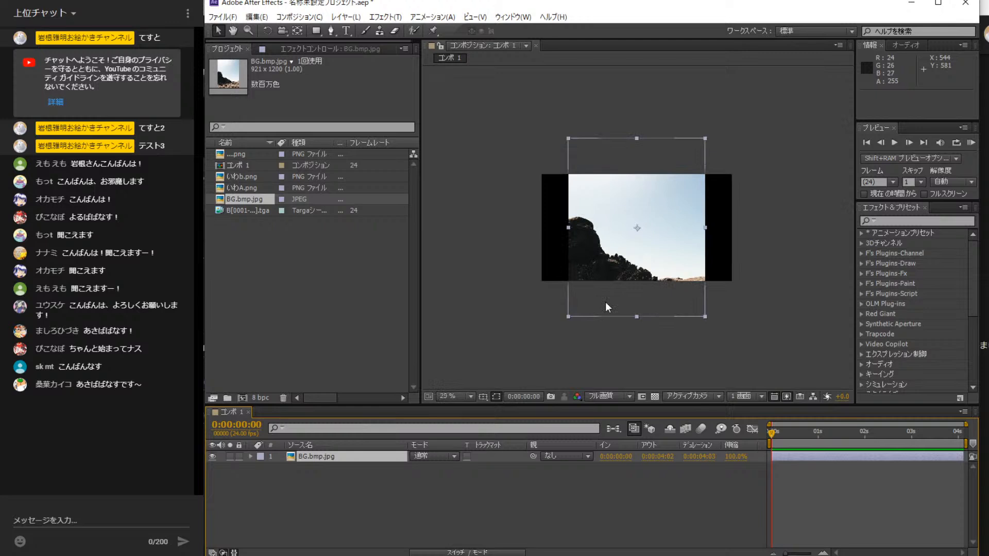
{"action": "left_click", "coordinate": [568, 315]}
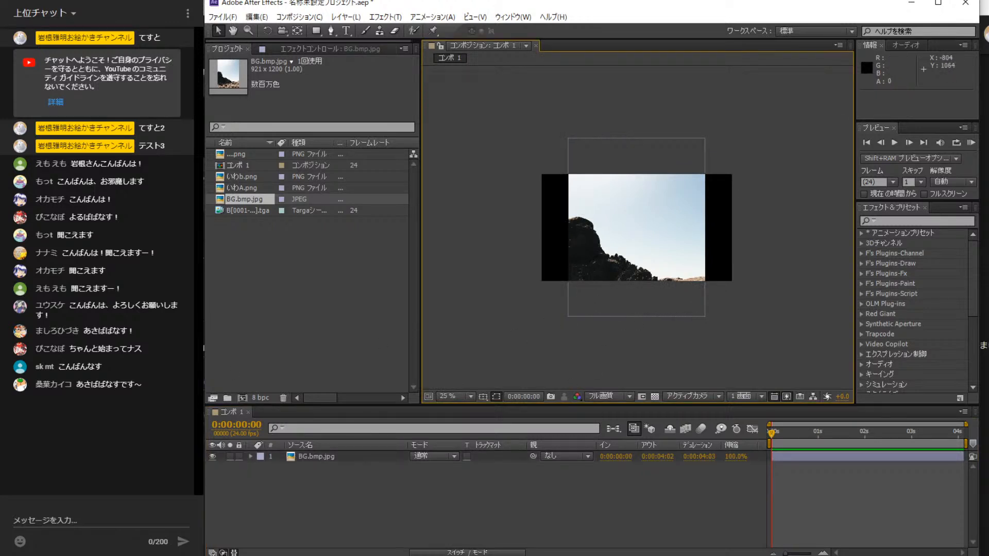
{"action": "left_click", "coordinate": [251, 456]}
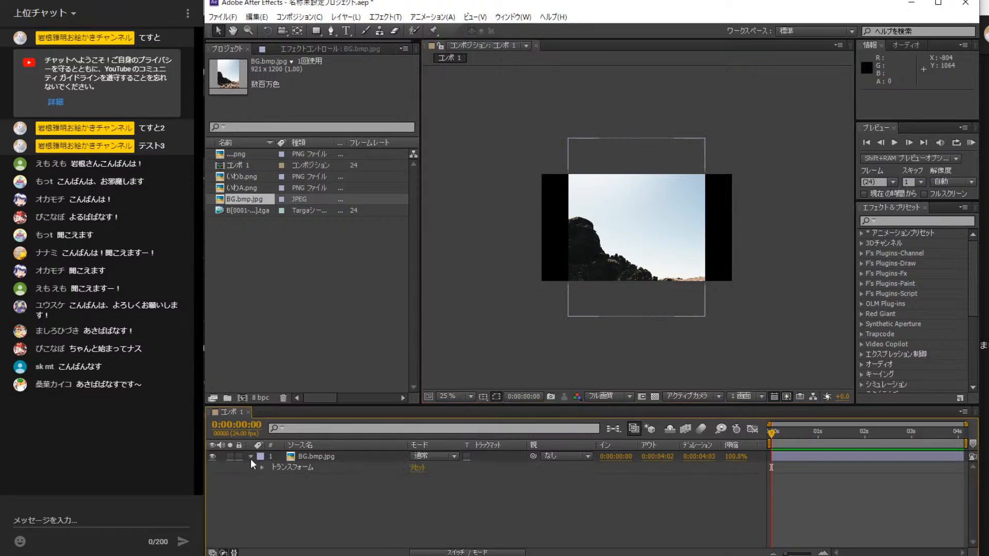
{"action": "left_click", "coordinate": [263, 467]}
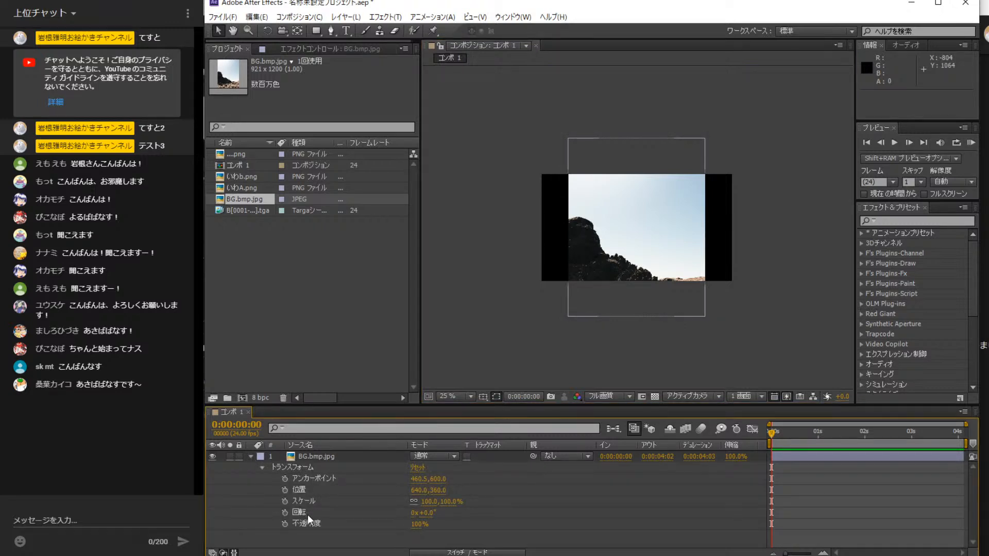
{"action": "left_click_drag", "start_coordinate": [427, 502], "coordinate": [448, 497]}
{"action": "left_click_drag", "start_coordinate": [682, 337], "coordinate": [680, 273]}
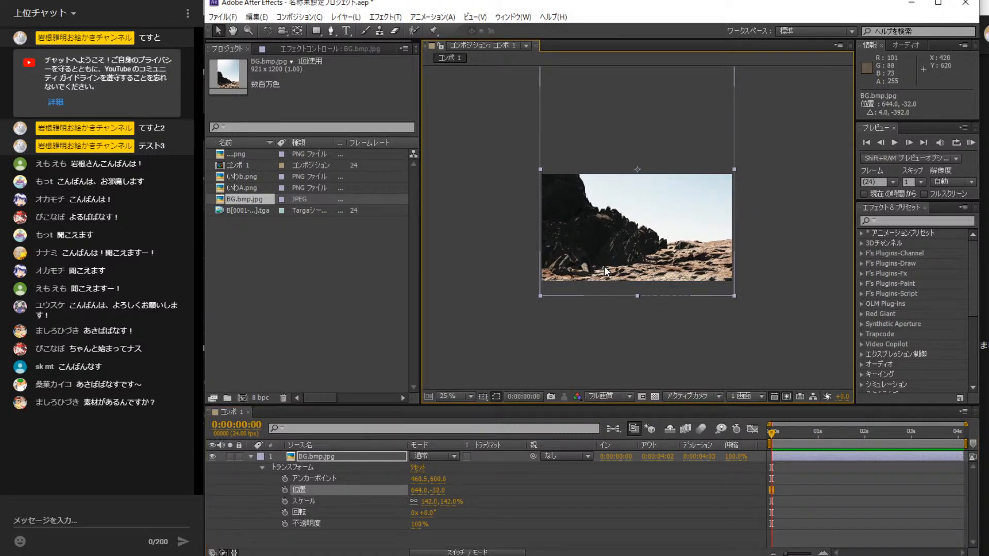
- Place いわA.png above the background layer and いわb.png above it, and collapse the background layer's properties
{"action": "left_click", "coordinate": [244, 177]}
{"action": "left_click", "coordinate": [243, 185]}
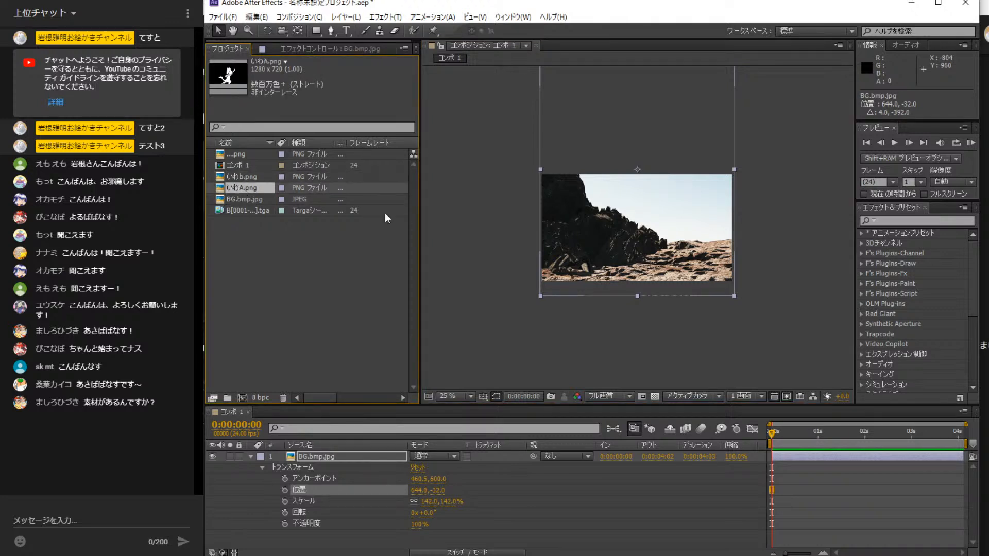
{"action": "left_click_drag", "start_coordinate": [251, 188], "coordinate": [296, 455]}
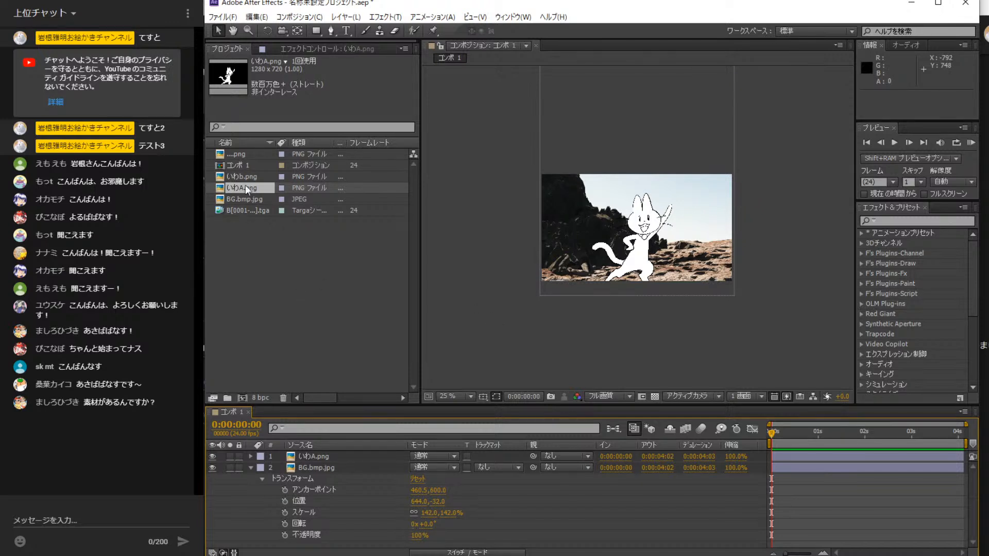
{"action": "left_click_drag", "start_coordinate": [239, 175], "coordinate": [341, 453]}
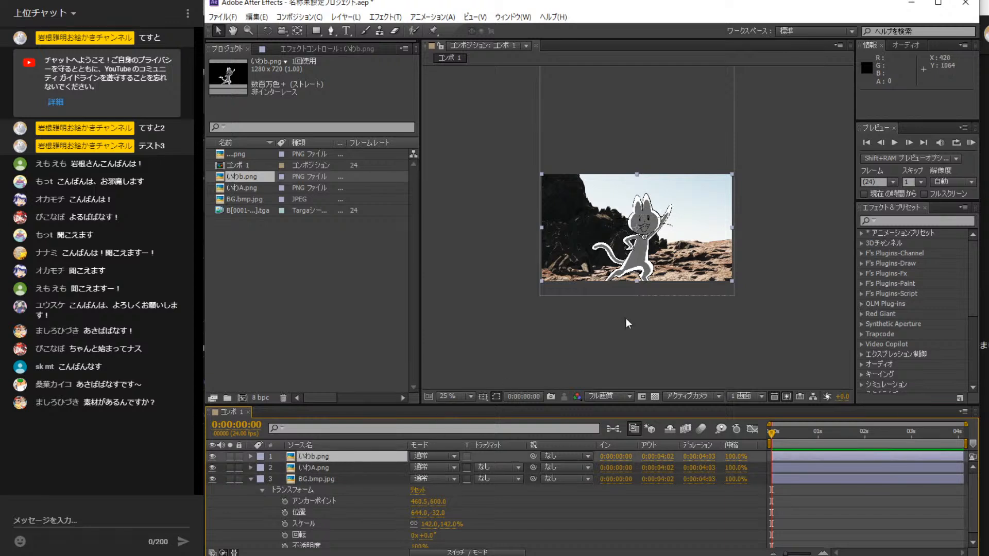
{"action": "left_click", "coordinate": [250, 479]}
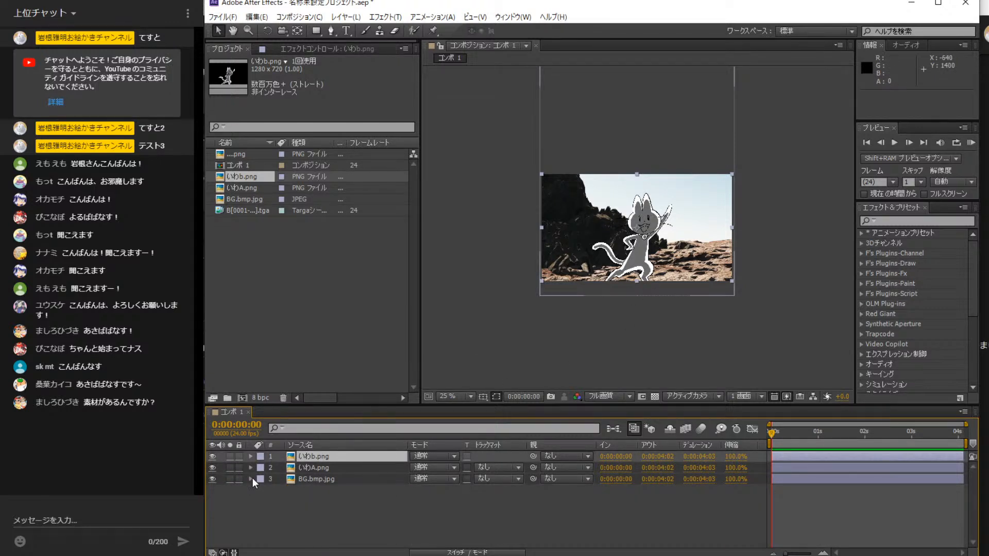
- Insert the explosion Targa sequence B[0001-0033].tga into the timeline between いわA.png and BG.bmp.jpg
{"action": "left_click", "coordinate": [243, 157]}
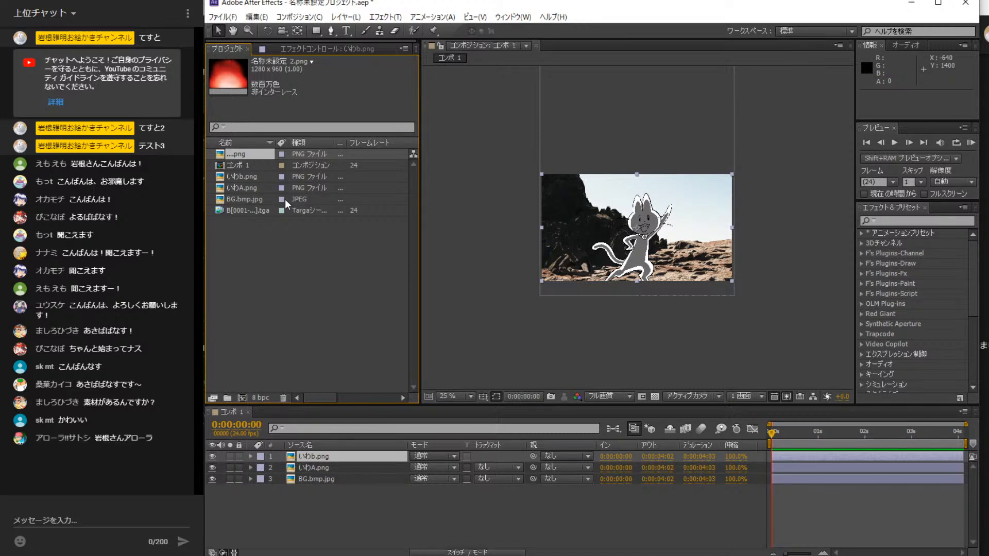
{"action": "left_click", "coordinate": [257, 211]}
{"action": "left_click_drag", "start_coordinate": [257, 212], "coordinate": [337, 475]}
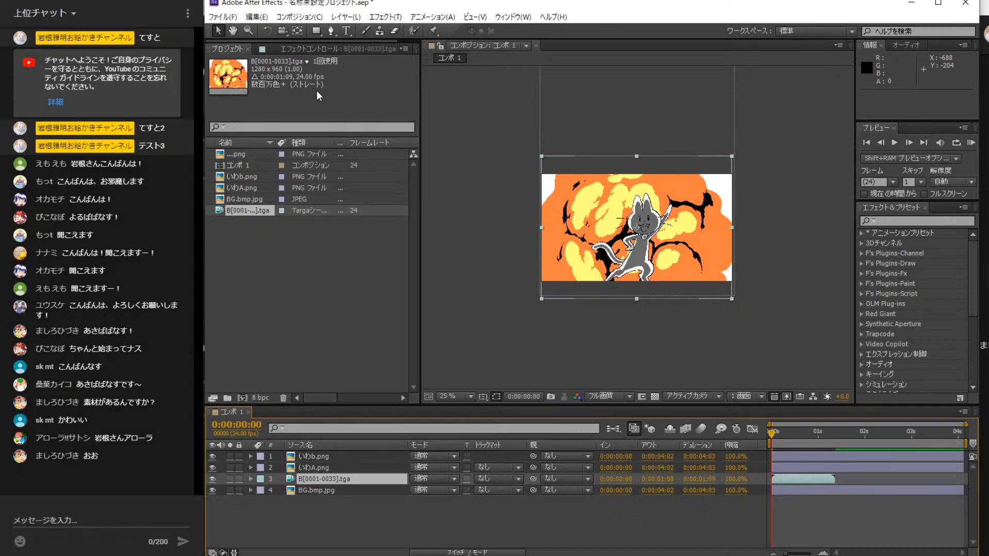
- Switch to the Tsheet time sheet, copy the cel data of column B, and return to After Effects
{"action": "key", "text": "alt+Tab"}
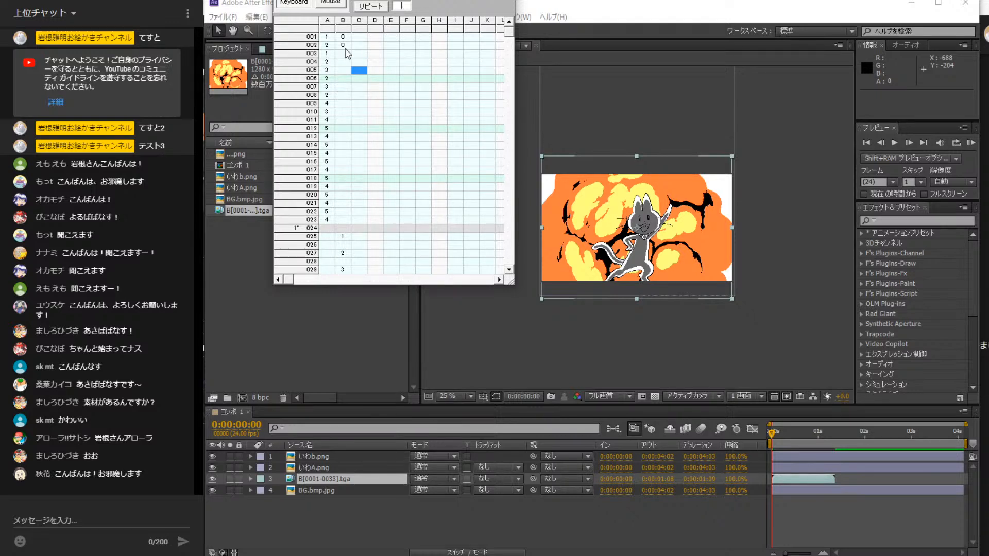
{"action": "double_click", "coordinate": [342, 34]}
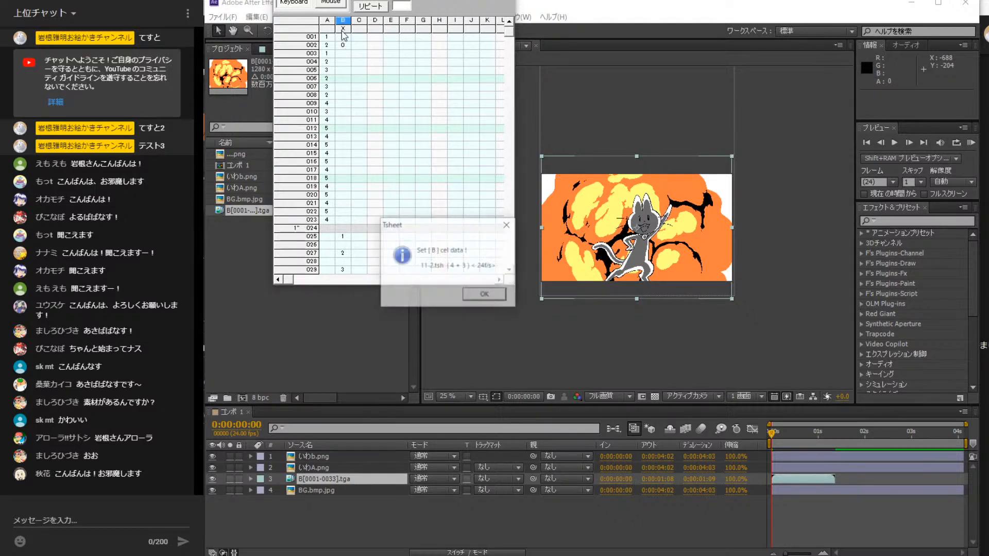
{"action": "left_click", "coordinate": [485, 299]}
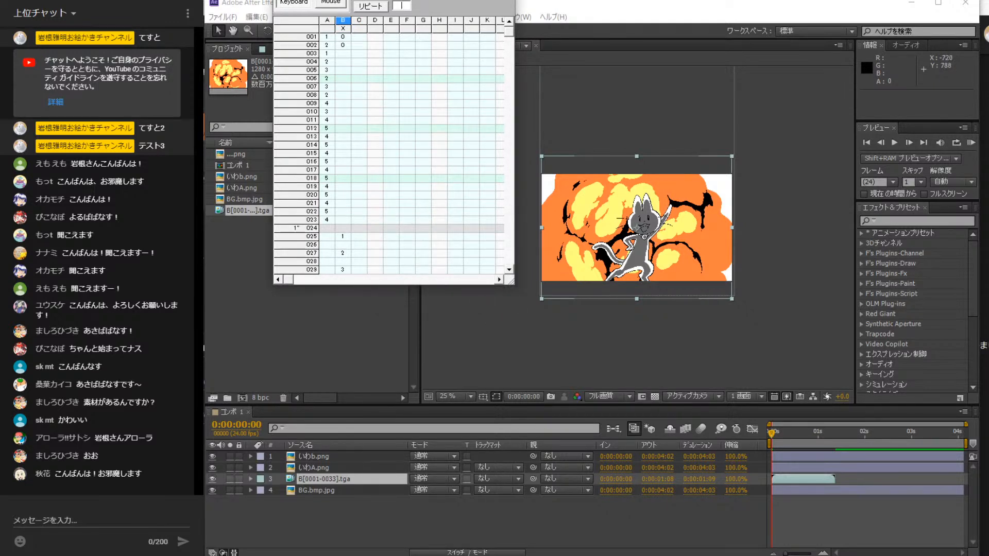
{"action": "left_click", "coordinate": [582, 9]}
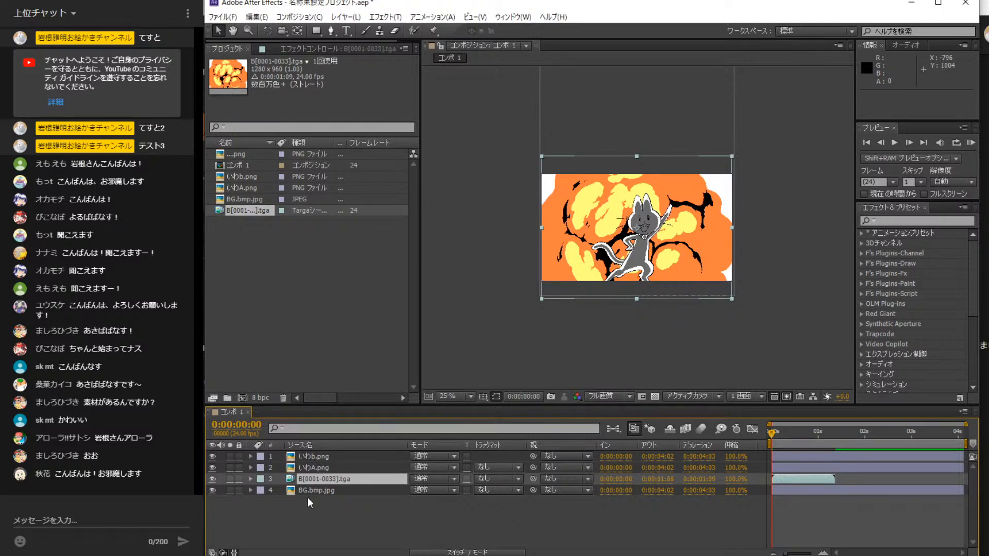
- Paste the copied time sheet data onto the B[0001-0033].tga layer as time remapping and extend the layer past the composition's end
{"action": "left_click", "coordinate": [315, 480]}
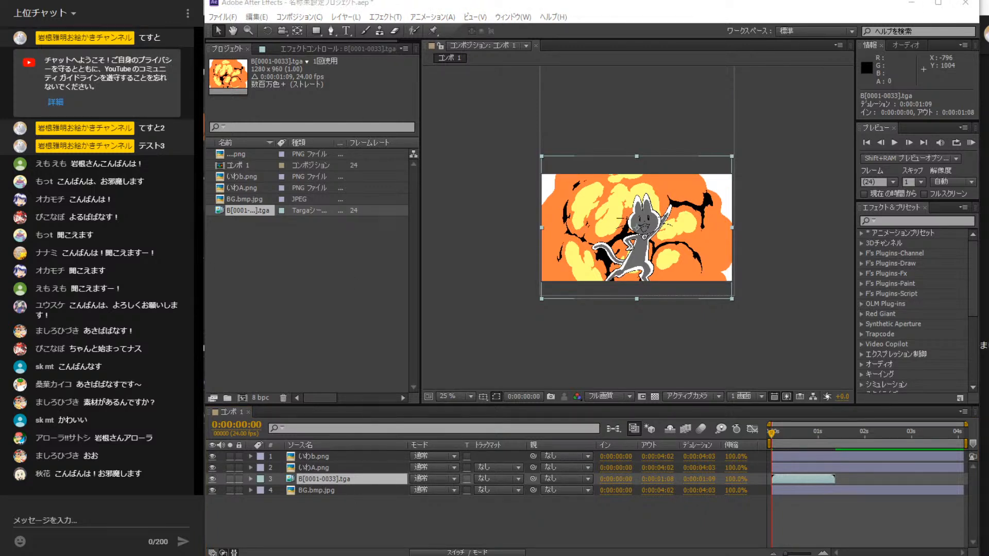
{"action": "left_click", "coordinate": [333, 478]}
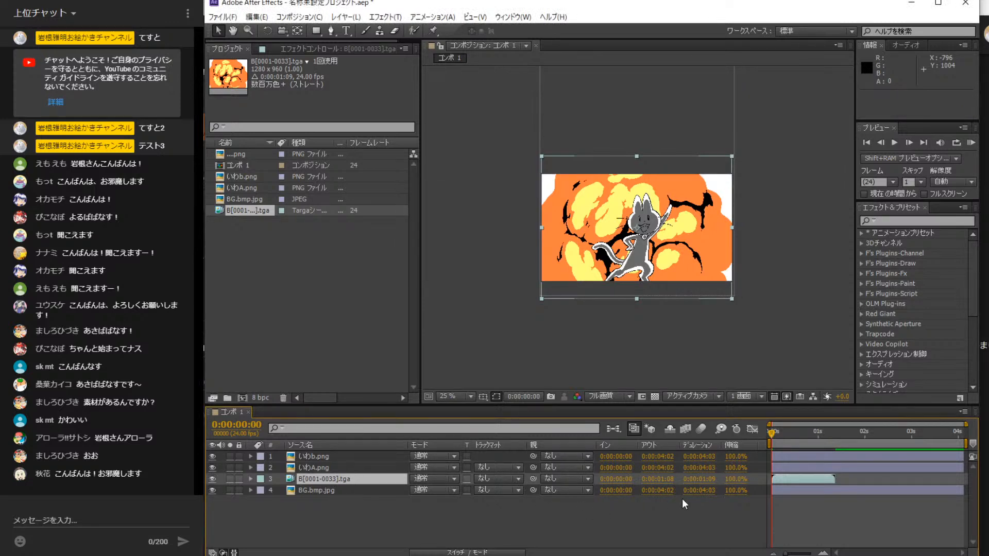
{"action": "key", "text": "ctrl+v"}
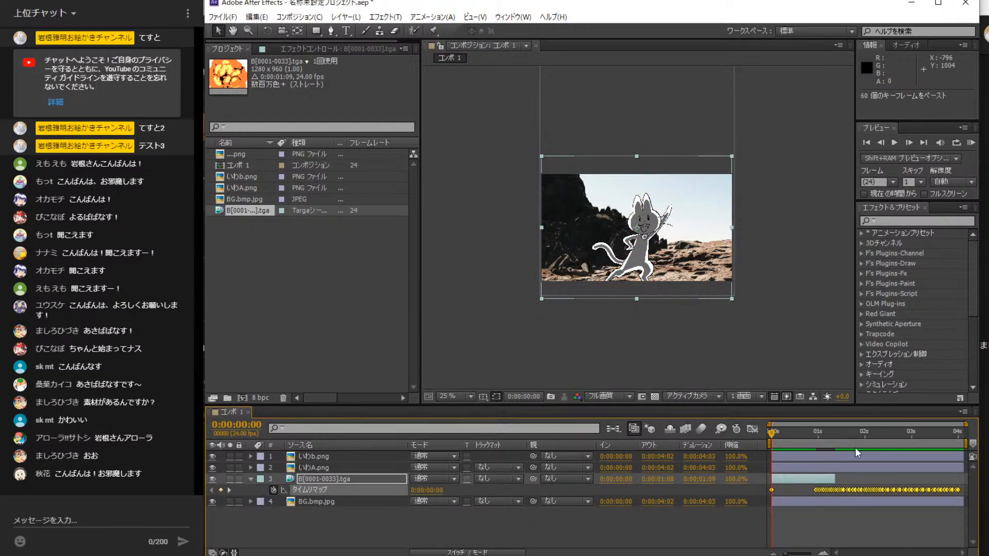
{"action": "left_click_drag", "start_coordinate": [835, 481], "coordinate": [973, 478]}
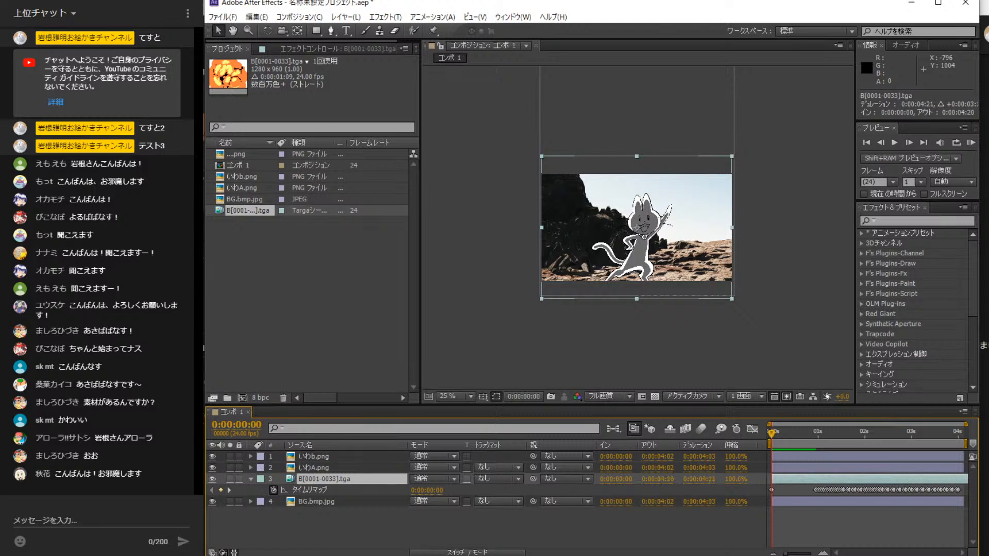
- Play back the composition to check the explosion's timing, ending at its last frame
{"action": "left_click", "coordinate": [894, 142]}
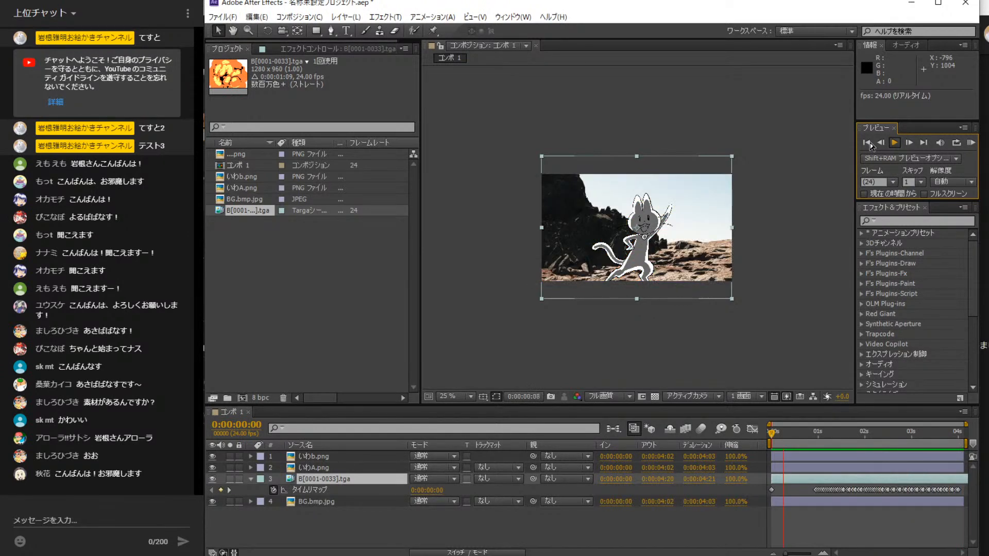
{"action": "left_click", "coordinate": [894, 143]}
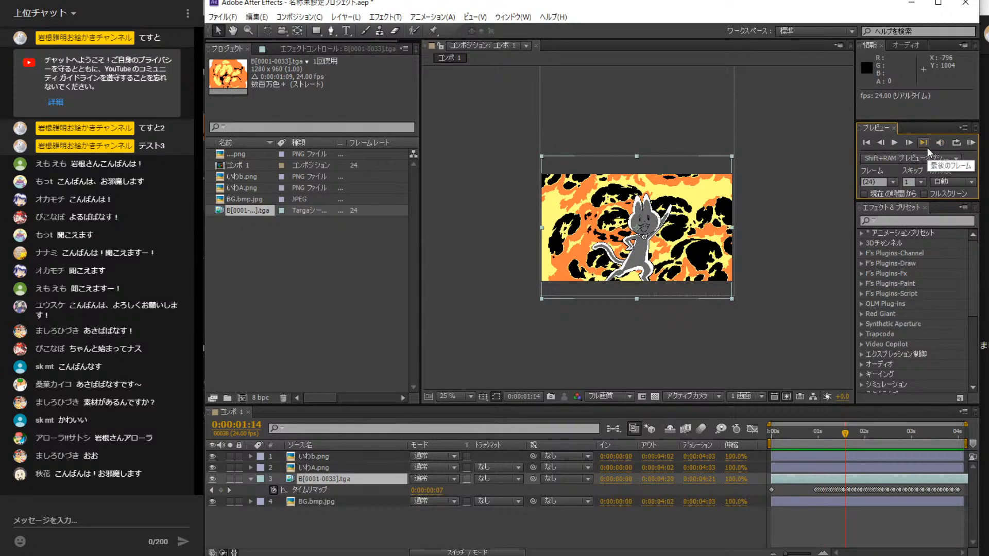
{"action": "left_click", "coordinate": [923, 142]}
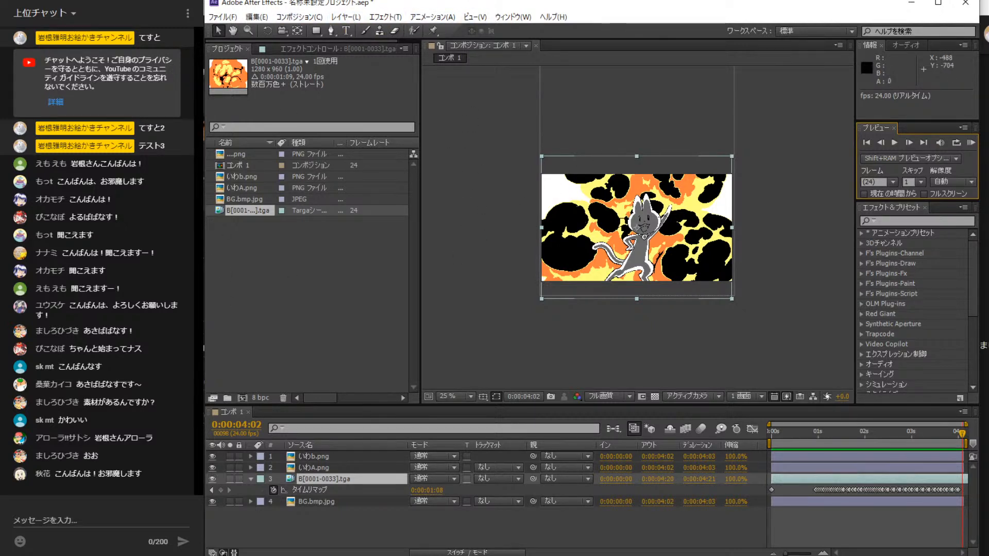
- Apply OLM Color Key to the explosion layer and key out its white background, sampling the white as Color 1
{"action": "left_click", "coordinate": [380, 20]}
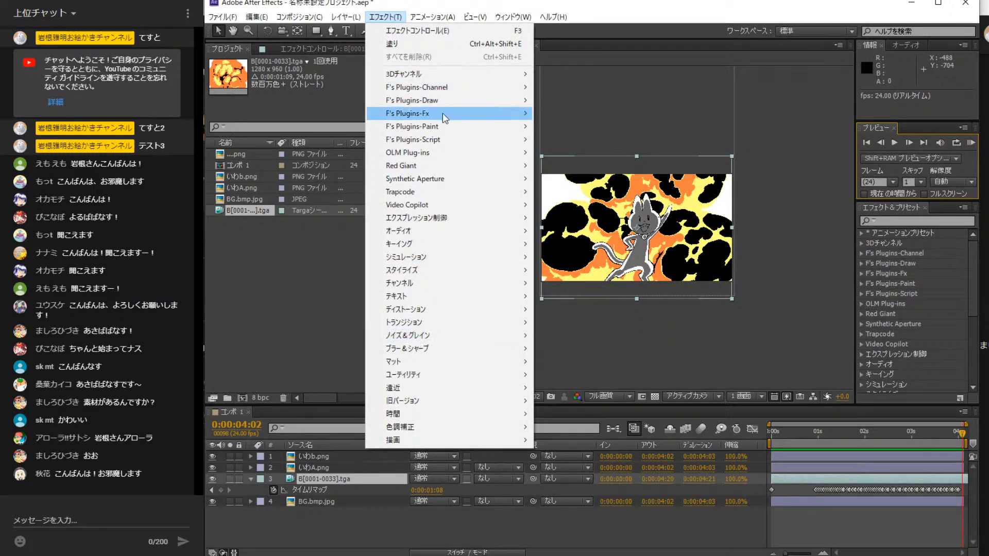
{"action": "mouse_move", "coordinate": [435, 154]}
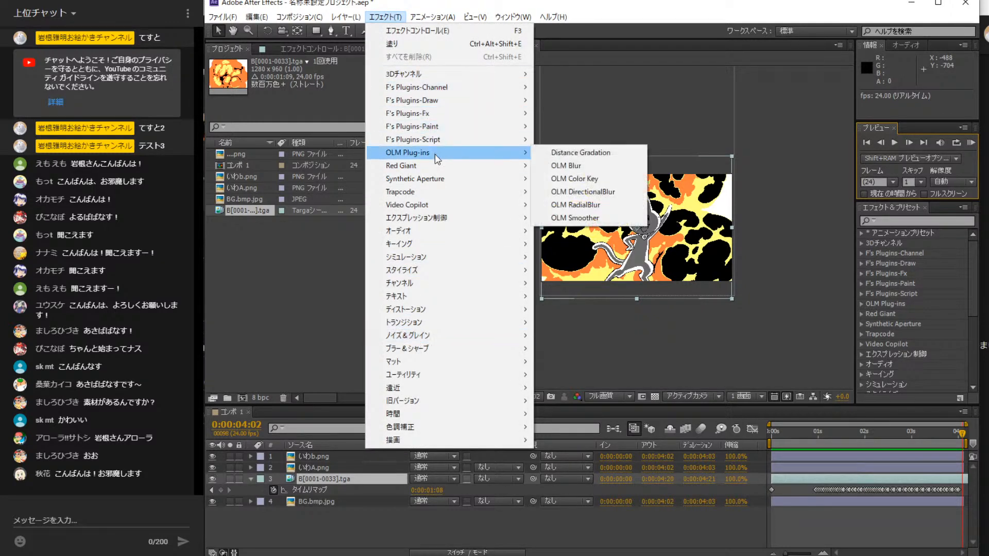
{"action": "left_click", "coordinate": [591, 181]}
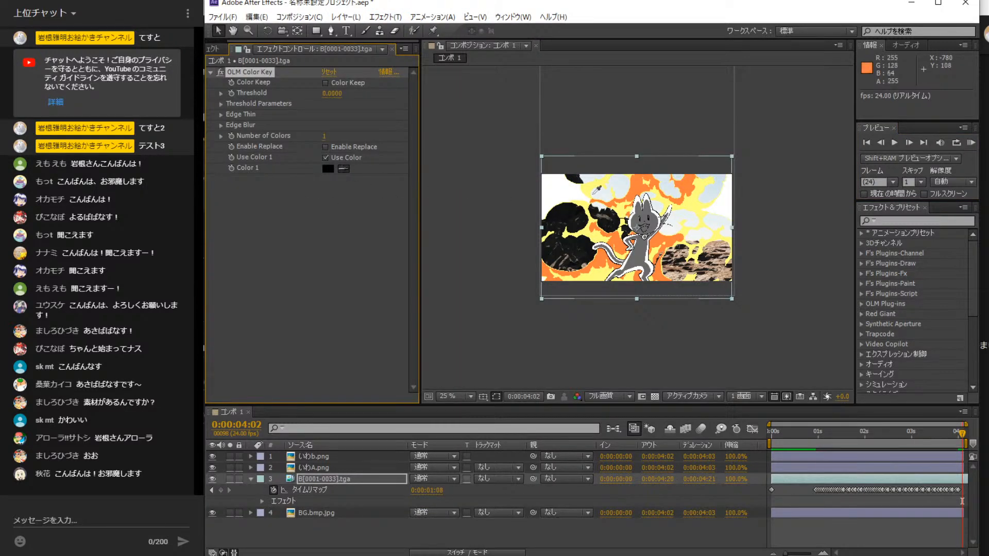
{"action": "left_click", "coordinate": [554, 188]}
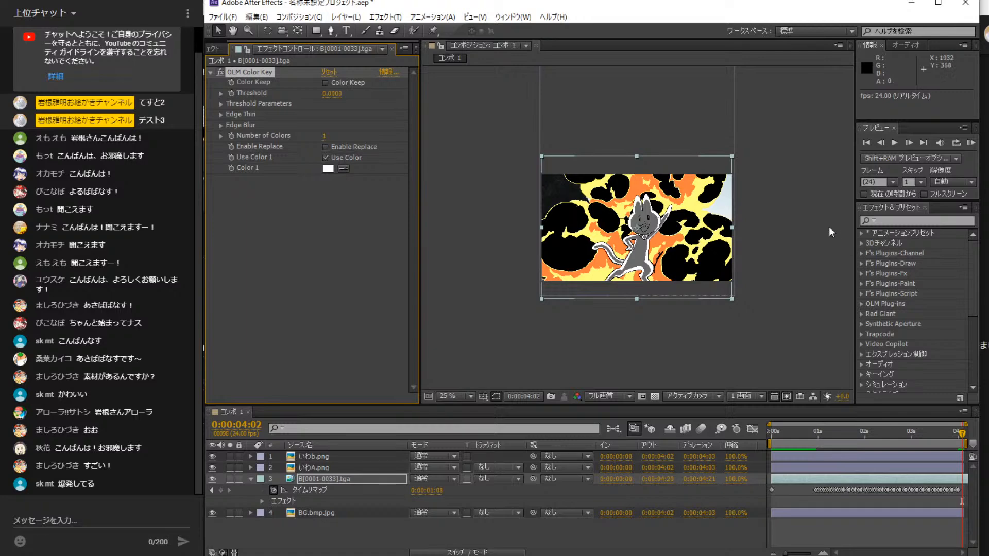
- Play the composition from the first frame to check the keyed explosion over the background, and return to the start
{"action": "left_click", "coordinate": [866, 142]}
{"action": "left_click", "coordinate": [896, 143]}
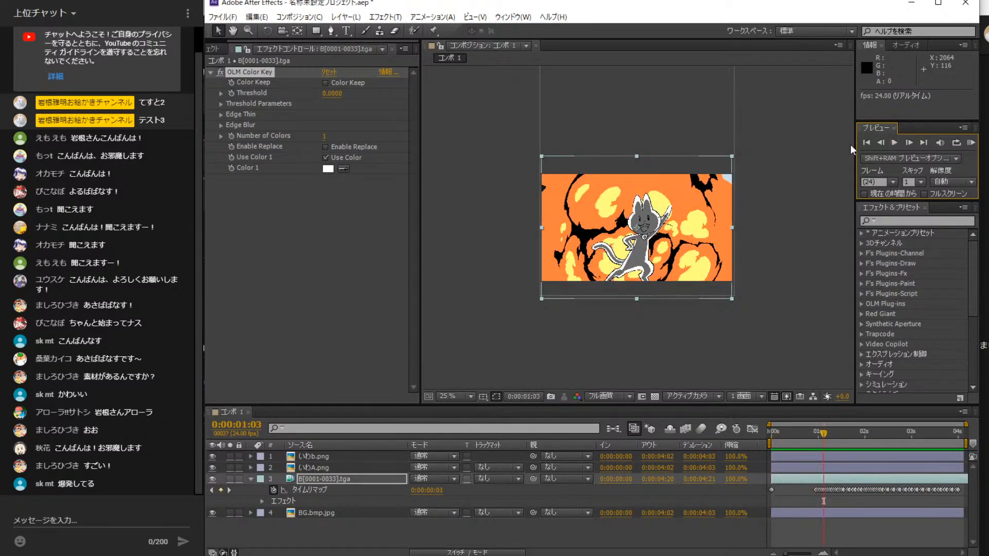
{"action": "left_click", "coordinate": [870, 144]}
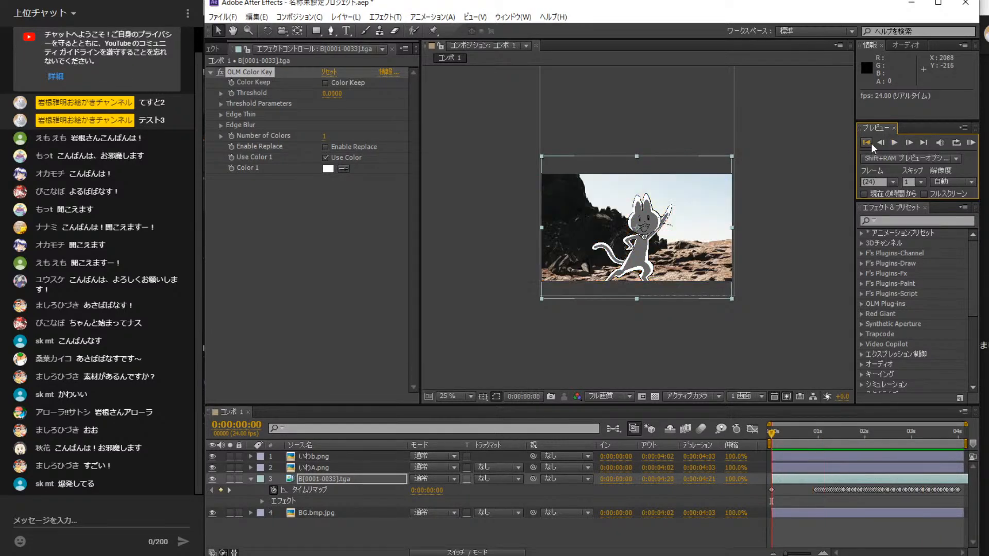
- Collapse the explosion layer's properties and pre-compose all four layers into one new composition
{"action": "left_click", "coordinate": [252, 479]}
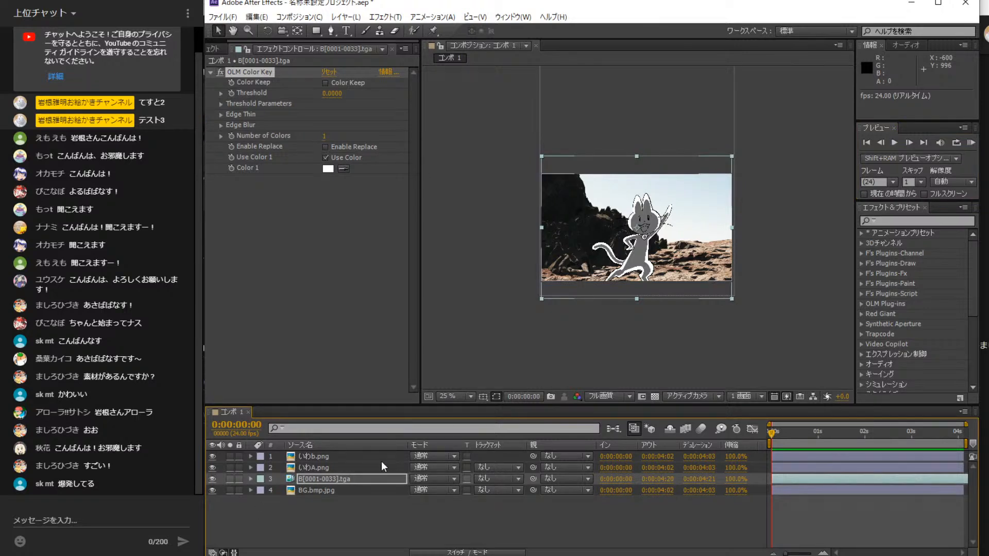
{"action": "left_click", "coordinate": [359, 456], "text": "shift"}
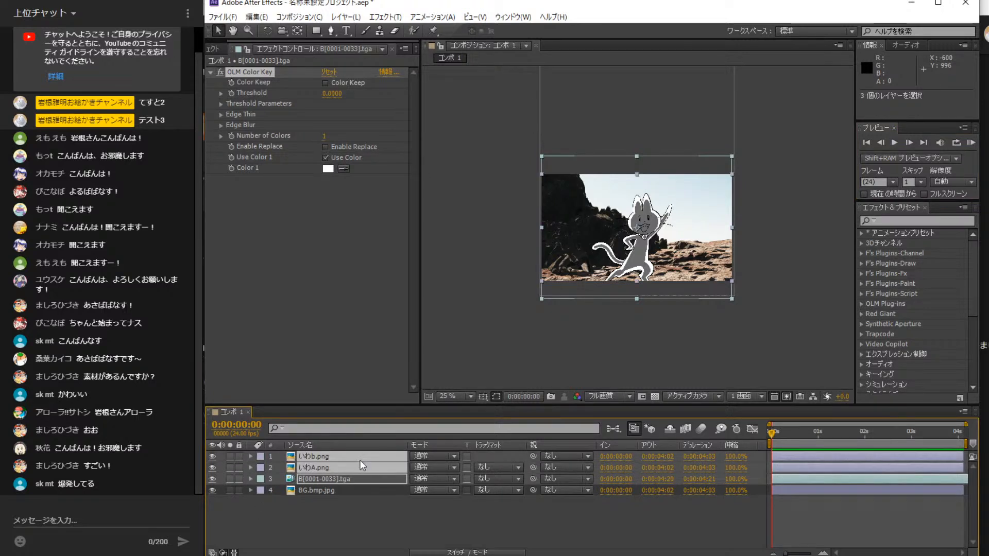
{"action": "left_click", "coordinate": [350, 492], "text": "shift"}
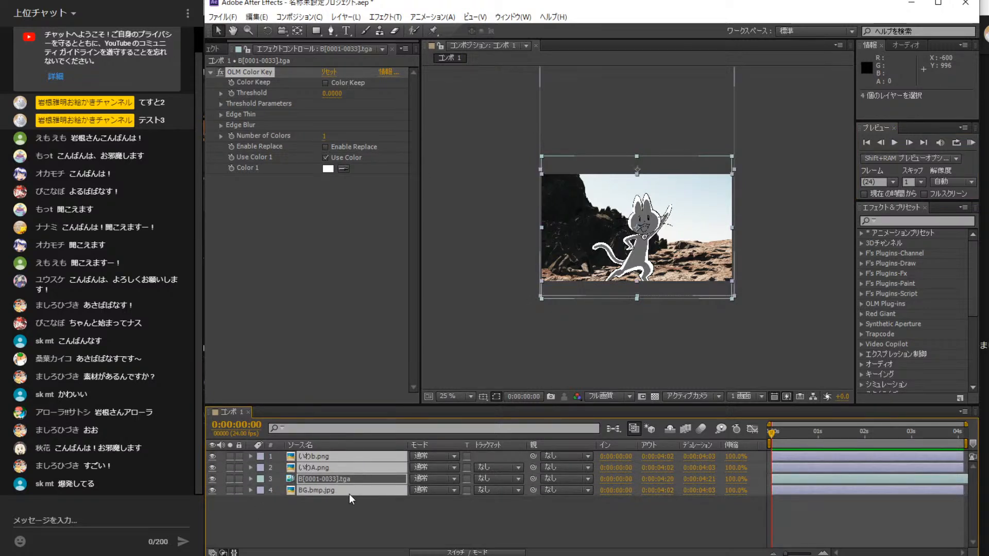
{"action": "right_click", "coordinate": [355, 467]}
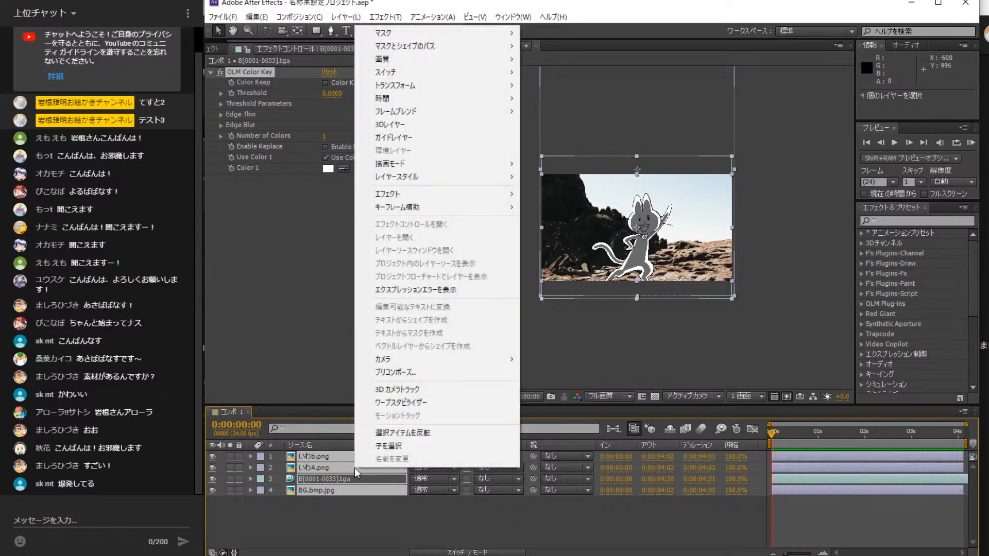
{"action": "left_click", "coordinate": [391, 371]}
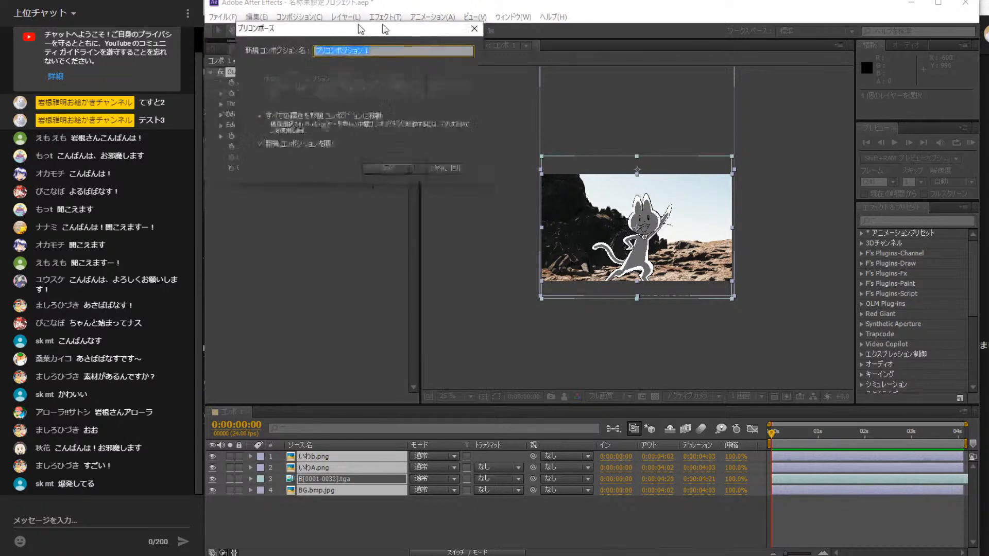
{"action": "left_click", "coordinate": [496, 156]}
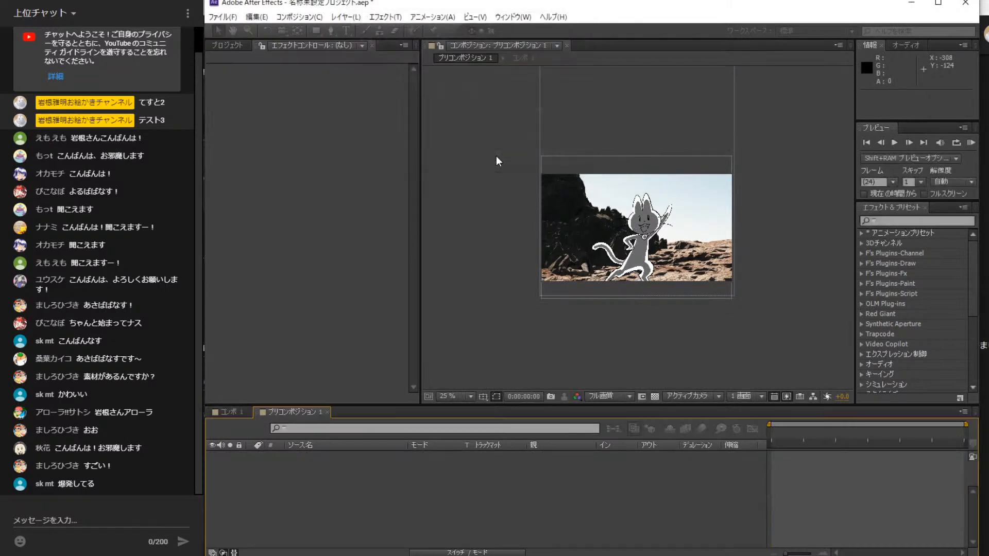
- Examine the pre-composed layer in コンポ 1 at 0:00:02:02, enlarged to 50%
{"action": "left_click", "coordinate": [243, 415]}
{"action": "left_click", "coordinate": [335, 458]}
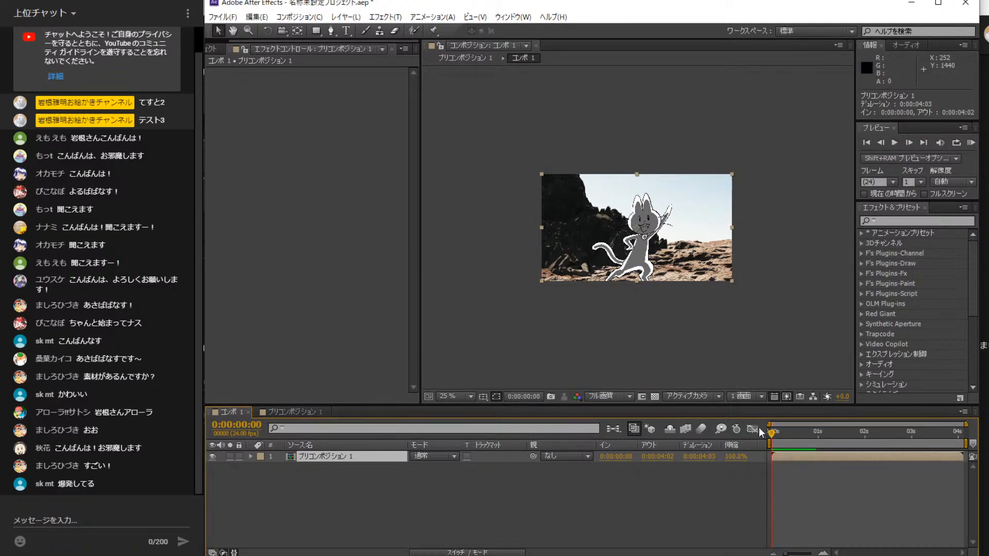
{"action": "left_click_drag", "start_coordinate": [775, 436], "coordinate": [869, 438]}
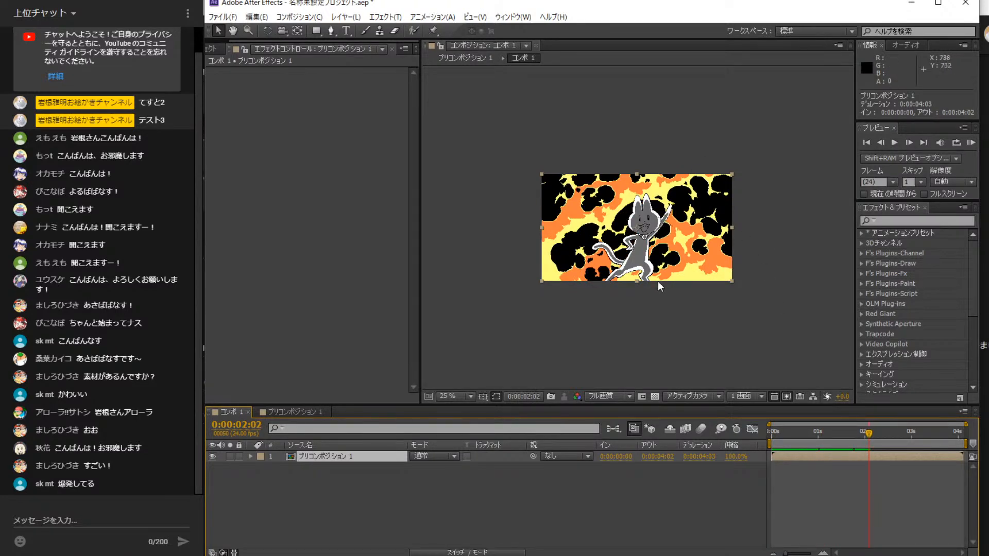
{"action": "scroll", "coordinate": [663, 287], "scroll_direction": "up", "scroll_amount": 3}
{"action": "scroll", "coordinate": [662, 287], "scroll_direction": "down", "scroll_amount": 2}
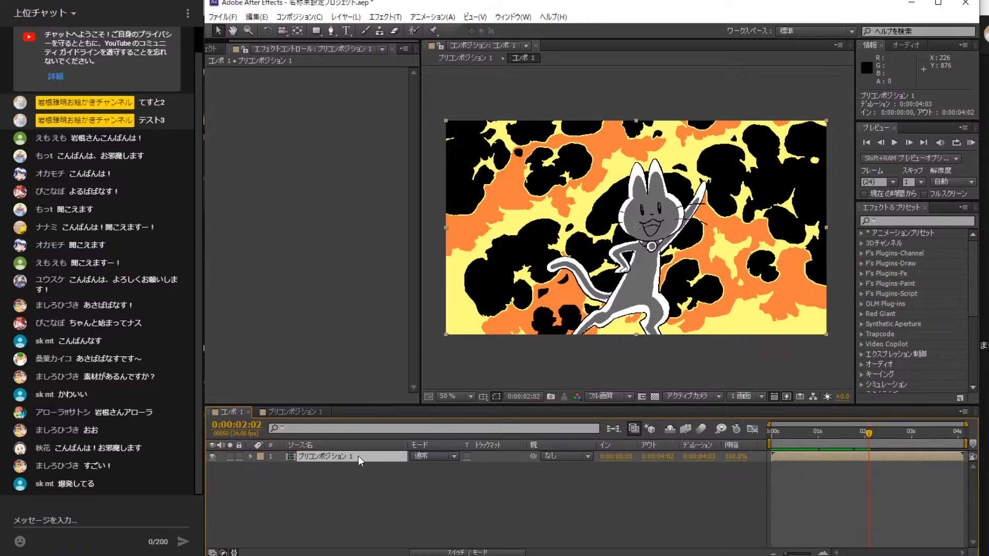
- Undo the pre-composing of the layers and redo it
{"action": "key", "text": "ctrl+z"}
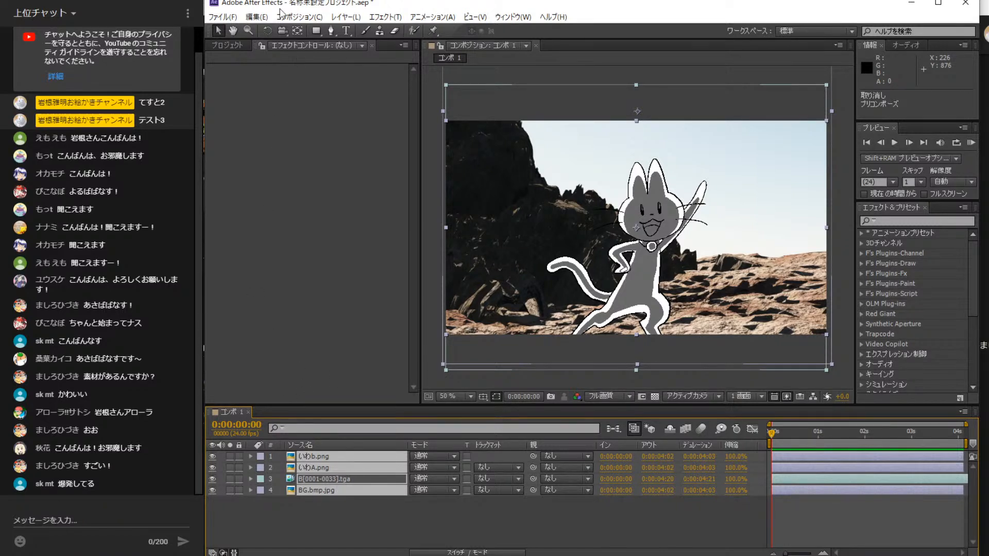
{"action": "left_click", "coordinate": [256, 17]}
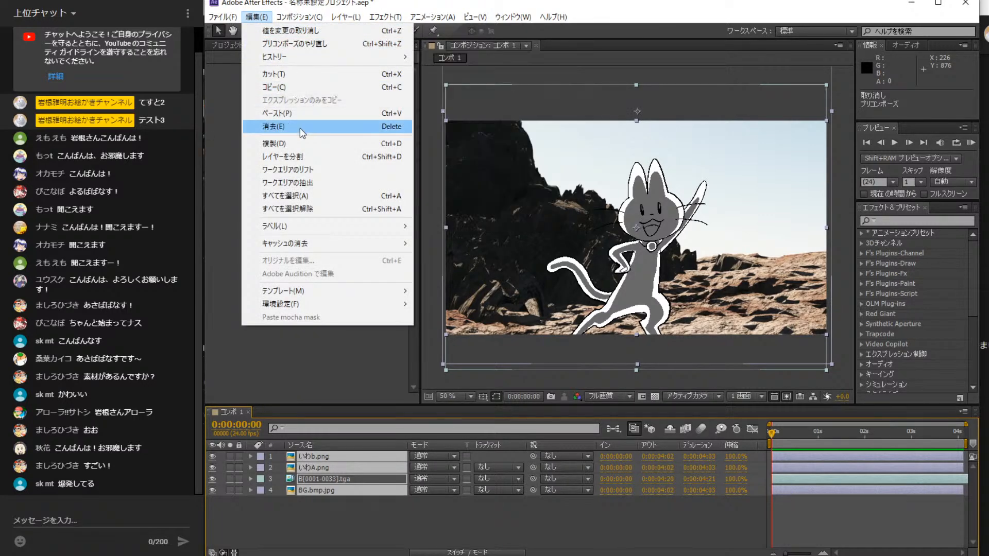
{"action": "left_click", "coordinate": [299, 44]}
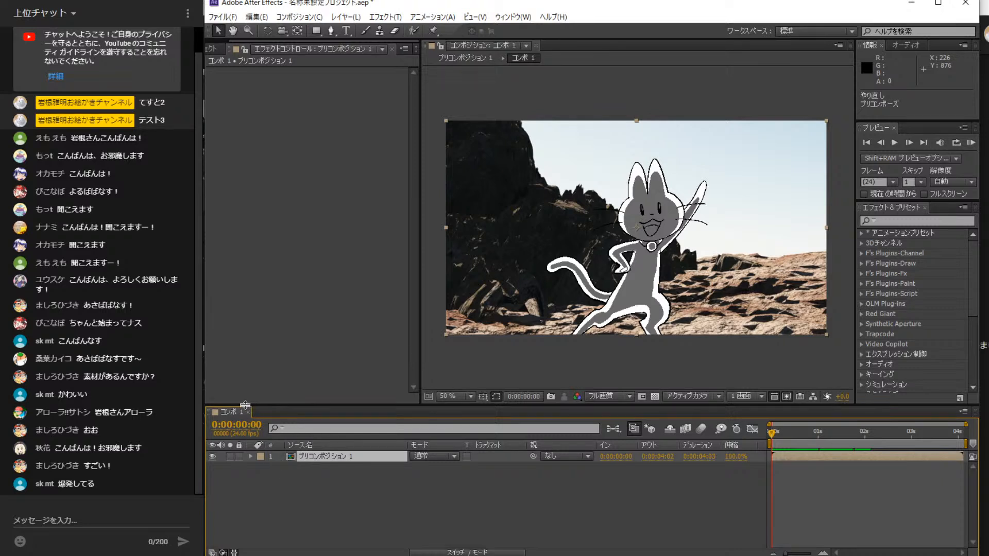
- Duplicate the プリコンポジション 1 layer in コンポ 1 and hide the lower copy
{"action": "left_click", "coordinate": [216, 47]}
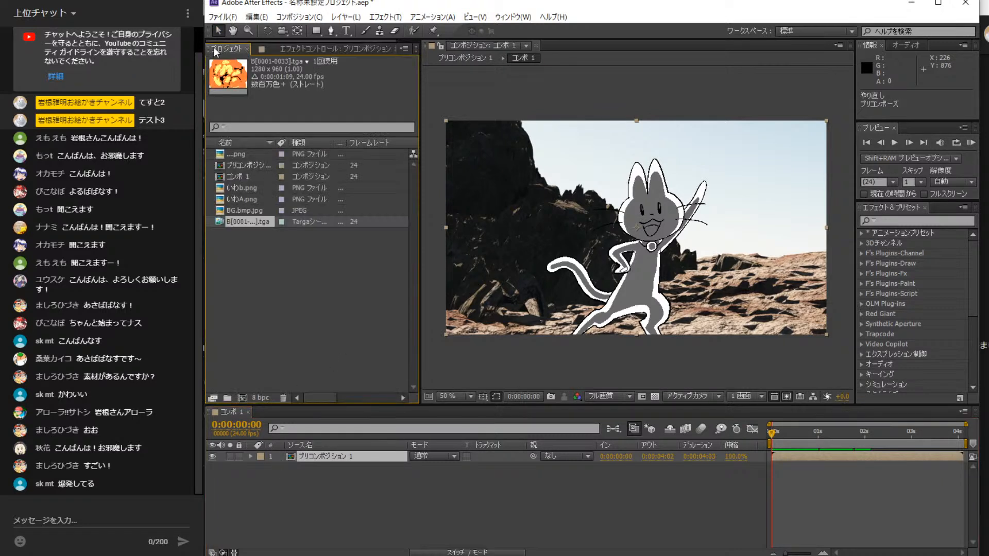
{"action": "left_click", "coordinate": [327, 454]}
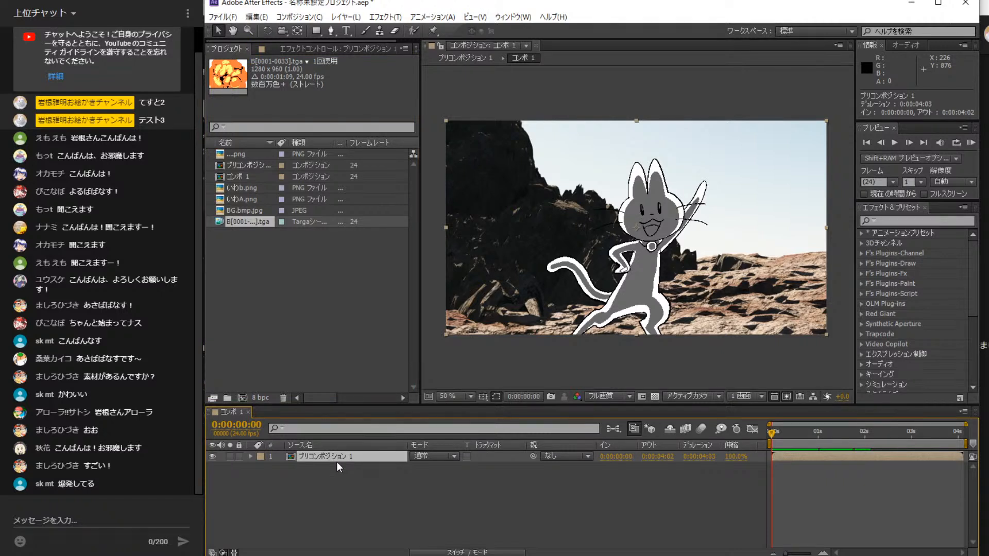
{"action": "key", "text": "ctrl+d"}
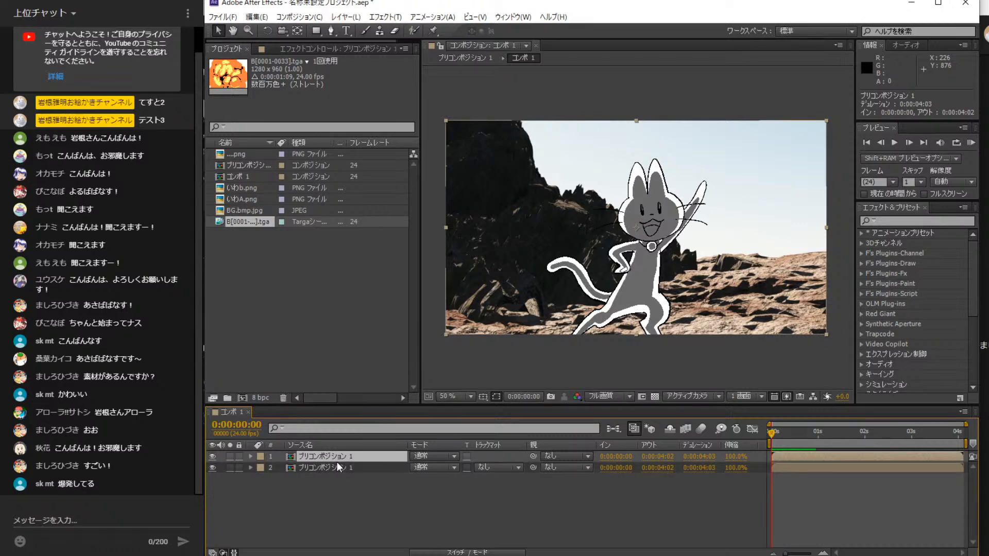
{"action": "left_click", "coordinate": [211, 467]}
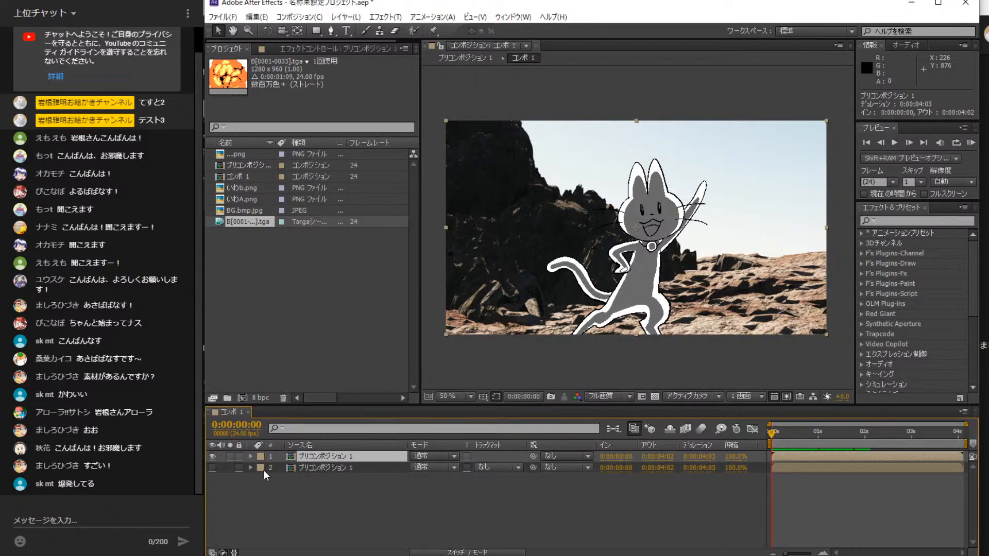
- At 0:00:01:11, apply OLM Color Key to the upper precomp copy, sampling the explosion's yellow as Color 1 with Color Keep enabled
{"action": "left_click_drag", "start_coordinate": [770, 438], "coordinate": [840, 438]}
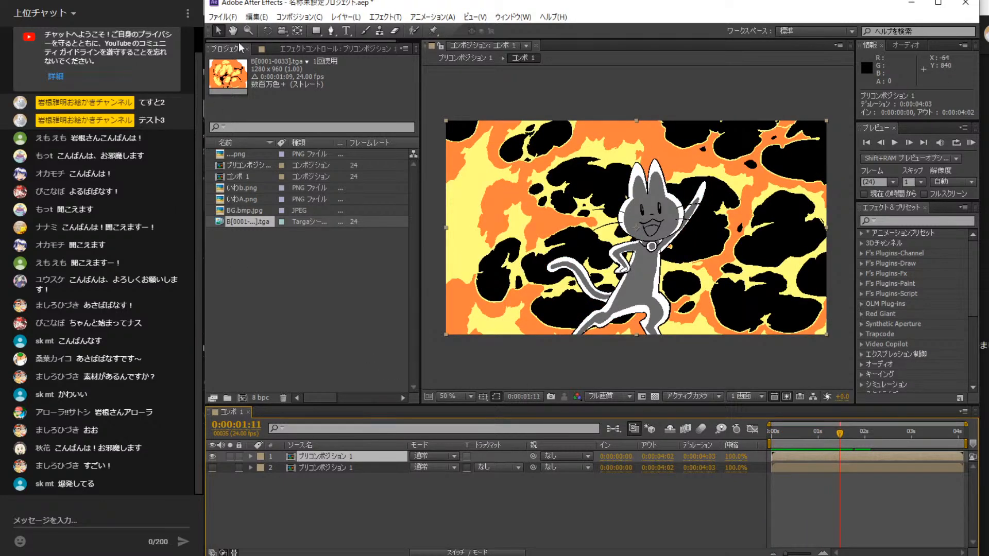
{"action": "left_click", "coordinate": [377, 20]}
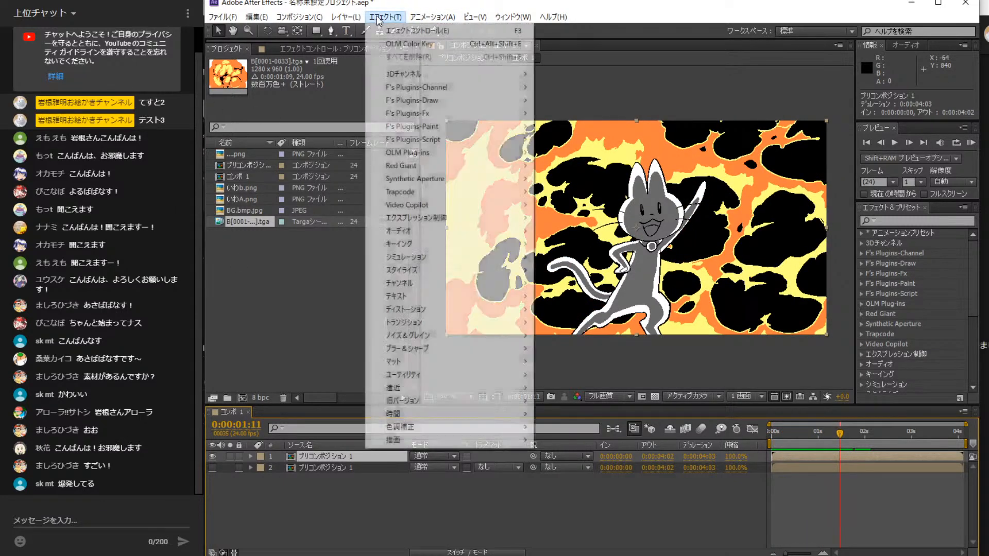
{"action": "left_click", "coordinate": [436, 48]}
{"action": "left_click", "coordinate": [344, 171]}
{"action": "left_click", "coordinate": [486, 180]}
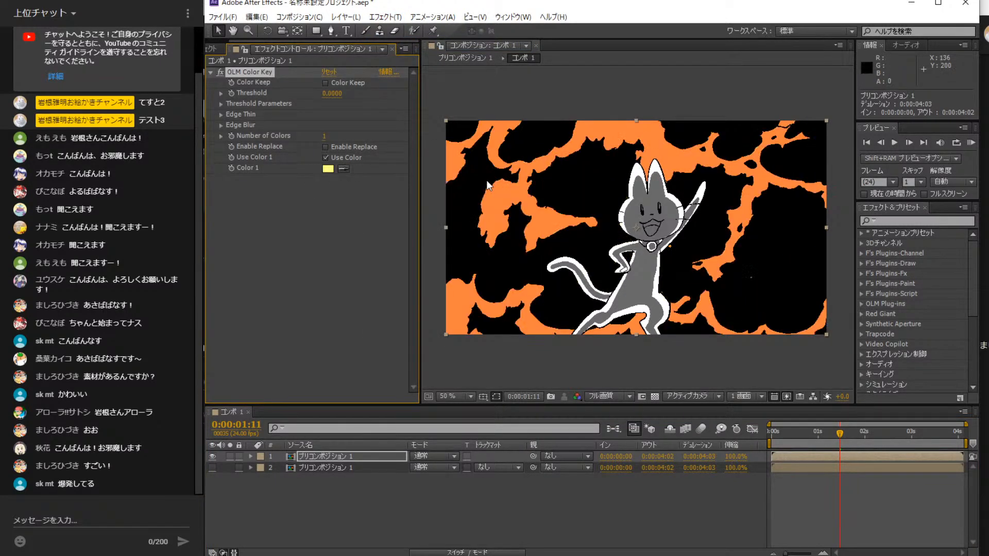
{"action": "left_click", "coordinate": [326, 85]}
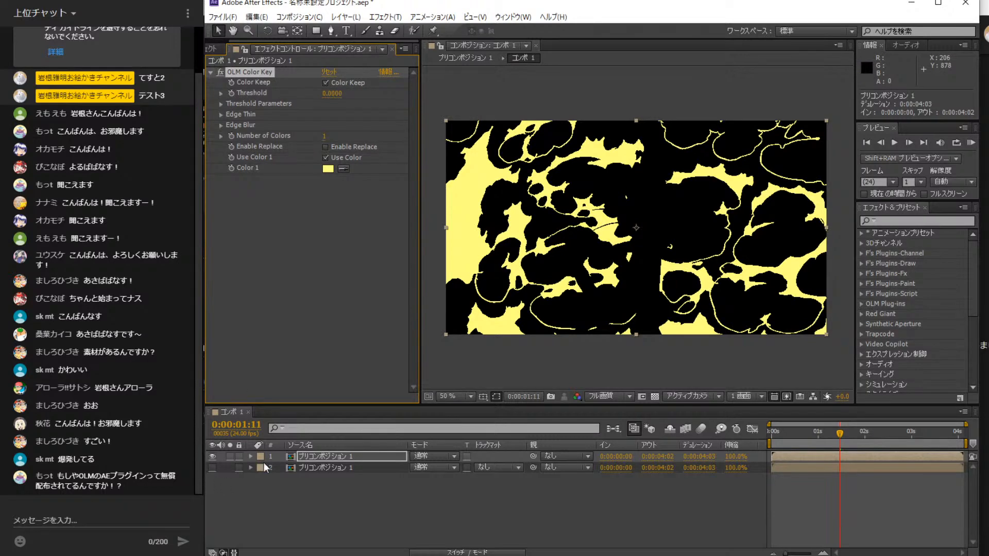
- Toggle the lower precomp layer's visibility to compare it with the isolated yellow, leaving it shown
{"action": "left_click", "coordinate": [212, 469]}
{"action": "left_click", "coordinate": [213, 469]}
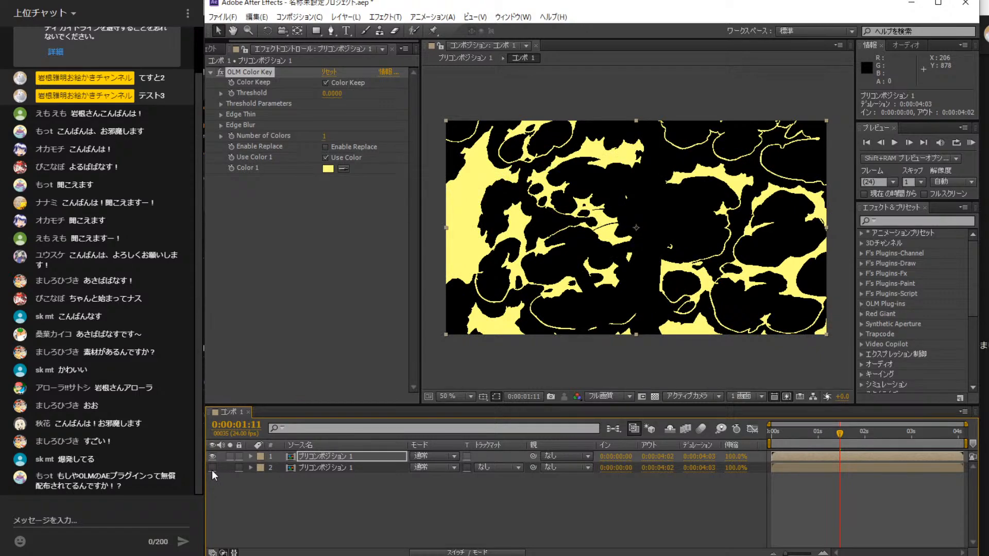
{"action": "left_click", "coordinate": [212, 468]}
{"action": "left_click", "coordinate": [211, 468]}
{"action": "left_click", "coordinate": [211, 468]}
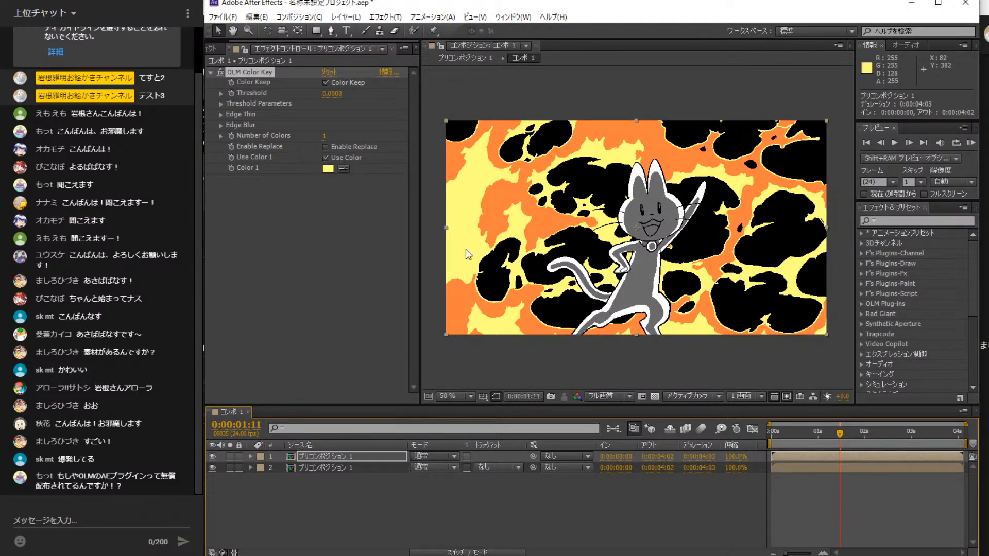
- Apply ブラー(ガウス) to the upper, yellow-keyed プリコンポジション 1 layer with a blur of 24.7
{"action": "left_click", "coordinate": [338, 458]}
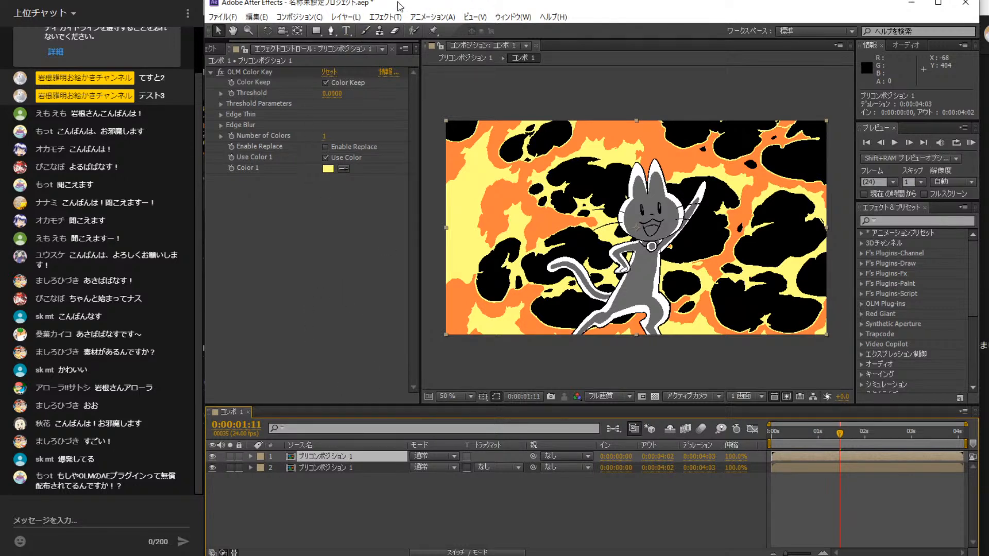
{"action": "left_click", "coordinate": [386, 17]}
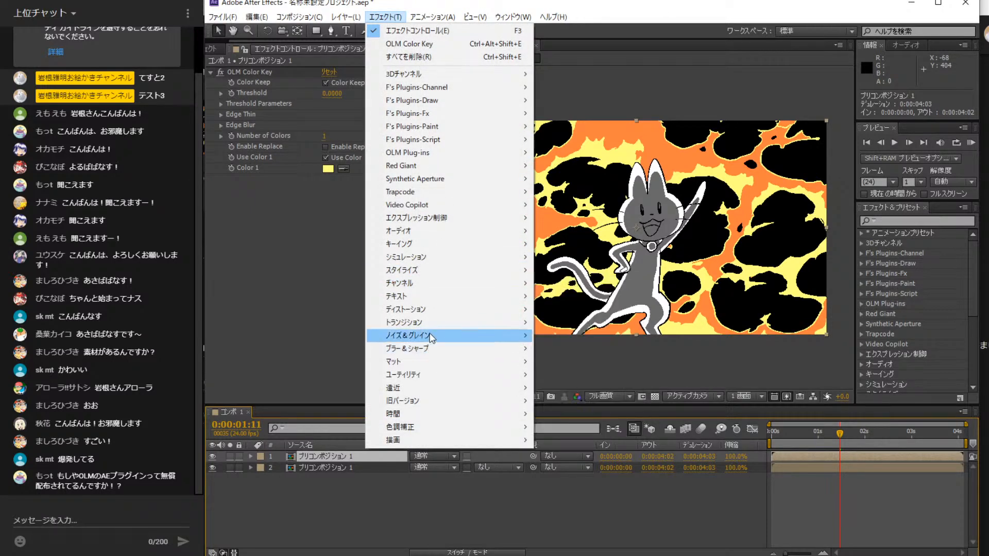
{"action": "mouse_move", "coordinate": [434, 351]}
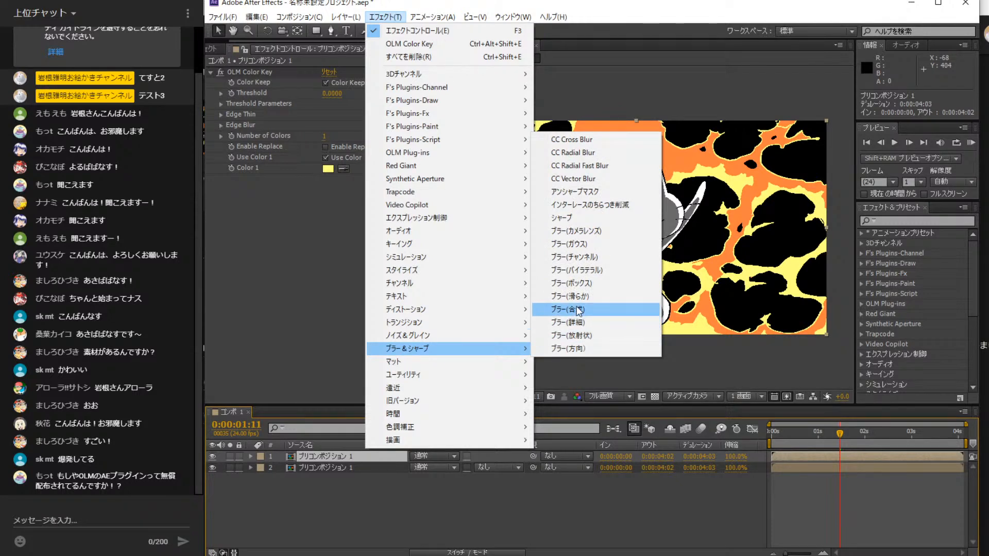
{"action": "left_click", "coordinate": [585, 251]}
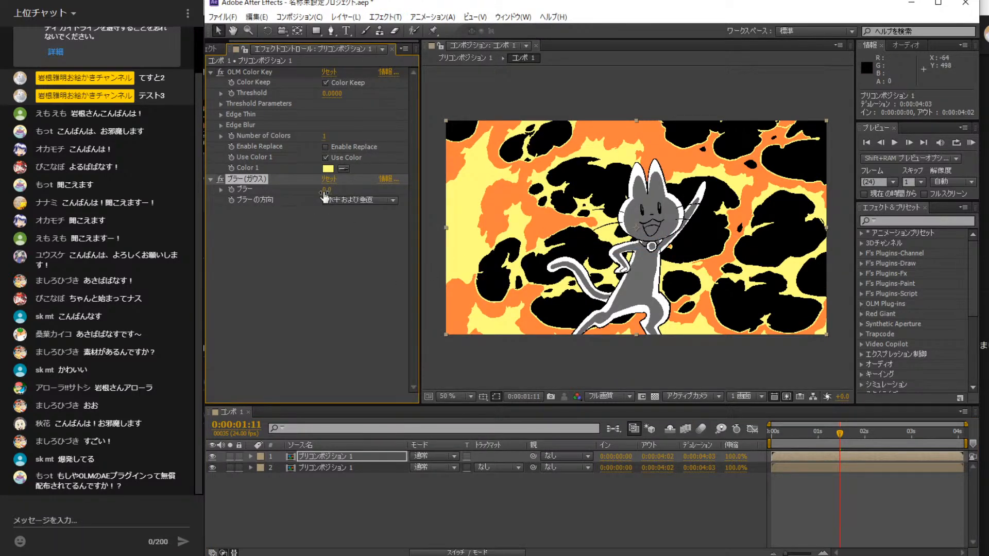
{"action": "left_click_drag", "start_coordinate": [326, 191], "coordinate": [470, 191]}
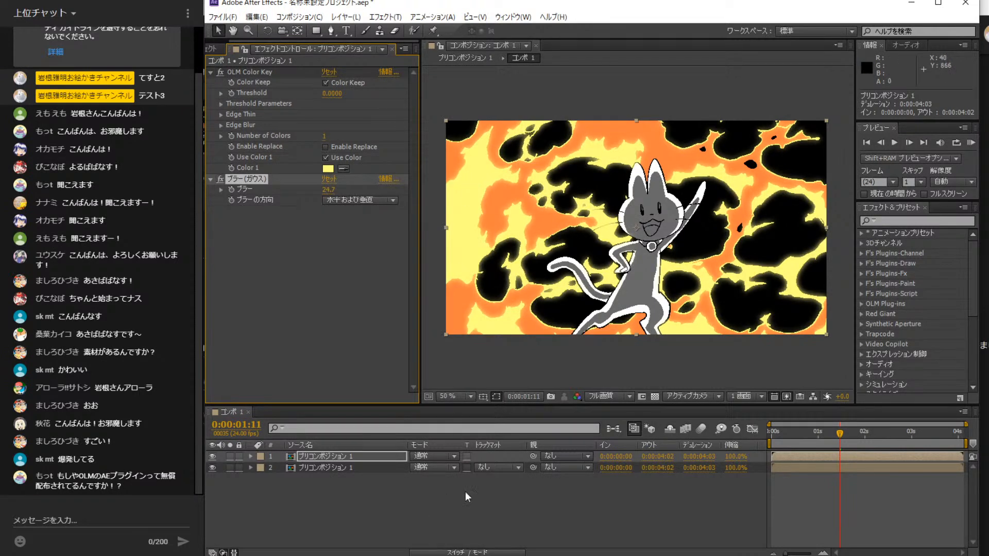
- Set the blurred yellow-keyed layer's blending mode to 加算 and lower its opacity to 76%
{"action": "left_click", "coordinate": [428, 457]}
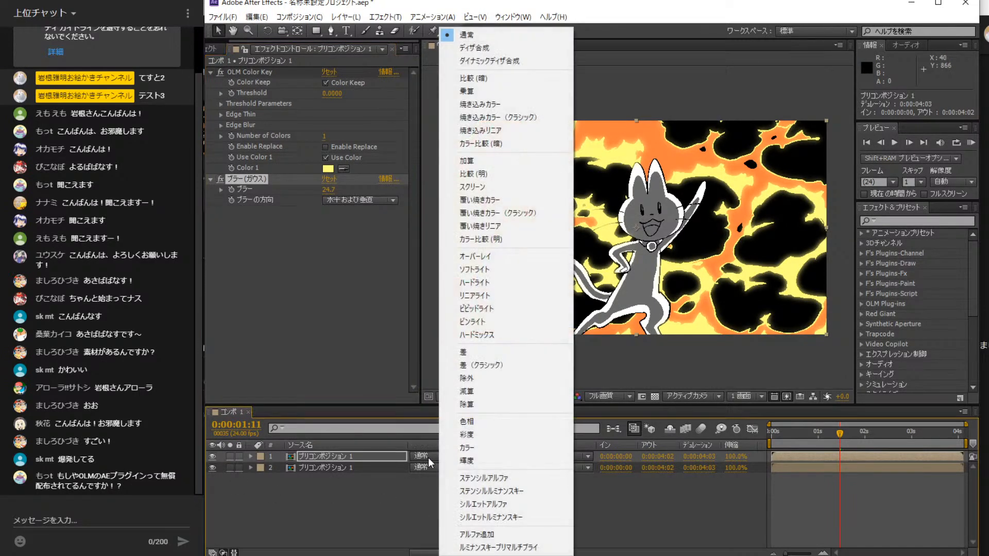
{"action": "left_click", "coordinate": [466, 161]}
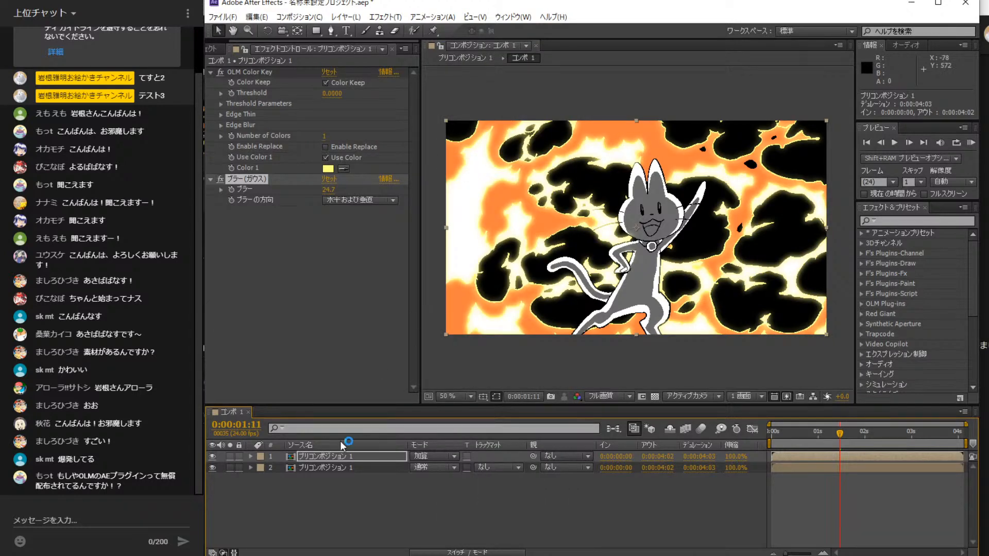
{"action": "left_click", "coordinate": [251, 456]}
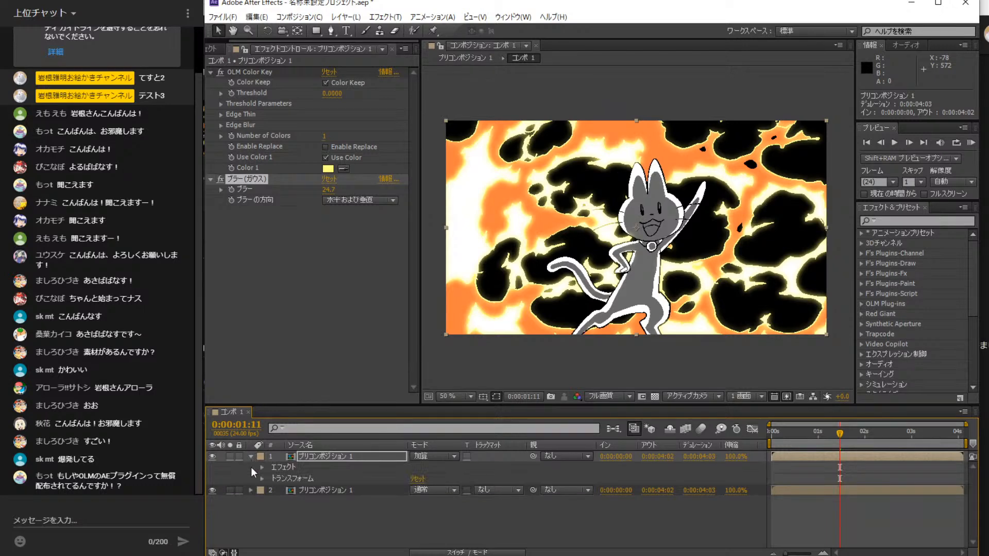
{"action": "left_click", "coordinate": [262, 479]}
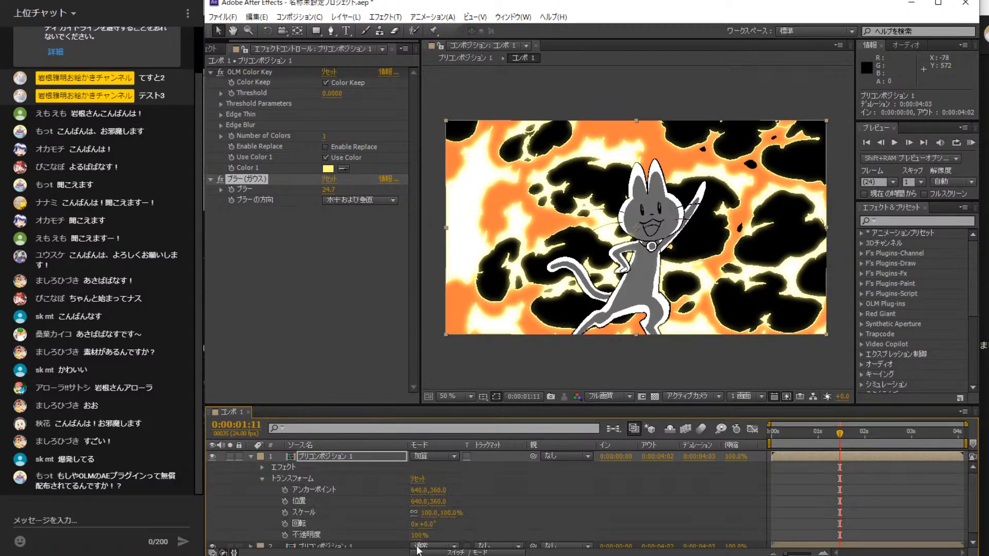
{"action": "mouse_move", "coordinate": [417, 535]}
{"action": "left_mouse_down"}
{"action": "mouse_move", "coordinate": [390, 544]}
{"action": "mouse_move", "coordinate": [415, 544]}
{"action": "left_mouse_up"}
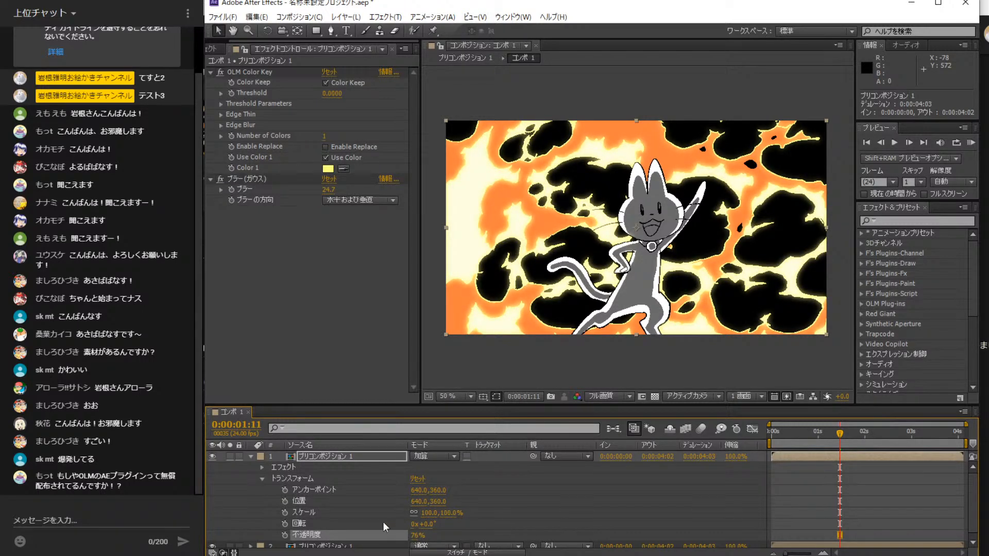
{"action": "left_click", "coordinate": [250, 455]}
{"action": "key", "text": "Return"}
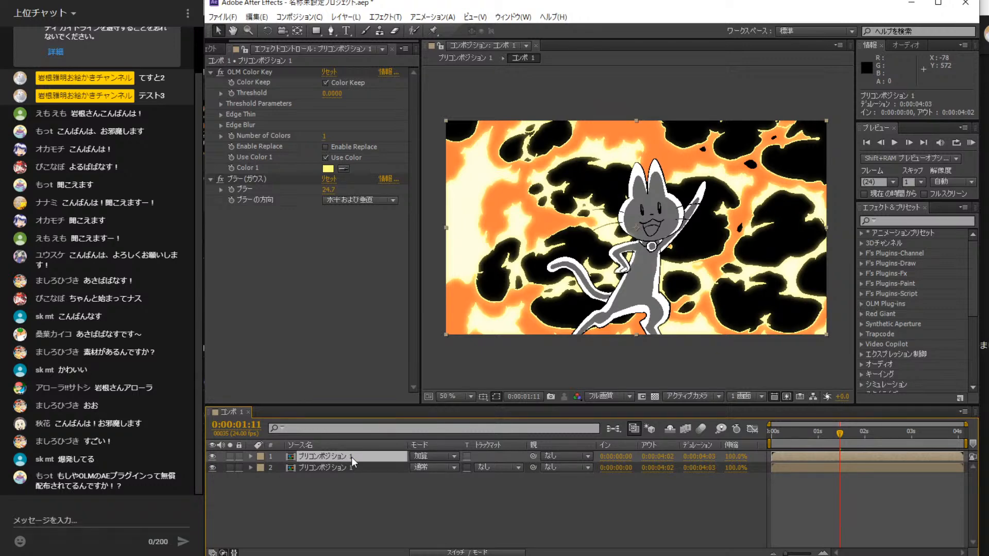
- Duplicate the blurred 加算 layer and raise the upper copy's ブラー(ガウス) amount to 103.3
{"action": "key", "text": "ctrl+d"}
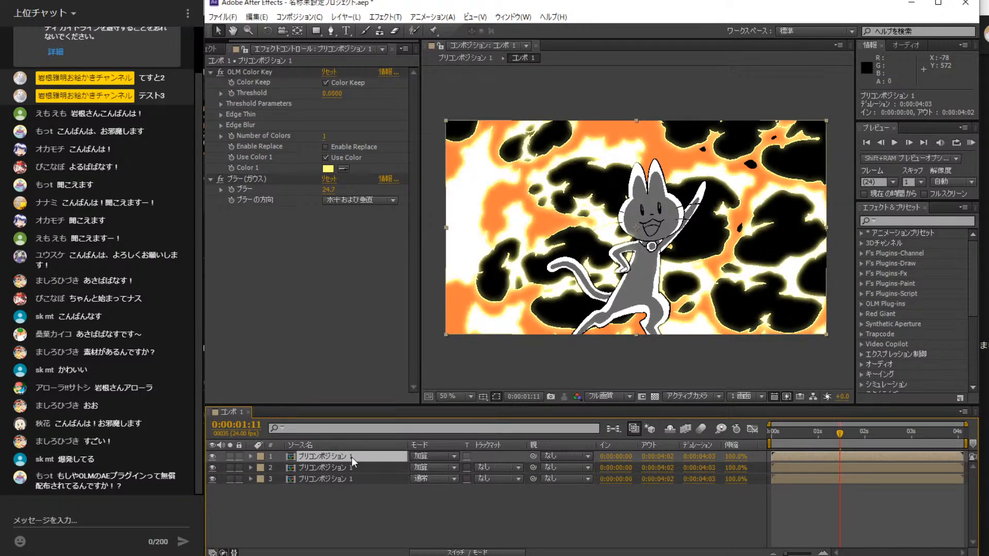
{"action": "left_click", "coordinate": [212, 457]}
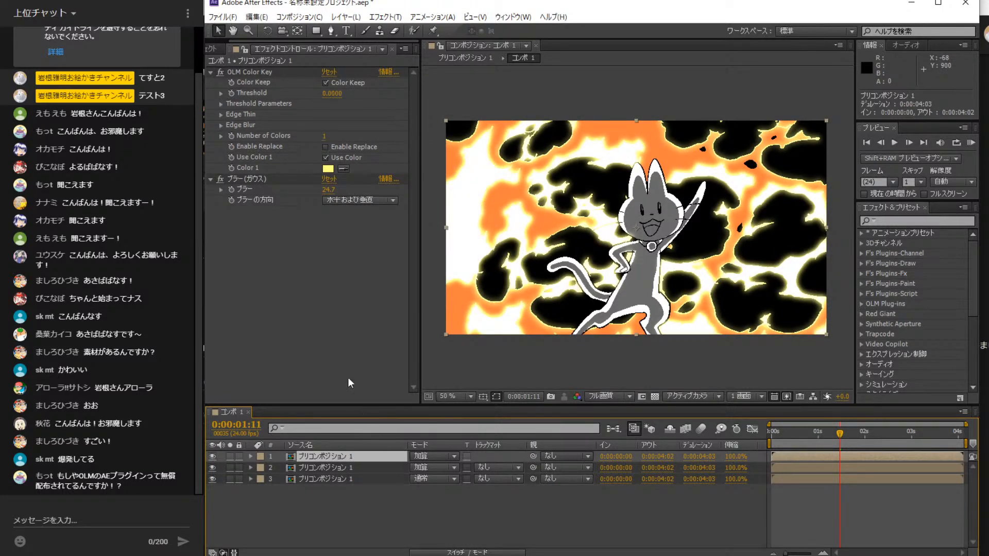
{"action": "left_click_drag", "start_coordinate": [328, 190], "coordinate": [826, 186]}
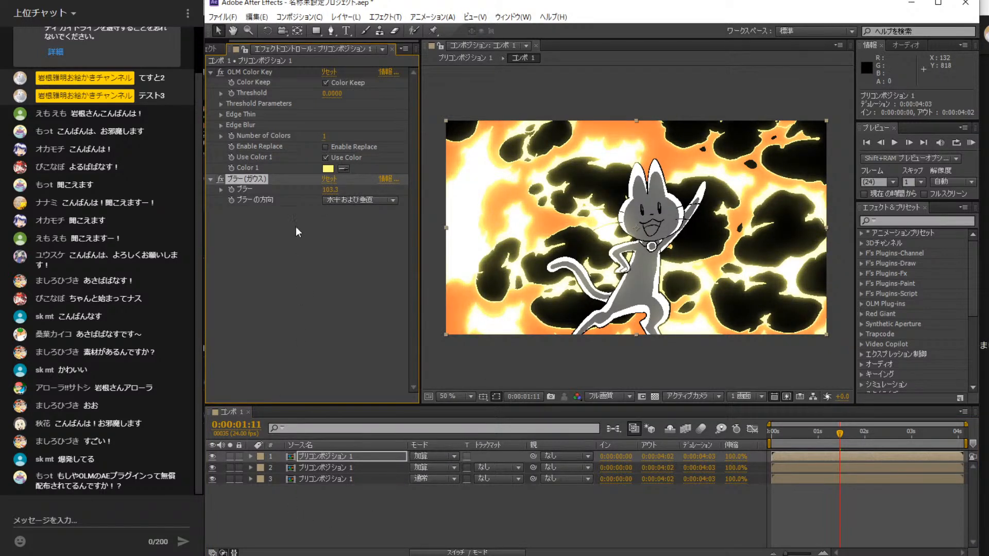
- Toggle the visibility of the top glow layer to compare the explosion with and without it, leaving it shown
{"action": "left_click", "coordinate": [327, 465]}
{"action": "left_click", "coordinate": [297, 457]}
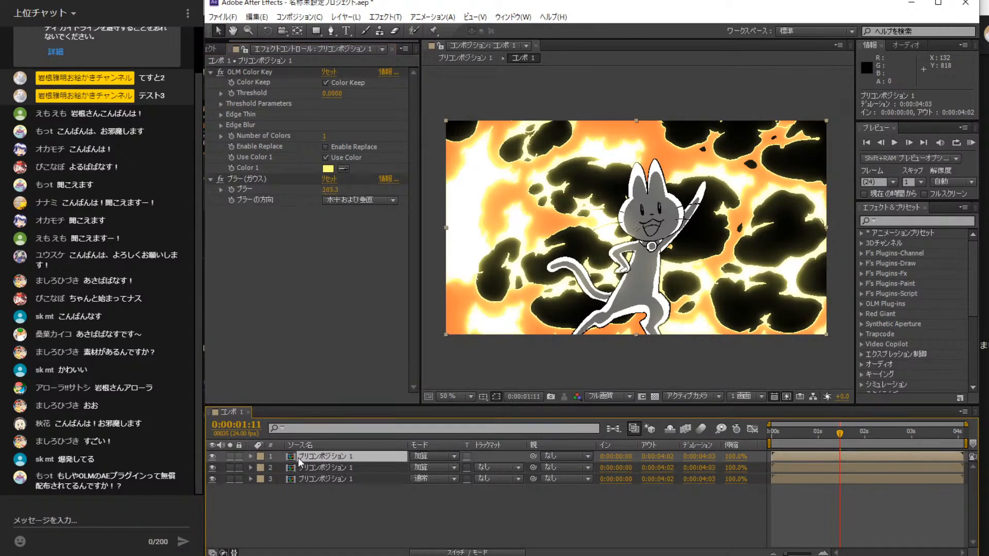
{"action": "left_click", "coordinate": [212, 457]}
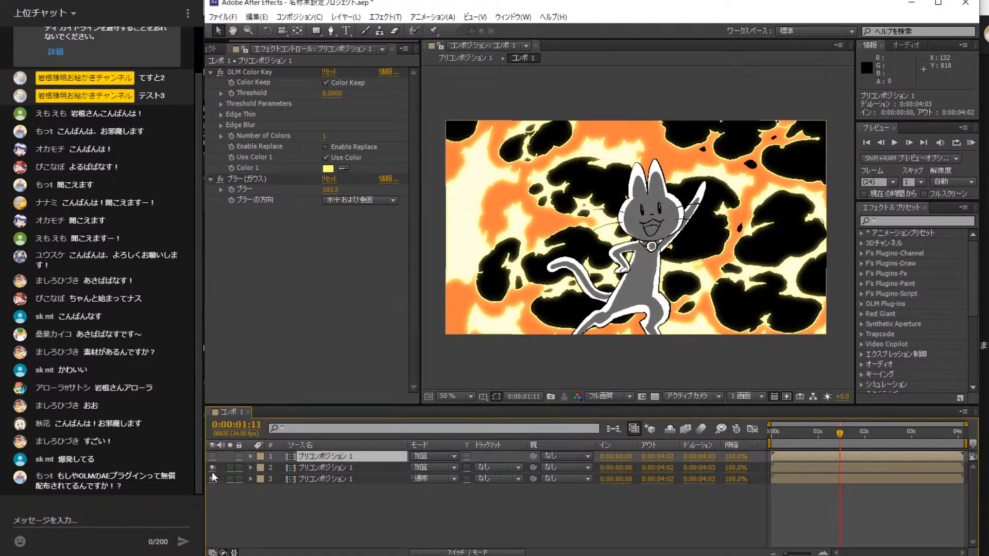
{"action": "left_click", "coordinate": [211, 468]}
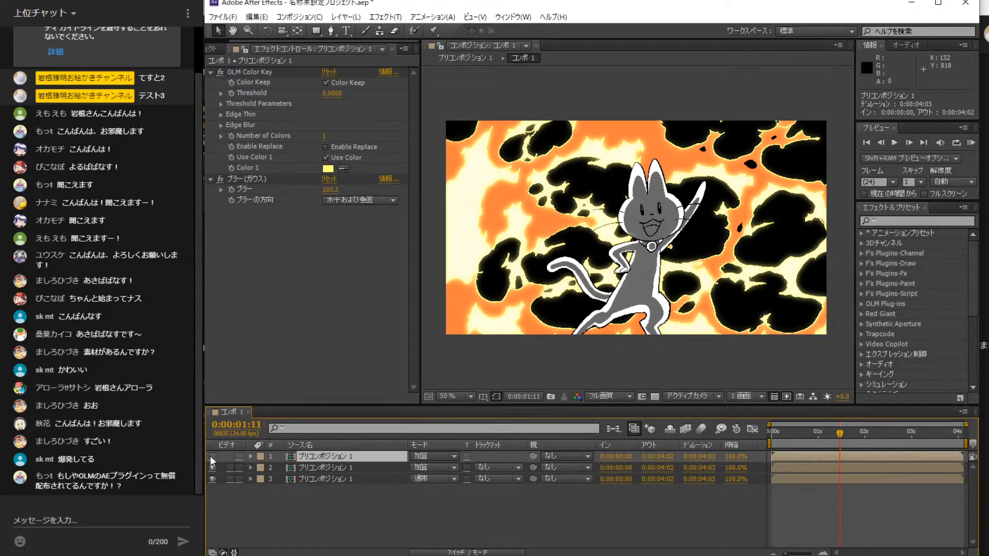
{"action": "left_click", "coordinate": [211, 456]}
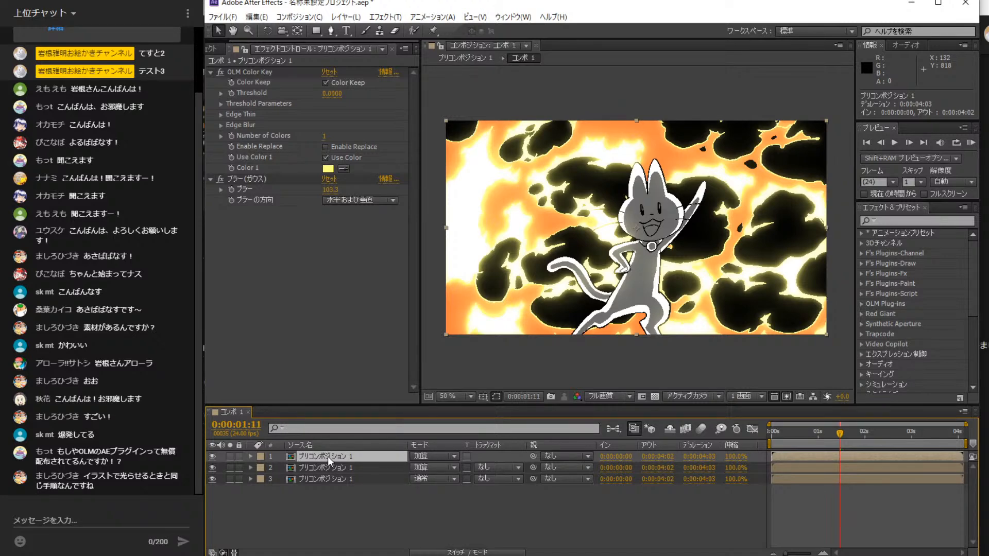
- Duplicate the top glow layer again and set the new copy's ブラー(ガウス) amount to 200
{"action": "key", "text": "ctrl+d"}
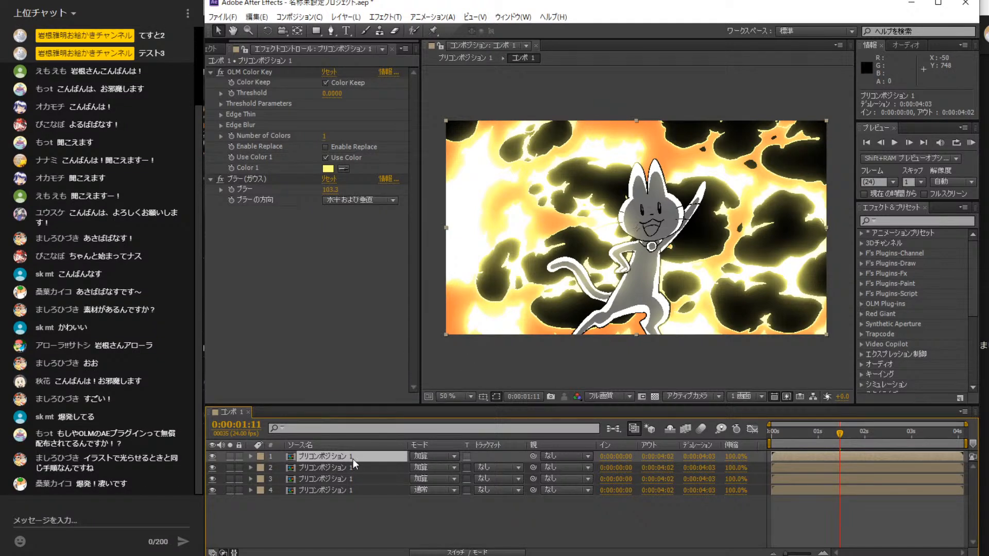
{"action": "left_click_drag", "start_coordinate": [340, 190], "coordinate": [762, 159]}
{"action": "left_click", "coordinate": [332, 190]}
{"action": "type", "text": "200"}
{"action": "key", "text": "Return"}
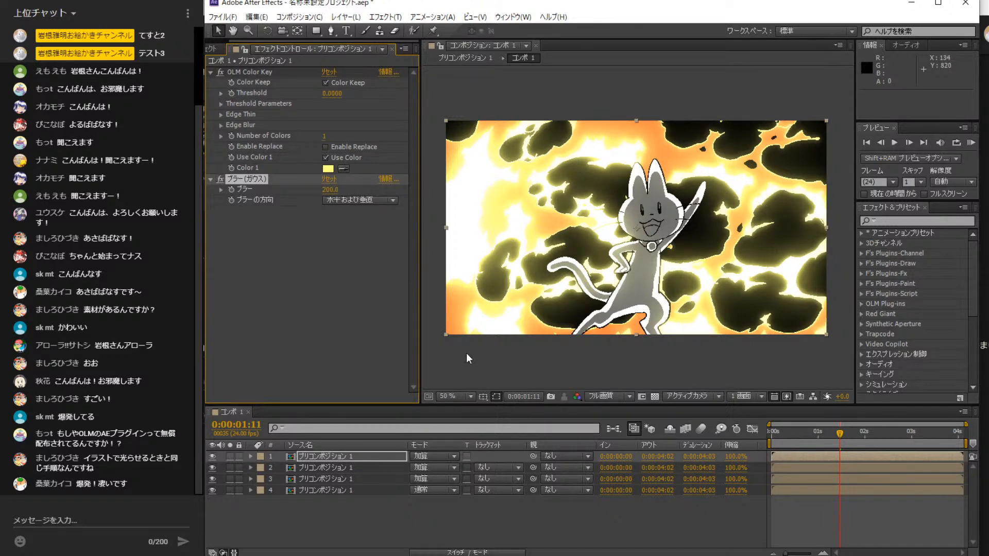
- Hide all four layers, and show them again one by one from the base layer upward to compare each glow layer's contribution
{"action": "left_click", "coordinate": [212, 456]}
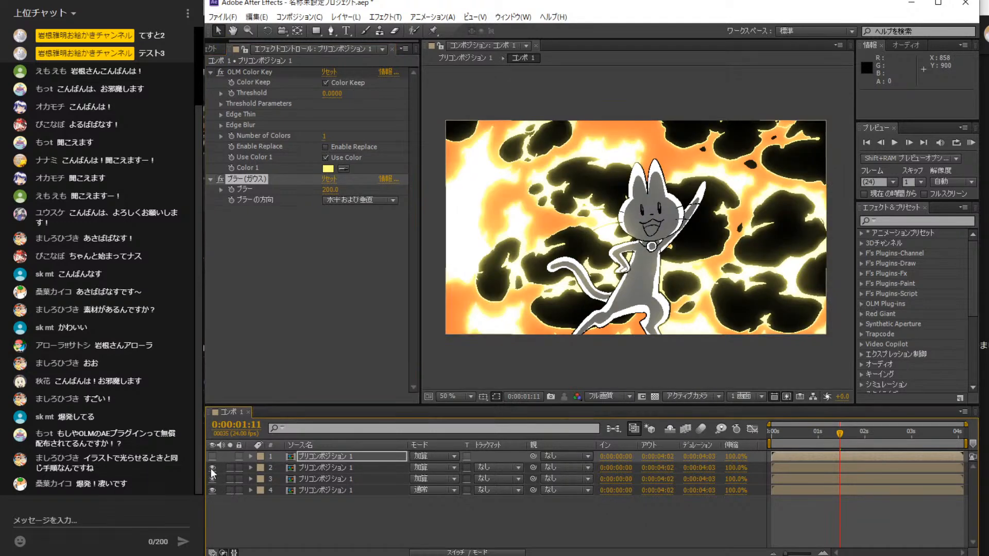
{"action": "left_click", "coordinate": [212, 468]}
{"action": "left_click", "coordinate": [212, 479]}
{"action": "left_click", "coordinate": [212, 487]}
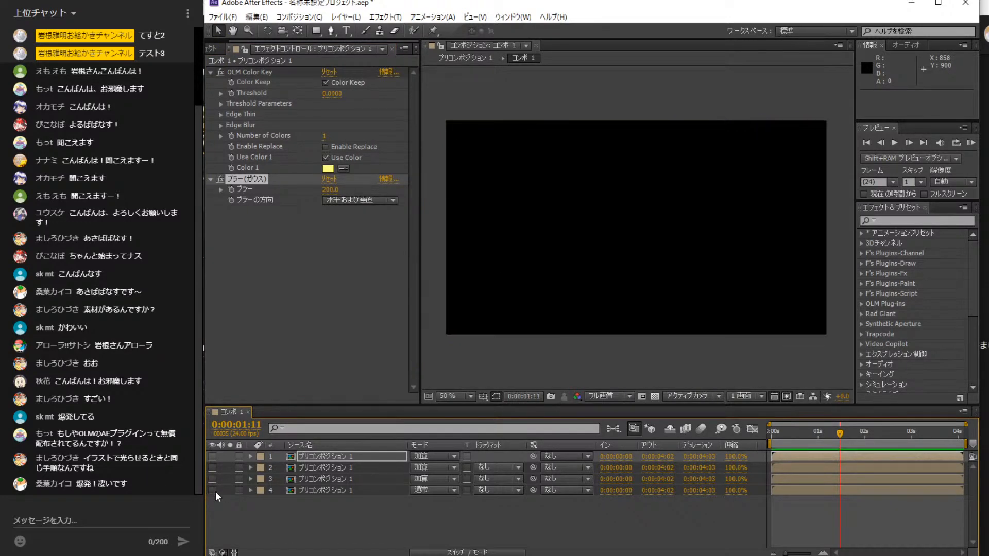
{"action": "left_click", "coordinate": [212, 490]}
{"action": "left_click", "coordinate": [213, 479]}
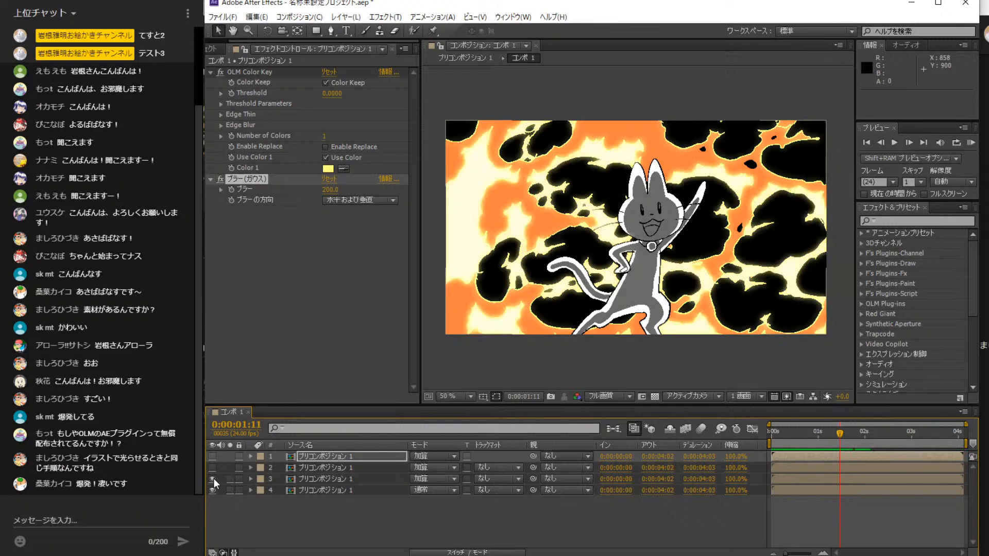
{"action": "left_click", "coordinate": [212, 468]}
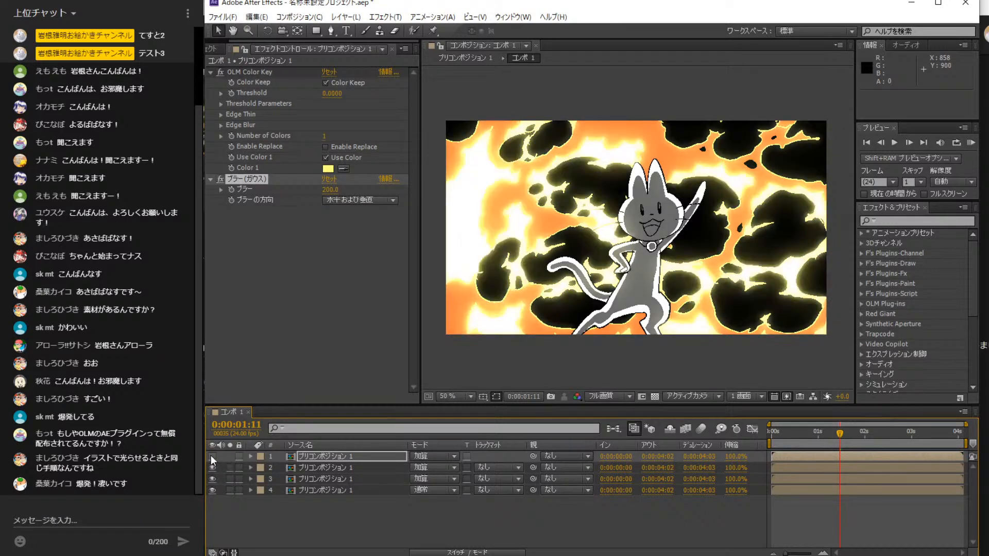
{"action": "left_click", "coordinate": [211, 456]}
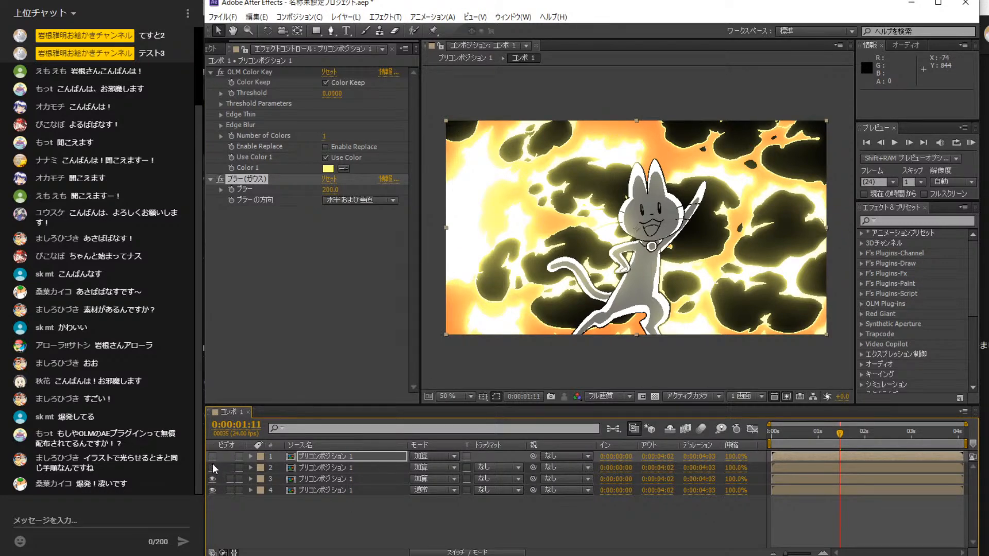
- Hide the three 加算 glow layers and duplicate the base プリコンポジション 1 layer
{"action": "left_click", "coordinate": [212, 478]}
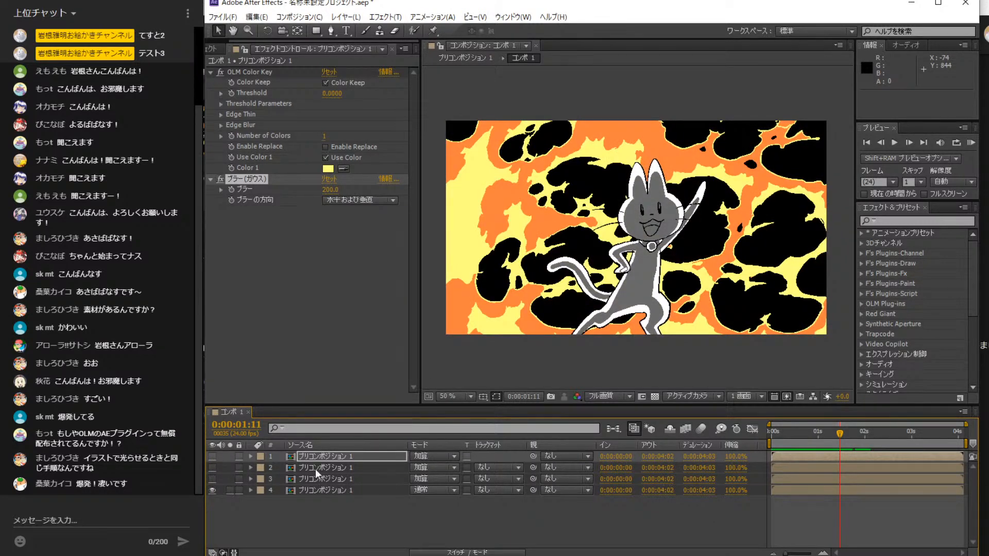
{"action": "left_click", "coordinate": [328, 489]}
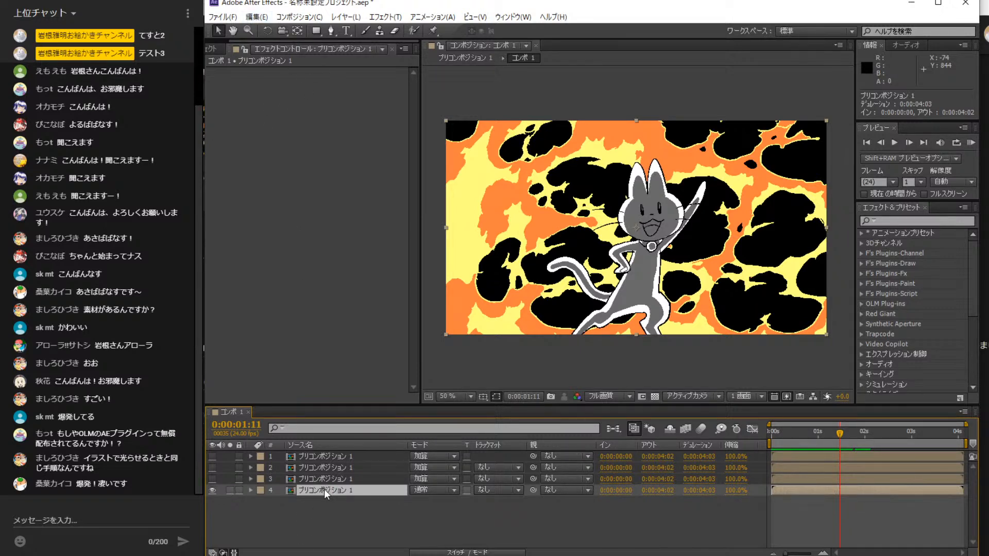
{"action": "key", "text": "ctrl+d"}
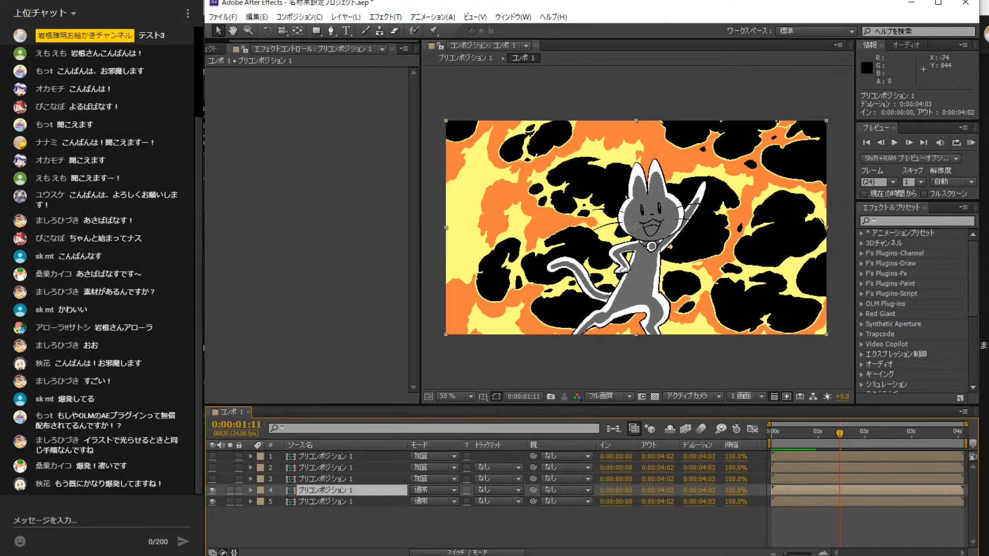
- Apply OLM Color Key to the upper base copy, sampling the explosion's orange as Color 1 with Color Keep enabled, checking it with the base layer hidden
{"action": "left_click", "coordinate": [385, 16]}
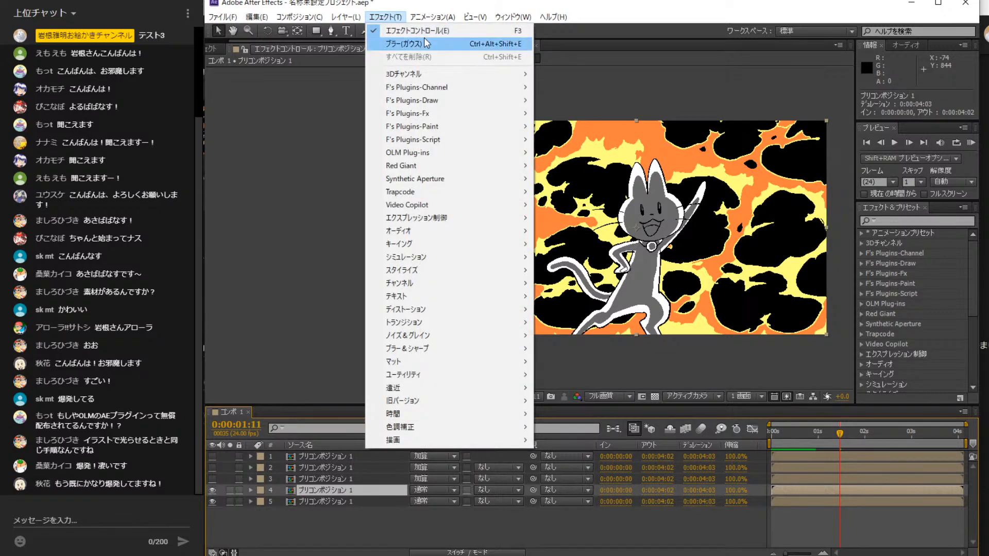
{"action": "mouse_move", "coordinate": [425, 154]}
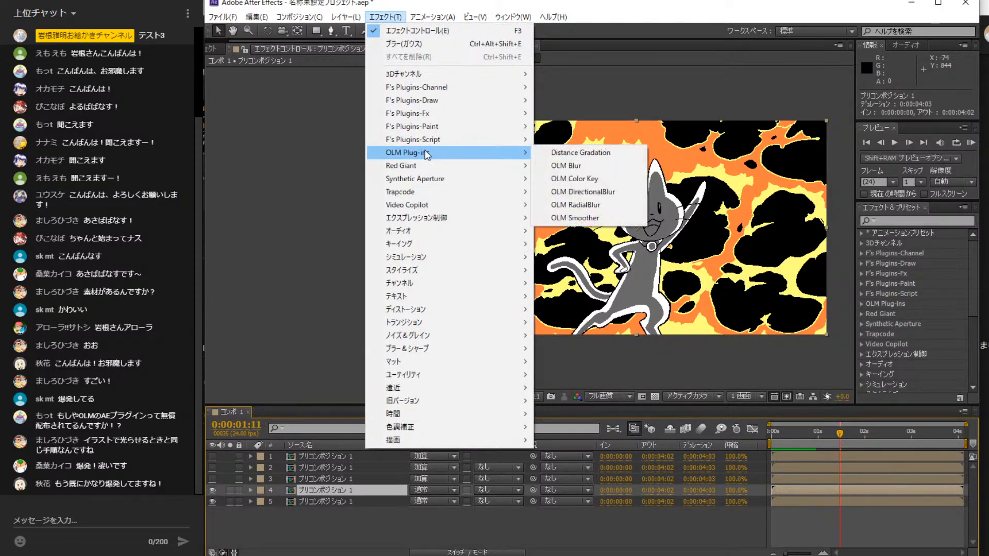
{"action": "left_click", "coordinate": [590, 181]}
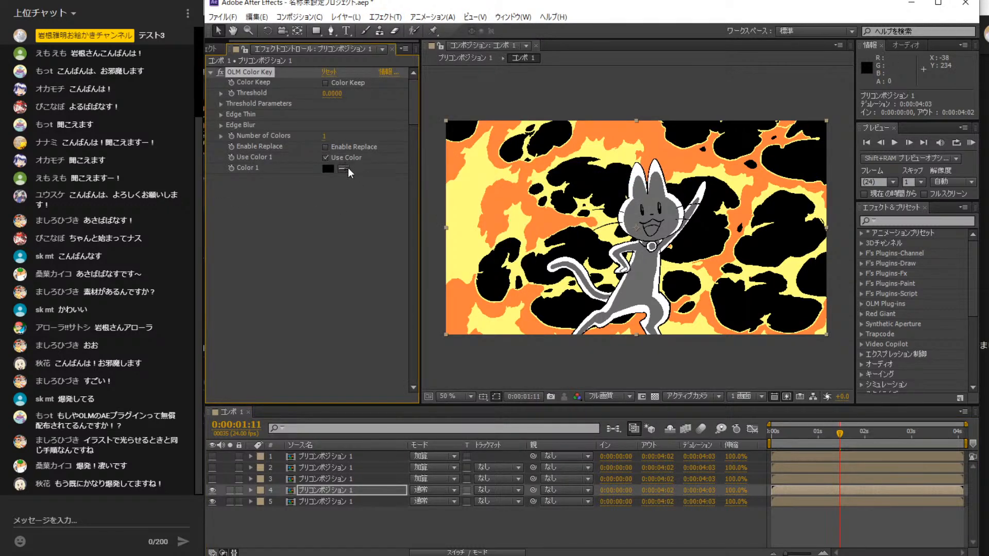
{"action": "left_click", "coordinate": [497, 189]}
{"action": "left_click", "coordinate": [212, 501]}
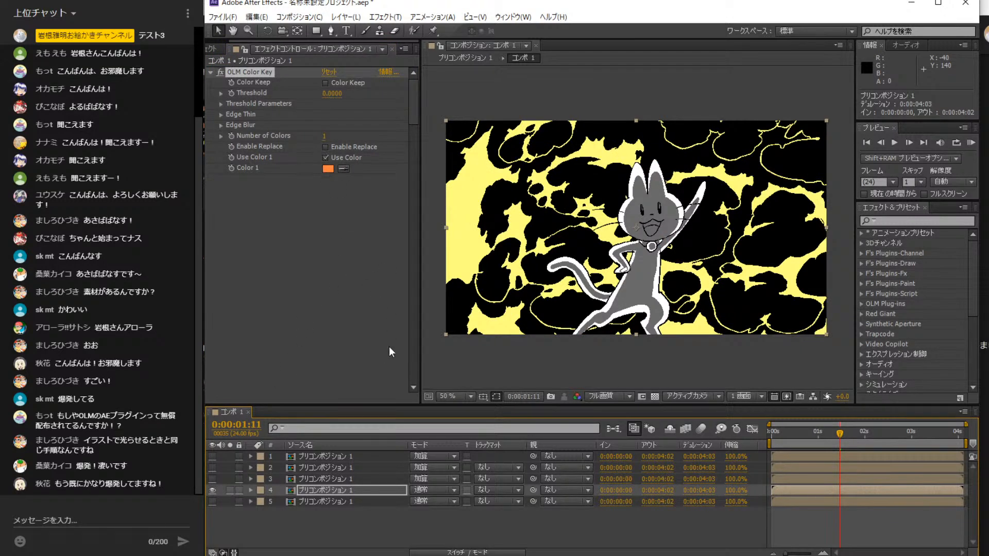
{"action": "left_click", "coordinate": [325, 83]}
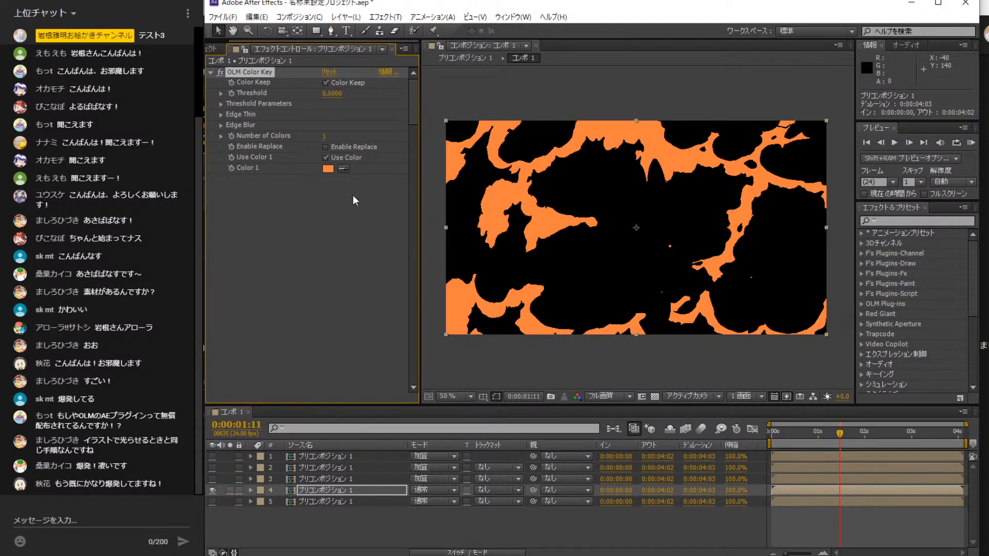
{"action": "left_click", "coordinate": [211, 501]}
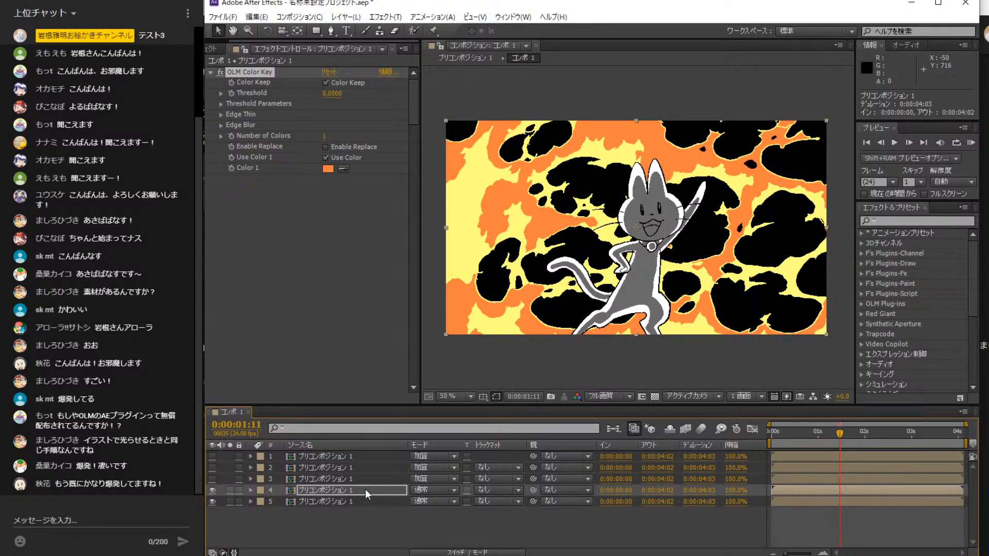
- Set the blend mode of the orange-keyed プリコンポジション 1 copy to 加算, leaving its key color as is
{"action": "left_click", "coordinate": [425, 494]}
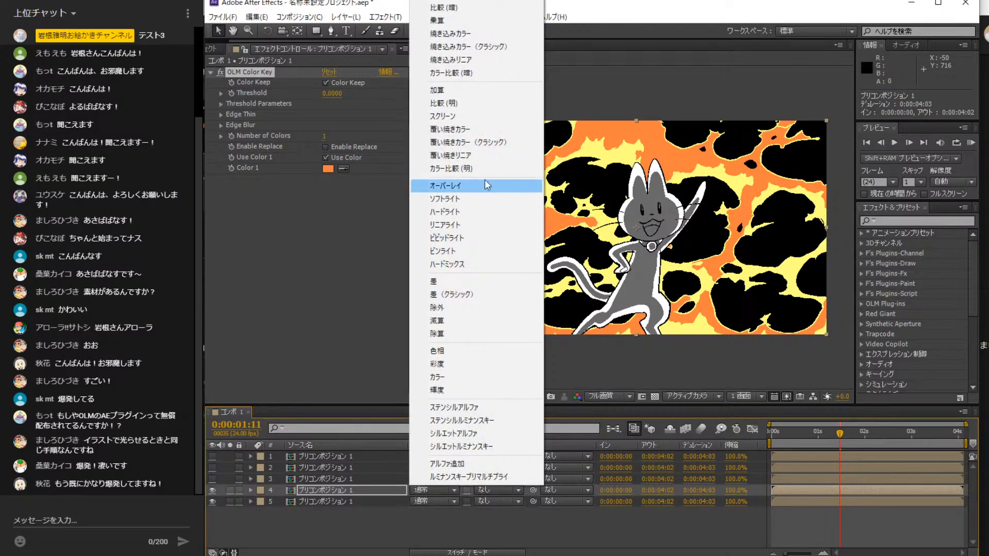
{"action": "left_click", "coordinate": [469, 86]}
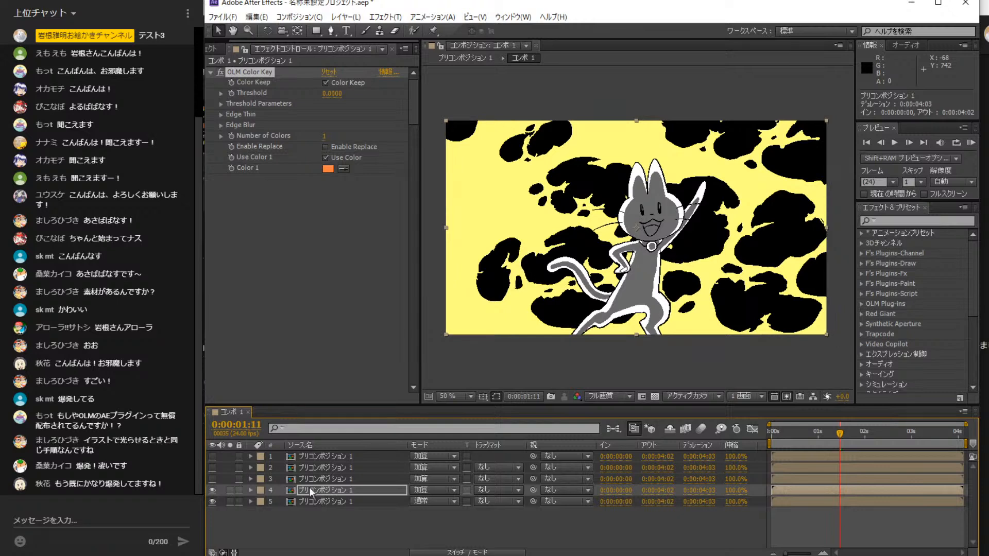
{"action": "left_click", "coordinate": [328, 168]}
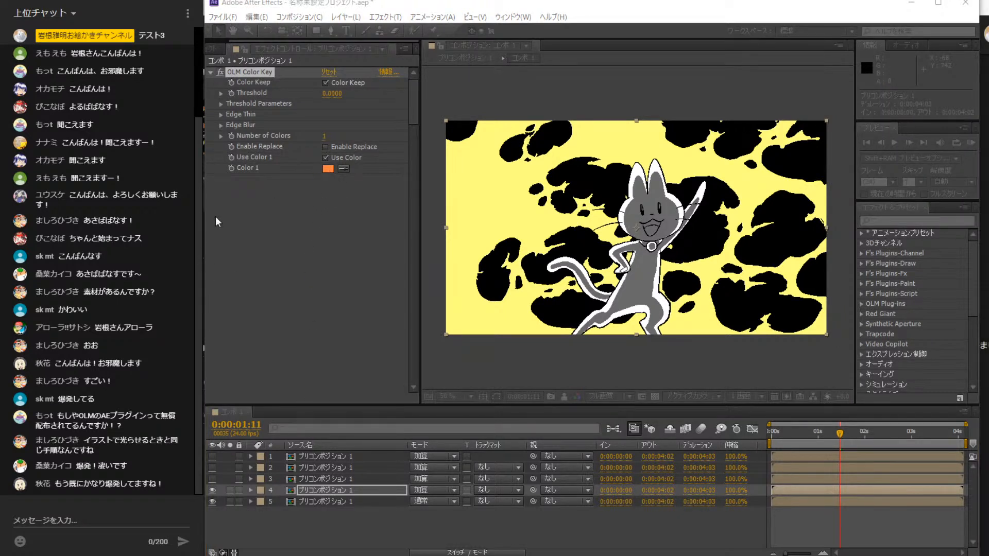
{"action": "left_click", "coordinate": [723, 195]}
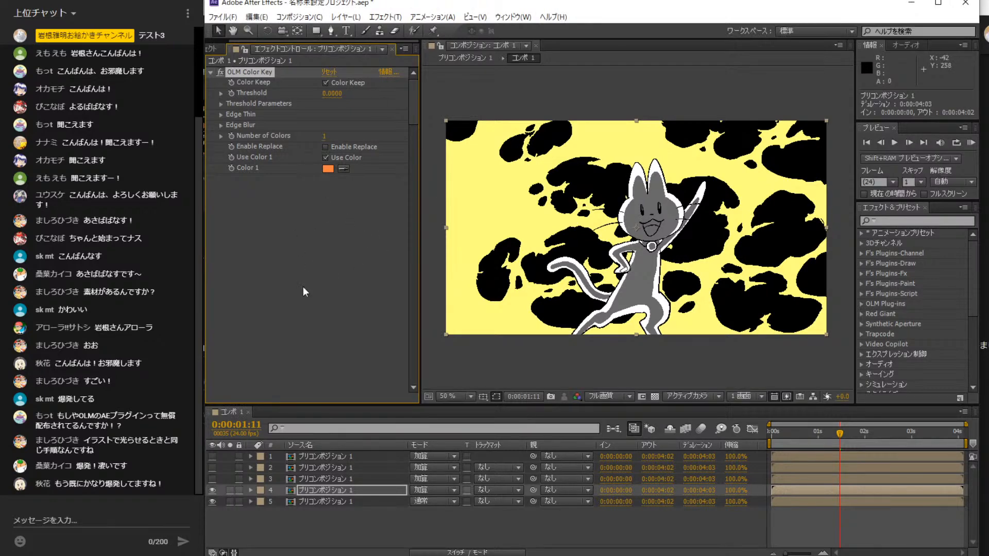
- Apply the 塗り effect to the orange-keyed layer, toggling the base layer's visibility to check the fill
{"action": "left_click", "coordinate": [385, 18]}
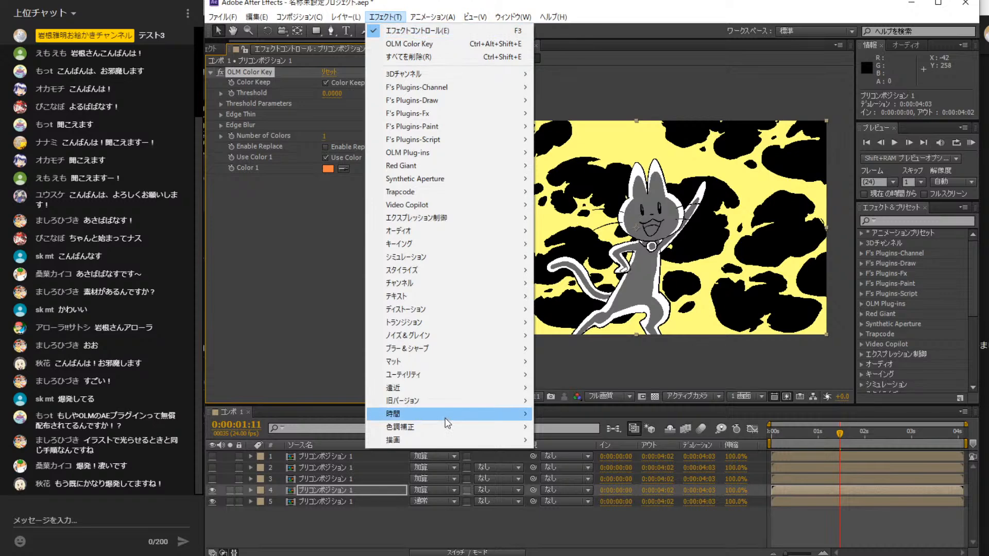
{"action": "mouse_move", "coordinate": [442, 442]}
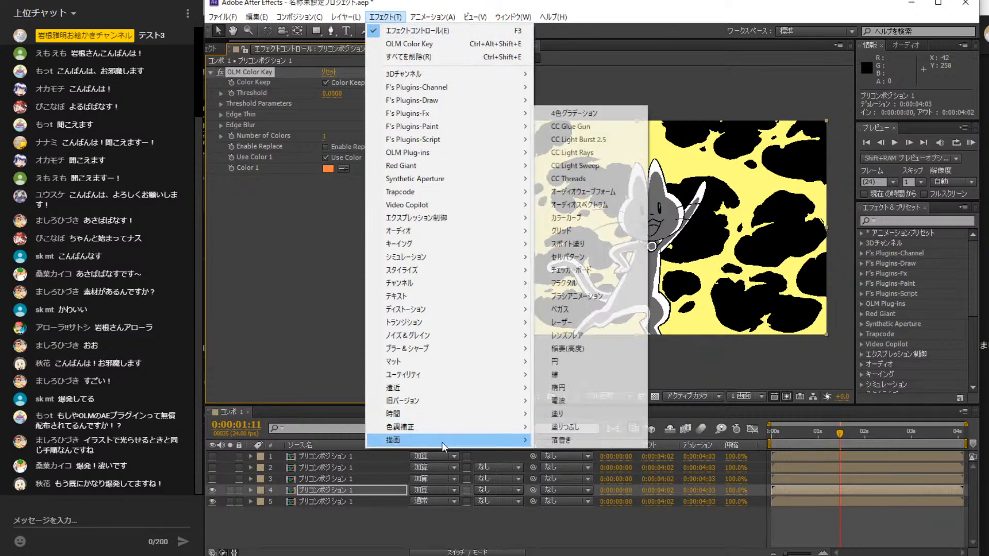
{"action": "left_click", "coordinate": [573, 416]}
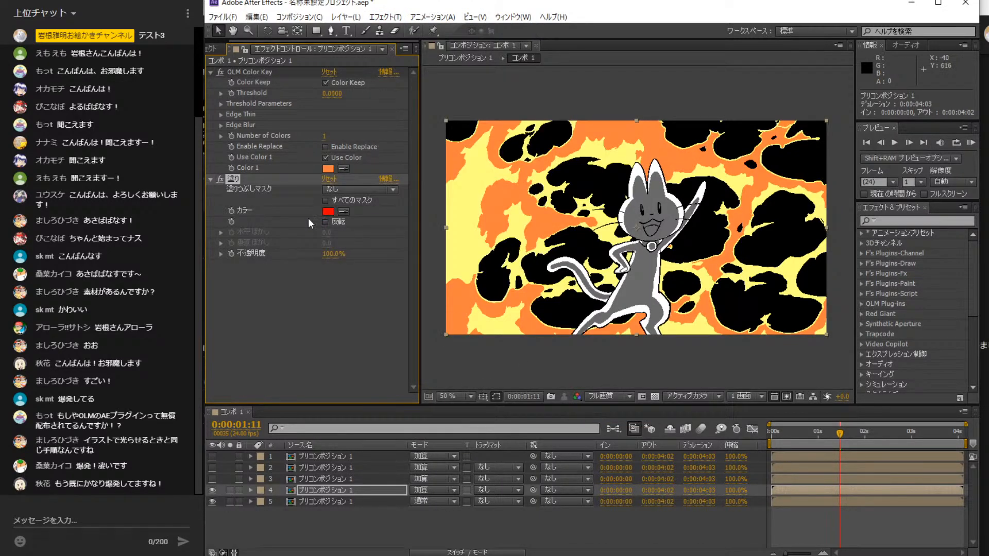
{"action": "left_click", "coordinate": [211, 501]}
{"action": "left_click", "coordinate": [212, 501]}
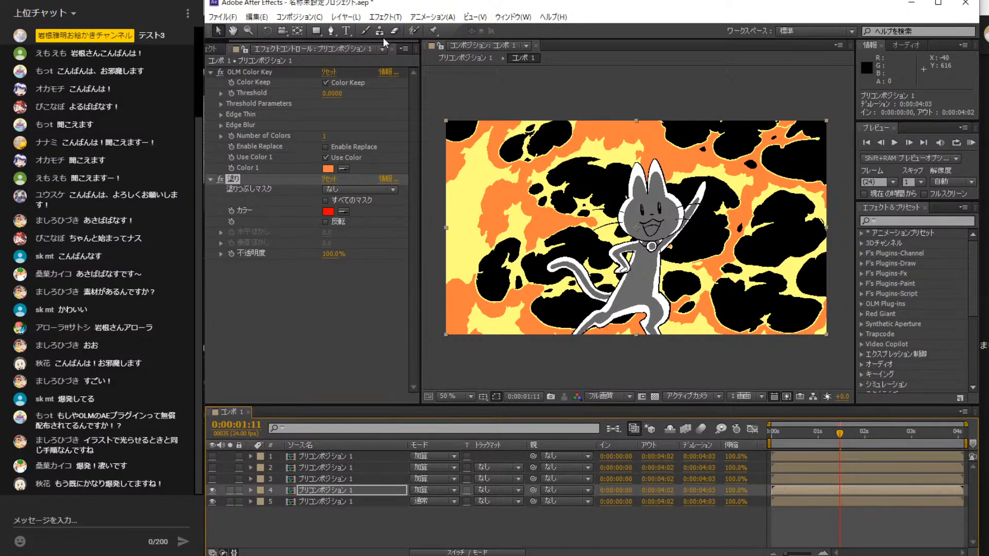
- Add ブラー(ガウス) to the filled orange layer with a blur amount of about 23.6, and inspect the glow up close
{"action": "left_click", "coordinate": [390, 18]}
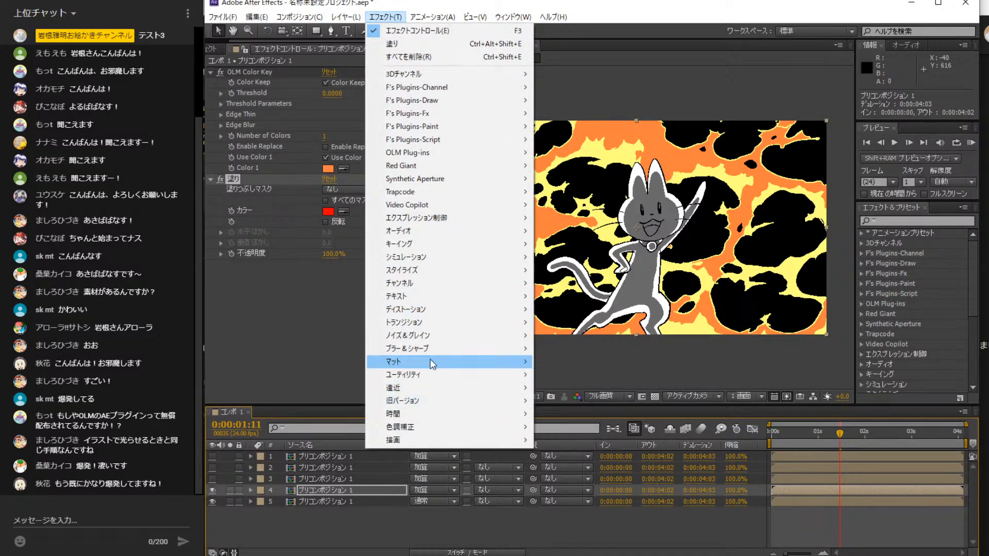
{"action": "mouse_move", "coordinate": [428, 350]}
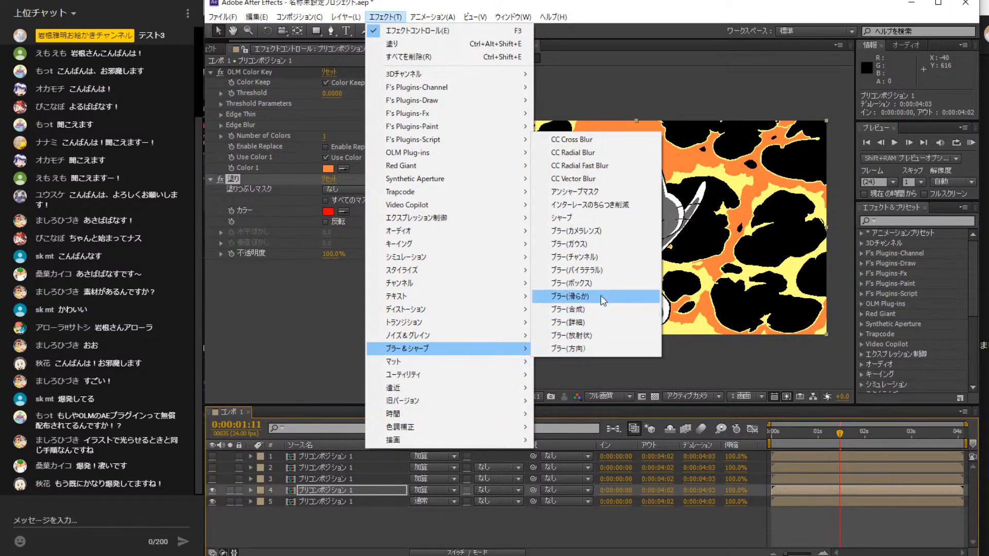
{"action": "left_click", "coordinate": [605, 246]}
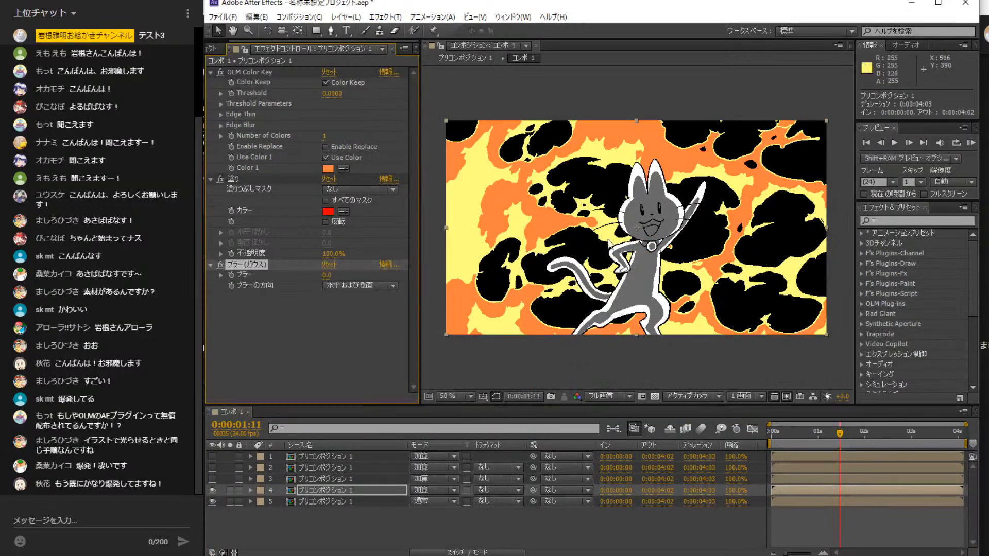
{"action": "left_click_drag", "start_coordinate": [326, 278], "coordinate": [454, 276]}
{"action": "left_click_drag", "start_coordinate": [333, 277], "coordinate": [369, 277]}
{"action": "scroll", "coordinate": [518, 207], "scroll_direction": "up", "scroll_amount": 3}
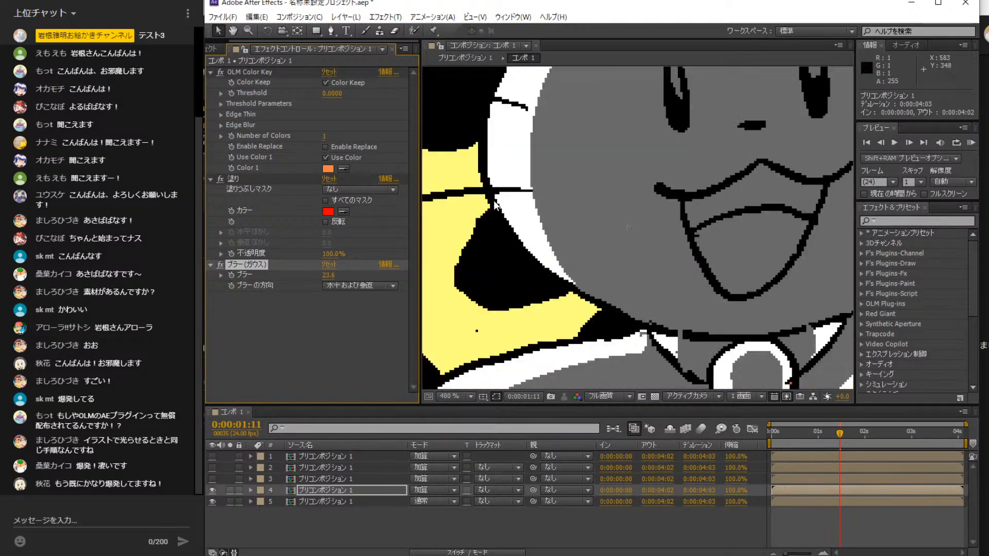
{"action": "scroll", "coordinate": [494, 200], "scroll_direction": "down", "scroll_amount": 2}
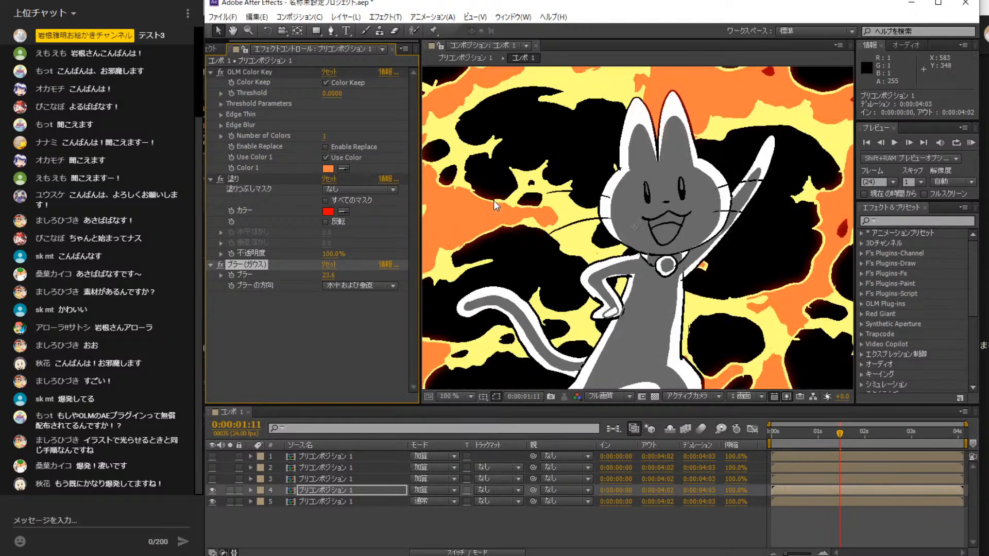
- Change the 塗り color to a lighter orange-red and set the ブラー(ガウス) amount to 26.9
{"action": "left_click", "coordinate": [328, 211]}
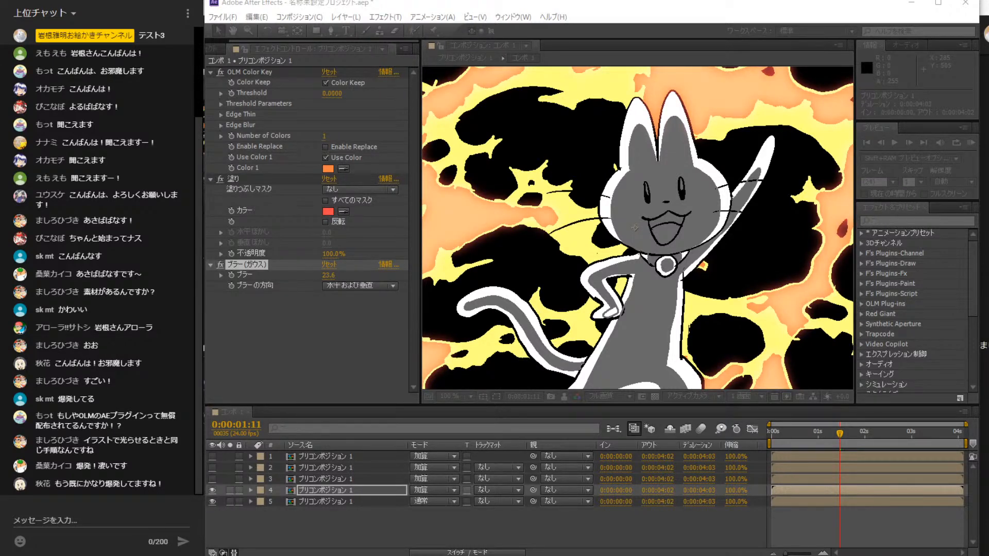
{"action": "left_click", "coordinate": [402, 230]}
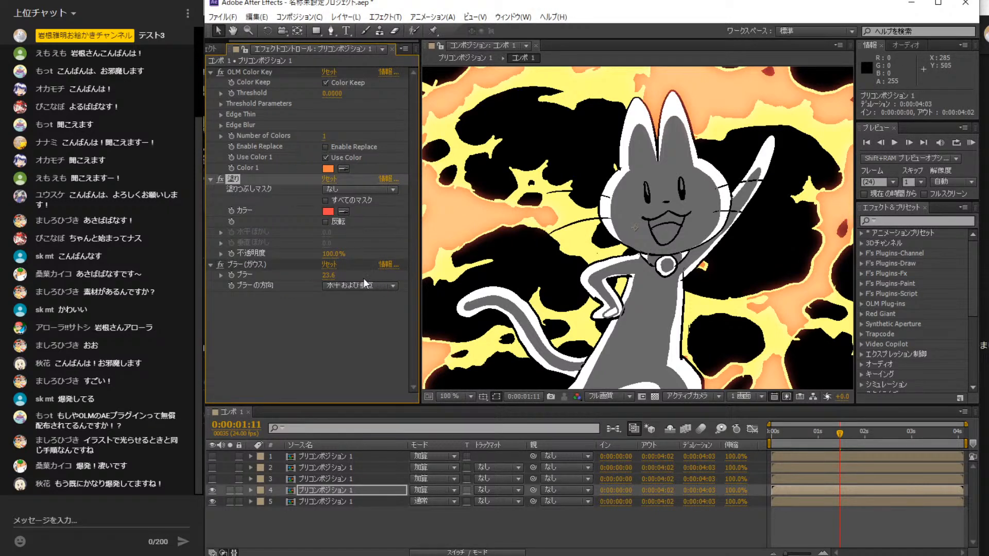
{"action": "left_click_drag", "start_coordinate": [330, 277], "coordinate": [346, 277]}
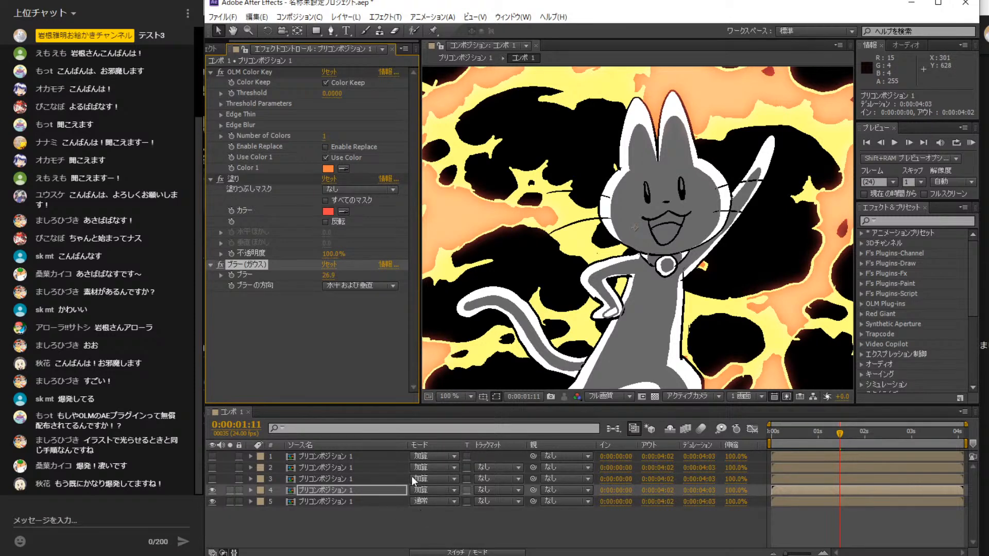
{"action": "left_click", "coordinate": [322, 489]}
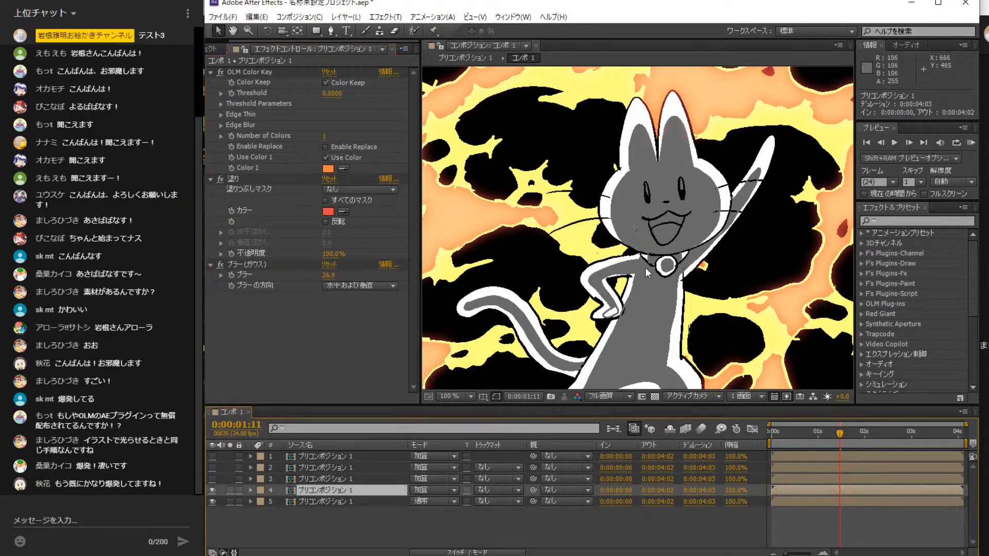
{"action": "scroll", "coordinate": [648, 309], "scroll_direction": "down", "scroll_amount": 2}
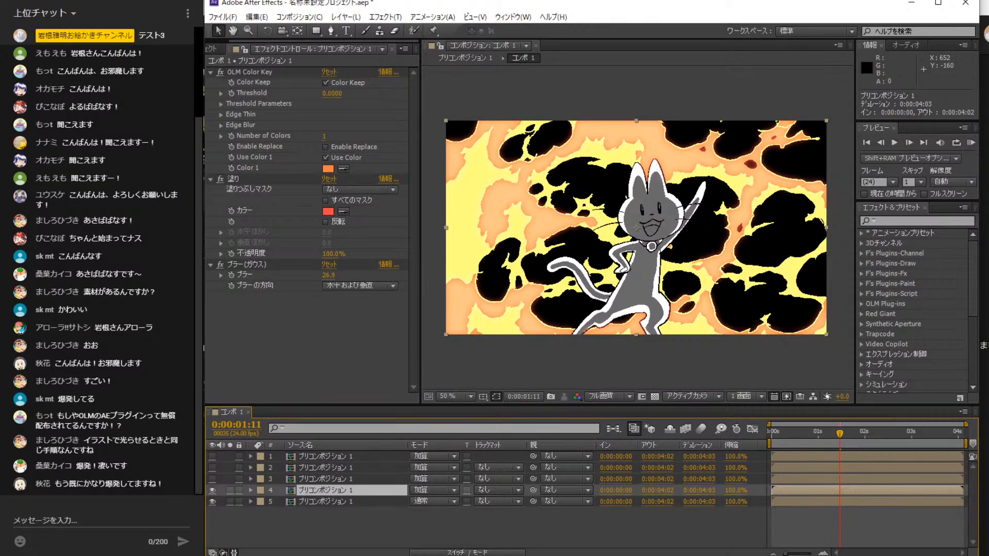
- Duplicate the orange glow layer twice to stack three 加算 copies above the base
{"action": "key", "text": "ctrl+d"}
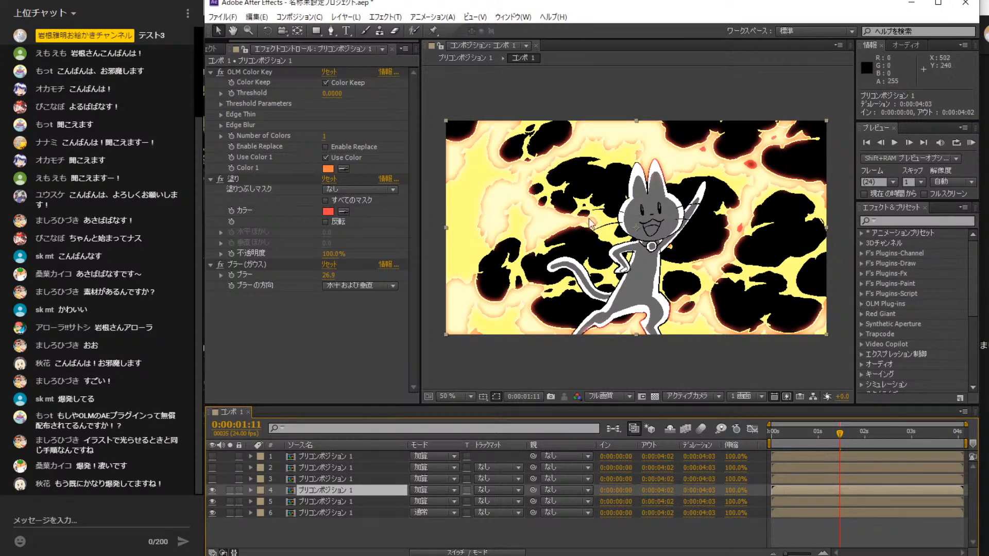
{"action": "left_click", "coordinate": [329, 502]}
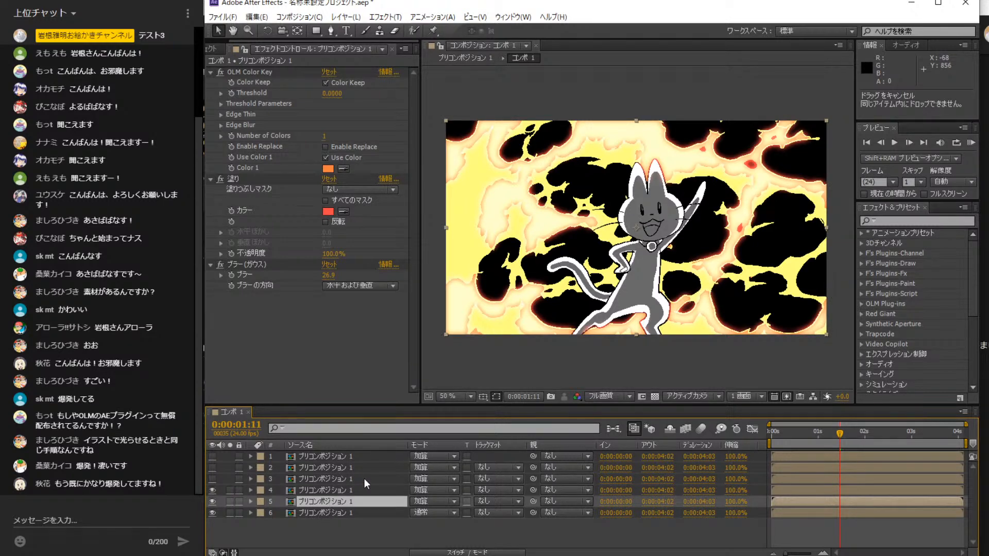
{"action": "key", "text": "ctrl+d"}
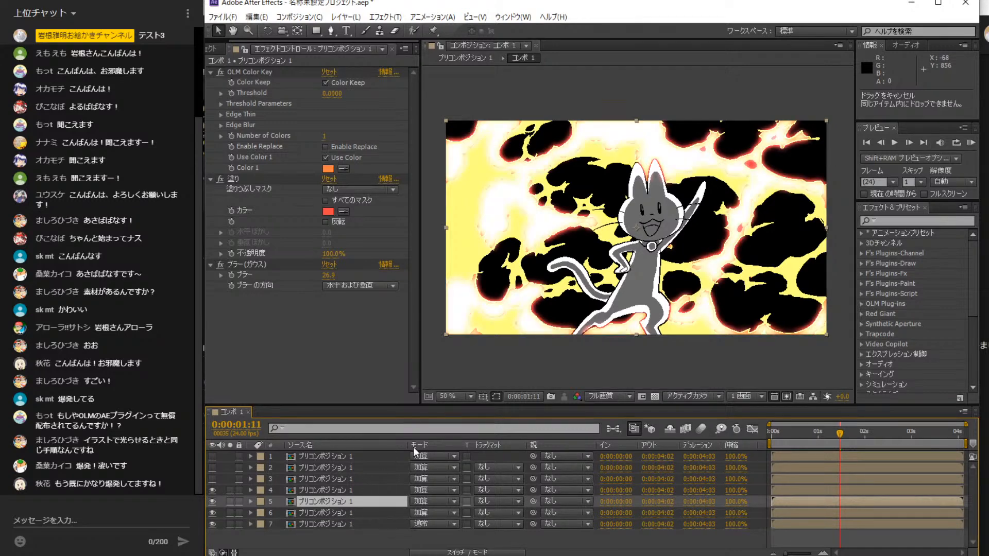
- Disable ブラー(ガウス) on the lowest orange glow copy and set its blend mode to 通常
{"action": "left_click", "coordinate": [327, 514]}
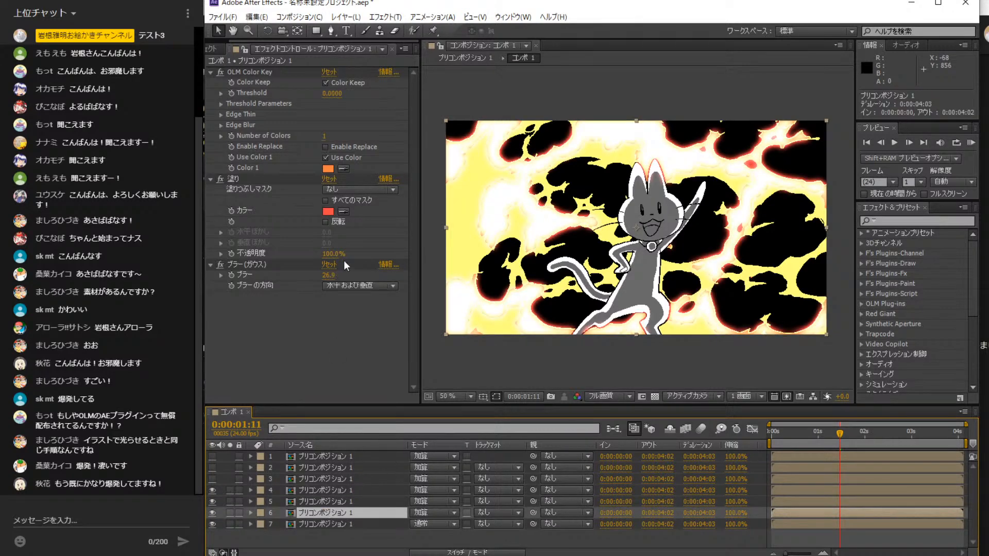
{"action": "left_click", "coordinate": [220, 265]}
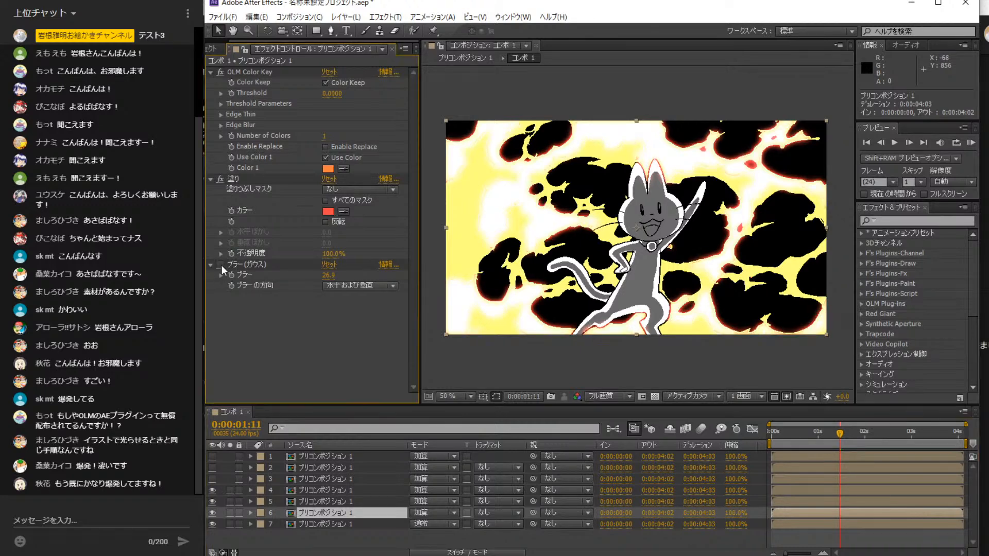
{"action": "left_click", "coordinate": [344, 515]}
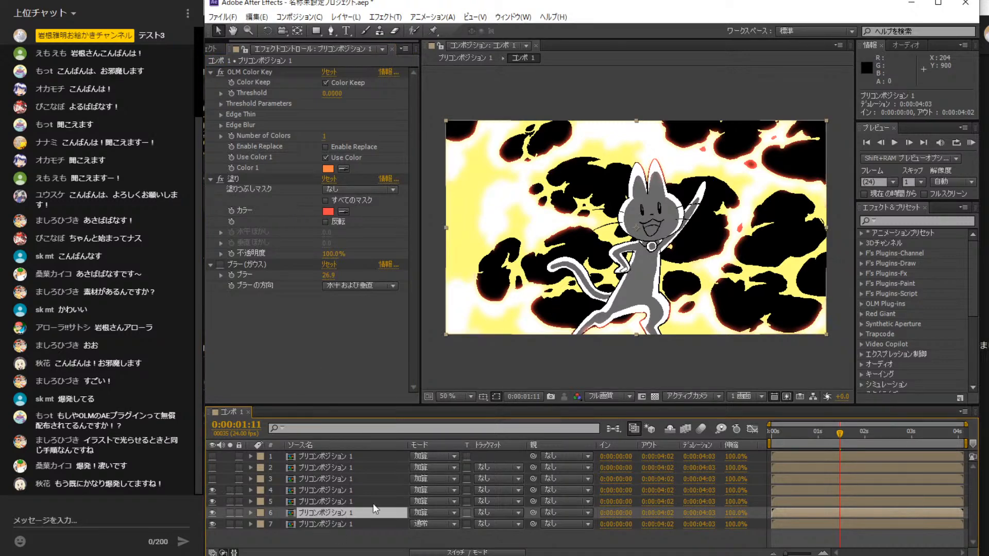
{"action": "left_click", "coordinate": [424, 514]}
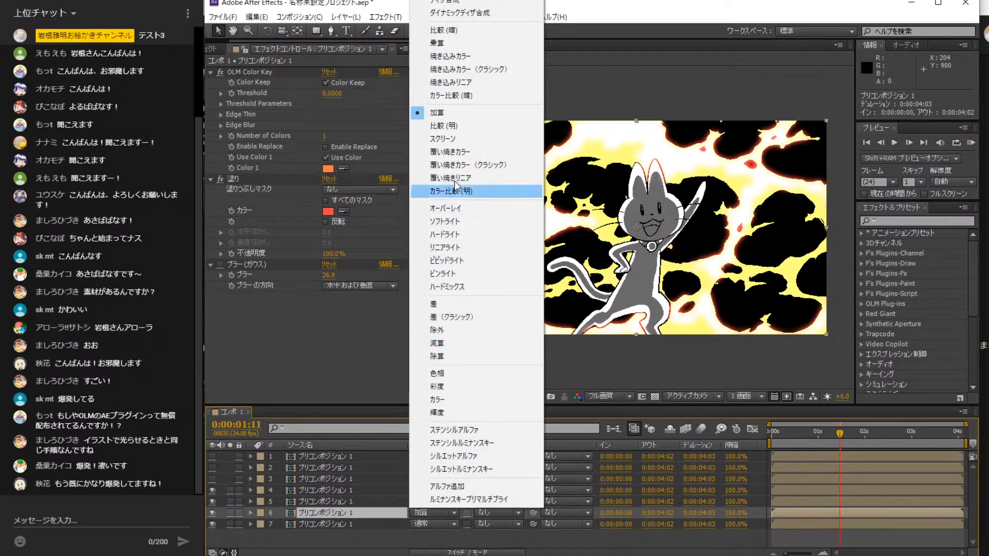
{"action": "left_click", "coordinate": [476, 28]}
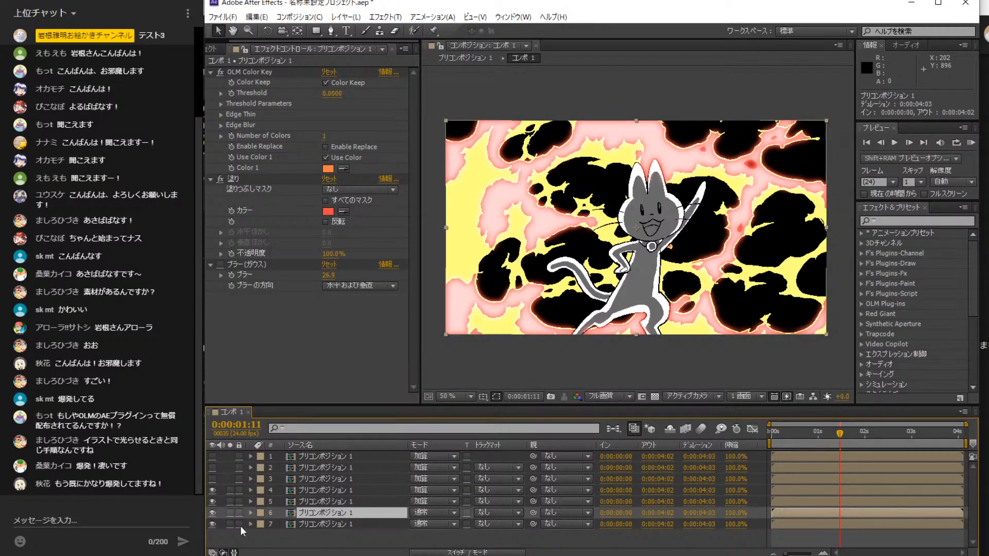
- Set the ブラー(ガウス) amount of the uppermost orange glow copy to 100
{"action": "left_click", "coordinate": [332, 502]}
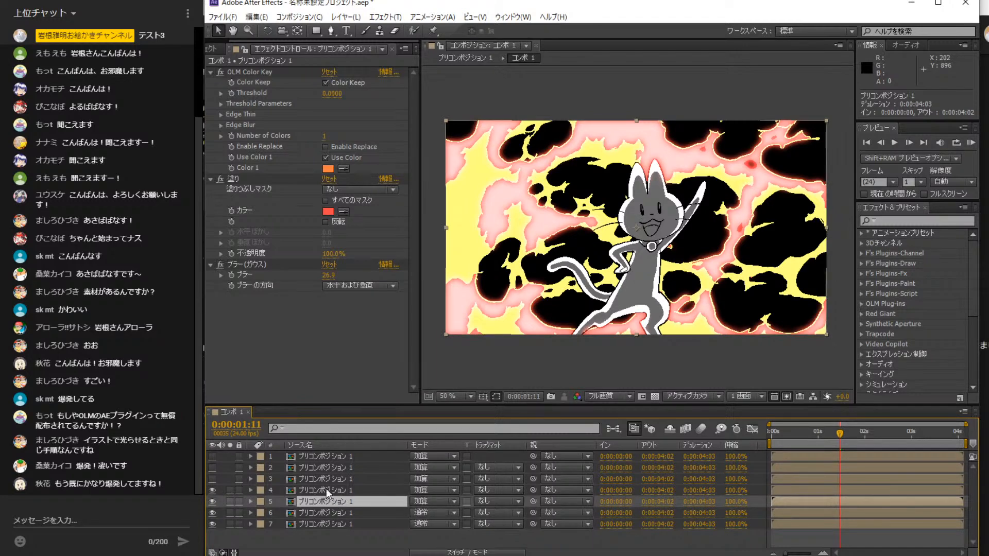
{"action": "left_click", "coordinate": [326, 490]}
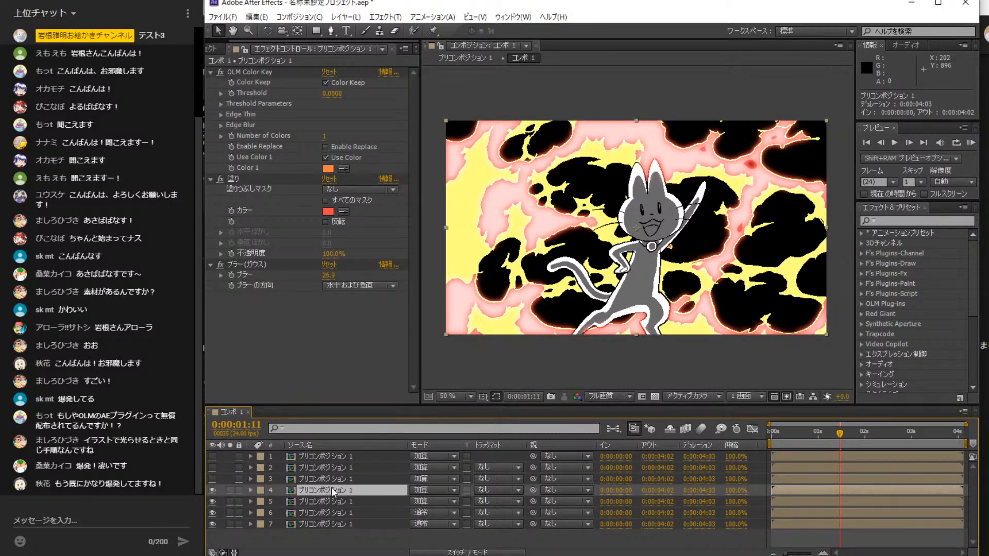
{"action": "left_click", "coordinate": [328, 275]}
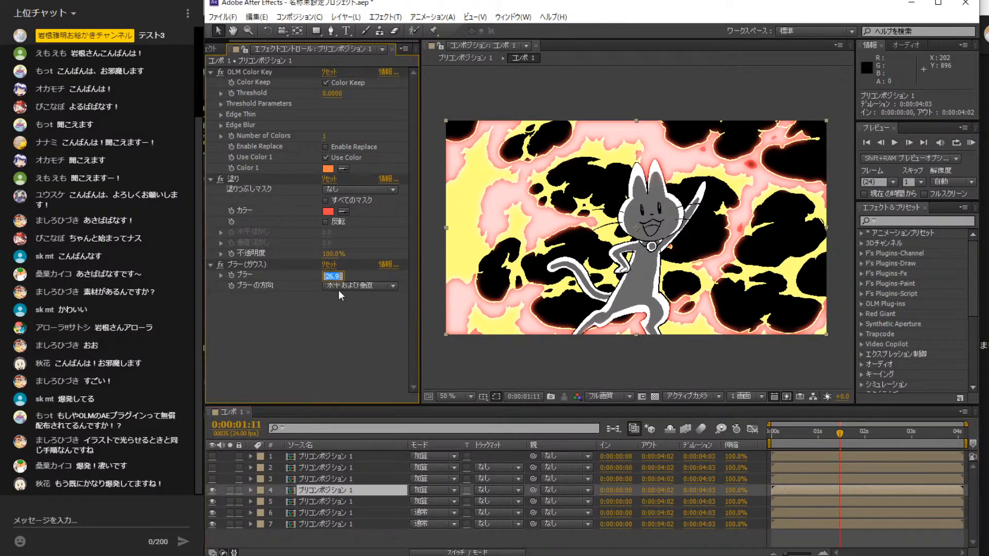
{"action": "type", "text": "100"}
{"action": "key", "text": "Return"}
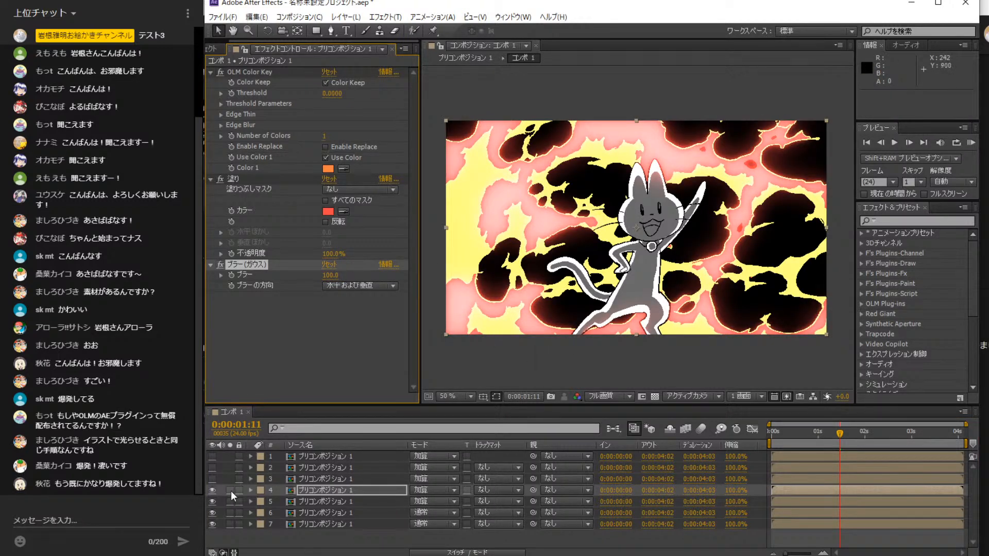
- Show the three hidden yellow glow layers at the top of the layer stack again
{"action": "left_click", "coordinate": [212, 457]}
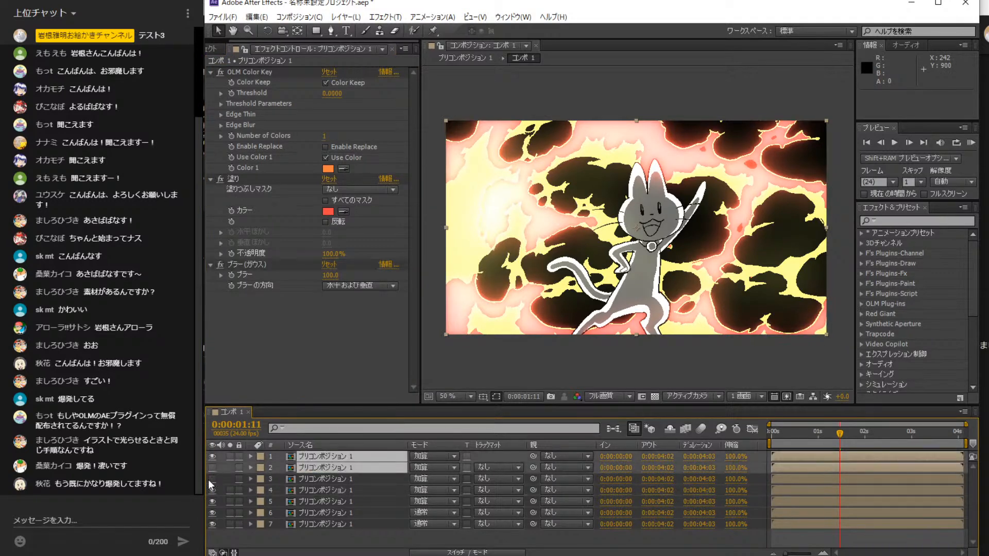
{"action": "left_click", "coordinate": [211, 479]}
{"action": "left_click", "coordinate": [213, 467]}
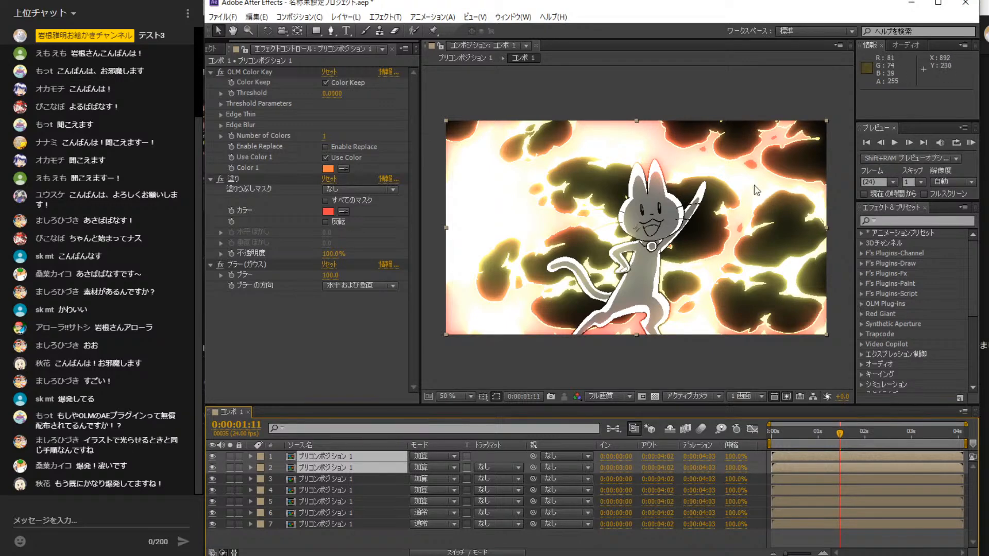
- Play the composition from the first frame to review the combined yellow and orange glow, and stop the preview
{"action": "left_click", "coordinate": [865, 143]}
{"action": "left_click", "coordinate": [863, 143]}
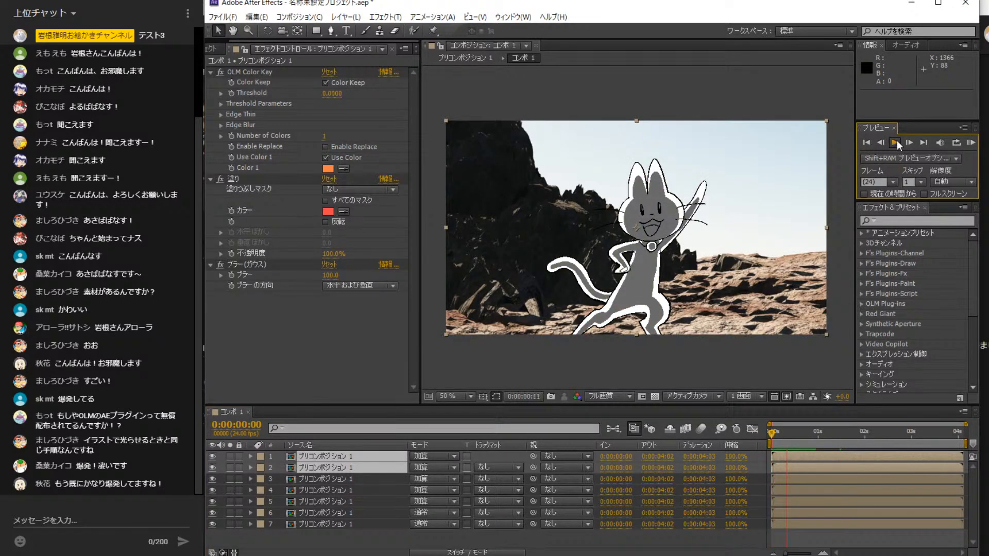
{"action": "left_click", "coordinate": [896, 142]}
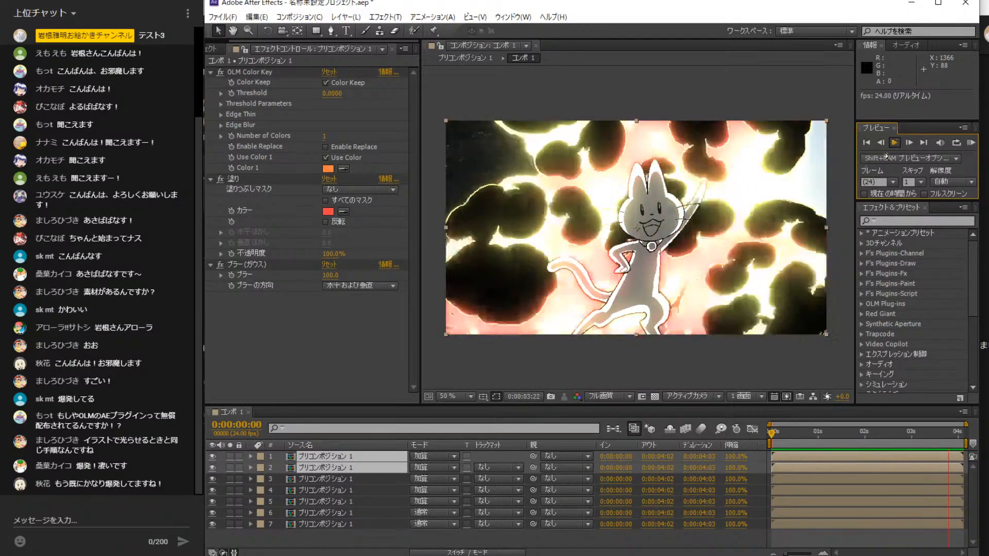
{"action": "left_click", "coordinate": [895, 148]}
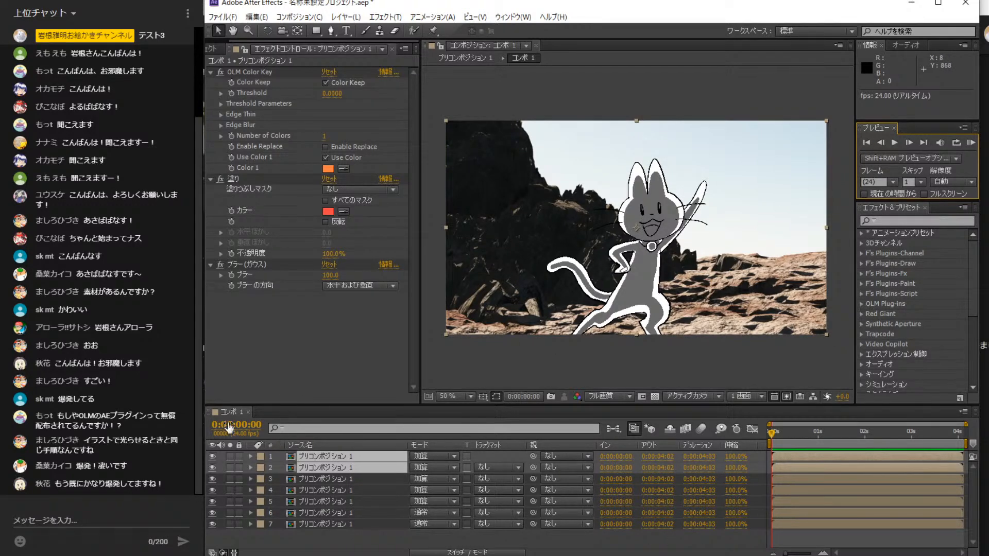
- Open the プリコンポジション 1 precomp and toggle the いわb.png layer's visibility to compare the shaded and plain white character
{"action": "double_click", "coordinate": [328, 455]}
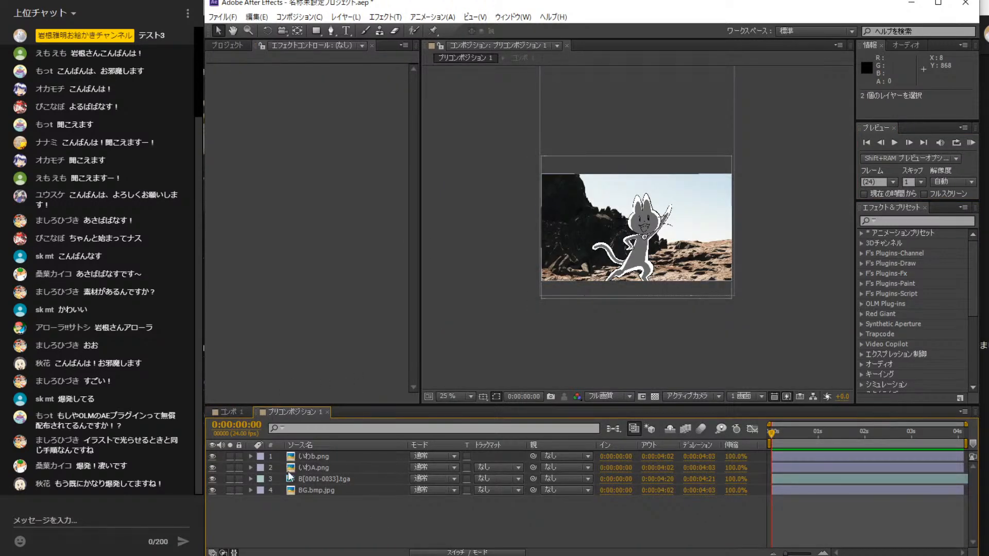
{"action": "left_click", "coordinate": [212, 457]}
{"action": "left_click", "coordinate": [211, 456]}
{"action": "left_click", "coordinate": [211, 456]}
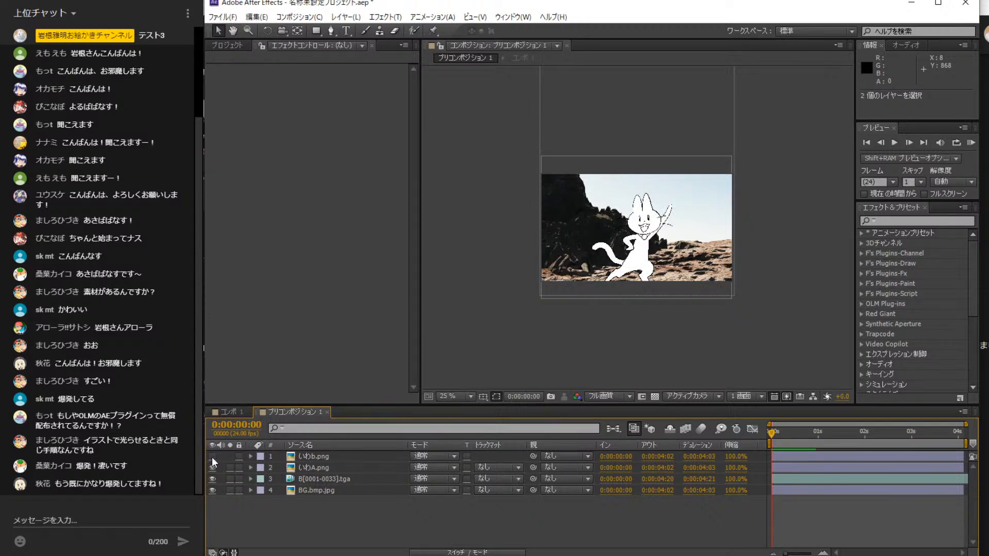
{"action": "left_click", "coordinate": [212, 457]}
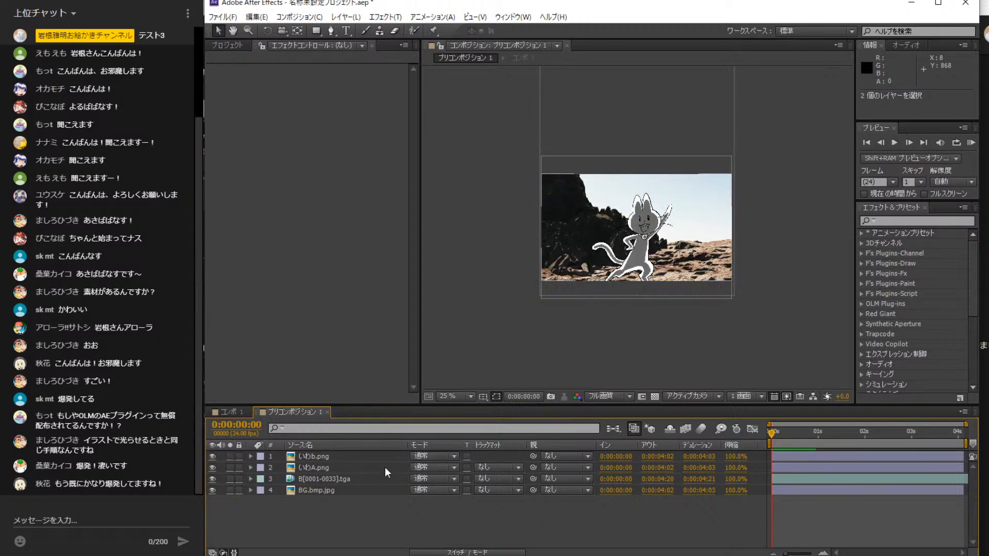
- Keyframe the opacity (不透明度) of the いわb.png layer at 0% on frame 0:00:00:23
{"action": "left_click", "coordinate": [251, 457]}
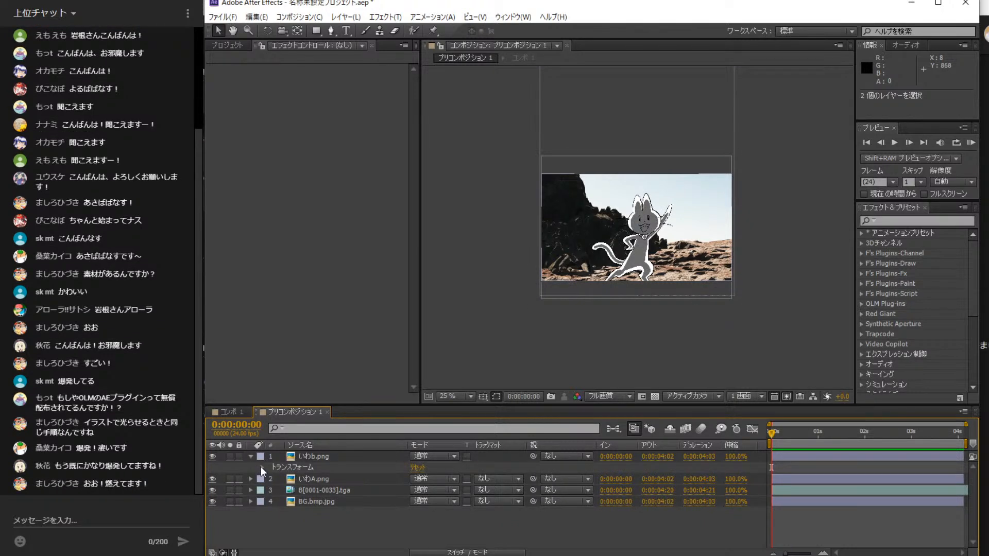
{"action": "left_click", "coordinate": [262, 467]}
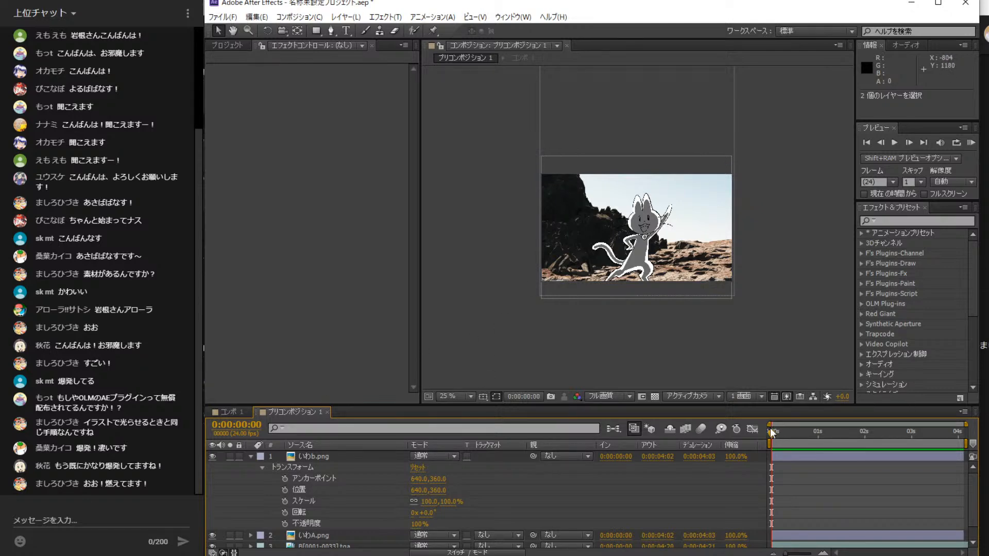
{"action": "left_click_drag", "start_coordinate": [798, 433], "coordinate": [819, 436]}
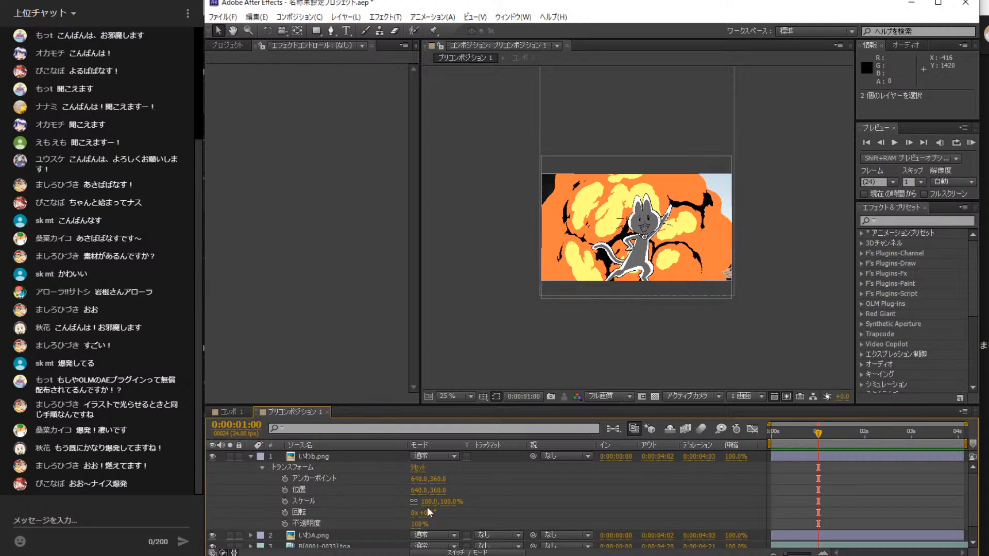
{"action": "left_click", "coordinate": [881, 142]}
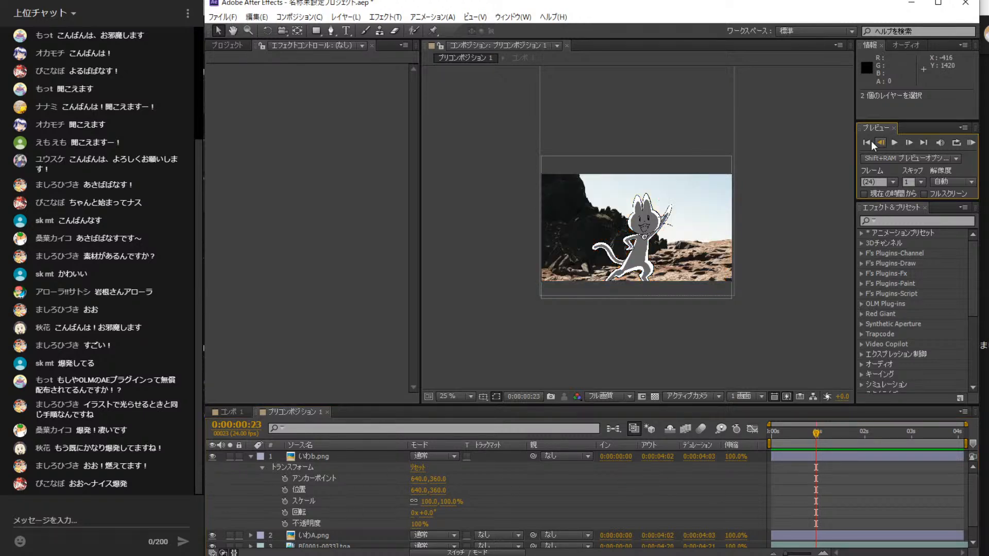
{"action": "left_click", "coordinate": [285, 523]}
{"action": "left_click", "coordinate": [418, 524]}
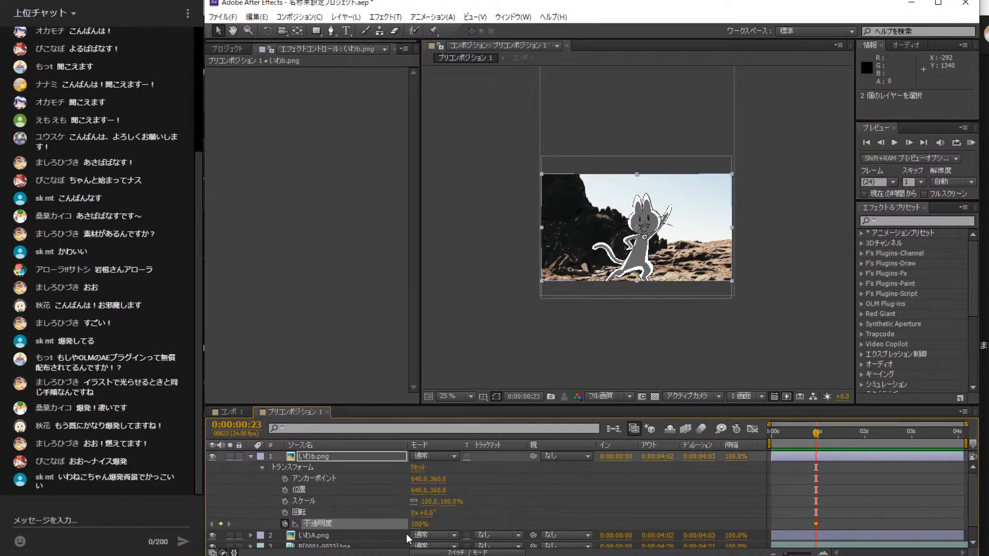
{"action": "type", "text": "0"}
{"action": "key", "text": "Return"}
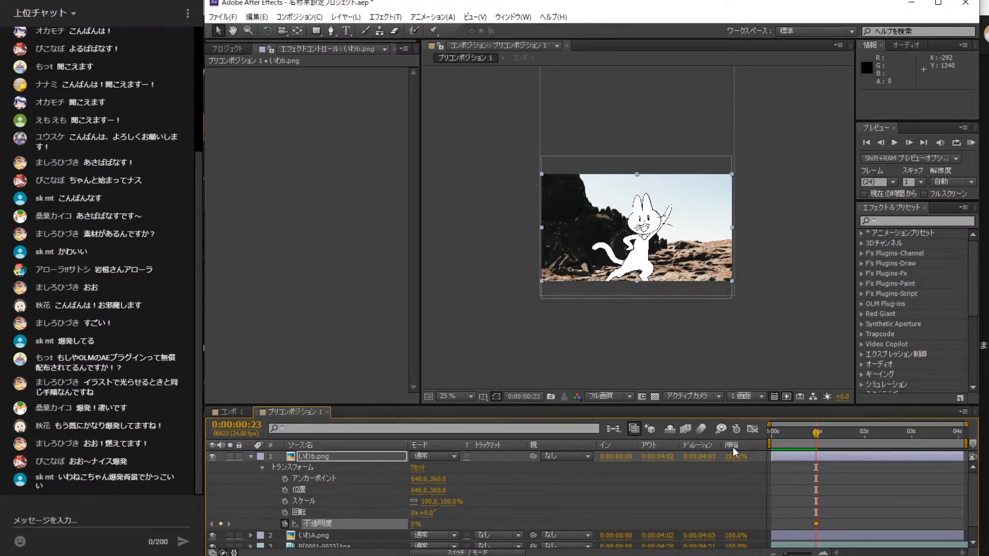
- Add a 100% opacity keyframe to the いわb.png layer at 0:00:01:02
{"action": "left_click_drag", "start_coordinate": [817, 434], "coordinate": [823, 436]}
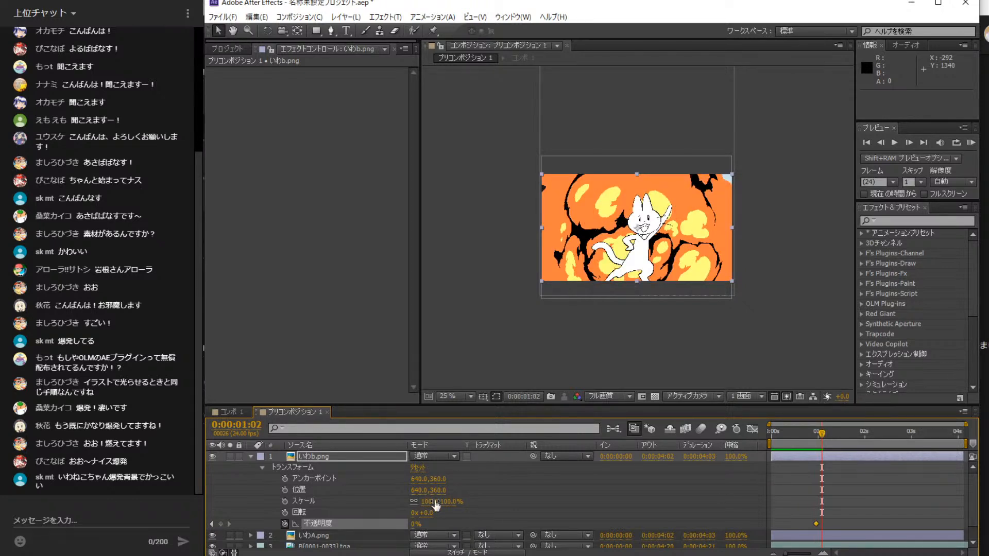
{"action": "left_click", "coordinate": [414, 523]}
{"action": "type", "text": "100"}
{"action": "key", "text": "Return"}
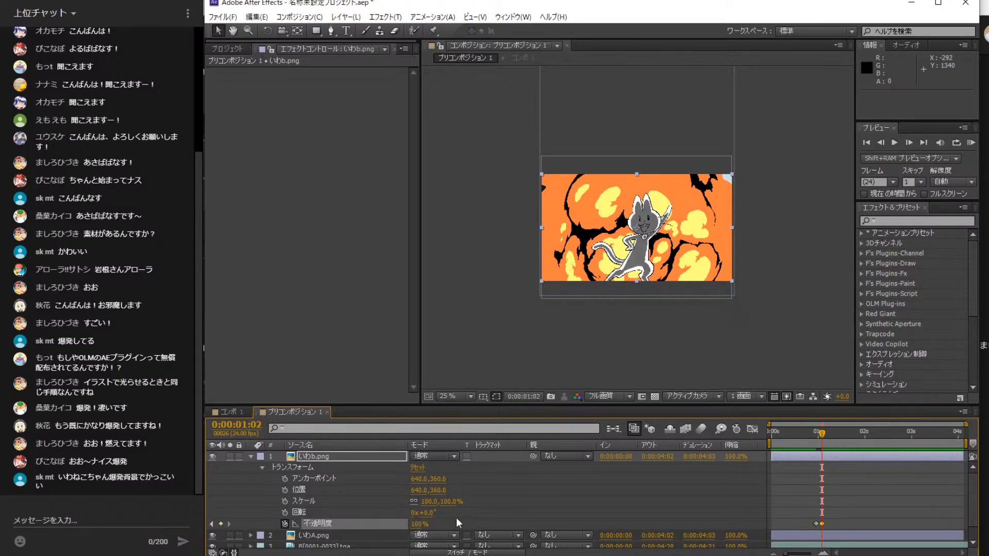
- Play the precomp from the first frame to review the character's shading change, and return to the start
{"action": "left_click_drag", "start_coordinate": [821, 436], "coordinate": [766, 436]}
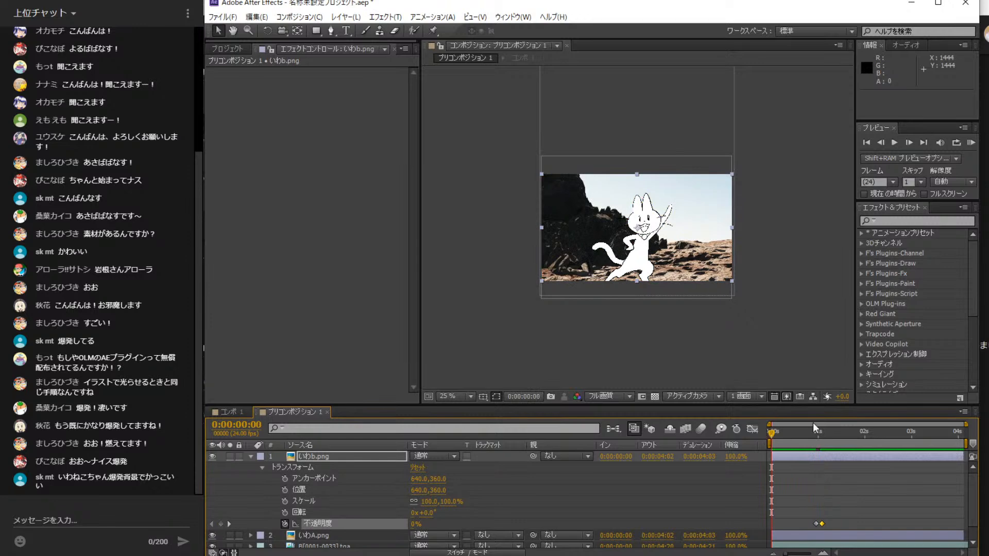
{"action": "left_click", "coordinate": [895, 143]}
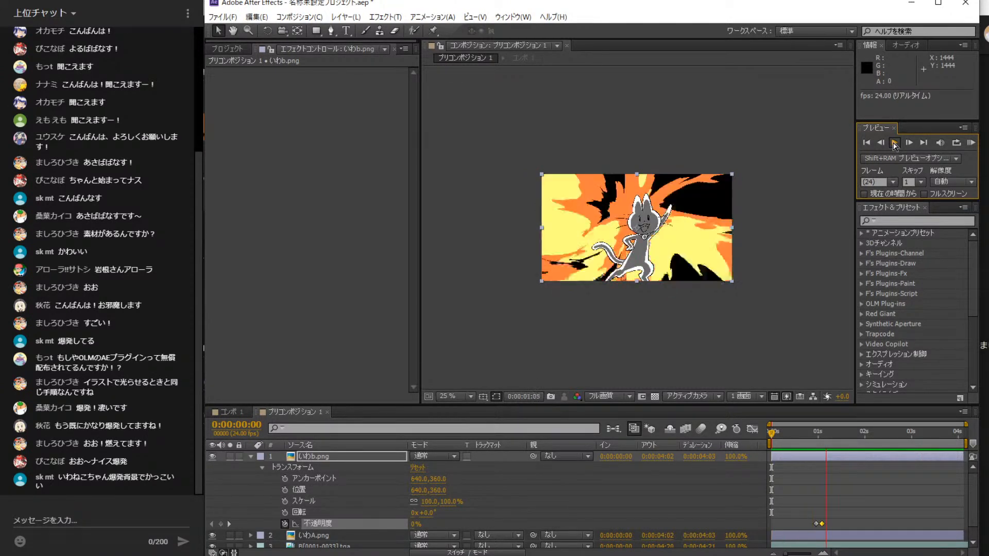
{"action": "left_click", "coordinate": [895, 145]}
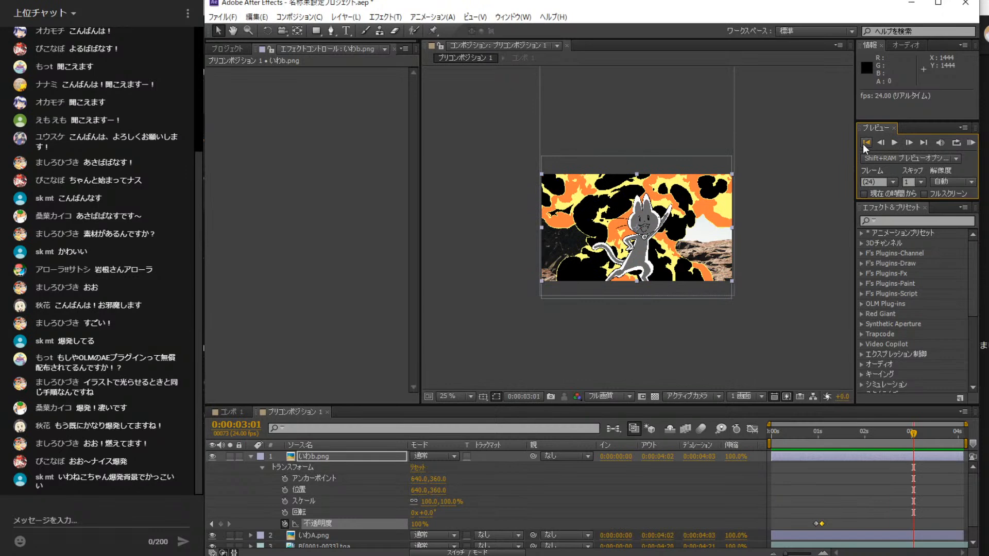
{"action": "left_click", "coordinate": [864, 143]}
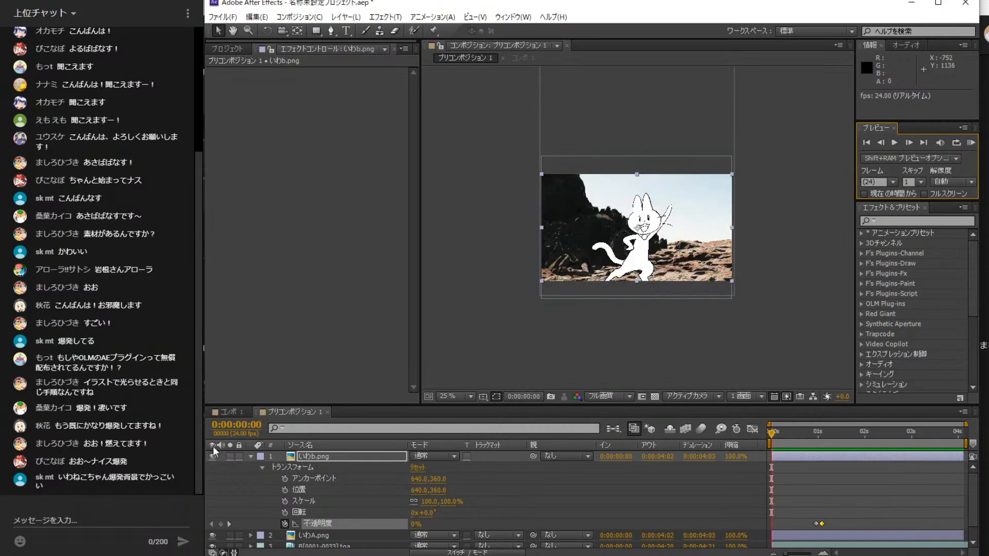
- Switch to コンポ 1, play it to review the shading change with the glow, and return to the first frame
{"action": "left_click", "coordinate": [229, 412]}
{"action": "left_click", "coordinate": [896, 143]}
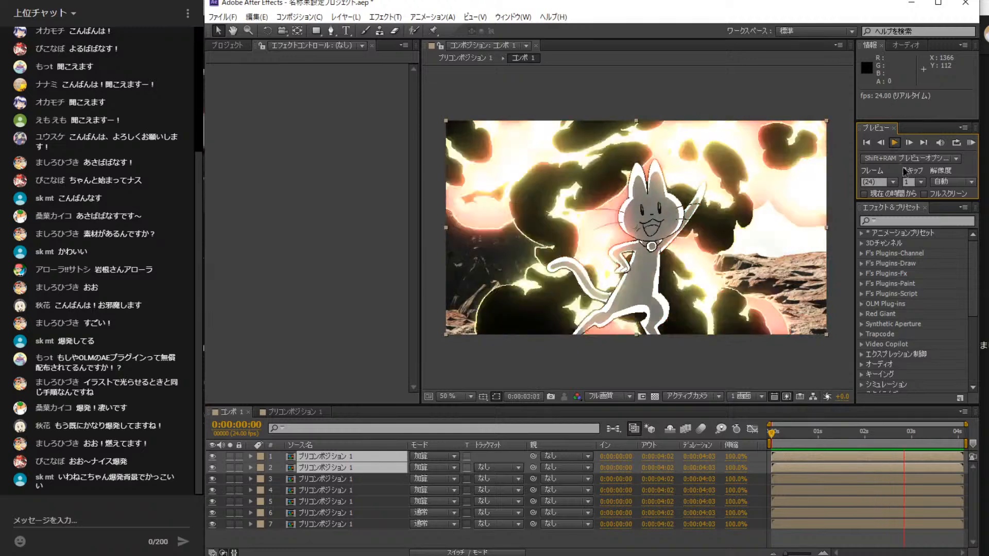
{"action": "left_click", "coordinate": [895, 143]}
{"action": "left_click", "coordinate": [866, 144]}
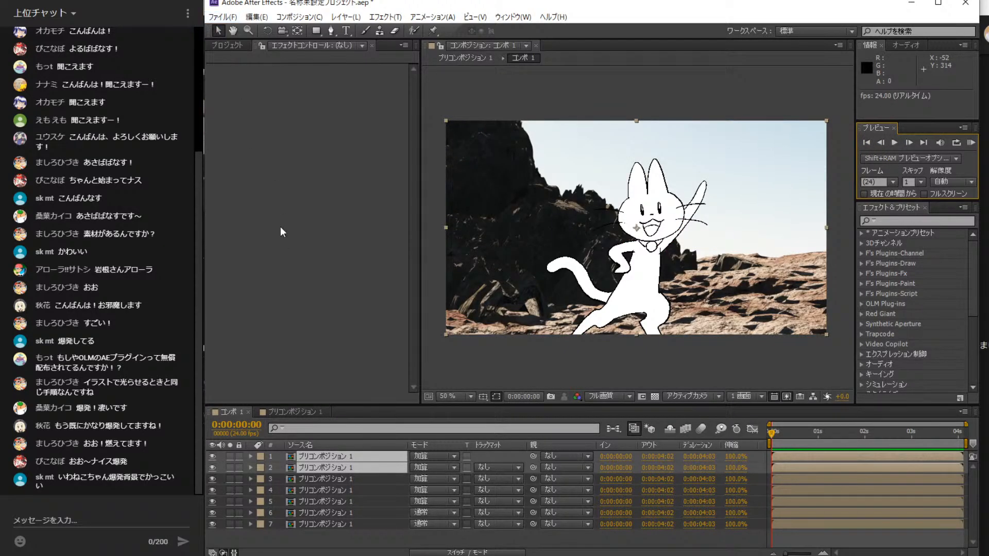
- Add the red gradient image 名称未設定 2.png as the top layer of コンポ 1 and move it up to position 640, 268
{"action": "left_click", "coordinate": [226, 46]}
{"action": "left_click", "coordinate": [252, 150]}
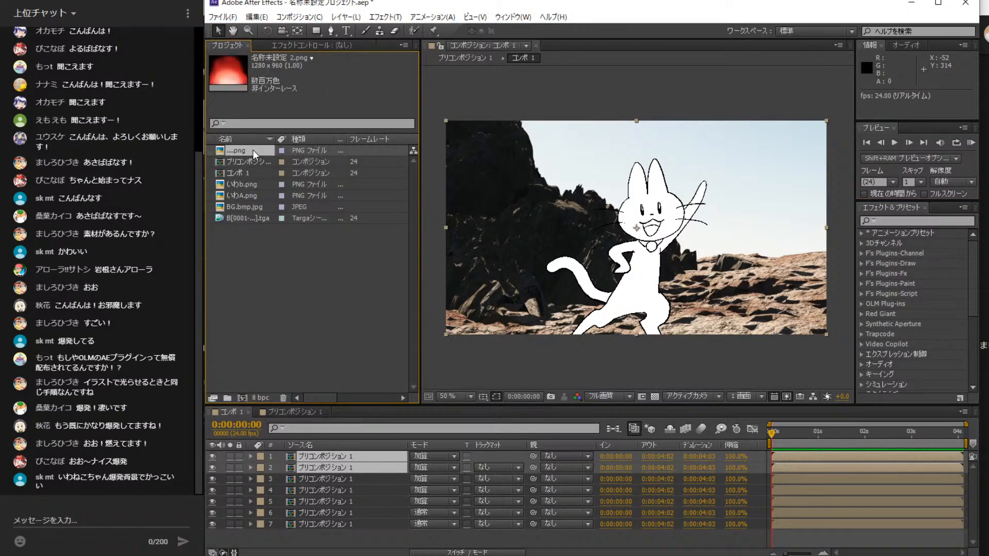
{"action": "left_click_drag", "start_coordinate": [255, 152], "coordinate": [354, 455]}
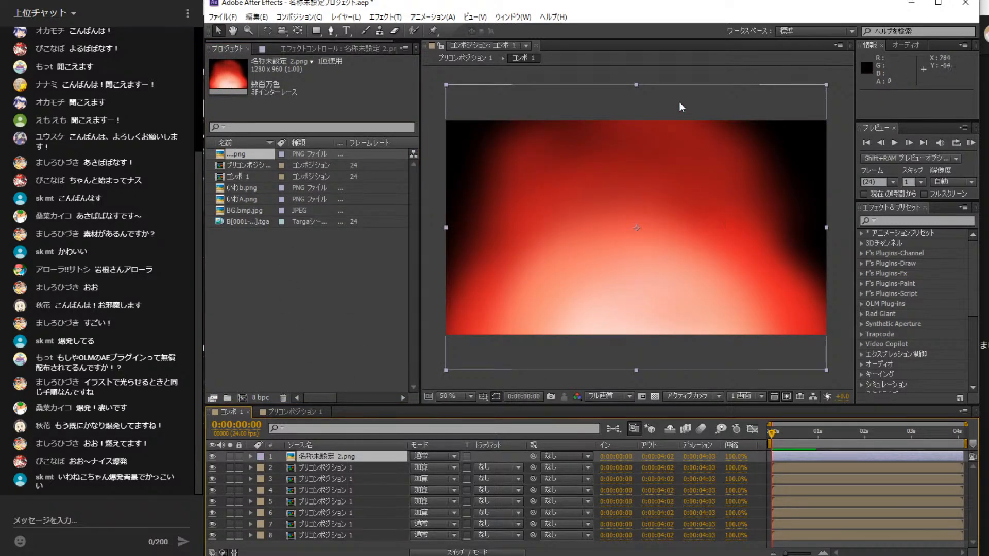
{"action": "left_click_drag", "start_coordinate": [679, 101], "coordinate": [680, 72]}
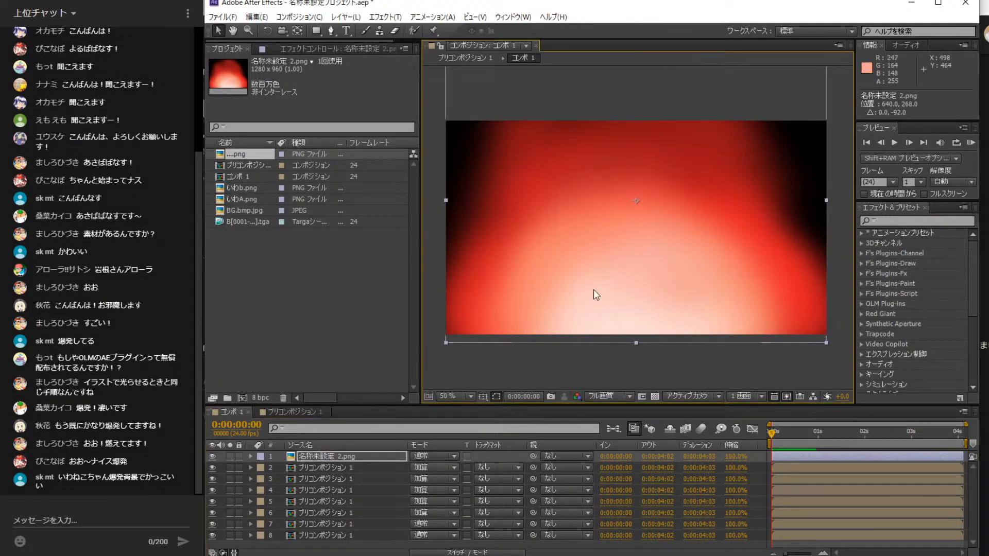
- Try the オーバーレイ blend mode on the 名称未設定 2.png layer and play the composition to check it
{"action": "left_click", "coordinate": [426, 457]}
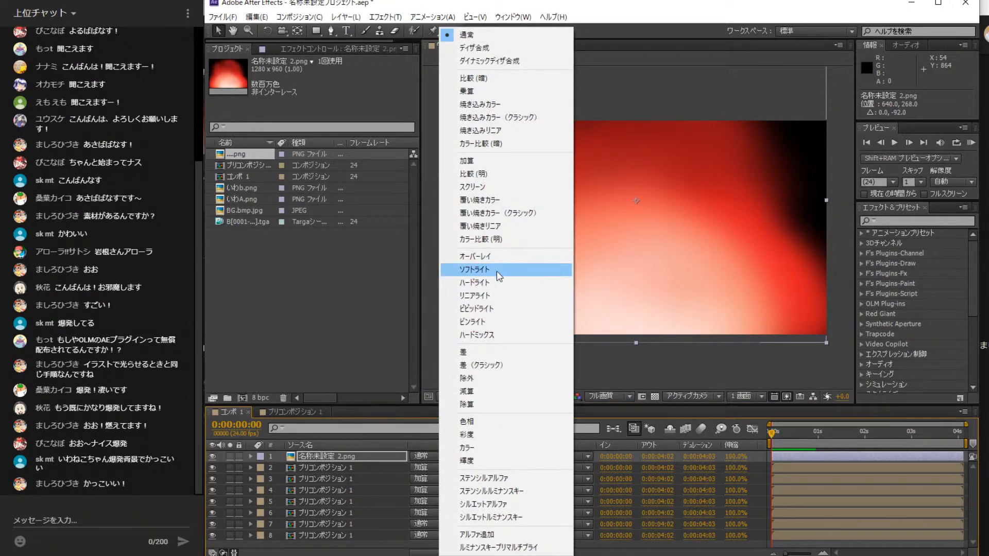
{"action": "left_click", "coordinate": [494, 257]}
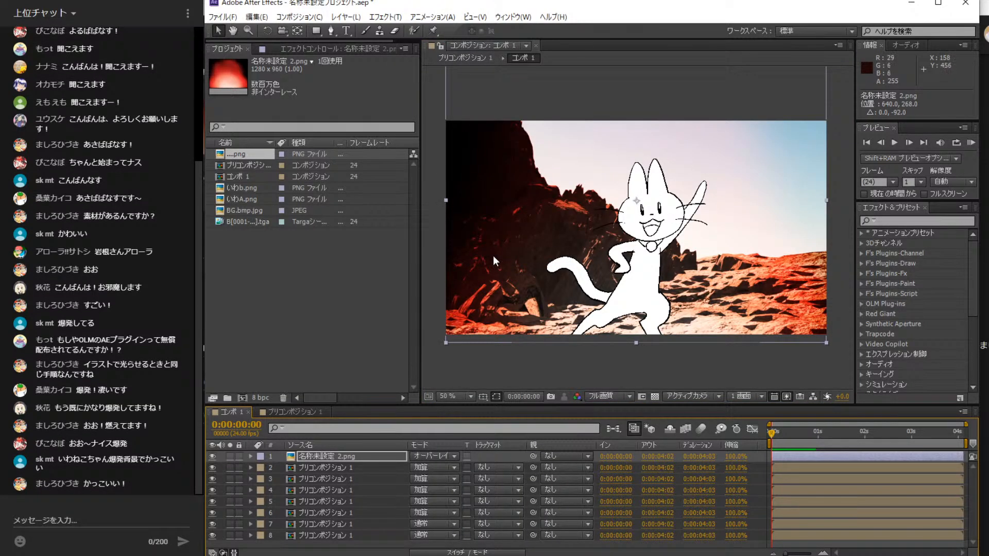
{"action": "key", "text": "space"}
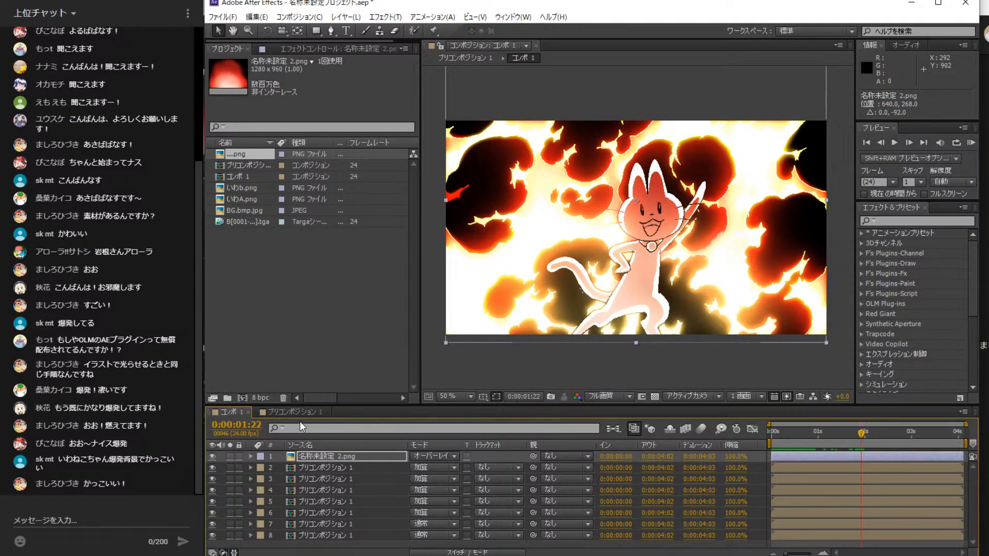
- Set the blend mode of the 名称未設定 2.png layer to スクリーン
{"action": "left_click", "coordinate": [428, 458]}
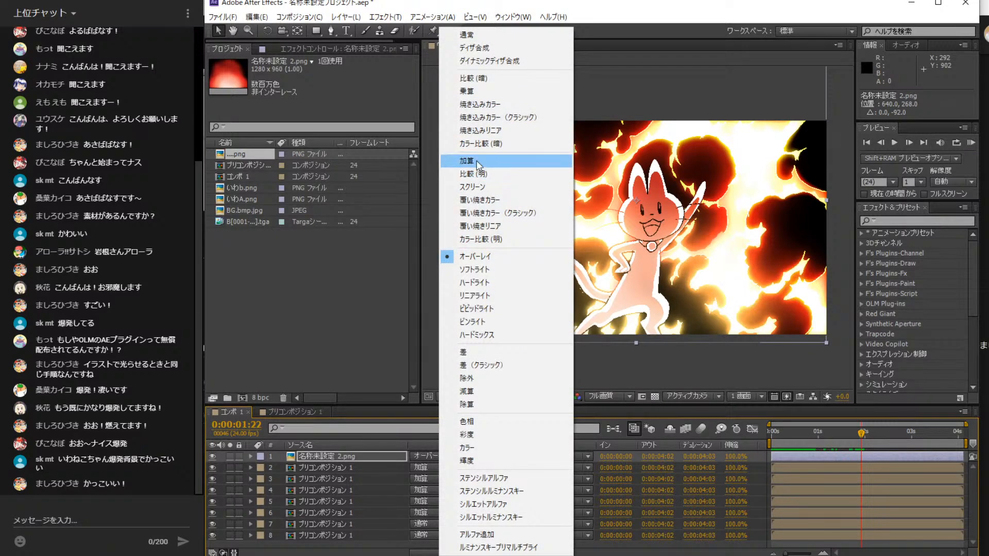
{"action": "left_click", "coordinate": [478, 187]}
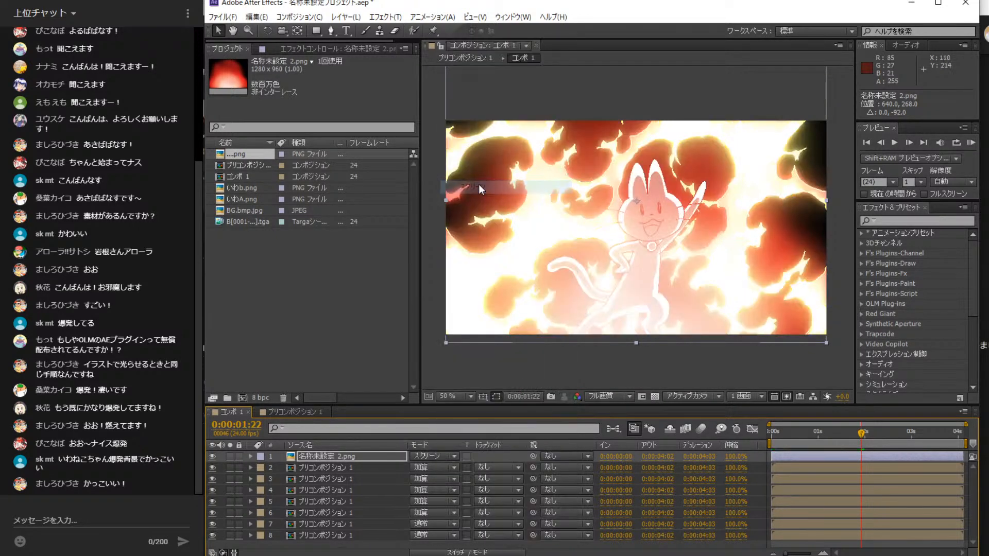
- Keyframe the opacity (不透明度) of the 名称未設定 2.png layer at 0% on frame 0:00:00:22
{"action": "mouse_move", "coordinate": [863, 437]}
{"action": "left_mouse_down"}
{"action": "mouse_move", "coordinate": [789, 435]}
{"action": "mouse_move", "coordinate": [853, 439]}
{"action": "left_mouse_up"}
{"action": "mouse_move", "coordinate": [812, 442]}
{"action": "left_mouse_down"}
{"action": "mouse_move", "coordinate": [823, 444]}
{"action": "mouse_move", "coordinate": [811, 447]}
{"action": "left_mouse_up"}
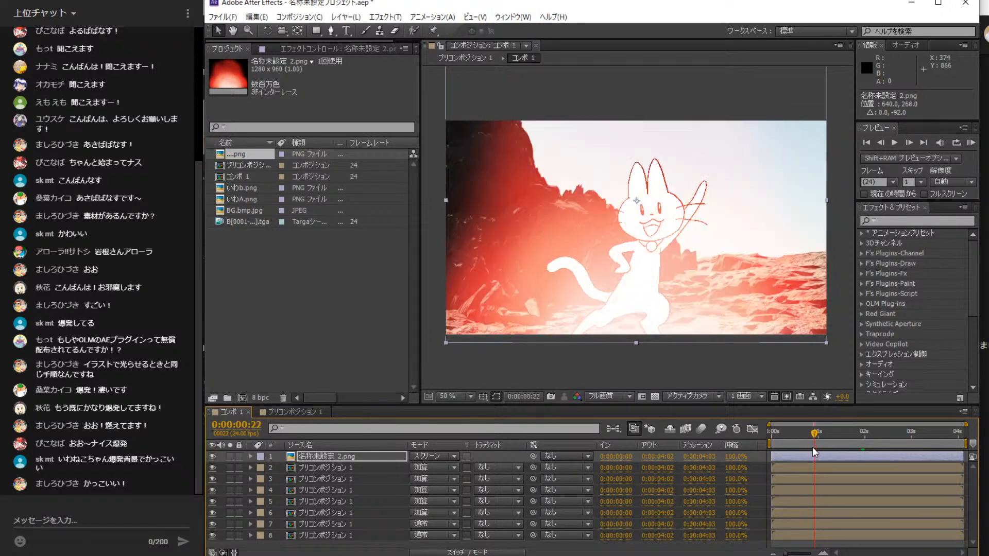
{"action": "left_click", "coordinate": [251, 457]}
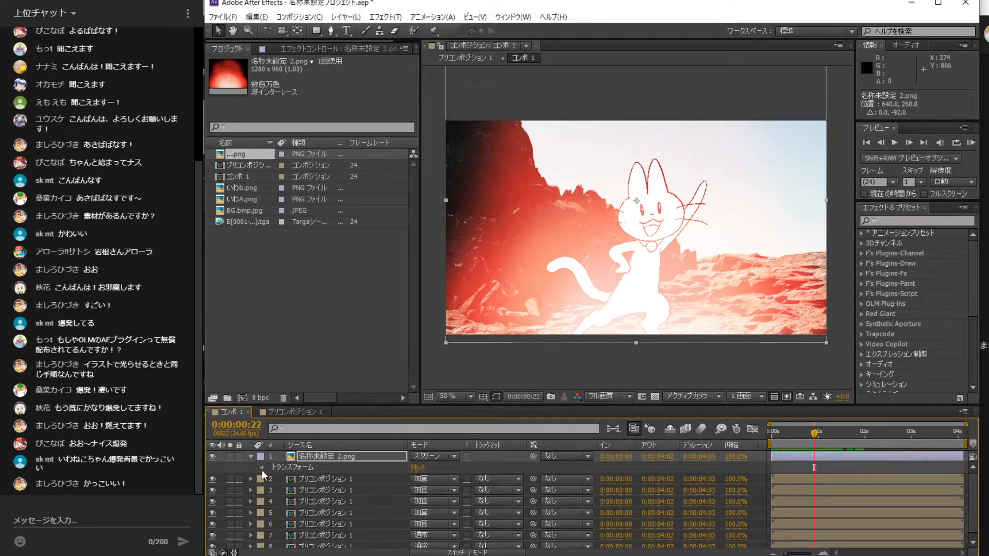
{"action": "left_click", "coordinate": [262, 468]}
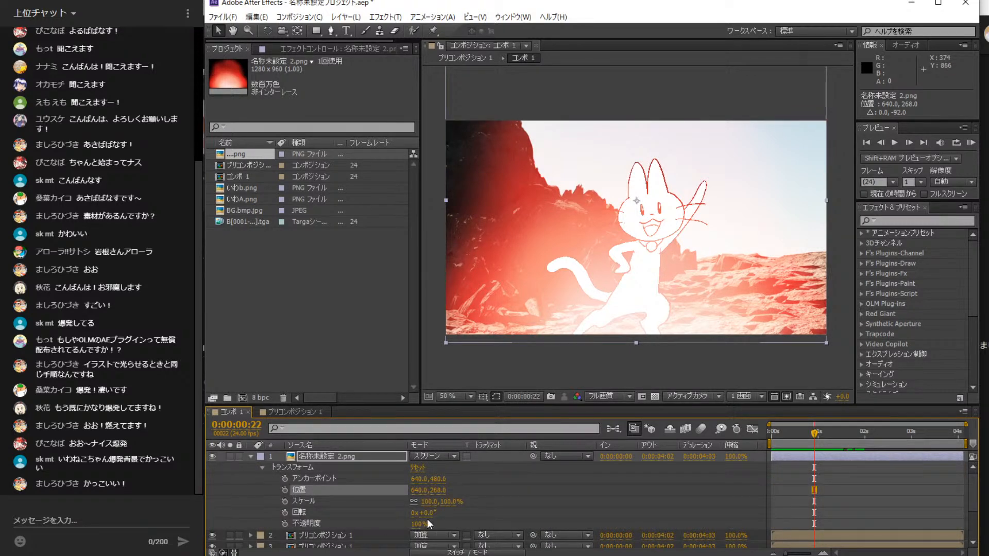
{"action": "left_click", "coordinate": [415, 524]}
{"action": "type", "text": "0"}
{"action": "key", "text": "Return"}
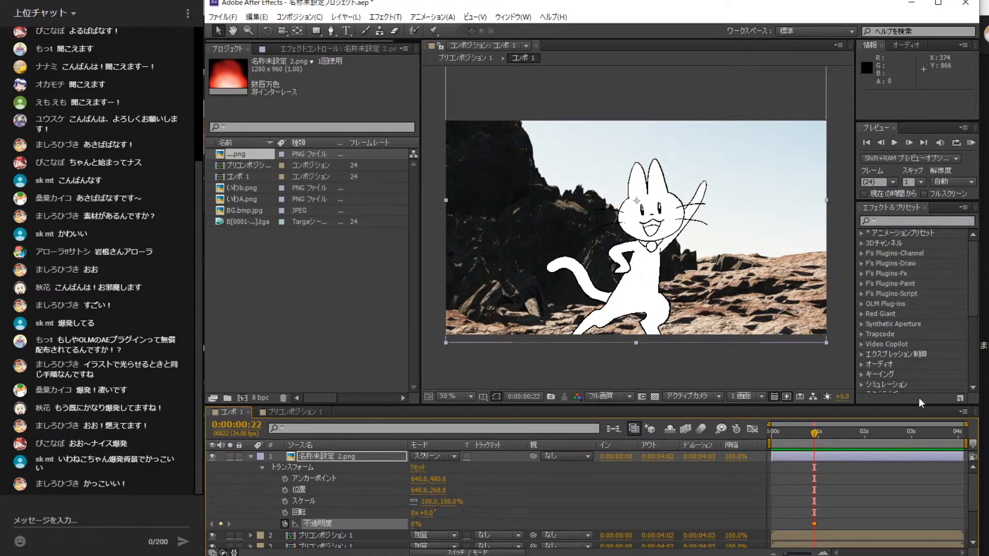
- Add a 100% opacity keyframe to the 名称未設定 2.png layer at 0:00:01:07
{"action": "left_click", "coordinate": [907, 144]}
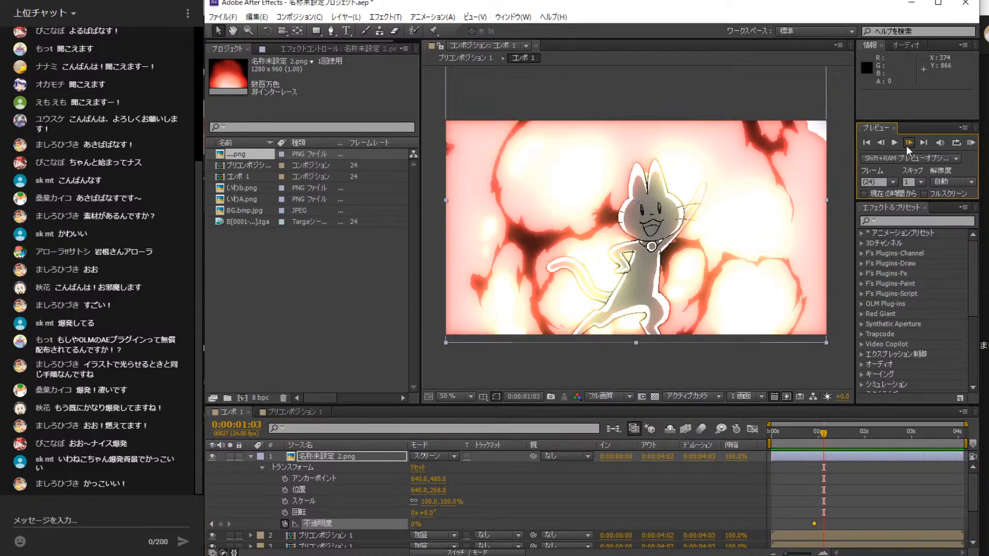
{"action": "left_click", "coordinate": [414, 524]}
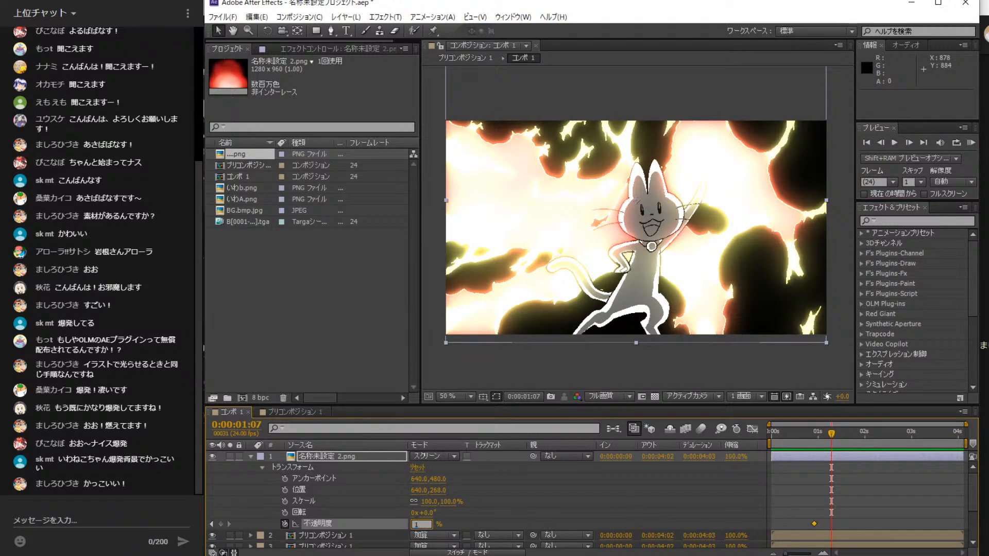
{"action": "key", "text": "Return"}
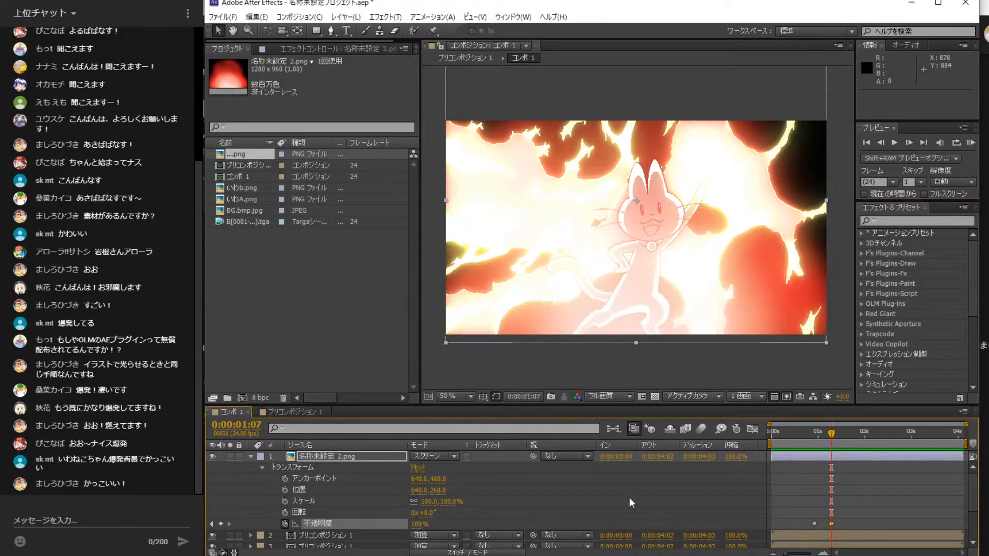
- Play コンポ 1 from the first frame to review the red light fading in over the explosion, and stop the preview
{"action": "left_click", "coordinate": [867, 143]}
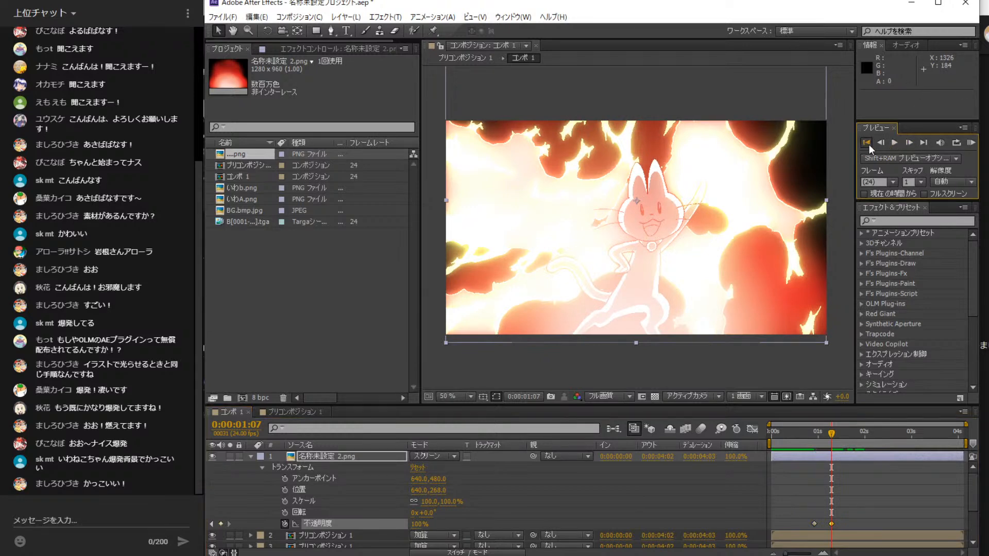
{"action": "left_click", "coordinate": [890, 143]}
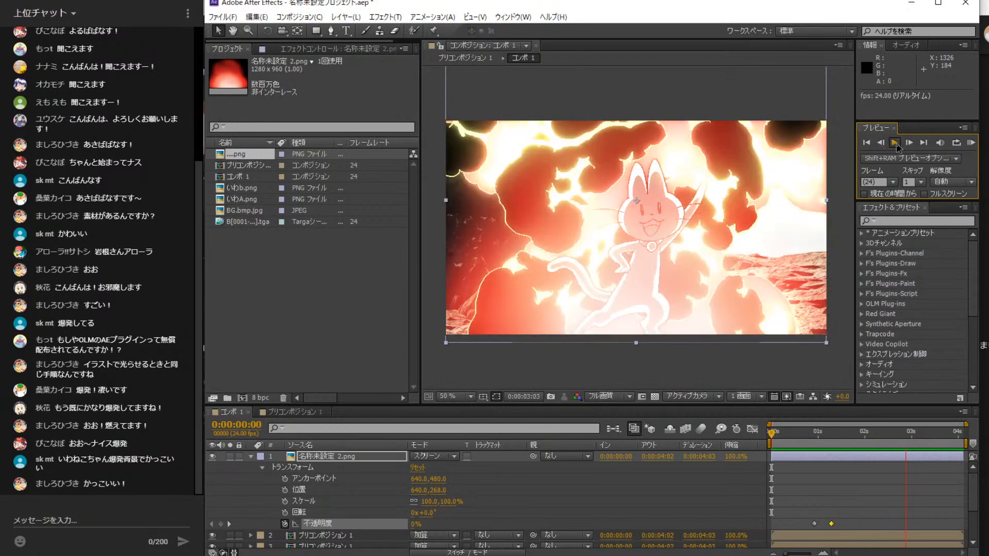
{"action": "left_click", "coordinate": [896, 141]}
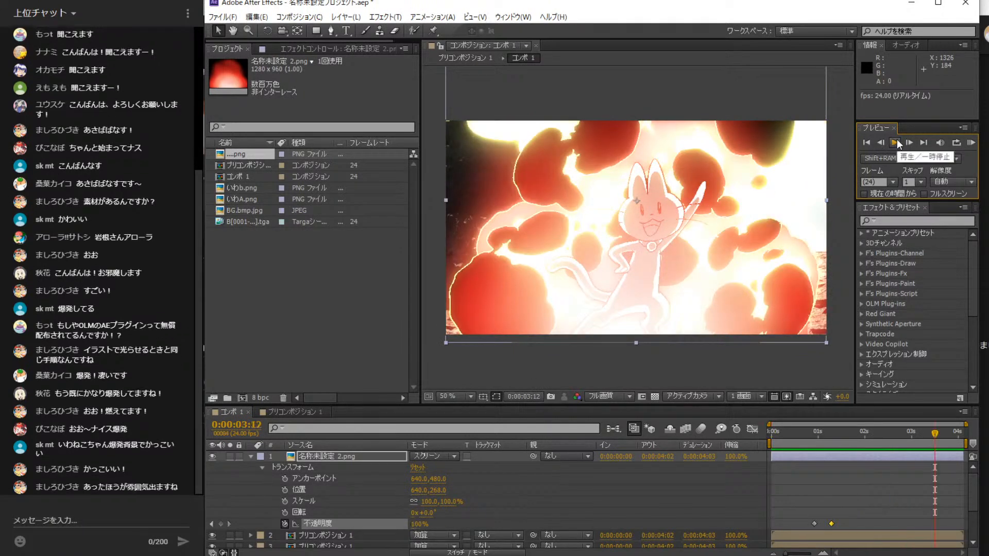
- Return コンポ 1 to its first frame, open プリコンポジション 1 and collapse the properties of the いわb.png layer
{"action": "left_click", "coordinate": [861, 144]}
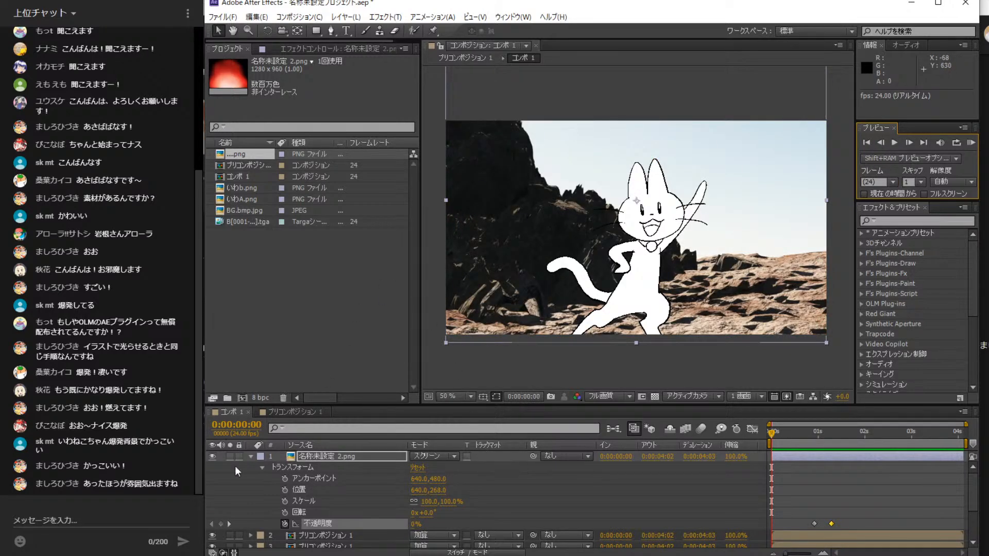
{"action": "left_click", "coordinate": [250, 458]}
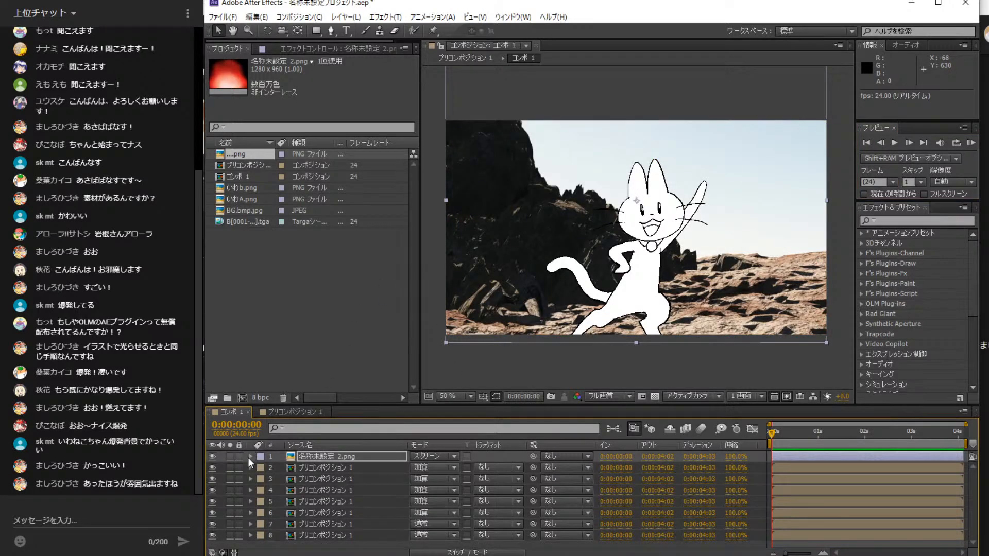
{"action": "left_click", "coordinate": [273, 413]}
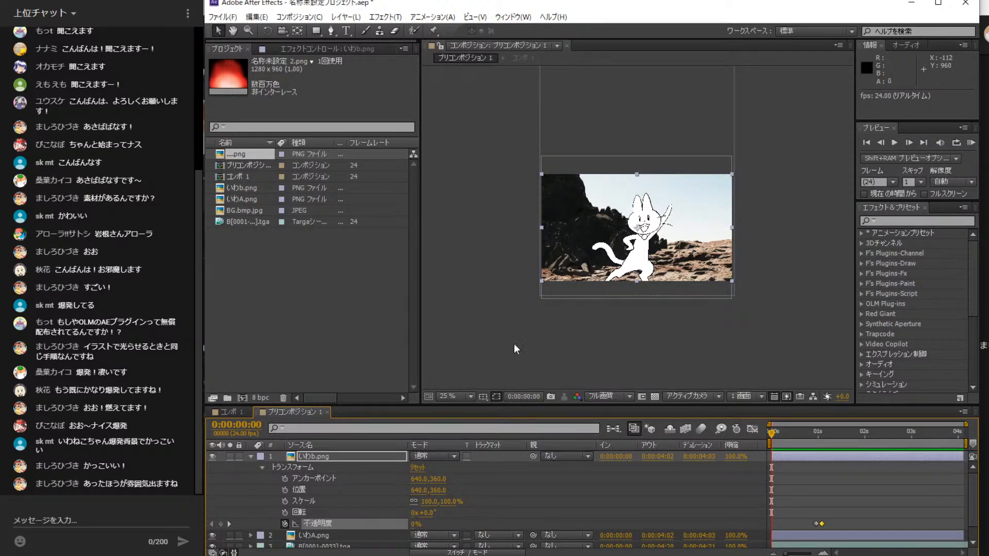
{"action": "left_click", "coordinate": [251, 458]}
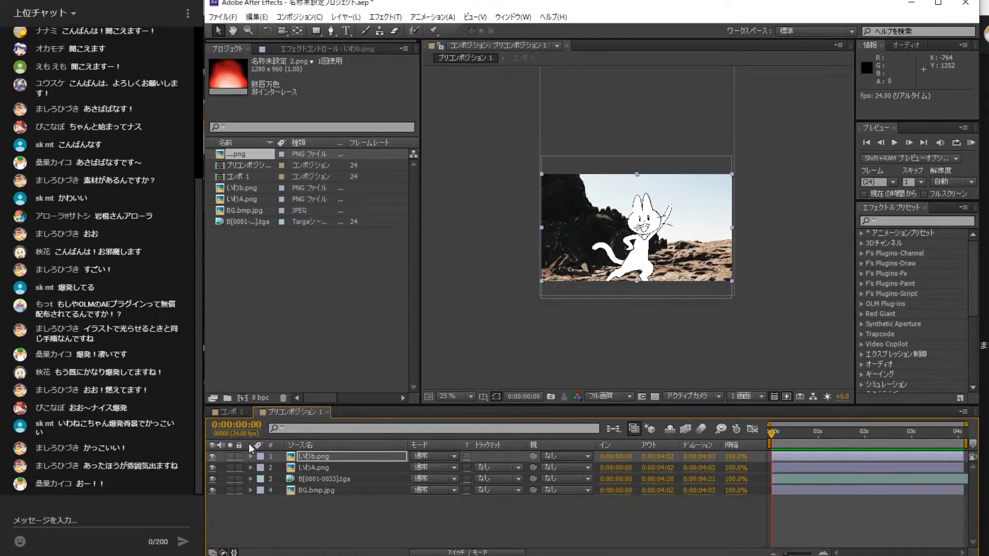
- Examine the transform properties of the BG.bmp.jpg background layer and collapse them again
{"action": "left_click", "coordinate": [329, 491]}
{"action": "left_click", "coordinate": [248, 490]}
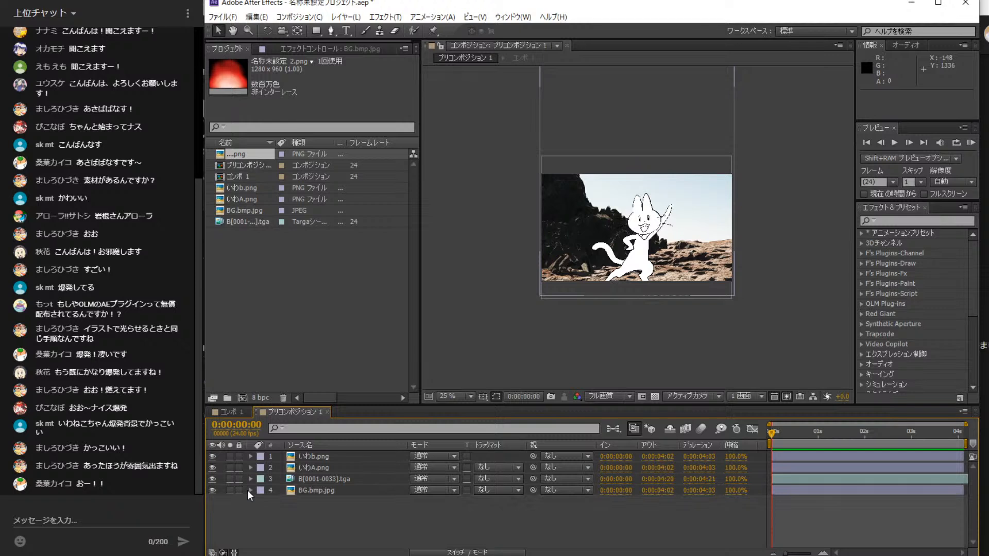
{"action": "left_click", "coordinate": [259, 491]}
{"action": "left_click", "coordinate": [251, 491]}
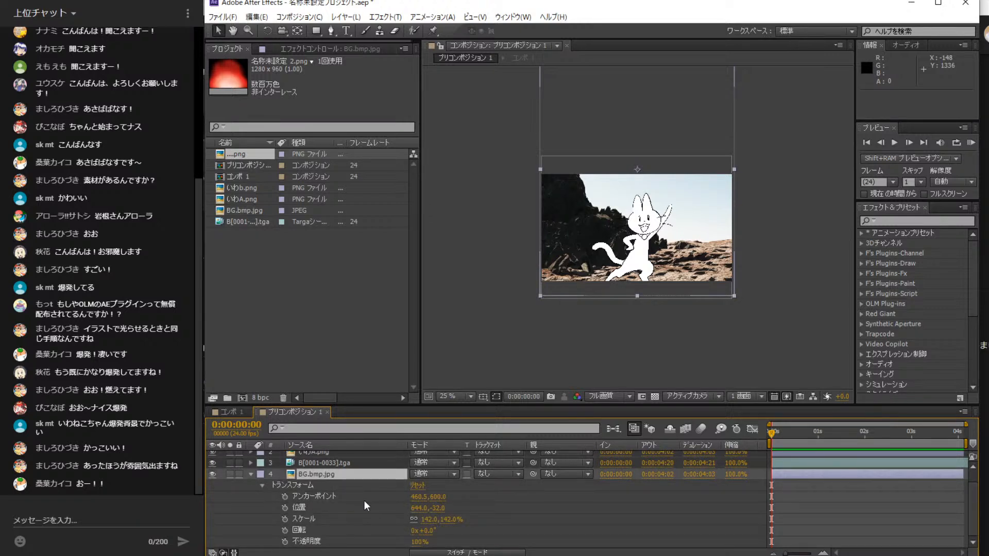
{"action": "left_click", "coordinate": [255, 474]}
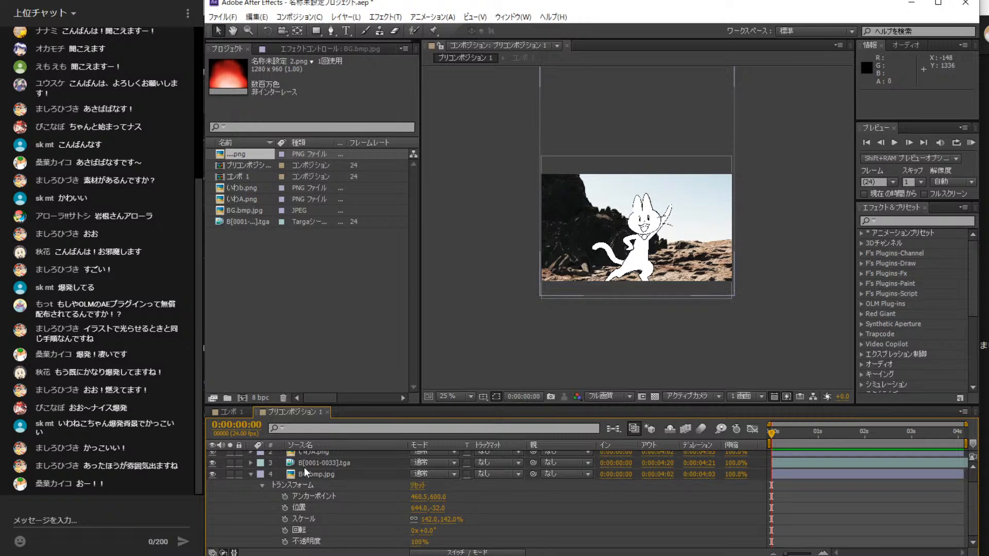
{"action": "left_click", "coordinate": [251, 475]}
- Create a black solid layer (ブラック 平面 1) in プリコンポジション 1 and place it directly above BG.bmp.jpg
{"action": "left_click", "coordinate": [321, 490]}
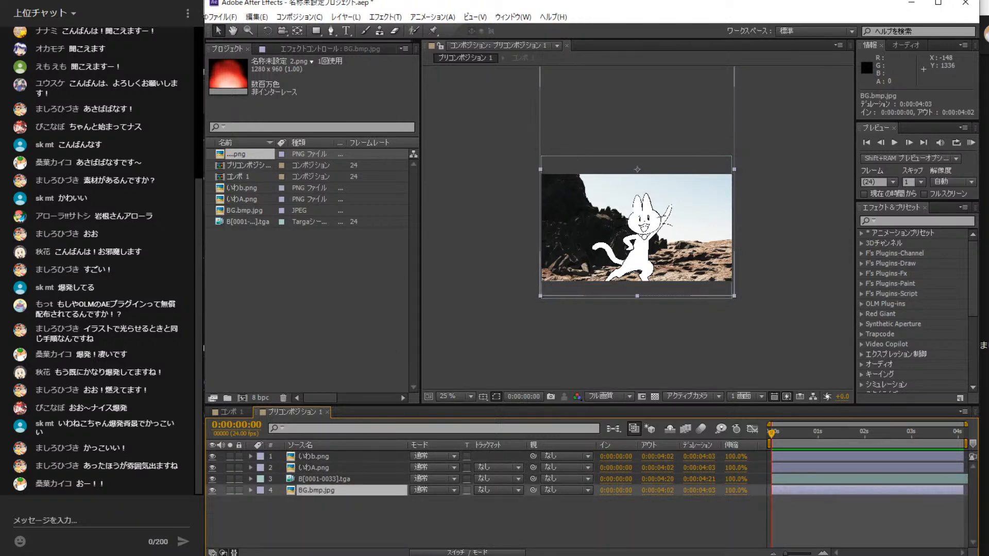
{"action": "left_click", "coordinate": [346, 16]}
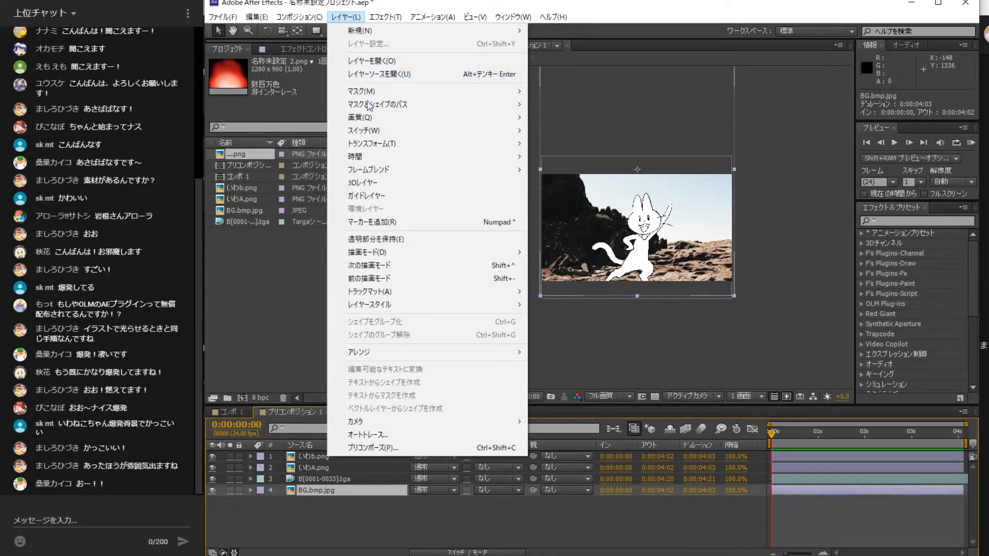
{"action": "mouse_move", "coordinate": [487, 30]}
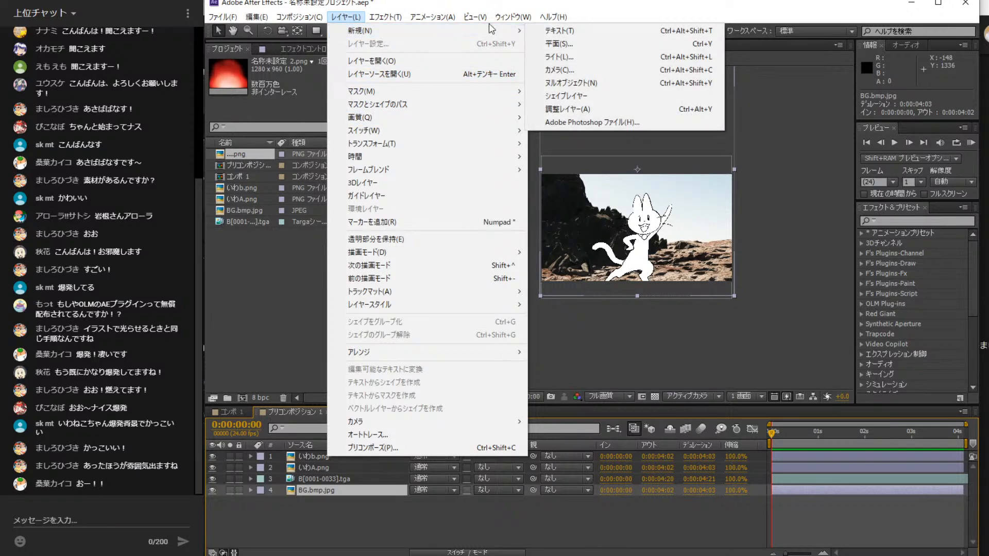
{"action": "left_click", "coordinate": [604, 47]}
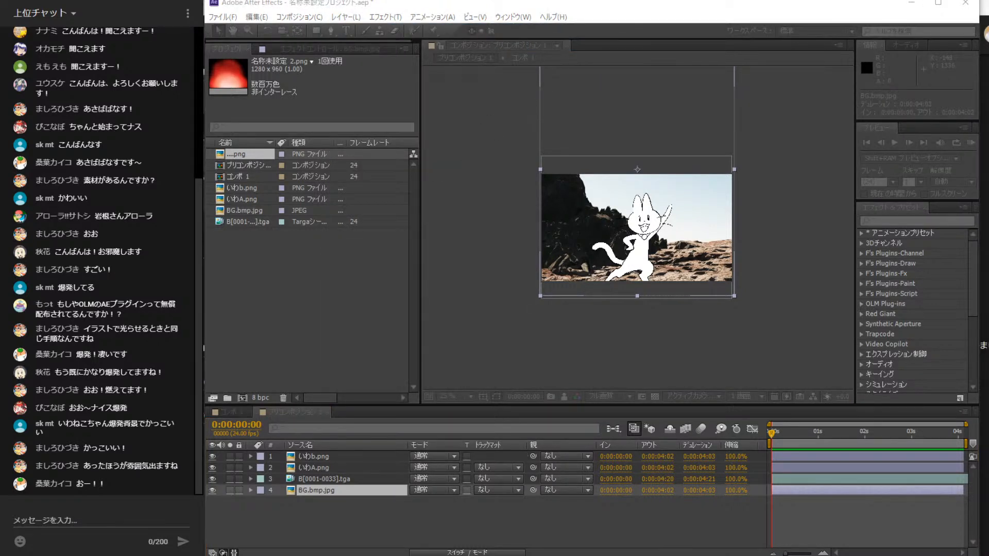
{"action": "key", "text": "Return"}
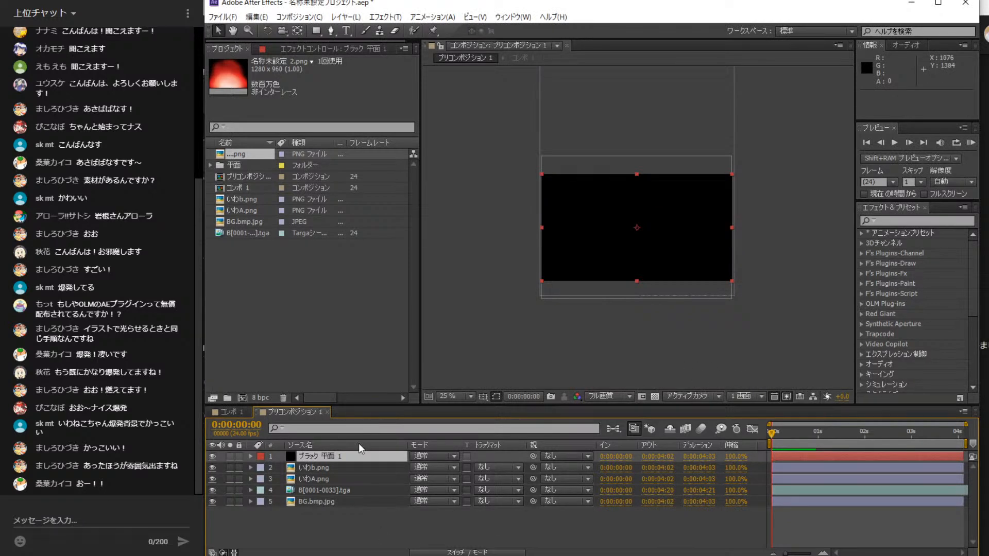
{"action": "left_click_drag", "start_coordinate": [350, 456], "coordinate": [348, 495]}
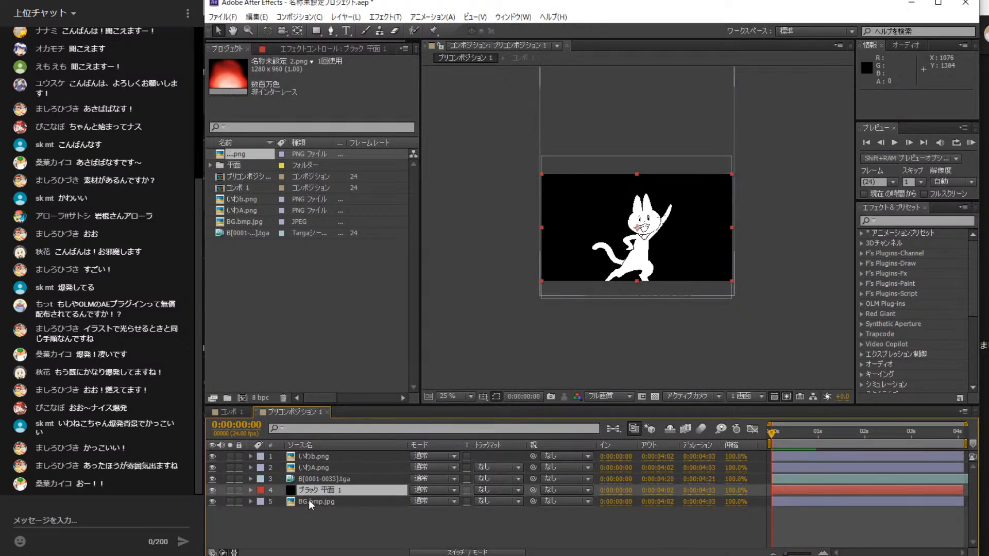
- Reveal the transform properties of ブラック 平面 1 and hide the layer
{"action": "left_click", "coordinate": [250, 490]}
{"action": "left_click", "coordinate": [261, 501]}
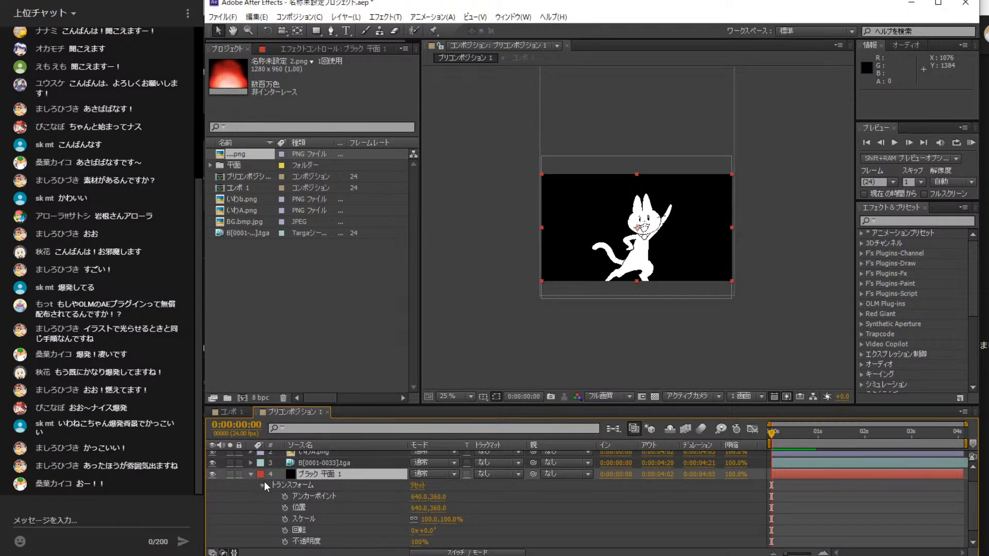
{"action": "left_click", "coordinate": [212, 474]}
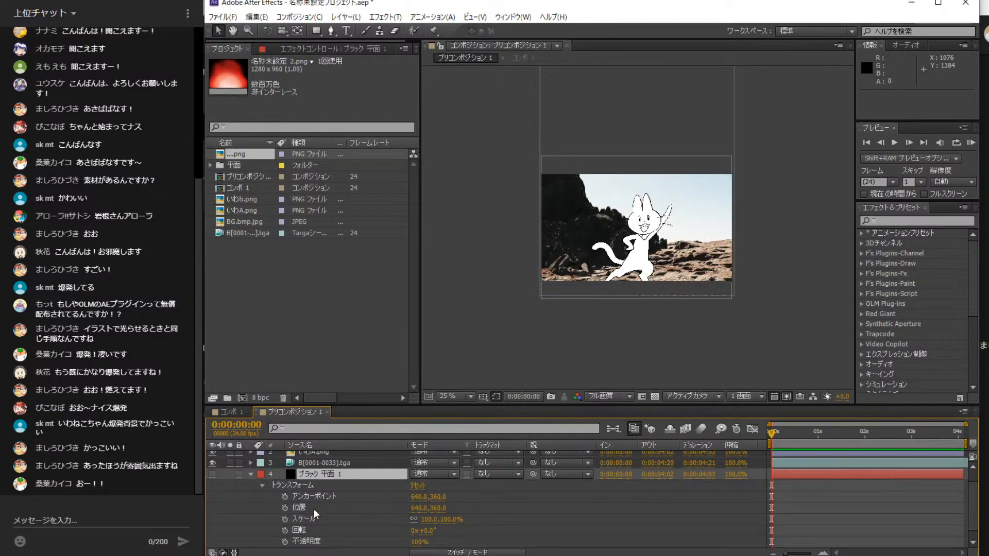
- Keyframe the opacity (不透明度) of ブラック 平面 1 at 0% on frame 0:00:00:23, just before the explosion appears
{"action": "scroll", "coordinate": [421, 470], "scroll_direction": "down", "scroll_amount": 1}
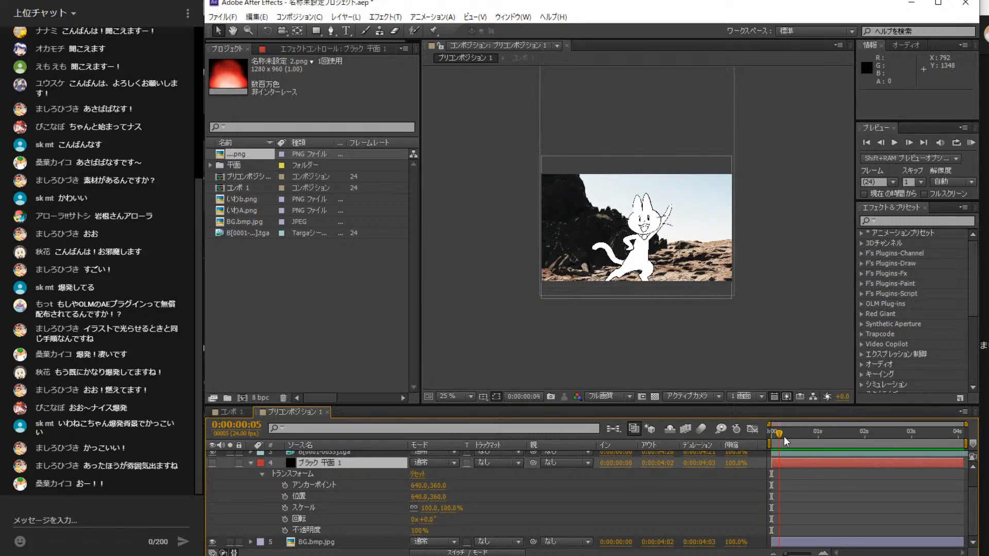
{"action": "left_click_drag", "start_coordinate": [822, 448], "coordinate": [824, 447]}
{"action": "left_click", "coordinate": [880, 142]}
{"action": "left_click", "coordinate": [881, 143]}
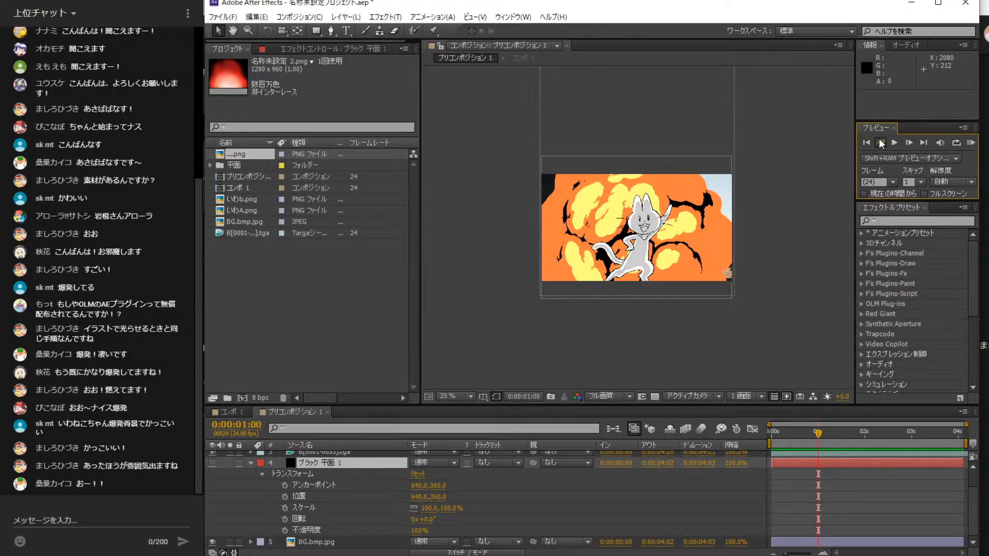
{"action": "left_click", "coordinate": [881, 142]}
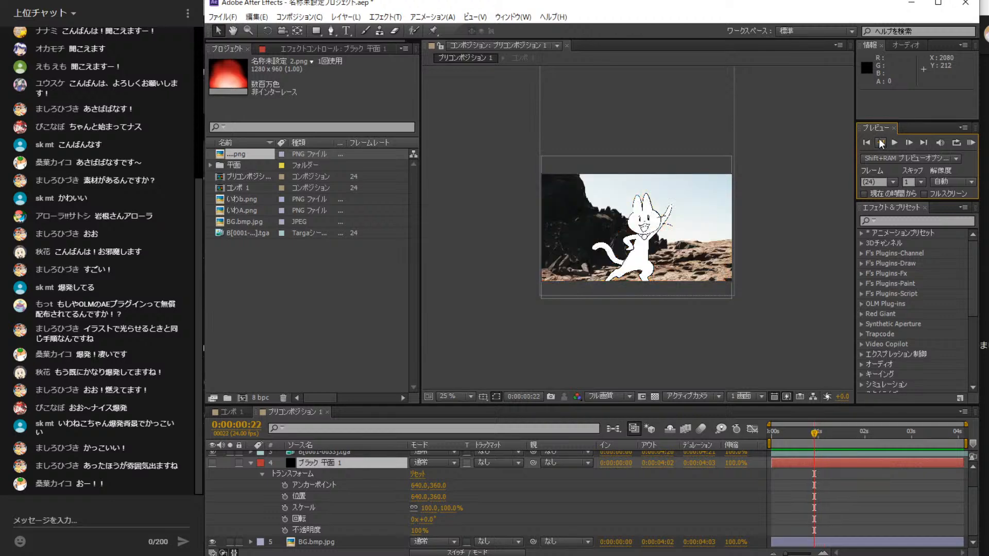
{"action": "left_click", "coordinate": [910, 143]}
{"action": "left_click", "coordinate": [910, 143]}
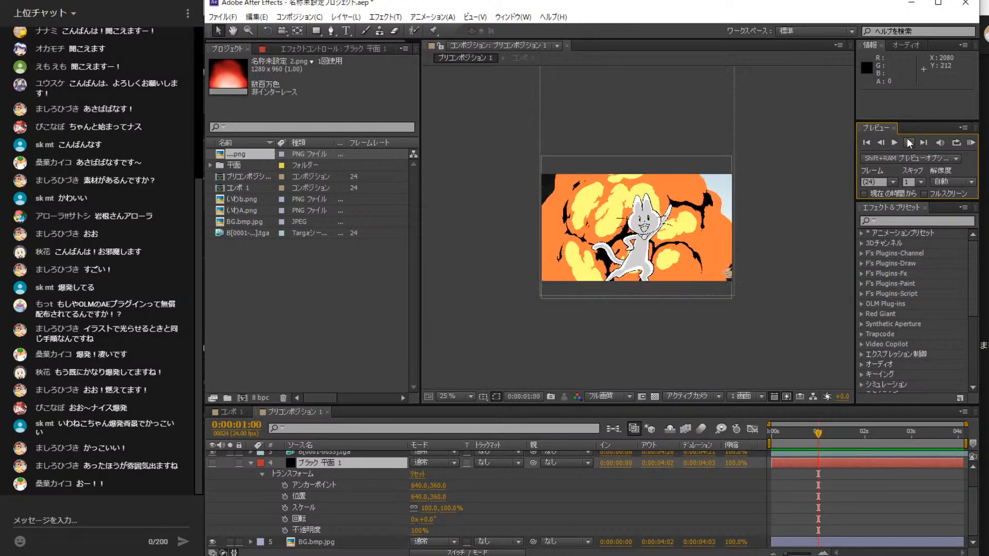
{"action": "left_click", "coordinate": [881, 142]}
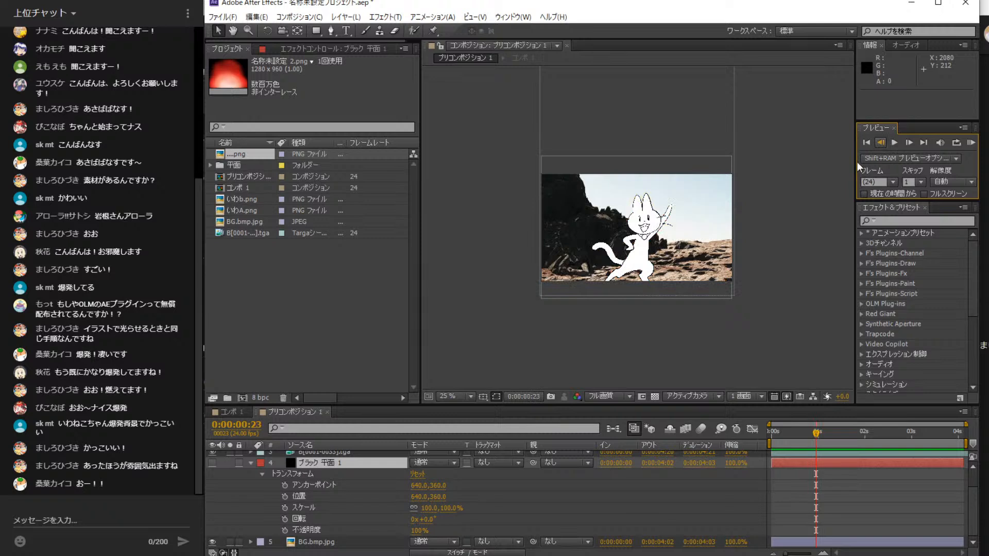
{"action": "left_click", "coordinate": [418, 531]}
{"action": "type", "text": "0"}
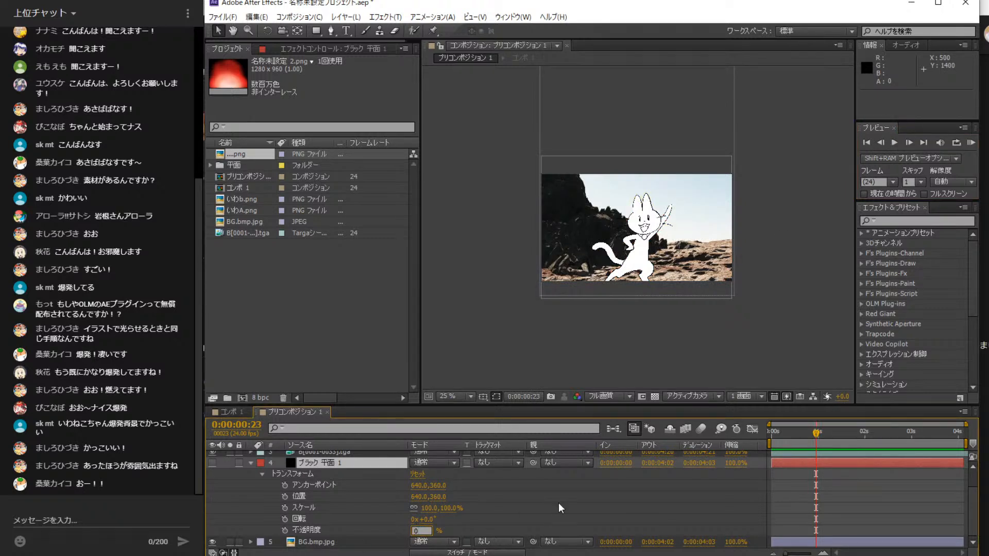
{"action": "key", "text": "Return"}
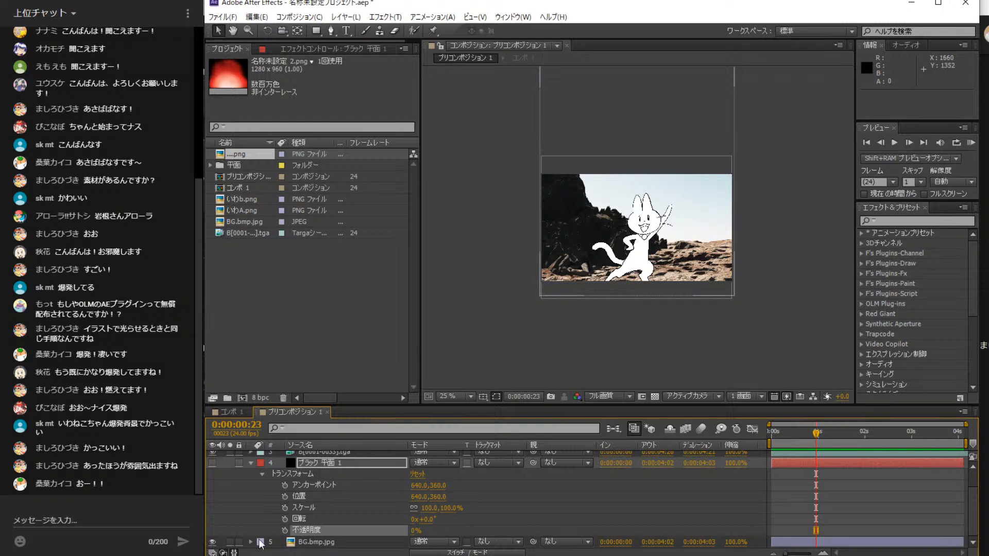
{"action": "left_click", "coordinate": [284, 530]}
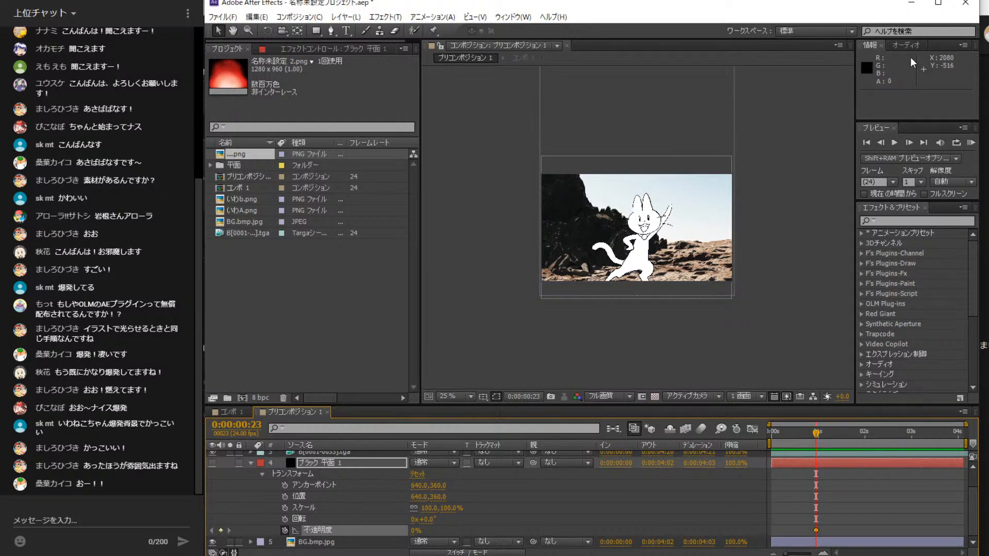
- Add a 50% opacity keyframe to ブラック 平面 1 at 0:00:01:05
{"action": "left_click", "coordinate": [909, 143]}
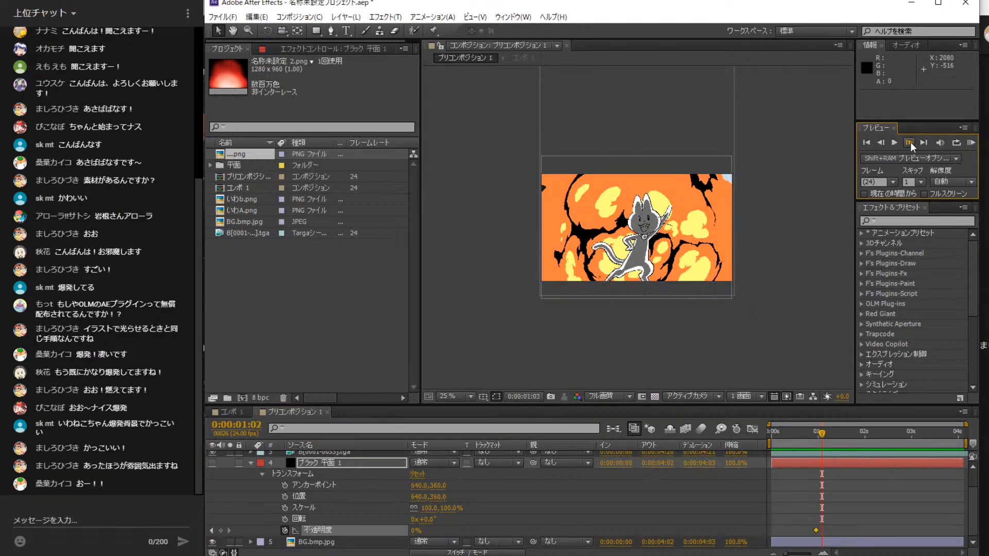
{"action": "left_click", "coordinate": [909, 143]}
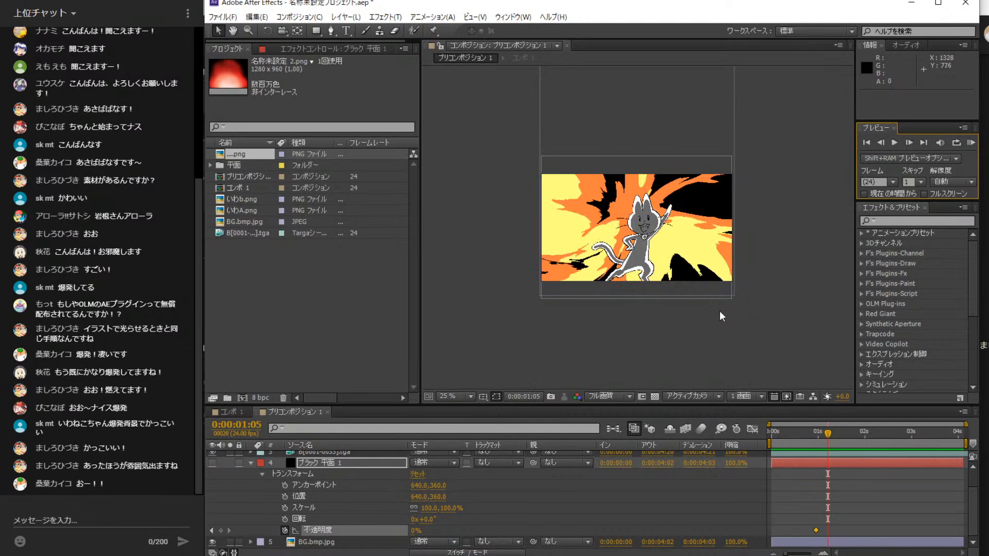
{"action": "left_click", "coordinate": [415, 531]}
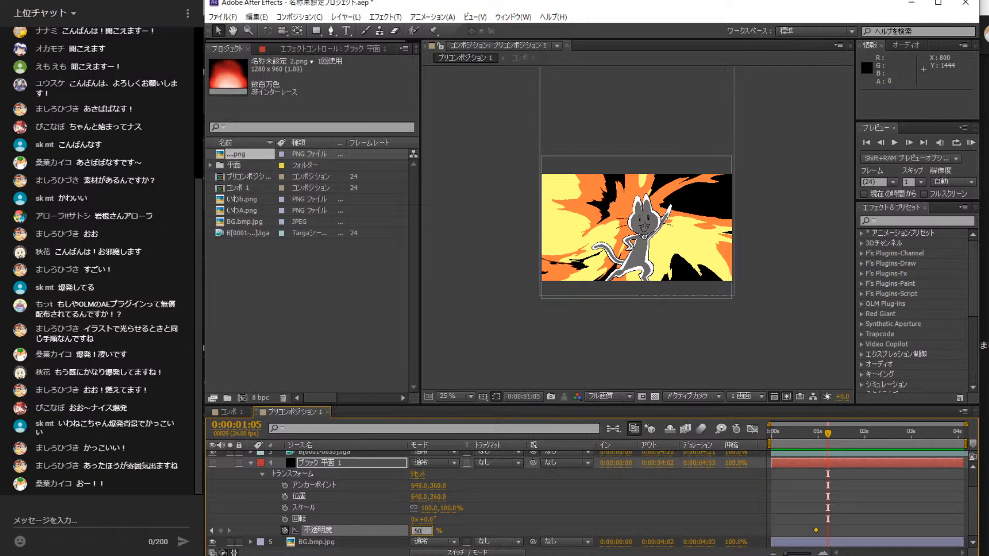
{"action": "key", "text": "Return"}
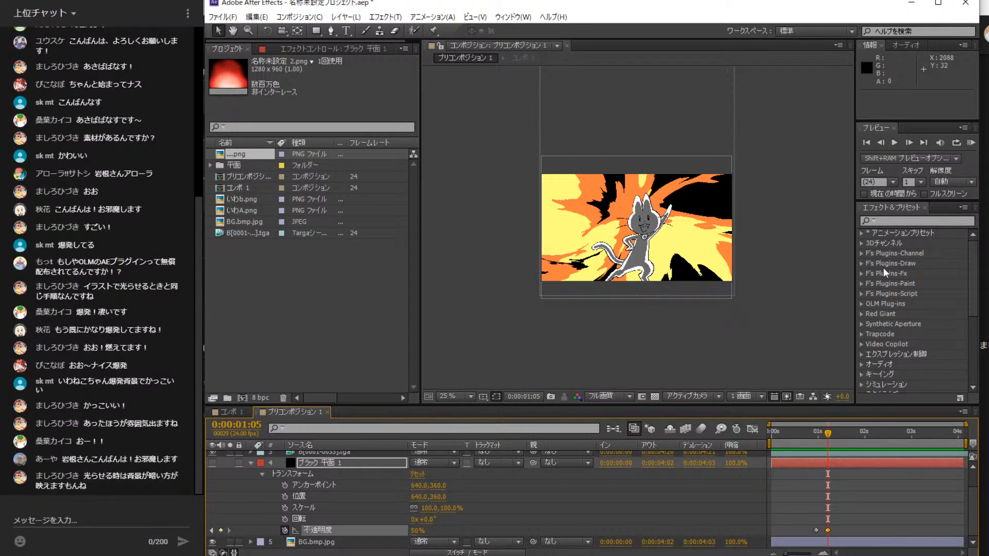
- Make ブラック 平面 1 visible again and play プリコンポジション 1 from the first frame to review the darkening background, stopping the preview
{"action": "left_click", "coordinate": [922, 144]}
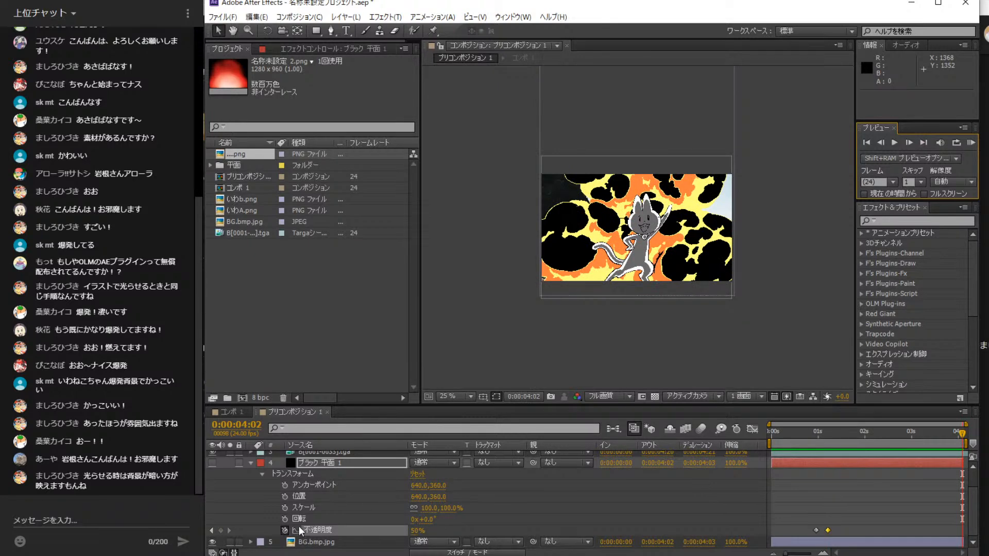
{"action": "left_click_drag", "start_coordinate": [961, 437], "coordinate": [849, 435]}
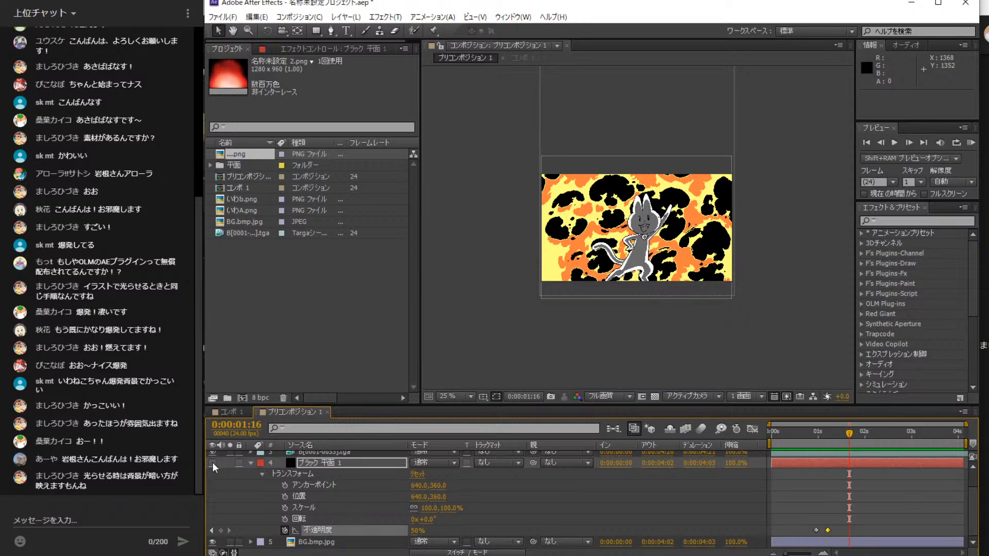
{"action": "left_click", "coordinate": [866, 143]}
{"action": "left_click", "coordinate": [896, 143]}
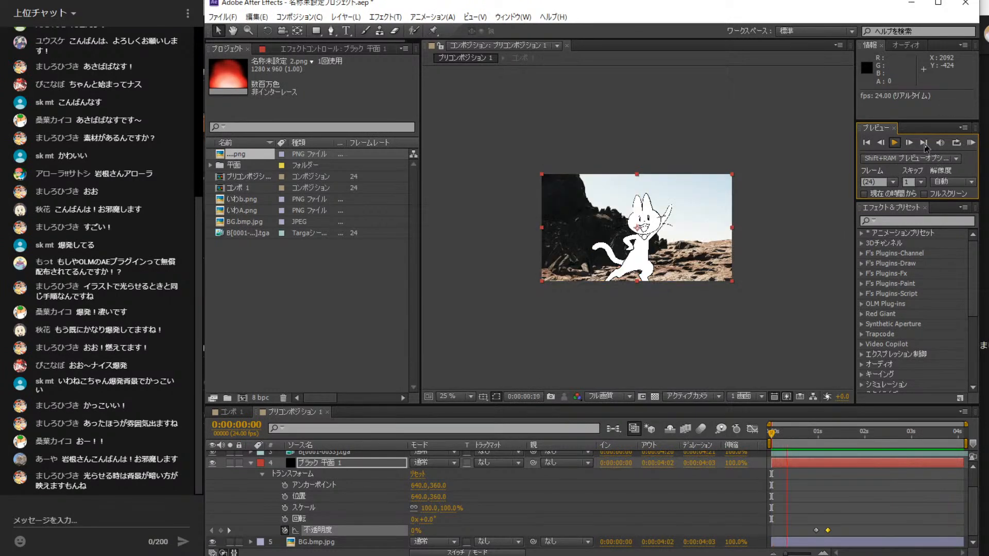
{"action": "left_click", "coordinate": [894, 145]}
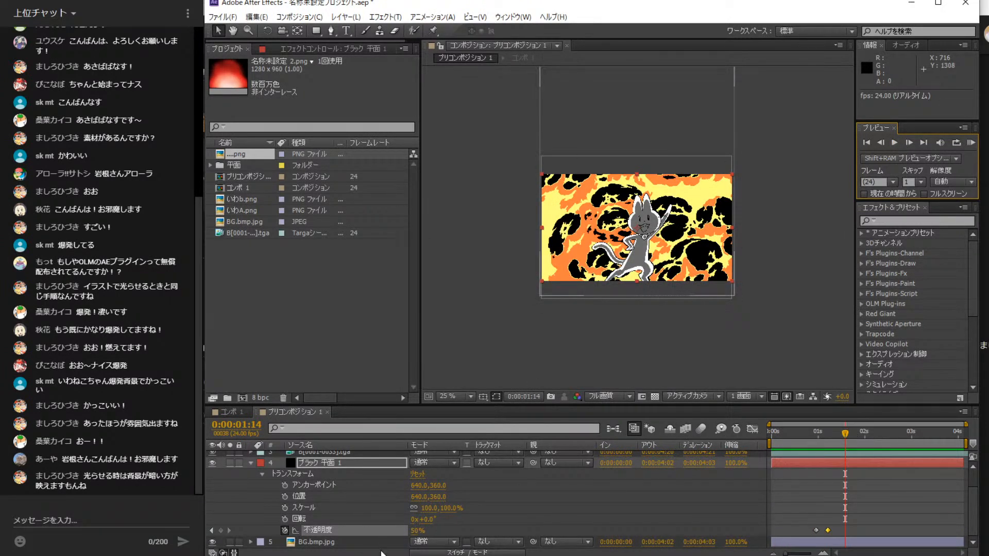
- Set the opacity of ブラック 平面 1 to 70% on its keyframe at 0:00:01:05
{"action": "left_click", "coordinate": [211, 531]}
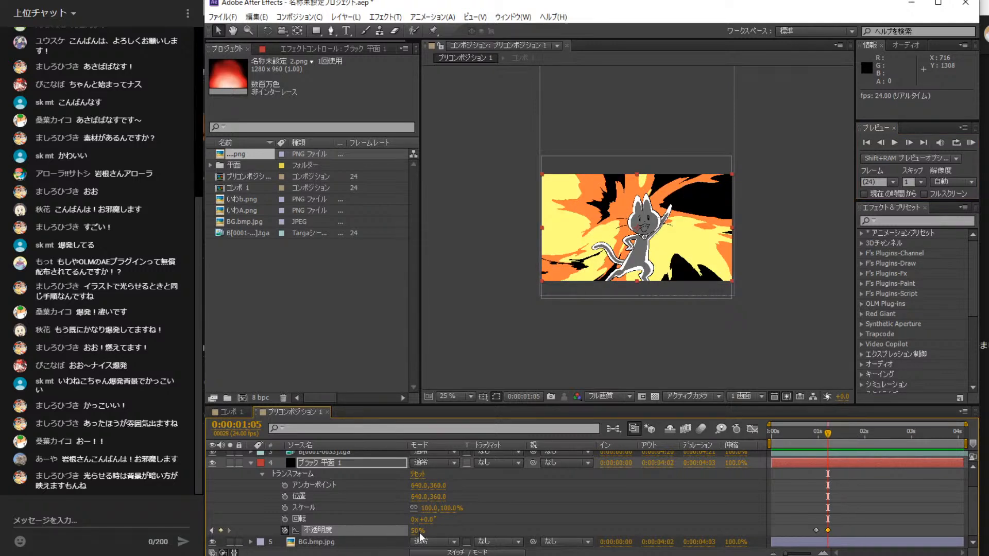
{"action": "left_click", "coordinate": [419, 530]}
{"action": "type", "text": "70"}
{"action": "key", "text": "Return"}
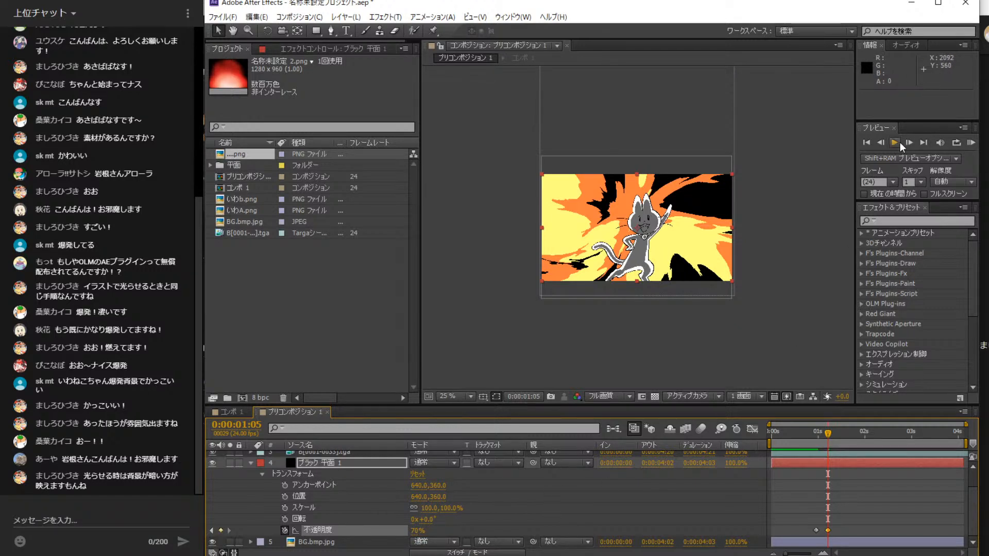
- Check the darkened background on the last frame of プリコンポジション 1 and in コンポ 1
{"action": "left_click", "coordinate": [922, 144]}
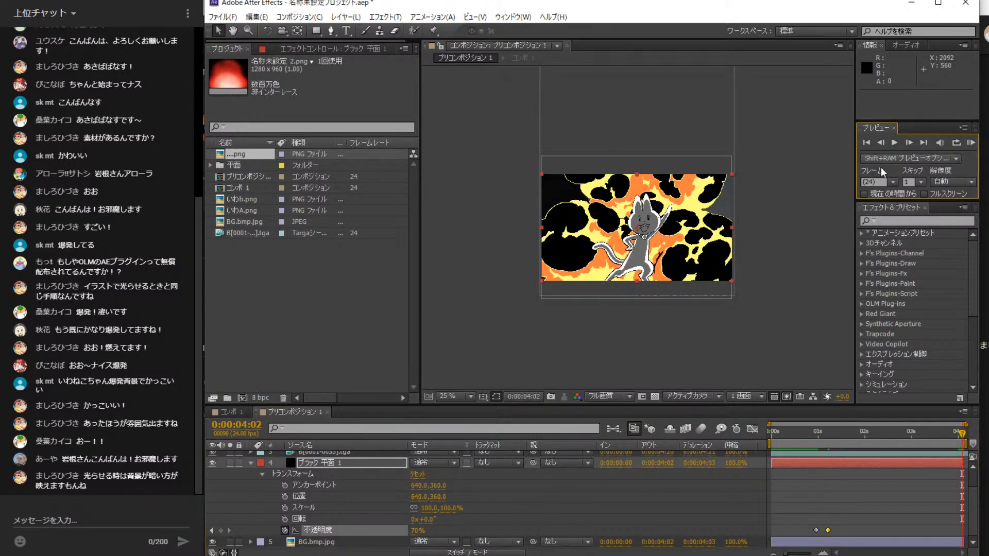
{"action": "left_click", "coordinate": [238, 410]}
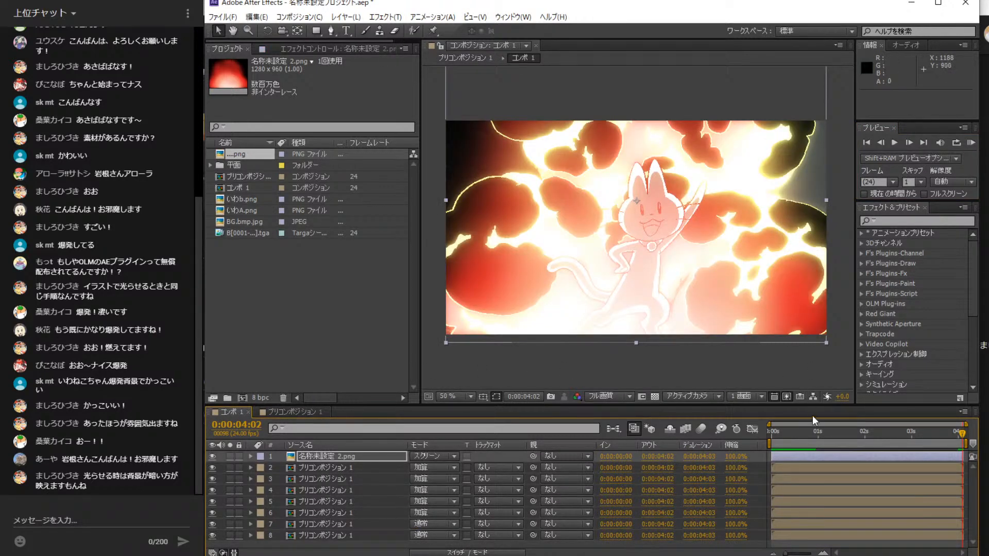
- Play コンポ 1 from its first frame to review the darkened explosion, stopping the preview
{"action": "left_click", "coordinate": [865, 143]}
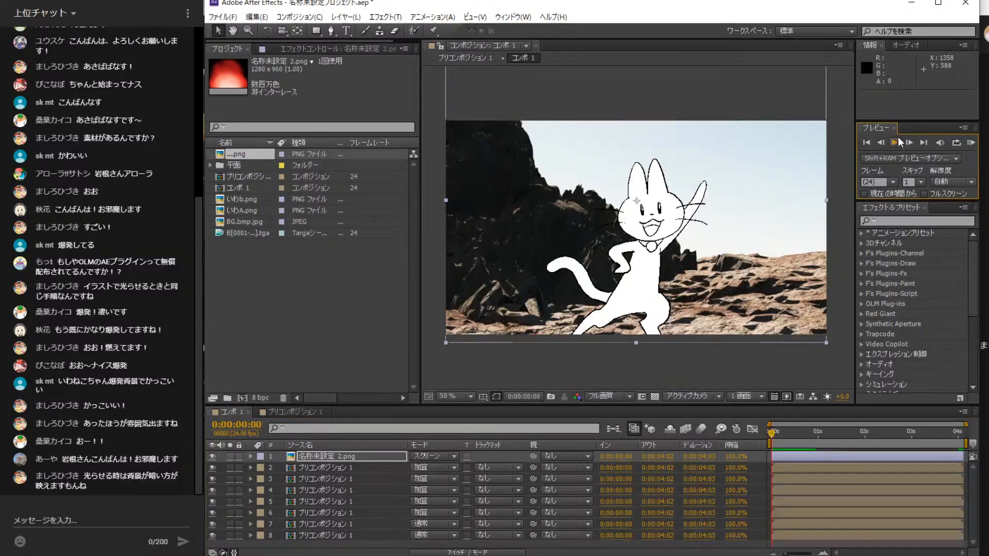
{"action": "left_click", "coordinate": [889, 143]}
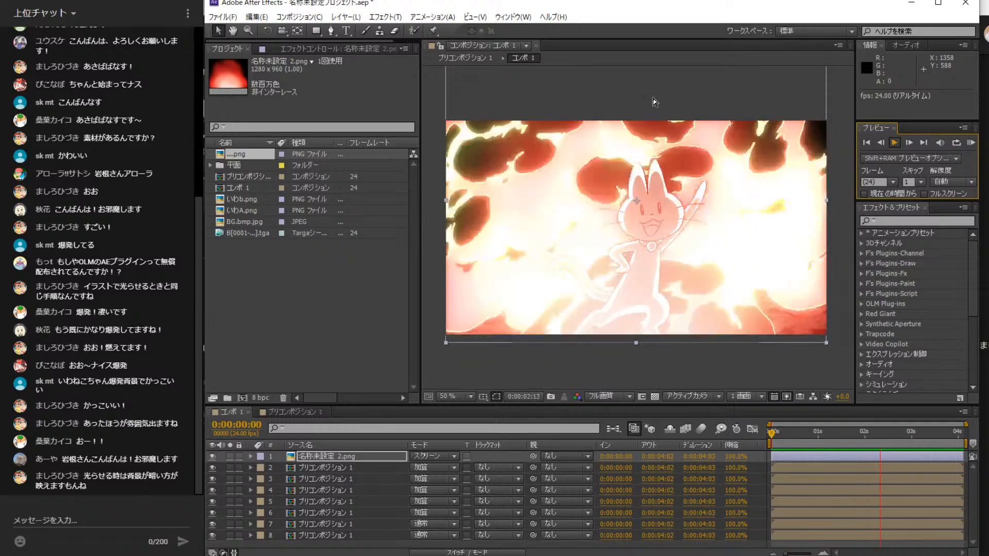
{"action": "key", "text": "space"}
- Open プリコンポジション 1 at its first frame and collapse the properties of ブラック 平面 1
{"action": "left_click", "coordinate": [285, 411]}
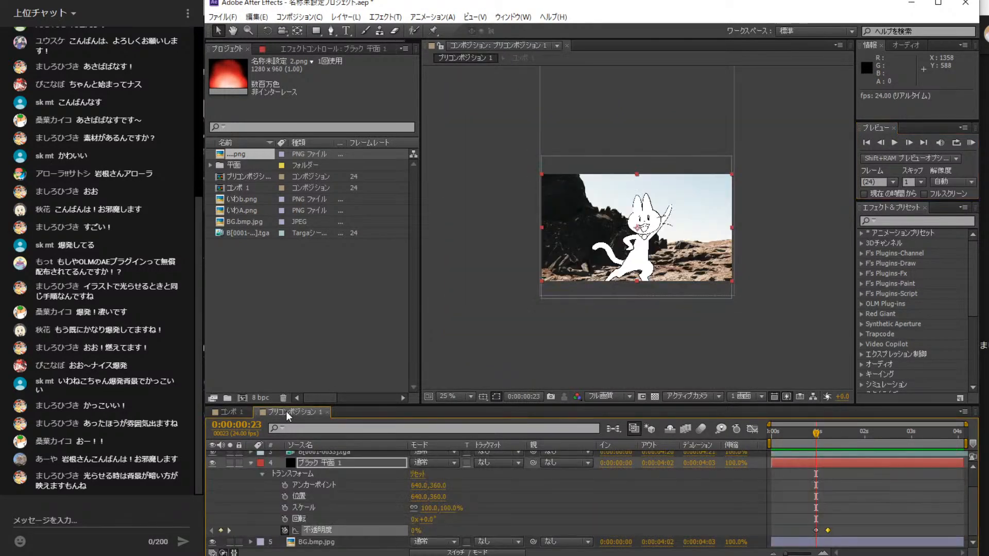
{"action": "left_click", "coordinate": [868, 142]}
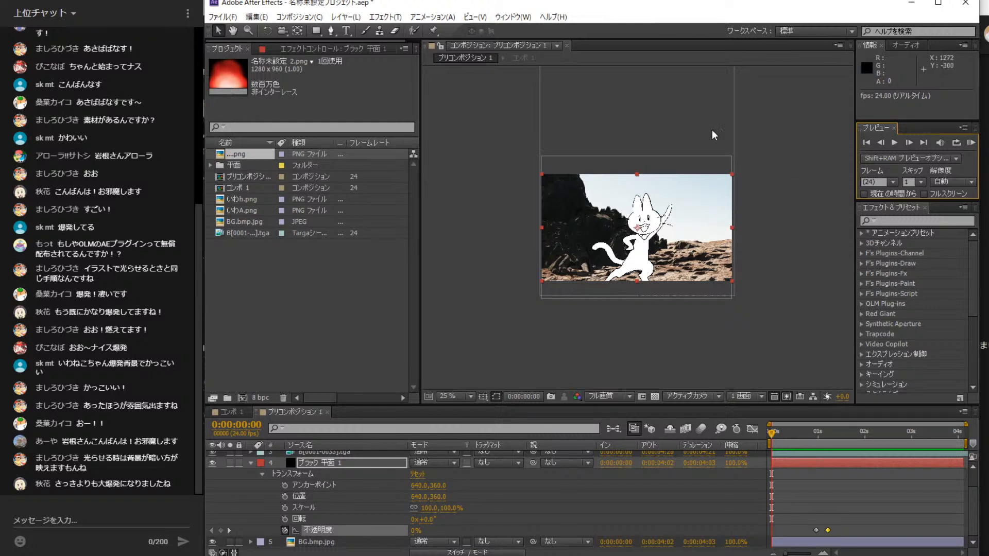
{"action": "left_click", "coordinate": [246, 462]}
{"action": "left_click", "coordinate": [249, 464]}
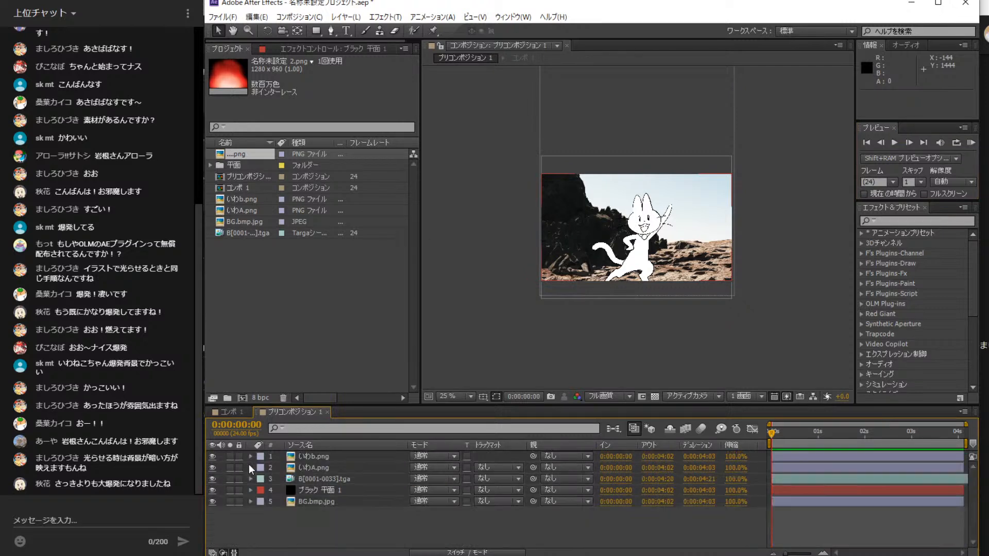
{"action": "left_click", "coordinate": [335, 457]}
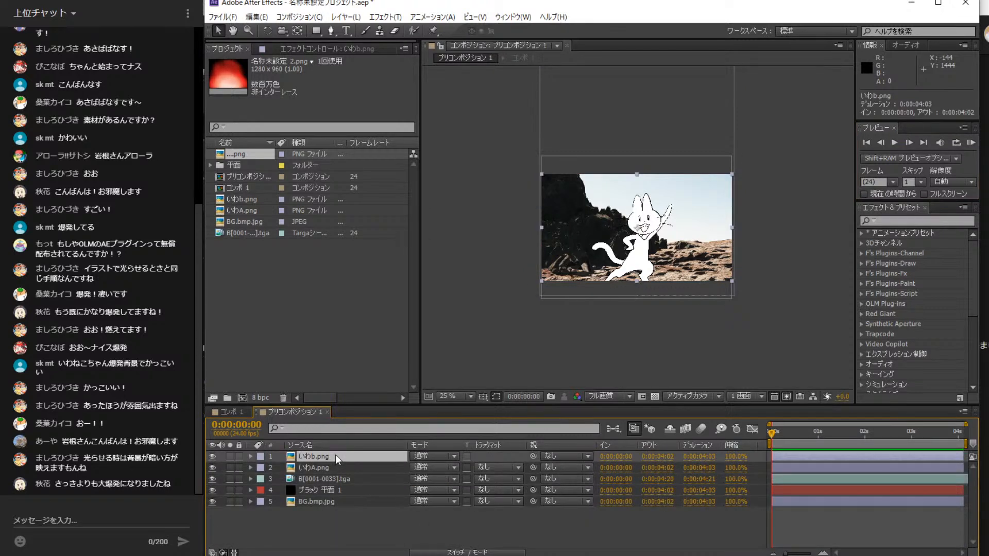
{"action": "left_click", "coordinate": [342, 466], "text": "ctrl"}
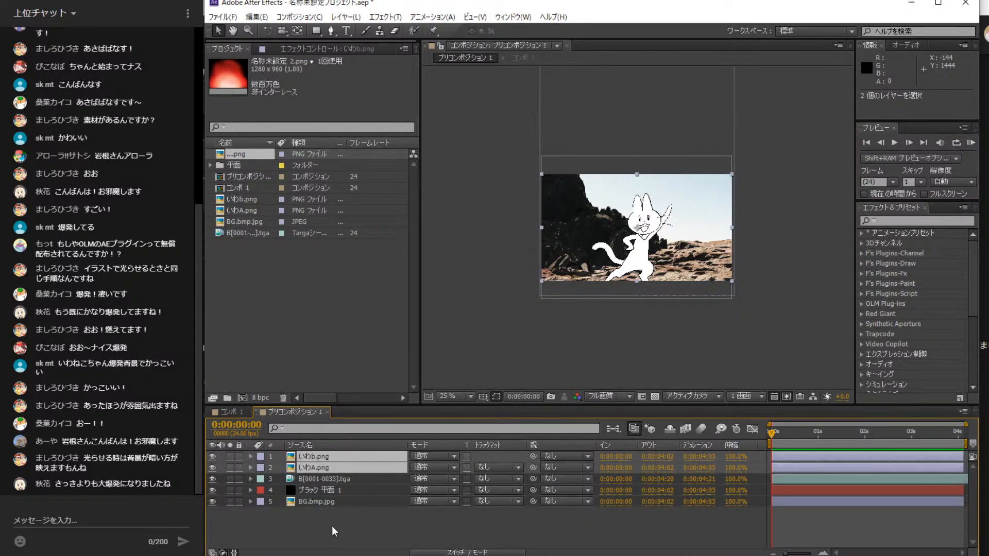
{"action": "left_click", "coordinate": [334, 502], "text": "shift"}
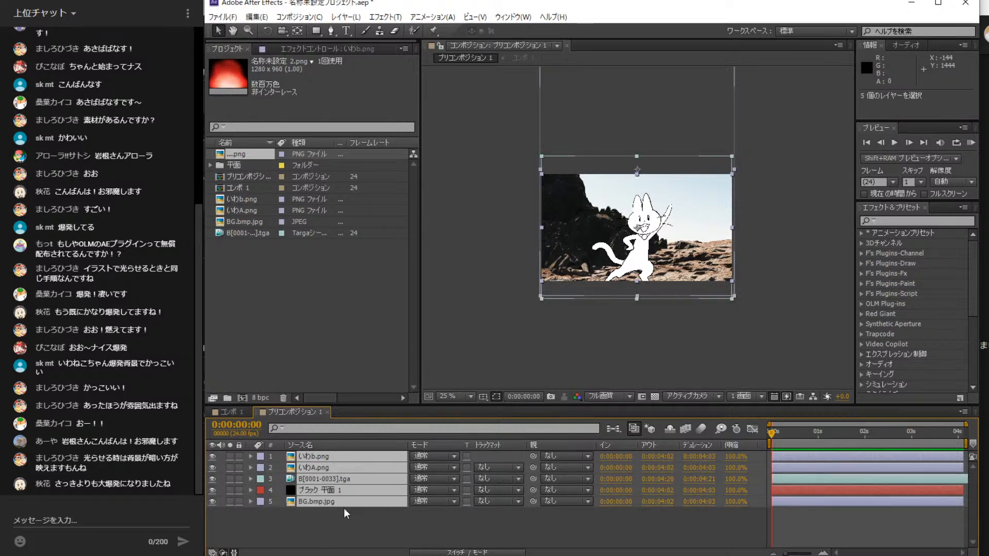
{"action": "left_click", "coordinate": [347, 517]}
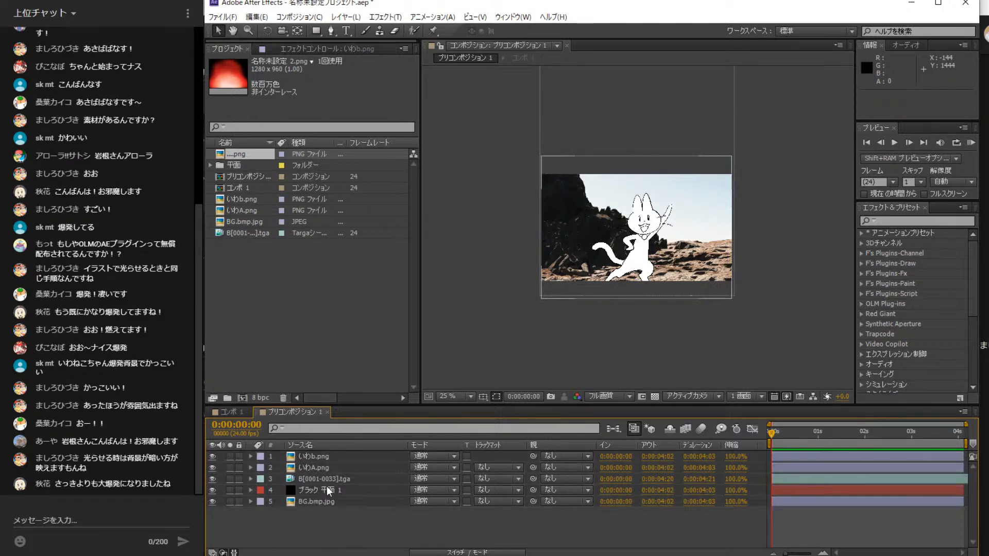
- Add position keyframes at 0:00:02:09 to BG.bmp.jpg, いわA.png and いわb.png together
{"action": "left_click", "coordinate": [325, 503]}
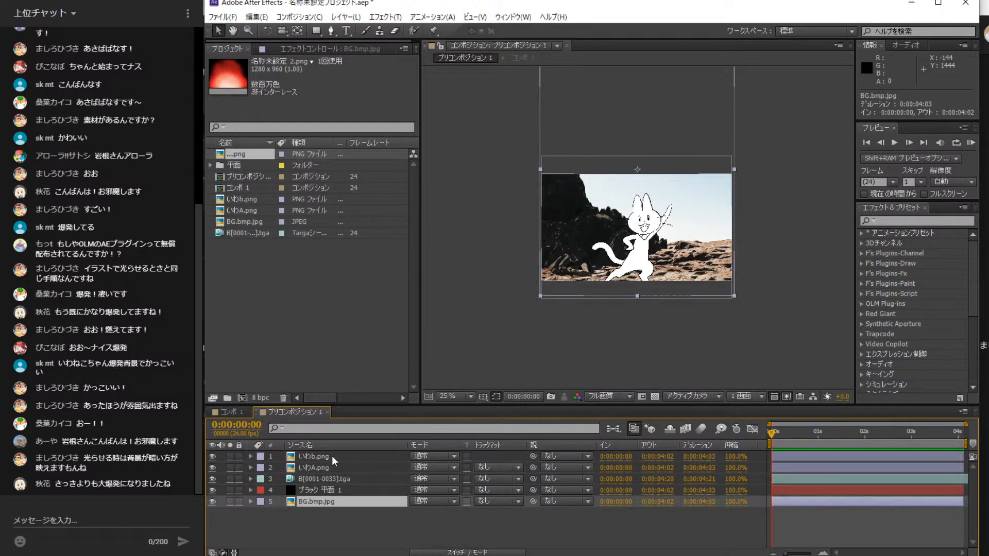
{"action": "left_click", "coordinate": [330, 468], "text": "ctrl"}
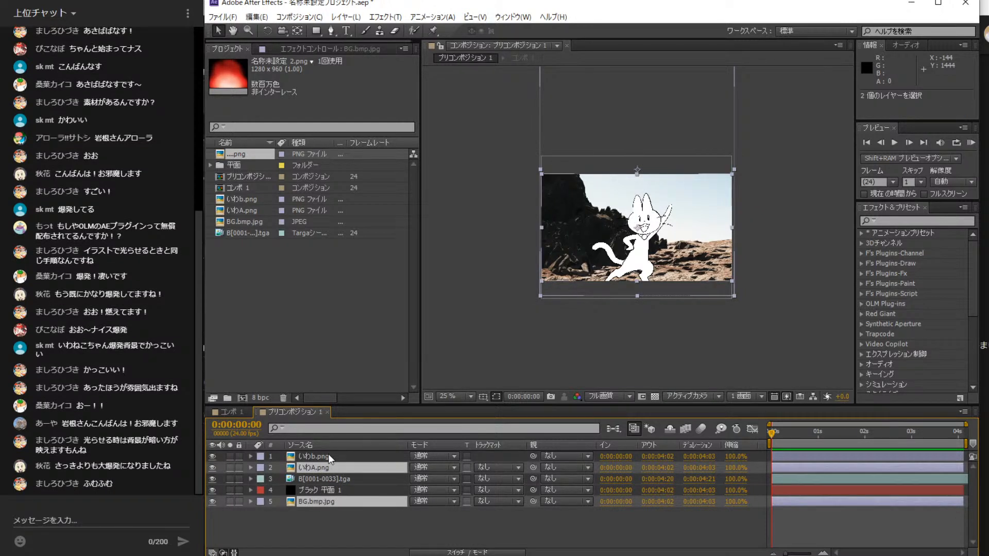
{"action": "left_click", "coordinate": [329, 453], "text": "ctrl"}
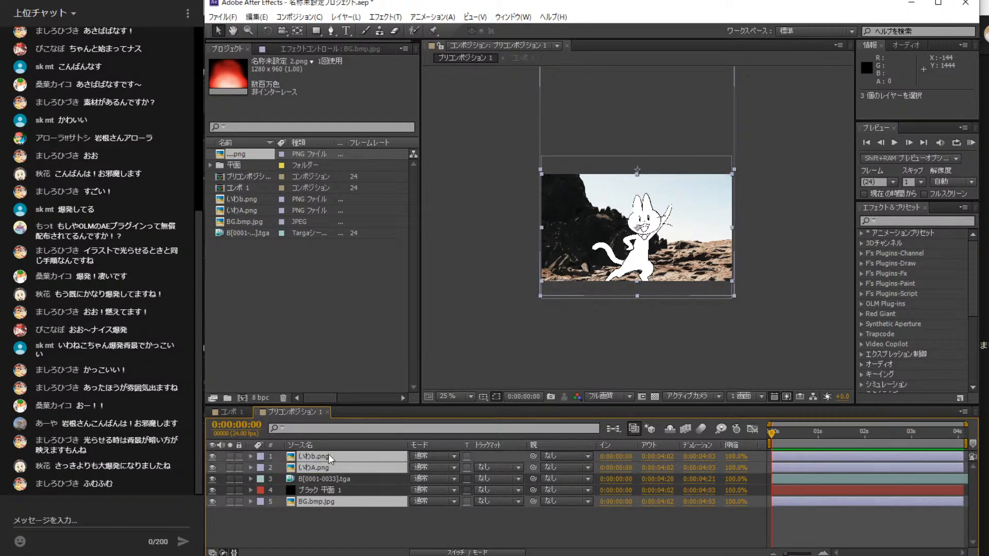
{"action": "left_click", "coordinate": [251, 501]}
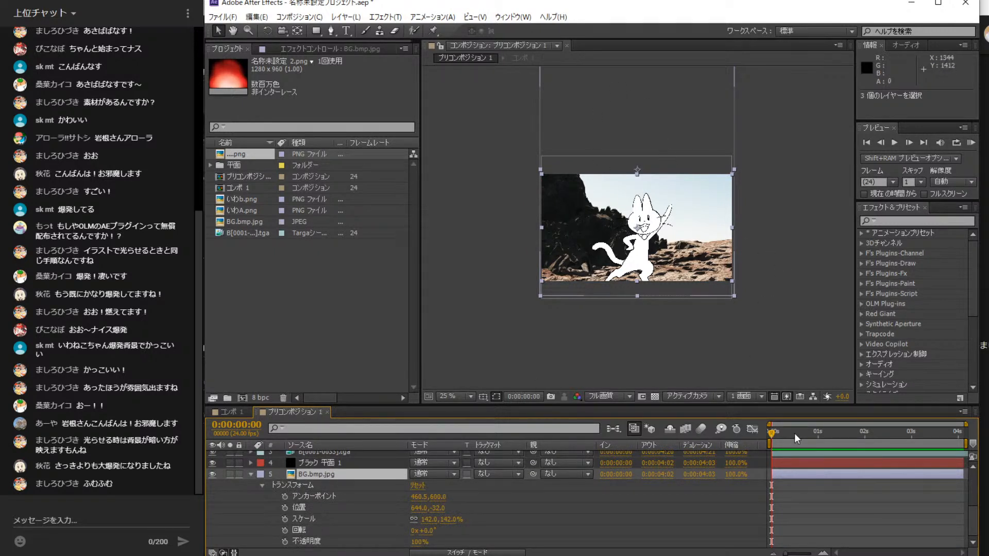
{"action": "left_click_drag", "start_coordinate": [774, 431], "coordinate": [885, 437]}
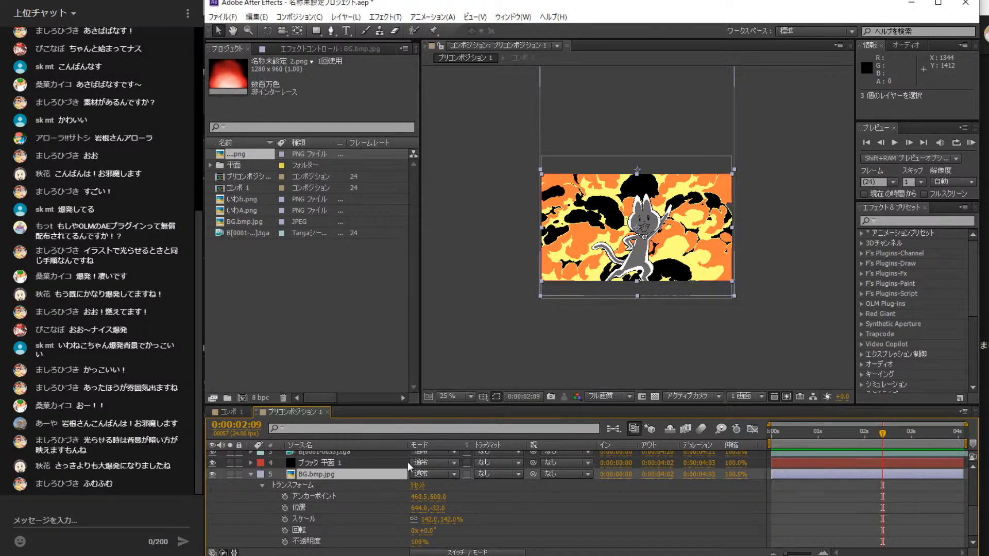
{"action": "left_click", "coordinate": [285, 509]}
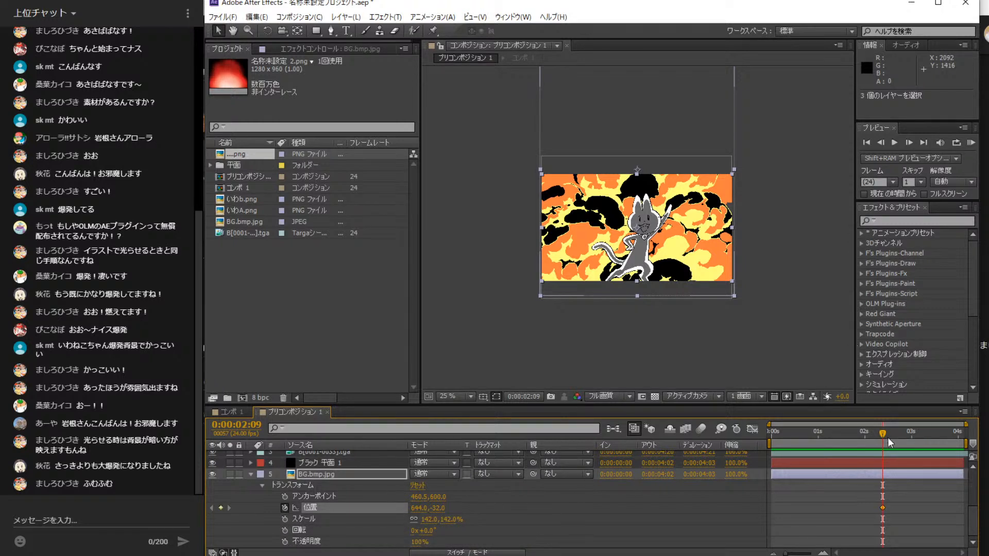
- On the last frame, shift BG.bmp.jpg, いわA.png and いわb.png straight down together, bringing the background's position to 644.0, 288.0
{"action": "left_click", "coordinate": [924, 142]}
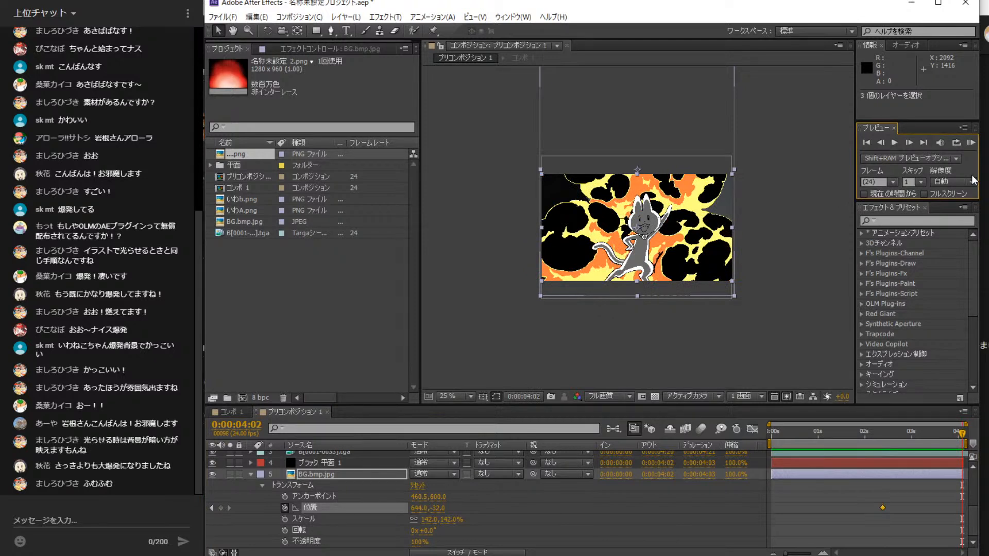
{"action": "key", "text": "Down"}
{"action": "key", "text": "Down"}
{"action": "key", "text": "Down"}
{"action": "key", "text": "Down"}
{"action": "key", "text": "Down"}
{"action": "key", "text": "Down"}
{"action": "key", "text": "Down"}
{"action": "key", "text": "Down"}
{"action": "key", "text": "Down"}
{"action": "key", "text": "Down"}
{"action": "key", "text": "Down"}
{"action": "key", "text": "Down"}
{"action": "key", "text": "Down"}
{"action": "key", "text": "Down"}
{"action": "key", "text": "Down"}
{"action": "key", "text": "Down"}
{"action": "key", "text": "Down"}
{"action": "key", "text": "Down"}
{"action": "key", "text": "Down"}
{"action": "key", "text": "Down"}
{"action": "key", "text": "Down"}
{"action": "key", "text": "Down"}
{"action": "key", "text": "Down"}
{"action": "key", "text": "Down"}
{"action": "key", "text": "Down"}
{"action": "key", "text": "Down"}
{"action": "key", "text": "Down"}
{"action": "key", "text": "Down"}
{"action": "key", "text": "Down"}
{"action": "key", "text": "Down"}
{"action": "key", "text": "Down"}
{"action": "key", "text": "Down"}
{"action": "key", "text": "Down"}
{"action": "key", "text": "Down"}
{"action": "key", "text": "Down"}
{"action": "key", "text": "Down"}
{"action": "key", "text": "Down"}
{"action": "key", "text": "Down"}
{"action": "key", "text": "Down"}
{"action": "key", "text": "Down"}
{"action": "key", "text": "Down"}
{"action": "key", "text": "Down"}
{"action": "key", "text": "Down"}
{"action": "key", "text": "Down"}
{"action": "key", "text": "Down"}
{"action": "key", "text": "Down"}
{"action": "key", "text": "Down"}
{"action": "key", "text": "Down"}
{"action": "key", "text": "Down"}
{"action": "key", "text": "Down"}
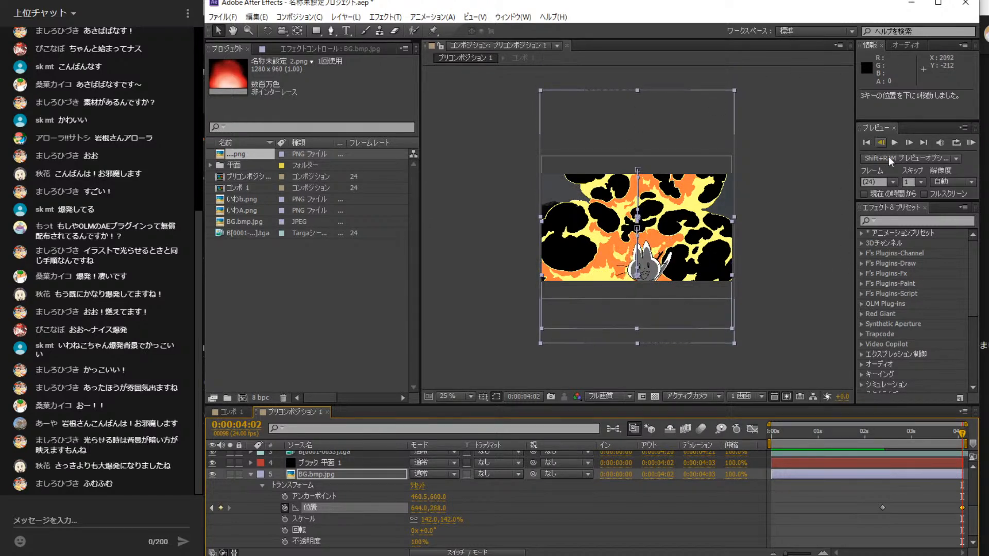
- Play コンポ 1 from the first frame to review the downward movement, returning to the first frame
{"action": "left_click", "coordinate": [227, 410]}
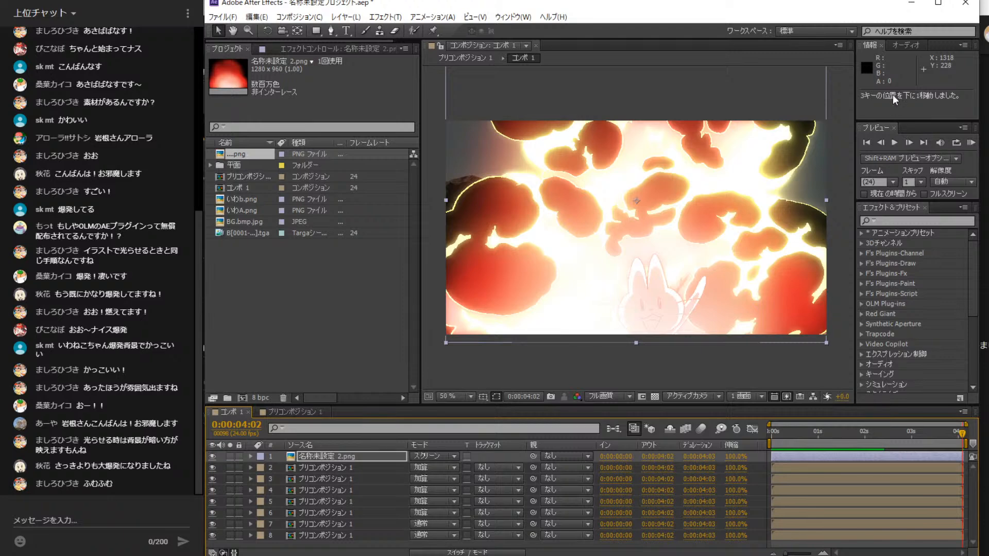
{"action": "left_click", "coordinate": [870, 139]}
{"action": "left_click", "coordinate": [895, 143]}
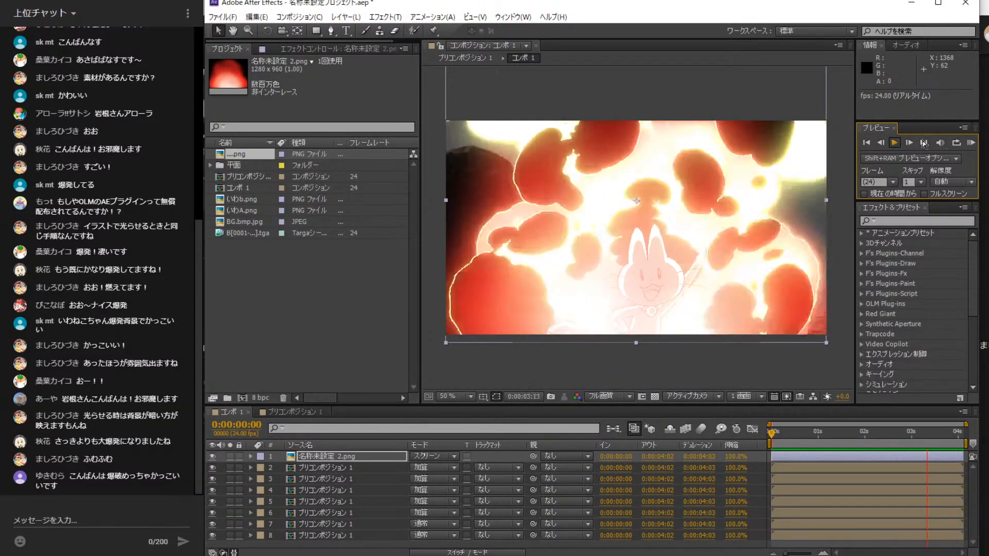
{"action": "left_click", "coordinate": [867, 143]}
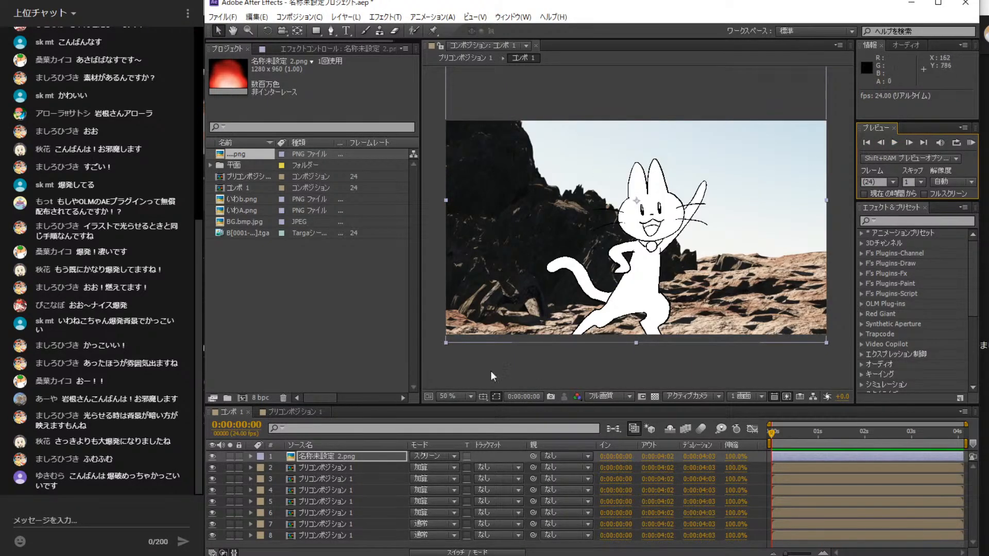
- In プリコンポジション 1, move the first position keyframe of BG.bmp.jpg to 0:00:01:13 and preview the motion from the start
{"action": "left_click", "coordinate": [302, 411]}
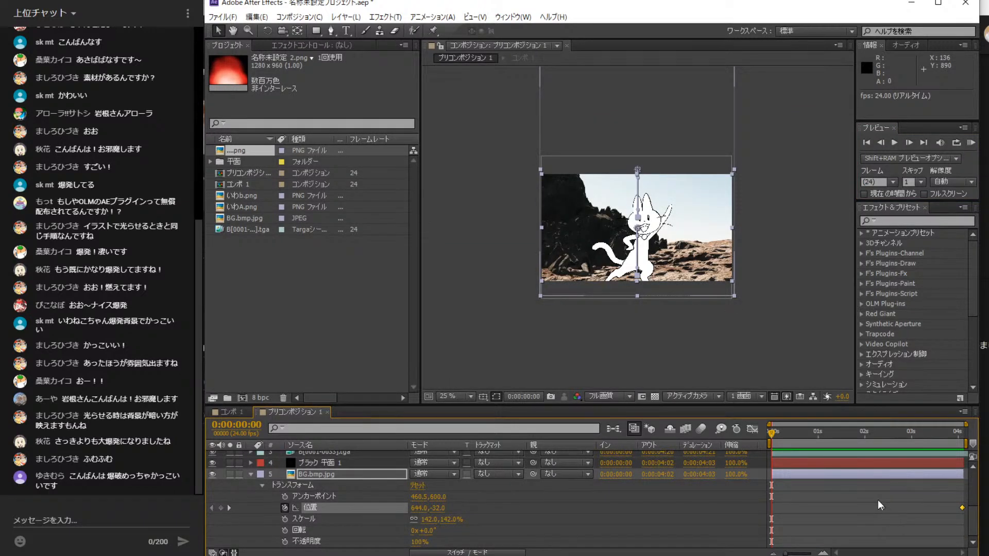
{"action": "left_click_drag", "start_coordinate": [784, 434], "coordinate": [845, 453]}
{"action": "left_click_drag", "start_coordinate": [882, 508], "coordinate": [843, 509]}
{"action": "left_click_drag", "start_coordinate": [840, 441], "coordinate": [728, 430]}
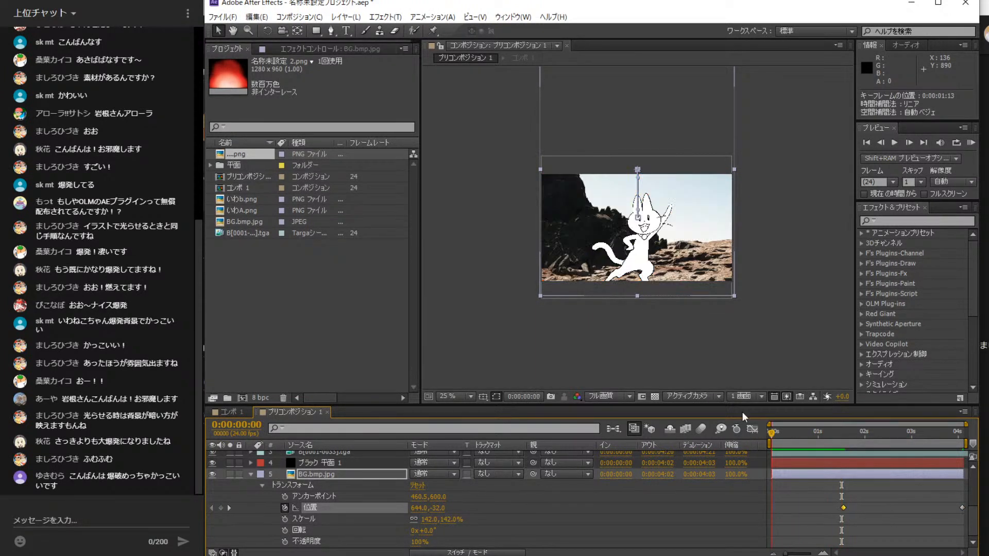
{"action": "left_click", "coordinate": [893, 142]}
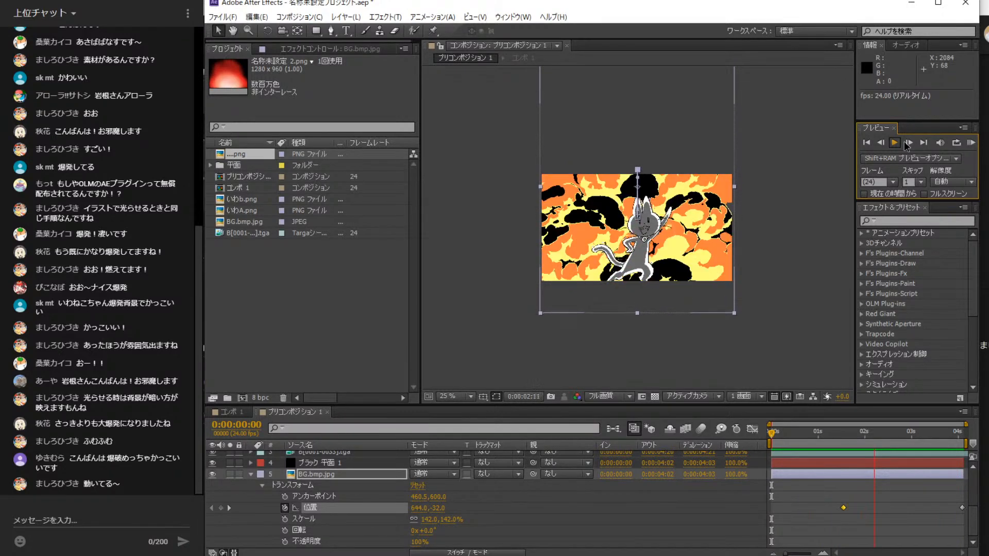
{"action": "left_click", "coordinate": [901, 143]}
- Try the first position keyframe of BG.bmp.jpg at 0:00:01:02 and preview the motion
{"action": "mouse_move", "coordinate": [806, 434]}
{"action": "left_mouse_down"}
{"action": "mouse_move", "coordinate": [835, 440]}
{"action": "mouse_move", "coordinate": [820, 447]}
{"action": "left_mouse_up"}
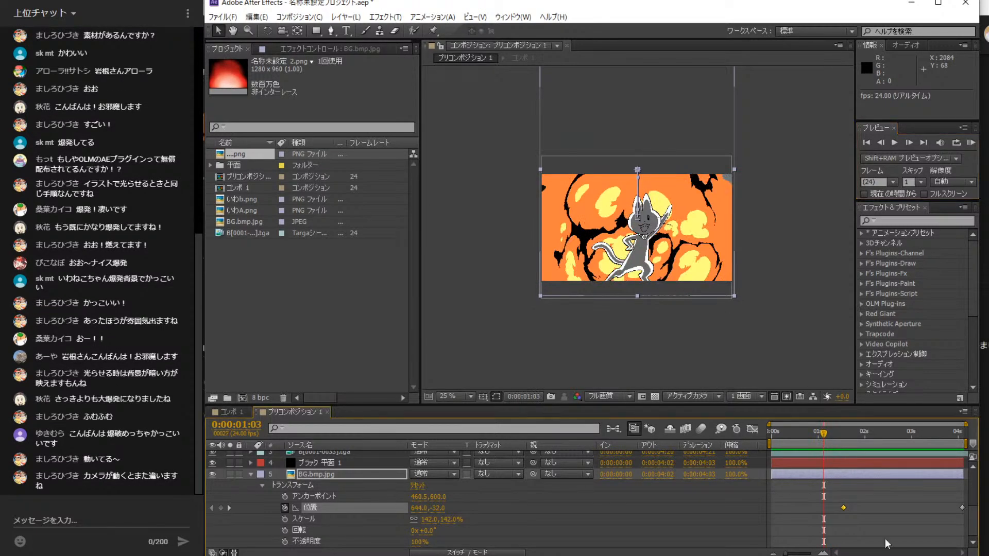
{"action": "left_click_drag", "start_coordinate": [843, 508], "coordinate": [820, 510]}
{"action": "left_click", "coordinate": [774, 431]}
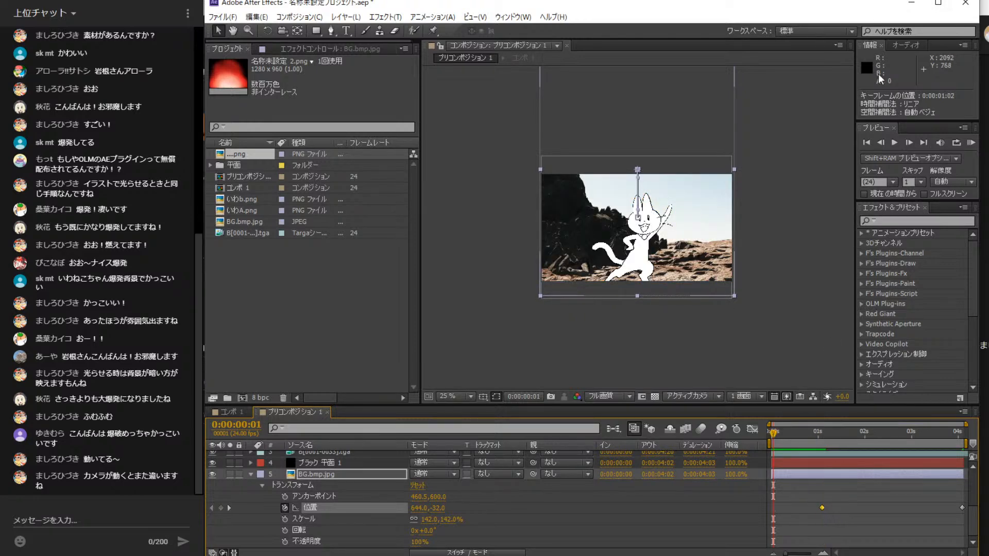
{"action": "left_click", "coordinate": [894, 142]}
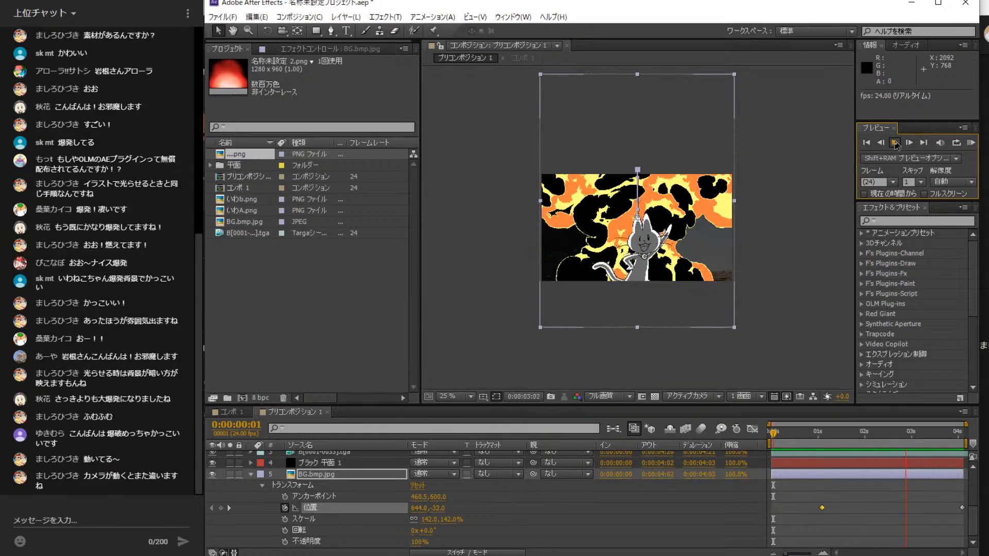
{"action": "left_click", "coordinate": [895, 145]}
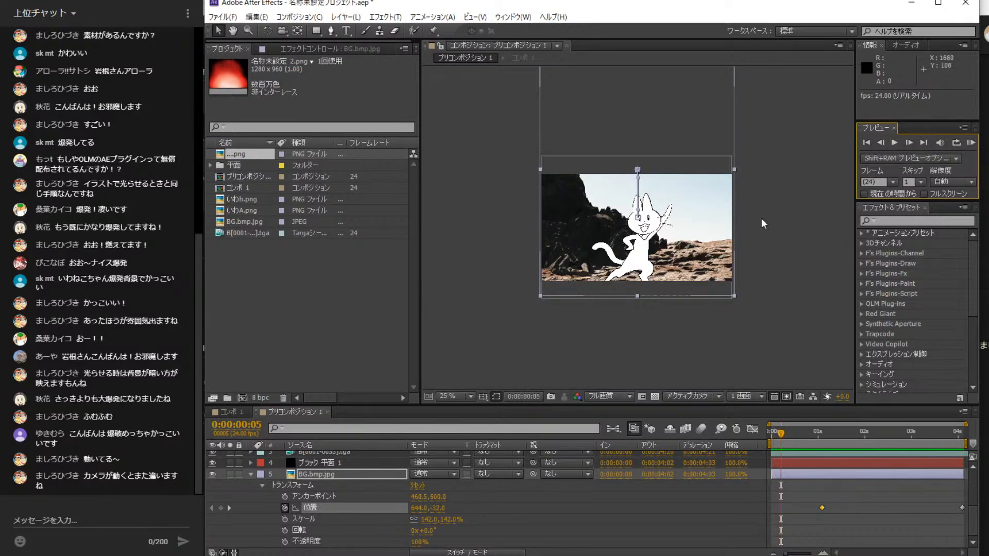
- Check the keyframes of いわb.png, collapse the layers, and undo the last keyframe move on BG.bmp.jpg
{"action": "left_click", "coordinate": [250, 473]}
{"action": "left_click", "coordinate": [251, 496]}
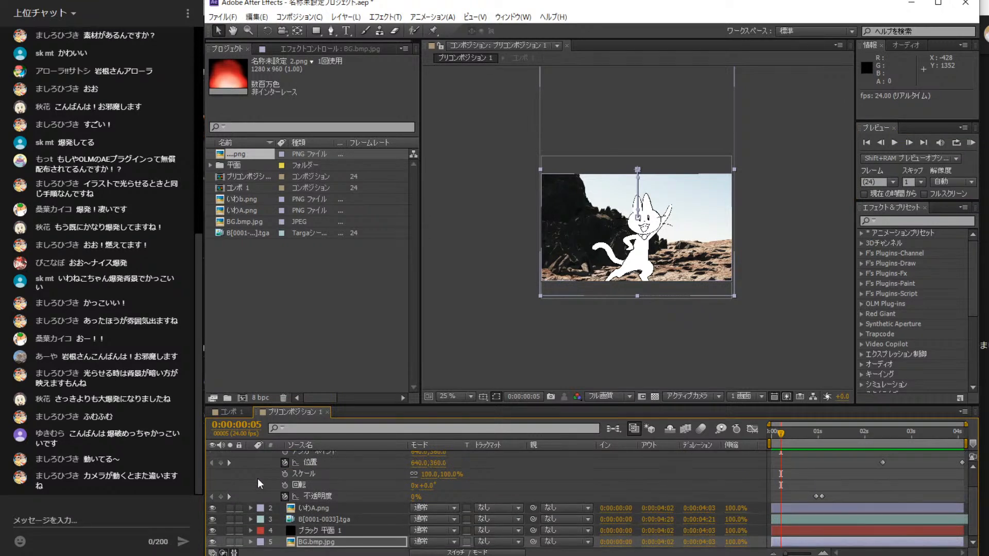
{"action": "scroll", "coordinate": [251, 471], "scroll_direction": "up", "scroll_amount": 2}
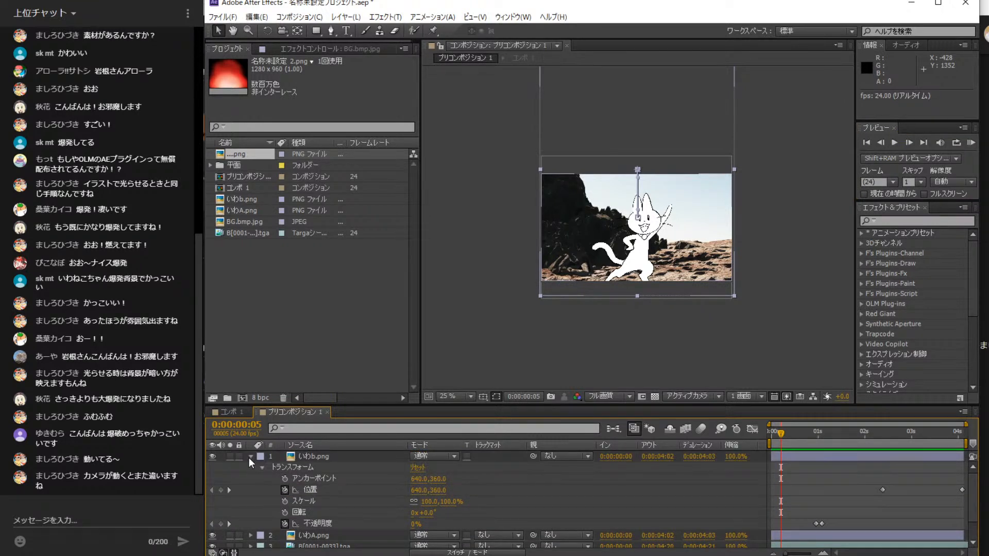
{"action": "left_click", "coordinate": [250, 457]}
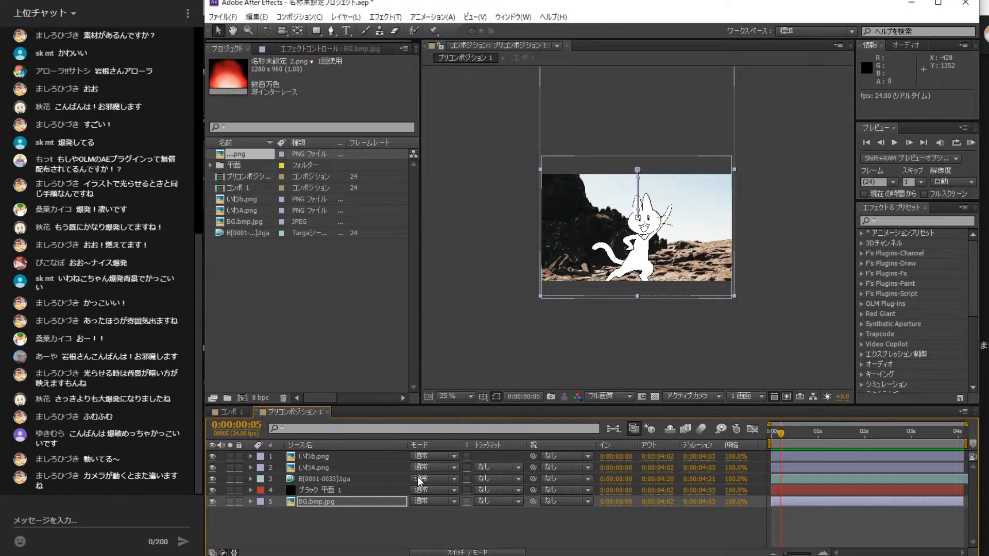
{"action": "key", "text": "ctrl+z"}
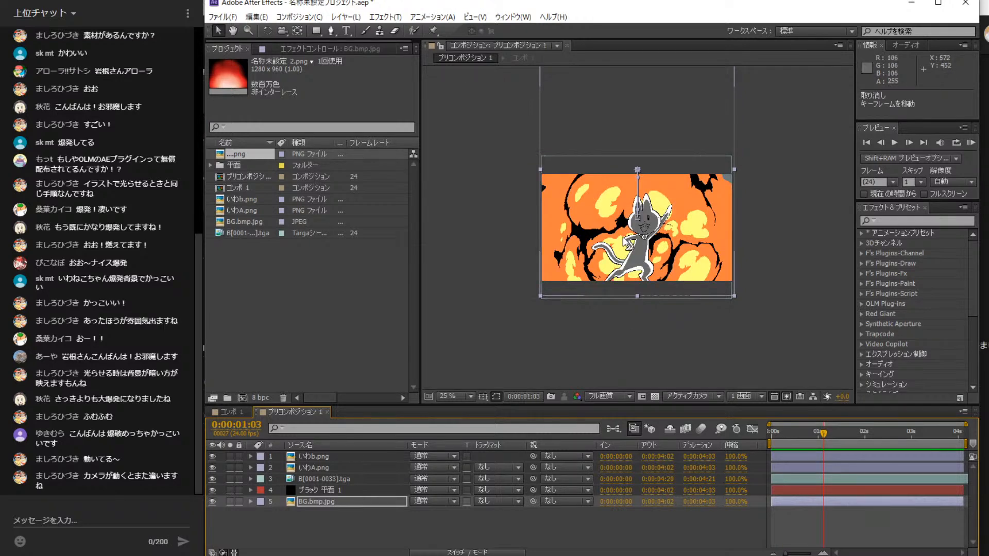
- Preview プリコンポジション 1, return to its first frame and expand the transform properties of BG.bmp.jpg
{"action": "left_click", "coordinate": [895, 144]}
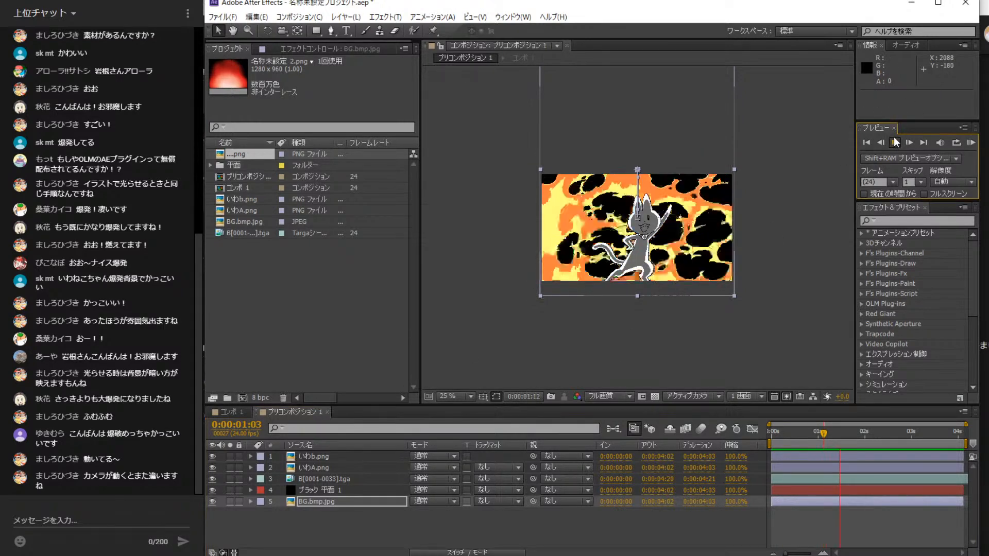
{"action": "left_click", "coordinate": [895, 142]}
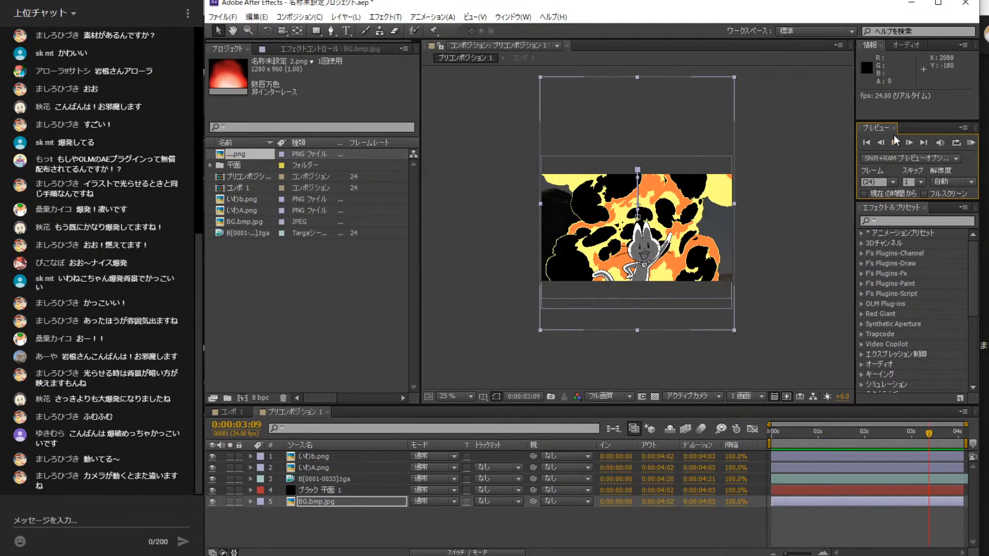
{"action": "left_click", "coordinate": [867, 143]}
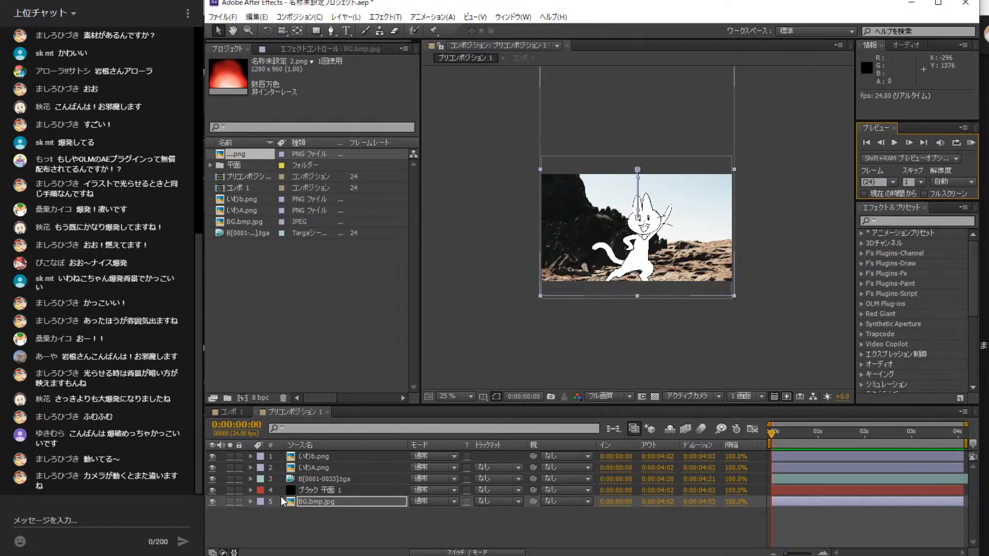
{"action": "left_click", "coordinate": [250, 501]}
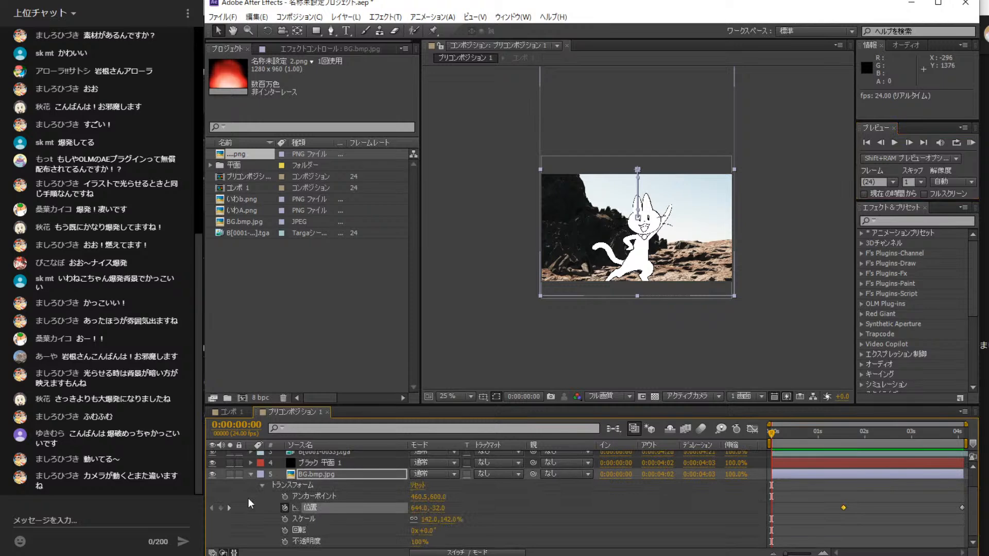
- In プリコンポジション 1, move the first position keyframe of いわb.png to 0:00:01:13 and collapse the layer
{"action": "left_click_drag", "start_coordinate": [797, 429], "coordinate": [845, 432]}
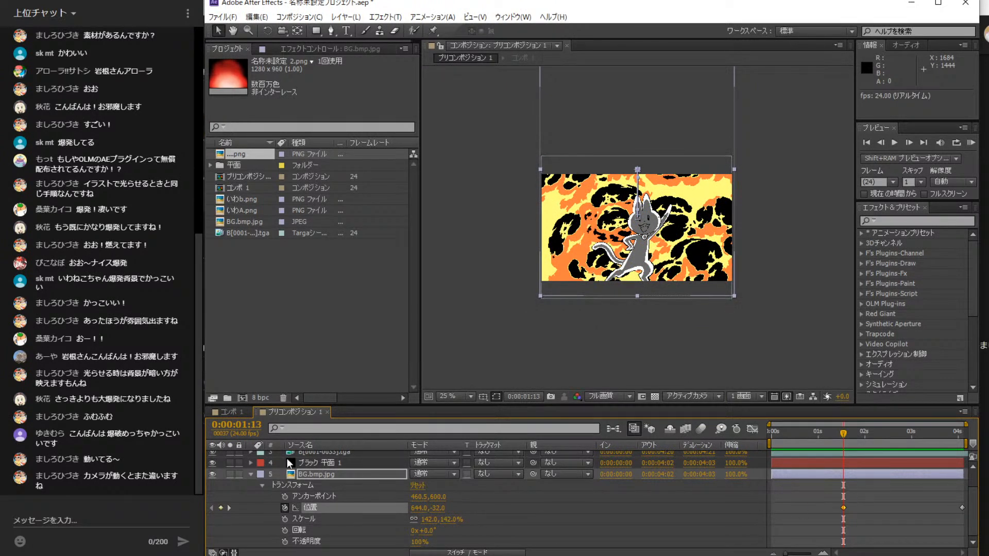
{"action": "scroll", "coordinate": [265, 471], "scroll_direction": "up", "scroll_amount": 2}
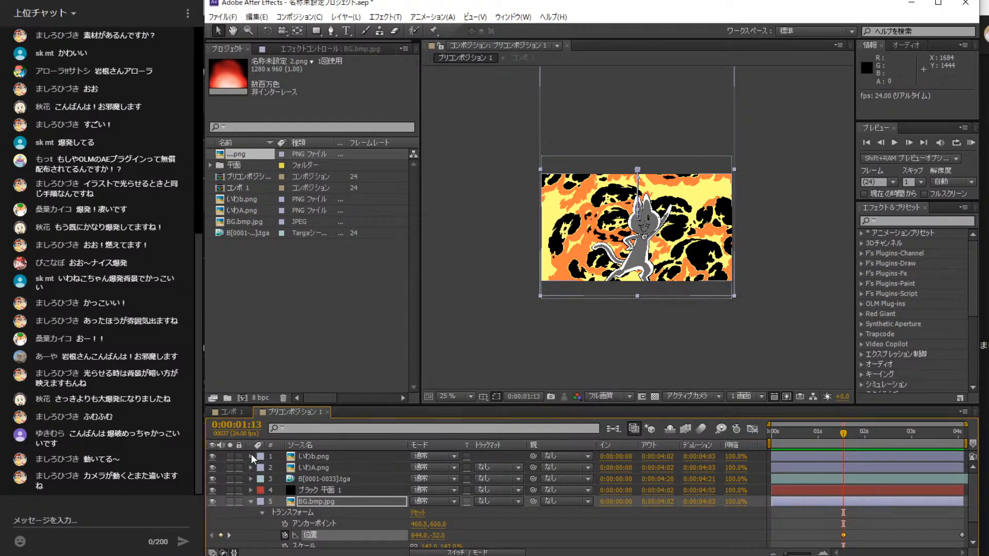
{"action": "left_click", "coordinate": [251, 457]}
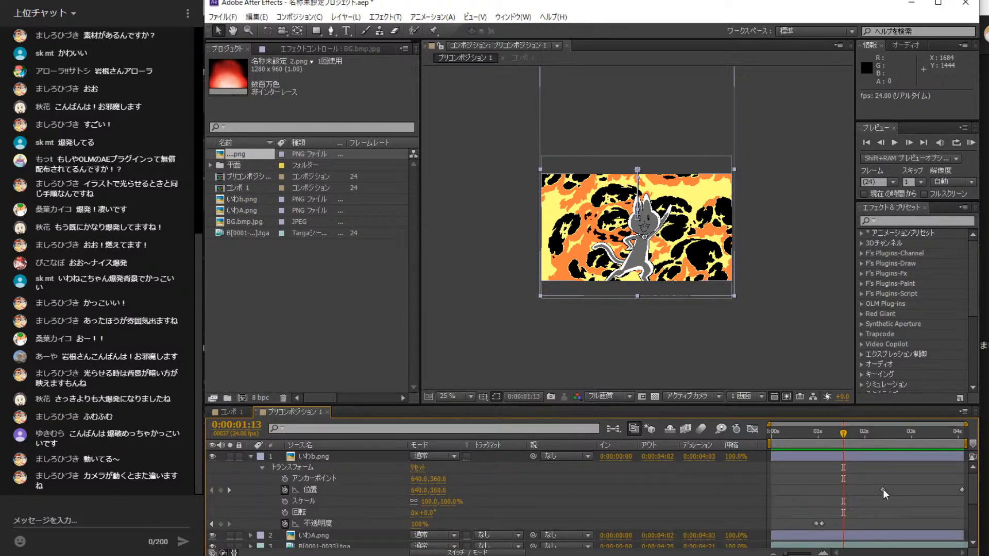
{"action": "left_click_drag", "start_coordinate": [883, 489], "coordinate": [843, 493]}
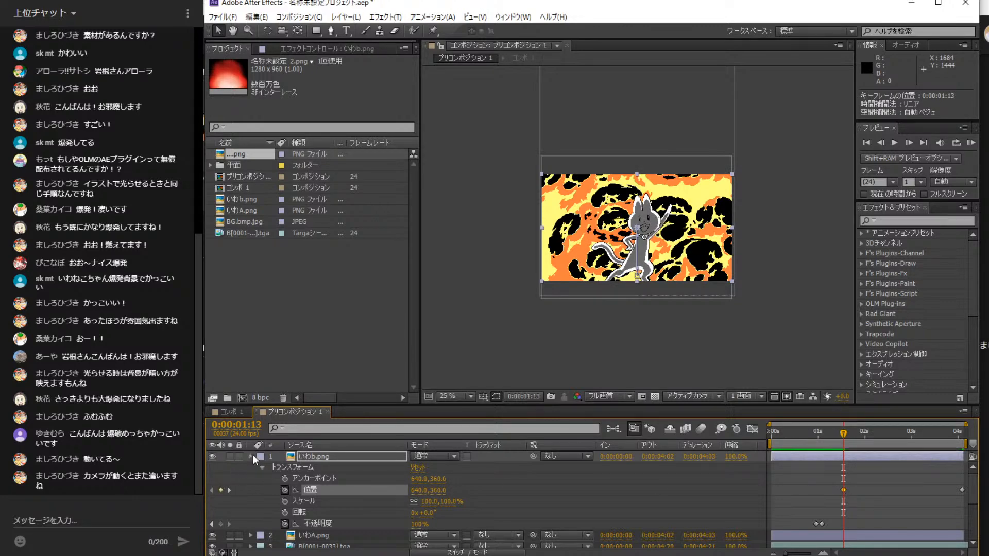
{"action": "left_click", "coordinate": [251, 456]}
- Move the first position keyframe of いわA.png to 0:00:01:13 and preview the motion from the start
{"action": "left_click", "coordinate": [250, 467]}
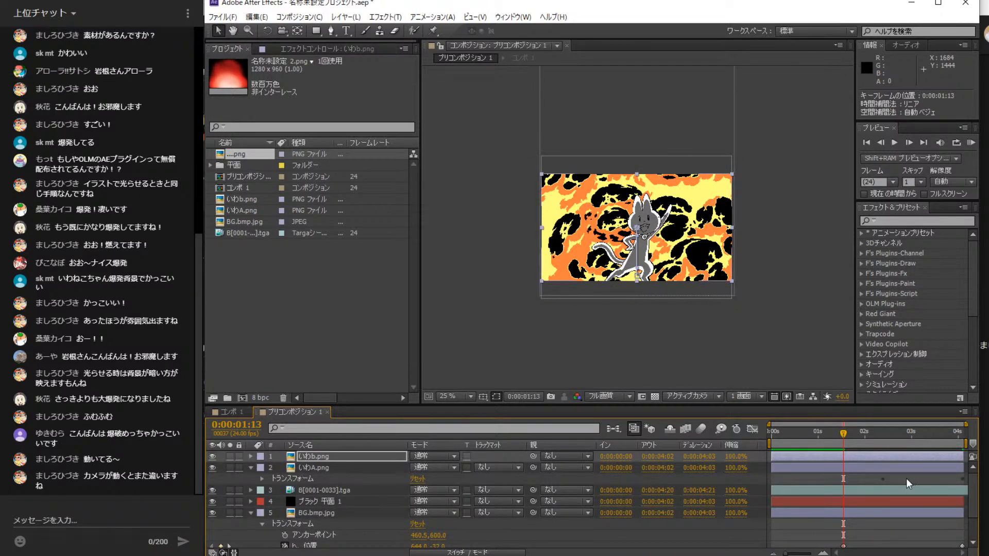
{"action": "left_click", "coordinate": [261, 479]}
{"action": "left_click_drag", "start_coordinate": [882, 499], "coordinate": [849, 508]}
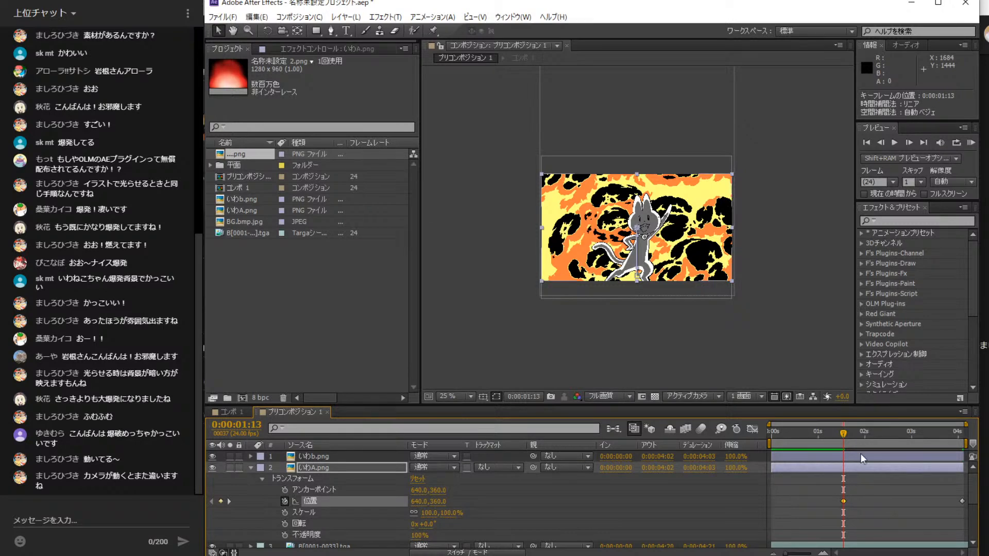
{"action": "left_click_drag", "start_coordinate": [842, 435], "coordinate": [722, 428]}
{"action": "left_click", "coordinate": [892, 143]}
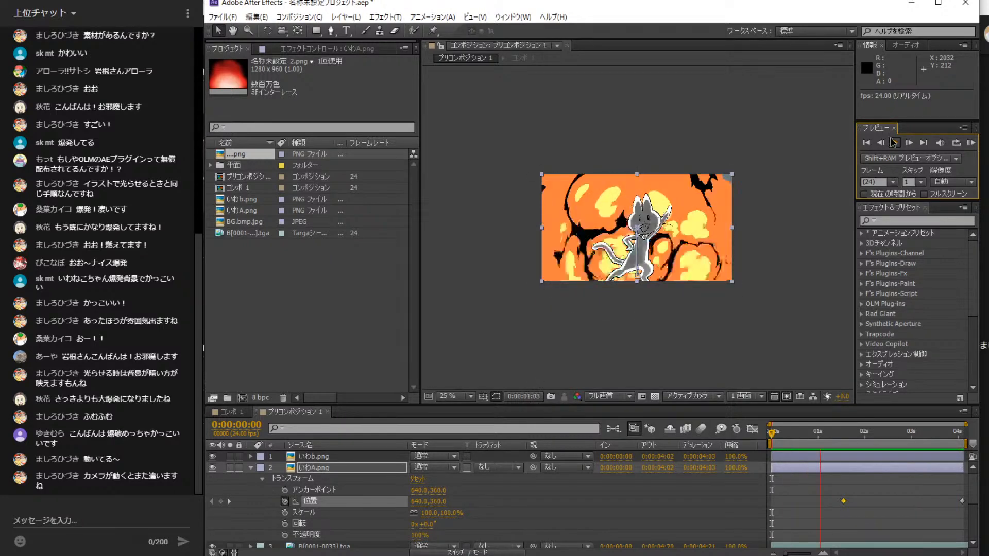
{"action": "left_click", "coordinate": [894, 143]}
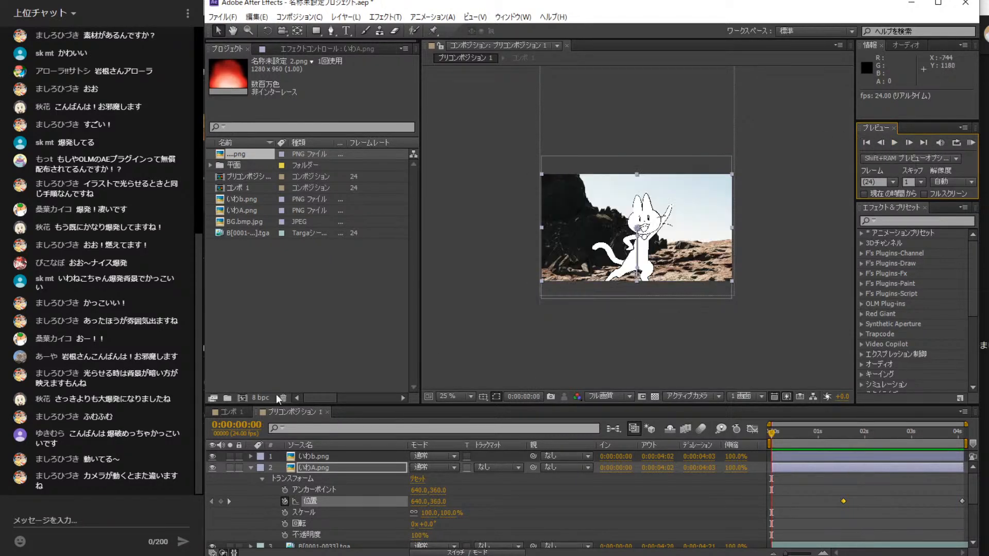
- Preview the full composite in コンポ 1 and return to its first frame
{"action": "left_click", "coordinate": [227, 412]}
{"action": "left_click", "coordinate": [894, 143]}
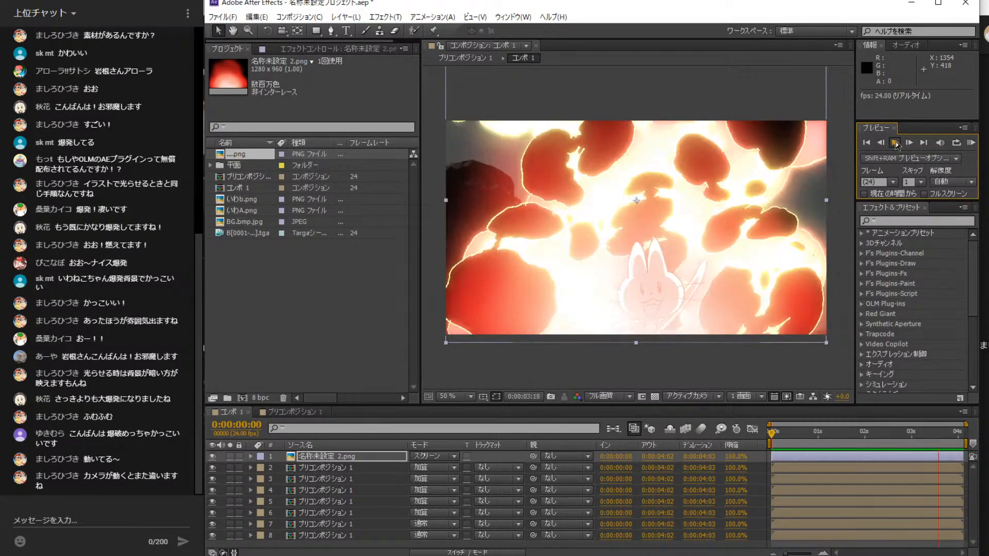
{"action": "left_click", "coordinate": [896, 142]}
{"action": "left_click", "coordinate": [867, 142]}
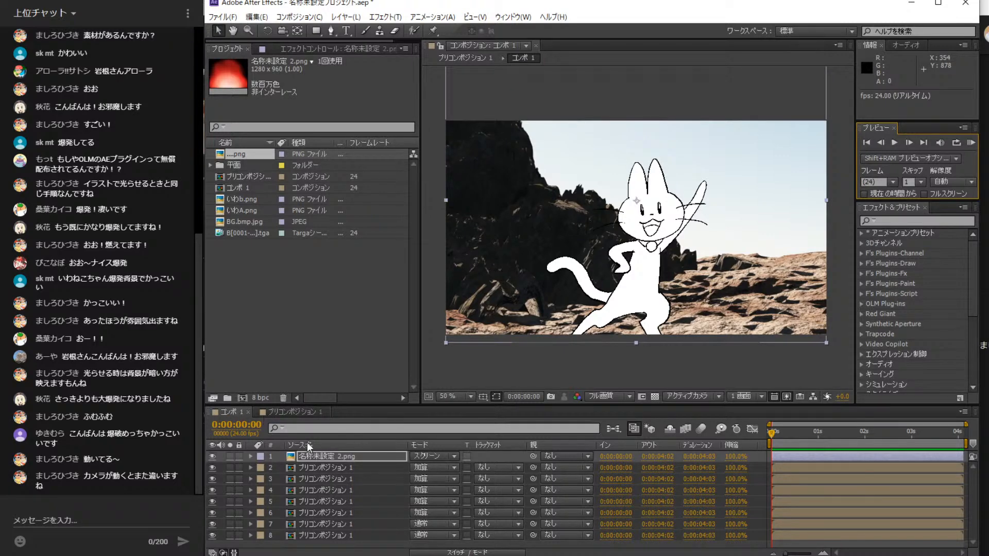
- Precompose all layers of コンポ 1 into プリコンポジション 2, moving all attributes, and return to コンポ 1
{"action": "left_click", "coordinate": [317, 455]}
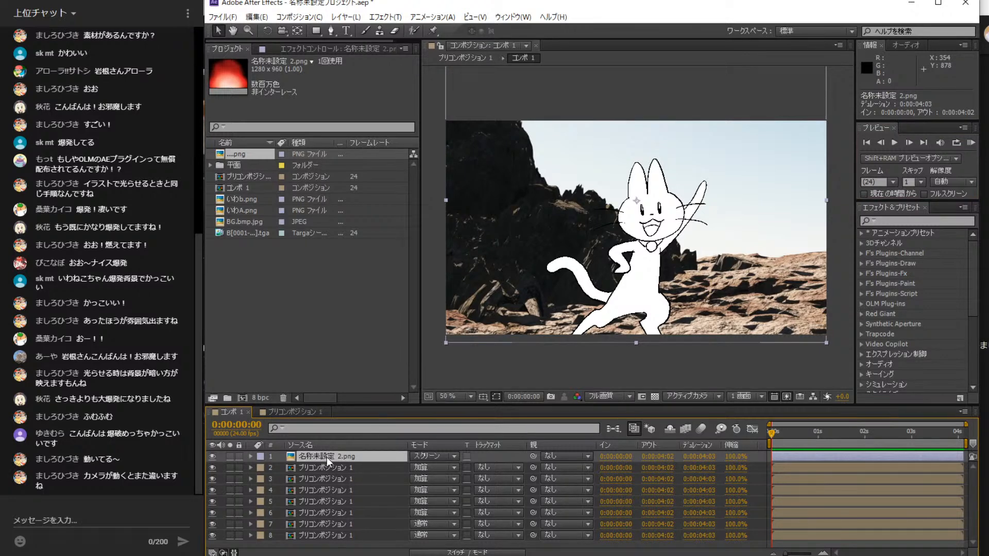
{"action": "key", "text": "ctrl+a"}
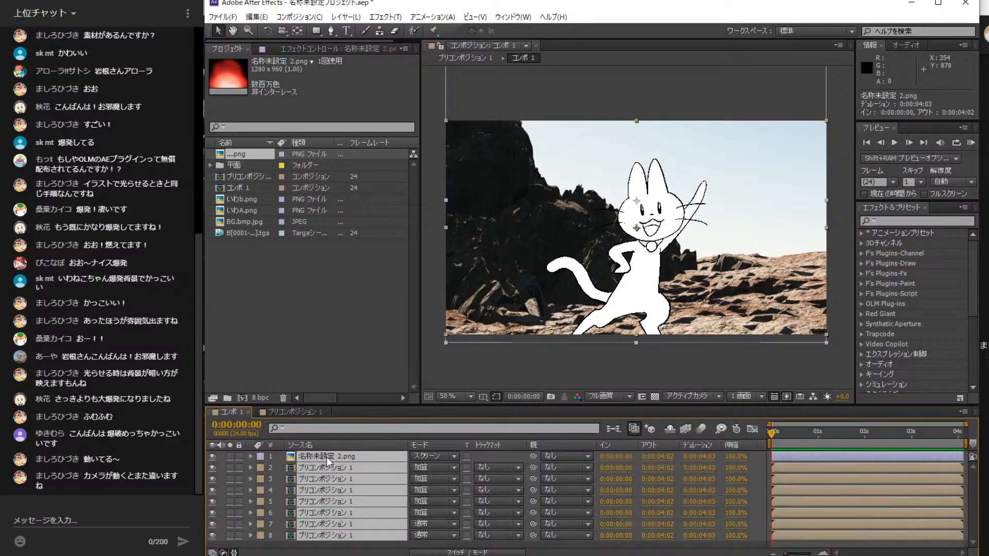
{"action": "right_click", "coordinate": [355, 476]}
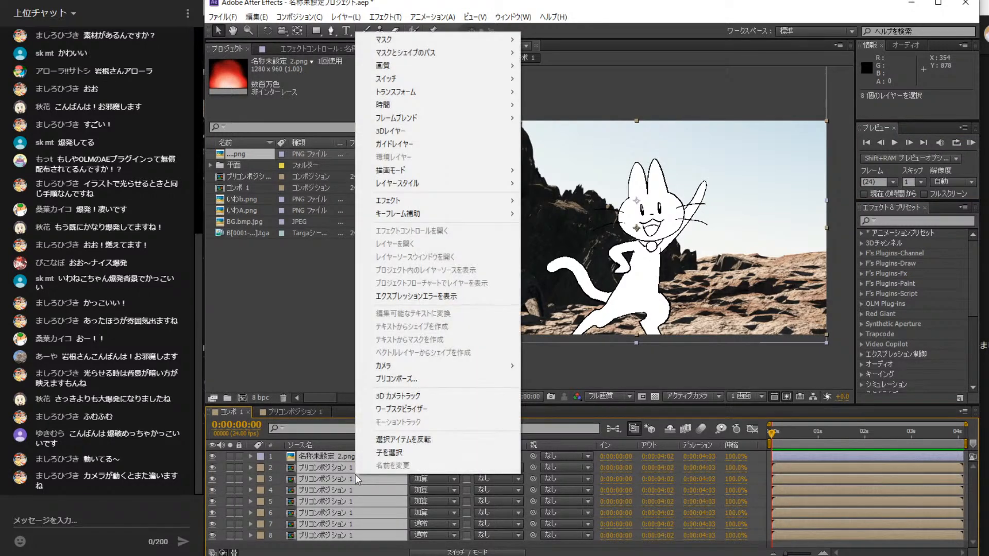
{"action": "left_click", "coordinate": [401, 379]}
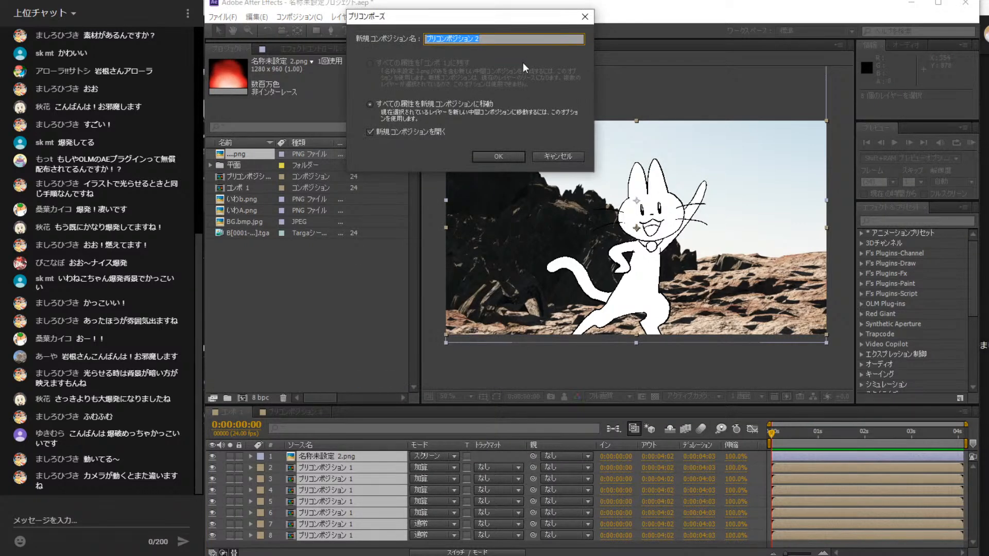
{"action": "left_click", "coordinate": [506, 153]}
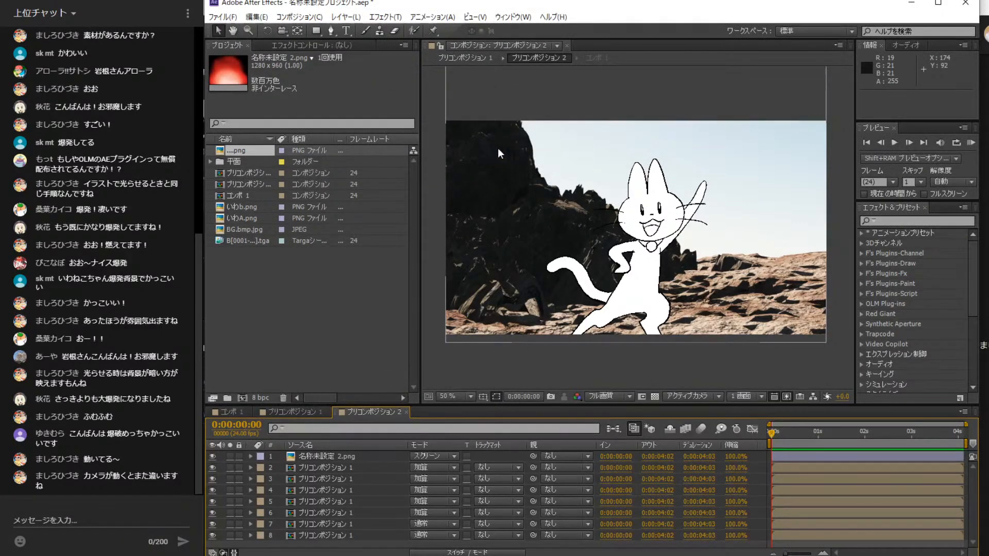
{"action": "left_click", "coordinate": [229, 412]}
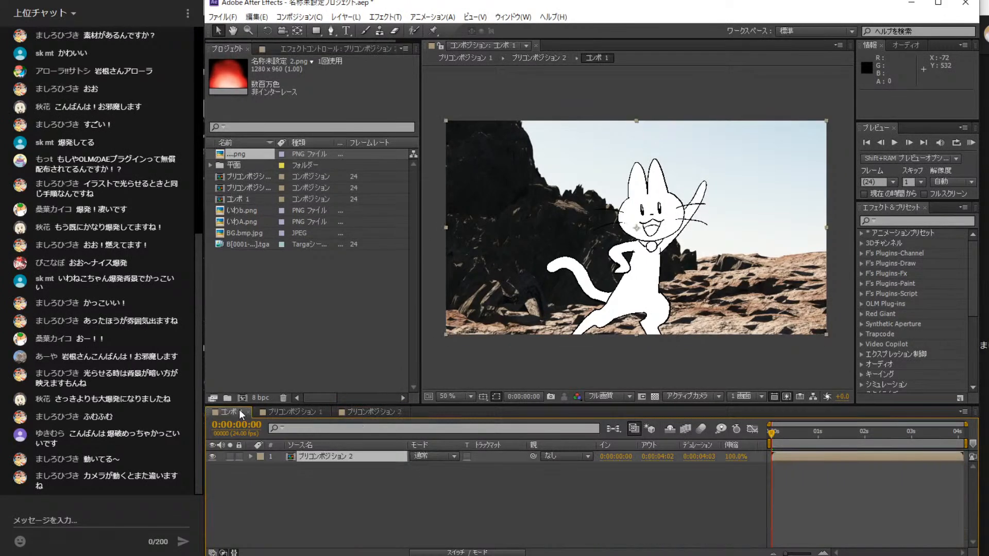
- Check the visibility of the プリコンポジション 2 layer, preview コンポ 1 and return to the first frame
{"action": "left_click", "coordinate": [212, 457]}
{"action": "left_click", "coordinate": [212, 457]}
{"action": "left_click", "coordinate": [894, 143]}
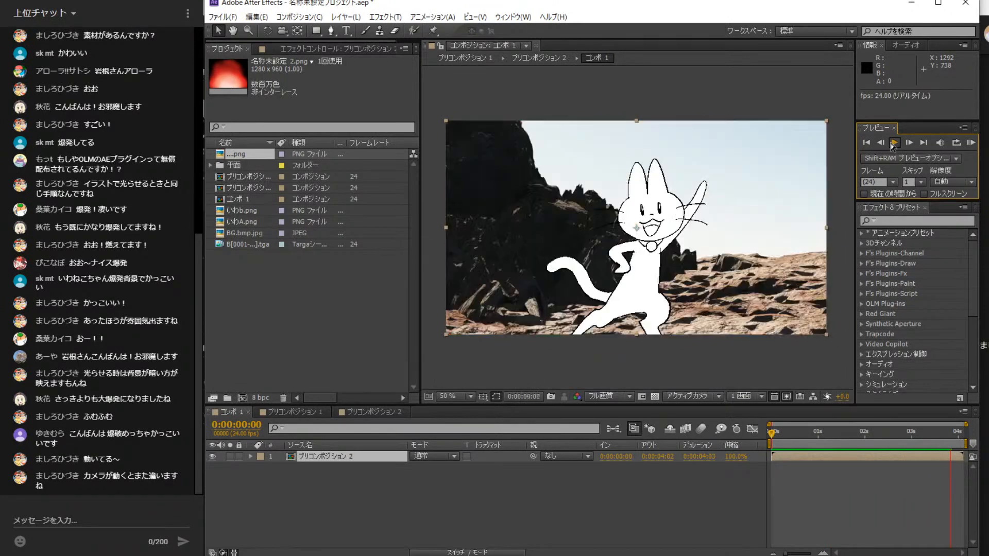
{"action": "left_click", "coordinate": [865, 142]}
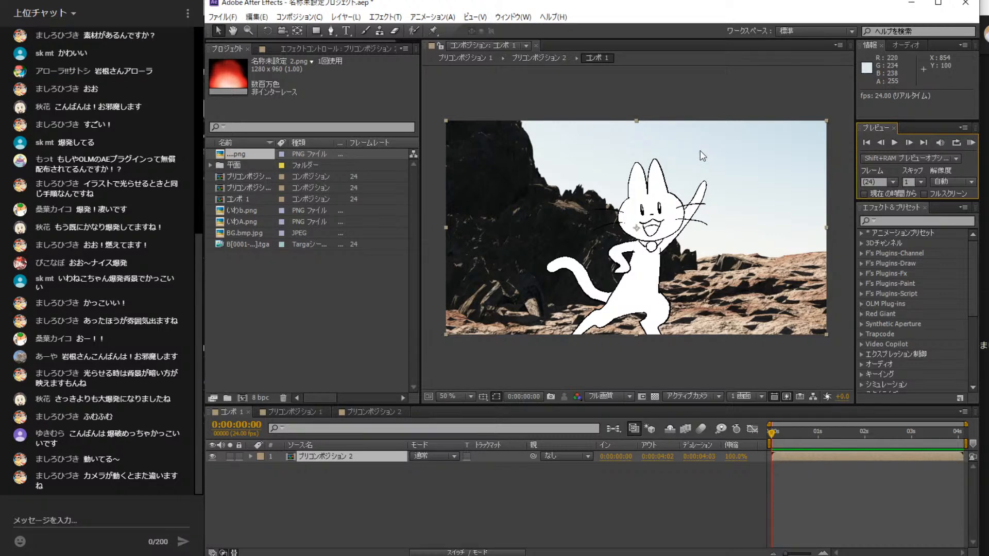
- Expand the transform properties of プリコンポジション 2 and scrub to the explosion's onset around 0:00:01:01
{"action": "left_click", "coordinate": [251, 455]}
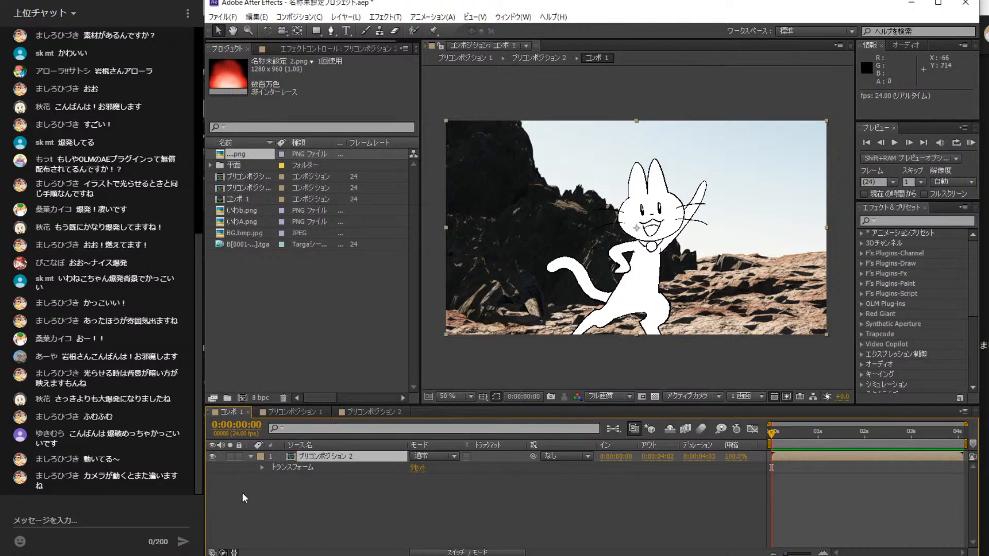
{"action": "left_click", "coordinate": [261, 468]}
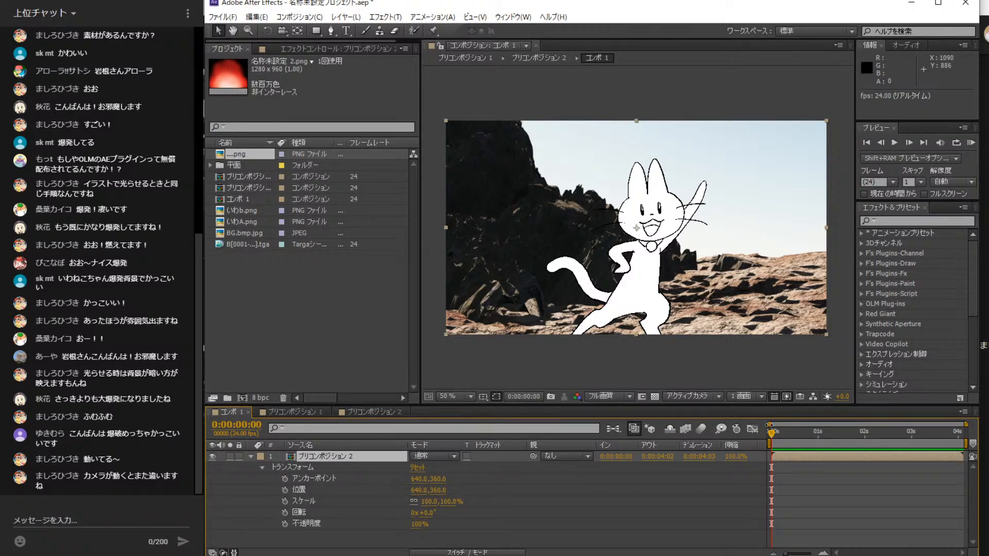
{"action": "left_click_drag", "start_coordinate": [792, 430], "coordinate": [823, 433]}
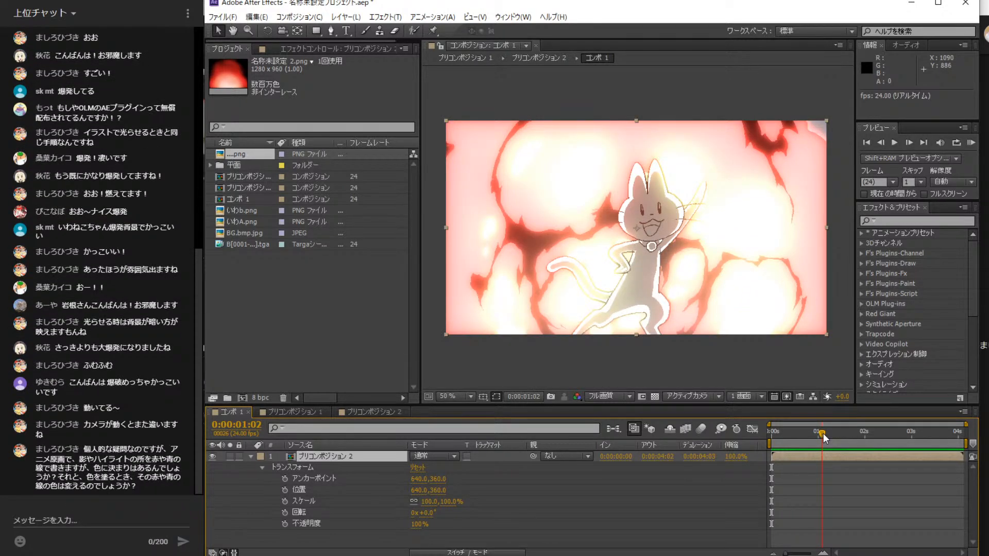
{"action": "left_click_drag", "start_coordinate": [823, 432], "coordinate": [818, 433]}
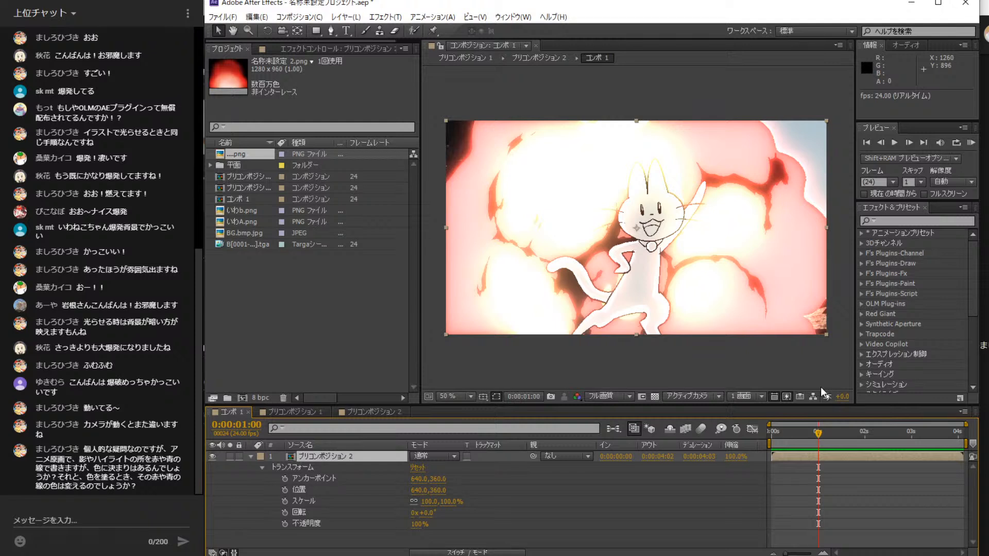
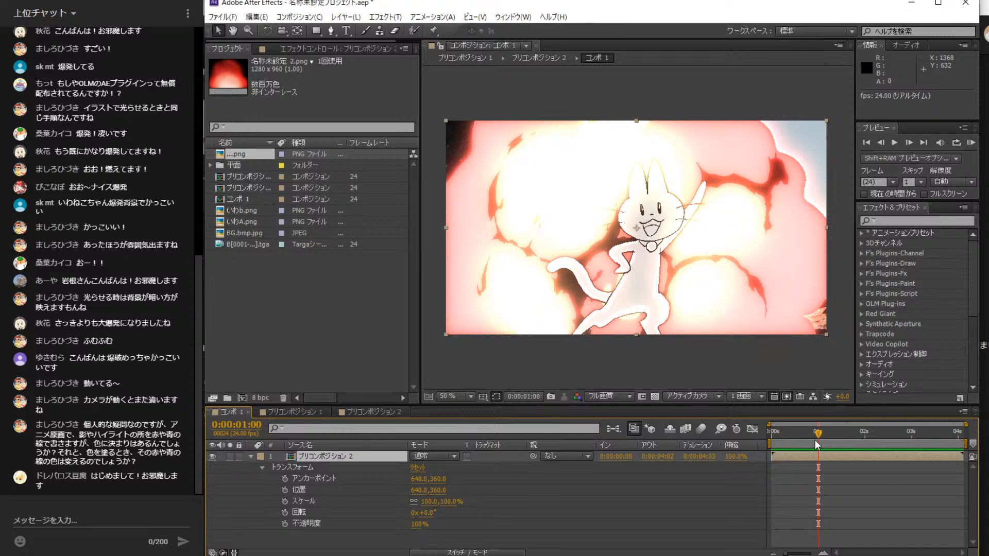
{"action": "left_click_drag", "start_coordinate": [817, 435], "coordinate": [820, 431]}
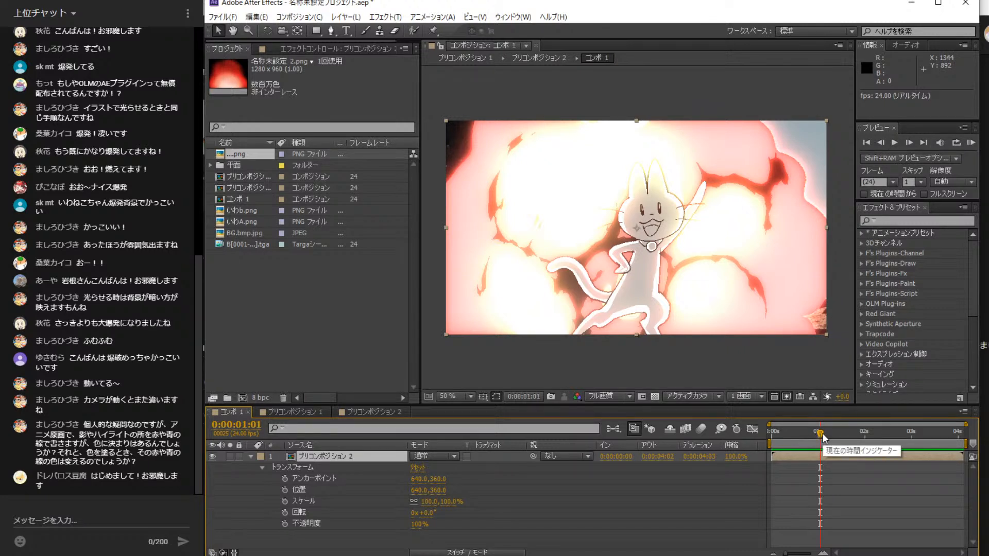
{"action": "left_click_drag", "start_coordinate": [822, 433], "coordinate": [821, 437]}
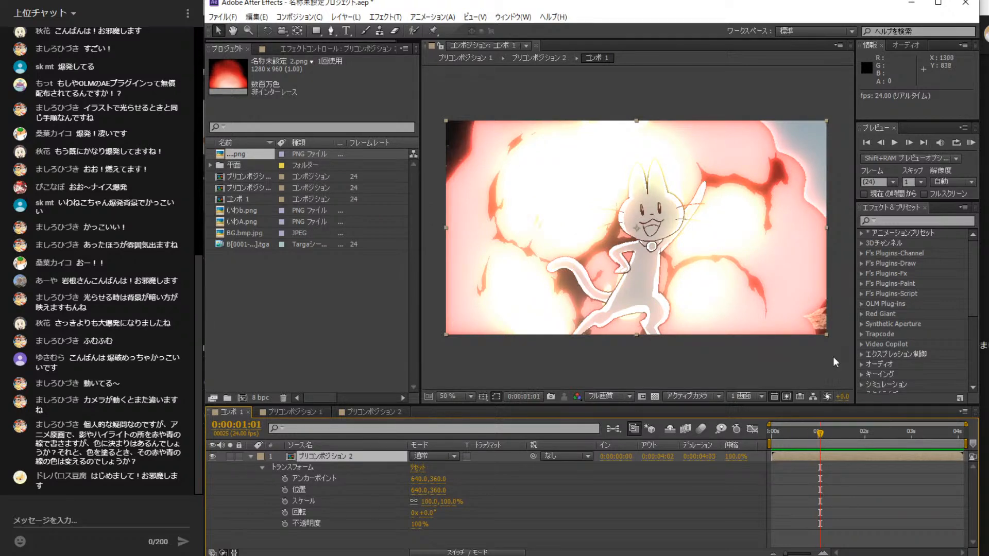
- Step back to 0:00:00:22, just before the explosion, and add scale and position keyframes to プリコンポジション 2
{"action": "left_click", "coordinate": [882, 141]}
{"action": "left_click", "coordinate": [882, 142]}
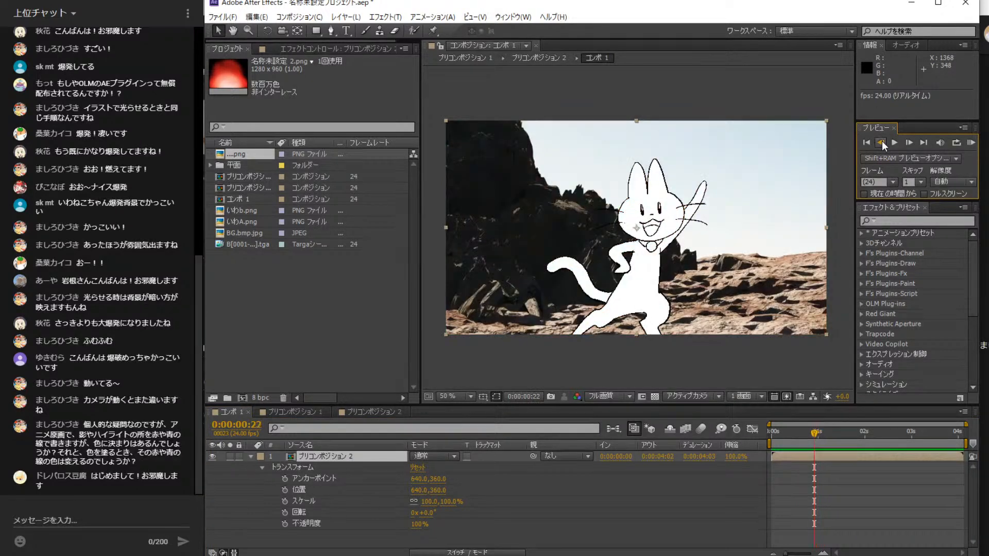
{"action": "left_click", "coordinate": [910, 141]}
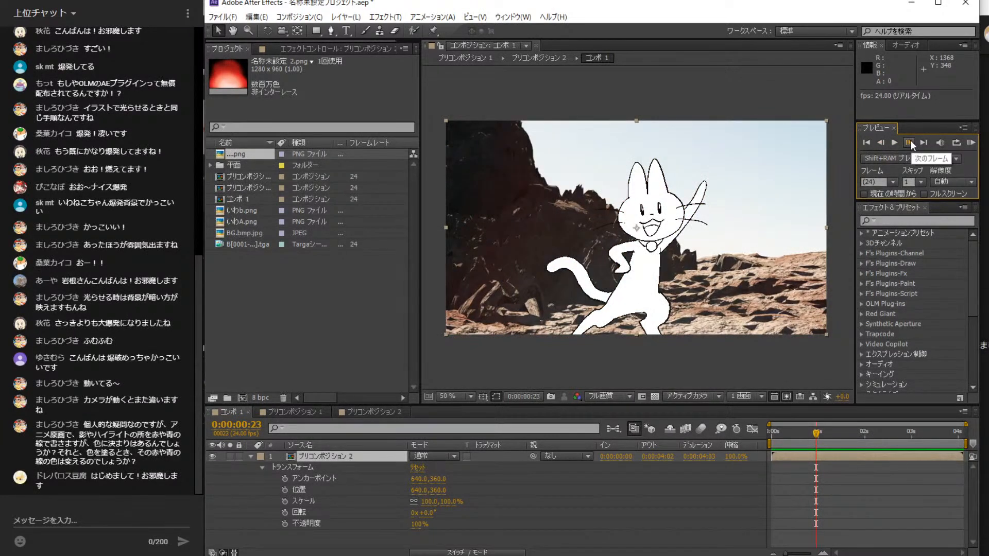
{"action": "left_click", "coordinate": [910, 141]}
{"action": "left_click", "coordinate": [883, 142]}
{"action": "left_click", "coordinate": [882, 142]}
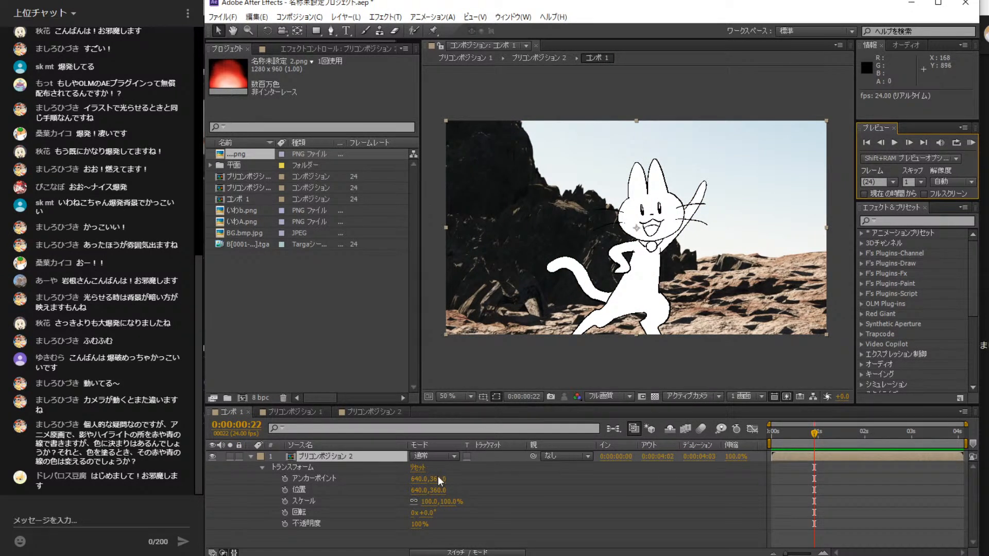
{"action": "left_click", "coordinate": [284, 501]}
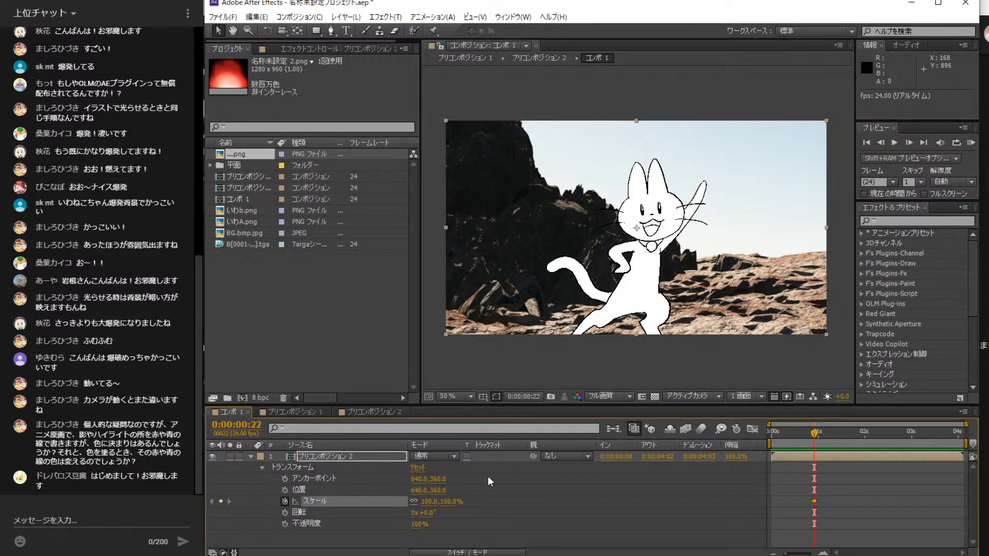
{"action": "left_click", "coordinate": [285, 491]}
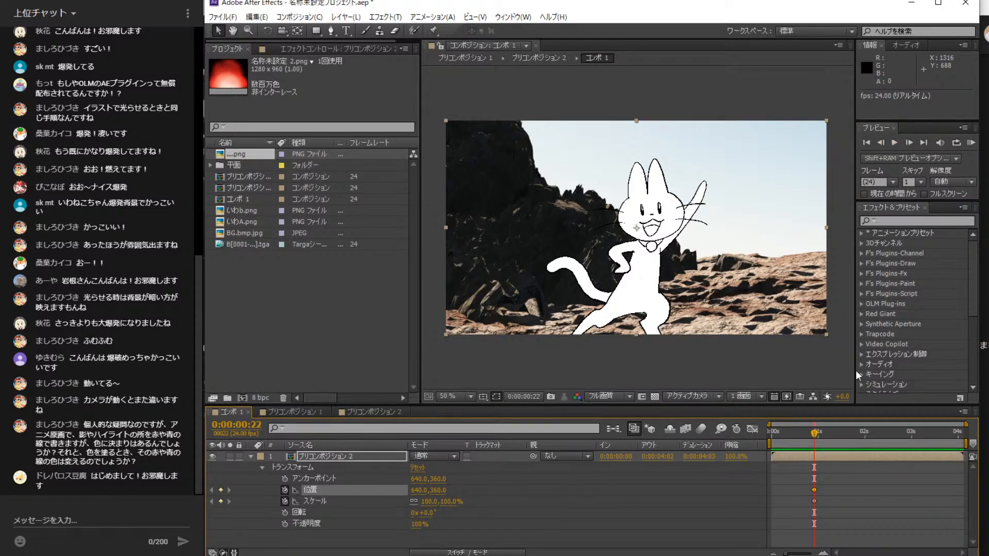
- Advance to 0:00:01:00 and set the scale of プリコンポジション 2 to 118%
{"action": "left_click", "coordinate": [909, 142]}
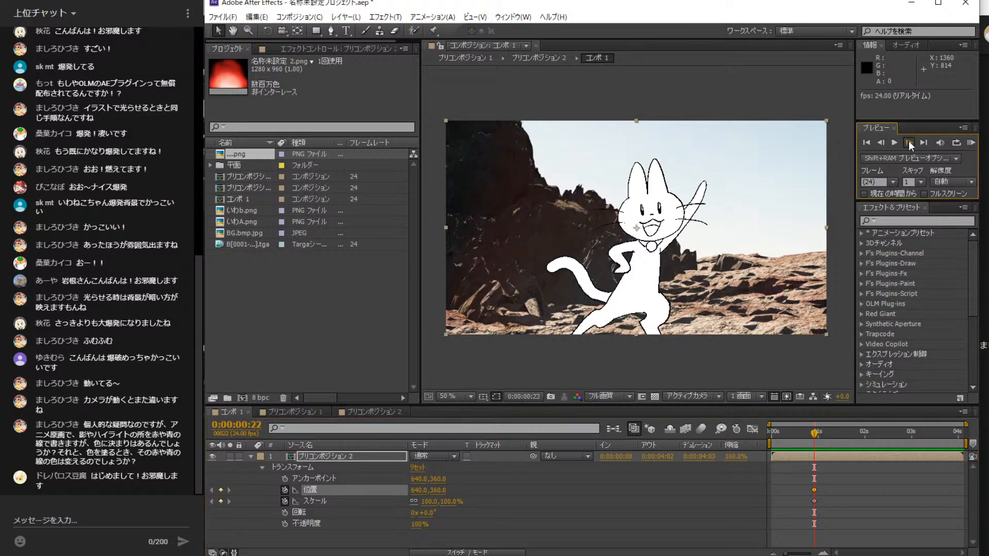
{"action": "left_click", "coordinate": [909, 140]}
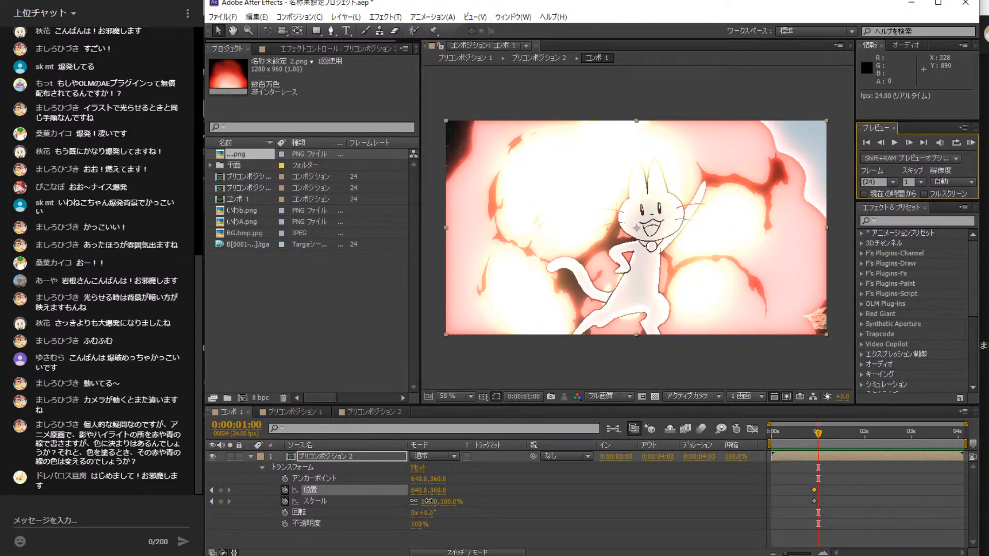
{"action": "left_click_drag", "start_coordinate": [429, 501], "coordinate": [441, 502]}
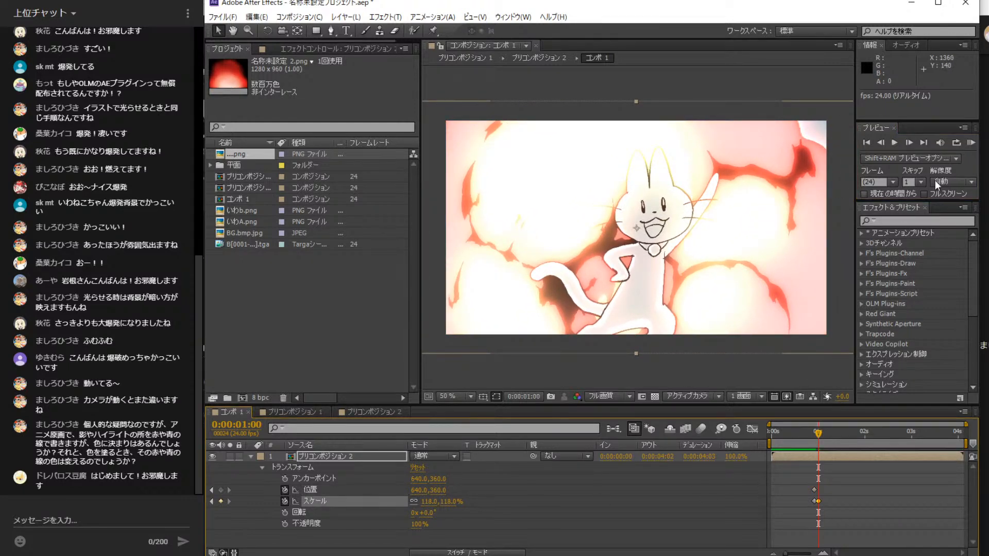
- Go to the final frame and set the scale of プリコンポジション 2 to 100%
{"action": "left_click", "coordinate": [927, 139]}
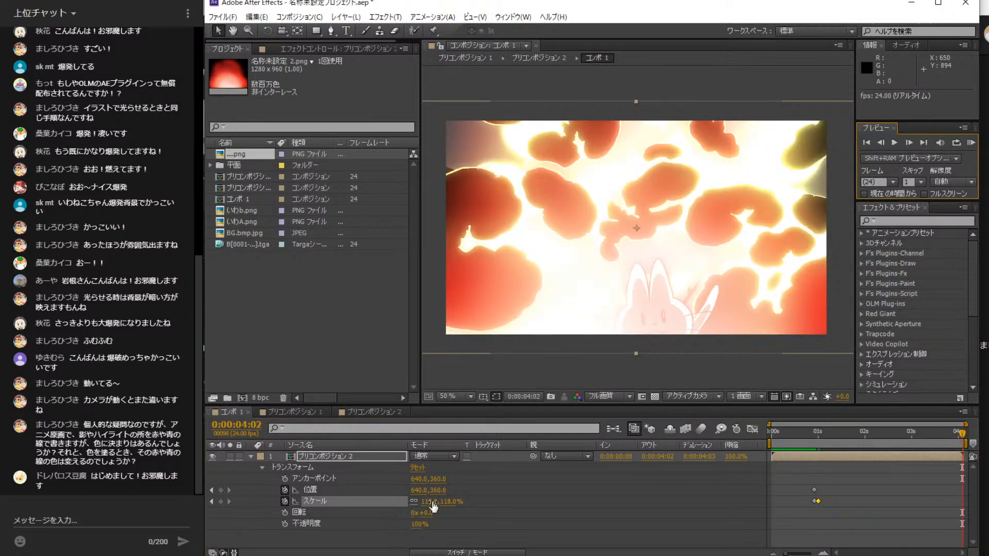
{"action": "left_click", "coordinate": [433, 502]}
{"action": "type", "text": "100"}
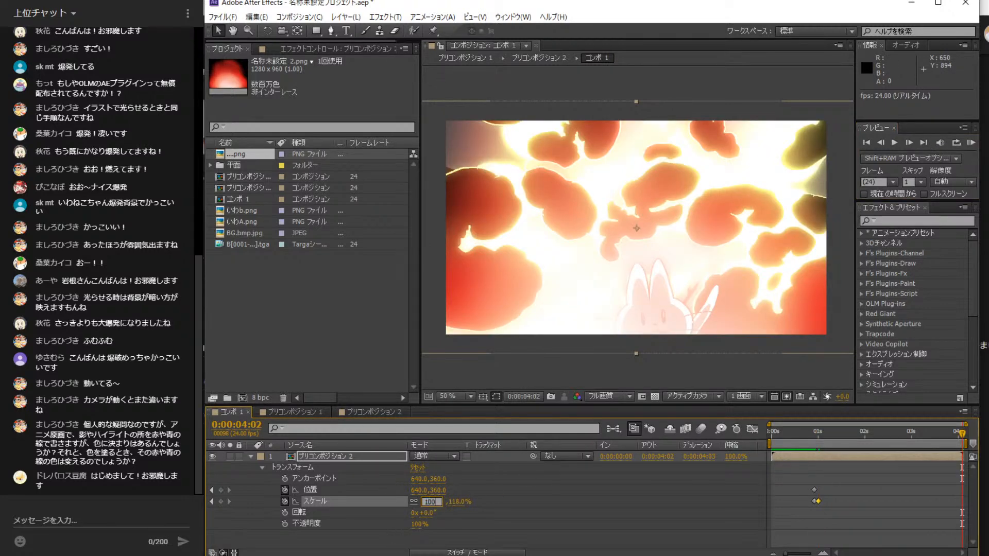
{"action": "key", "text": "Return"}
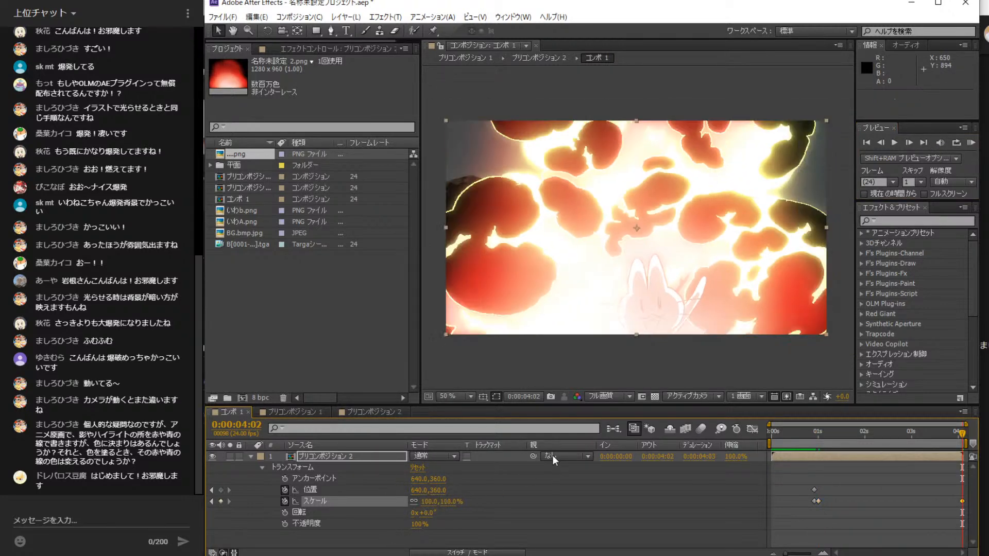
- Preview the scale animation of コンポ 1 from the start and return to the first frame
{"action": "left_click", "coordinate": [866, 144]}
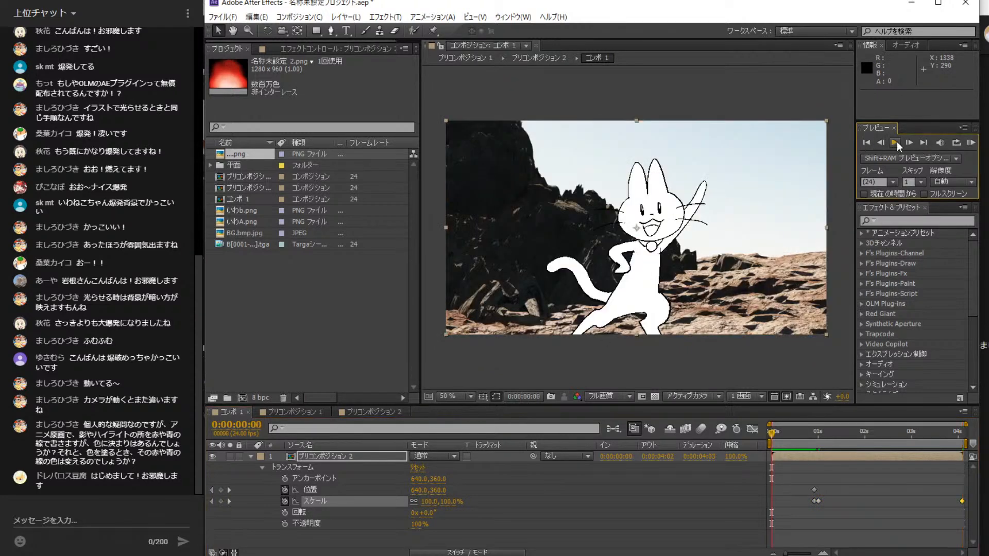
{"action": "left_click", "coordinate": [896, 142]}
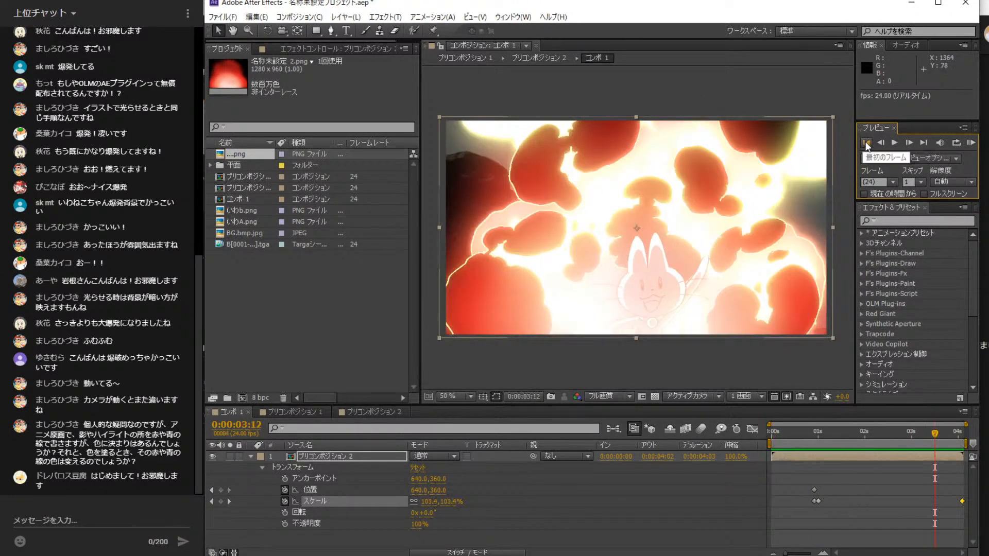
{"action": "left_click", "coordinate": [867, 143]}
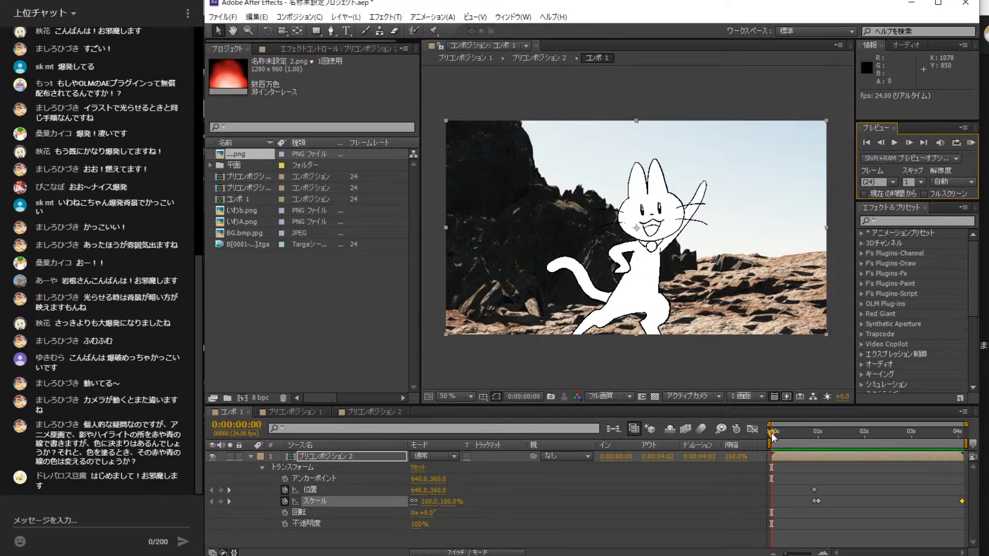
- Start a screen shake by moving プリコンポジション 2 to position 742, 416 at 0:00:01:00 and to 568, 318 two frames on
{"action": "left_click_drag", "start_coordinate": [771, 433], "coordinate": [802, 438]}
{"action": "left_click_drag", "start_coordinate": [812, 436], "coordinate": [817, 437]}
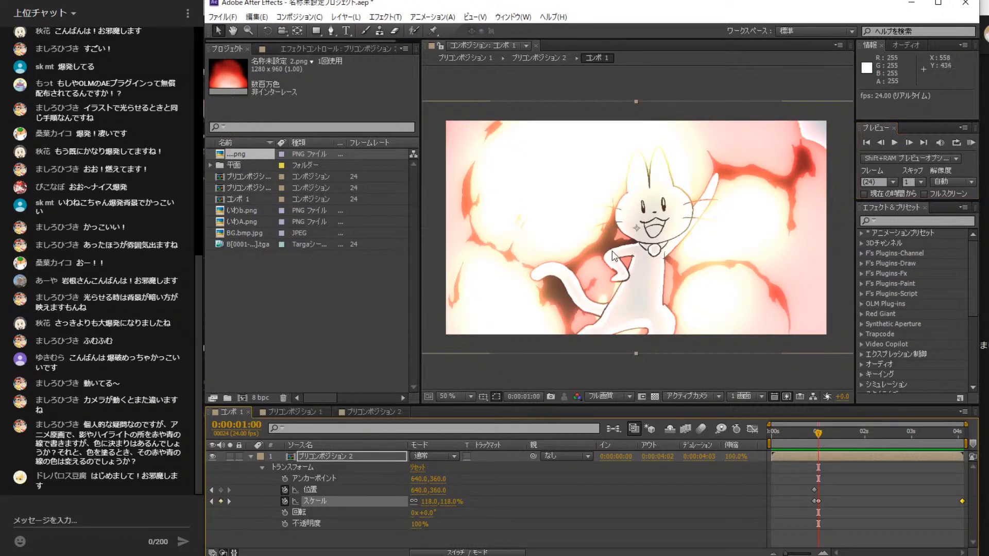
{"action": "left_click_drag", "start_coordinate": [581, 244], "coordinate": [601, 251]}
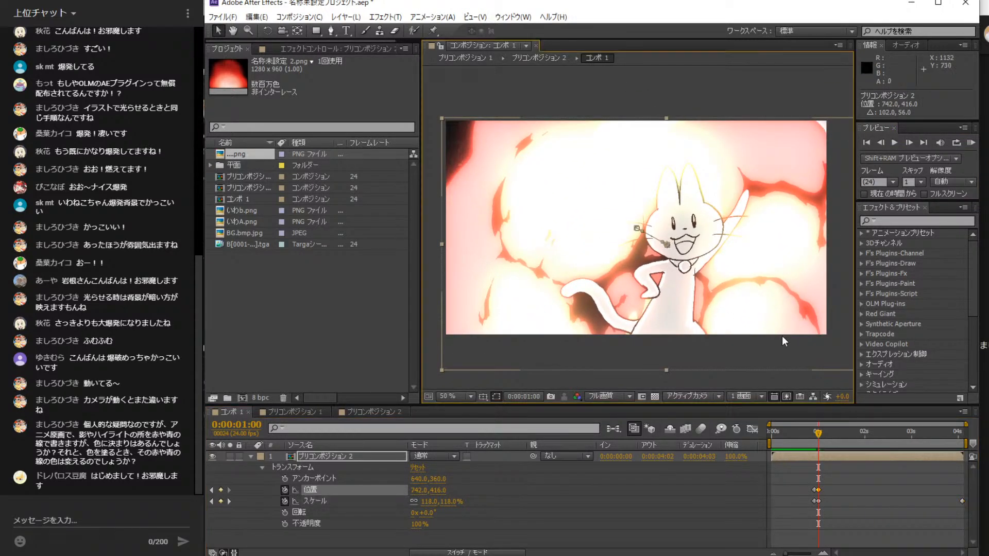
{"action": "left_click", "coordinate": [909, 141]}
{"action": "left_click", "coordinate": [906, 144]}
{"action": "left_click_drag", "start_coordinate": [706, 257], "coordinate": [661, 231]}
- Continue the shake by moving the layer to 564, 398 around 0:00:01:04 and to 724, 344 at 0:00:01:07
{"action": "left_click", "coordinate": [906, 143]}
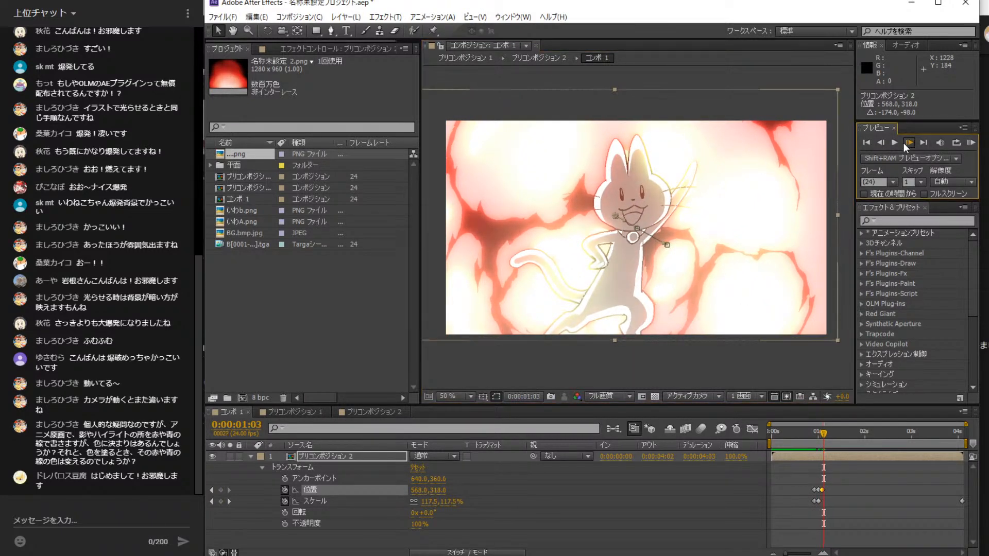
{"action": "left_click", "coordinate": [907, 143]}
{"action": "left_click_drag", "start_coordinate": [717, 267], "coordinate": [716, 288]}
{"action": "left_click", "coordinate": [909, 143]}
{"action": "left_click", "coordinate": [909, 143]}
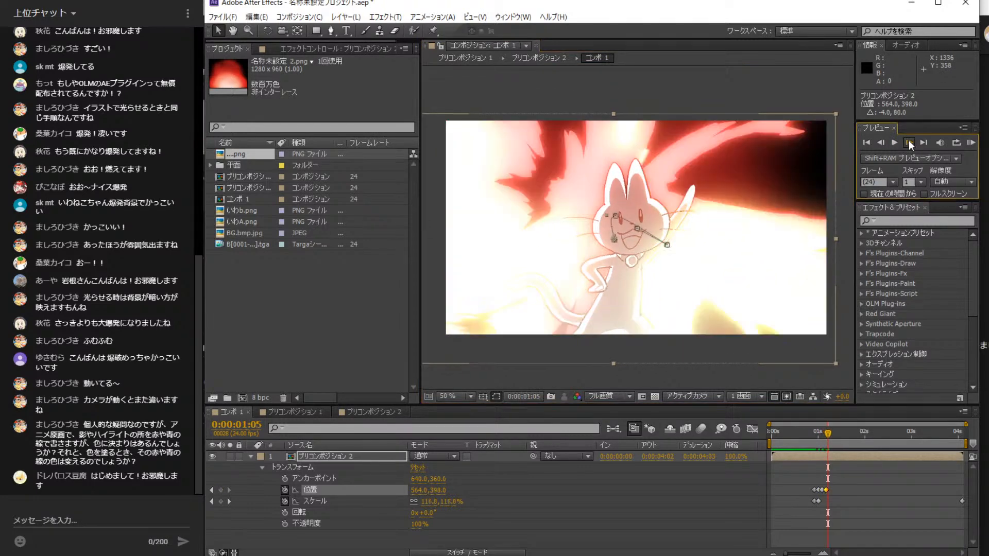
{"action": "left_click", "coordinate": [908, 142]}
{"action": "left_click_drag", "start_coordinate": [650, 205], "coordinate": [697, 187]}
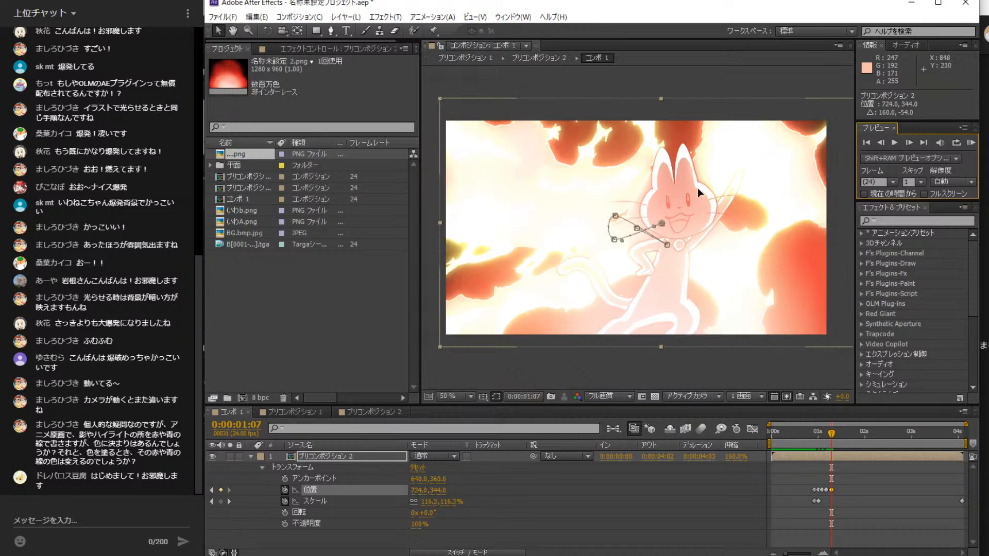
- Add shake keyframes by moving the layer to 556, 374 at 0:00:01:10 and to 708, 312 at 0:00:01:13
{"action": "left_click", "coordinate": [906, 142]}
{"action": "left_click", "coordinate": [907, 142]}
{"action": "left_click", "coordinate": [906, 143]}
{"action": "left_click_drag", "start_coordinate": [741, 192], "coordinate": [697, 195]}
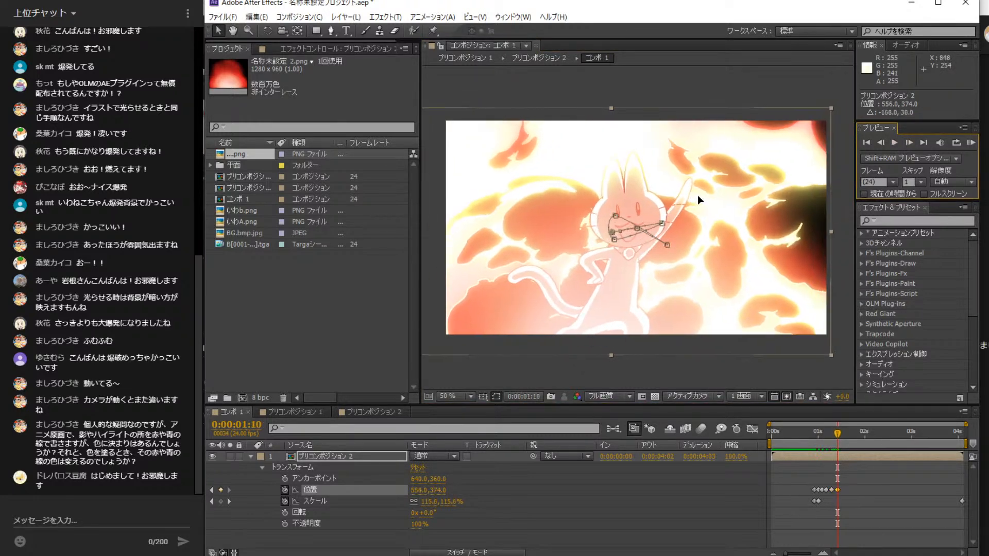
{"action": "left_click", "coordinate": [910, 144]}
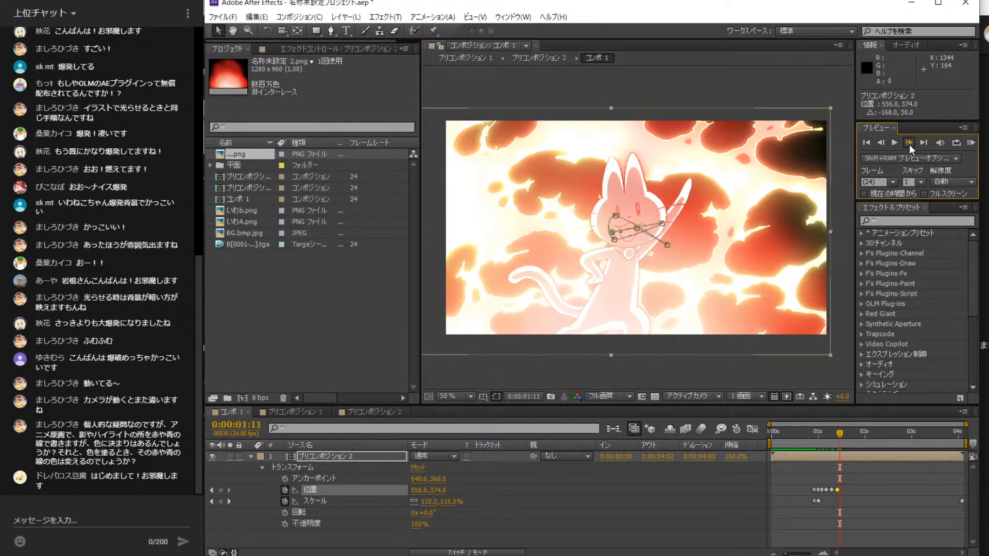
{"action": "left_click", "coordinate": [909, 144]}
{"action": "left_click", "coordinate": [903, 141]}
{"action": "left_click_drag", "start_coordinate": [661, 213], "coordinate": [699, 194]}
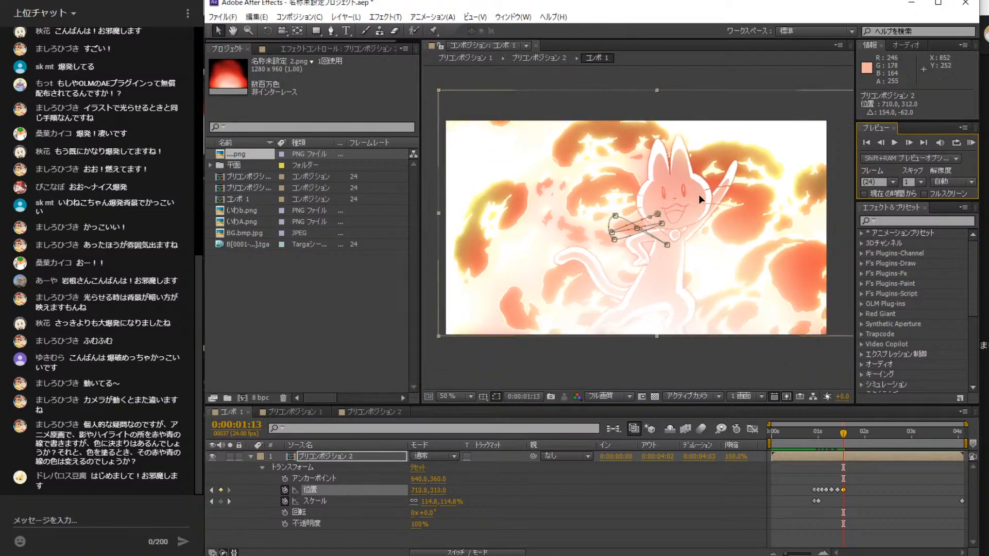
- Move the layer to position 698, 390 at 0:00:01:15 and to 658, 334 at 0:00:01:21
{"action": "left_click", "coordinate": [906, 141]}
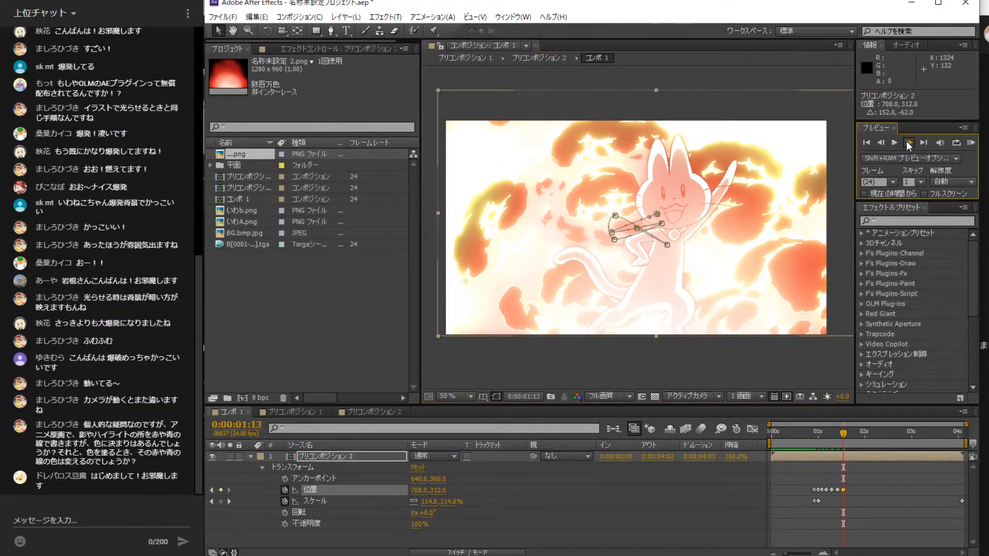
{"action": "left_click", "coordinate": [907, 141]}
{"action": "left_click_drag", "start_coordinate": [715, 192], "coordinate": [710, 219]}
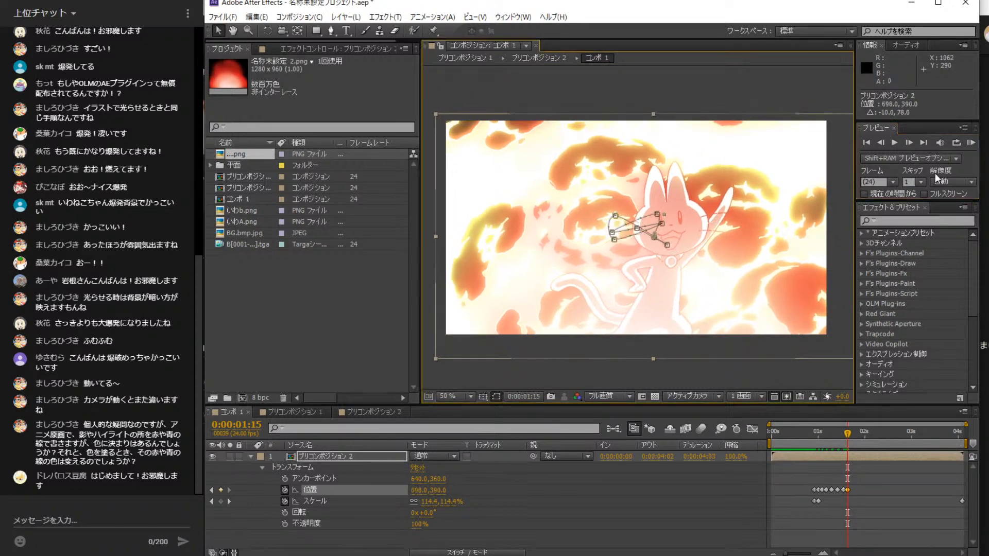
{"action": "left_click", "coordinate": [906, 142]}
{"action": "left_click", "coordinate": [906, 142]}
{"action": "left_click", "coordinate": [906, 142]}
{"action": "left_click", "coordinate": [904, 141]}
{"action": "left_click", "coordinate": [904, 141]}
{"action": "left_click", "coordinate": [904, 141]}
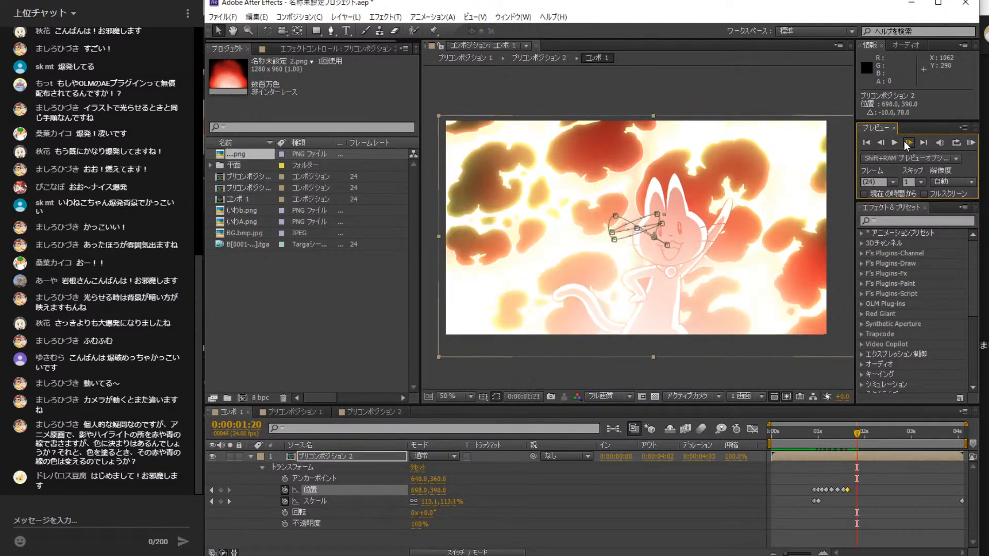
{"action": "left_click_drag", "start_coordinate": [755, 254], "coordinate": [744, 239]}
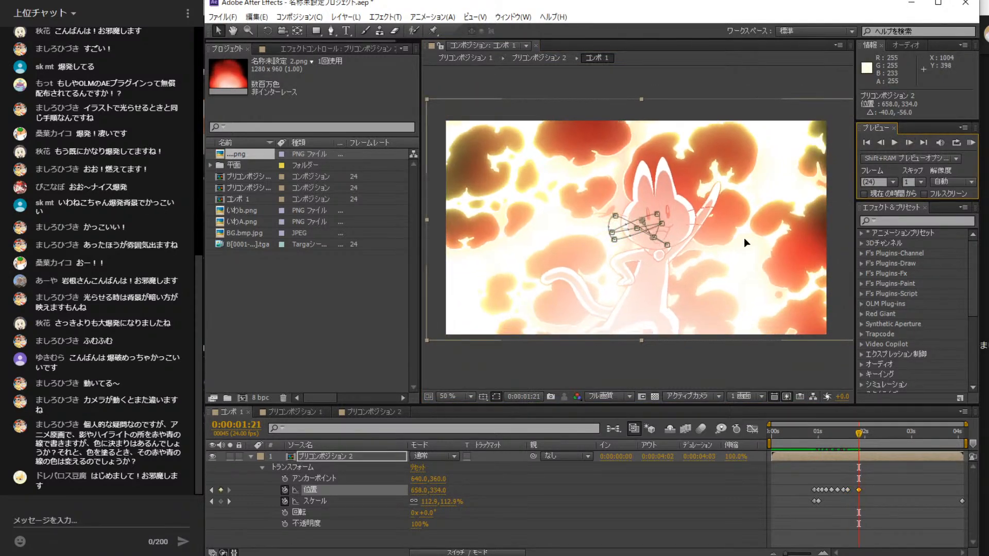
- Advance to 0:00:02:02 and move the layer to position 584, 368
{"action": "left_click", "coordinate": [913, 141]}
{"action": "left_click", "coordinate": [913, 141]}
{"action": "left_click", "coordinate": [913, 141]}
{"action": "left_click", "coordinate": [913, 140]}
{"action": "left_click", "coordinate": [910, 138]}
{"action": "left_click_drag", "start_coordinate": [771, 224], "coordinate": [751, 233]}
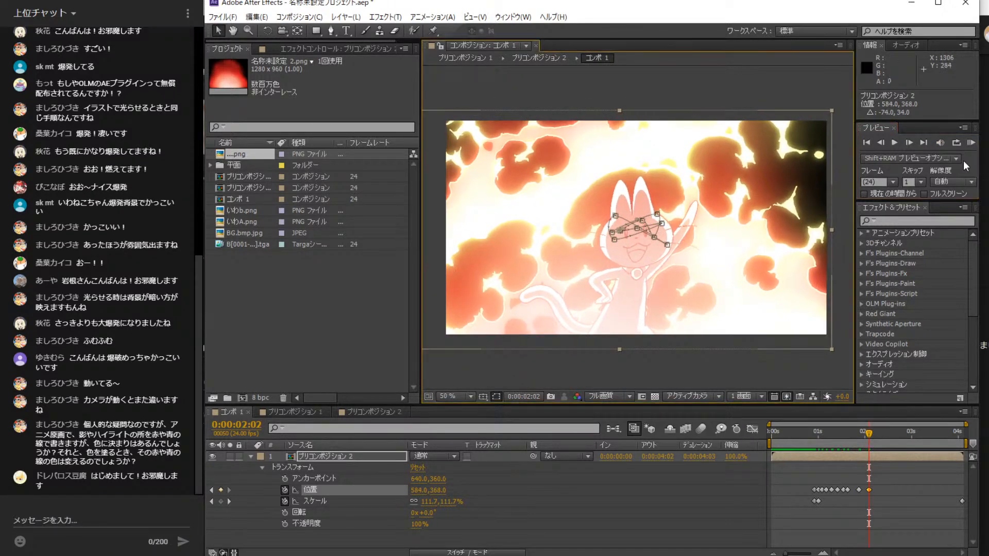
- Advance to 0:00:02:10 and move the layer to position 694, 380
{"action": "left_click", "coordinate": [908, 143]}
{"action": "left_click", "coordinate": [908, 142]}
{"action": "left_click", "coordinate": [908, 142]}
{"action": "left_click", "coordinate": [907, 142]}
{"action": "left_click", "coordinate": [908, 142]}
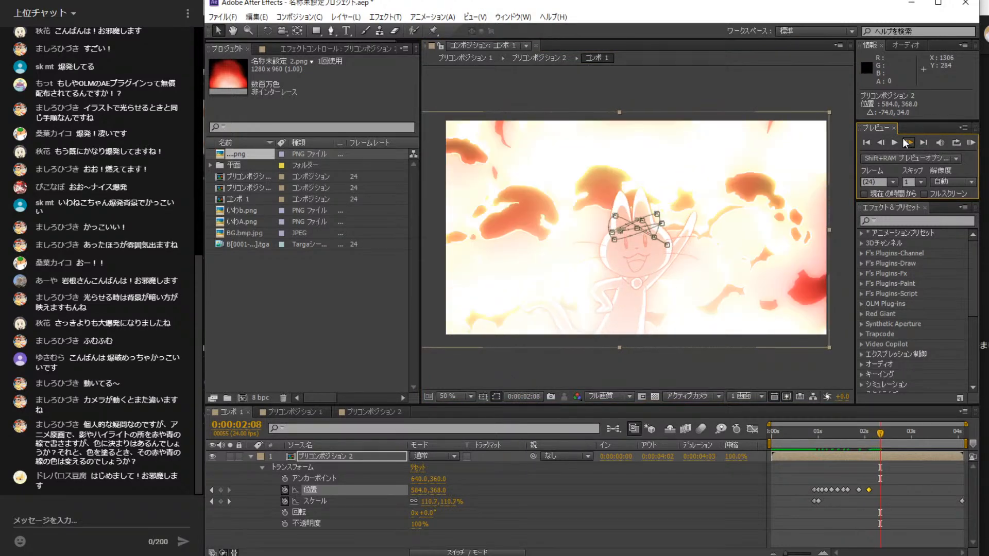
{"action": "left_click", "coordinate": [907, 143]}
{"action": "left_click", "coordinate": [907, 142]}
{"action": "left_click", "coordinate": [907, 143]}
{"action": "left_click_drag", "start_coordinate": [673, 180], "coordinate": [701, 183]}
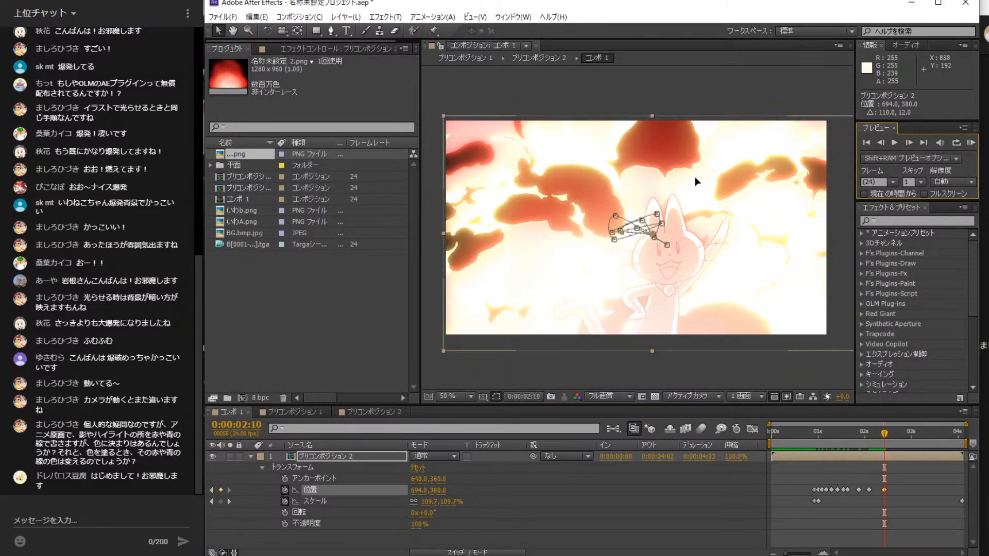
- Advance to 0:00:02:18 and shift the layer slightly up and to the left for another shake keyframe
{"action": "left_click", "coordinate": [908, 143]}
{"action": "left_click", "coordinate": [909, 143]}
{"action": "left_click", "coordinate": [908, 143]}
{"action": "left_click", "coordinate": [909, 143]}
{"action": "left_click", "coordinate": [908, 142]}
{"action": "left_click", "coordinate": [908, 143]}
{"action": "left_click", "coordinate": [908, 143]}
{"action": "left_click", "coordinate": [908, 143]}
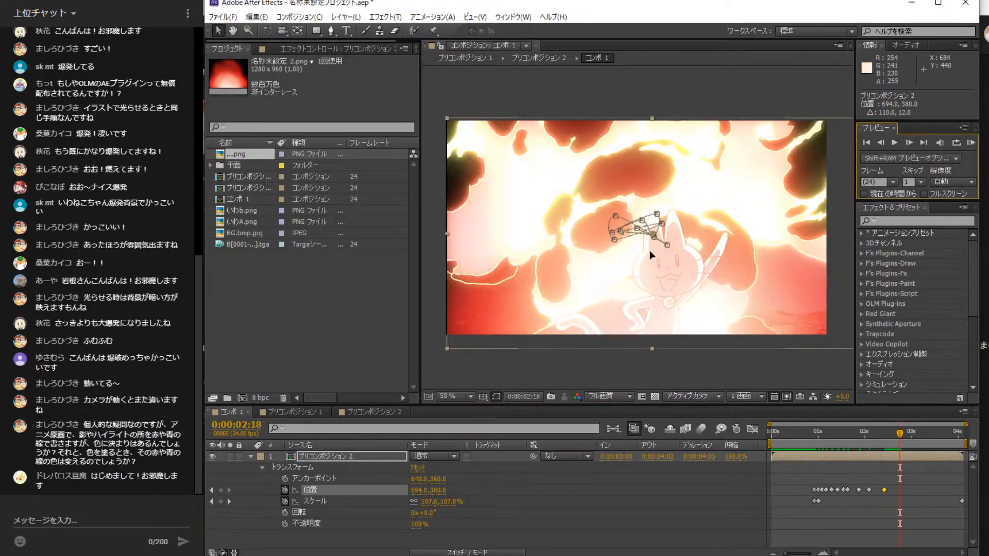
{"action": "mouse_move", "coordinate": [635, 255]}
{"action": "left_mouse_down"}
{"action": "mouse_move", "coordinate": [495, 248]}
{"action": "mouse_move", "coordinate": [670, 239]}
{"action": "mouse_move", "coordinate": [622, 243]}
{"action": "left_mouse_up"}
- Advance to just after the three-second mark and nudge the layer slightly to the right for a weaker shake
{"action": "left_click", "coordinate": [909, 143]}
{"action": "left_click", "coordinate": [909, 143]}
{"action": "left_click", "coordinate": [909, 143]}
{"action": "left_click", "coordinate": [909, 142]}
{"action": "left_click", "coordinate": [909, 143]}
{"action": "left_click_drag", "start_coordinate": [909, 429], "coordinate": [917, 431]}
{"action": "left_click_drag", "start_coordinate": [744, 265], "coordinate": [759, 267]}
- Fade out the shake by moving the layer to 632, 360 at 0:00:03:14 and to 642, 362 at 0:00:03:20
{"action": "mouse_move", "coordinate": [920, 430]}
{"action": "left_mouse_down"}
{"action": "mouse_move", "coordinate": [943, 440]}
{"action": "mouse_move", "coordinate": [938, 433]}
{"action": "left_mouse_up"}
{"action": "left_click_drag", "start_coordinate": [745, 229], "coordinate": [736, 227]}
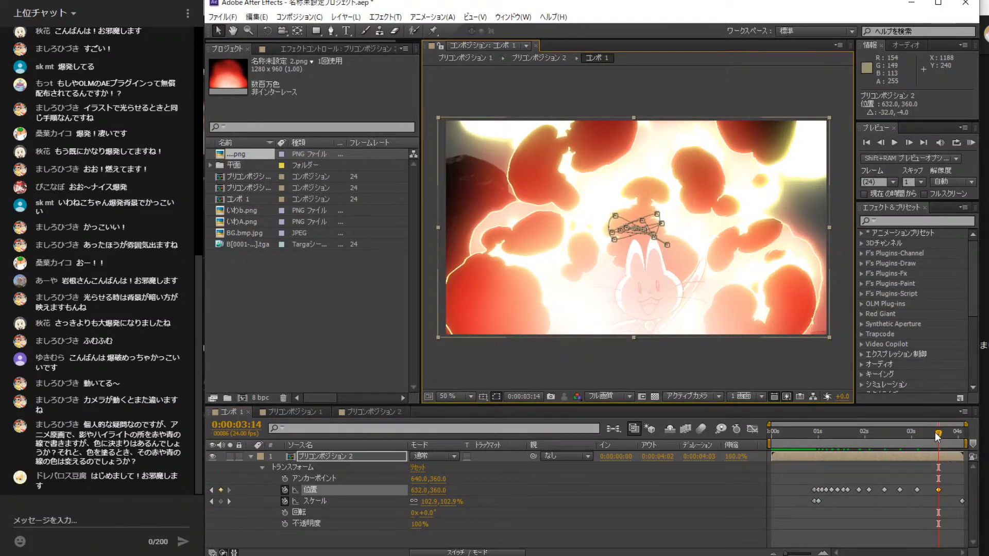
{"action": "left_click_drag", "start_coordinate": [937, 437], "coordinate": [949, 432]}
{"action": "left_click_drag", "start_coordinate": [748, 279], "coordinate": [750, 280]}
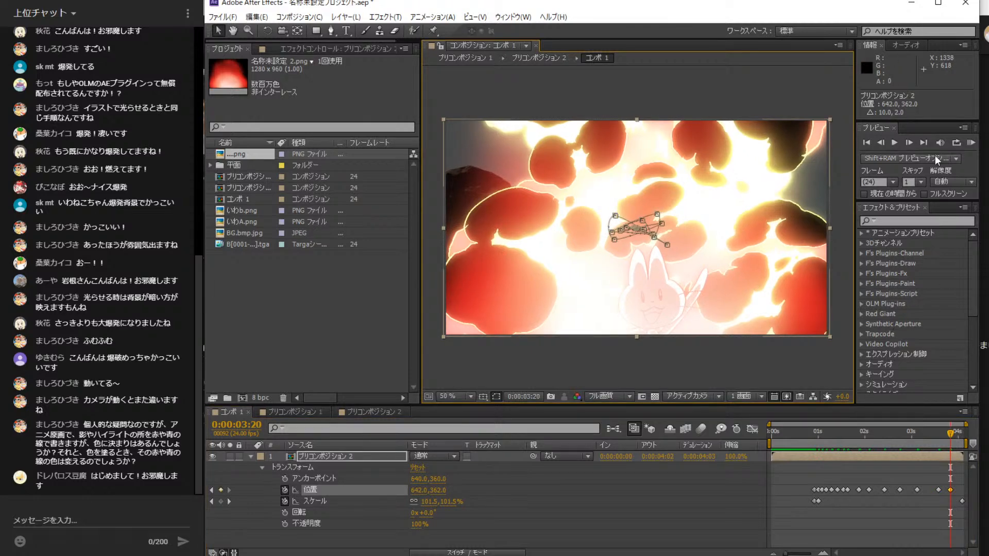
- Set the position of プリコンポジション 2 to 640, 360 at the final frame, 0:00:04:02
{"action": "left_click", "coordinate": [925, 143]}
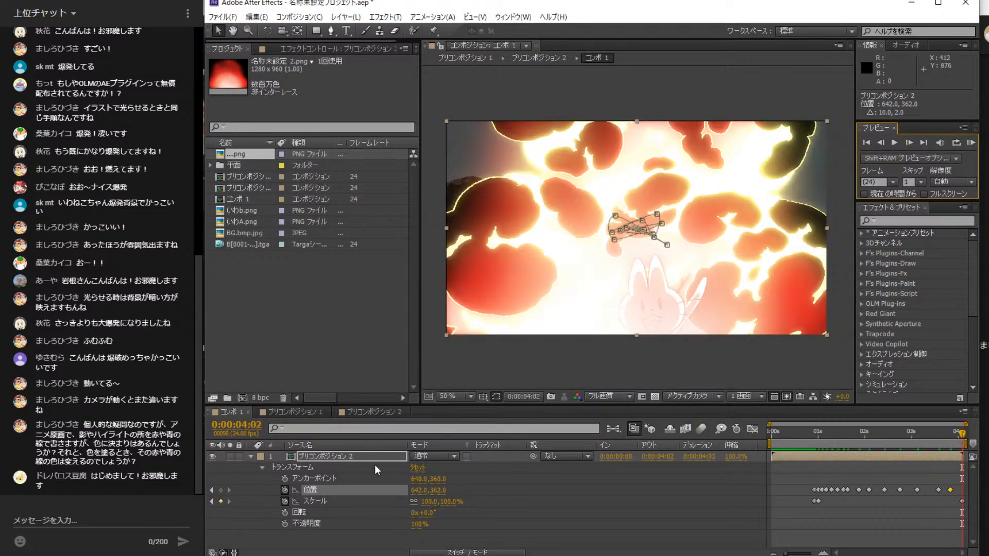
{"action": "left_click", "coordinate": [418, 490]}
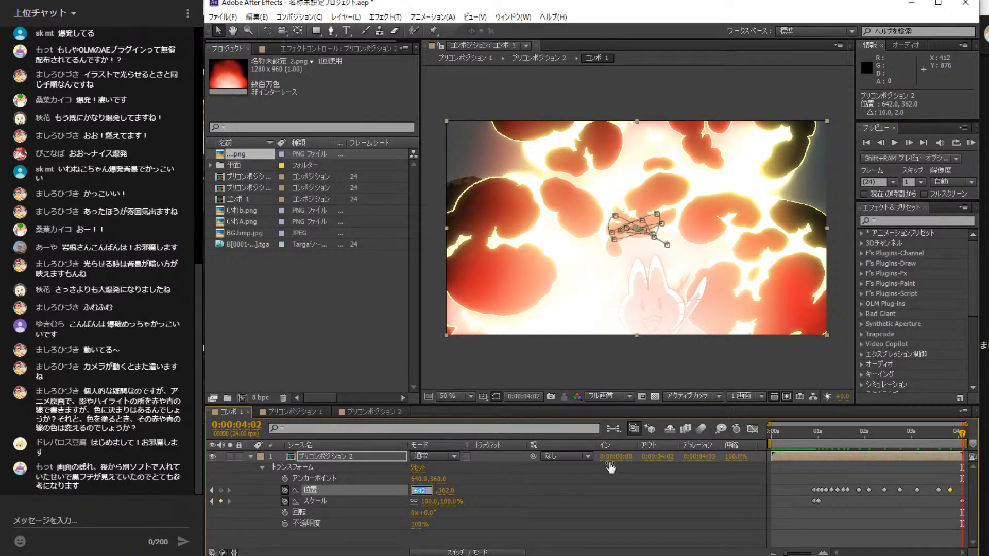
{"action": "type", "text": "6"}
{"action": "key", "text": "Return"}
{"action": "left_click", "coordinate": [440, 491]}
{"action": "type", "text": "360"}
{"action": "key", "text": "Return"}
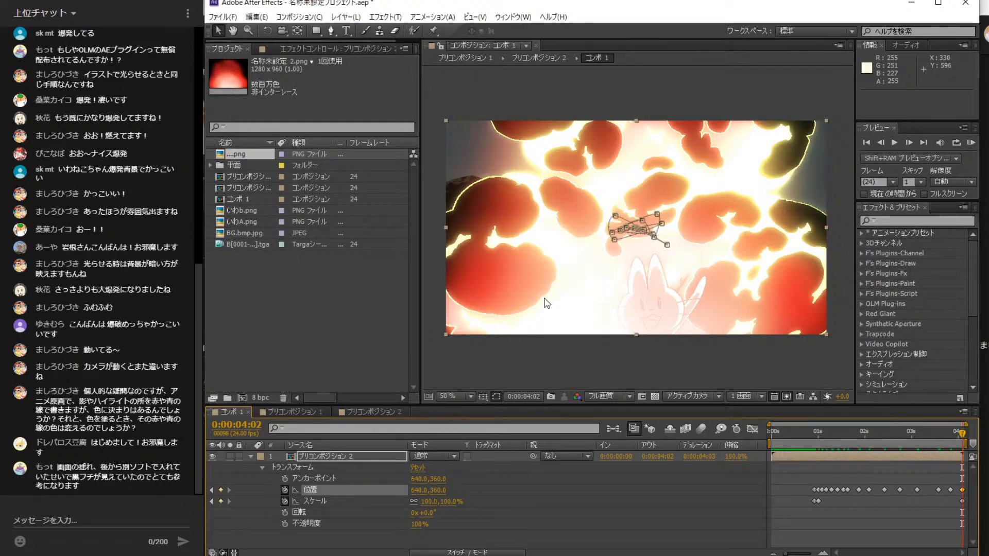
- Preview the screen shake in コンポ 1 from the first frame
{"action": "left_click", "coordinate": [870, 144]}
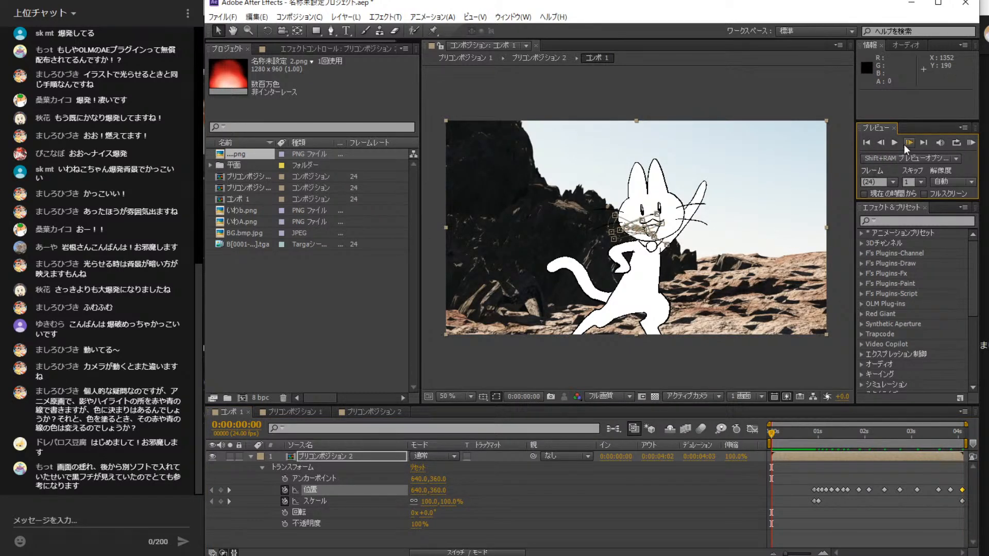
{"action": "left_click", "coordinate": [892, 143]}
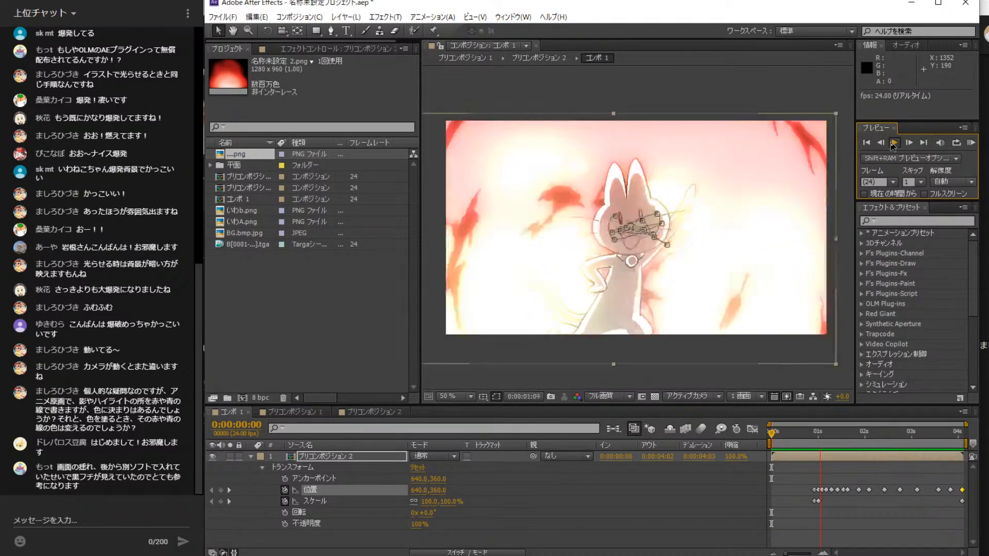
{"action": "left_click", "coordinate": [893, 145]}
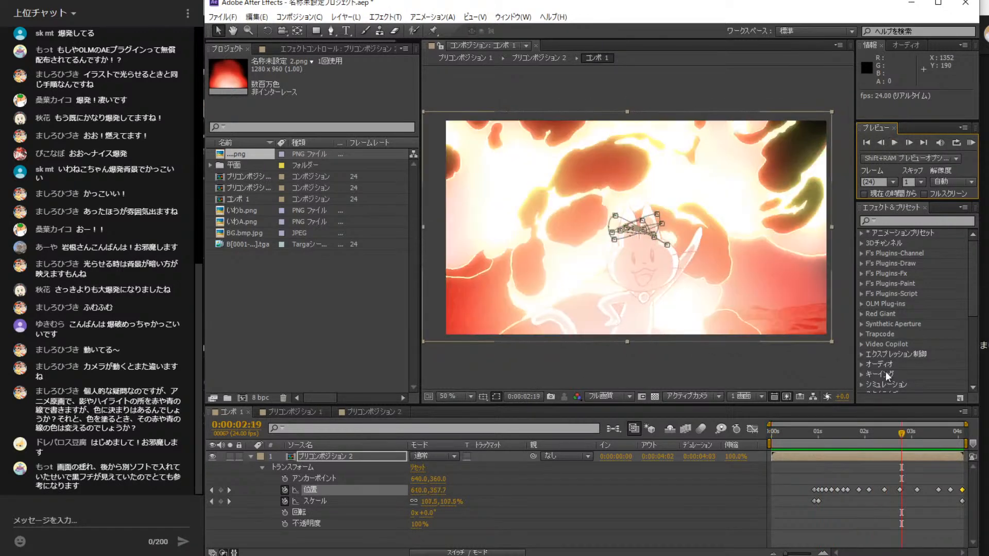
- Refine the shake by moving the layer to 688, 358 at 0:00:01:00 and to 599.1, 328.6 at 0:00:01:12
{"action": "left_click_drag", "start_coordinate": [910, 441], "coordinate": [820, 449]}
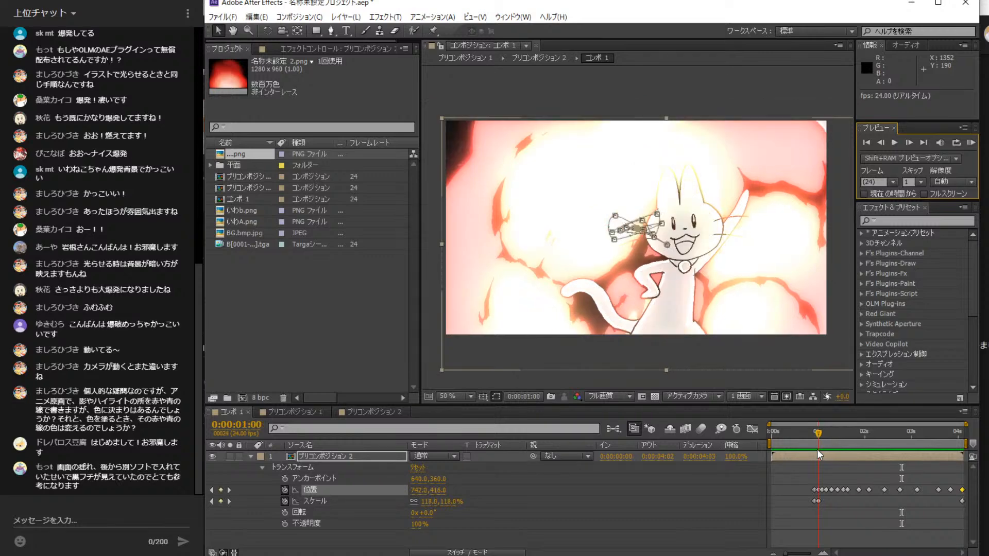
{"action": "left_click_drag", "start_coordinate": [664, 272], "coordinate": [650, 258]}
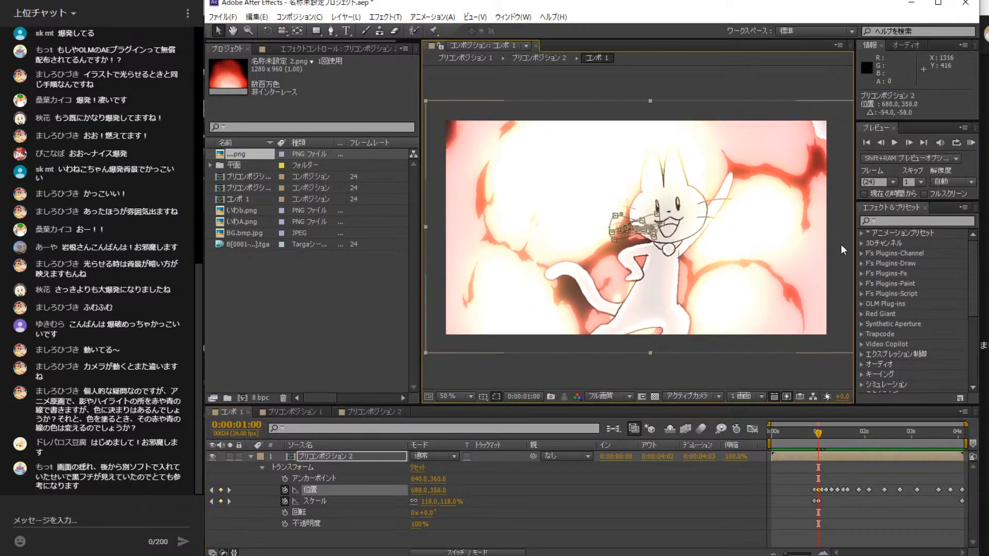
{"action": "left_click", "coordinate": [901, 141]}
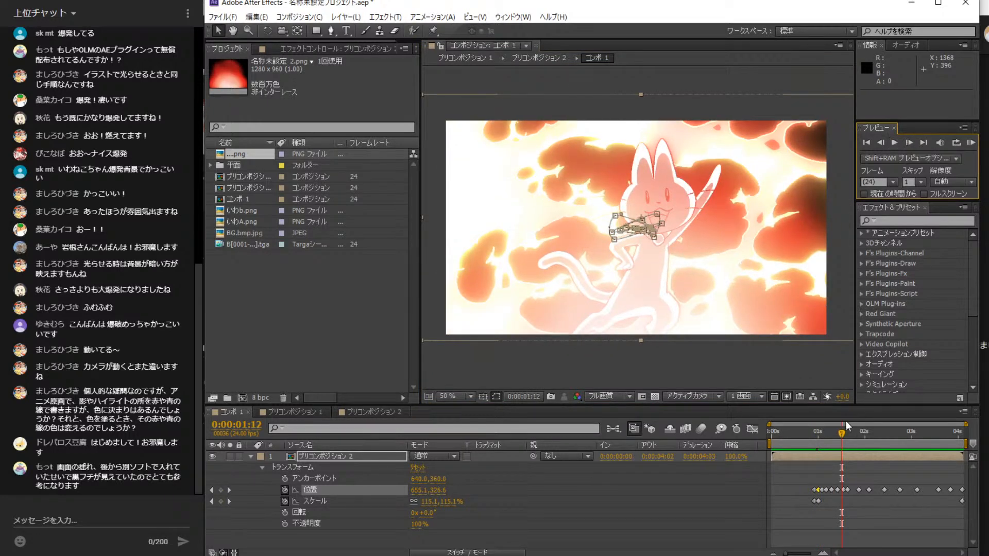
{"action": "left_click_drag", "start_coordinate": [685, 271], "coordinate": [669, 270]}
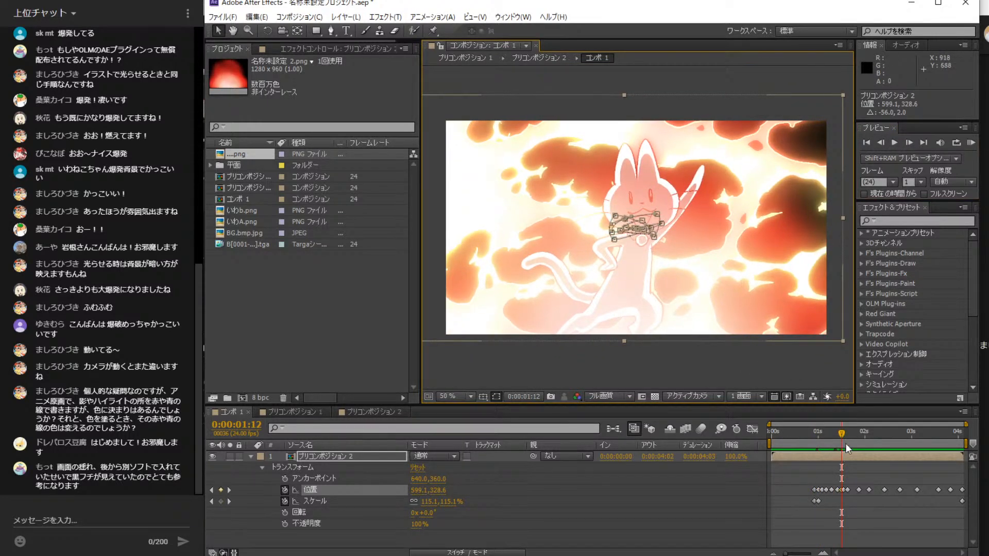
{"action": "left_click_drag", "start_coordinate": [842, 434], "coordinate": [819, 433]}
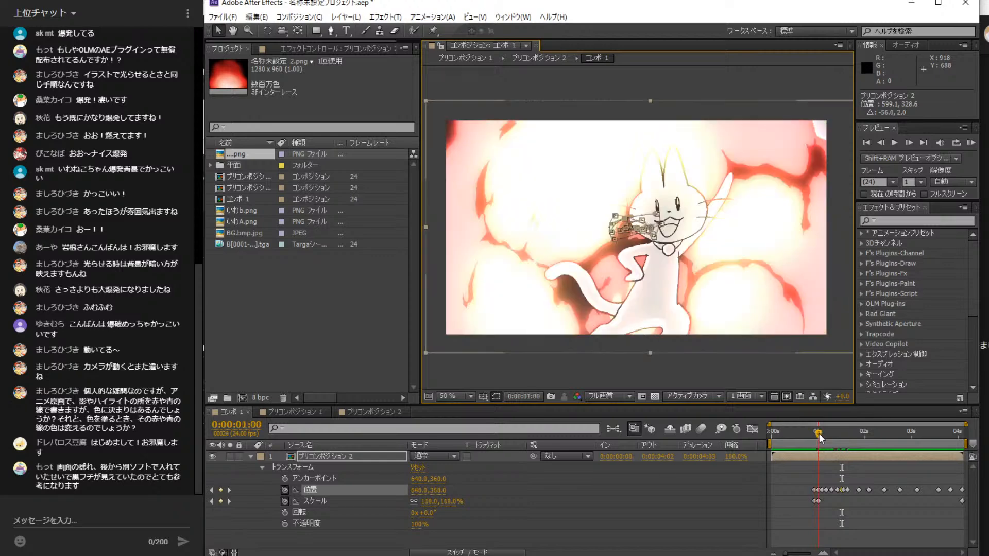
- Strengthen the shake by moving the layer to 702, 380 at 0:00:01:02 and to 588, 330 at 0:00:01:04
{"action": "left_click", "coordinate": [905, 142]}
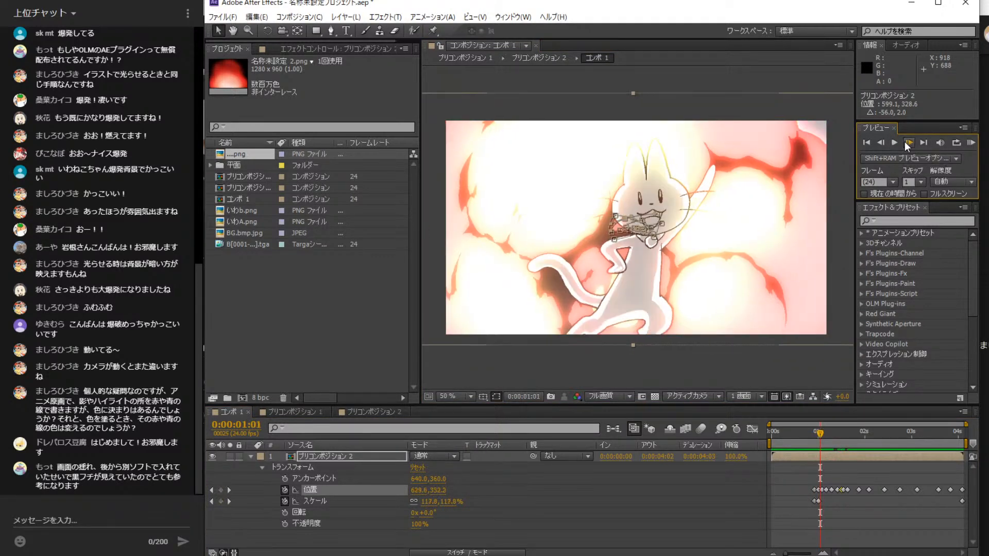
{"action": "left_click", "coordinate": [905, 141]}
{"action": "left_click_drag", "start_coordinate": [699, 233], "coordinate": [733, 250]}
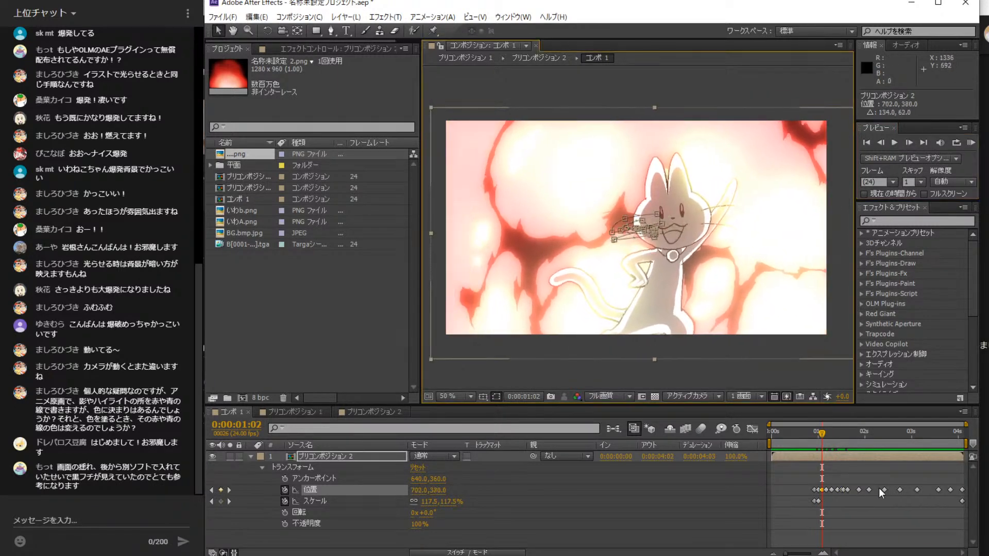
{"action": "left_click", "coordinate": [909, 142]}
{"action": "left_click_drag", "start_coordinate": [711, 199], "coordinate": [770, 143]}
{"action": "left_click", "coordinate": [905, 143]}
{"action": "left_click", "coordinate": [907, 143]}
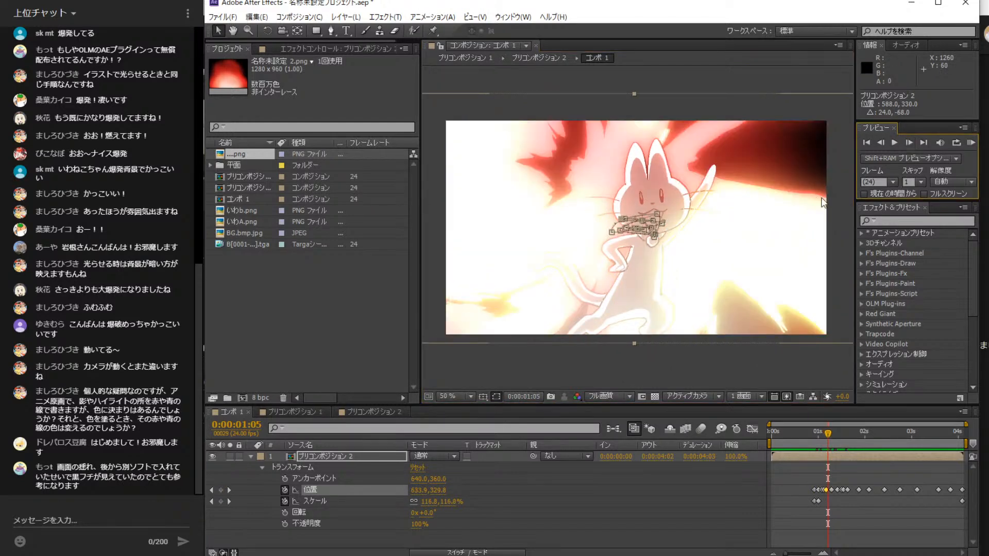
- Continue the shake by moving the layer to about 614, 356 at 0:00:01:05 and to 676, 346 at 0:00:01:07
{"action": "left_click_drag", "start_coordinate": [768, 225], "coordinate": [763, 227]}
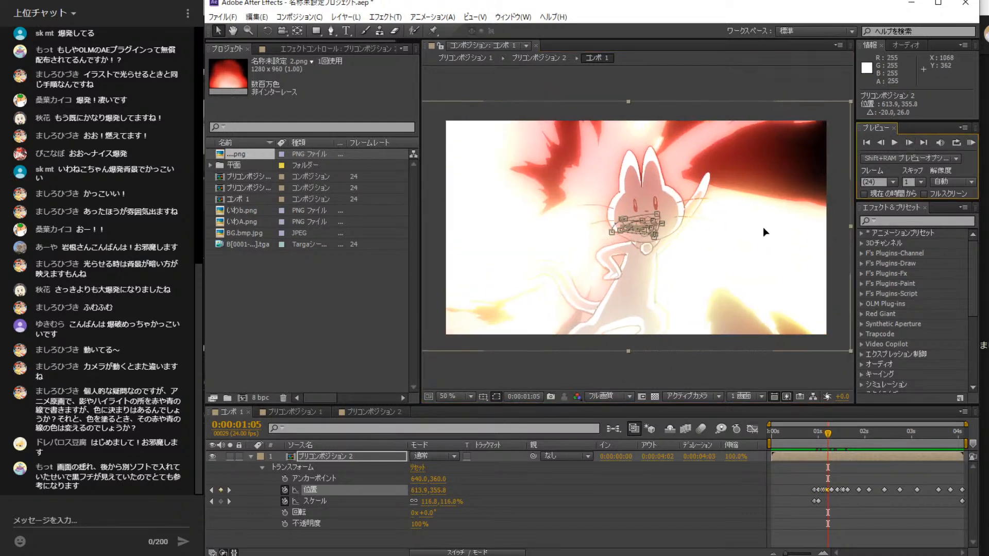
{"action": "left_click", "coordinate": [908, 143]}
{"action": "left_click_drag", "start_coordinate": [739, 249], "coordinate": [762, 236]}
{"action": "left_click", "coordinate": [905, 144]}
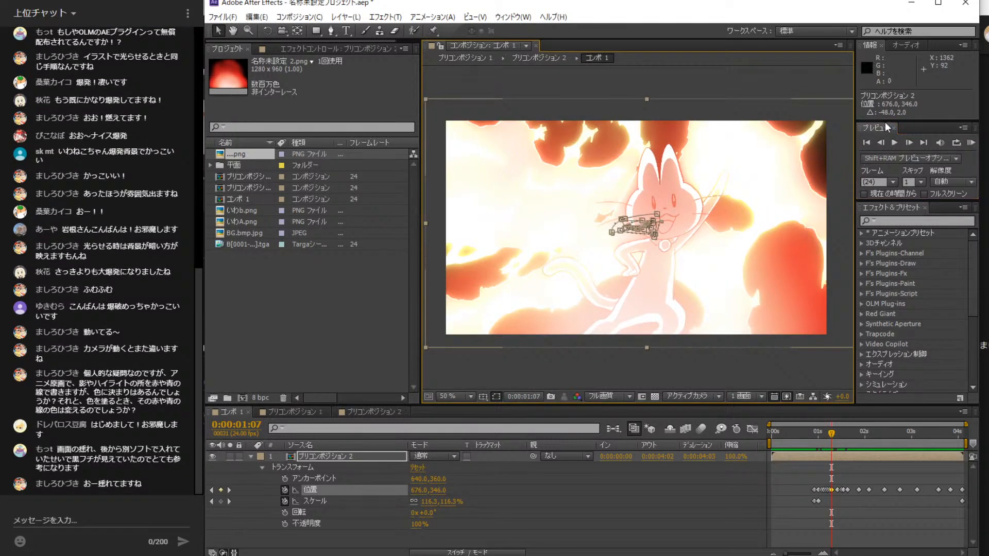
- Add sharp sideways jolts by moving the layer to about 707, 347 at 0:00:01:08 and to 561.8, 357.8 at 0:00:01:09
{"action": "left_click", "coordinate": [905, 142]}
{"action": "left_click_drag", "start_coordinate": [660, 182], "coordinate": [681, 178]}
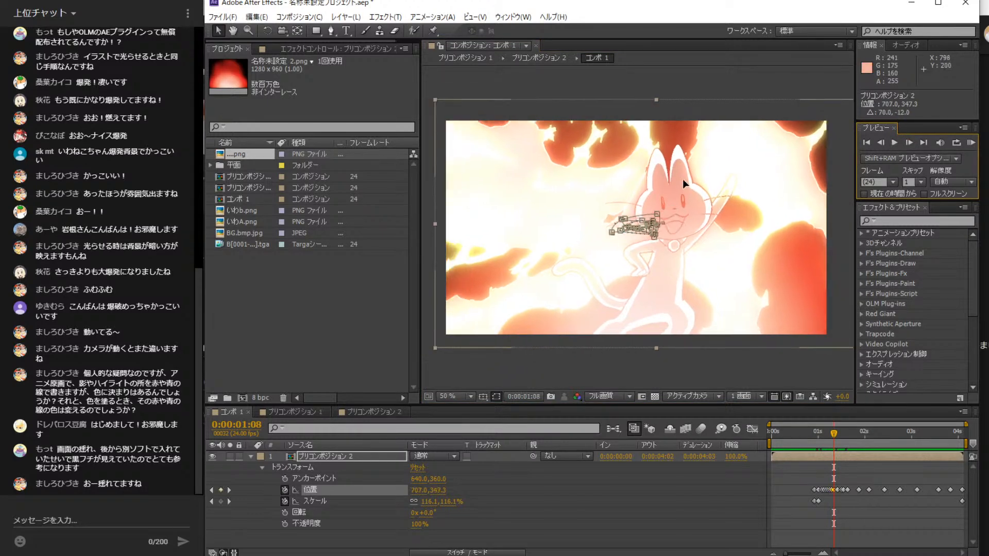
{"action": "left_click", "coordinate": [907, 143]}
{"action": "left_click_drag", "start_coordinate": [765, 227], "coordinate": [746, 223]}
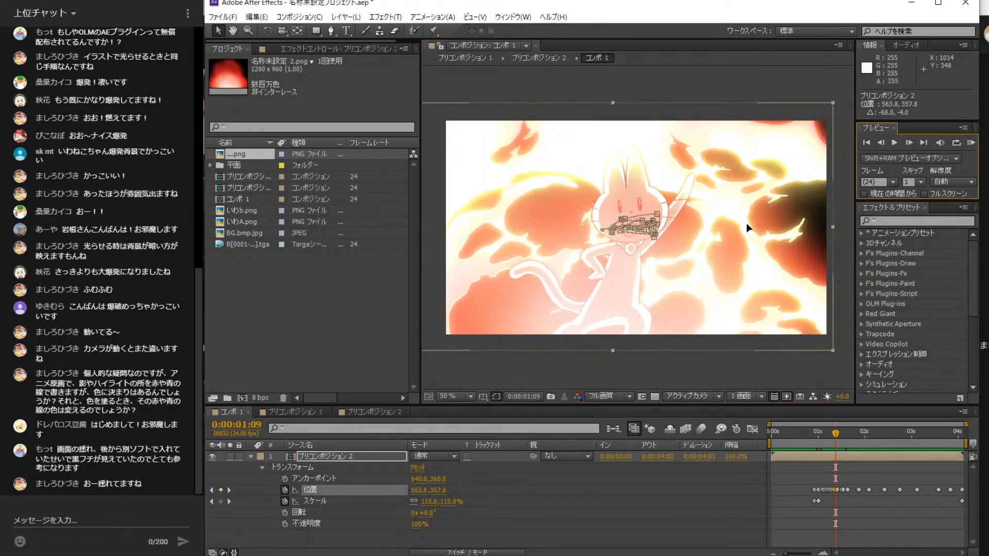
{"action": "left_click", "coordinate": [905, 143]}
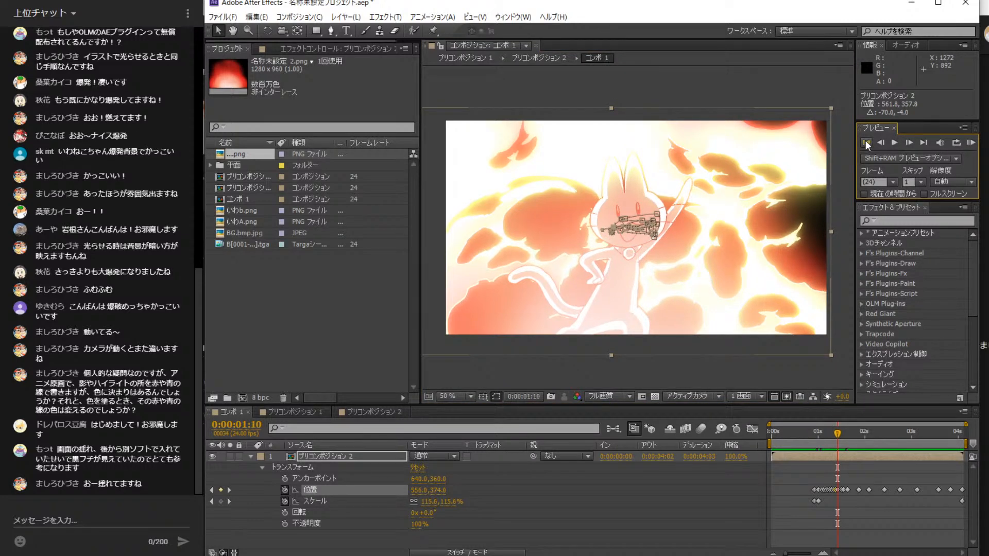
- Preview the strengthened shake in コンポ 1 from the first frame
{"action": "left_click", "coordinate": [866, 143]}
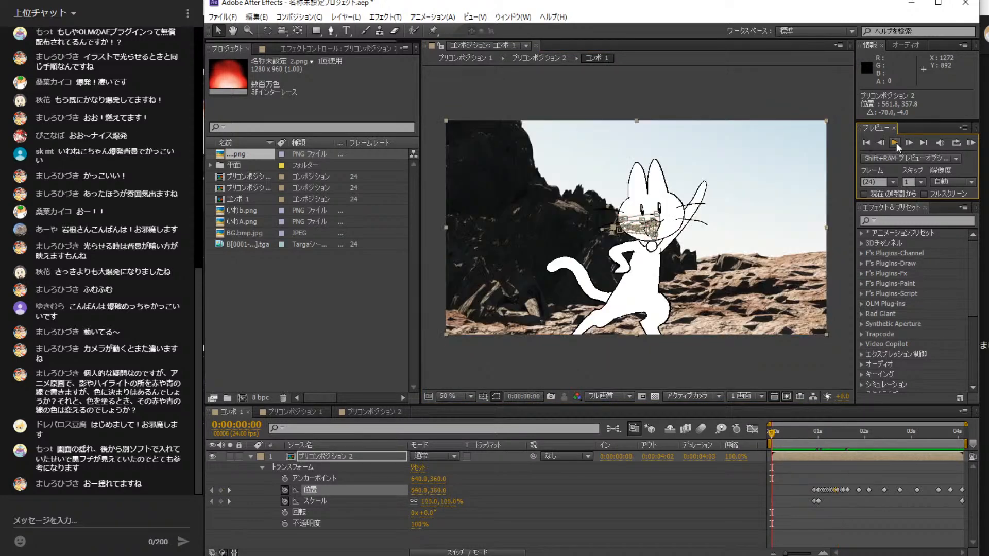
{"action": "left_click", "coordinate": [896, 144]}
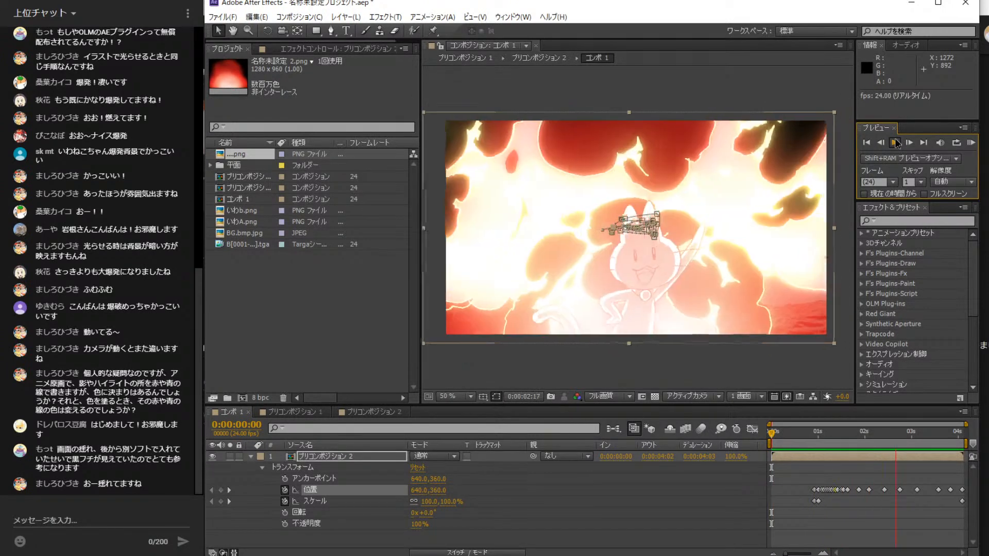
{"action": "left_click", "coordinate": [896, 143]}
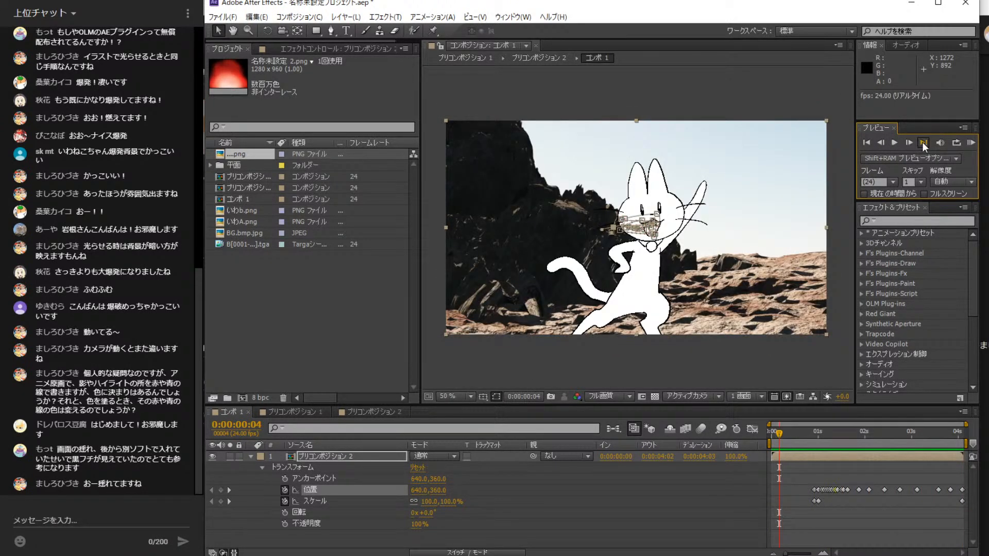
- Adjust the existing position keyframes to 624, 366 at 0:00:03:03 and to 638, 350 at 0:00:02:18
{"action": "left_click", "coordinate": [922, 142]}
{"action": "left_click_drag", "start_coordinate": [962, 439], "coordinate": [916, 435]}
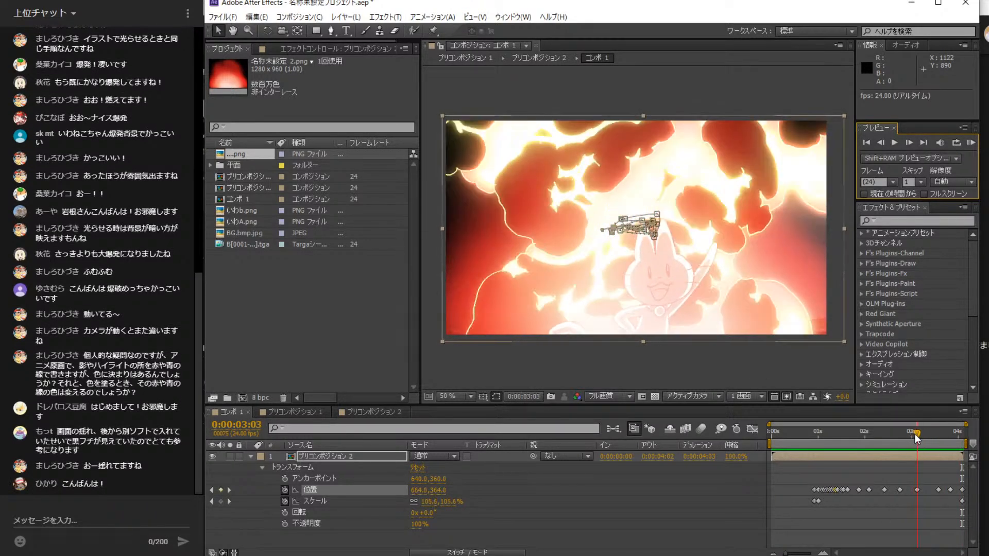
{"action": "left_click_drag", "start_coordinate": [759, 308], "coordinate": [750, 307]}
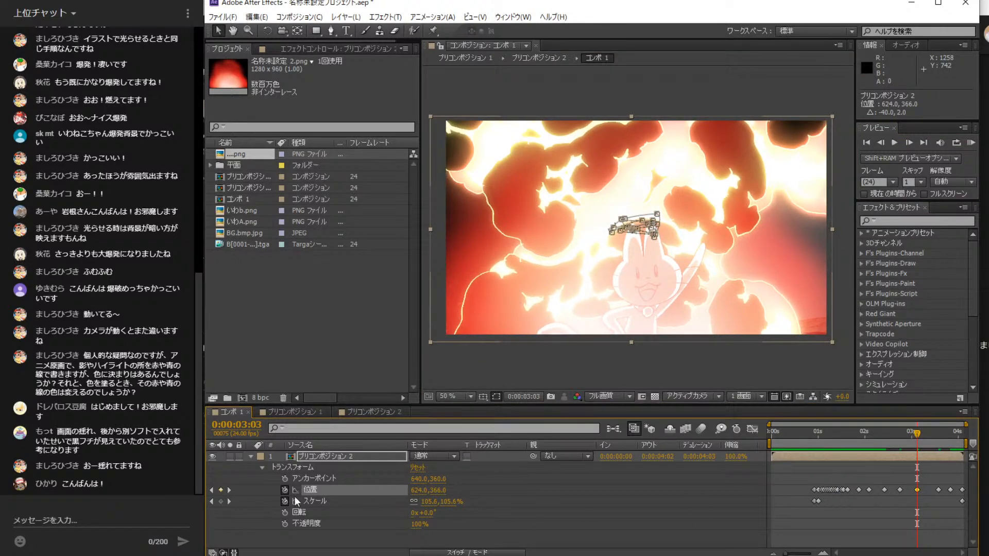
{"action": "left_click", "coordinate": [211, 490]}
{"action": "left_click_drag", "start_coordinate": [726, 279], "coordinate": [735, 278]}
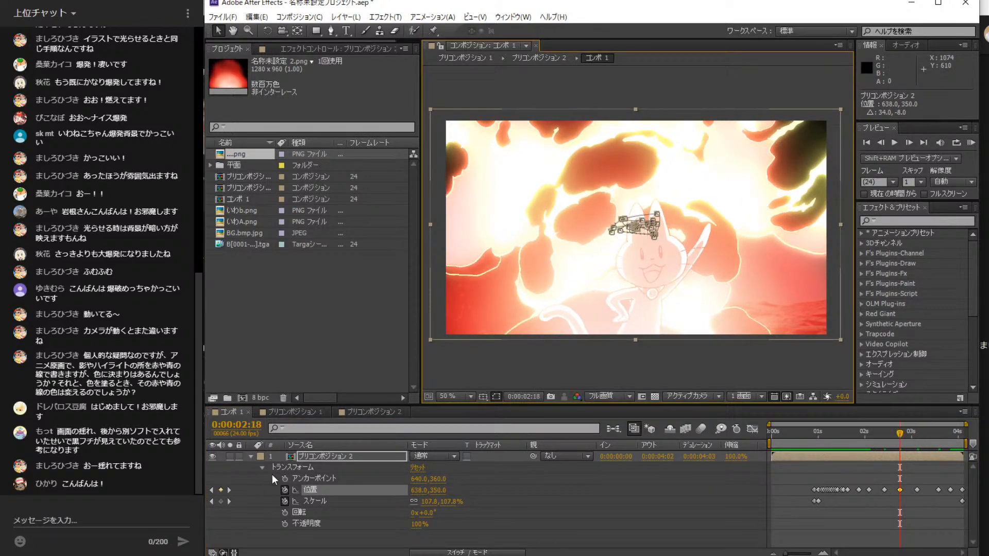
- Change the position keyframe of プリコンポジション 2 at 0:00:02:10 to 622, 376
{"action": "left_click", "coordinate": [212, 489]}
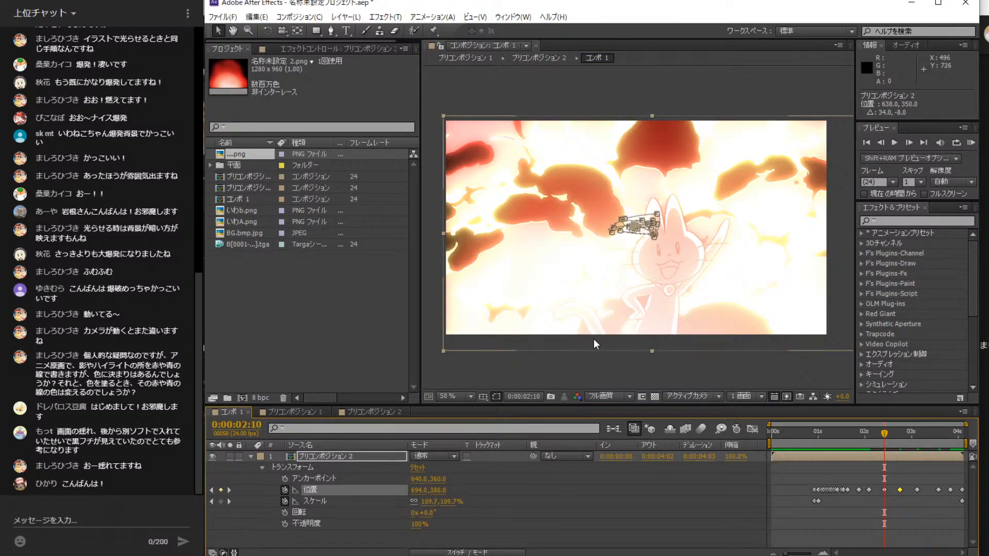
{"action": "double_click", "coordinate": [573, 310]}
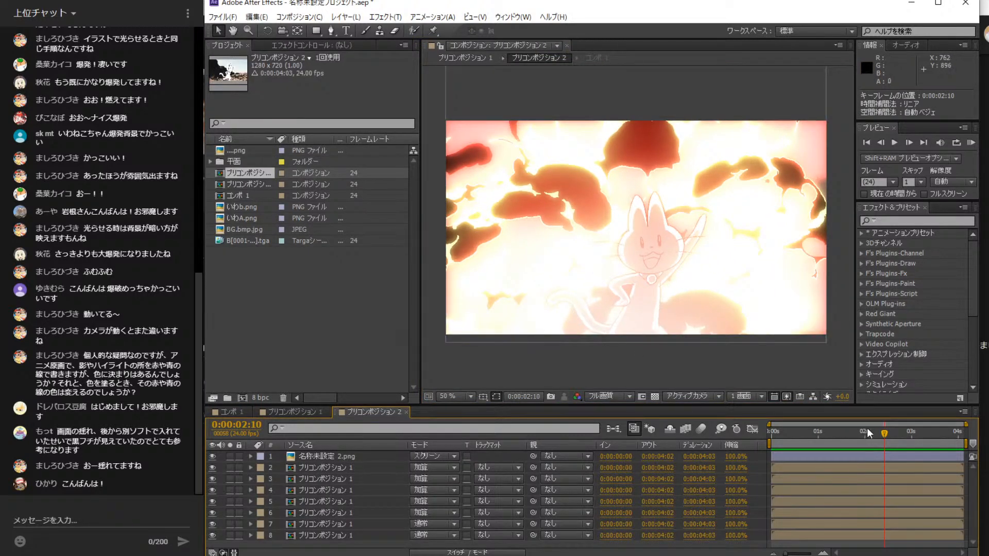
{"action": "left_click", "coordinate": [242, 413]}
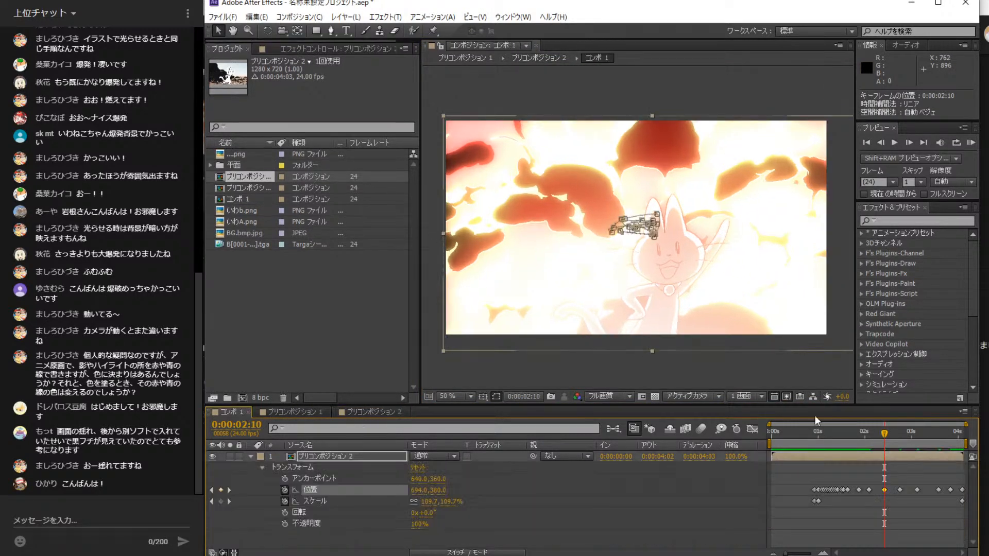
{"action": "left_click_drag", "start_coordinate": [657, 292], "coordinate": [640, 290]}
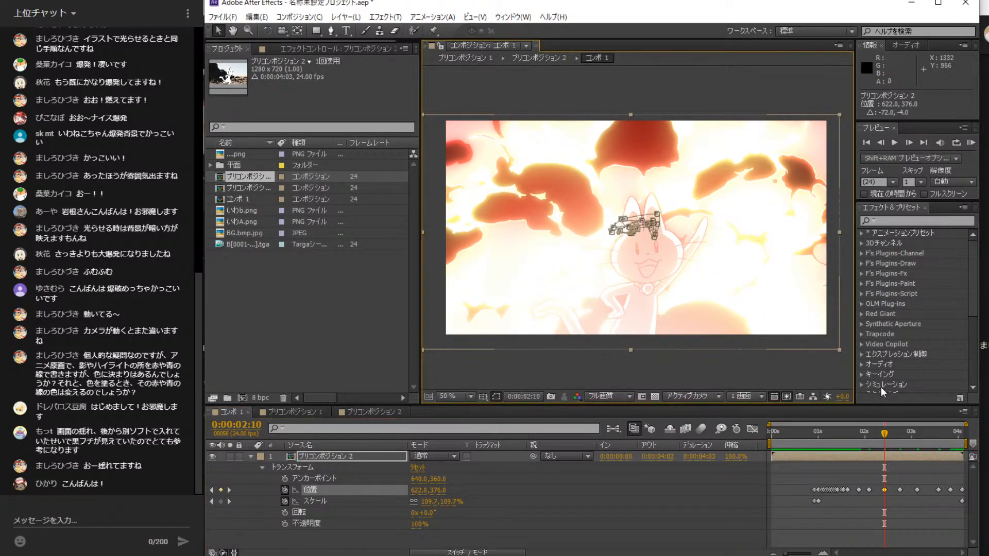
- Preview コンポ 1 from the first frame and replay the shake from 0:00:01:16
{"action": "left_click", "coordinate": [866, 140]}
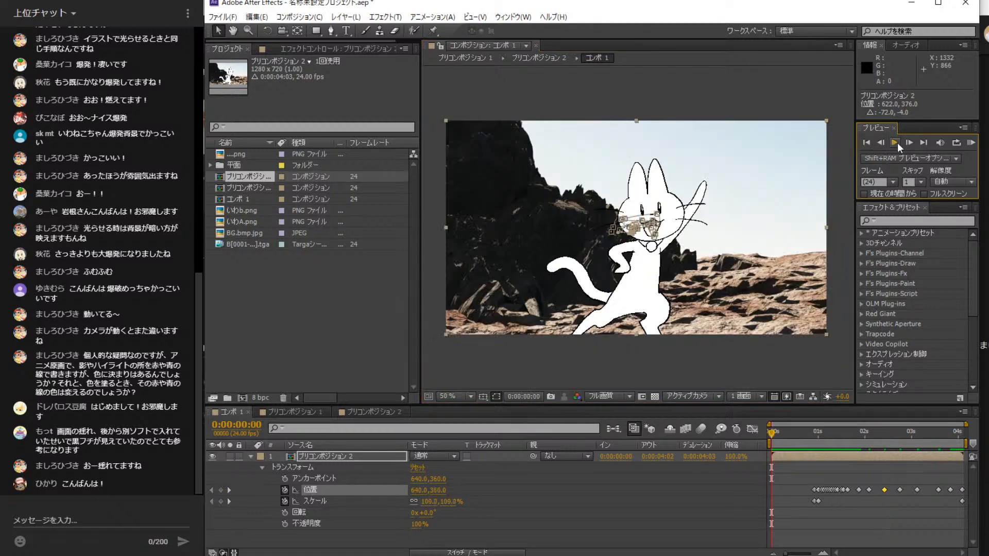
{"action": "left_click", "coordinate": [894, 143]}
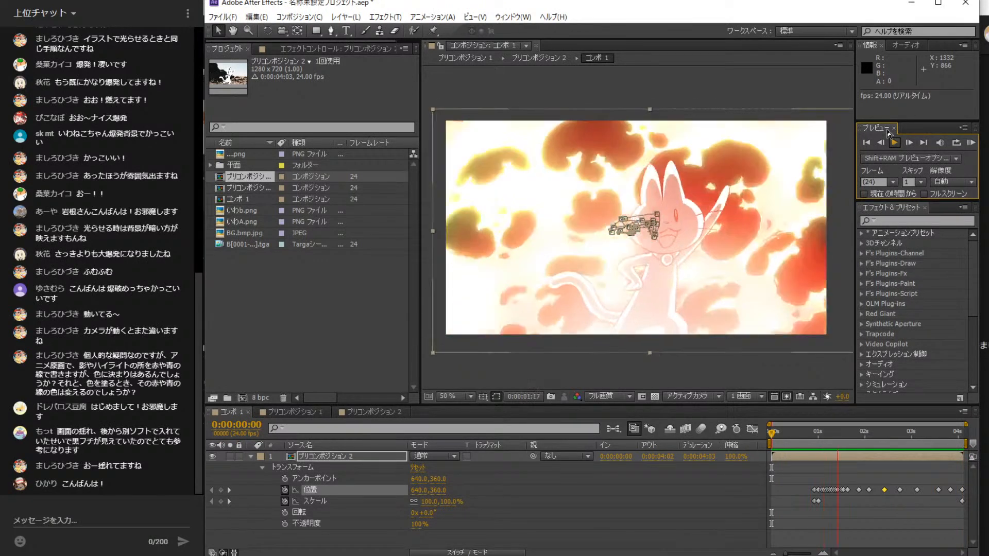
{"action": "left_click", "coordinate": [894, 143]}
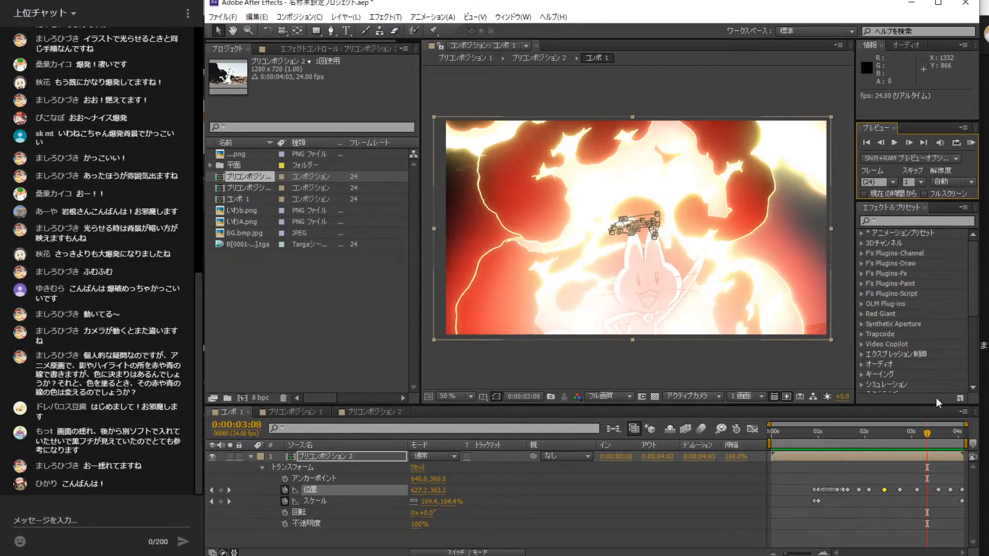
{"action": "left_click_drag", "start_coordinate": [942, 433], "coordinate": [849, 434]}
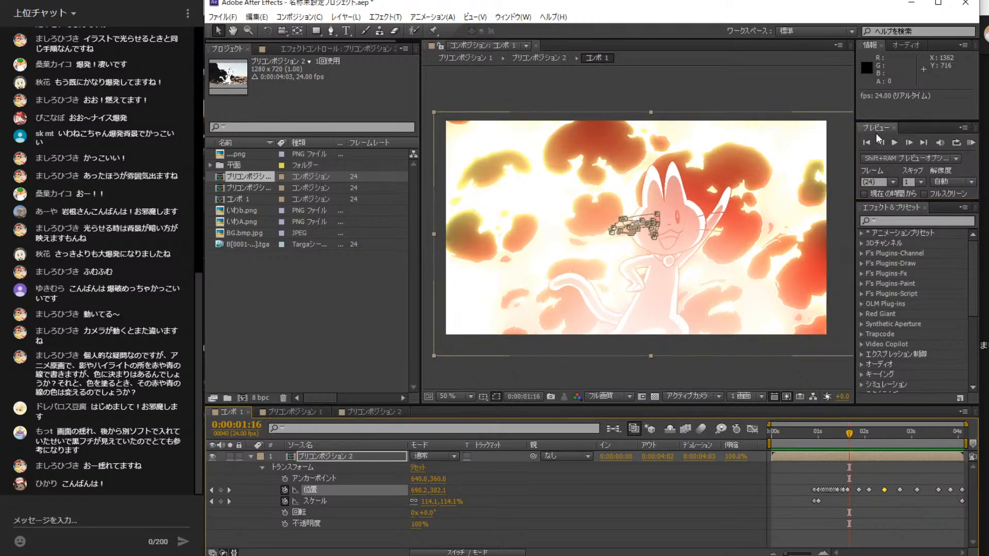
{"action": "left_click", "coordinate": [894, 144]}
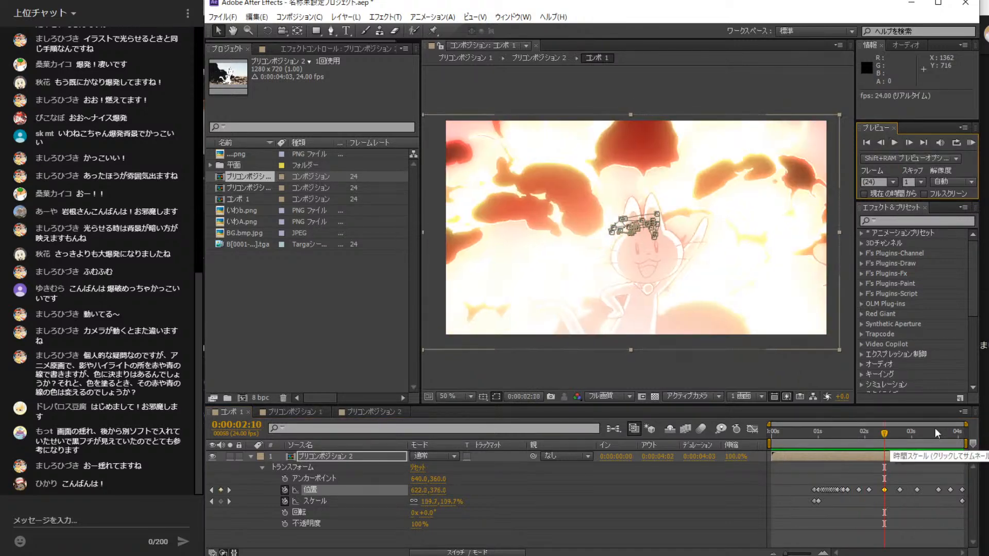
- Add shake keyframes by moving the layer to 599.4, 340.2 at 0:00:02:03 and to 675.2, 366 at 0:00:02:01
{"action": "mouse_move", "coordinate": [871, 434]}
{"action": "left_mouse_down"}
{"action": "mouse_move", "coordinate": [859, 434]}
{"action": "mouse_move", "coordinate": [870, 435]}
{"action": "left_mouse_up"}
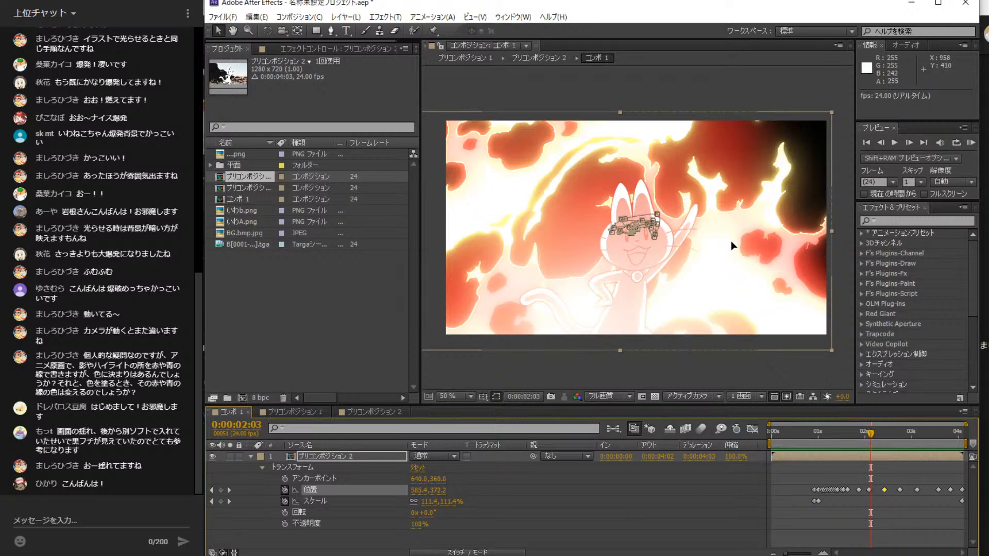
{"action": "left_click_drag", "start_coordinate": [731, 241], "coordinate": [734, 233]}
{"action": "left_click_drag", "start_coordinate": [871, 434], "coordinate": [867, 432]}
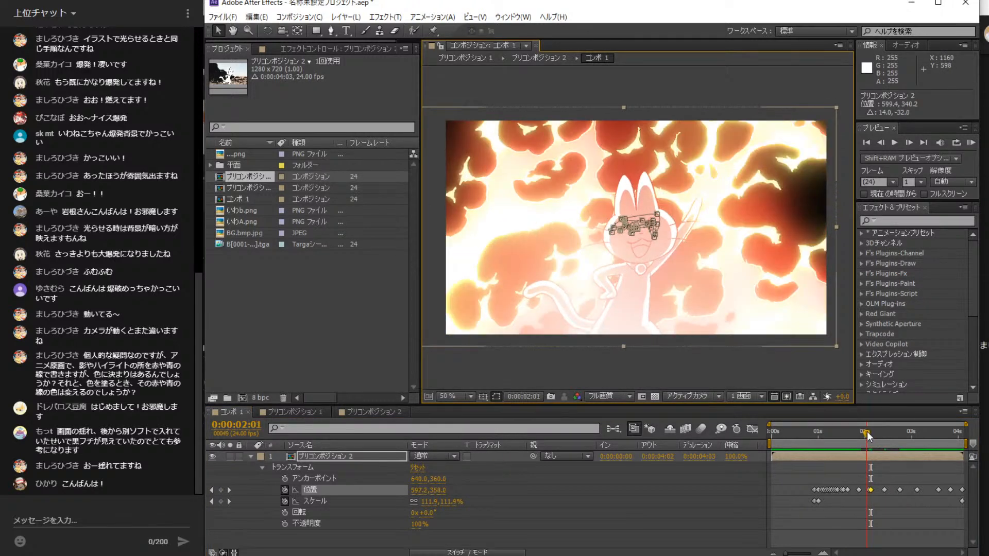
{"action": "left_click_drag", "start_coordinate": [735, 288], "coordinate": [755, 290]}
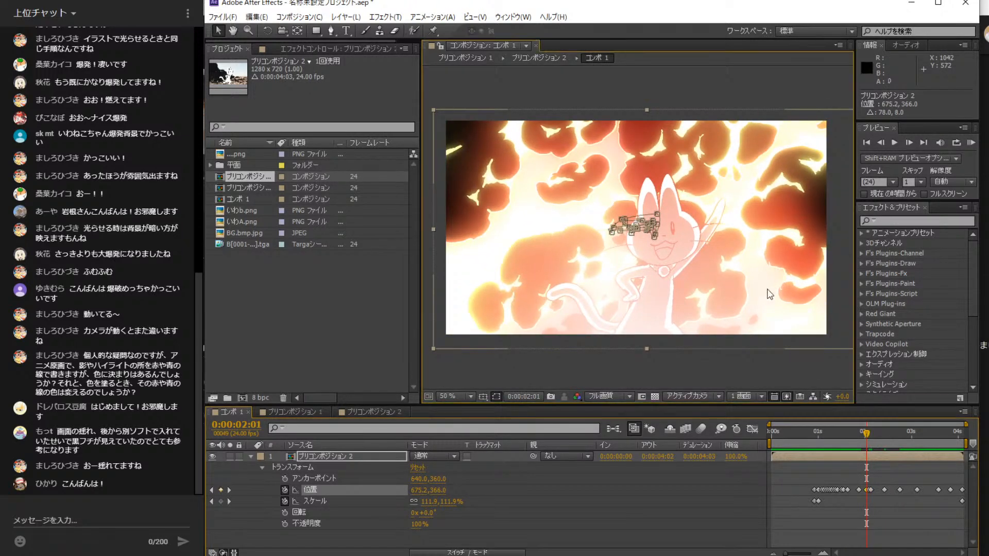
- Play コンポ 1 from the first frame to check the added mid-section shake
{"action": "left_click", "coordinate": [880, 142]}
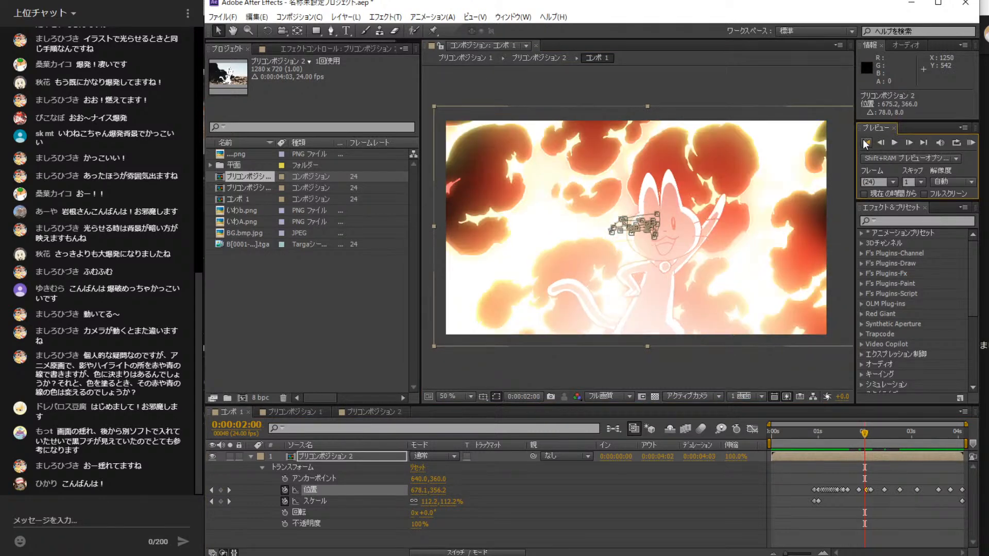
{"action": "left_click", "coordinate": [866, 142]}
{"action": "left_click", "coordinate": [895, 140]}
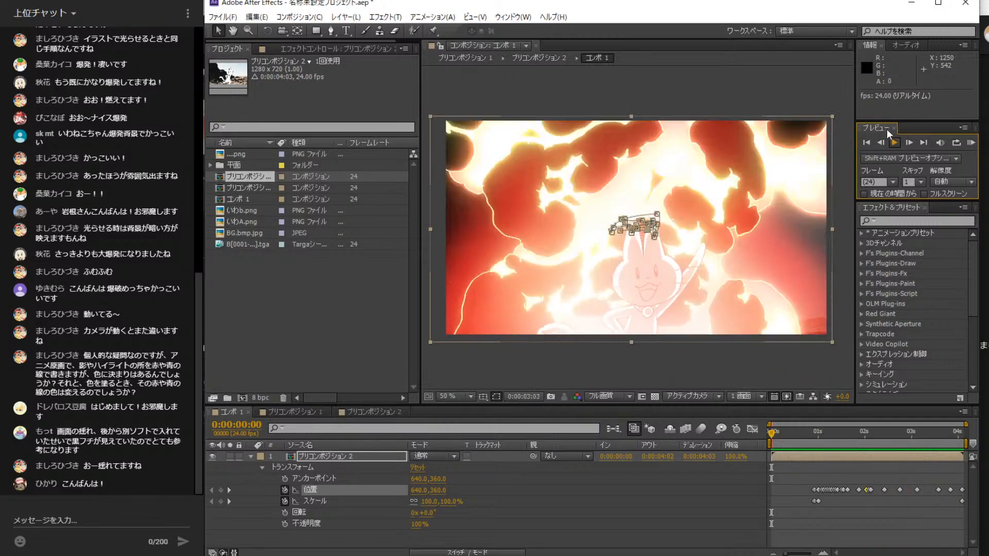
- Fill in the shake by moving the layer to 656.2, 348.6 at 0:00:02:14 and to 593.3, 385.8 at 0:00:02:07
{"action": "left_click", "coordinate": [917, 432]}
{"action": "left_click_drag", "start_coordinate": [917, 432], "coordinate": [892, 434]}
{"action": "left_click_drag", "start_coordinate": [768, 261], "coordinate": [774, 257]}
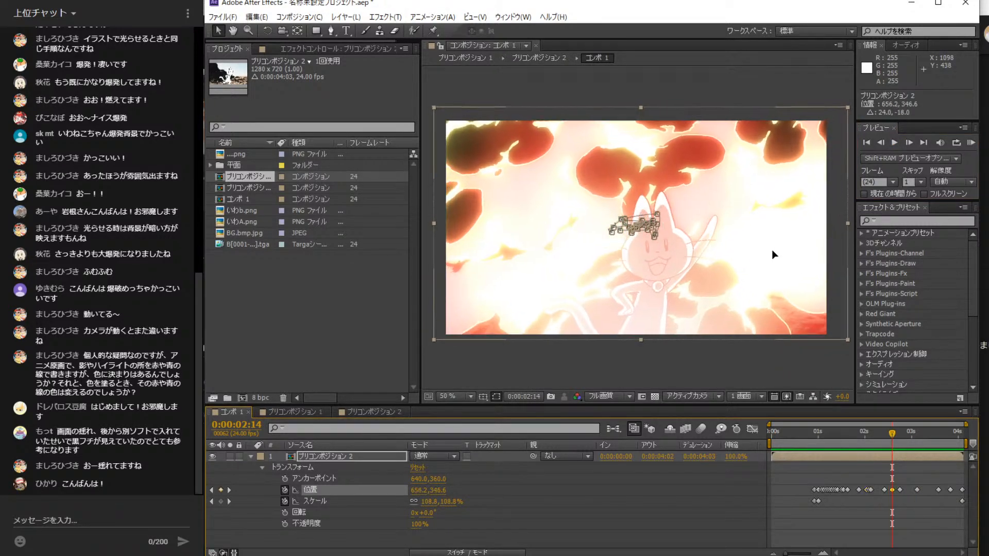
{"action": "left_click_drag", "start_coordinate": [896, 446], "coordinate": [879, 445]}
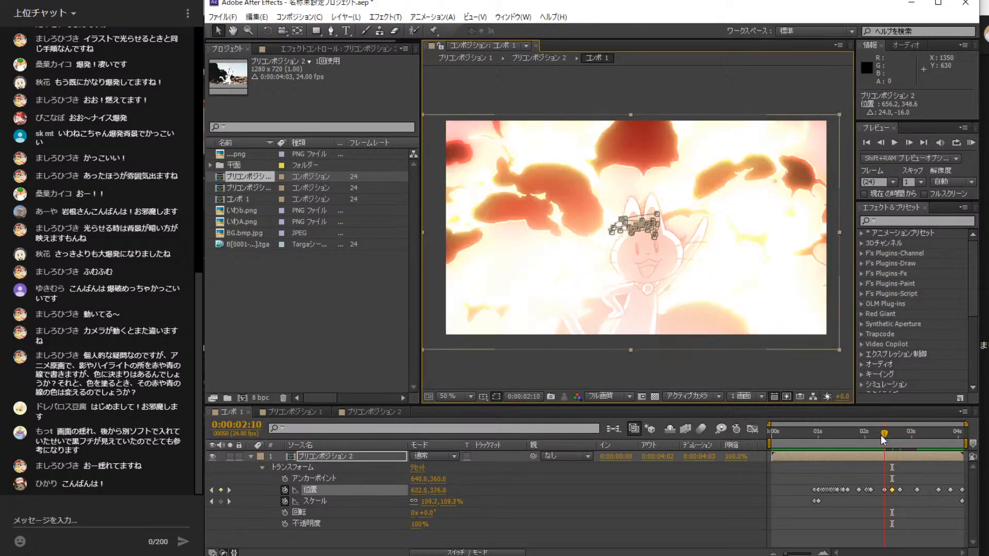
{"action": "left_click_drag", "start_coordinate": [756, 267], "coordinate": [751, 298]}
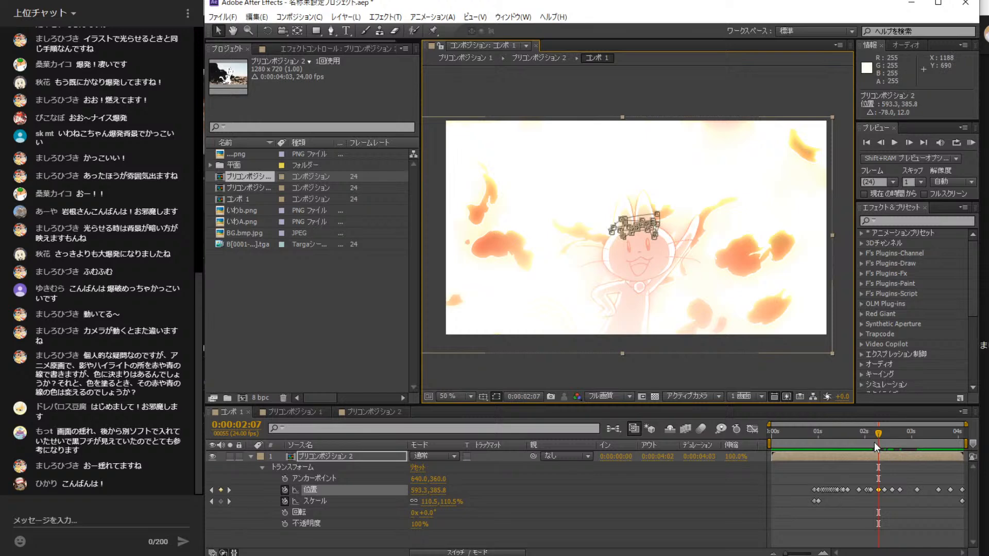
- Preview the denser shake from the first frame and examine the frame at 0:00:01:11
{"action": "left_click_drag", "start_coordinate": [877, 433], "coordinate": [823, 446]}
{"action": "left_click", "coordinate": [867, 143]}
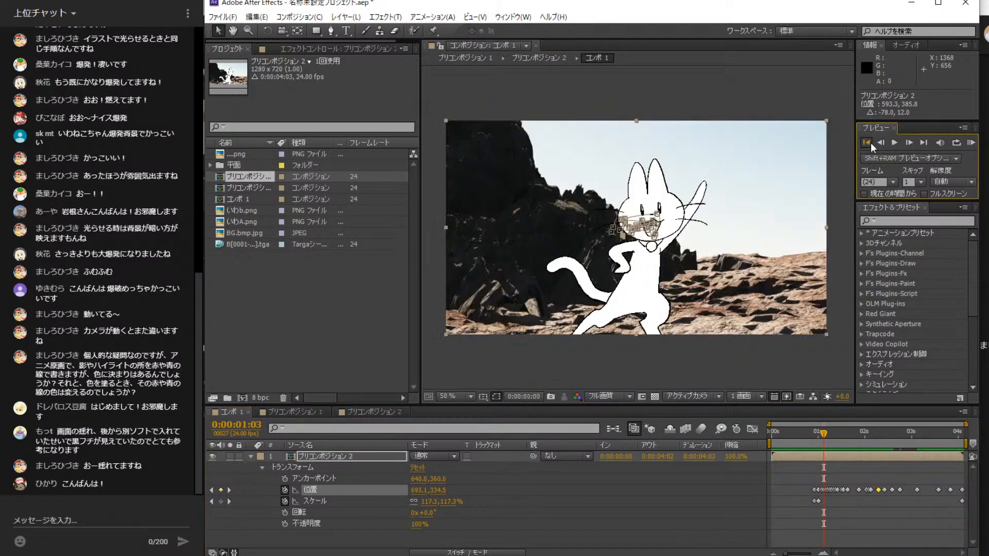
{"action": "left_click", "coordinate": [894, 143]}
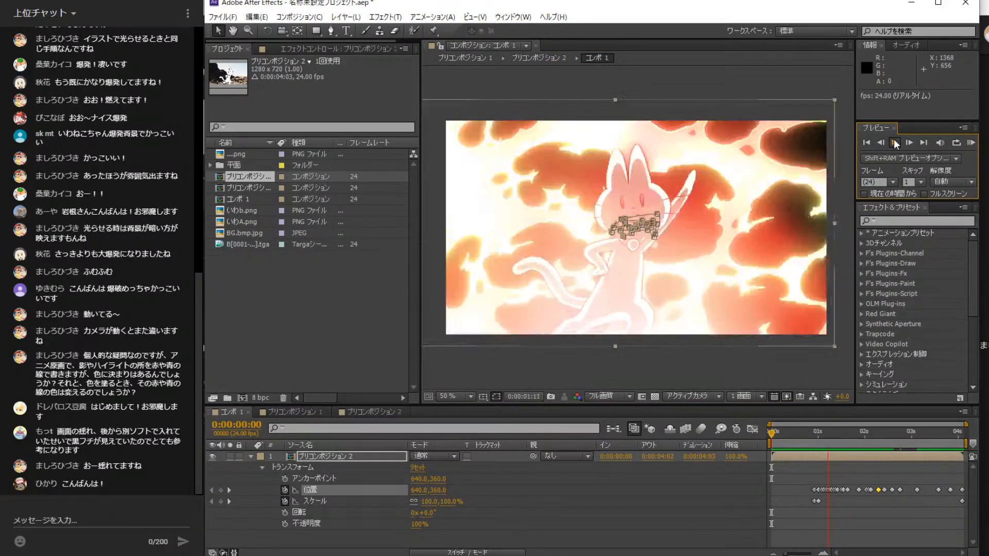
{"action": "left_click", "coordinate": [895, 143]}
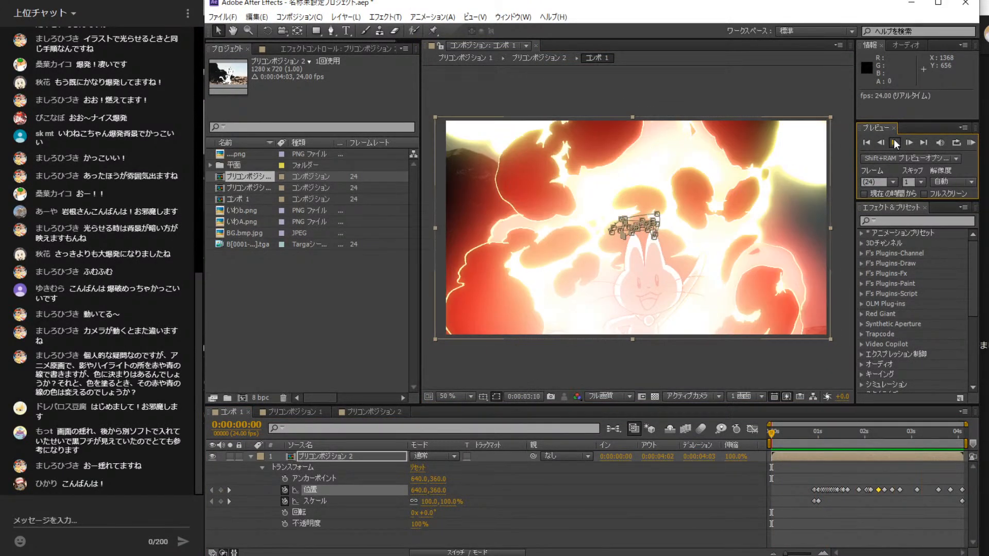
{"action": "left_click_drag", "start_coordinate": [930, 436], "coordinate": [842, 436]}
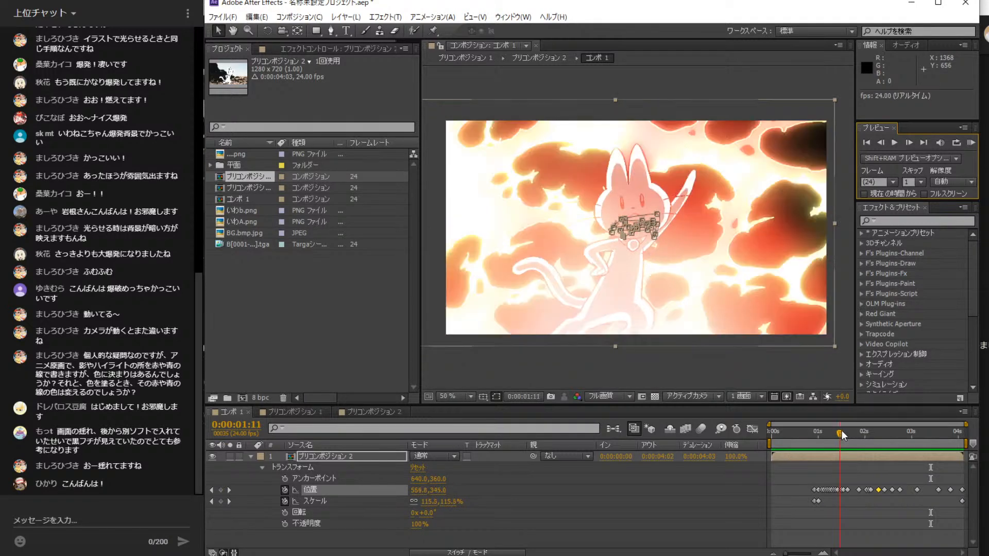
- Refine the shake by moving the layer to 633.8, 387 at 0:00:01:11, to 670, 366 at 0:00:01:15, and slightly up and right one frame later
{"action": "left_click_drag", "start_coordinate": [772, 268], "coordinate": [790, 280]}
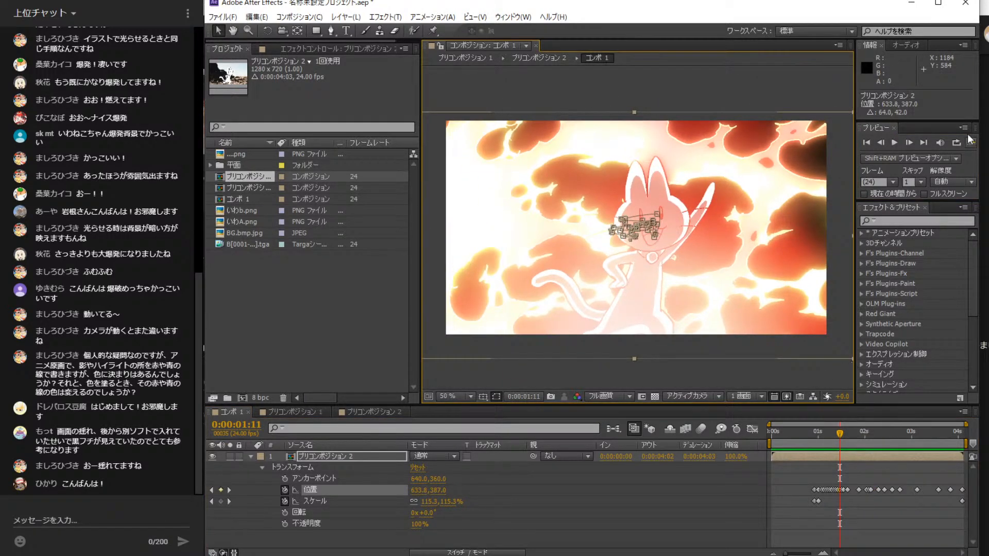
{"action": "left_click", "coordinate": [909, 143]}
{"action": "left_click", "coordinate": [909, 143]}
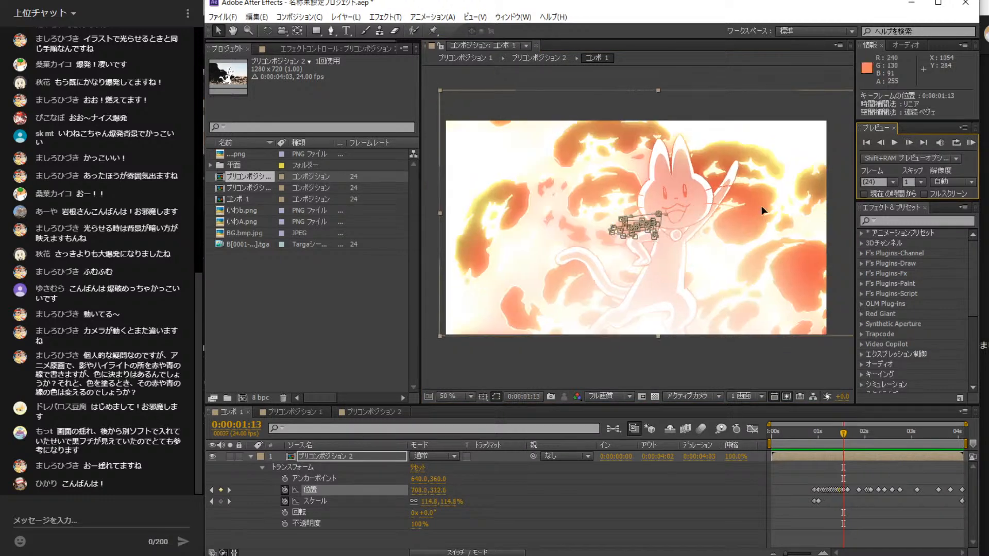
{"action": "left_click_drag", "start_coordinate": [746, 216], "coordinate": [716, 212]}
{"action": "left_click", "coordinate": [909, 142]}
{"action": "left_click", "coordinate": [911, 143]}
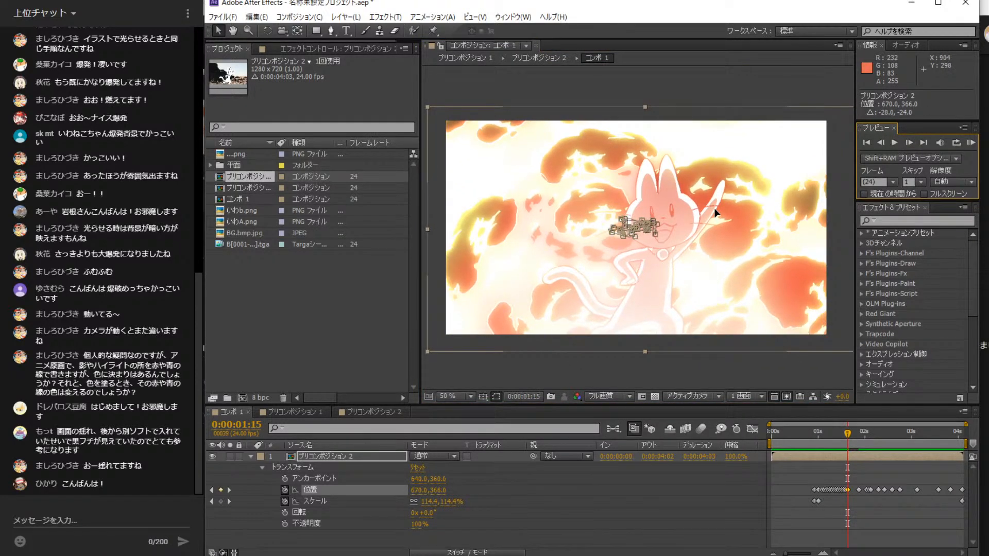
{"action": "left_click", "coordinate": [909, 145]}
{"action": "left_click_drag", "start_coordinate": [700, 258], "coordinate": [716, 252]}
- Preview コンポ 1 from the first frame to check the adjusted shake around 0:00:01:11 to 0:00:01:16
{"action": "left_click_drag", "start_coordinate": [834, 436], "coordinate": [793, 437]}
{"action": "left_click", "coordinate": [870, 144]}
{"action": "left_click", "coordinate": [894, 143]}
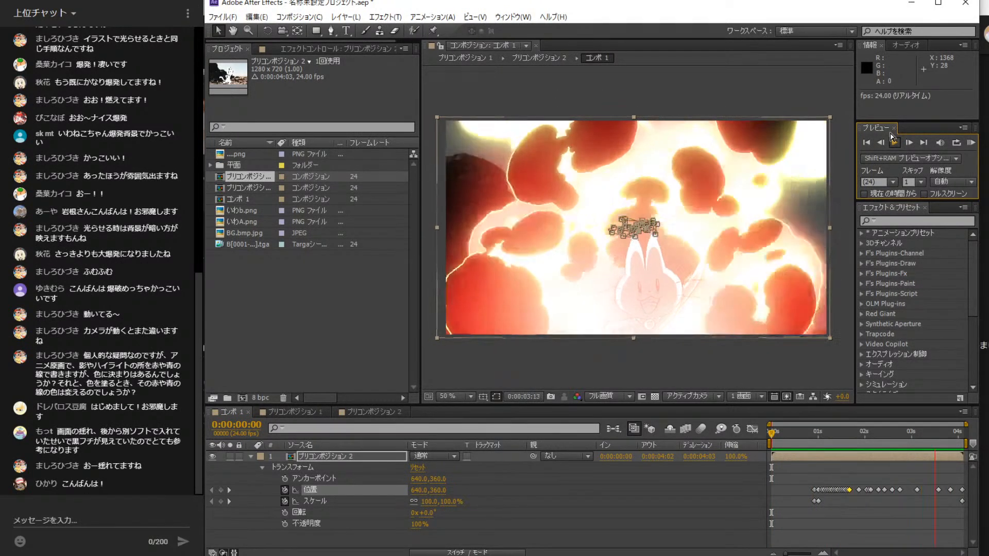
{"action": "left_click", "coordinate": [894, 142]}
{"action": "left_click", "coordinate": [867, 142]}
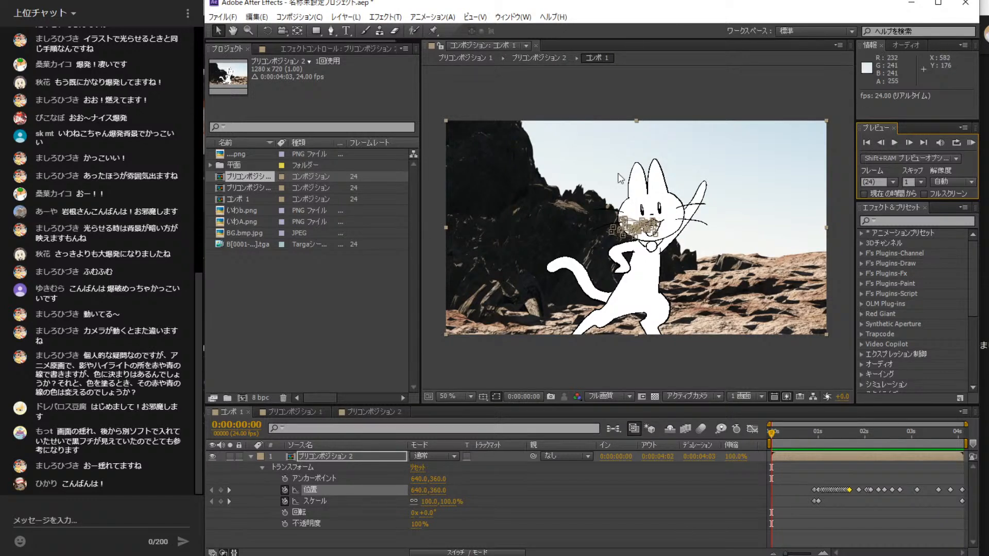
- Collapse the プリコンポジション 2 layer's properties and duplicate the layer in コンポ 1
{"action": "left_click", "coordinate": [249, 457]}
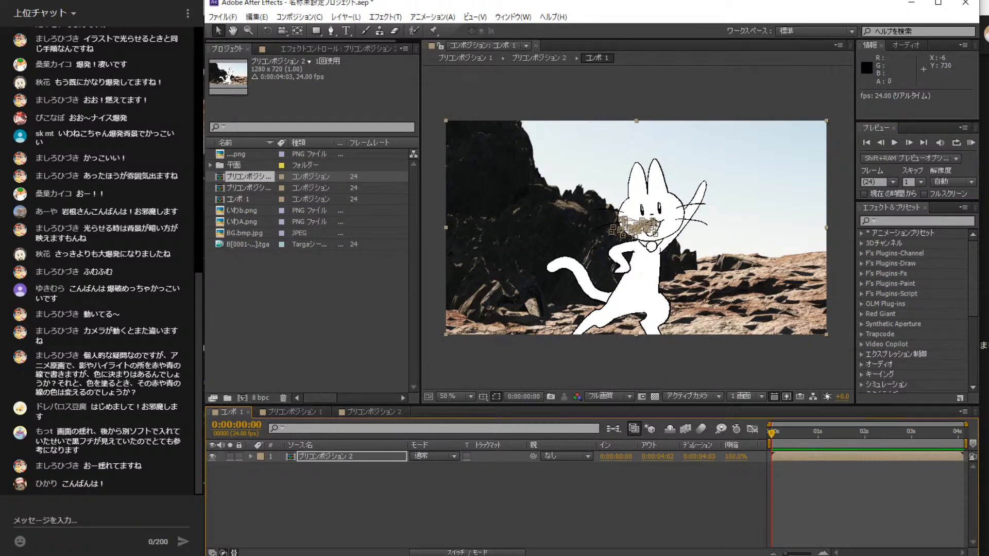
{"action": "left_click", "coordinate": [335, 457]}
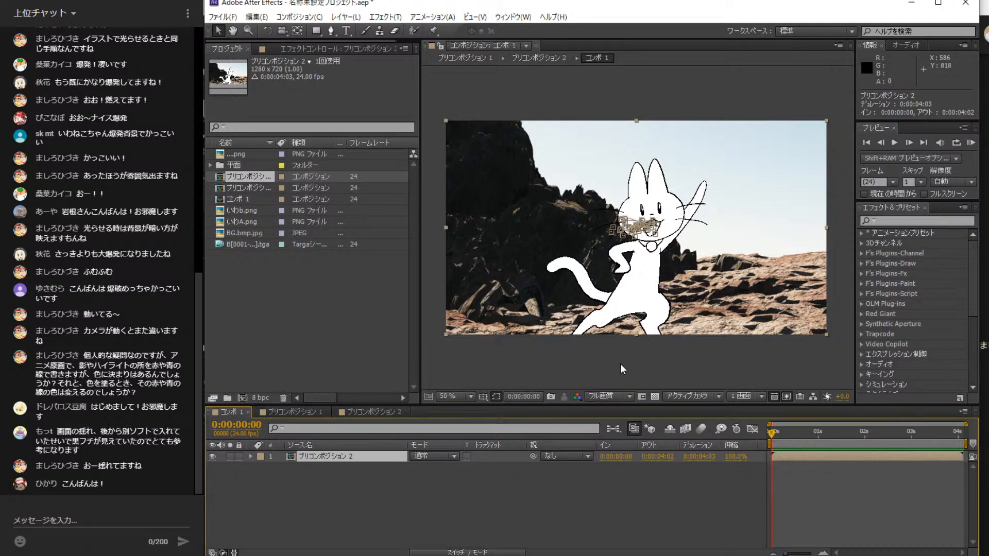
{"action": "key", "text": "ctrl+d"}
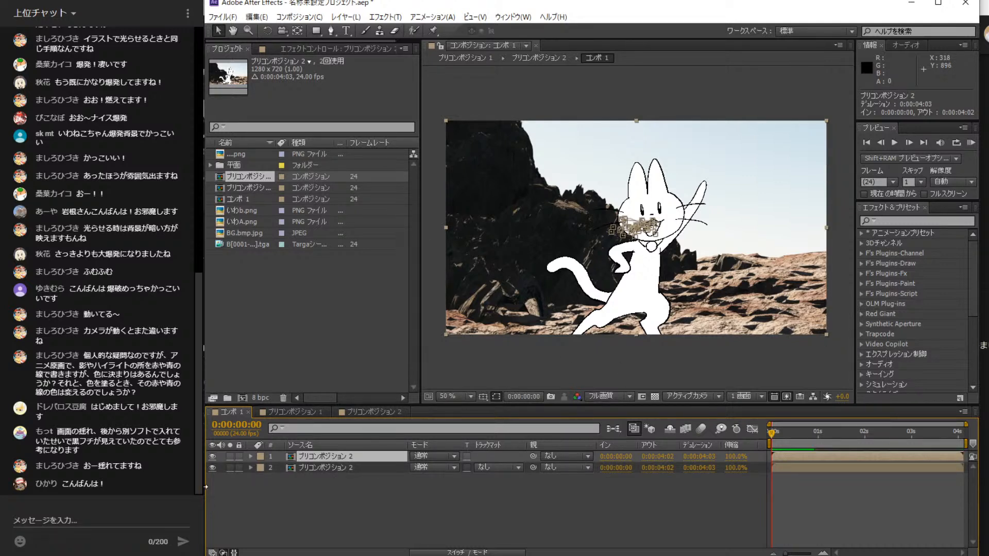
{"action": "left_click", "coordinate": [211, 458]}
- Apply ブラー(放射状) to the upper プリコンポジション 2 copy, with its type set to ズーム and its amount to 59
{"action": "left_click", "coordinate": [385, 18]}
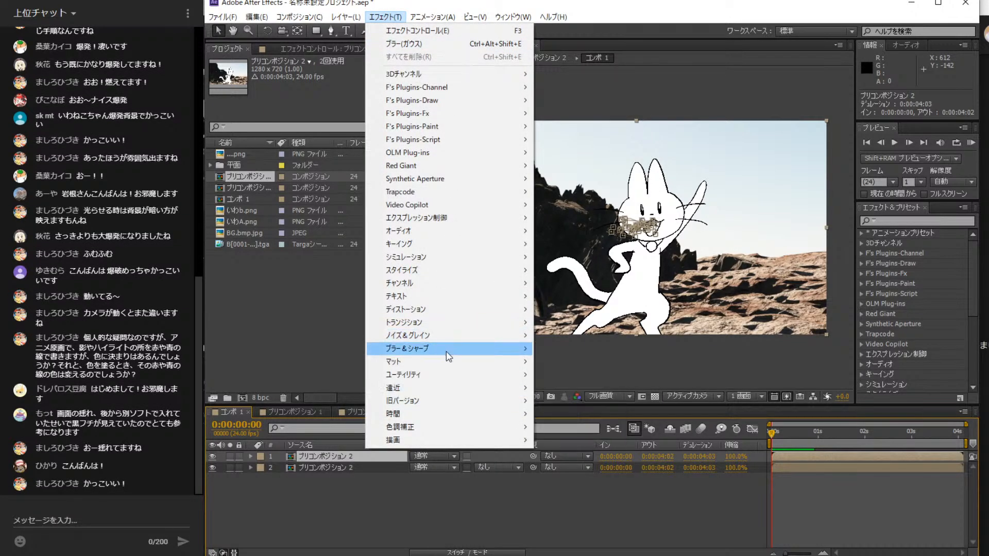
{"action": "mouse_move", "coordinate": [448, 355]}
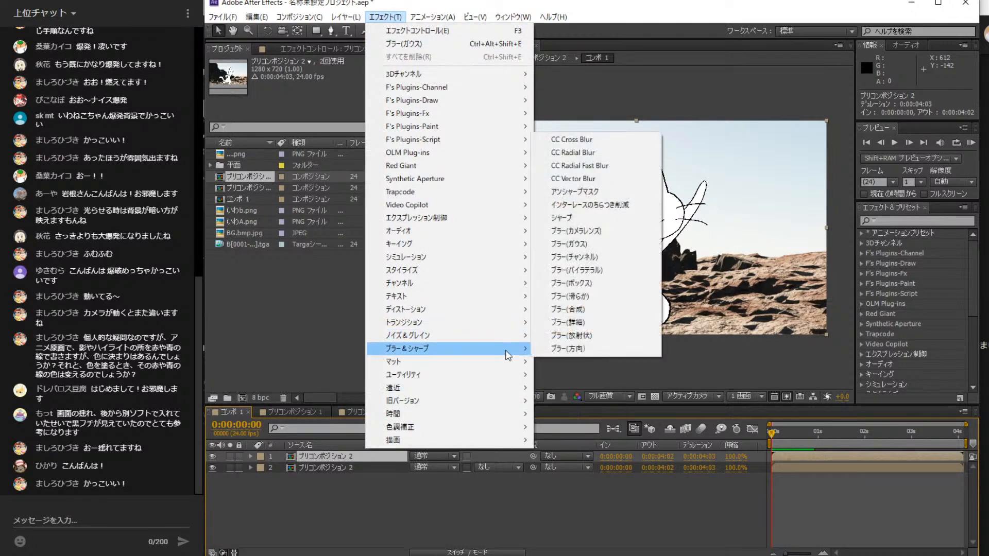
{"action": "left_click", "coordinate": [605, 338]}
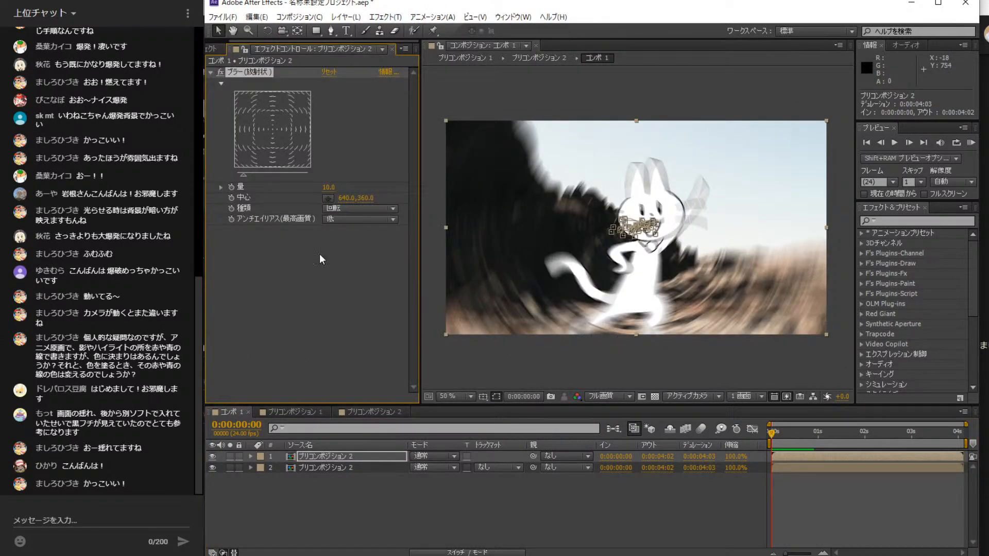
{"action": "left_click", "coordinate": [338, 208]}
{"action": "left_click", "coordinate": [356, 233]}
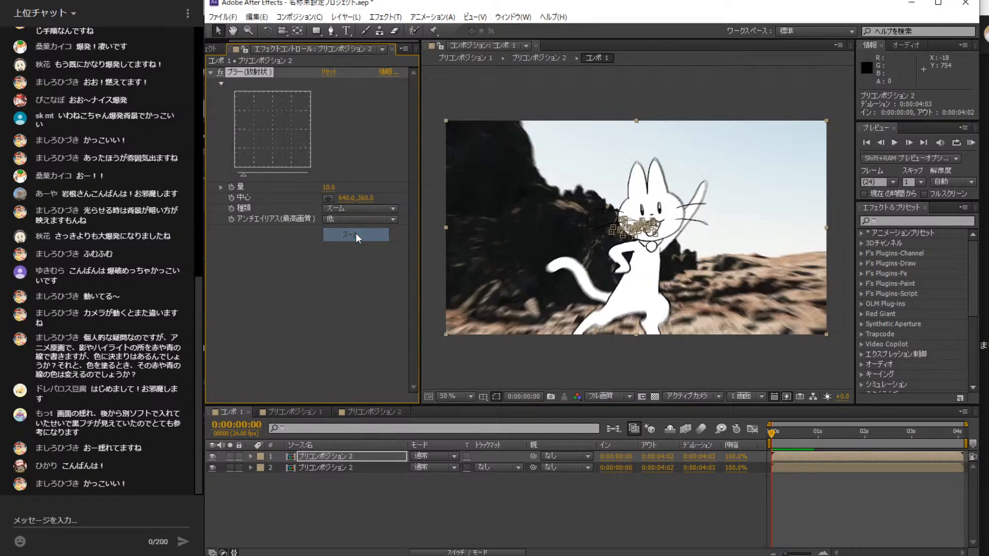
{"action": "left_click_drag", "start_coordinate": [245, 175], "coordinate": [273, 192]}
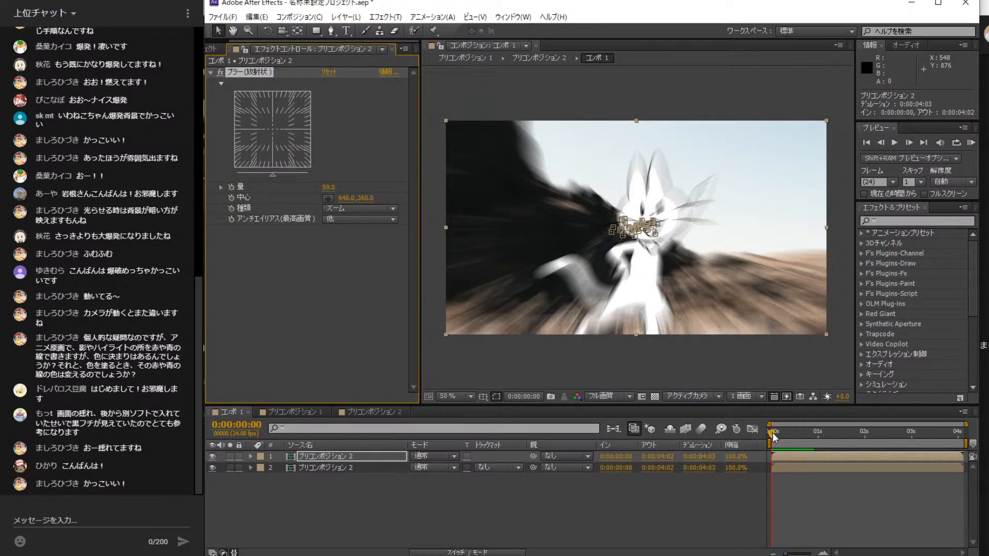
- Enable keyframing for the radial blur amount at 0:00:01:00 and set the amount to 0 at 0:00:00:23
{"action": "left_click_drag", "start_coordinate": [813, 444], "coordinate": [819, 445]}
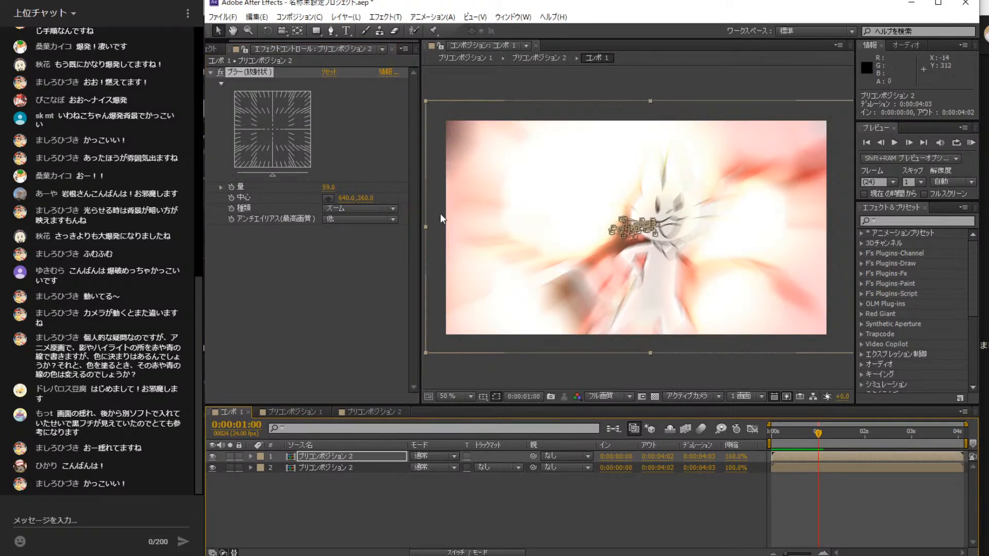
{"action": "left_click", "coordinate": [233, 187]}
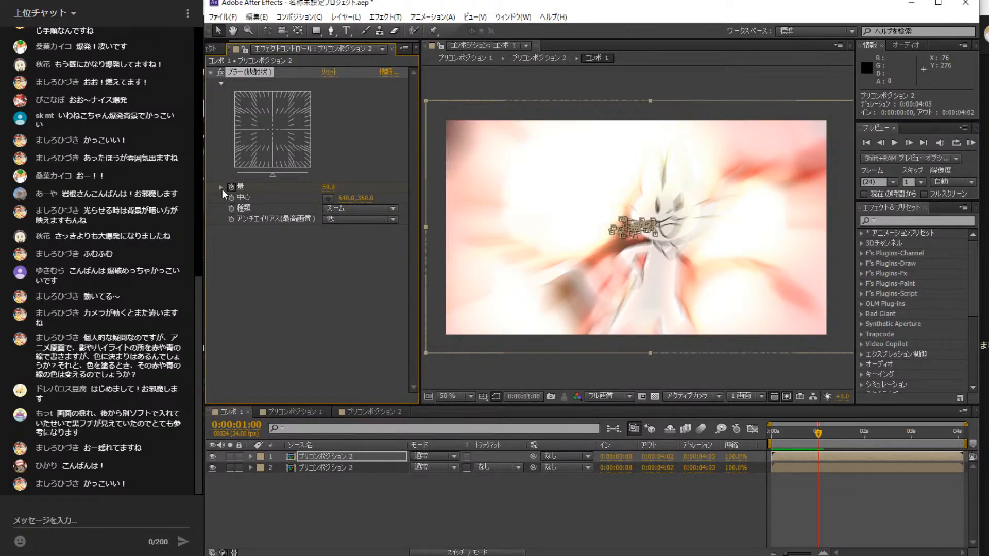
{"action": "left_click", "coordinate": [879, 143]}
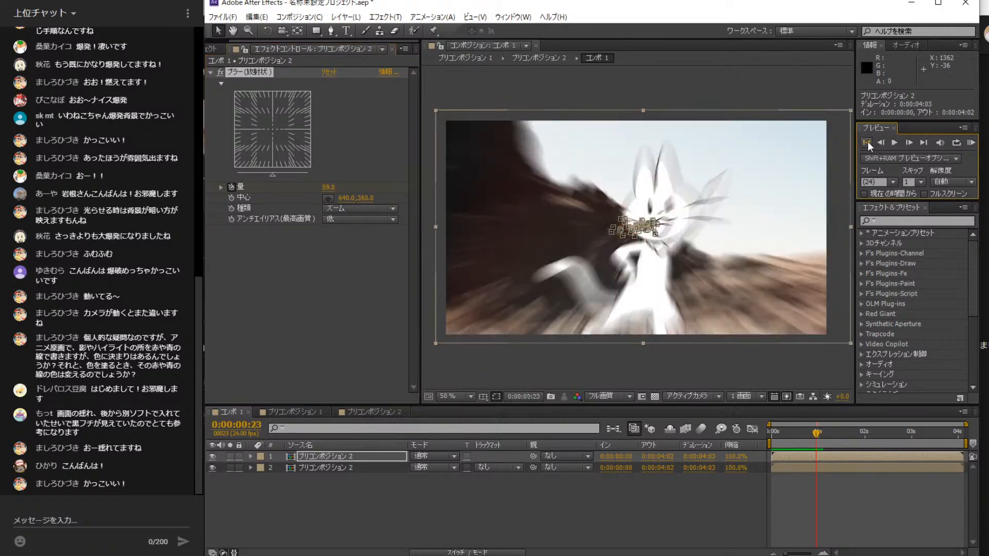
{"action": "left_click_drag", "start_coordinate": [273, 174], "coordinate": [238, 175]}
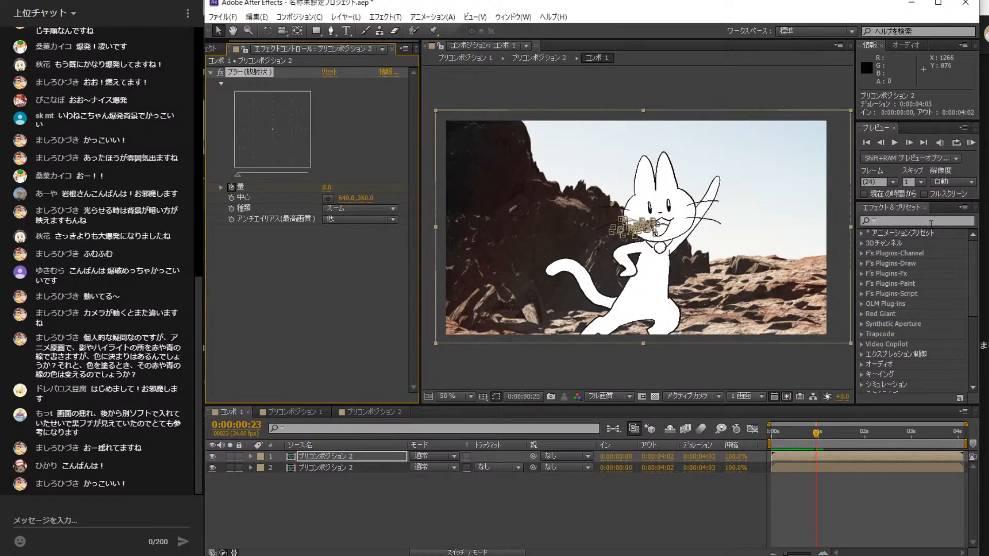
- Preview the composition from the first frame to check how the radial blur starts at the explosion
{"action": "left_click_drag", "start_coordinate": [817, 433], "coordinate": [736, 423]}
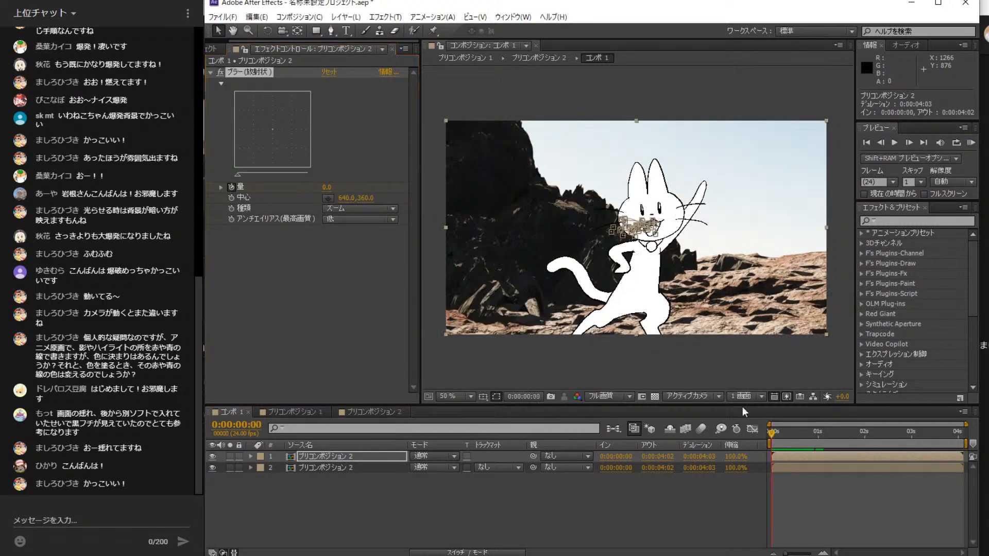
{"action": "left_click", "coordinate": [895, 143]}
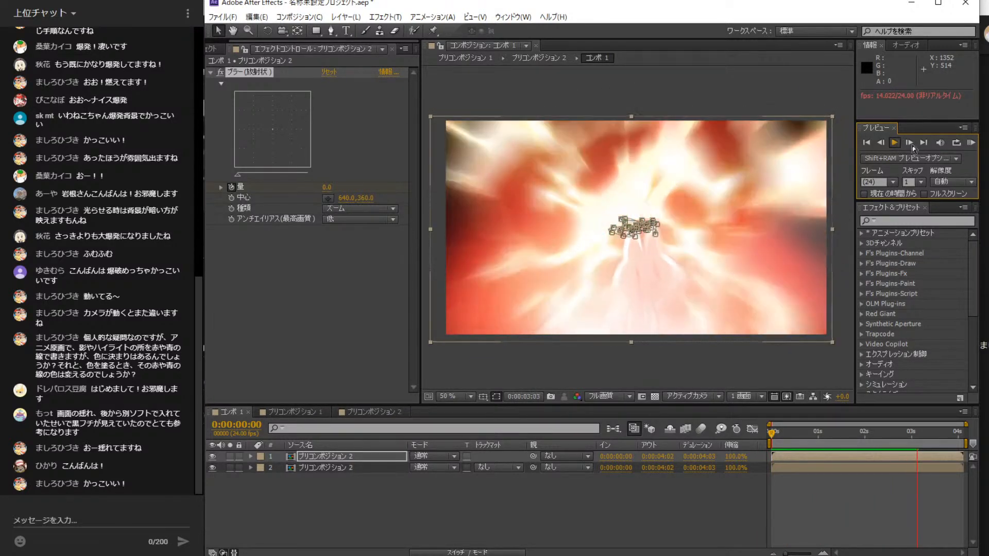
{"action": "left_click", "coordinate": [897, 139]}
{"action": "left_click_drag", "start_coordinate": [942, 433], "coordinate": [716, 452]}
- Set the radial blur amount to 0 at 0:00:01:05
{"action": "left_click", "coordinate": [897, 143]}
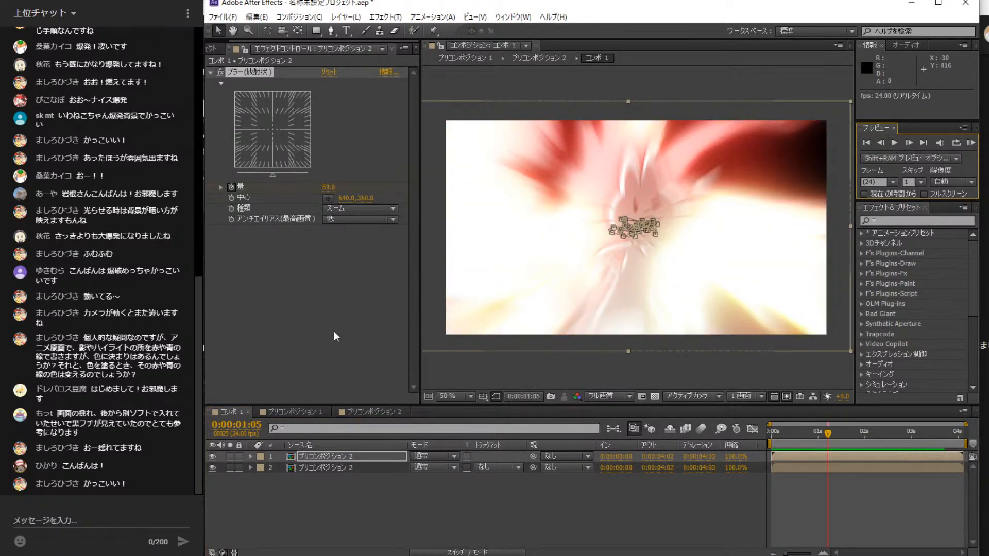
{"action": "left_click", "coordinate": [273, 175]}
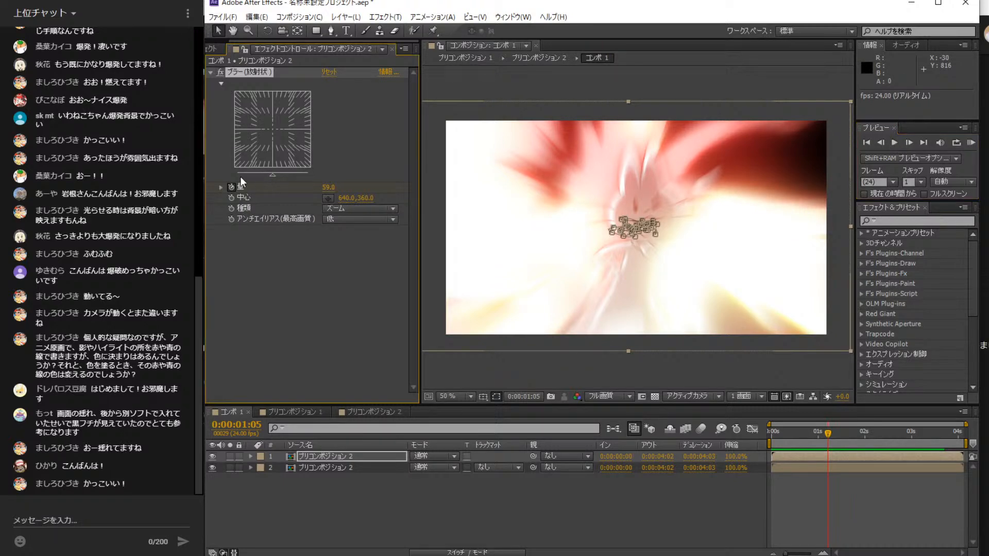
{"action": "left_click_drag", "start_coordinate": [274, 174], "coordinate": [221, 172]}
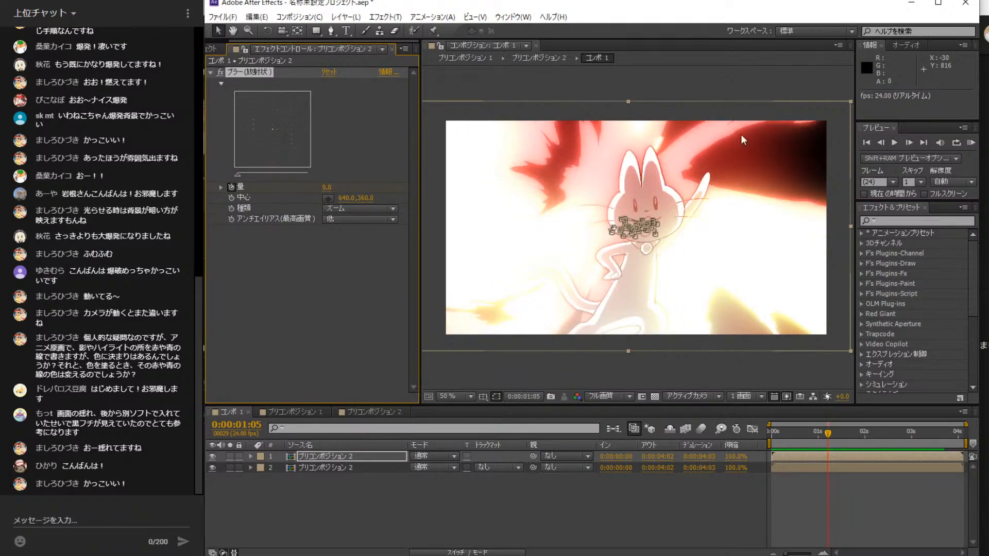
- Preview the composition from the first frame to check the short radial blur burst
{"action": "left_click", "coordinate": [869, 141]}
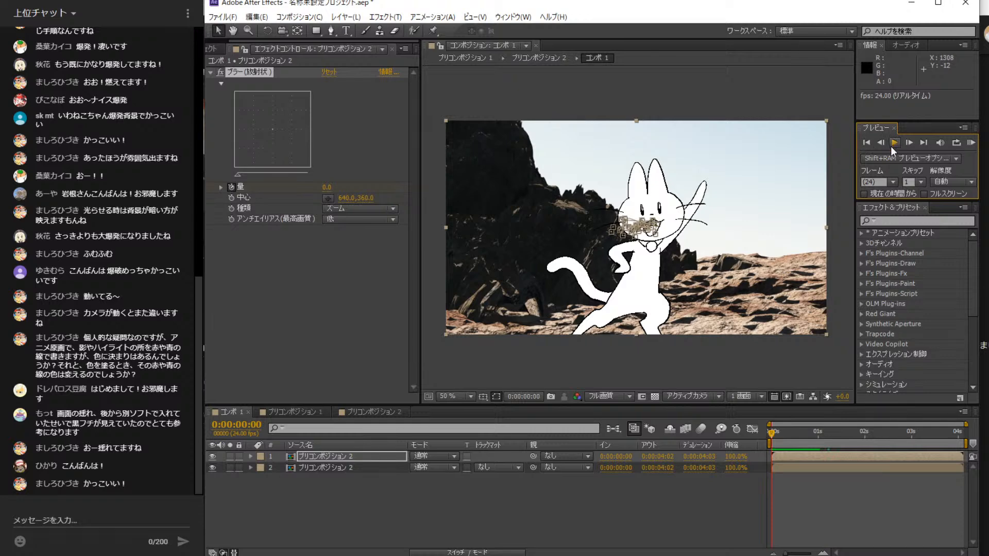
{"action": "left_click", "coordinate": [893, 144]}
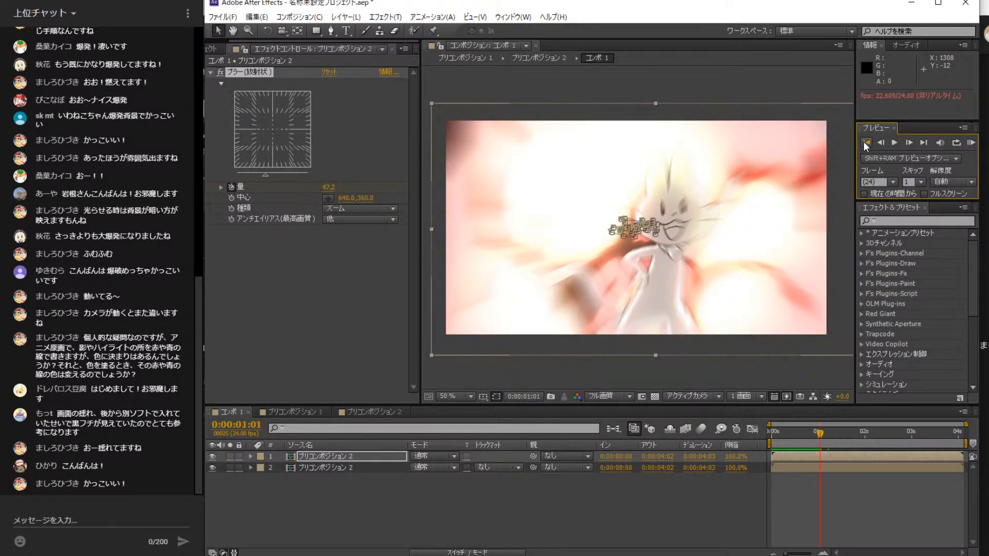
{"action": "left_click", "coordinate": [865, 142]}
{"action": "left_click", "coordinate": [894, 143]}
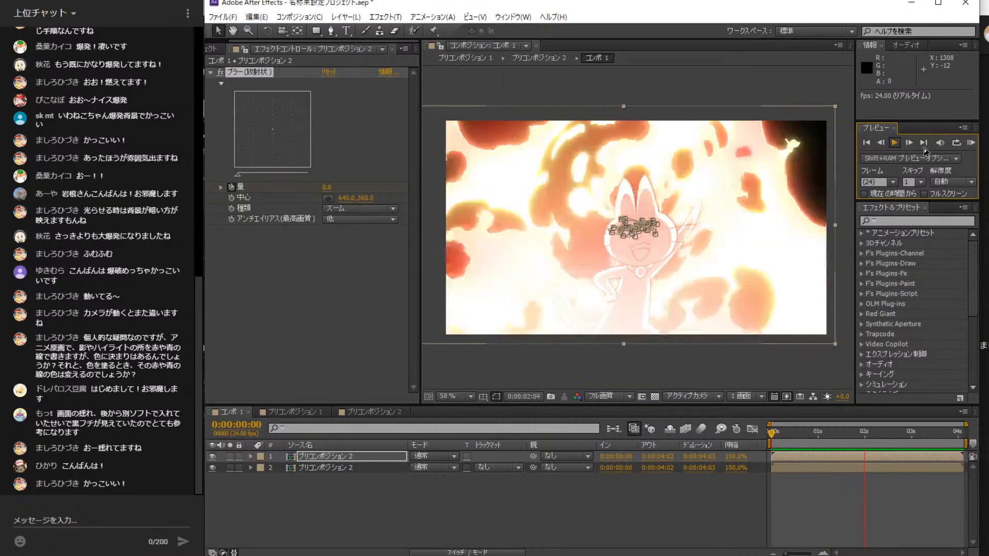
{"action": "key", "text": "space"}
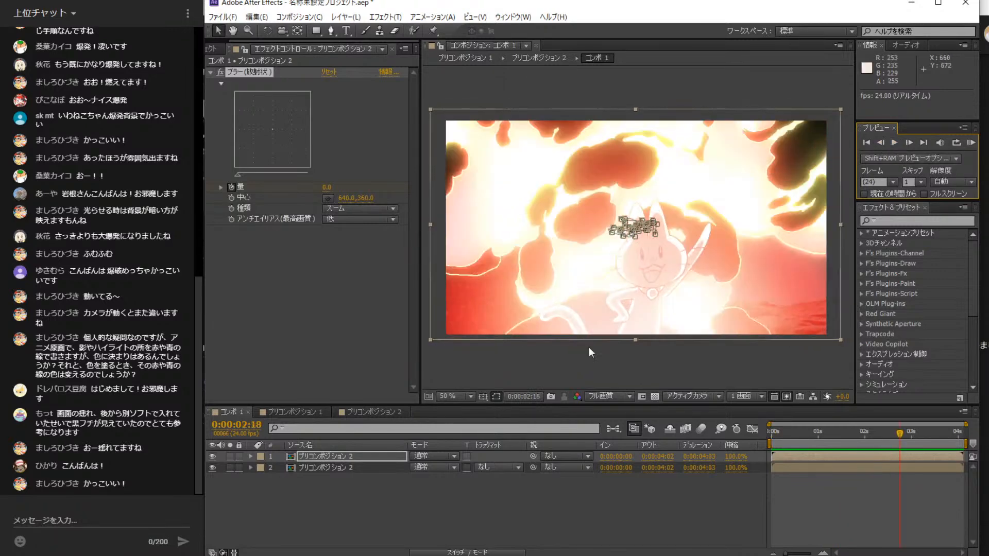
- Set the top layer's radial blur amount to 46 at 0:00:01:06
{"action": "left_click", "coordinate": [251, 457]}
{"action": "left_click_drag", "start_coordinate": [900, 435], "coordinate": [829, 434]}
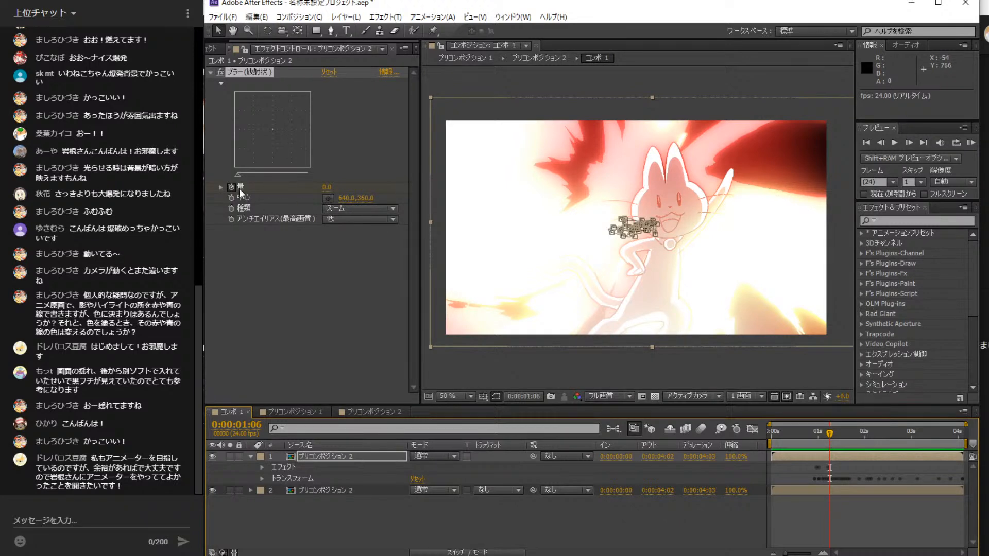
{"action": "left_click_drag", "start_coordinate": [236, 174], "coordinate": [265, 178]}
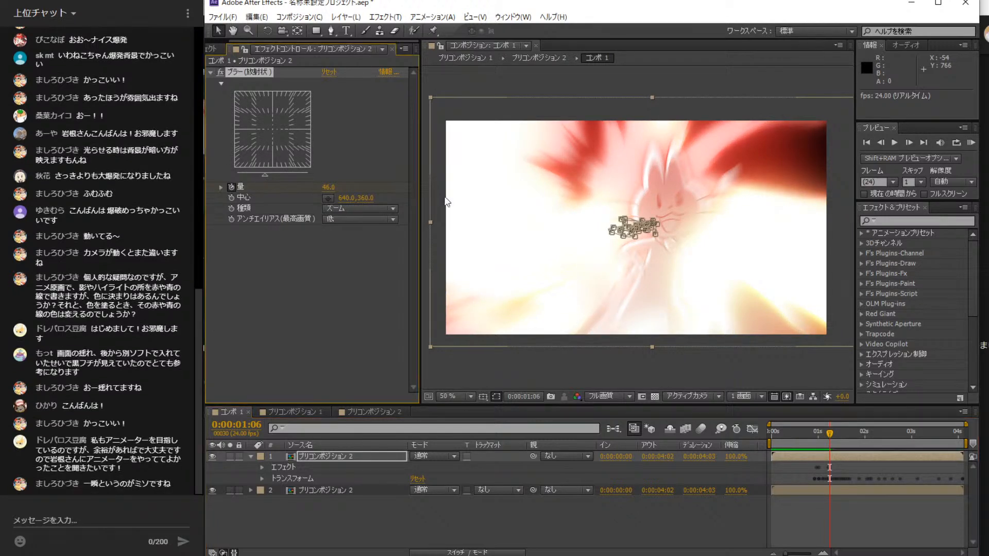
- Set the top layer's radial blur amount to 0 at 0:00:01:07
{"action": "mouse_move", "coordinate": [833, 434]}
{"action": "left_mouse_down"}
{"action": "mouse_move", "coordinate": [819, 434]}
{"action": "mouse_move", "coordinate": [852, 435]}
{"action": "mouse_move", "coordinate": [822, 434]}
{"action": "left_mouse_up"}
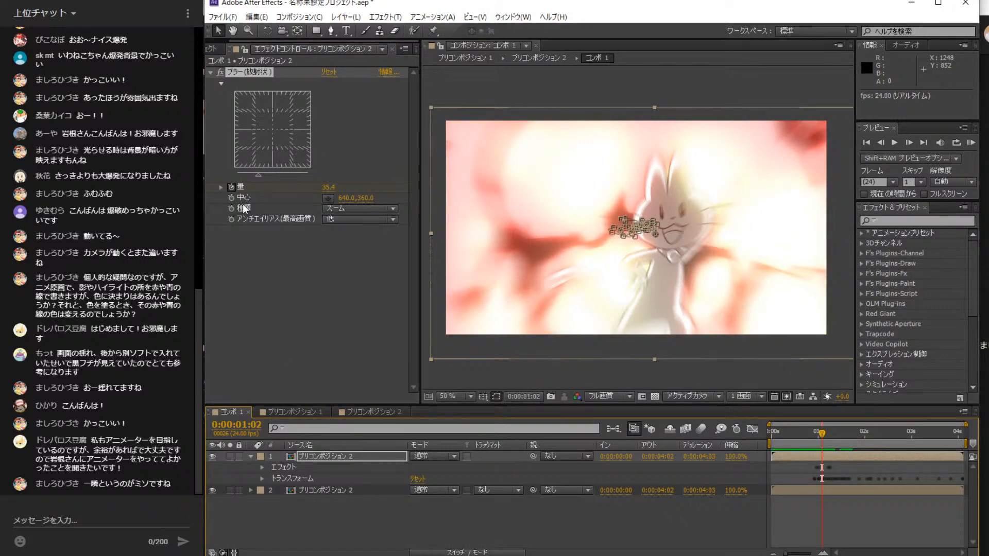
{"action": "left_click", "coordinate": [221, 188]}
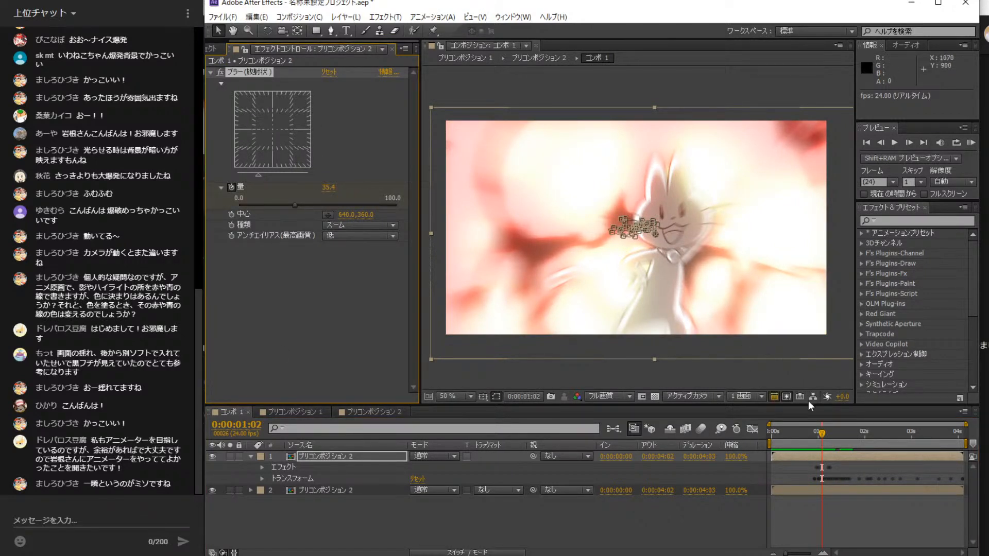
{"action": "left_click_drag", "start_coordinate": [822, 434], "coordinate": [832, 432]}
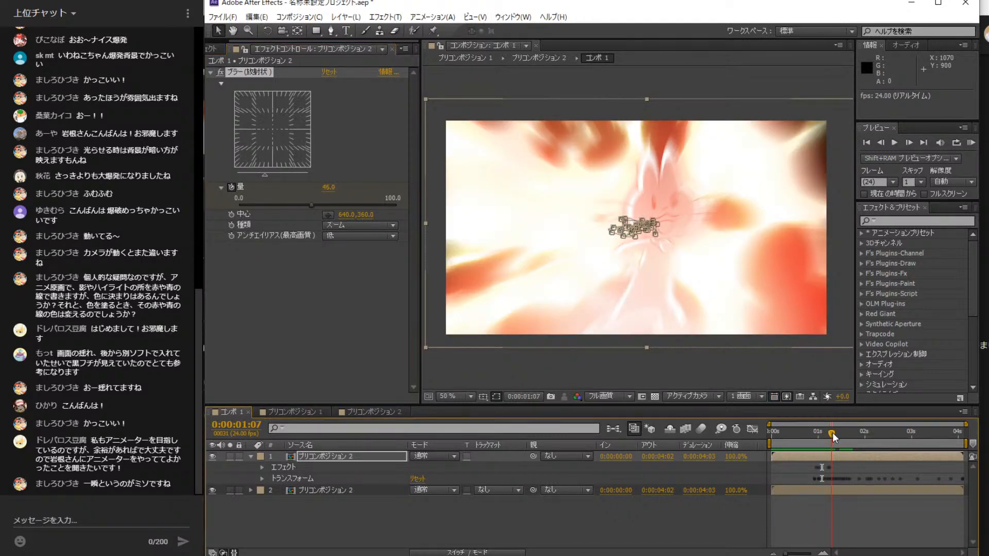
{"action": "left_click_drag", "start_coordinate": [310, 205], "coordinate": [223, 203]}
- Preview the composition from the start to check the second radial blur pulse
{"action": "left_click_drag", "start_coordinate": [826, 429], "coordinate": [760, 433]}
{"action": "left_click", "coordinate": [893, 143]}
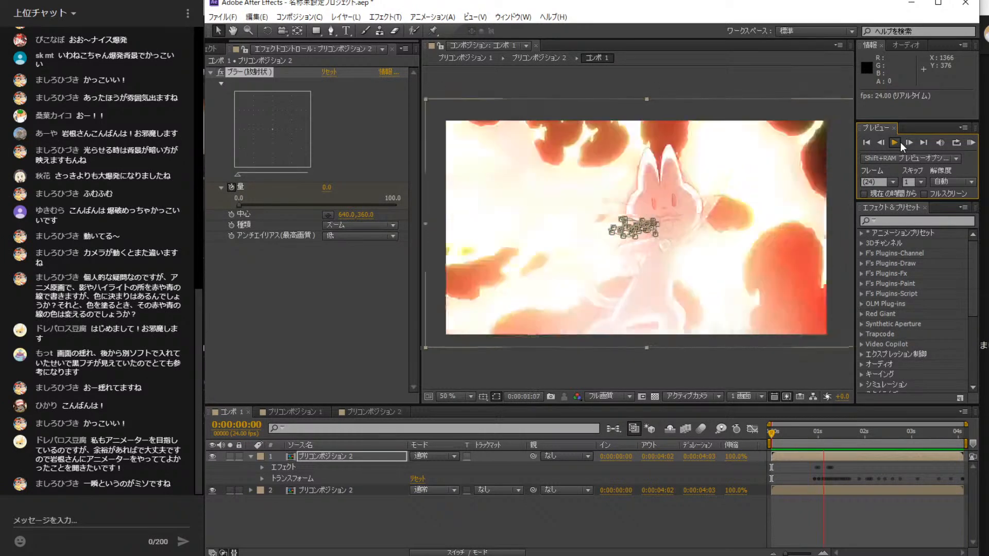
{"action": "left_click", "coordinate": [900, 142]}
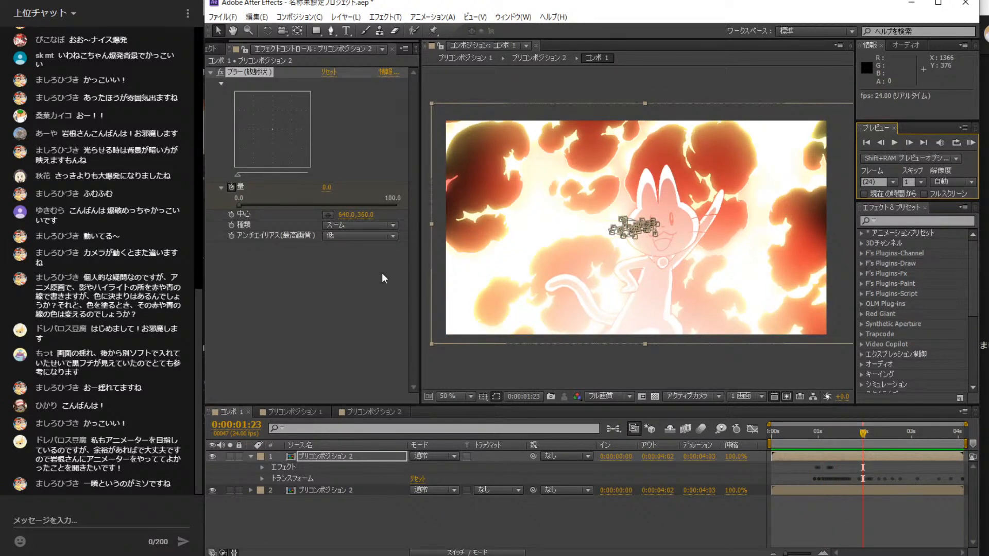
- Reveal the radial blur amount keyframes and spread the last three later in time, placing the peak at 0:00:01:17
{"action": "left_click", "coordinate": [262, 468]}
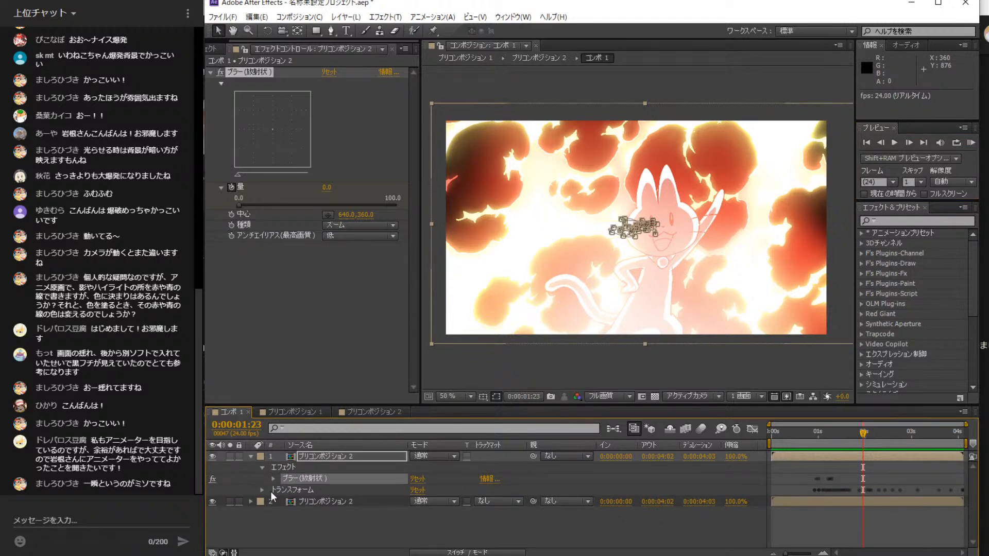
{"action": "left_click", "coordinate": [273, 478]}
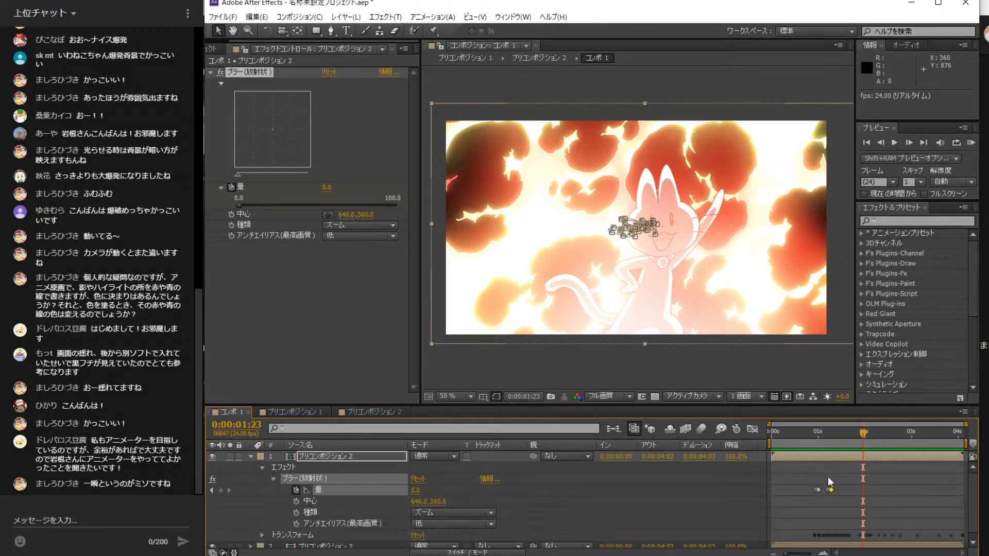
{"action": "left_click_drag", "start_coordinate": [830, 489], "coordinate": [856, 490]}
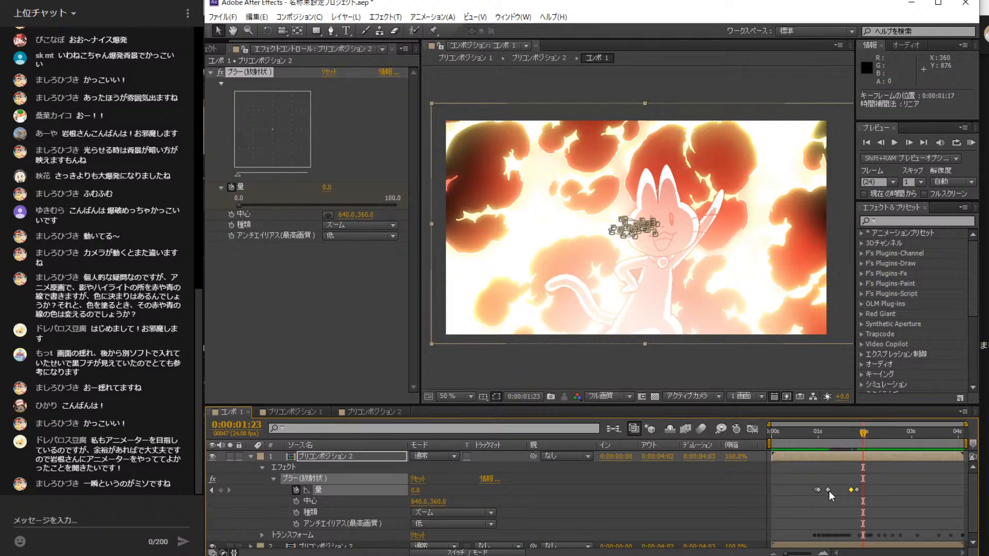
- Preview the retimed blur pulses from the start and return to the first frame
{"action": "left_click_drag", "start_coordinate": [865, 431], "coordinate": [727, 433]}
{"action": "left_click", "coordinate": [894, 142]}
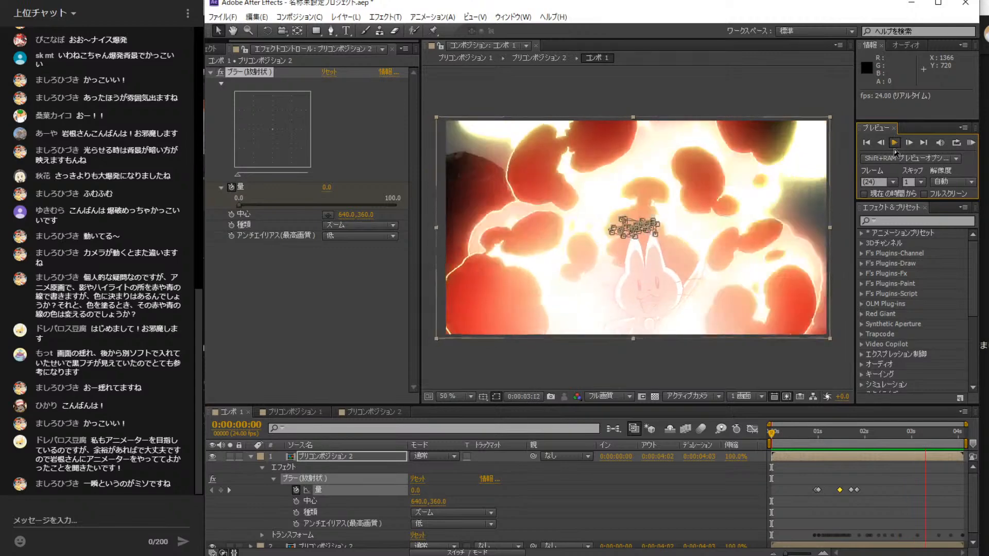
{"action": "left_click", "coordinate": [895, 141]}
{"action": "left_click", "coordinate": [866, 143]}
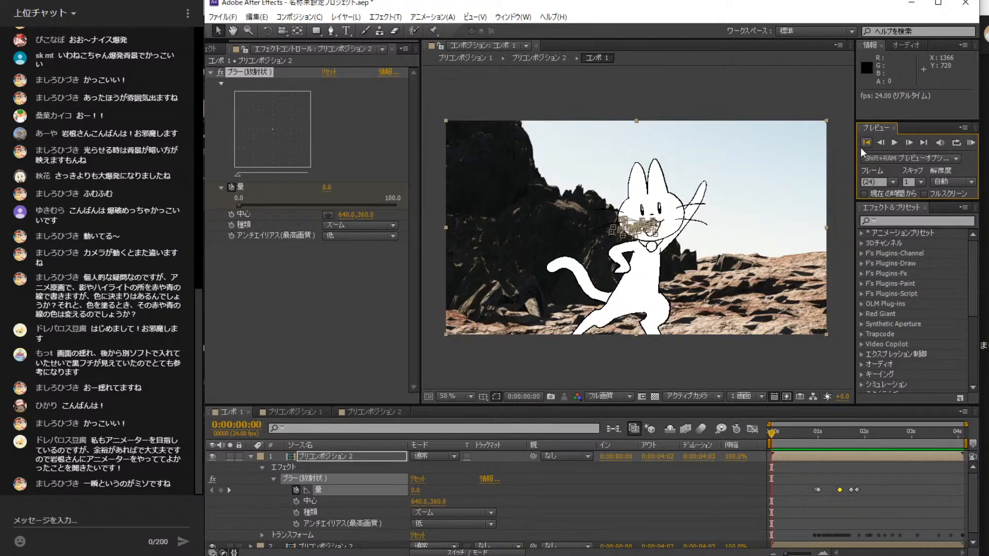
- Duplicate the lower, unblurred プリコンポジション 2 layer and move the copy to the top of the layer stack
{"action": "left_click", "coordinate": [250, 457]}
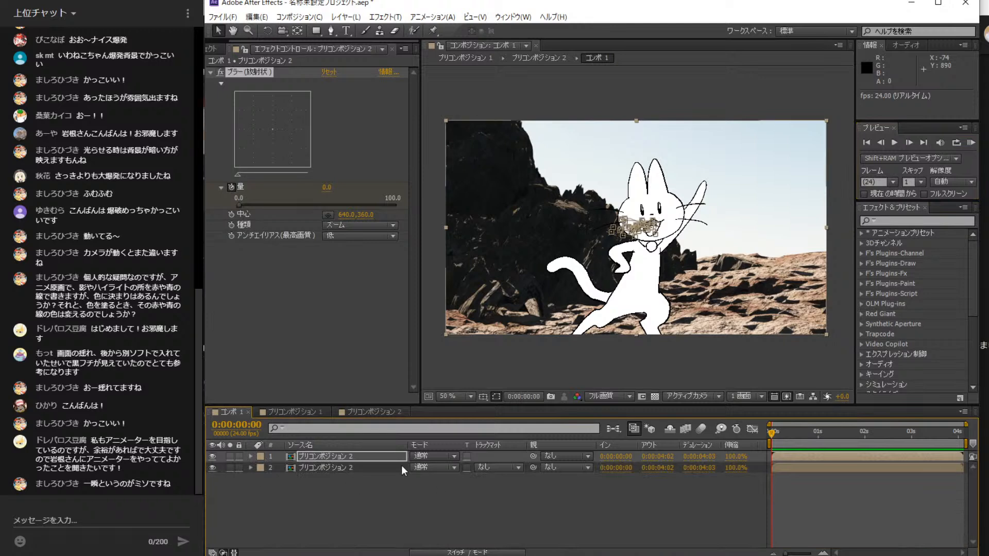
{"action": "left_click", "coordinate": [340, 459]}
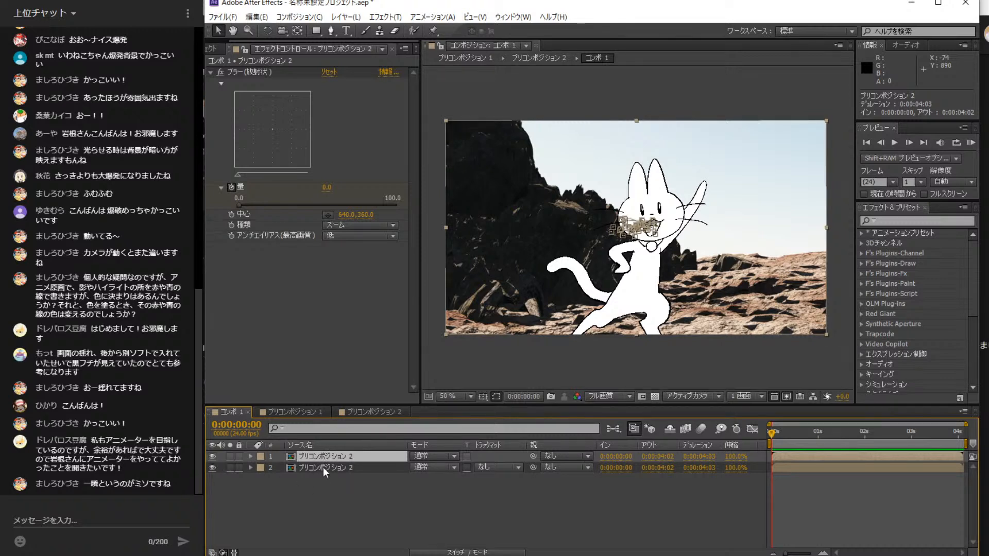
{"action": "left_click", "coordinate": [323, 467]}
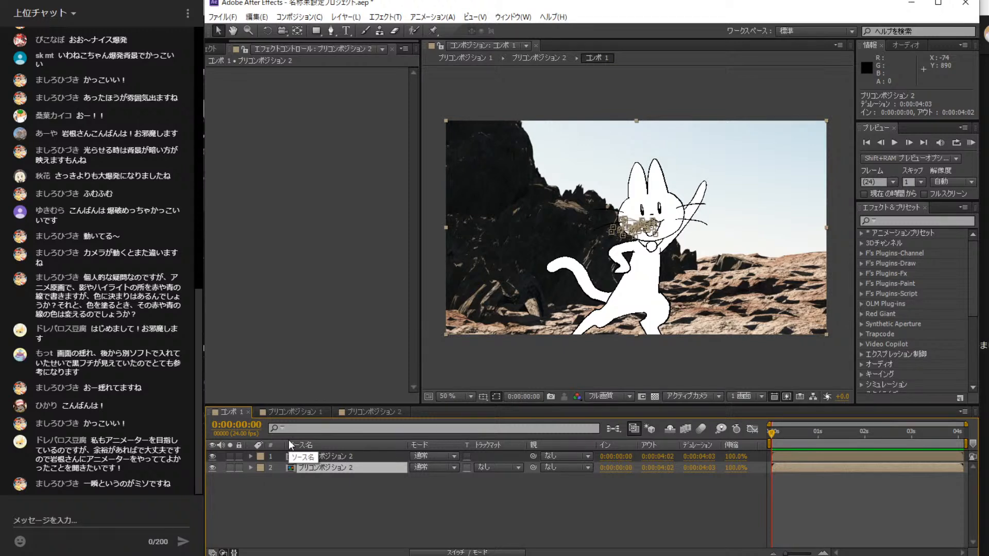
{"action": "key", "text": "ctrl+d"}
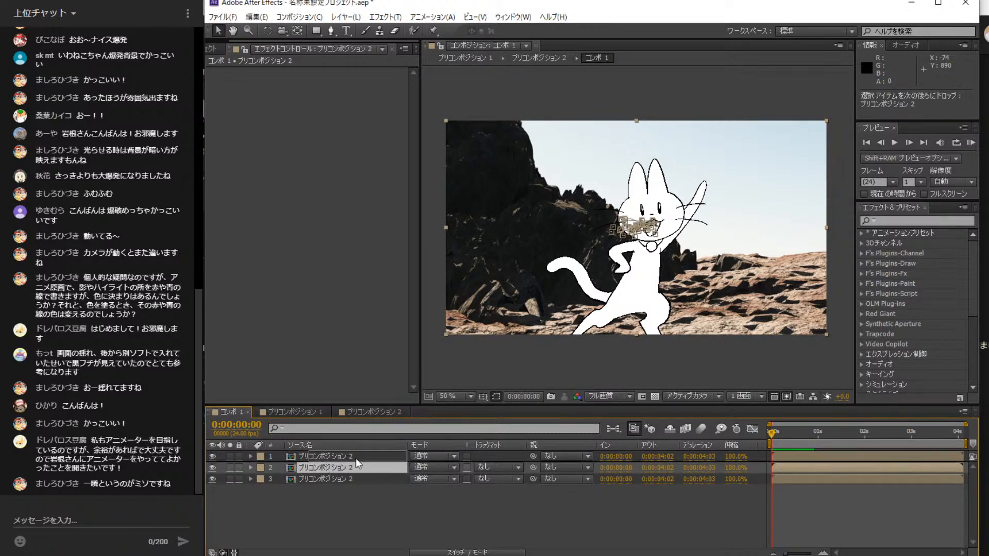
{"action": "left_click", "coordinate": [342, 453]}
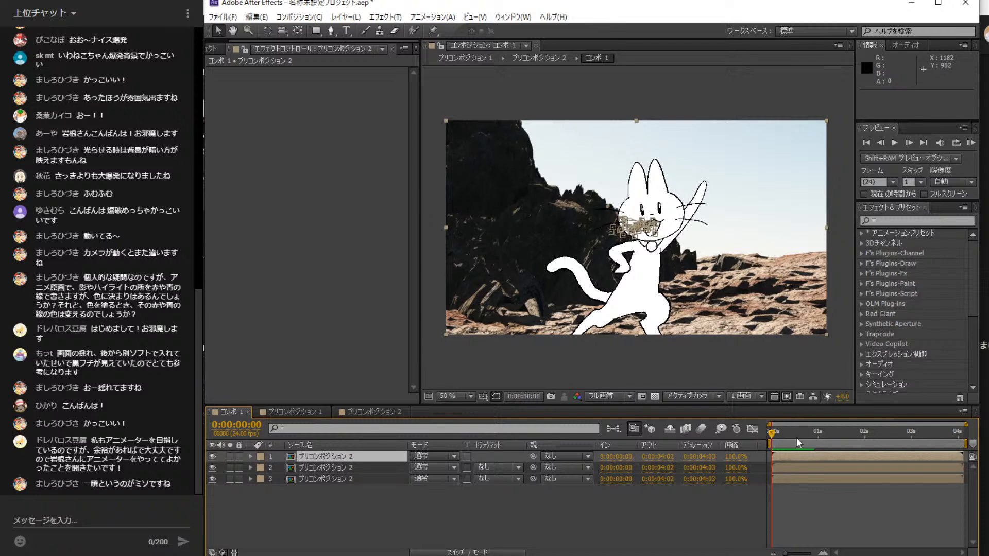
- Compare the frame at 0:00:01:03 with the top layer copy hidden and shown, leaving the copy visible
{"action": "left_click_drag", "start_coordinate": [789, 437], "coordinate": [766, 444]}
{"action": "left_click_drag", "start_coordinate": [771, 437], "coordinate": [814, 436]}
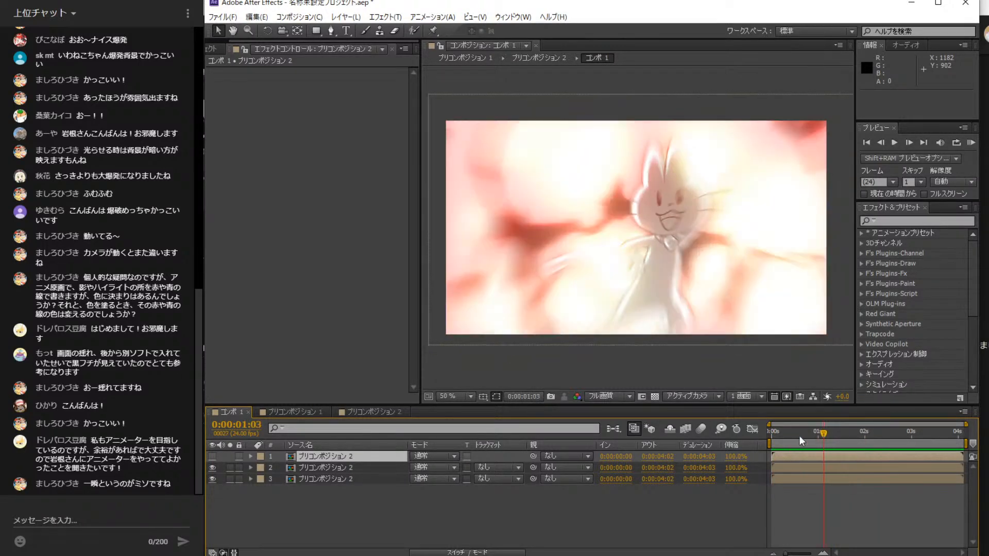
{"action": "left_click", "coordinate": [213, 455]}
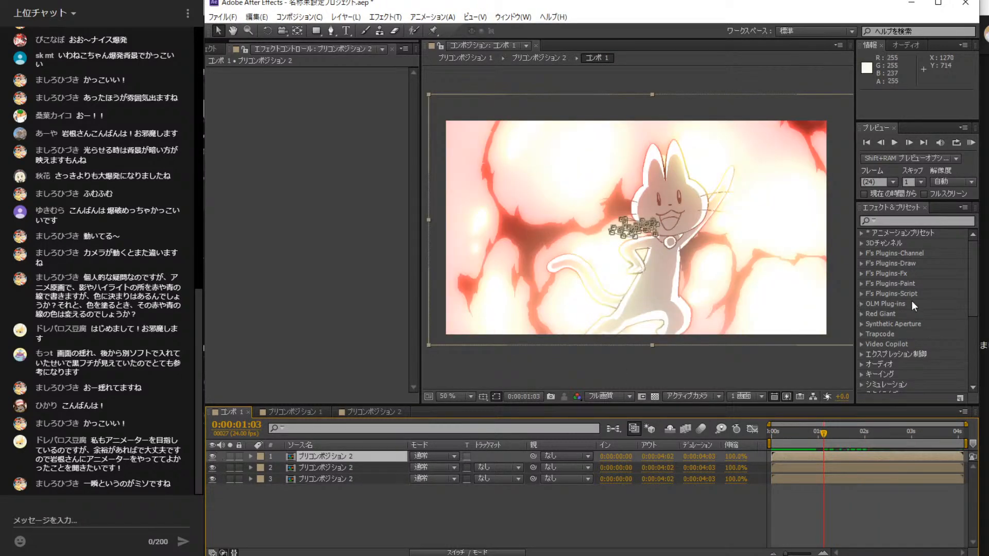
- Apply the Gaussian blur effect ブラー(ガウス) to the top プリコンポジション 2 layer
{"action": "left_click", "coordinate": [381, 18]}
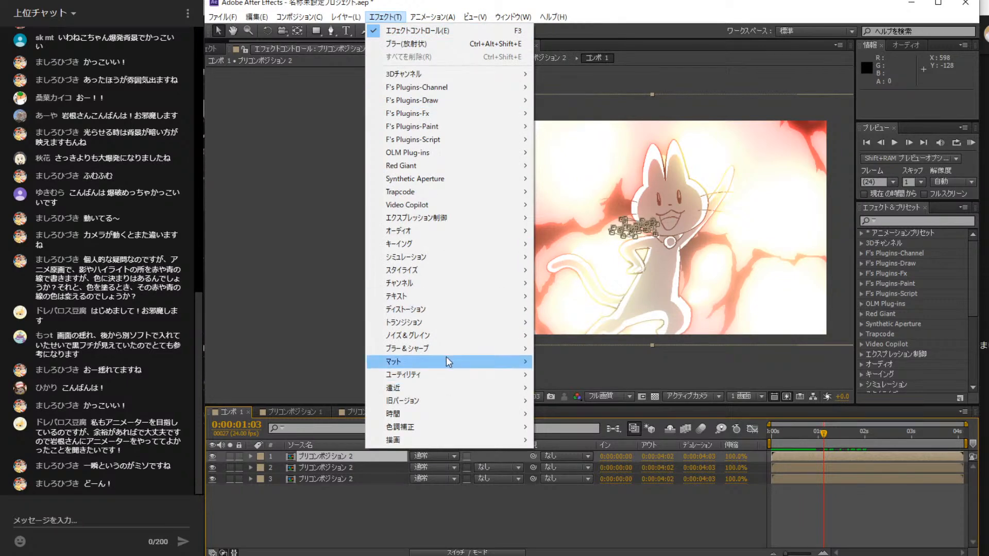
{"action": "mouse_move", "coordinate": [447, 347]}
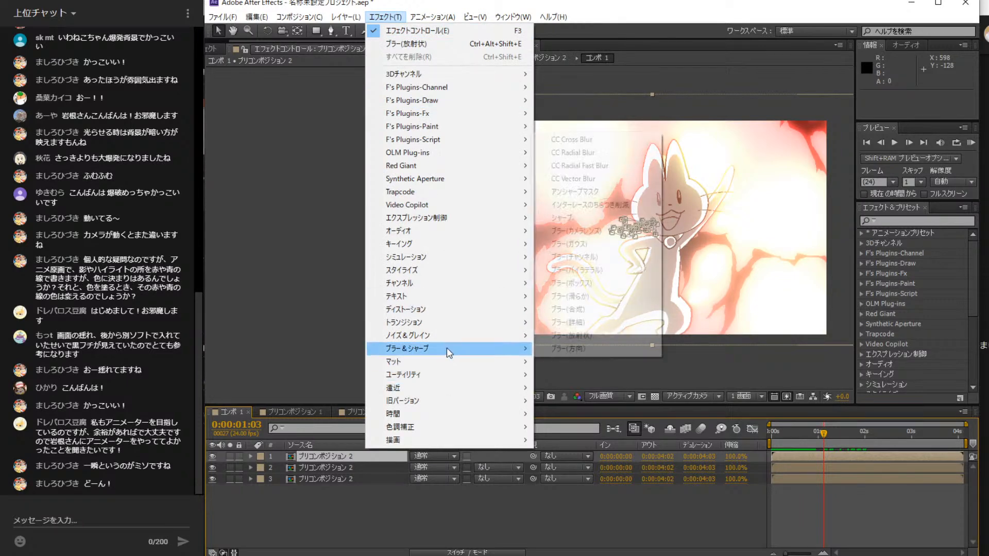
{"action": "left_click", "coordinate": [593, 243]}
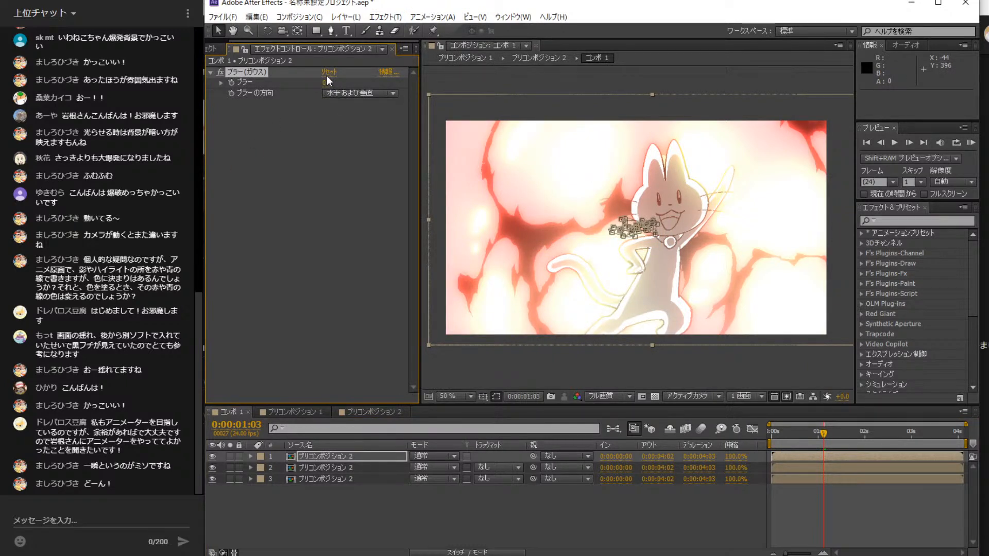
- Set the Gaussian blur amount on the top プリコンポジション 2 layer to 20.1
{"action": "left_click_drag", "start_coordinate": [326, 88], "coordinate": [445, 85]}
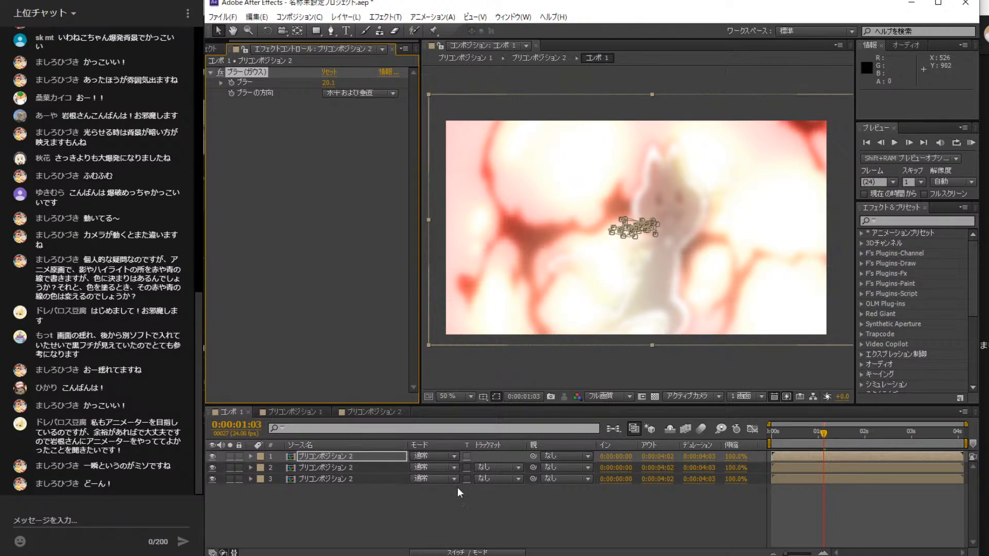
{"action": "left_click", "coordinate": [431, 456]}
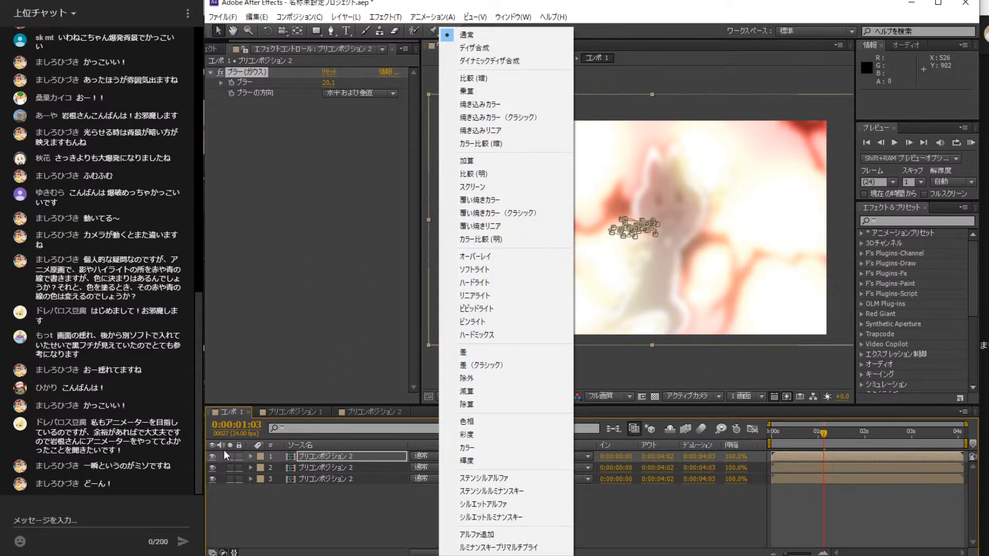
{"action": "left_click", "coordinate": [363, 354]}
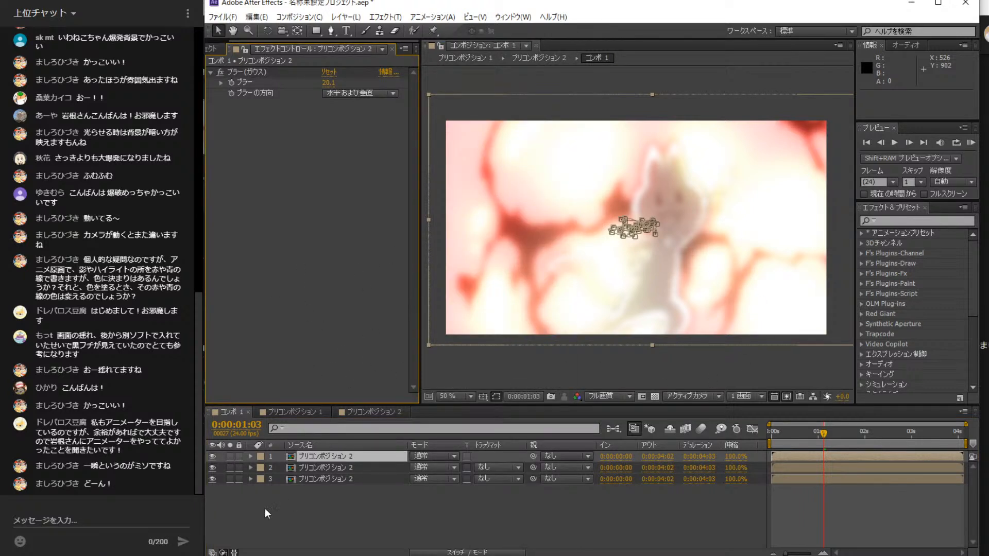
- Reveal the top layer's transform properties and lower its opacity to 68%
{"action": "left_click", "coordinate": [250, 458]}
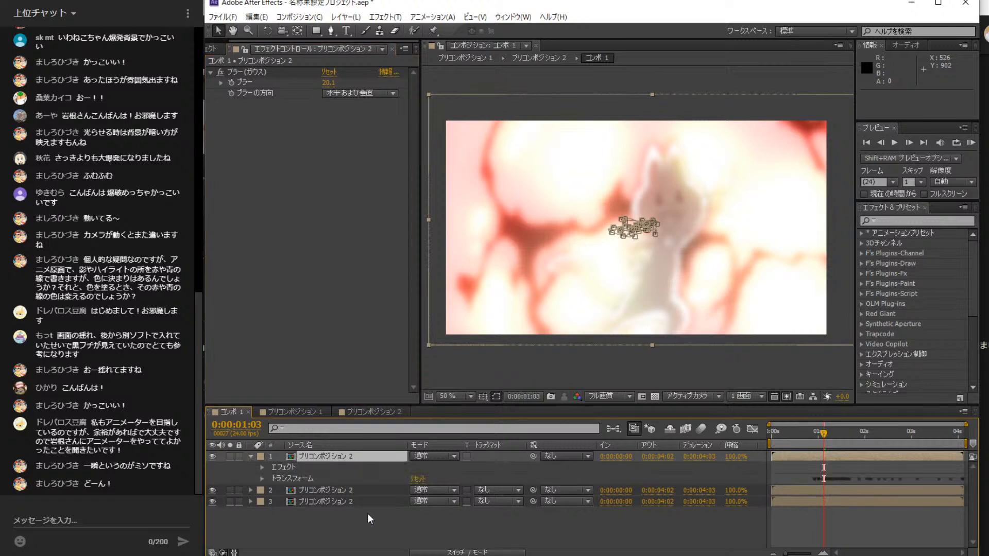
{"action": "left_click", "coordinate": [262, 479]}
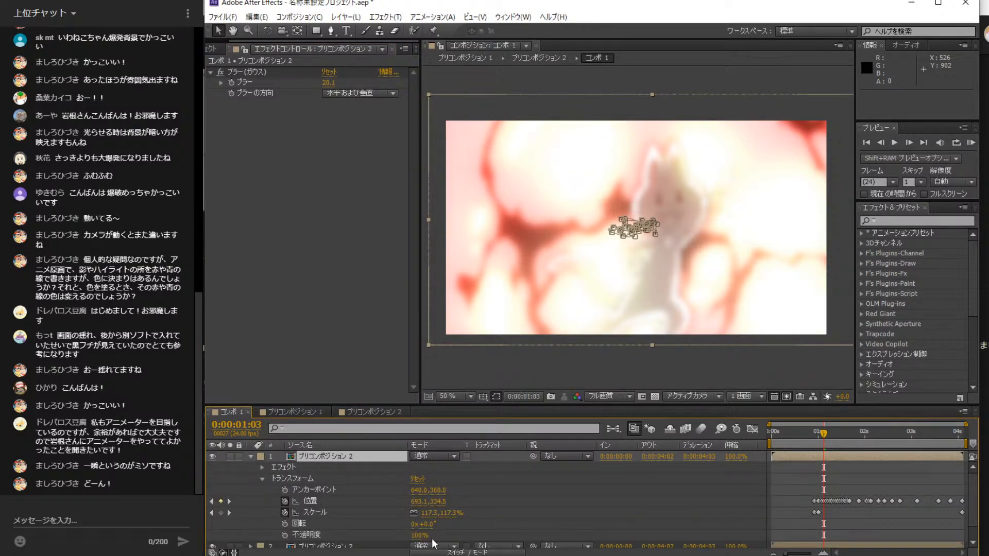
{"action": "left_click_drag", "start_coordinate": [414, 536], "coordinate": [391, 527]}
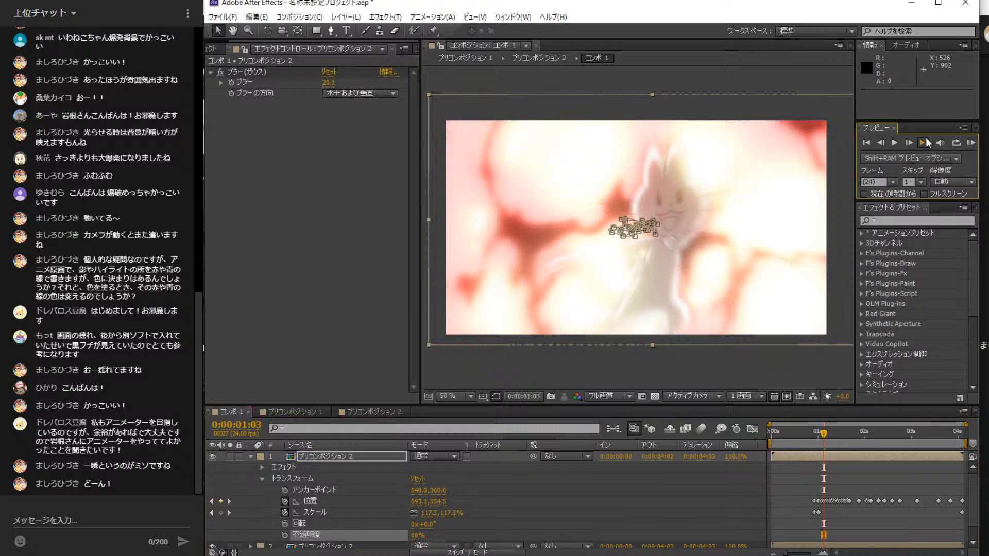
- Try the top layer at 98% opacity on the last frame, and settle on 52% opacity at 0:00:02:11
{"action": "left_click", "coordinate": [924, 140]}
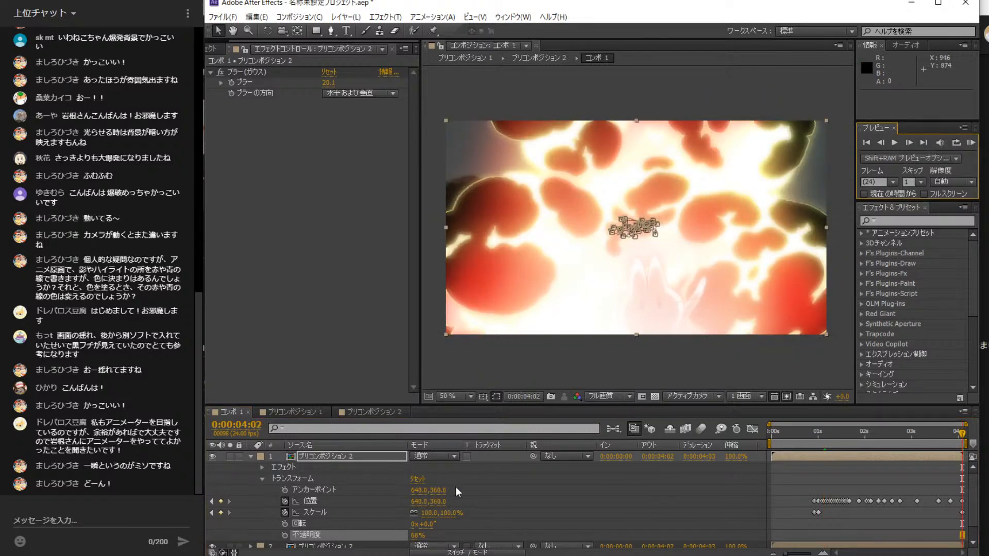
{"action": "left_click", "coordinate": [418, 536]}
{"action": "type", "text": "100"}
{"action": "key", "text": "Return"}
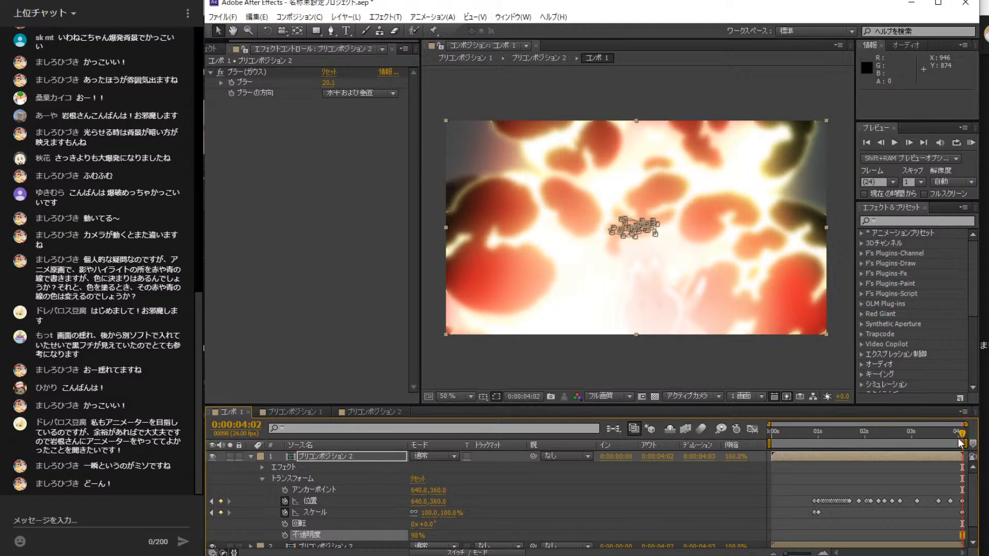
{"action": "left_click_drag", "start_coordinate": [963, 433], "coordinate": [885, 441]}
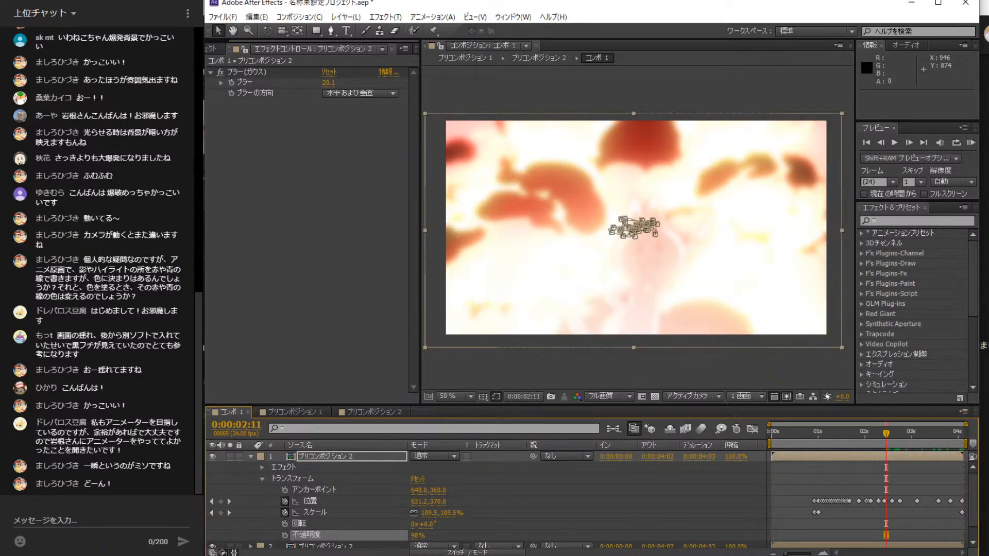
{"action": "left_click_drag", "start_coordinate": [418, 535], "coordinate": [395, 534]}
- Compare the frame at 0:00:02:11 with the top blurred layer hidden and shown, checking the cat's face up close, and leave the layer visible
{"action": "left_click", "coordinate": [211, 455]}
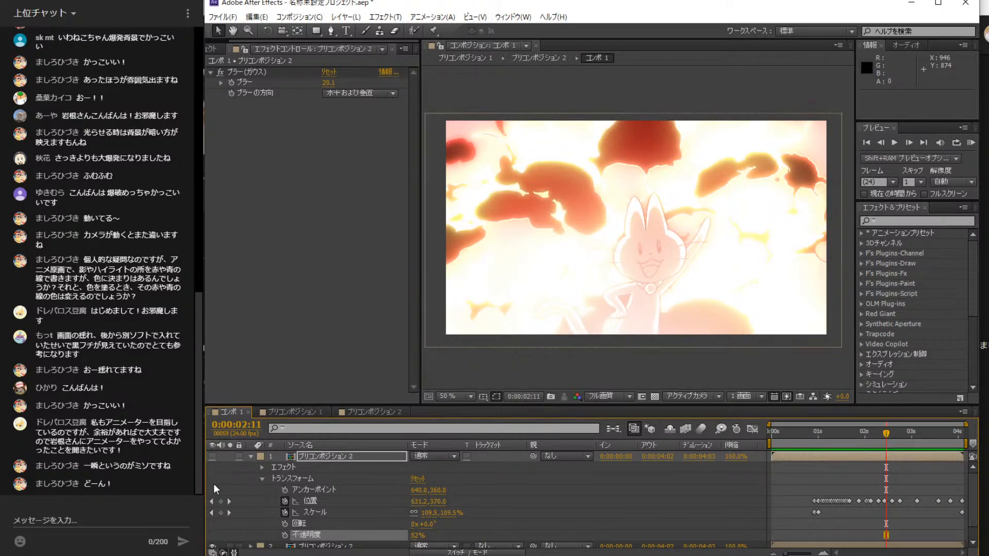
{"action": "scroll", "coordinate": [213, 484], "scroll_direction": "down", "scroll_amount": 1}
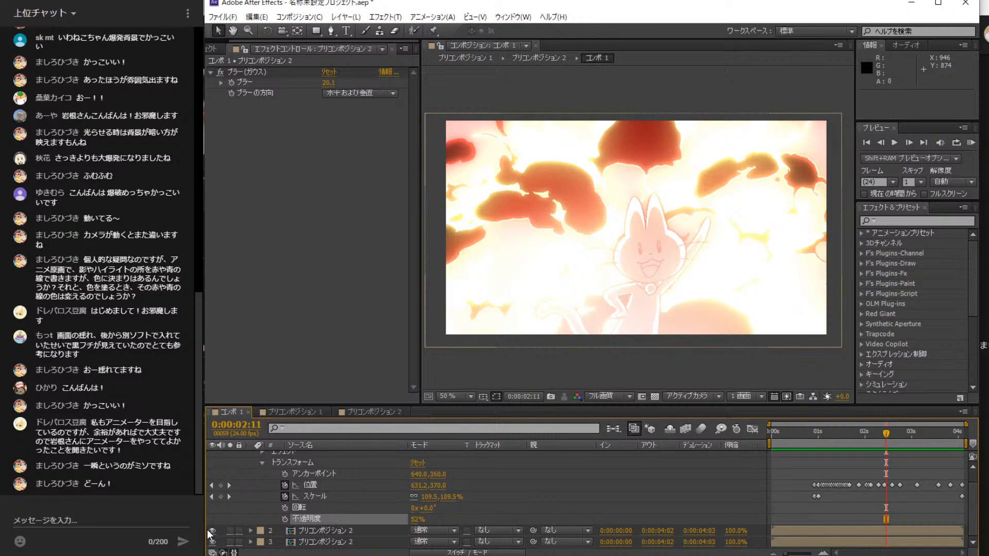
{"action": "scroll", "coordinate": [437, 490], "scroll_direction": "up", "scroll_amount": 1}
{"action": "left_click", "coordinate": [212, 456]}
{"action": "left_click", "coordinate": [211, 455]}
{"action": "left_click", "coordinate": [212, 456]}
{"action": "left_click", "coordinate": [212, 456]}
{"action": "left_click", "coordinate": [212, 455]}
{"action": "scroll", "coordinate": [651, 323], "scroll_direction": "up", "scroll_amount": 2}
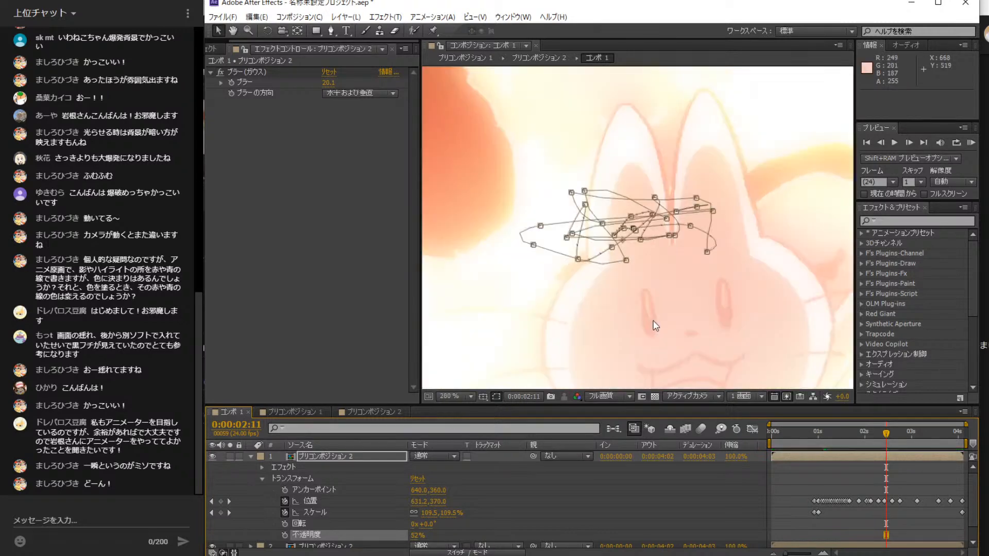
{"action": "left_click", "coordinate": [212, 456]}
{"action": "left_click", "coordinate": [211, 456]}
{"action": "left_click", "coordinate": [211, 456]}
{"action": "left_click", "coordinate": [211, 455]}
{"action": "scroll", "coordinate": [537, 316], "scroll_direction": "down", "scroll_amount": 4}
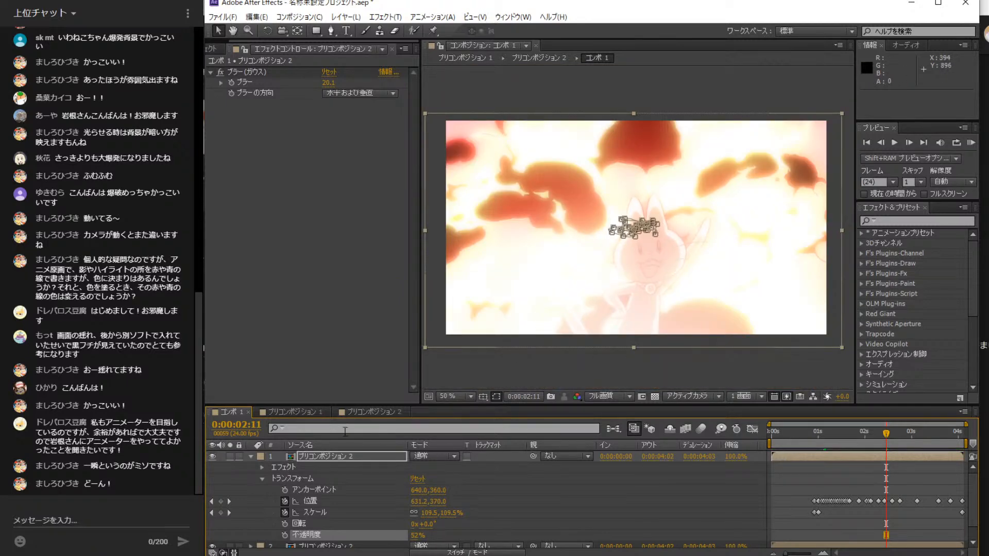
- Start keyframing the top layer's opacity at 0:00:01:00 with a value of 52%
{"action": "left_click", "coordinate": [252, 456]}
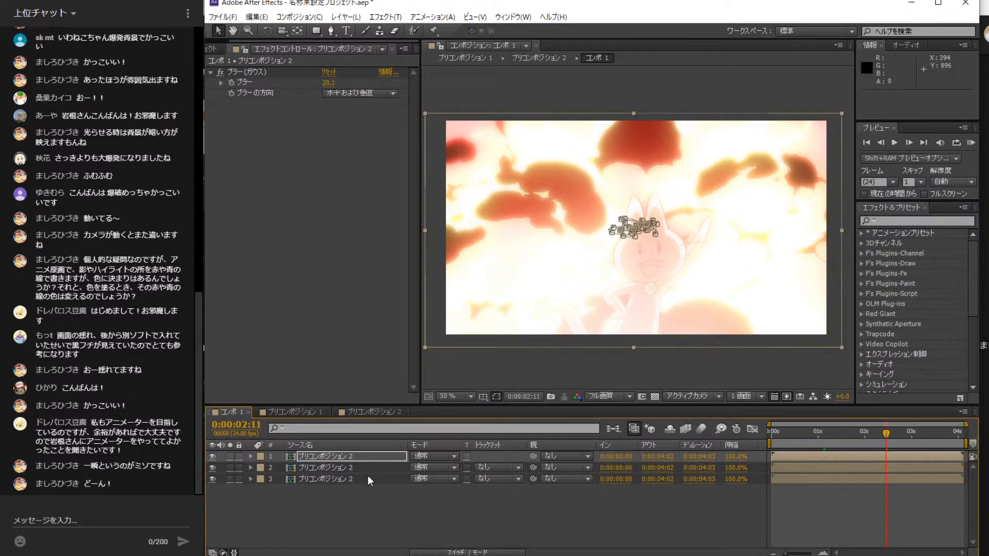
{"action": "left_click", "coordinate": [251, 456]}
{"action": "left_click_drag", "start_coordinate": [886, 434], "coordinate": [817, 444]}
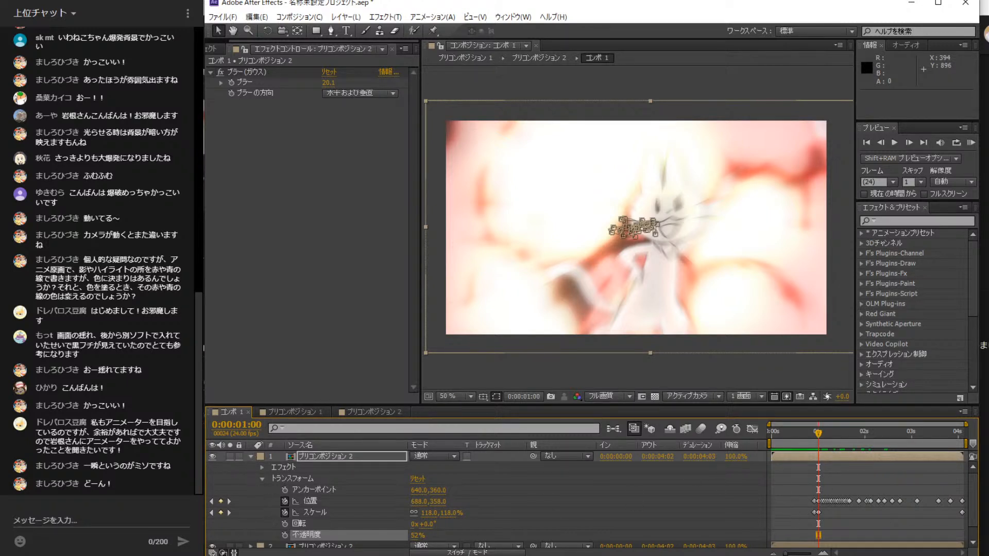
{"action": "left_click", "coordinate": [285, 536]}
- Set the top layer's opacity to 0% one frame earlier, at 0:00:00:23
{"action": "left_click", "coordinate": [888, 140]}
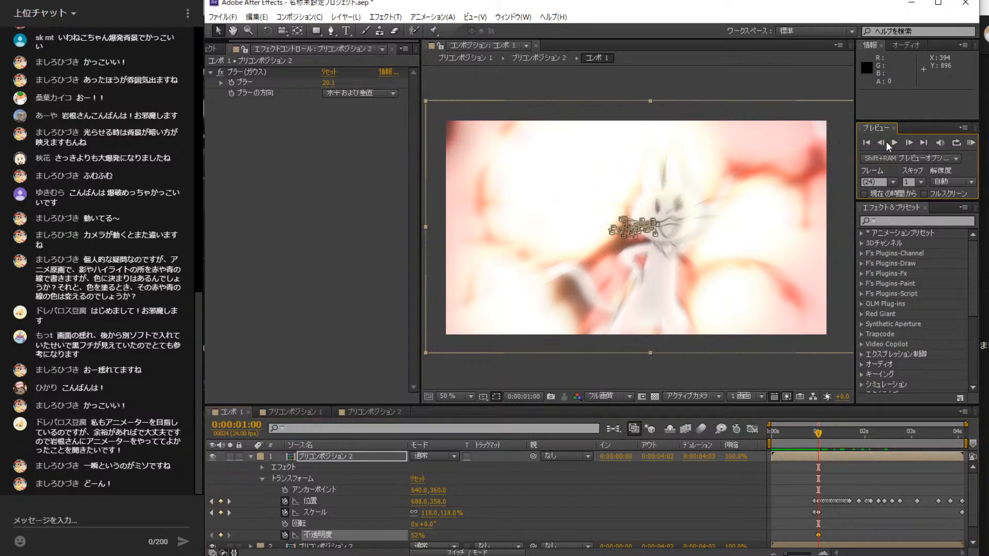
{"action": "left_click", "coordinate": [881, 144]}
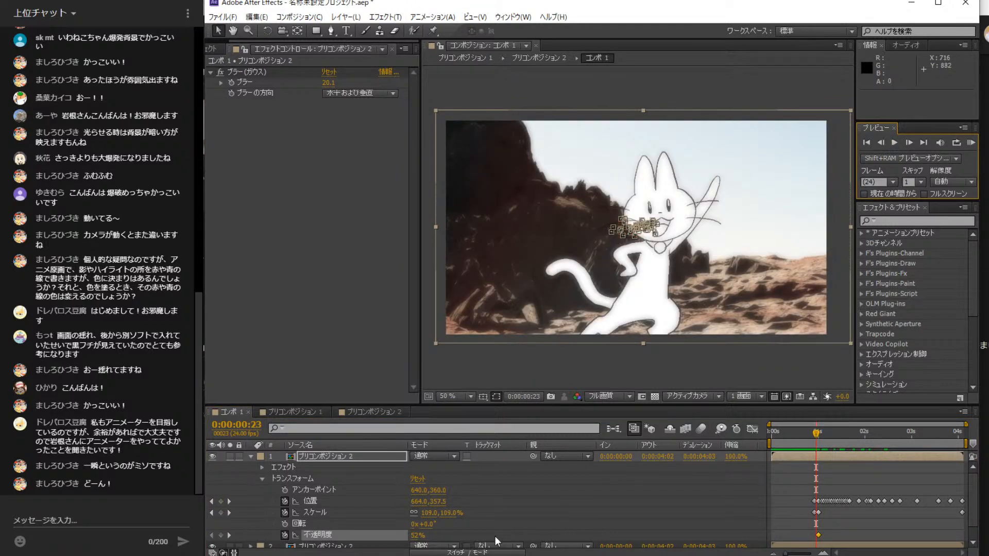
{"action": "left_click", "coordinate": [417, 535]}
{"action": "type", "text": "0"}
{"action": "key", "text": "Return"}
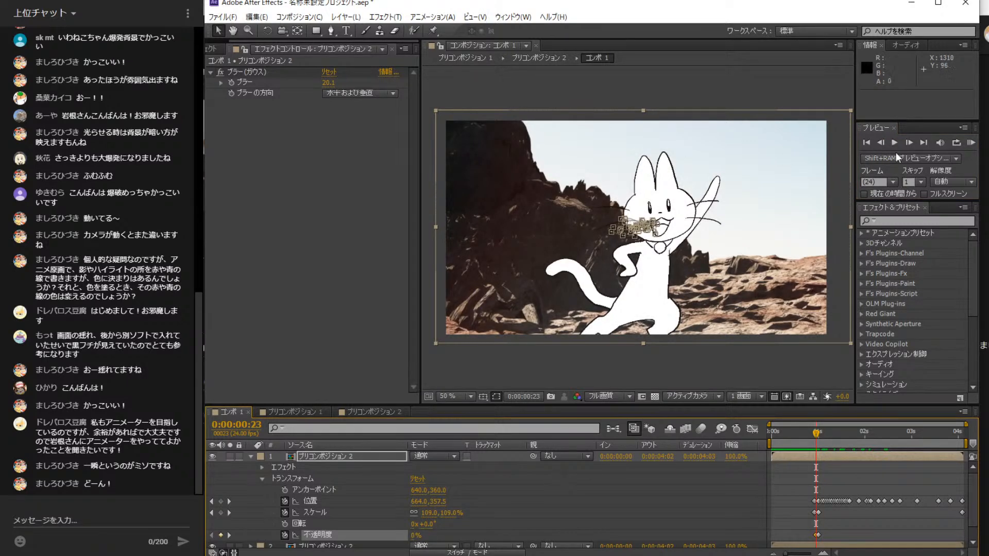
- Preview the blurred layer's opacity change from the first frame
{"action": "left_click", "coordinate": [865, 143]}
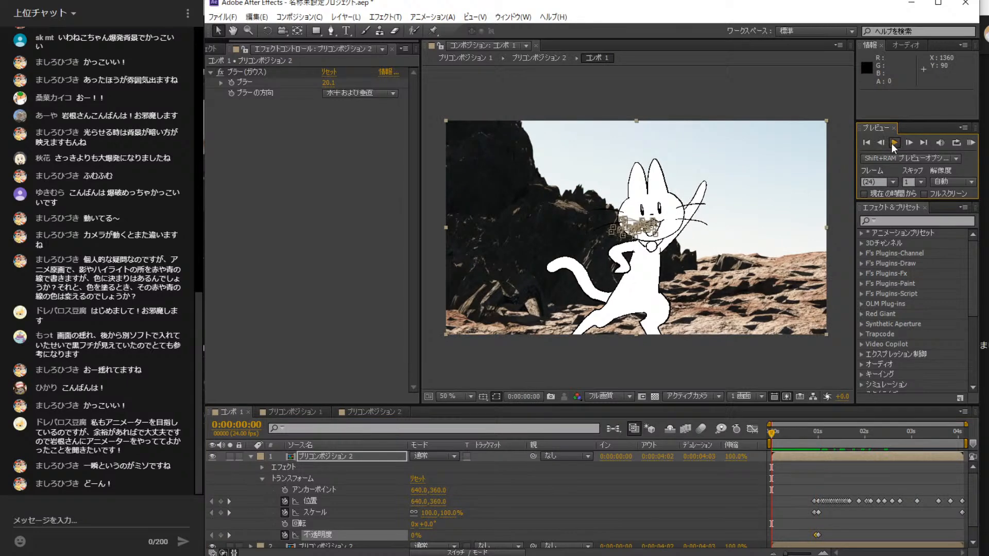
{"action": "left_click", "coordinate": [894, 143]}
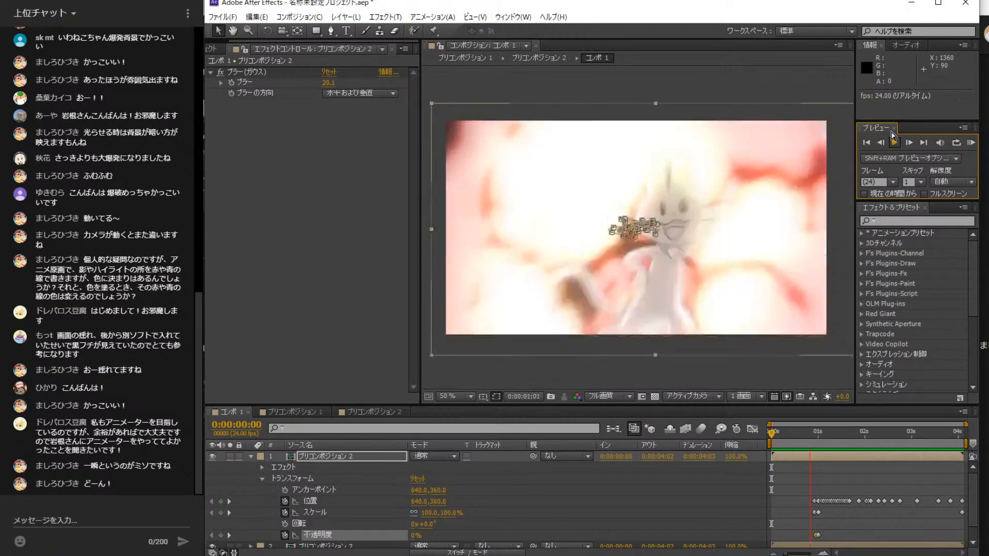
{"action": "left_click", "coordinate": [894, 143]}
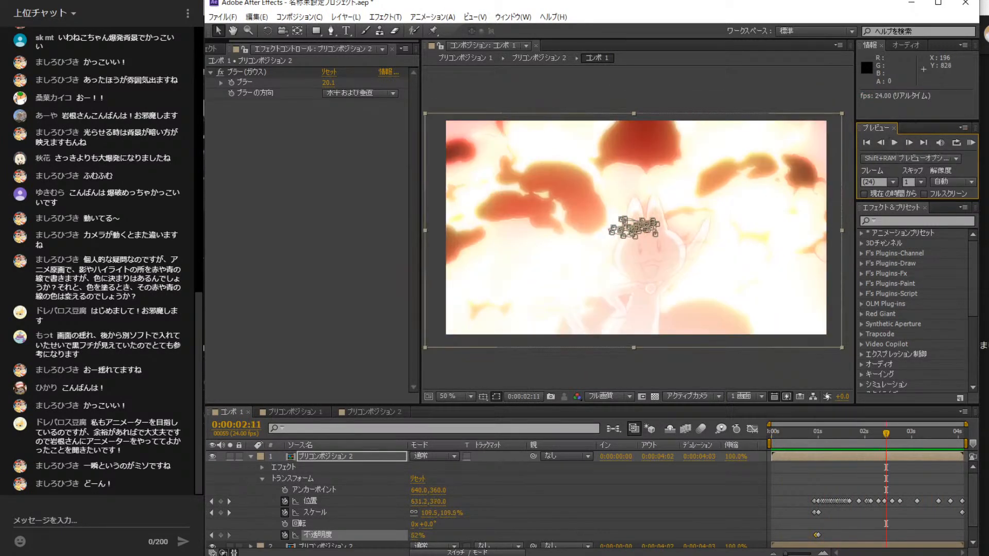
- Duplicate the top blurred プリコンポジション 2 layer and set the copy's blending mode to オーバーレイ (Overlay)
{"action": "left_click", "coordinate": [251, 457]}
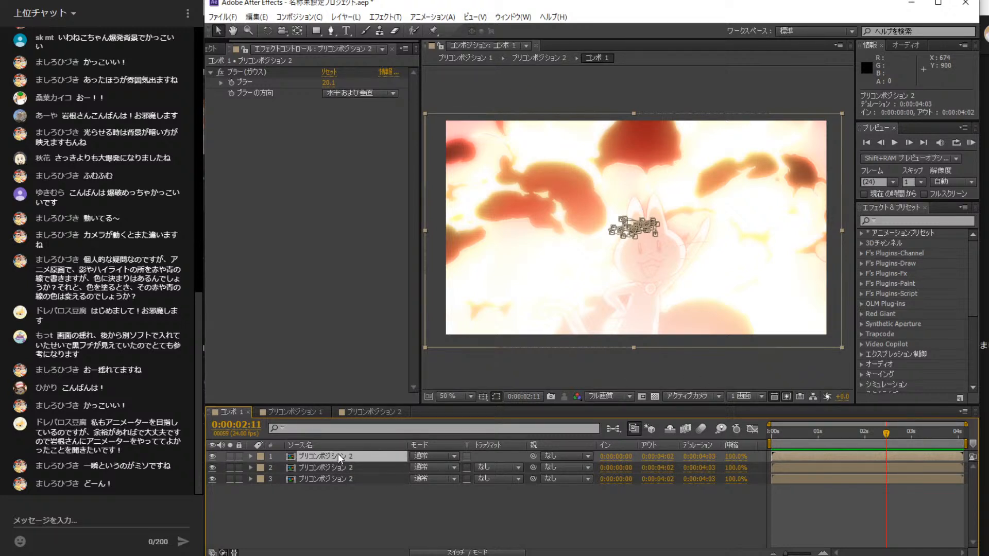
{"action": "key", "text": "ctrl+d"}
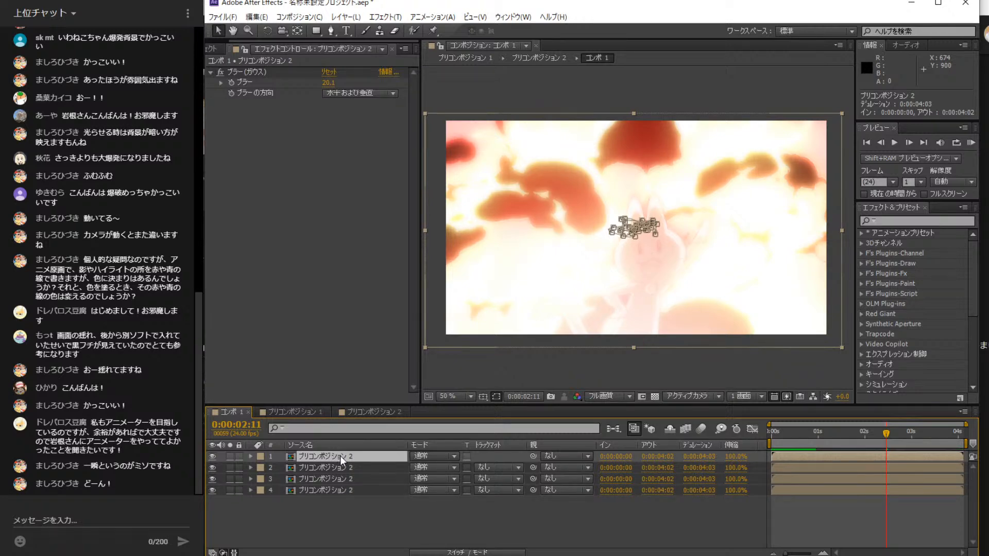
{"action": "left_click", "coordinate": [438, 460]}
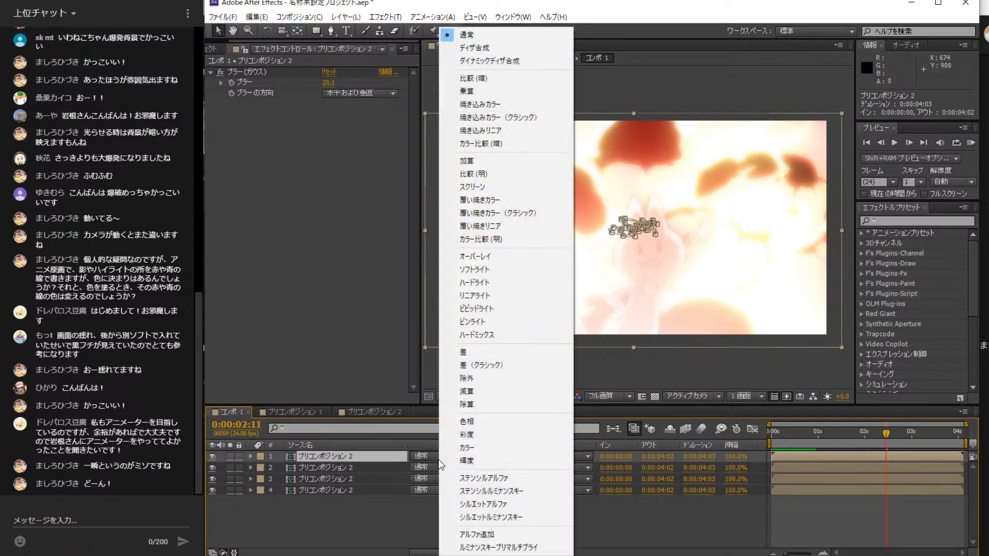
{"action": "left_click", "coordinate": [512, 257]}
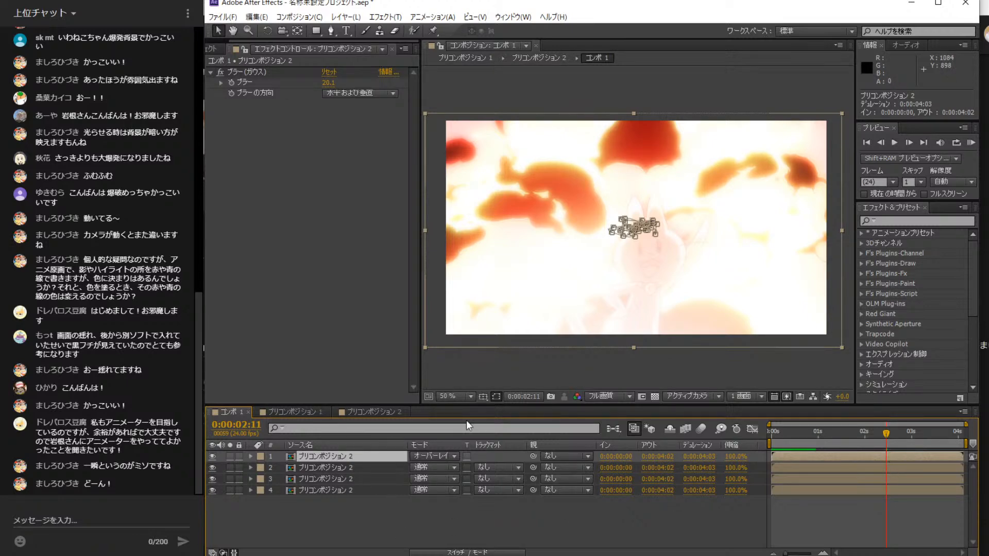
- Scrub through the shot and preview it from the start with the overlay copy applied
{"action": "left_click_drag", "start_coordinate": [883, 437], "coordinate": [779, 446]}
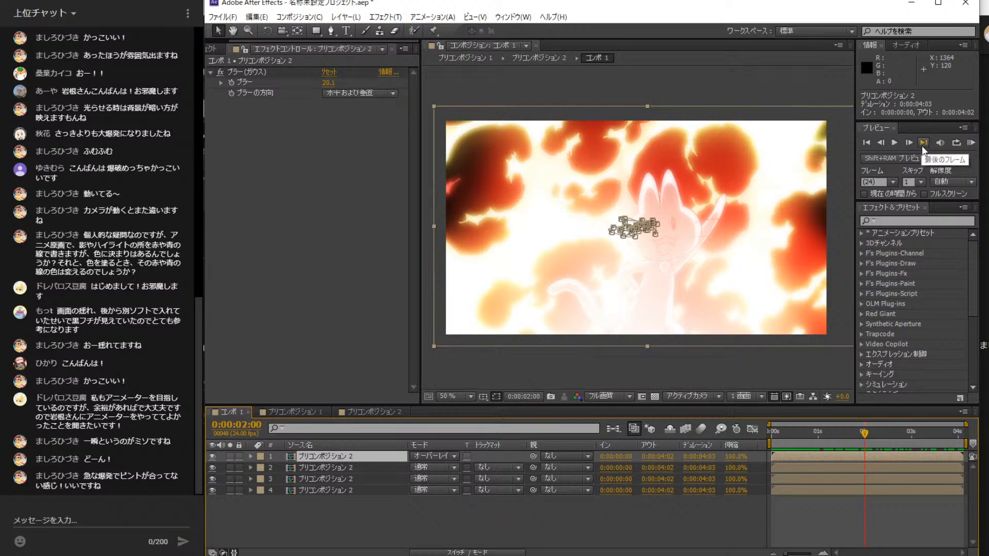
{"action": "left_click", "coordinate": [894, 143]}
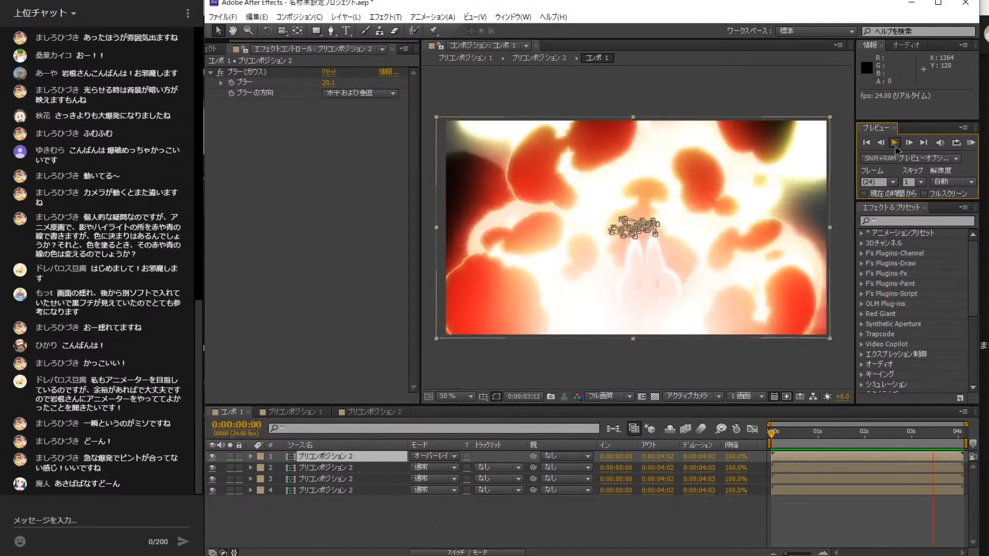
{"action": "left_click", "coordinate": [896, 144]}
- Add an opacity keyframe of 52% at 0:00:01:07 on the second プリコンポジション 2 layer
{"action": "left_click_drag", "start_coordinate": [778, 428], "coordinate": [822, 430]}
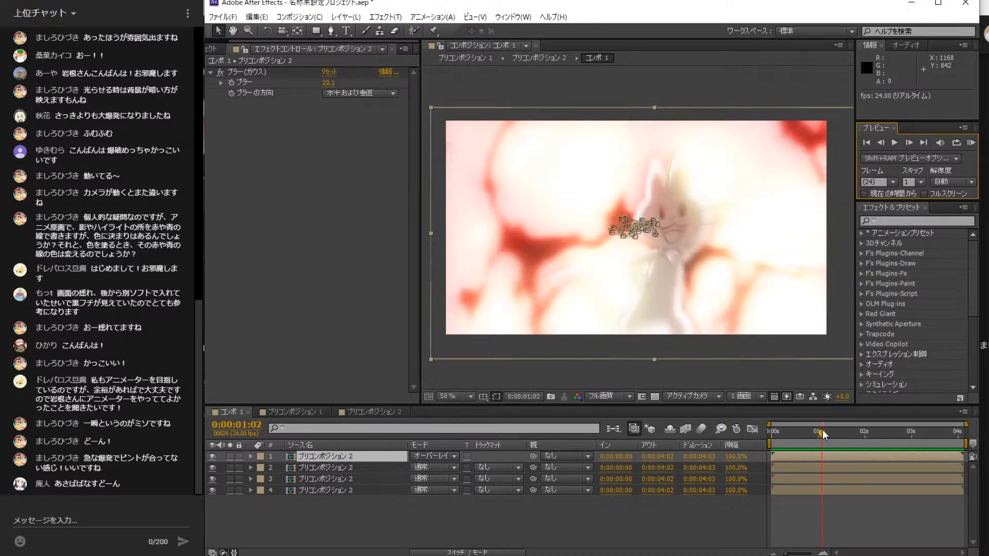
{"action": "left_click", "coordinate": [251, 456]}
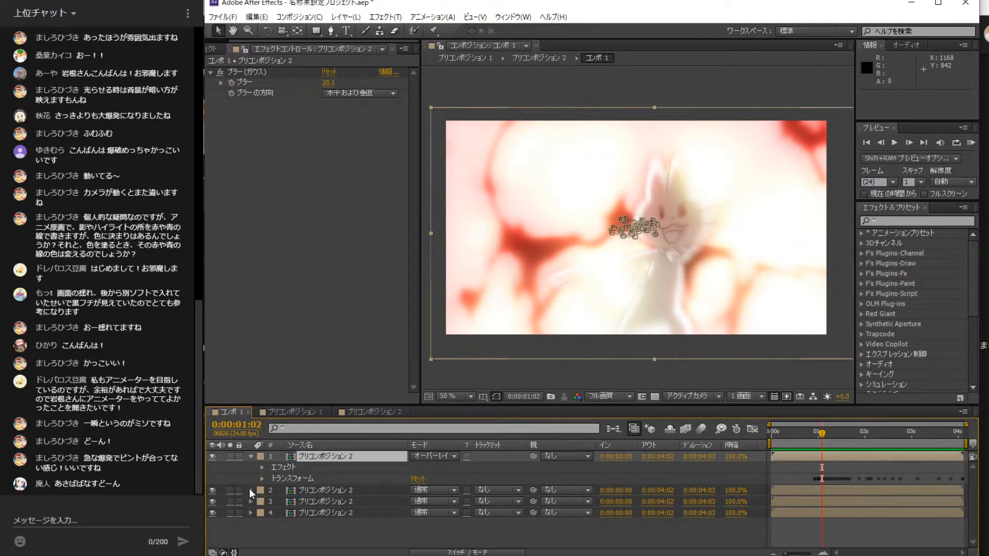
{"action": "left_click", "coordinate": [250, 457]}
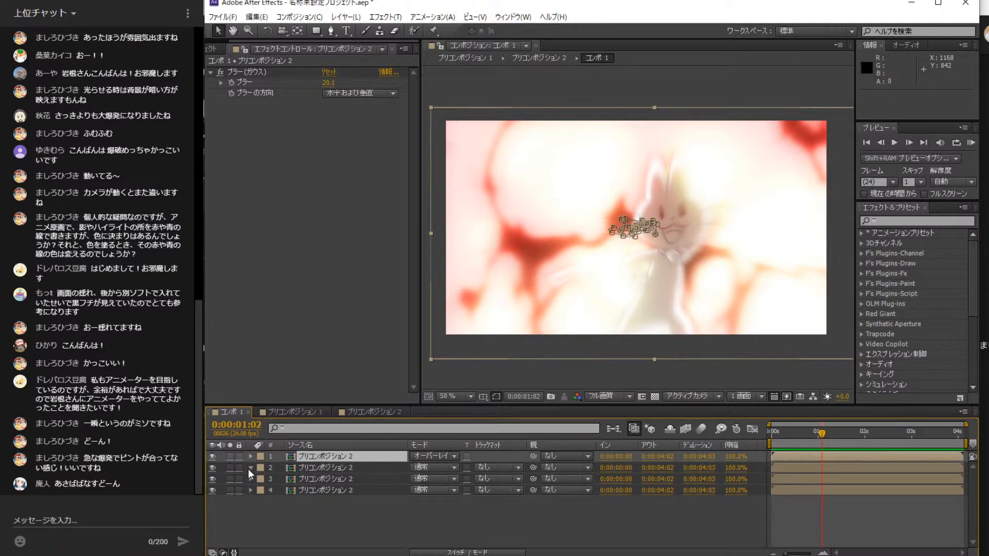
{"action": "left_click", "coordinate": [251, 468]}
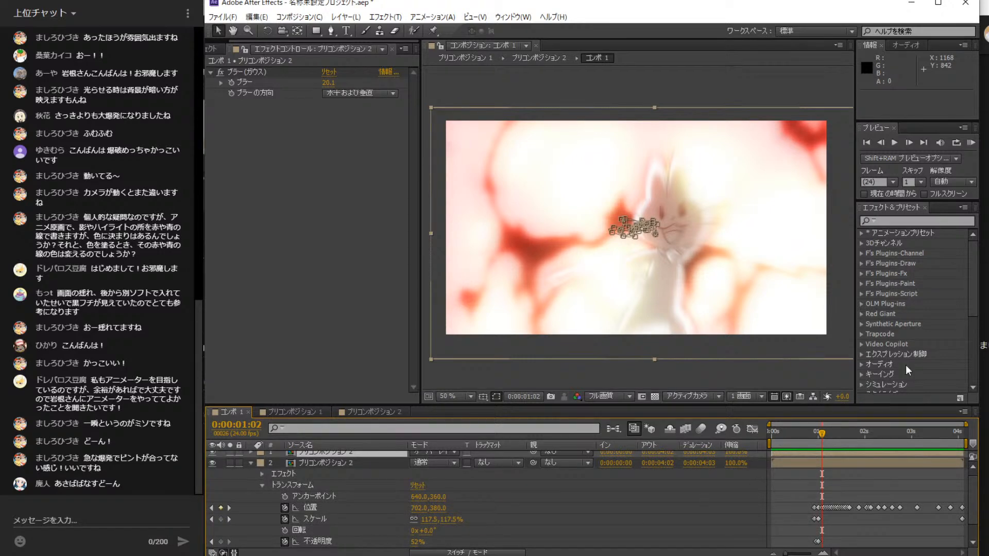
{"action": "left_click_drag", "start_coordinate": [820, 431], "coordinate": [831, 430]}
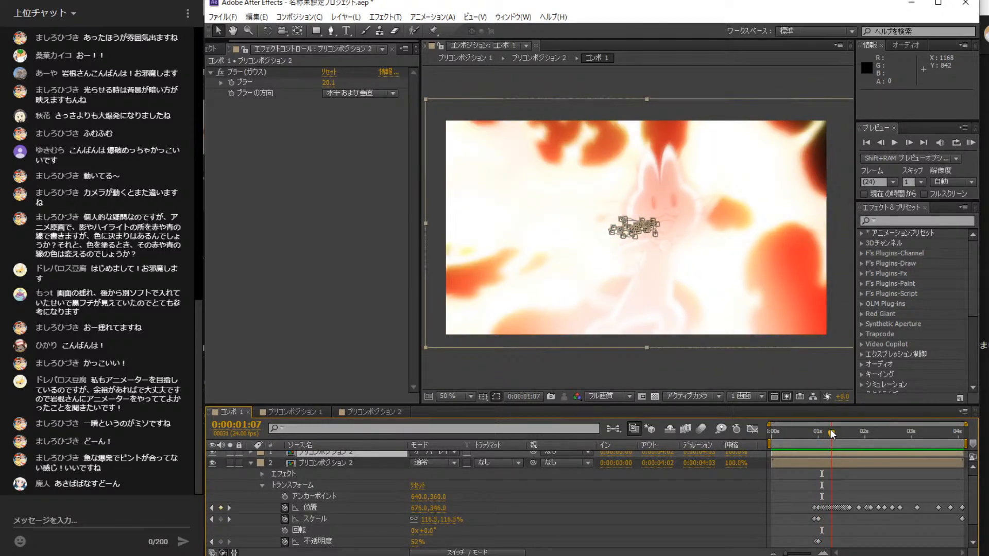
{"action": "left_click", "coordinate": [221, 542]}
- Set the second layer's opacity keyframe at 0:00:01:00 to 100%
{"action": "left_click", "coordinate": [212, 543]}
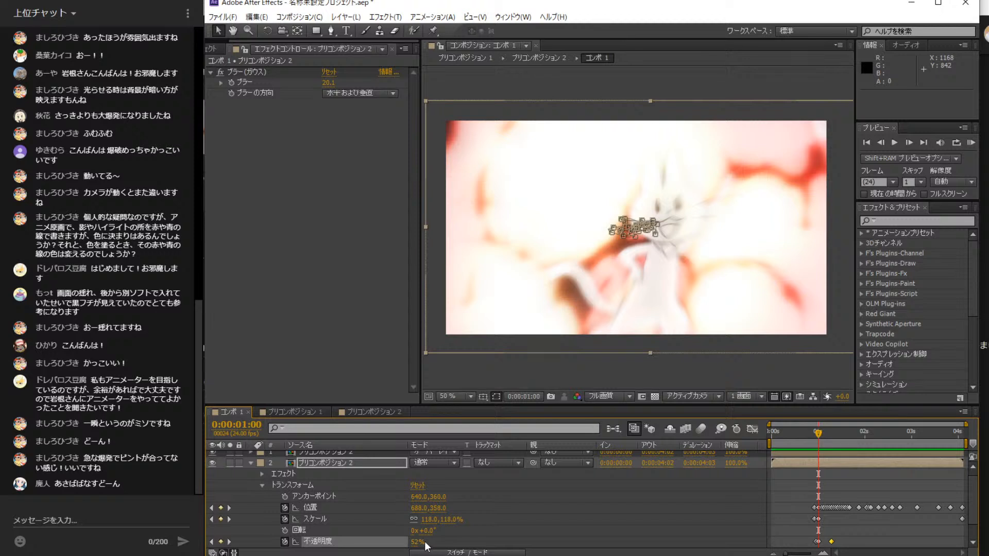
{"action": "left_click", "coordinate": [424, 542]}
{"action": "key", "text": "Return"}
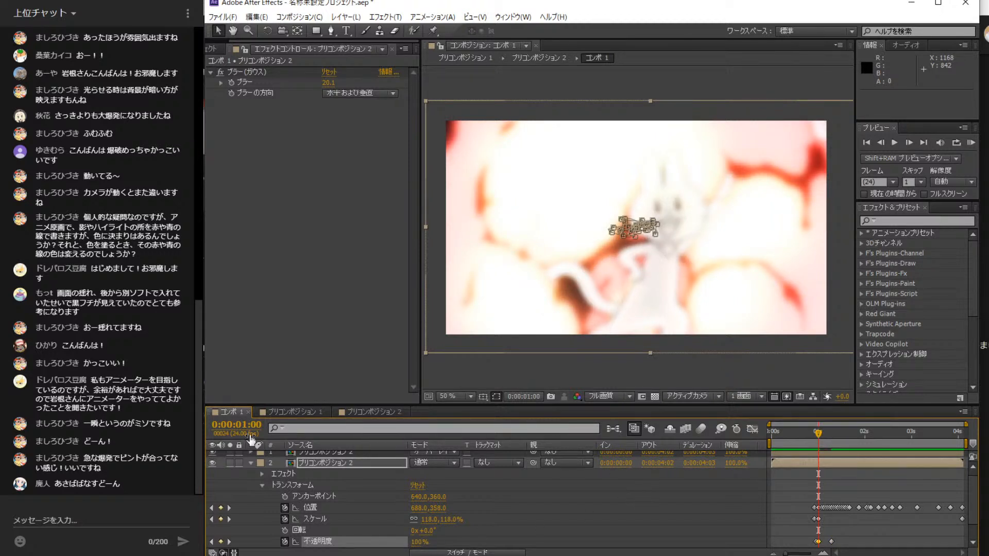
{"action": "scroll", "coordinate": [250, 461], "scroll_direction": "up", "scroll_amount": 1}
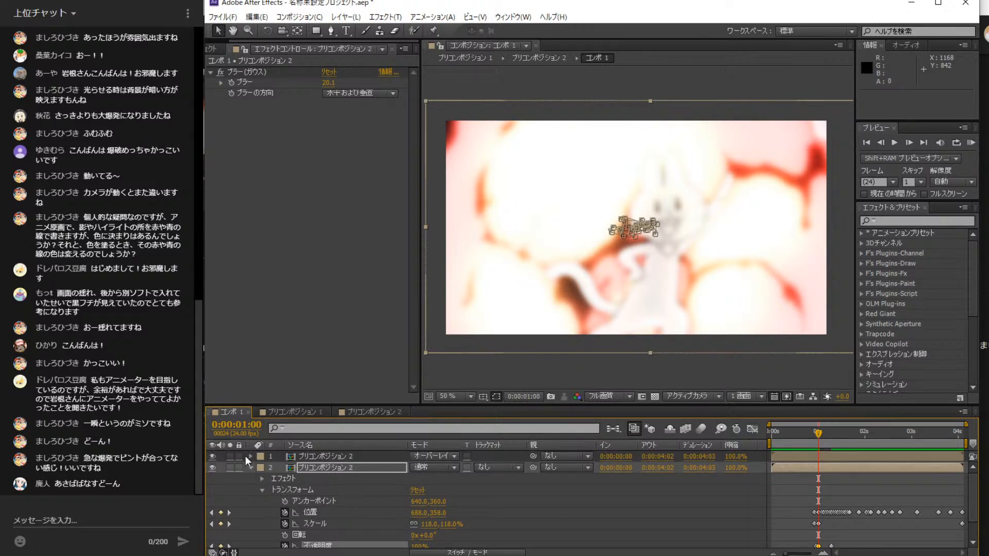
- Set the top プリコンポジション 2 layer's opacity keyframe at 0:00:01:00 to 100%
{"action": "key", "text": "F2"}
{"action": "left_click", "coordinate": [250, 456]}
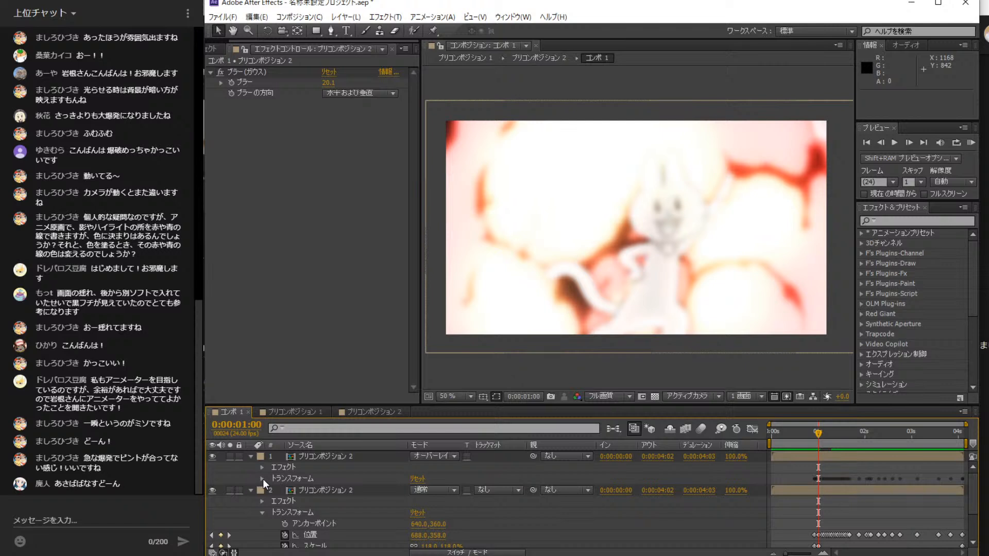
{"action": "left_click", "coordinate": [263, 478]}
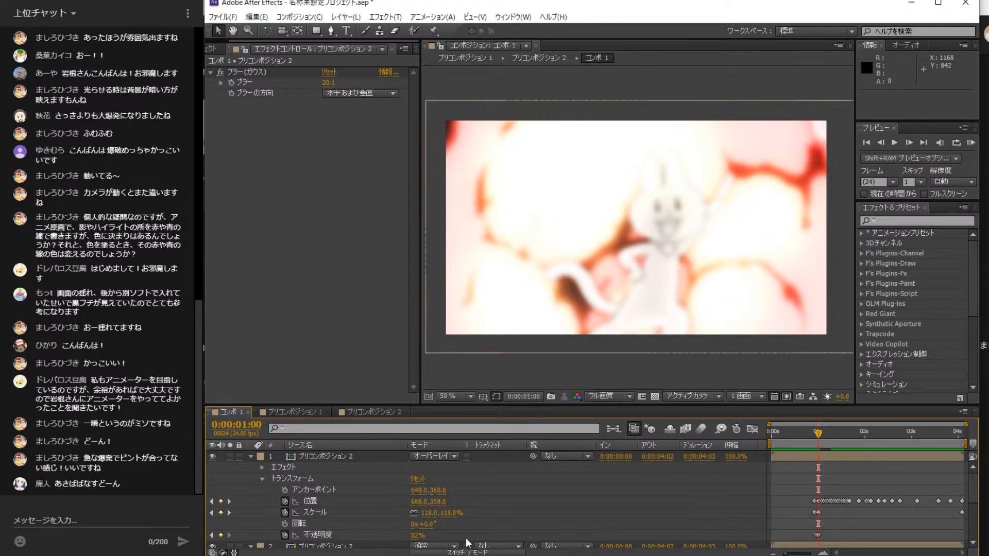
{"action": "left_click", "coordinate": [421, 535]}
{"action": "type", "text": "100"}
{"action": "key", "text": "Return"}
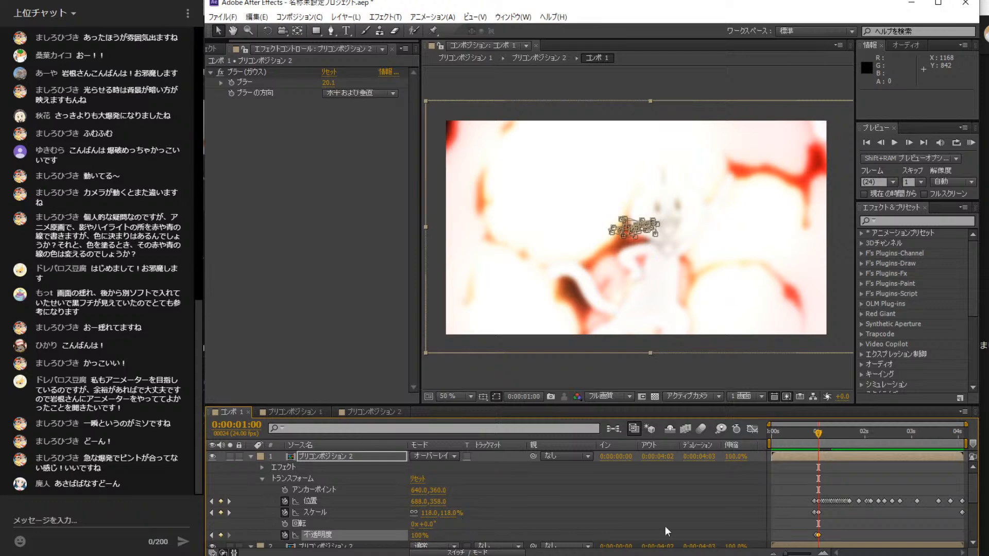
- Add an opacity keyframe of 52% at 0:00:01:08 on the top プリコンポジション 2 layer
{"action": "left_click_drag", "start_coordinate": [822, 431], "coordinate": [834, 432]}
{"action": "left_click", "coordinate": [415, 535]}
{"action": "type", "text": "52"}
{"action": "key", "text": "Return"}
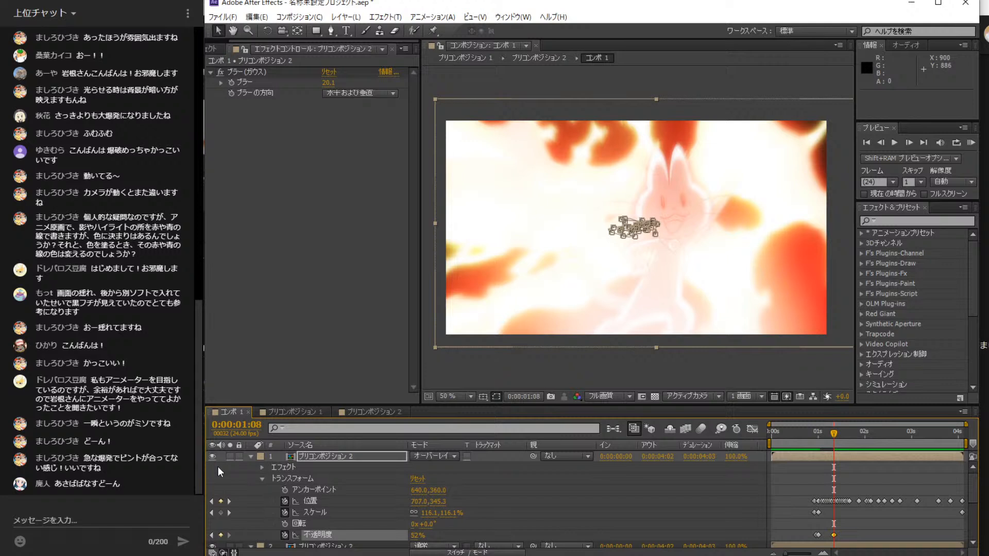
- Collapse the properties of the top two layers and preview the shot with the new opacity fades
{"action": "left_click", "coordinate": [251, 457]}
{"action": "left_click", "coordinate": [250, 467]}
{"action": "key", "text": "ctrl+d"}
{"action": "key", "text": "ctrl+d"}
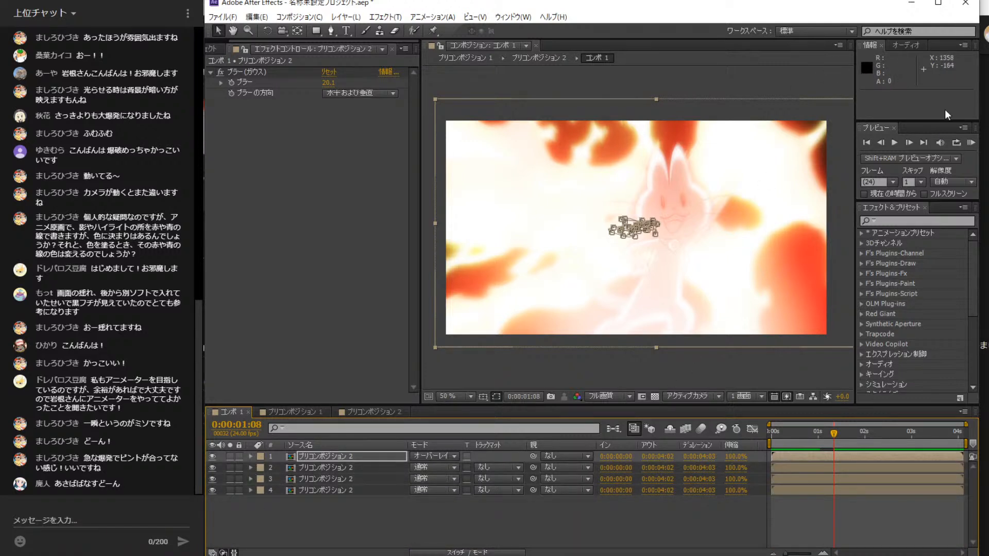
{"action": "left_click", "coordinate": [895, 143]}
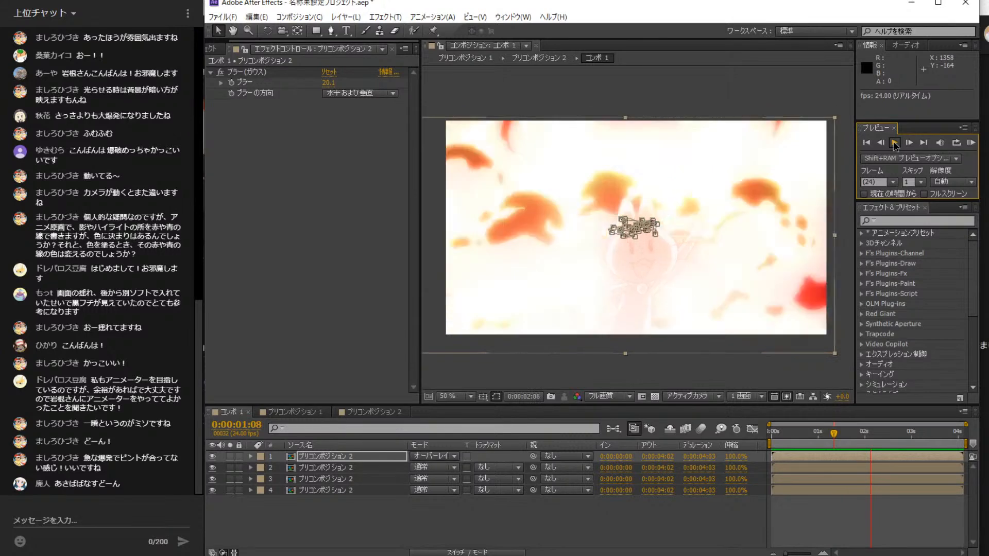
{"action": "left_click", "coordinate": [896, 145]}
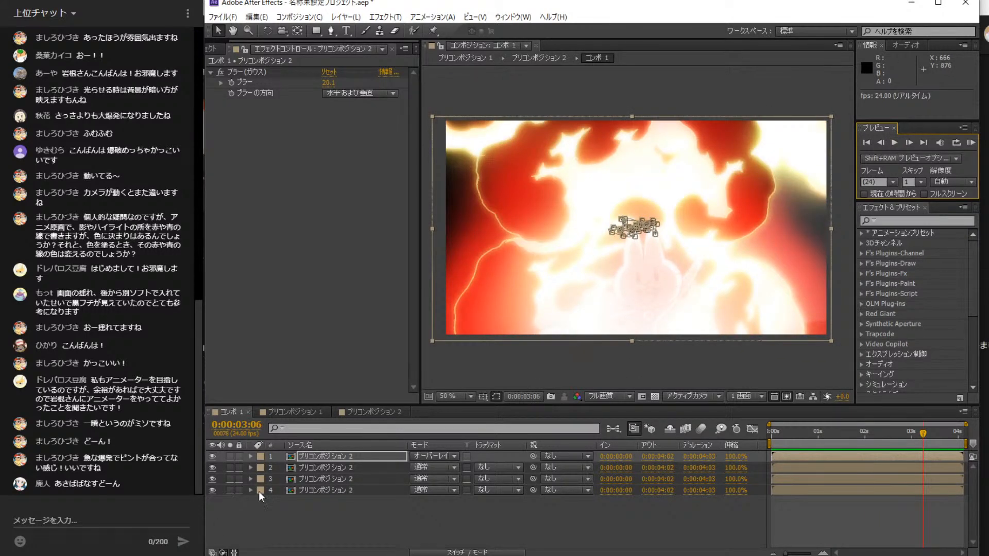
- Move the third プリコンポジション 2 layer, the one with the radial blur, up the stack to directly beneath the overlay layer
{"action": "left_click", "coordinate": [328, 479]}
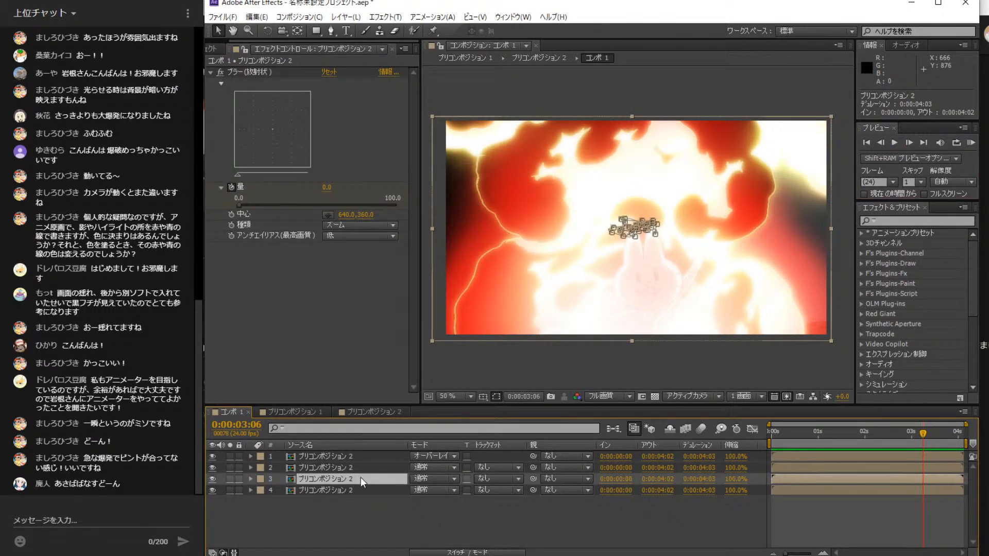
{"action": "left_click_drag", "start_coordinate": [360, 478], "coordinate": [367, 453]}
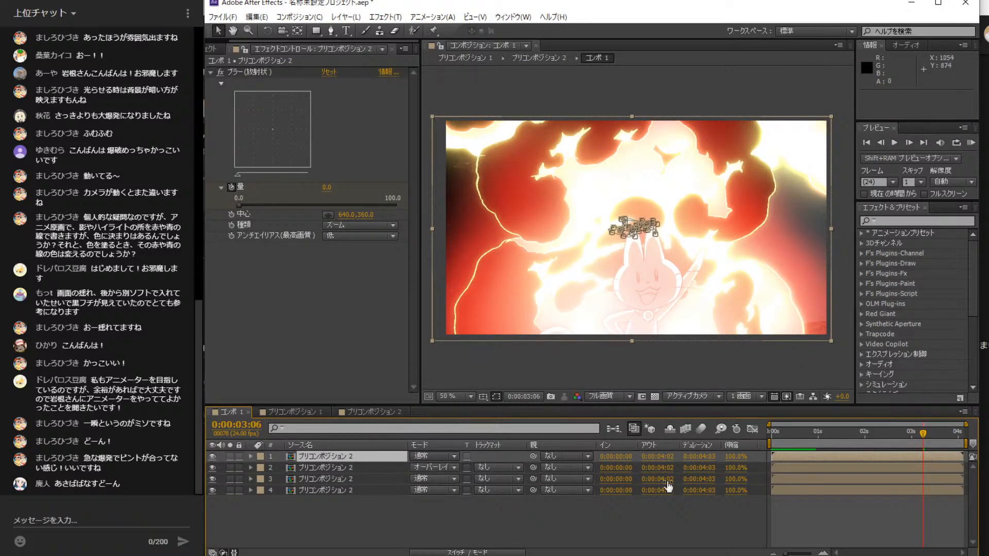
{"action": "left_click_drag", "start_coordinate": [919, 432], "coordinate": [822, 452]}
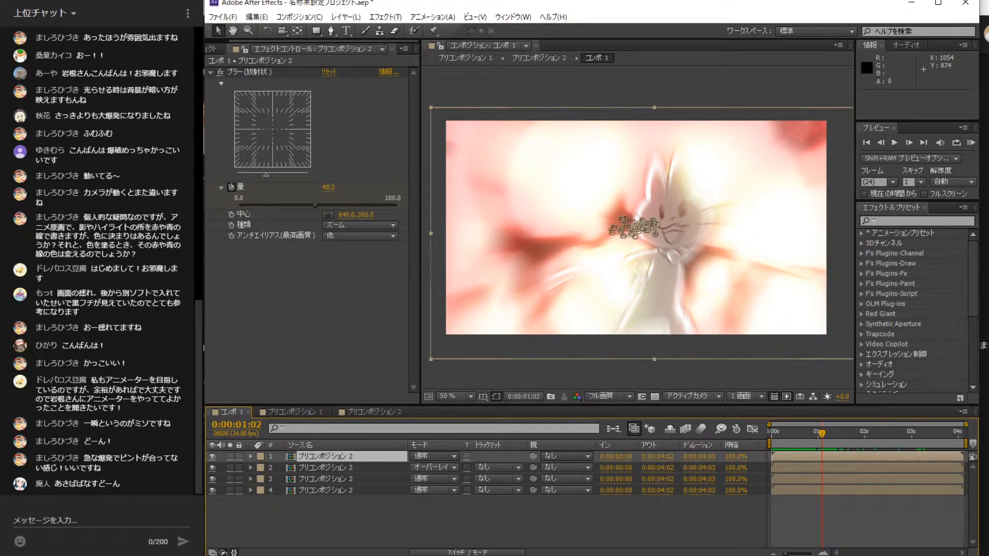
{"action": "mouse_move", "coordinate": [350, 456]}
{"action": "left_mouse_down"}
{"action": "mouse_move", "coordinate": [351, 483]}
{"action": "mouse_move", "coordinate": [363, 452]}
{"action": "left_mouse_up"}
{"action": "left_click_drag", "start_coordinate": [314, 466], "coordinate": [334, 454]}
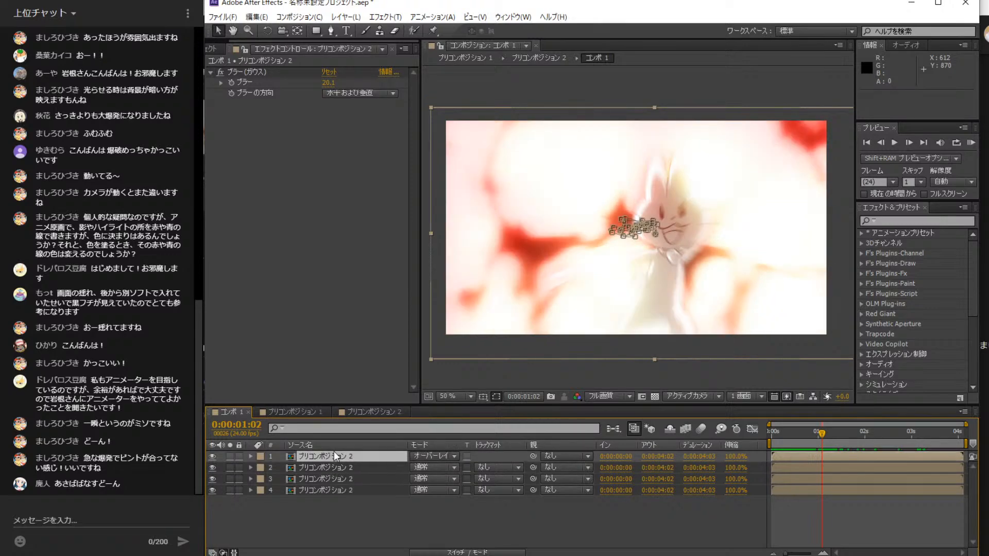
- Preview the explosion shot repeatedly from the first frame to check the new layer order
{"action": "left_click", "coordinate": [868, 142]}
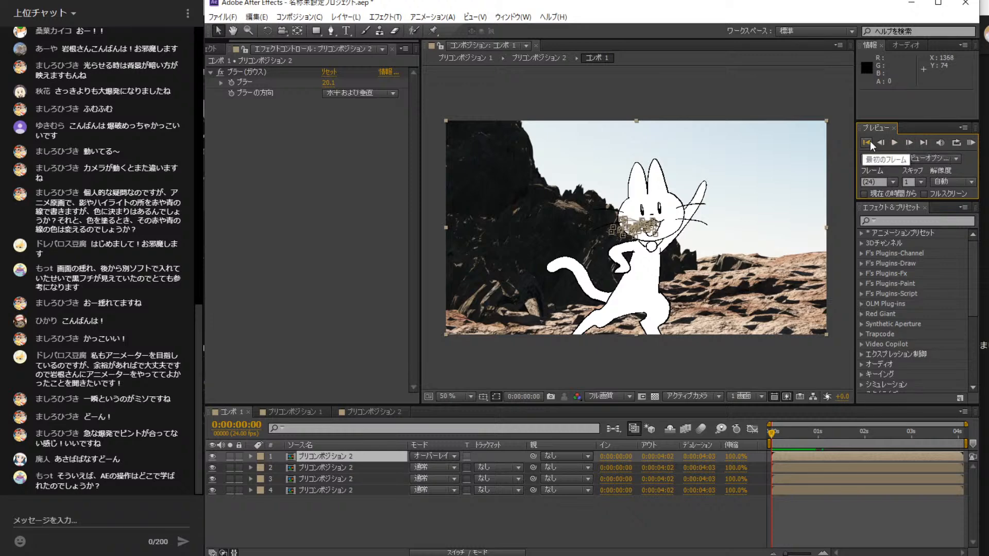
{"action": "left_click", "coordinate": [894, 144]}
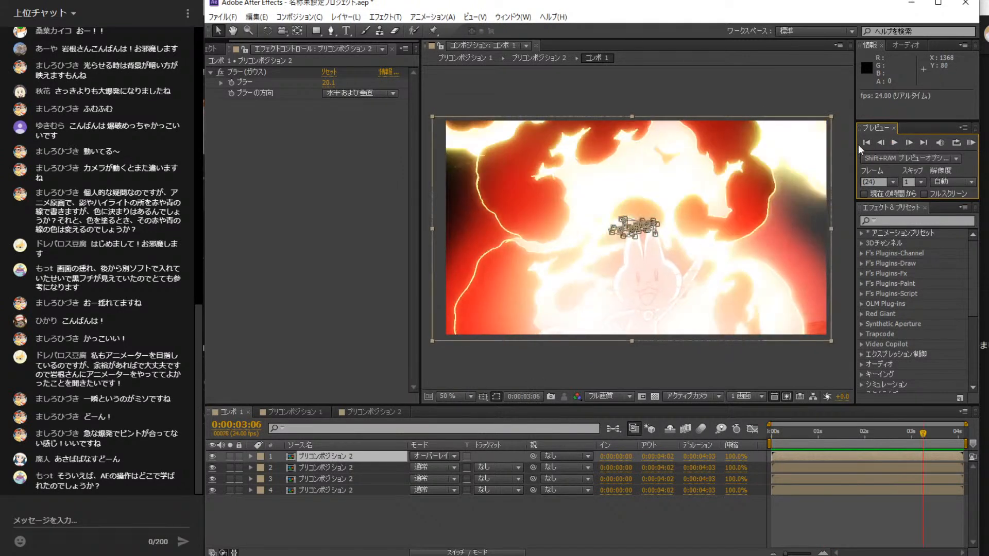
{"action": "left_click", "coordinate": [895, 143]}
{"action": "left_click", "coordinate": [895, 142]}
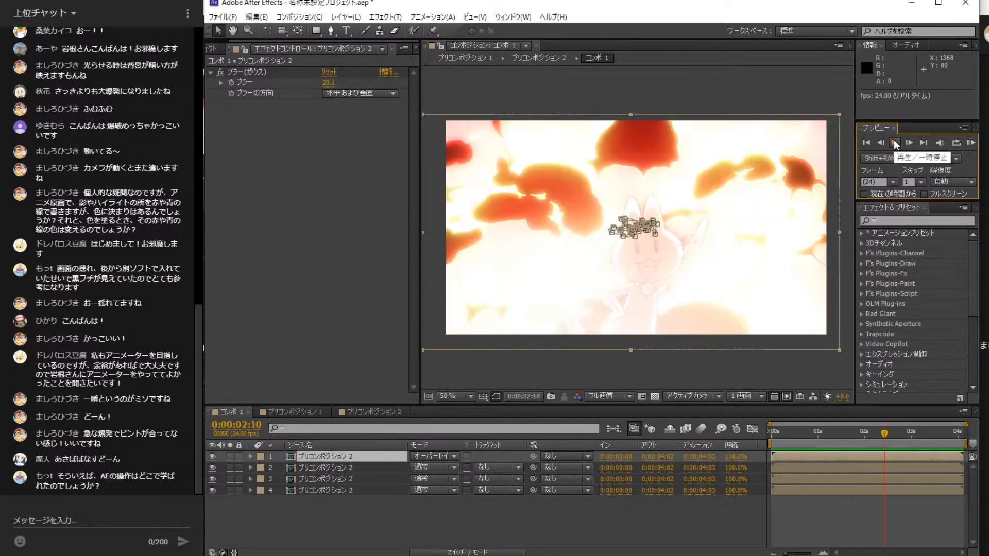
{"action": "left_click", "coordinate": [865, 143]}
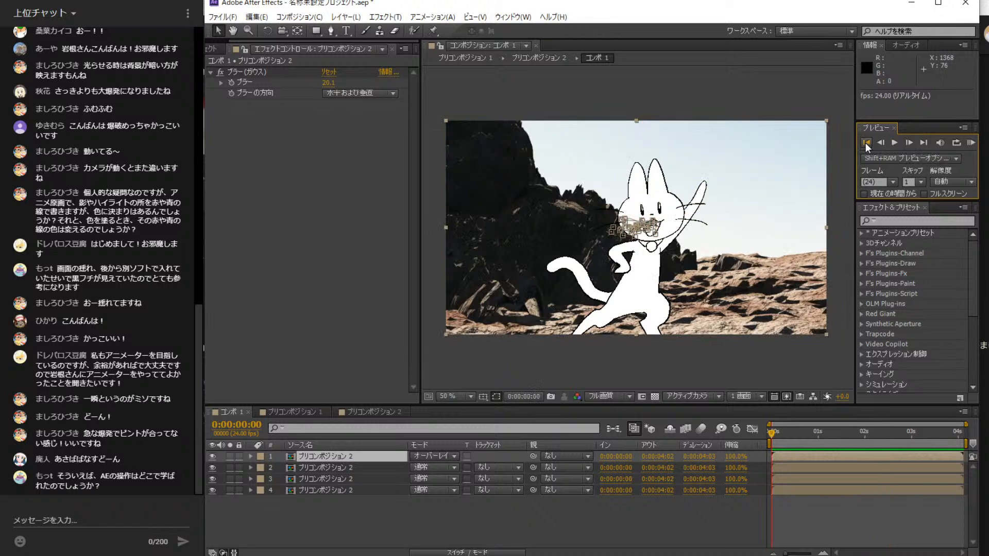
{"action": "left_click", "coordinate": [895, 144]}
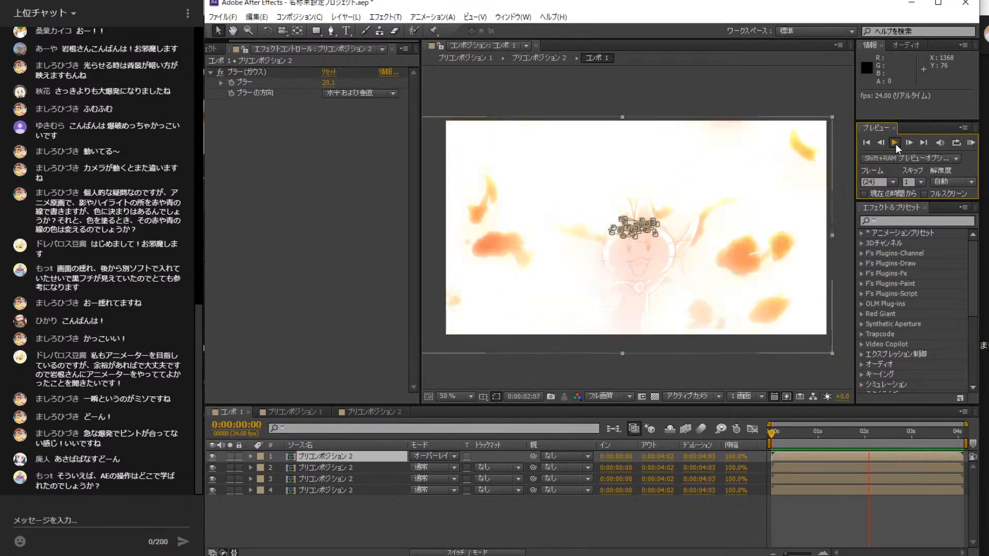
{"action": "left_click", "coordinate": [895, 144]}
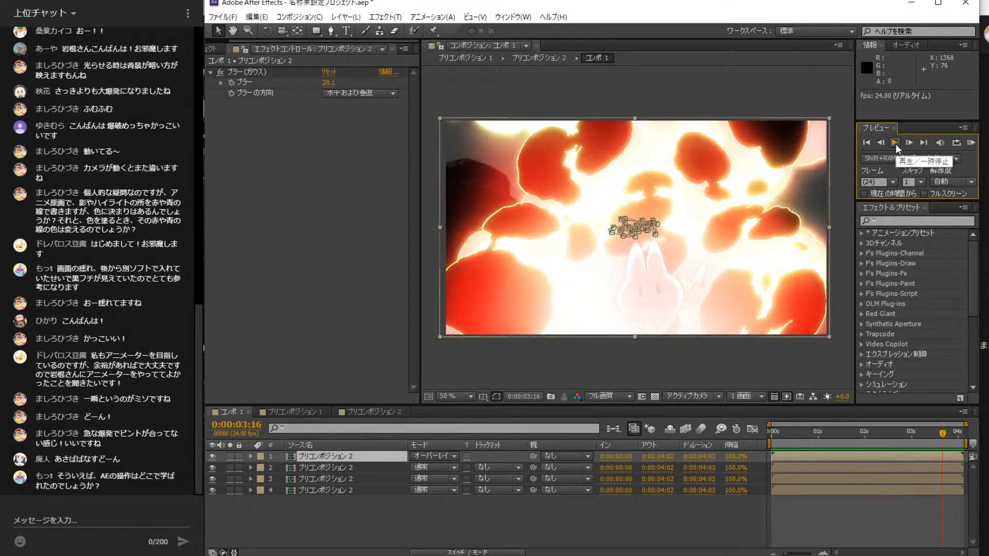
{"action": "left_click", "coordinate": [867, 143]}
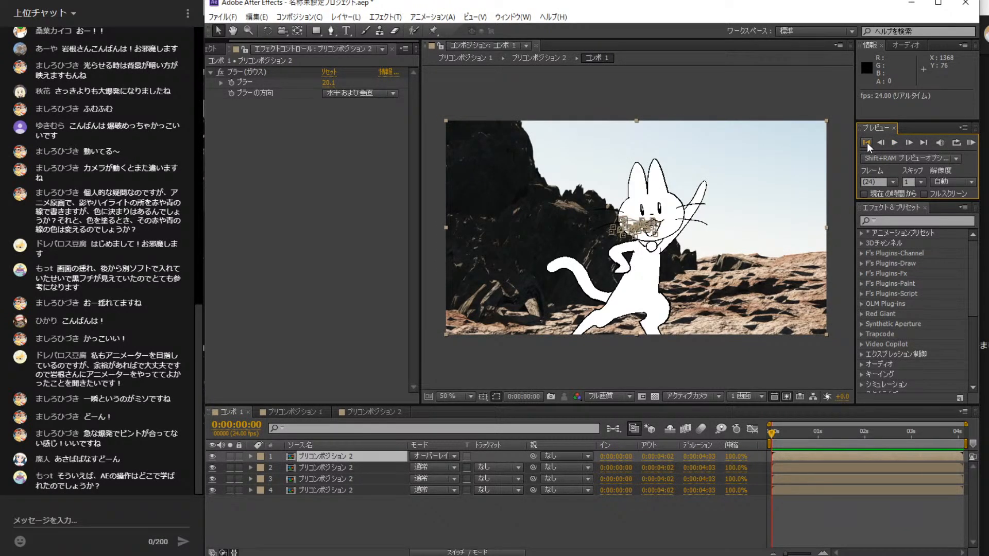
{"action": "left_click", "coordinate": [344, 456]}
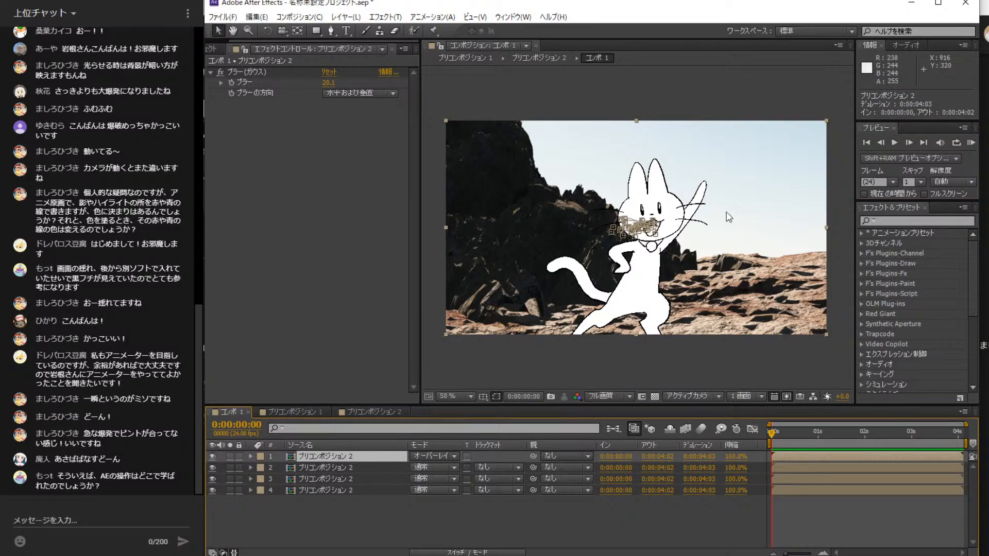
- Apply the OLM Smoother effect to the いわb.png layer in プリコンポジション 1
{"action": "left_click", "coordinate": [285, 410]}
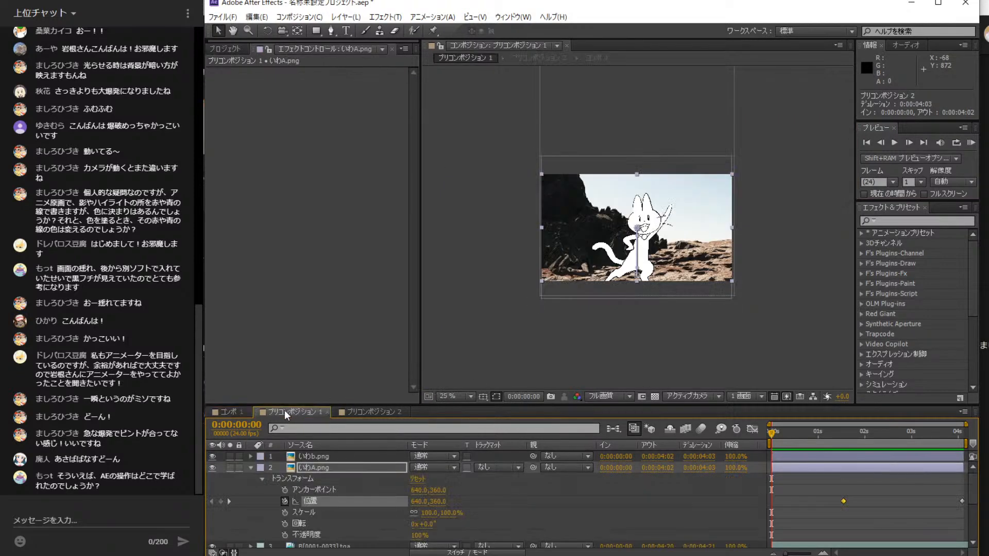
{"action": "left_click", "coordinate": [249, 470]}
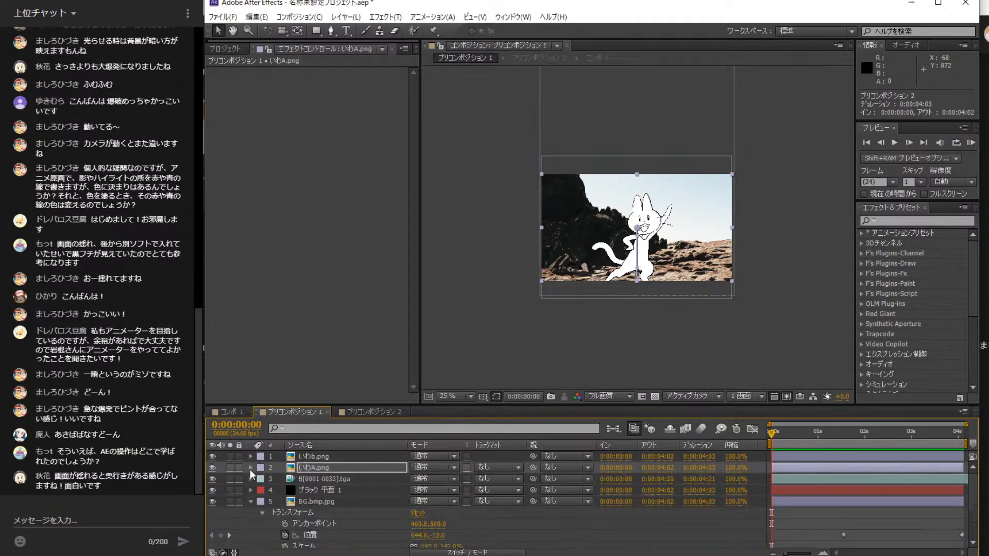
{"action": "left_click", "coordinate": [334, 455]}
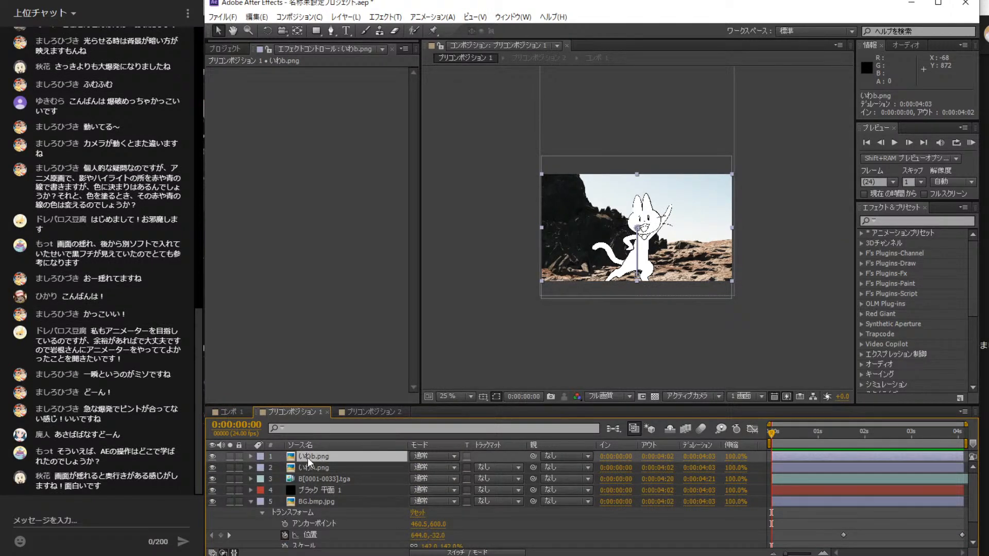
{"action": "scroll", "coordinate": [613, 242], "scroll_direction": "up", "scroll_amount": 8}
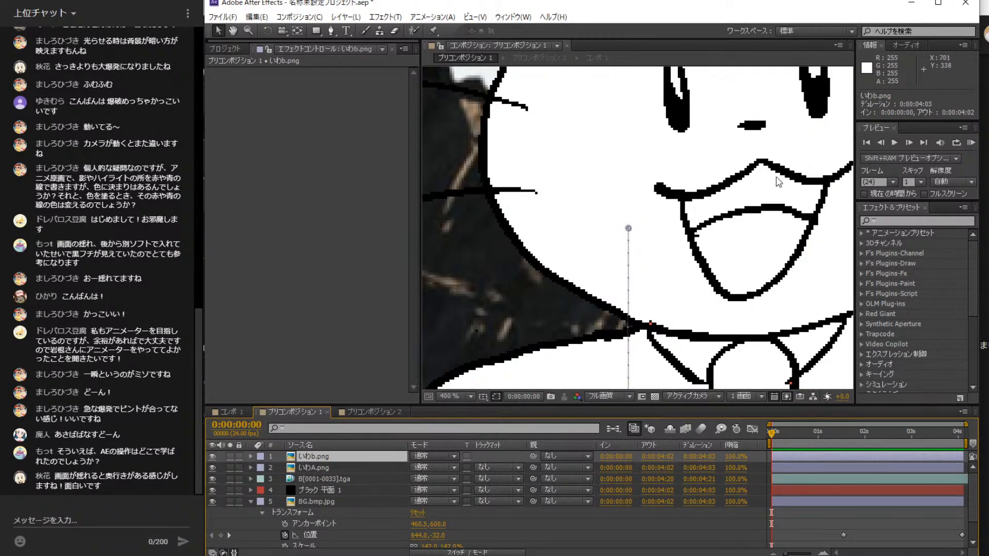
{"action": "left_click", "coordinate": [372, 22]}
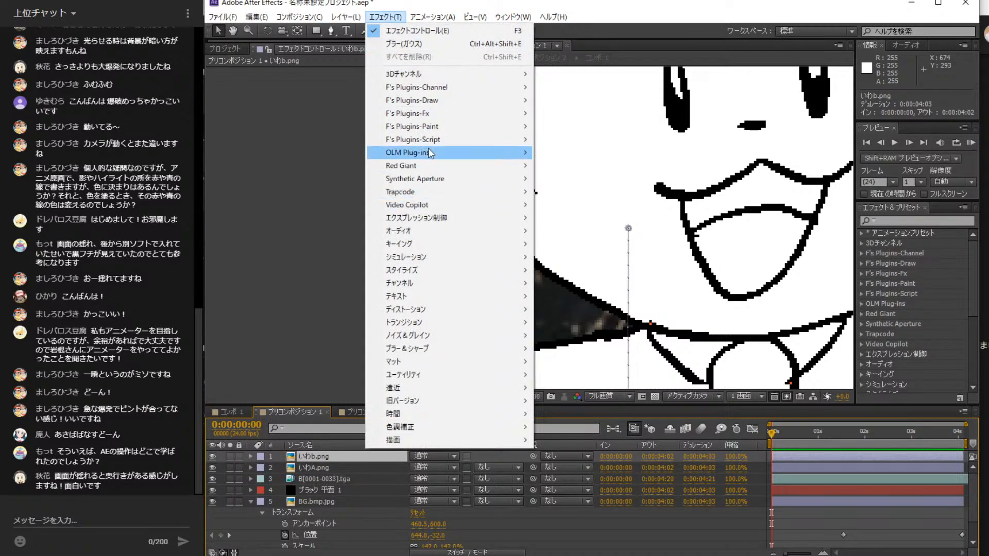
{"action": "mouse_move", "coordinate": [428, 149]}
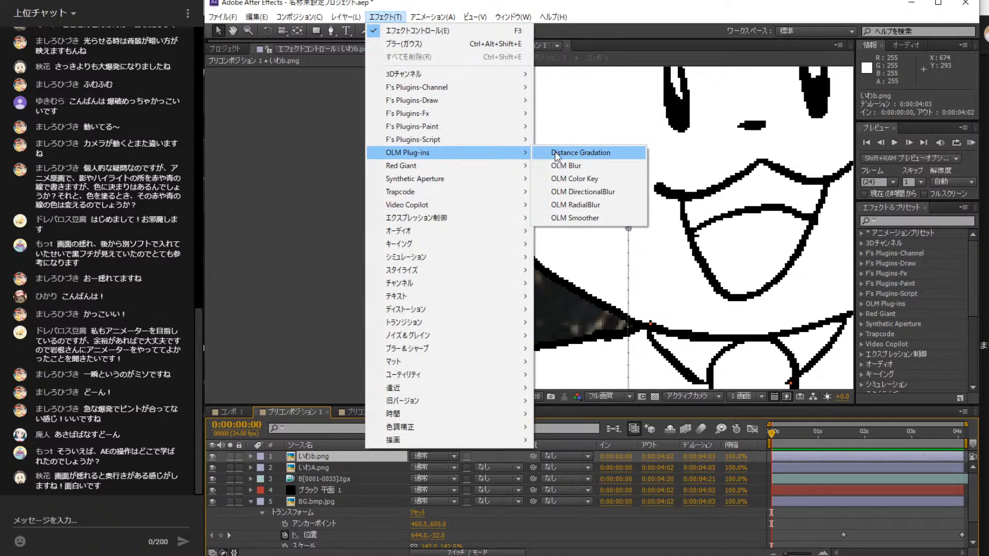
{"action": "left_click", "coordinate": [593, 221]}
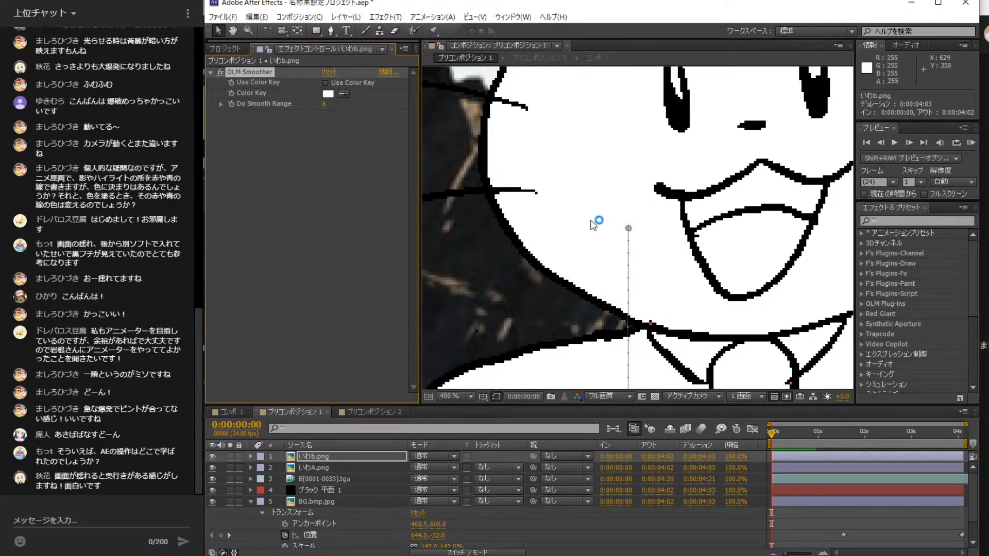
- Apply the OLM Smoother effect to the いわA.png layer as well
{"action": "left_click", "coordinate": [335, 469]}
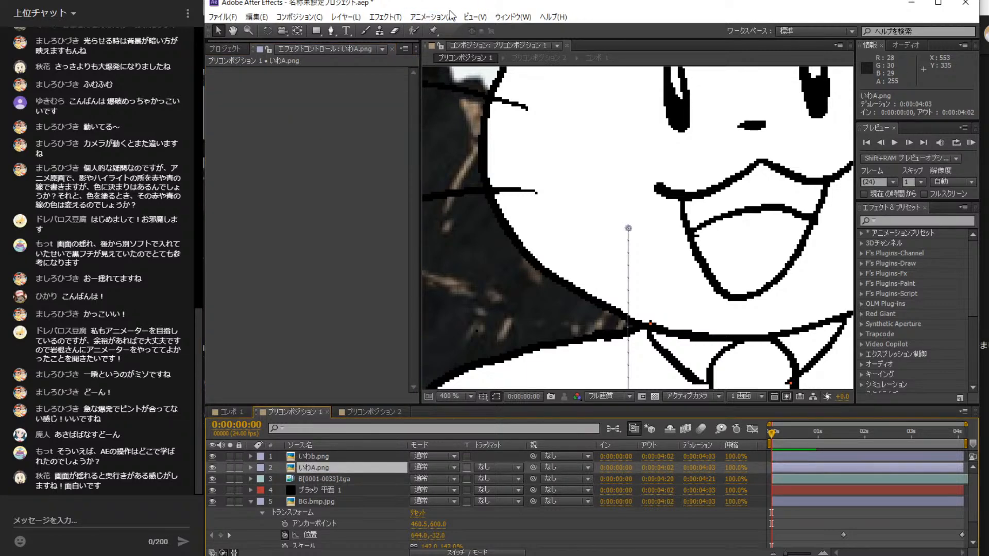
{"action": "left_click", "coordinate": [385, 17]}
{"action": "left_click", "coordinate": [401, 46]}
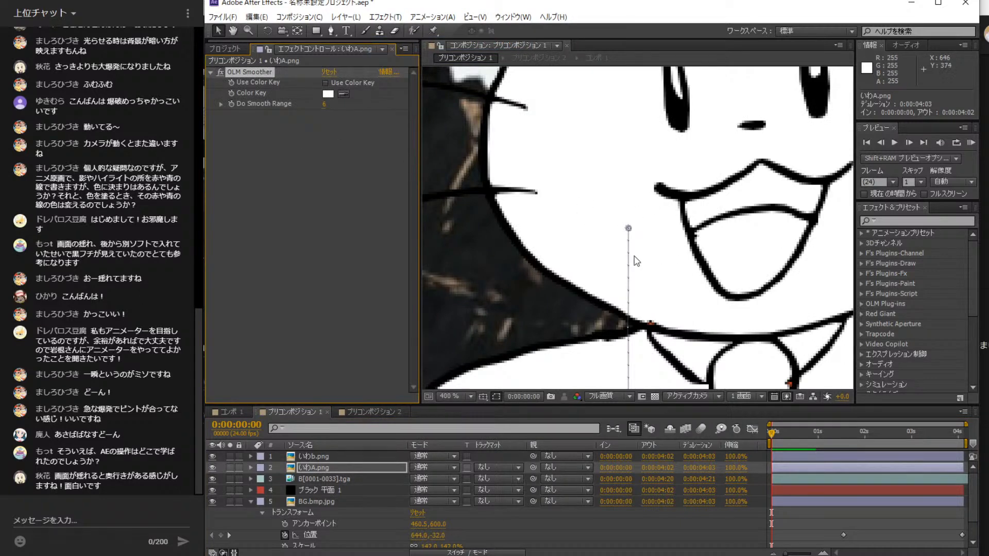
- Switch OLM Smoother off and back on for いわA.png to compare the cat's outlines
{"action": "left_click", "coordinate": [220, 72]}
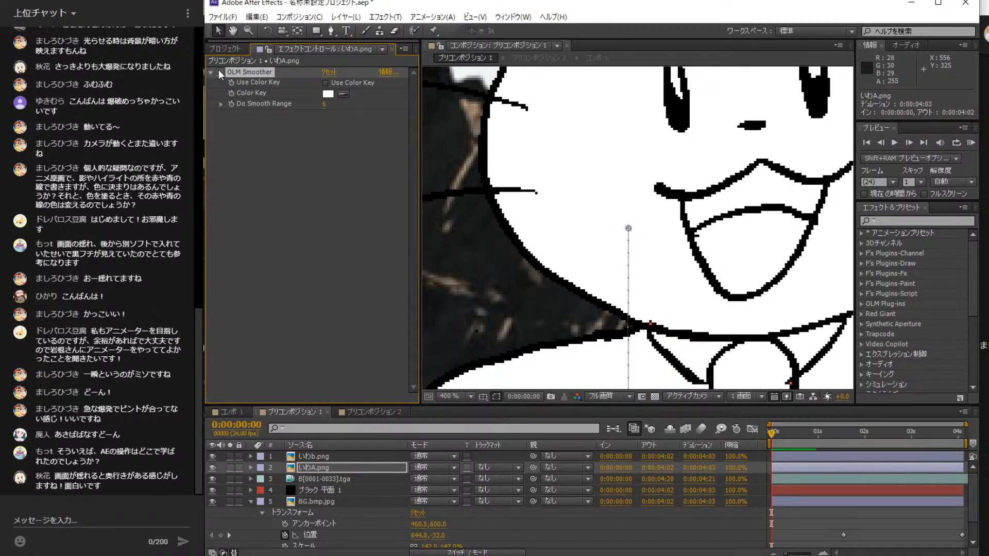
{"action": "left_click", "coordinate": [218, 72]}
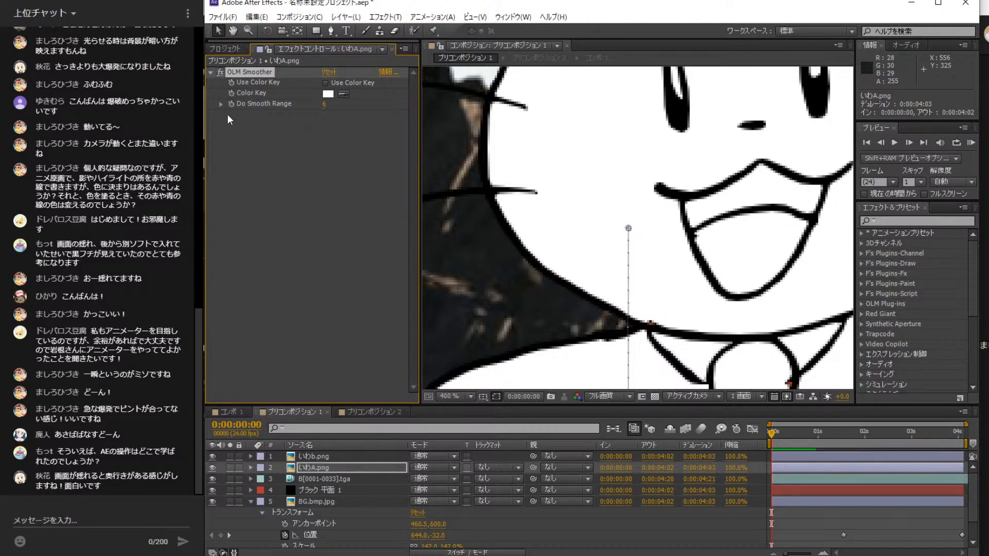
{"action": "scroll", "coordinate": [550, 185], "scroll_direction": "down", "scroll_amount": 4}
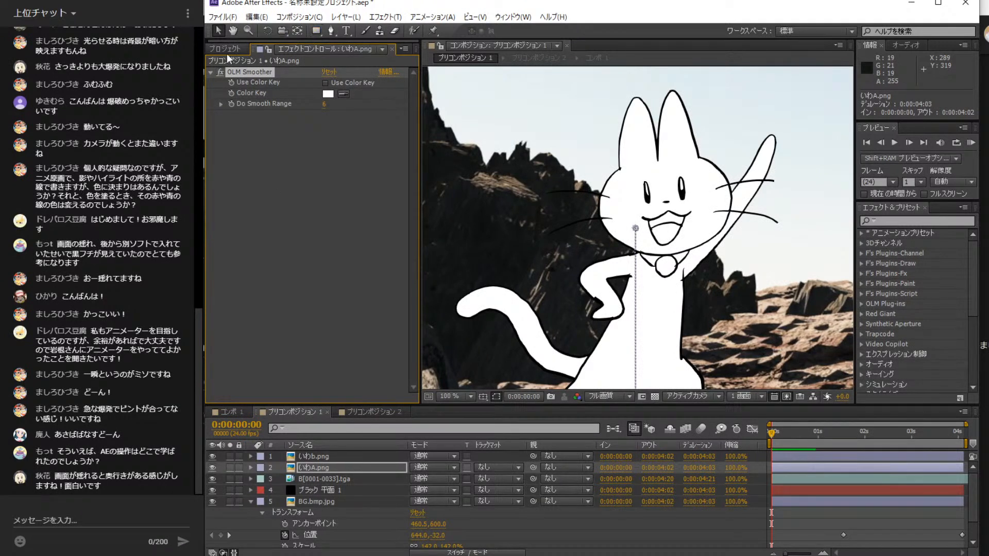
- Collapse the BG.bmp.jpg layer and return to コンポ 1 to examine the cat's smoothed line art up close
{"action": "left_click", "coordinate": [250, 502]}
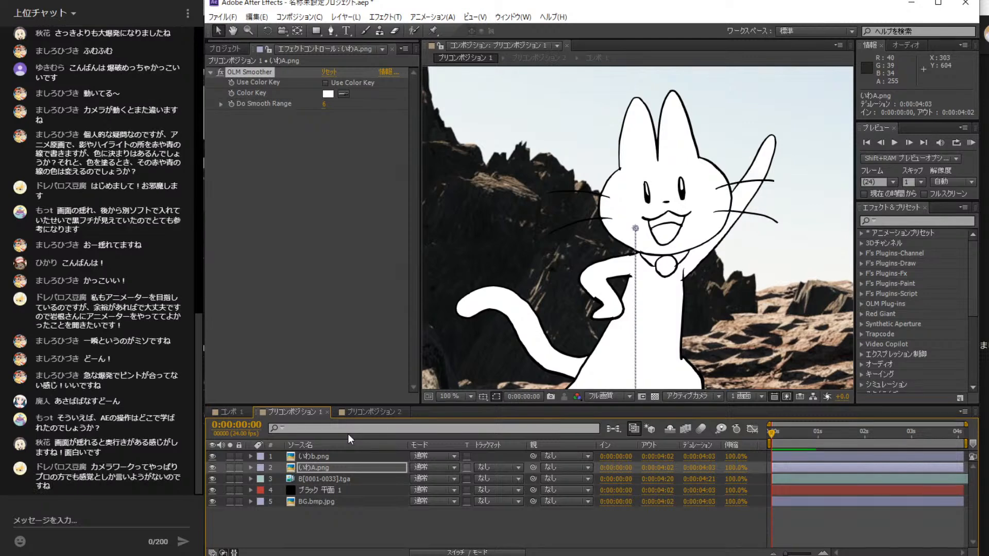
{"action": "left_click", "coordinate": [241, 413]}
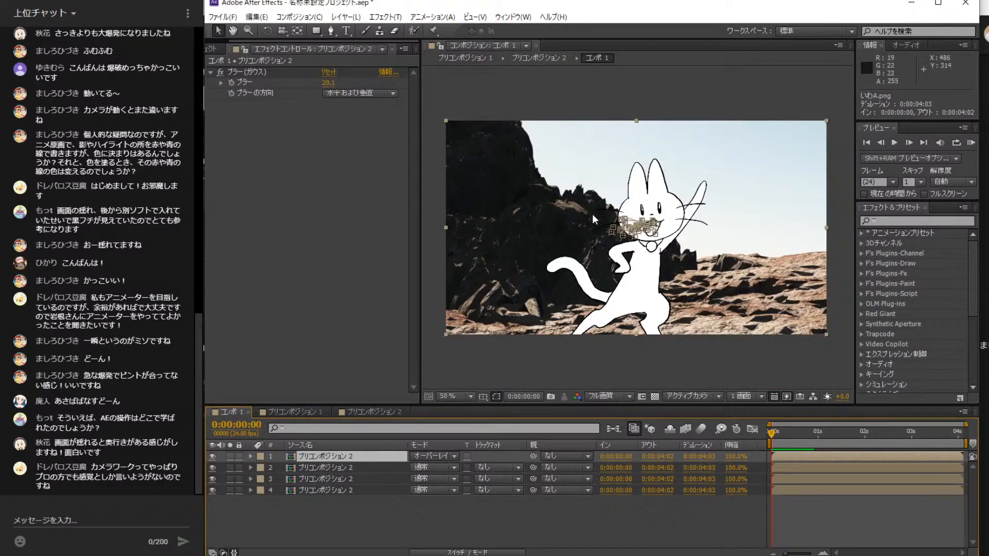
{"action": "scroll", "coordinate": [642, 186], "scroll_direction": "up", "scroll_amount": 6}
{"action": "scroll", "coordinate": [642, 187], "scroll_direction": "down", "scroll_amount": 2}
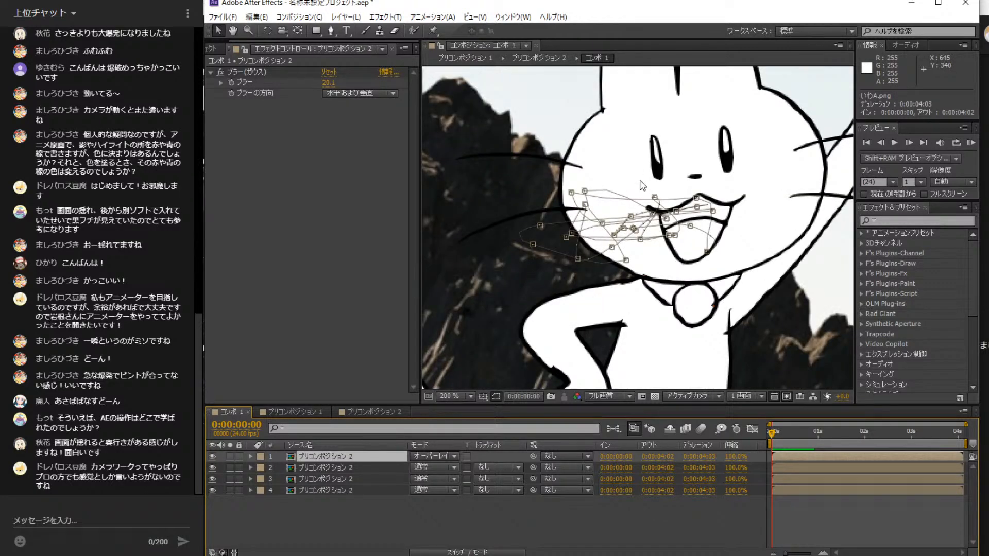
{"action": "key", "text": "comma"}
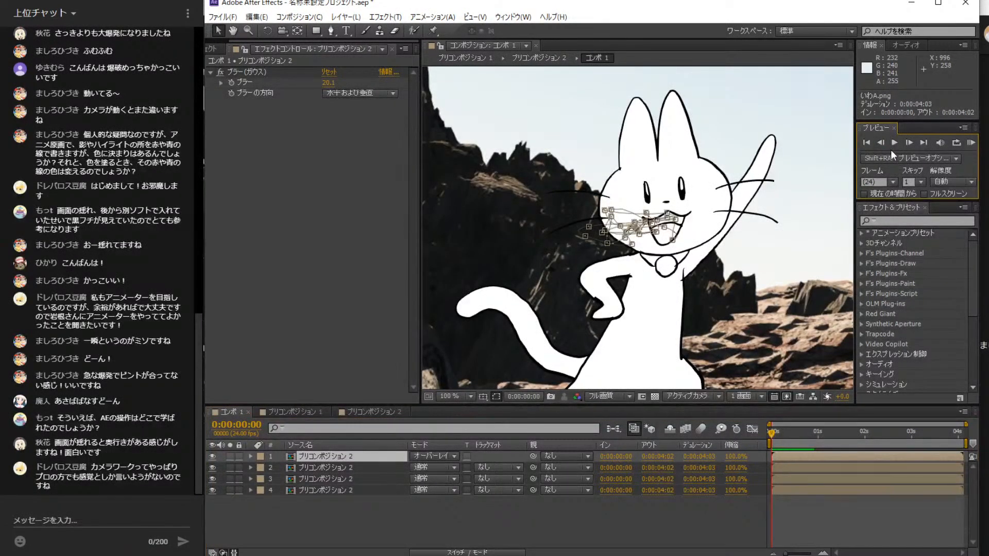
- Fit the composition in view, play back the explosion shot, and return to its first frame
{"action": "key", "text": "comma"}
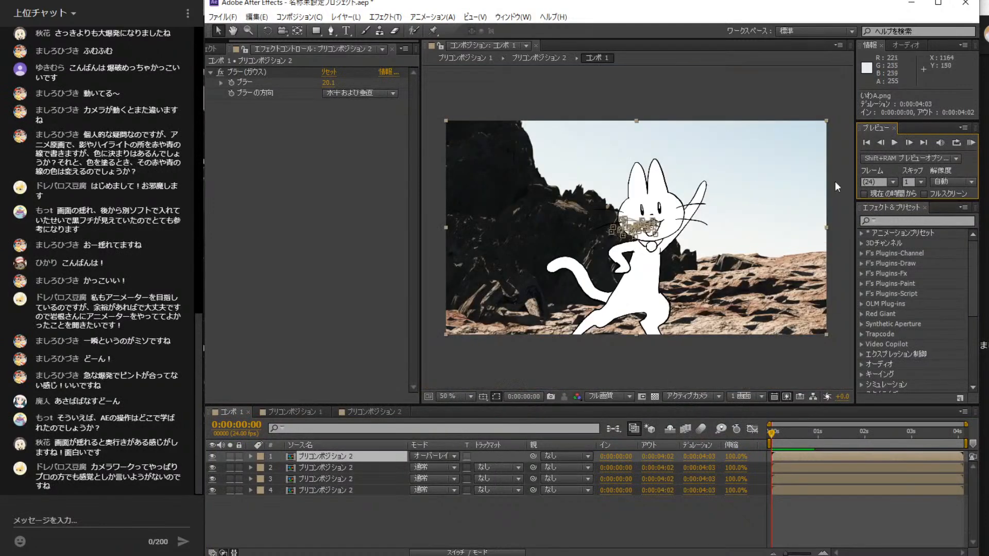
{"action": "left_click", "coordinate": [908, 141]}
{"action": "left_click", "coordinate": [894, 145]}
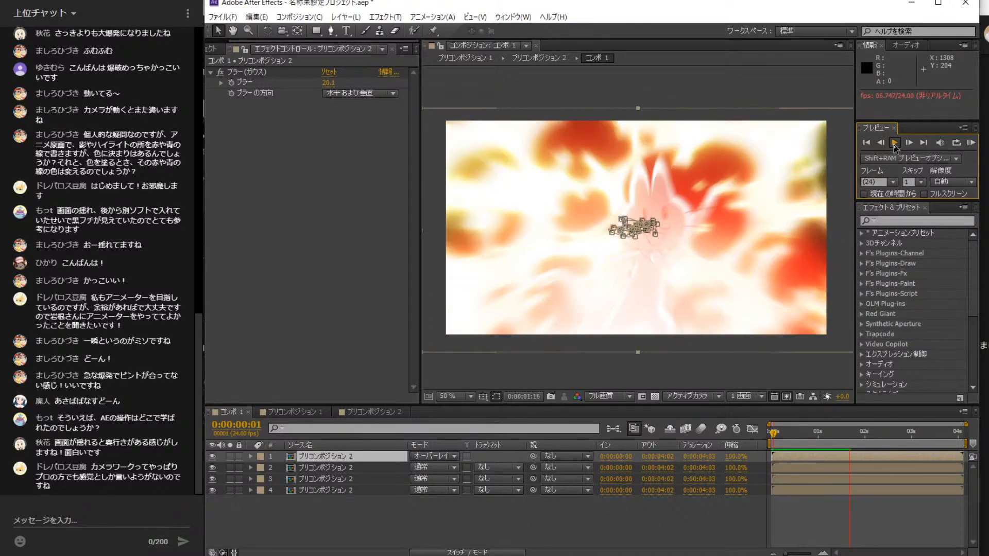
{"action": "left_click", "coordinate": [859, 142]}
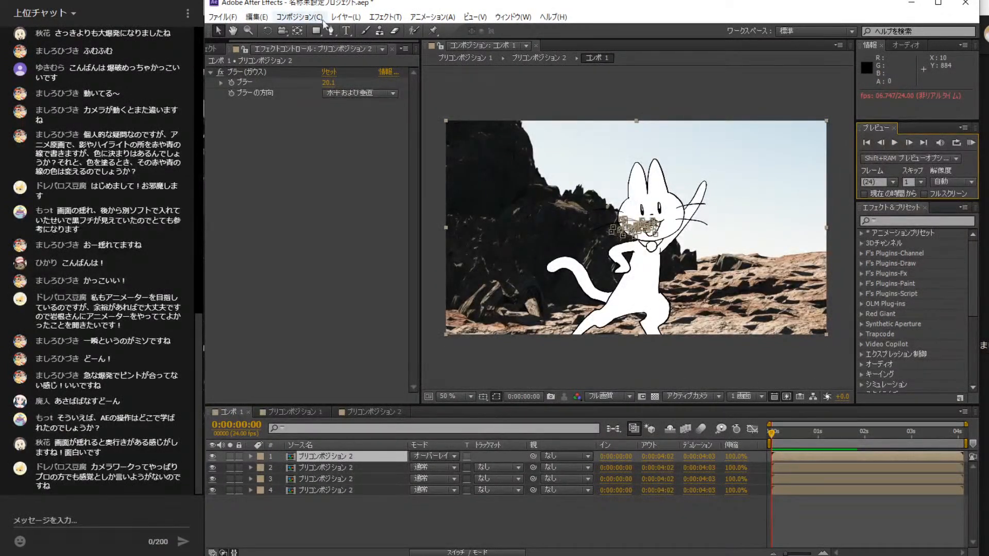
- Create a new black solid above the other layers in コンポ 1 and hide it
{"action": "left_click", "coordinate": [345, 17]}
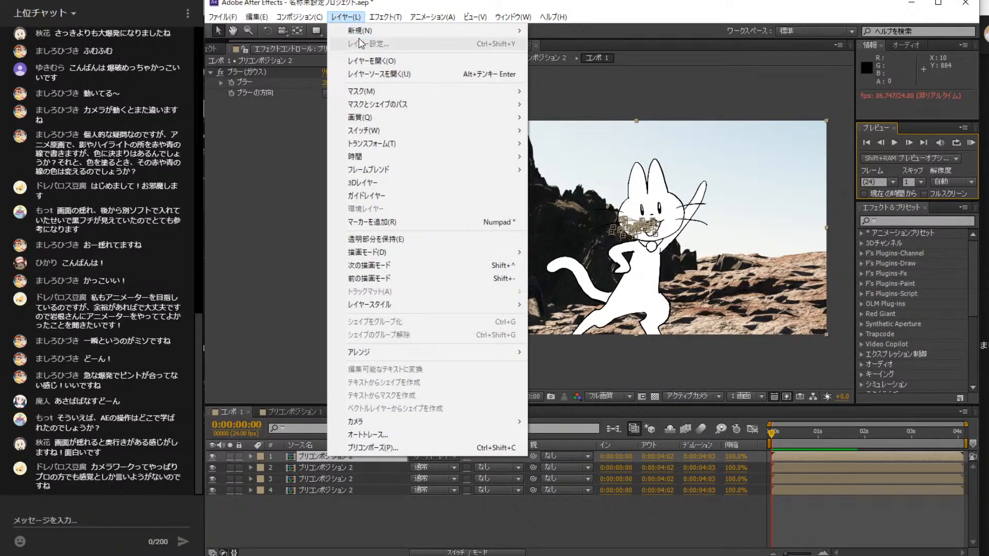
{"action": "mouse_move", "coordinate": [362, 31]}
{"action": "left_click", "coordinate": [564, 46]}
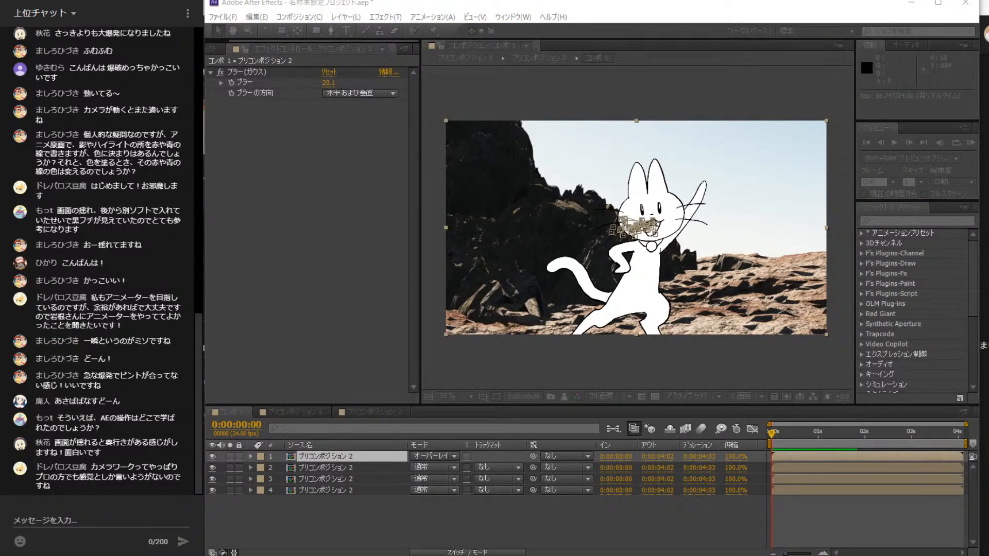
{"action": "key", "text": "Return"}
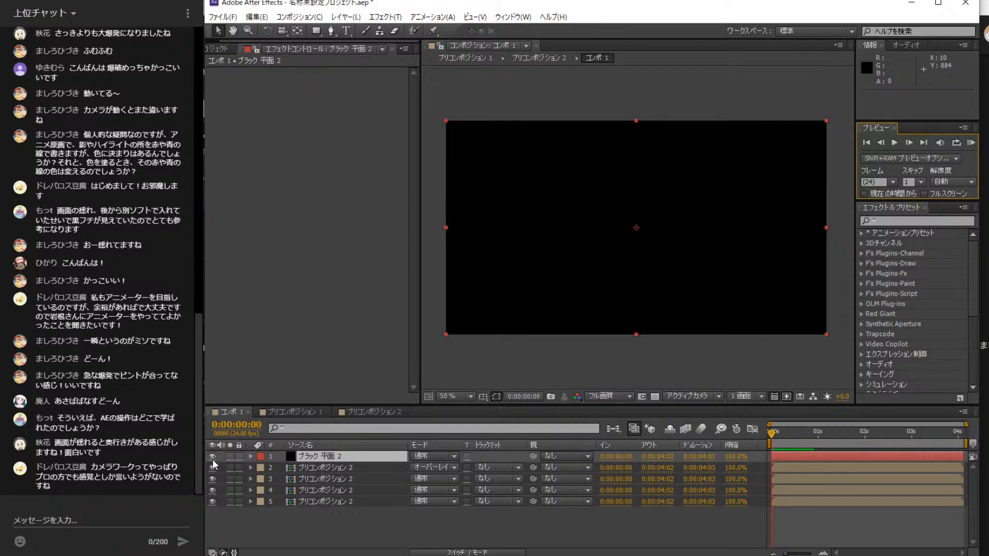
{"action": "left_click", "coordinate": [212, 456]}
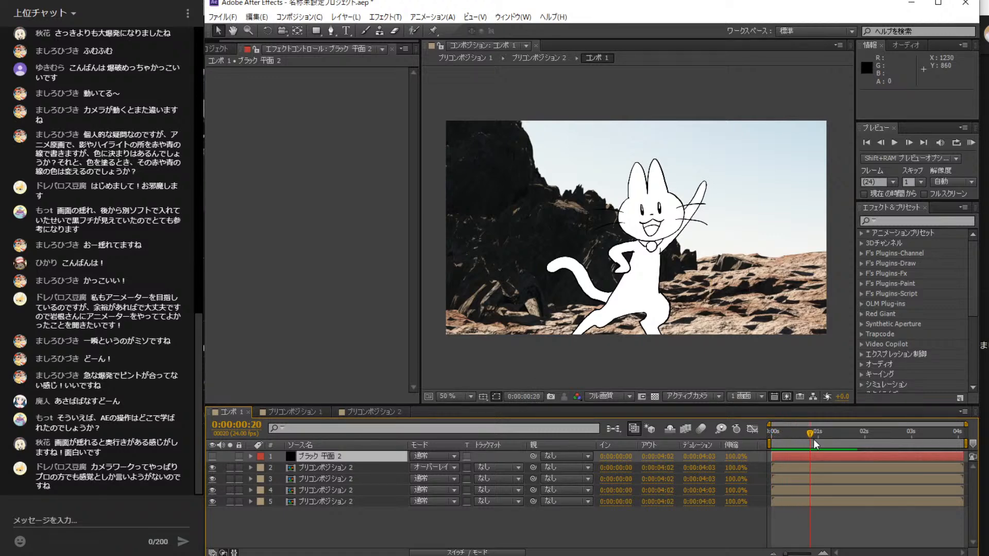
- Step frame by frame around the one-second mark to find where the blast begins, stopping at 0:00:00:22
{"action": "left_click_drag", "start_coordinate": [814, 439], "coordinate": [827, 443]}
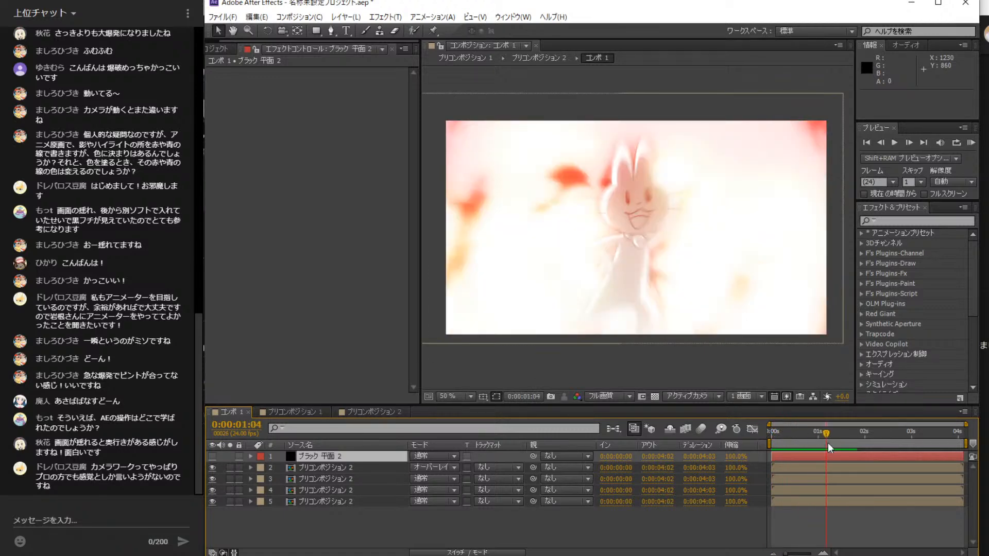
{"action": "left_click", "coordinate": [885, 141]}
{"action": "left_click", "coordinate": [883, 140]}
{"action": "left_click", "coordinate": [882, 139]}
{"action": "left_click", "coordinate": [883, 139]}
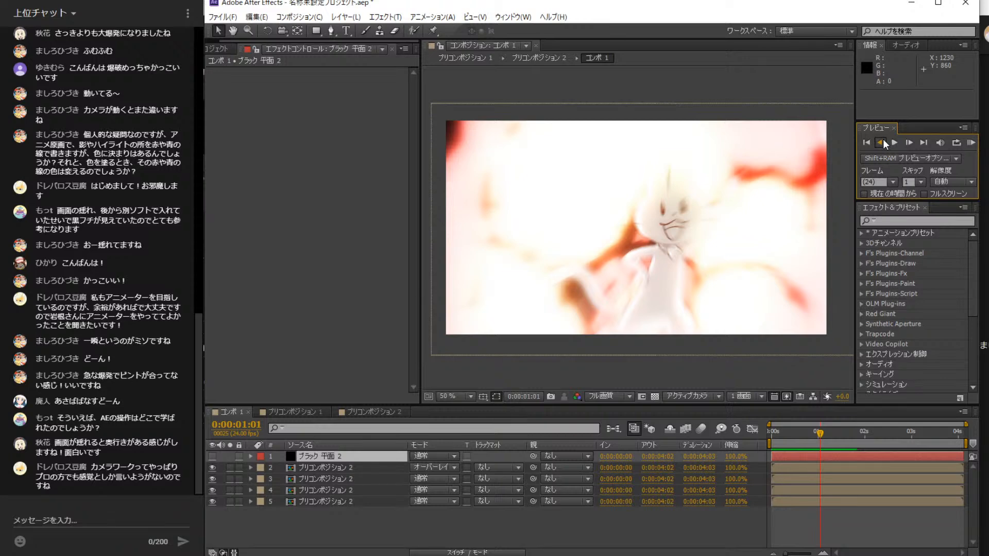
{"action": "left_click", "coordinate": [883, 139]}
{"action": "left_click", "coordinate": [882, 141]}
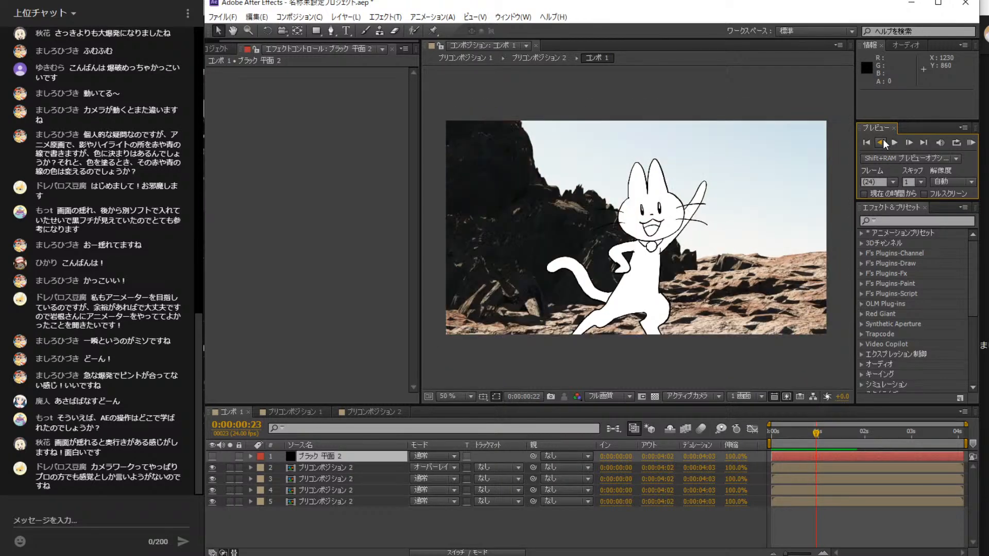
{"action": "left_click", "coordinate": [882, 140]}
{"action": "left_click", "coordinate": [909, 142]}
{"action": "left_click", "coordinate": [909, 142]}
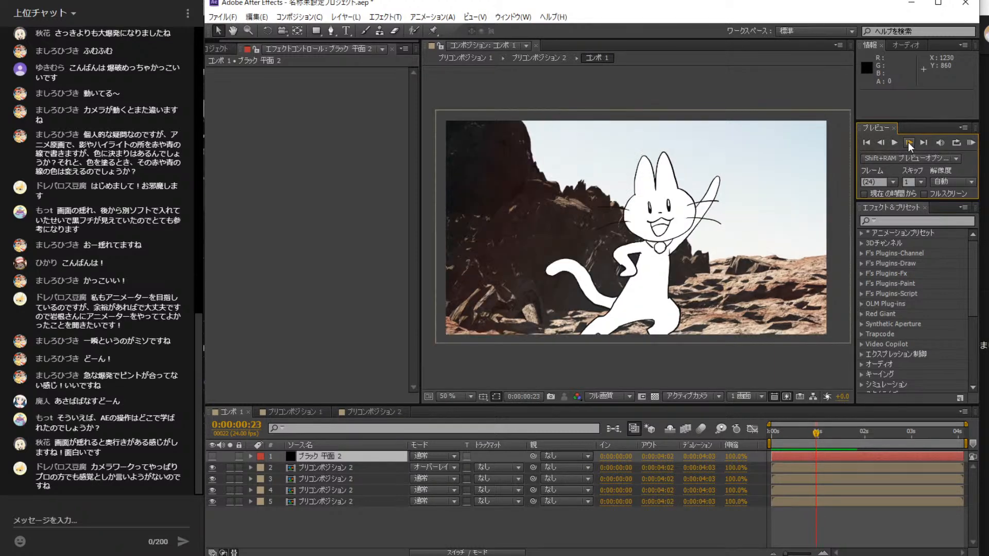
{"action": "left_click", "coordinate": [885, 140]}
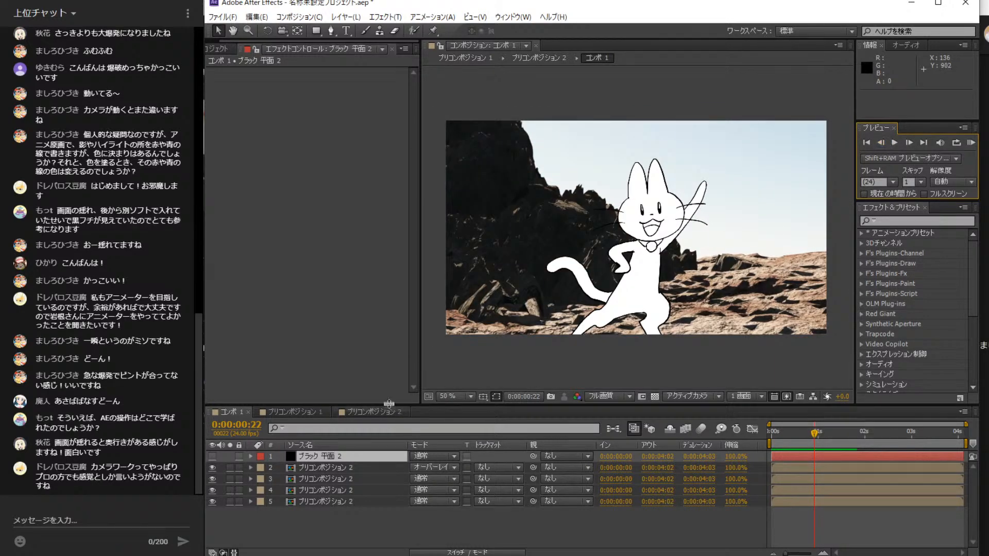
- Keyframe the black solid's opacity at 100% on 0:00:00:22 and 0% on 0:00:00:21
{"action": "left_click", "coordinate": [250, 457]}
{"action": "left_click", "coordinate": [262, 468]}
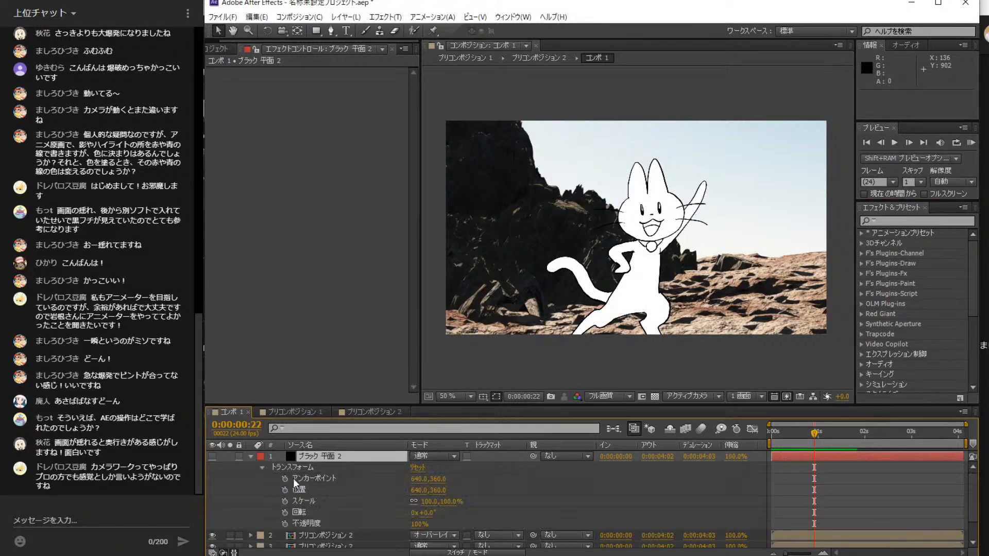
{"action": "left_click", "coordinate": [285, 524]}
{"action": "left_click", "coordinate": [880, 142]}
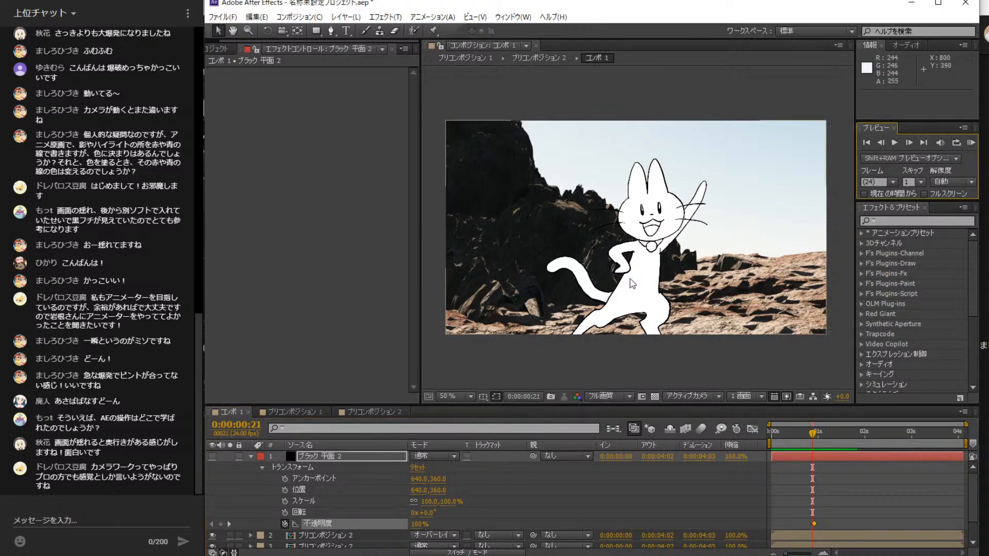
{"action": "left_click", "coordinate": [419, 524]}
{"action": "type", "text": "0"}
{"action": "key", "text": "Return"}
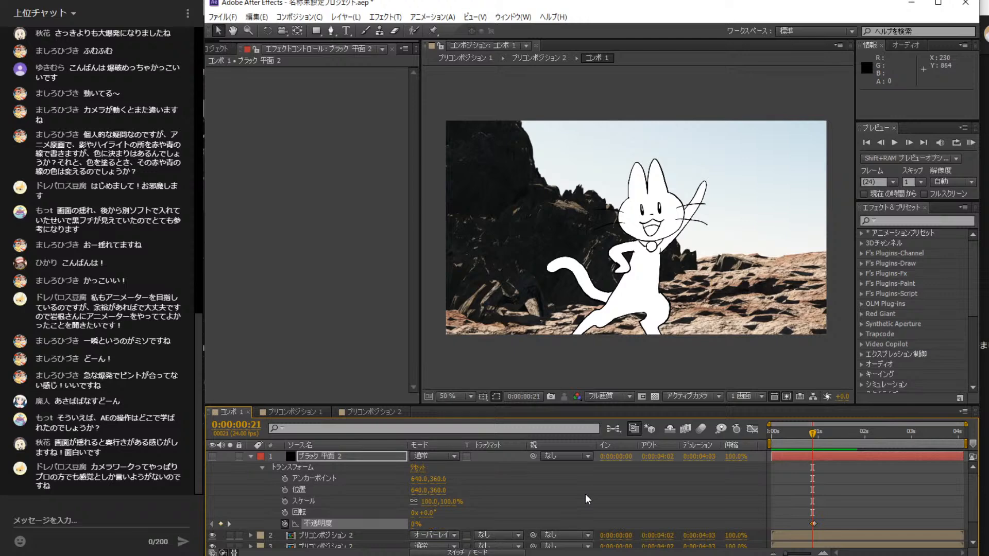
- Add a 0% opacity keyframe to the black solid at 0:00:00:23 and make the layer visible
{"action": "left_click", "coordinate": [909, 142]}
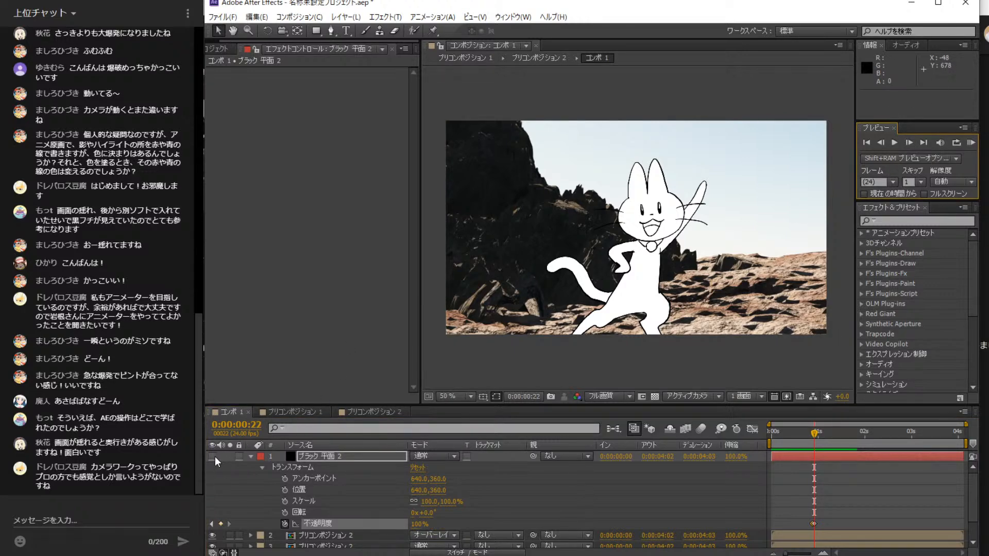
{"action": "left_click", "coordinate": [909, 143]}
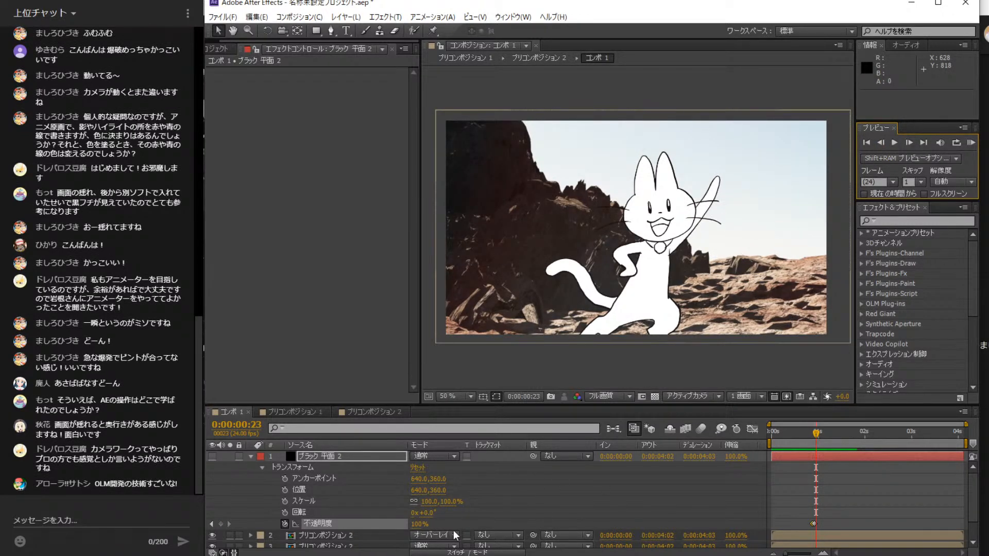
{"action": "left_click", "coordinate": [419, 523]}
{"action": "type", "text": "0"}
{"action": "key", "text": "Return"}
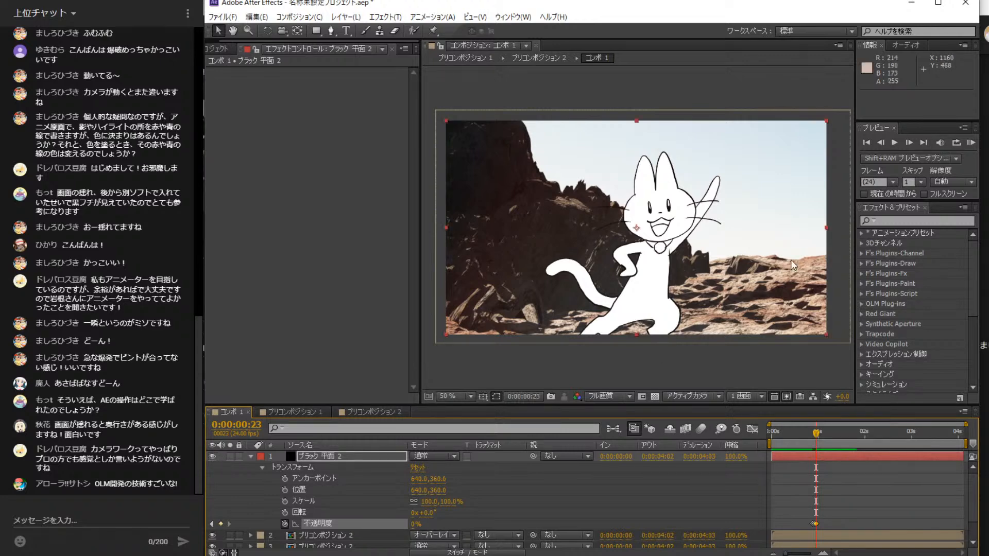
- Step back and forth around 0:00:00:22 to check the one-frame black flash, and collapse the black solid's properties
{"action": "left_click", "coordinate": [882, 142]}
{"action": "left_click", "coordinate": [881, 143]}
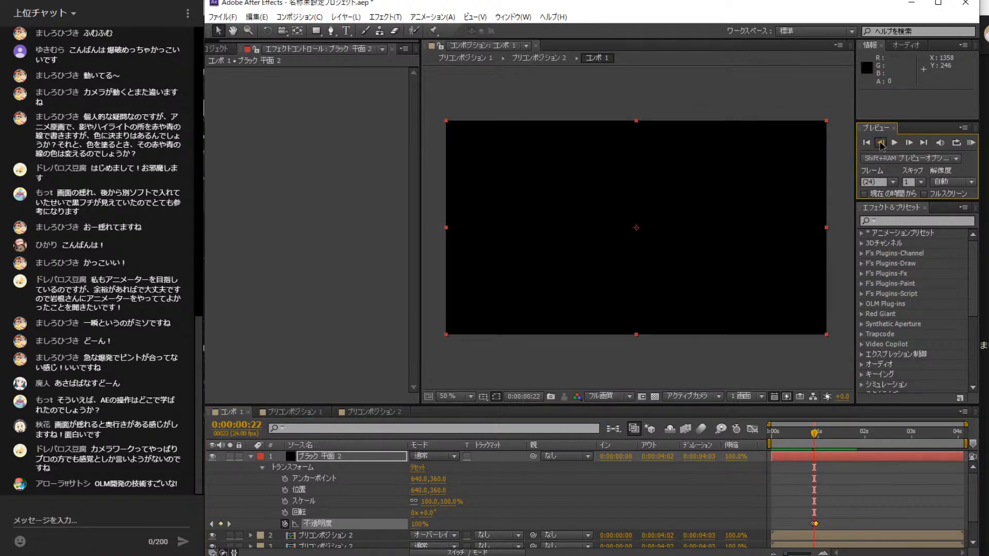
{"action": "left_click", "coordinate": [907, 144]}
{"action": "left_click", "coordinate": [907, 144]}
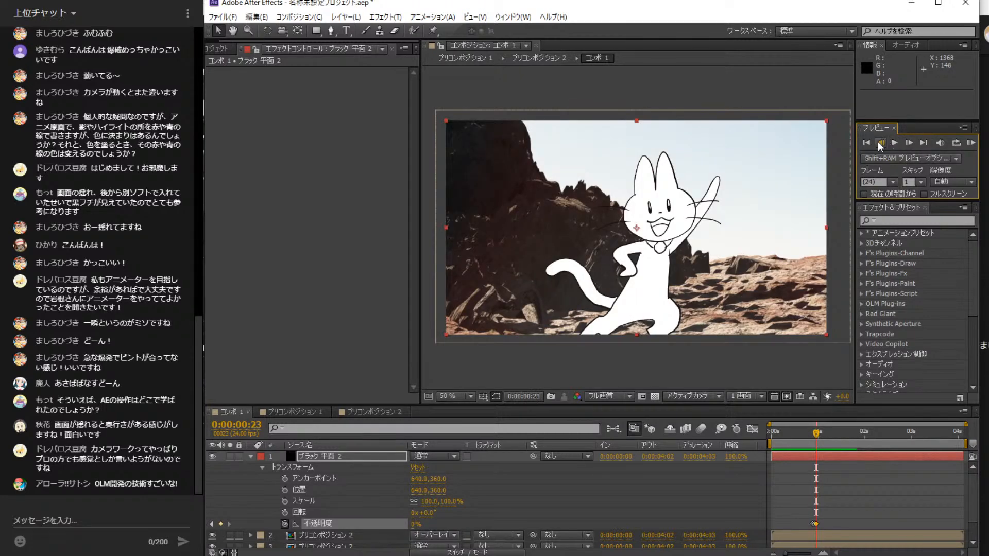
{"action": "left_click", "coordinate": [881, 142]}
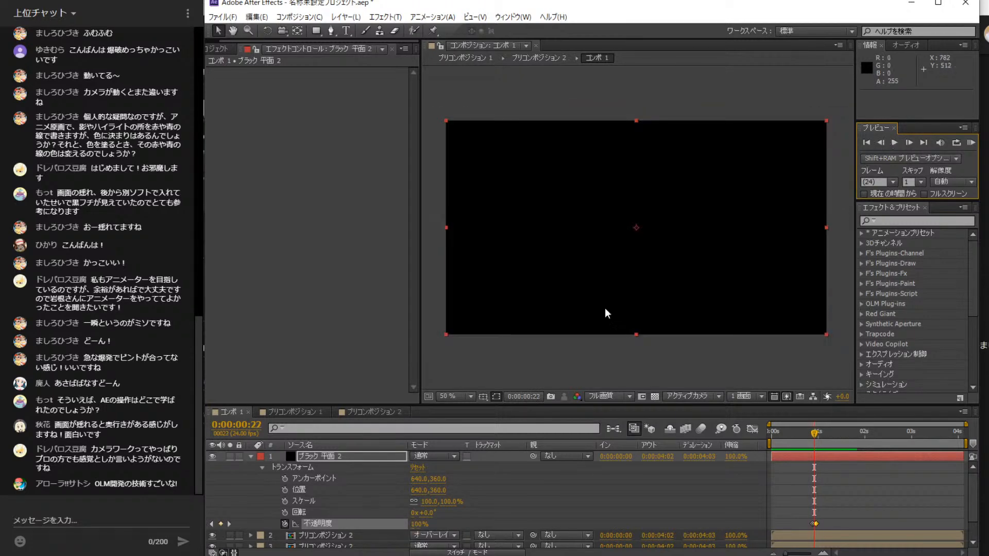
{"action": "left_click", "coordinate": [251, 457]}
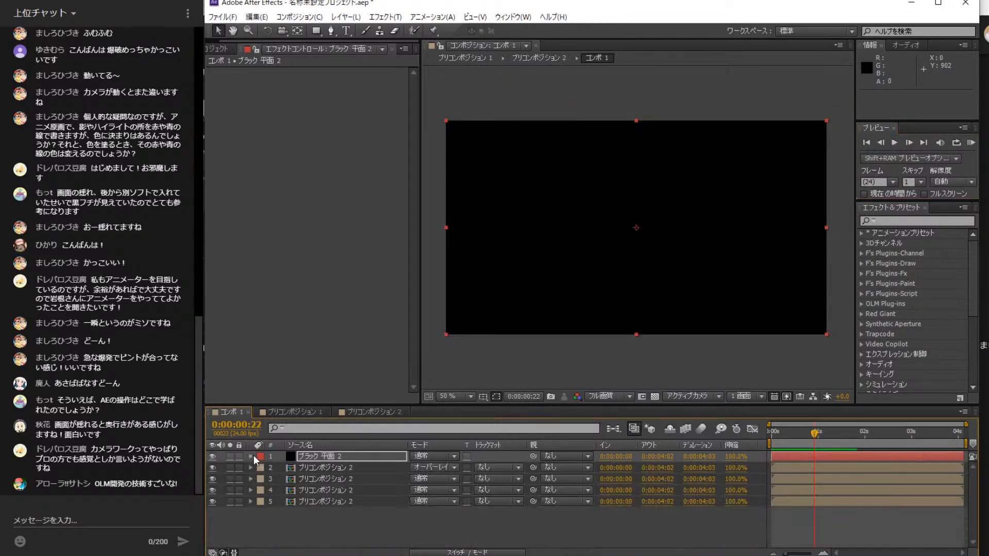
- Create a white solid with colour FFFFFF above the black solid in コンポ 1
{"action": "left_click", "coordinate": [357, 454]}
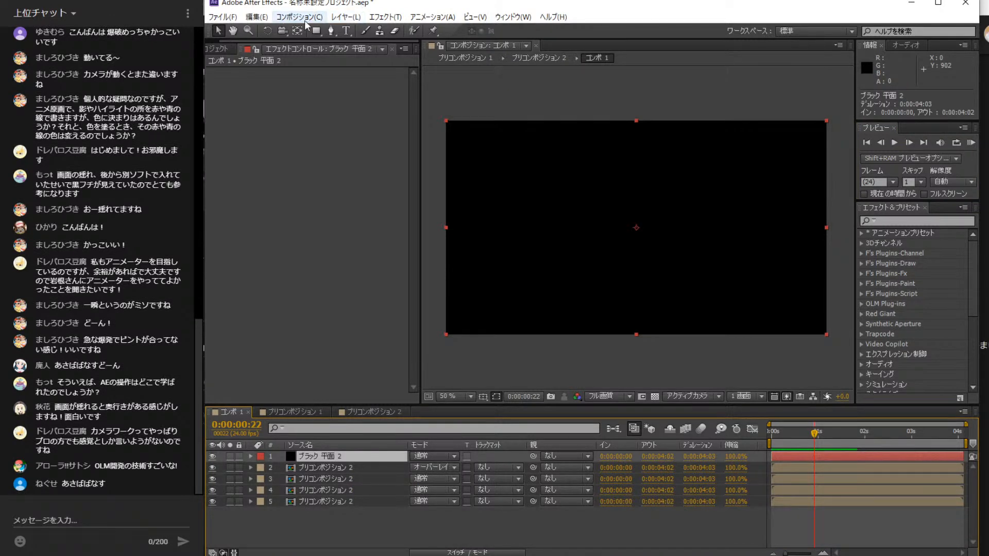
{"action": "left_click", "coordinate": [338, 19]}
{"action": "mouse_move", "coordinate": [356, 31]}
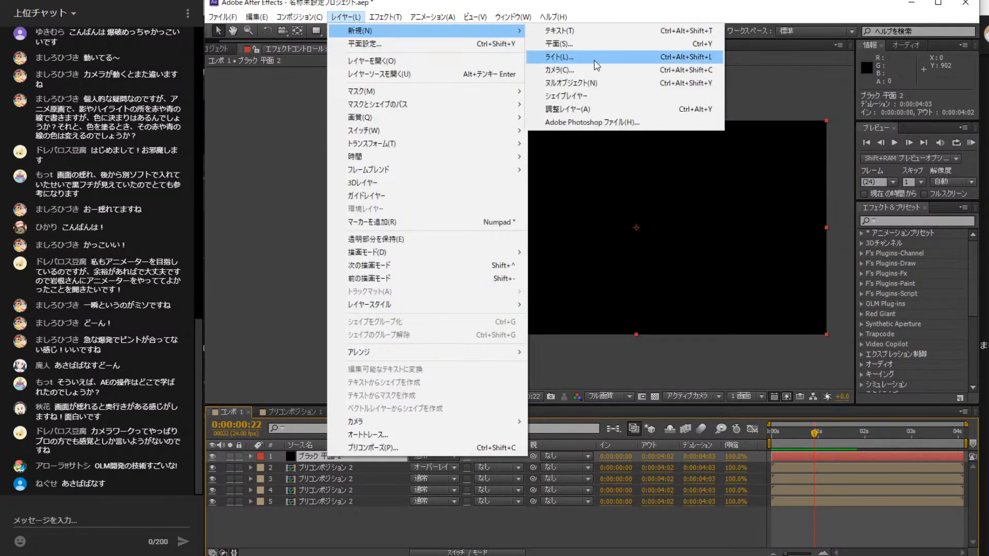
{"action": "left_click", "coordinate": [584, 44]}
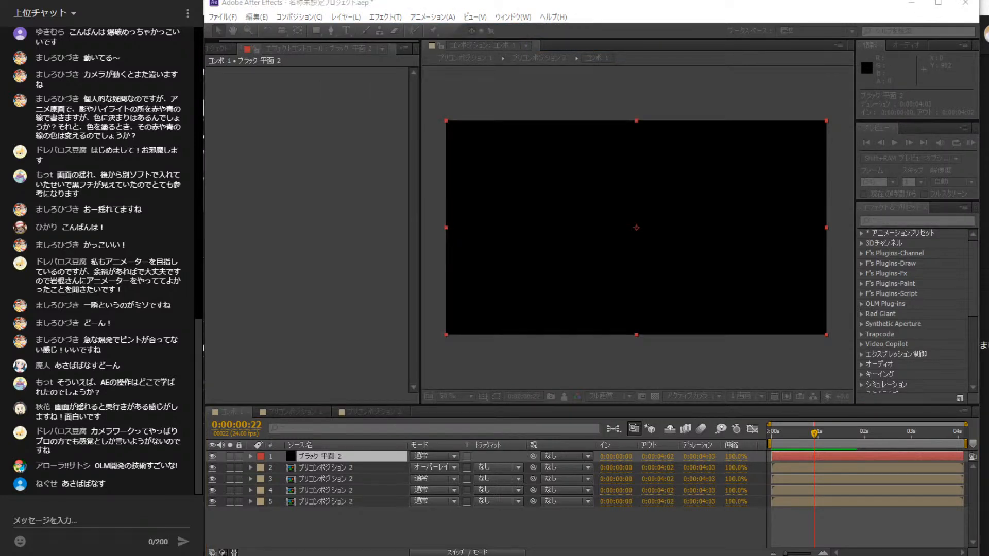
{"action": "left_click_drag", "start_coordinate": [1, 18], "coordinate": [585, 20]}
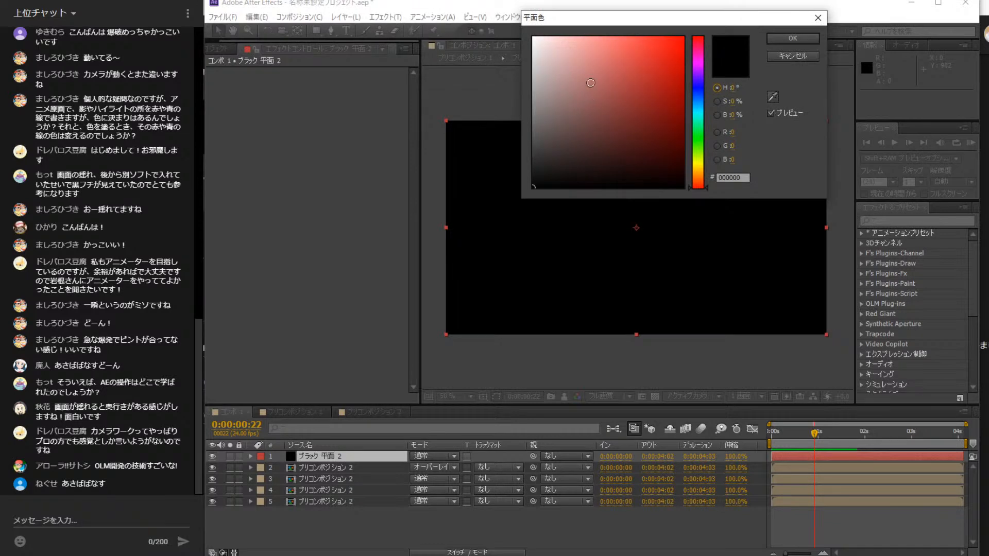
{"action": "left_click_drag", "start_coordinate": [536, 184], "coordinate": [534, 37]}
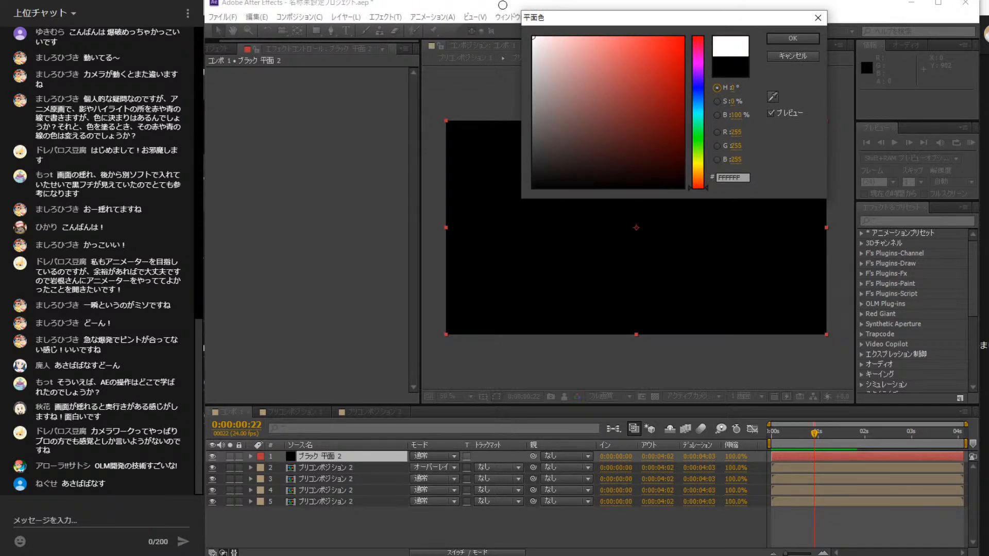
{"action": "left_click", "coordinate": [810, 37]}
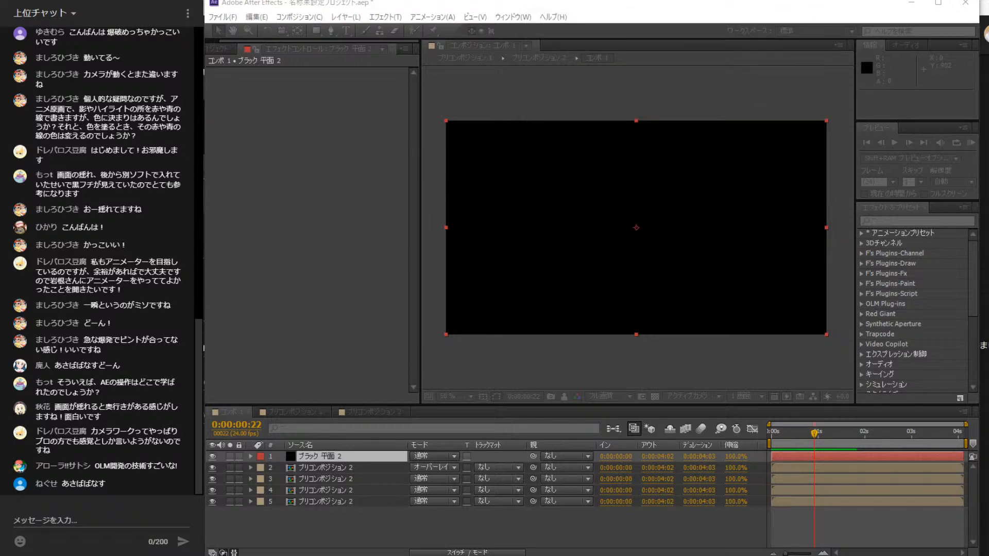
{"action": "left_click", "coordinate": [625, 289]}
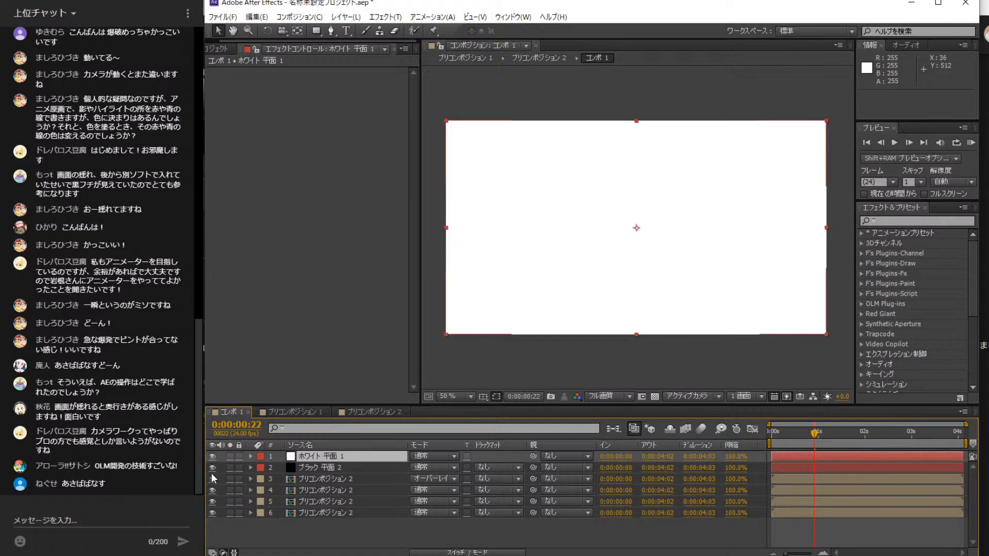
- Hide the white solid to compare frames 0:00:00:22 and 0:00:00:23, and show it again
{"action": "left_click", "coordinate": [212, 457]}
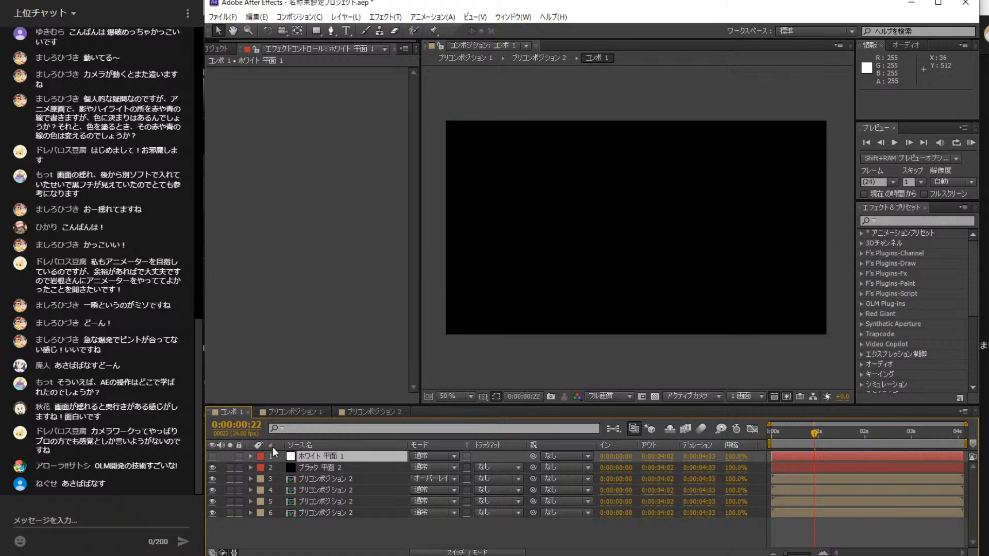
{"action": "left_click", "coordinate": [907, 143]}
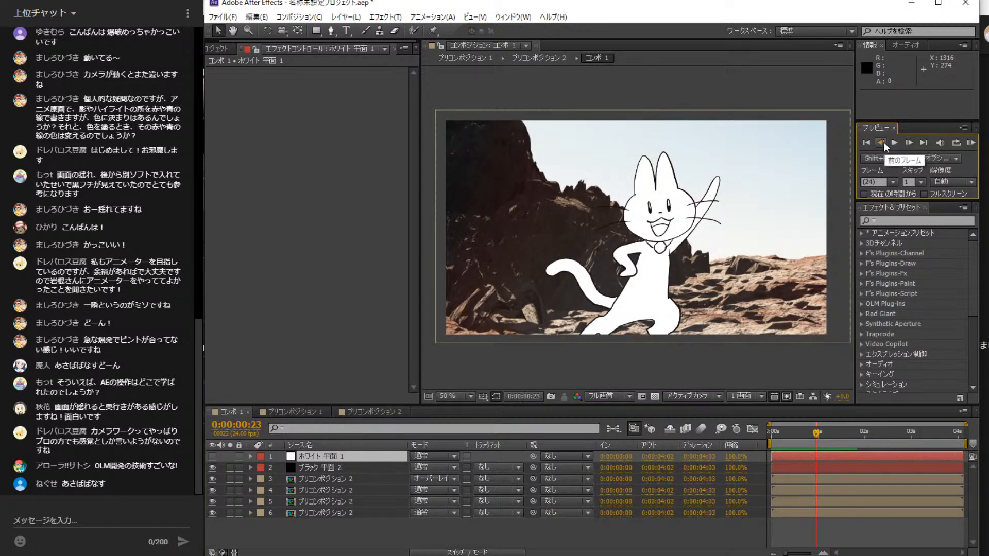
{"action": "left_click", "coordinate": [212, 456]}
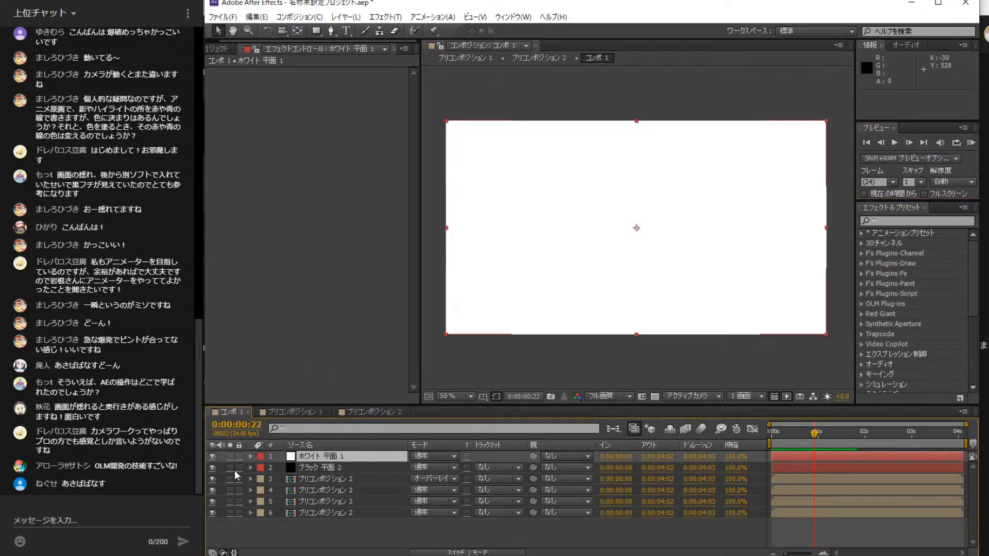
- Add opacity keyframes to the white solid: 100% at 0:00:00:23 and 0% at 0:00:00:22
{"action": "left_click", "coordinate": [251, 456]}
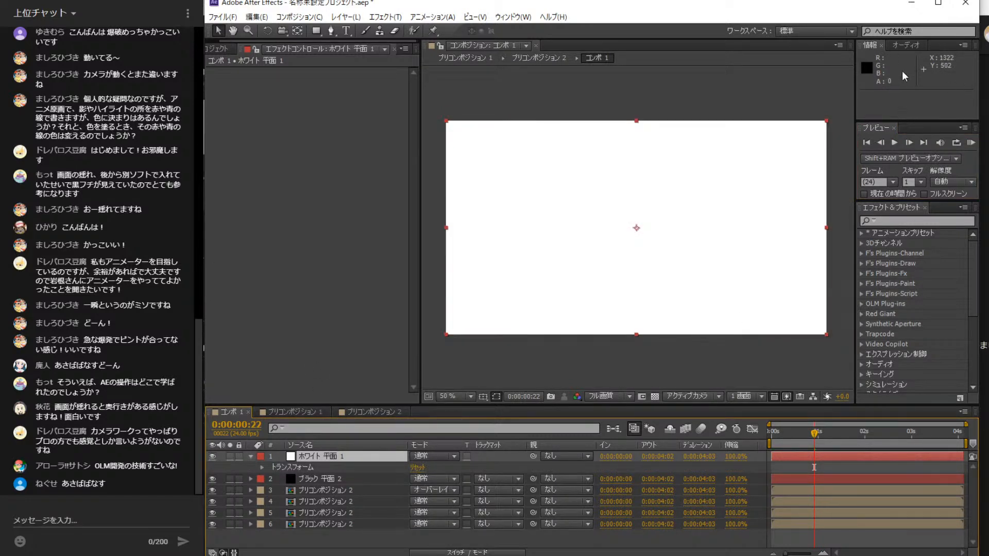
{"action": "left_click", "coordinate": [909, 142]}
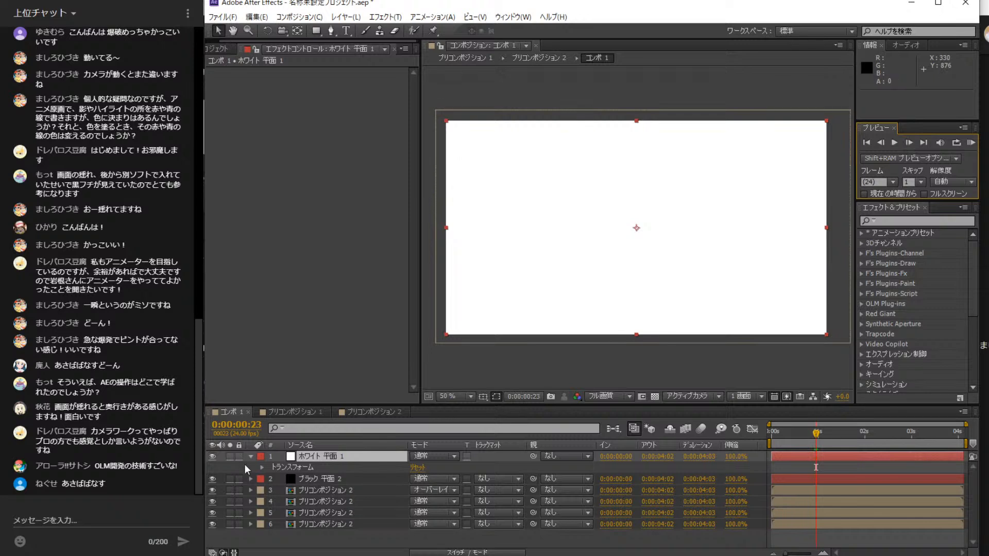
{"action": "left_click", "coordinate": [262, 467]}
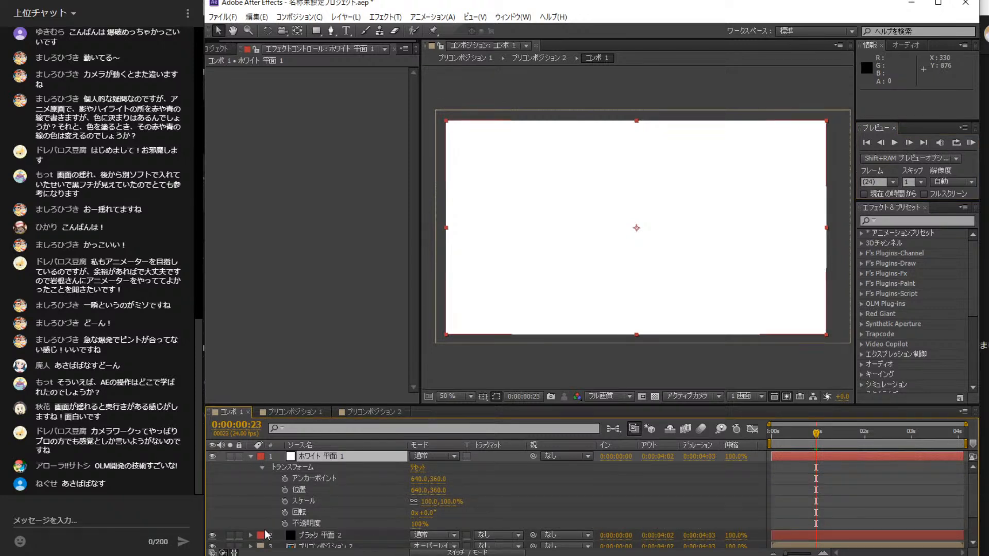
{"action": "left_click", "coordinate": [283, 523]}
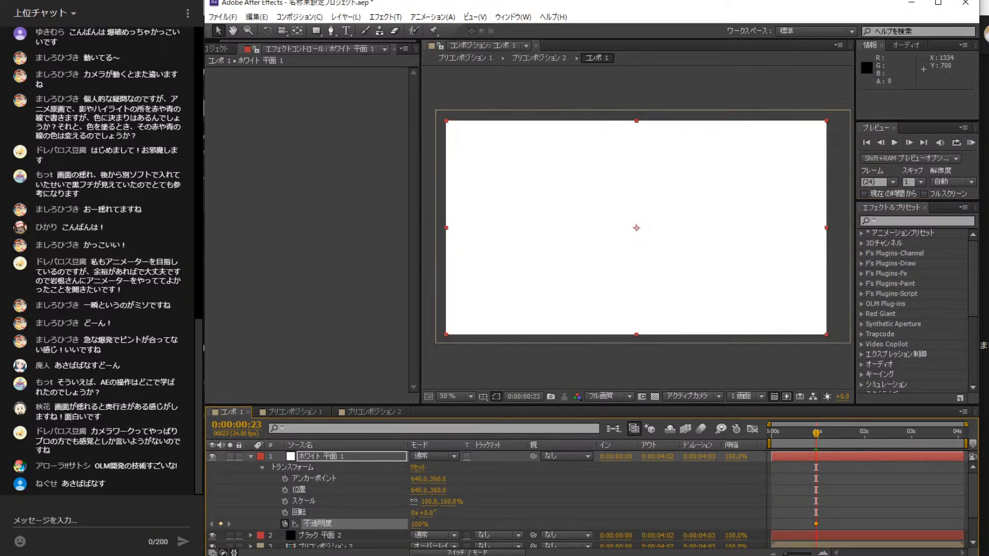
{"action": "left_click", "coordinate": [880, 142]}
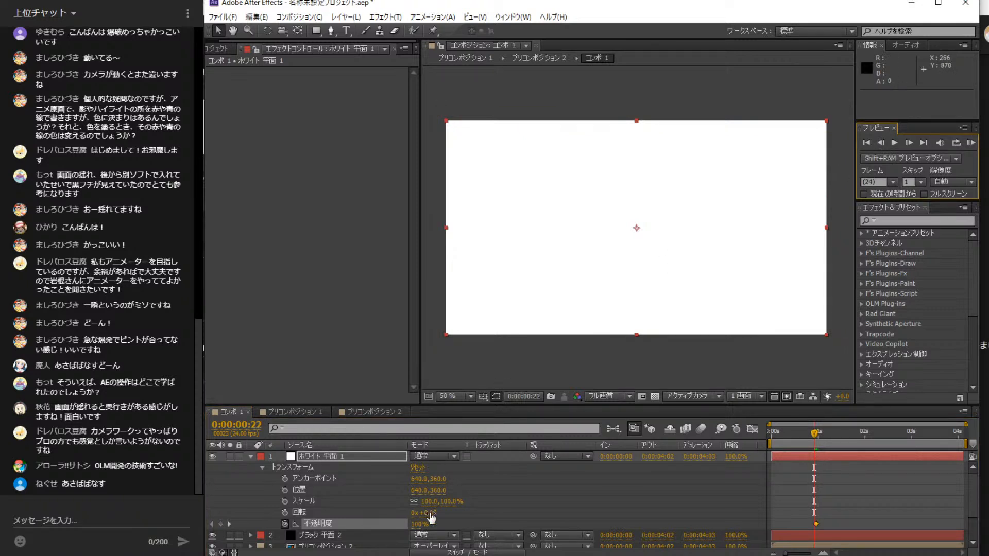
{"action": "left_click", "coordinate": [419, 525]}
{"action": "type", "text": "0"}
{"action": "key", "text": "Return"}
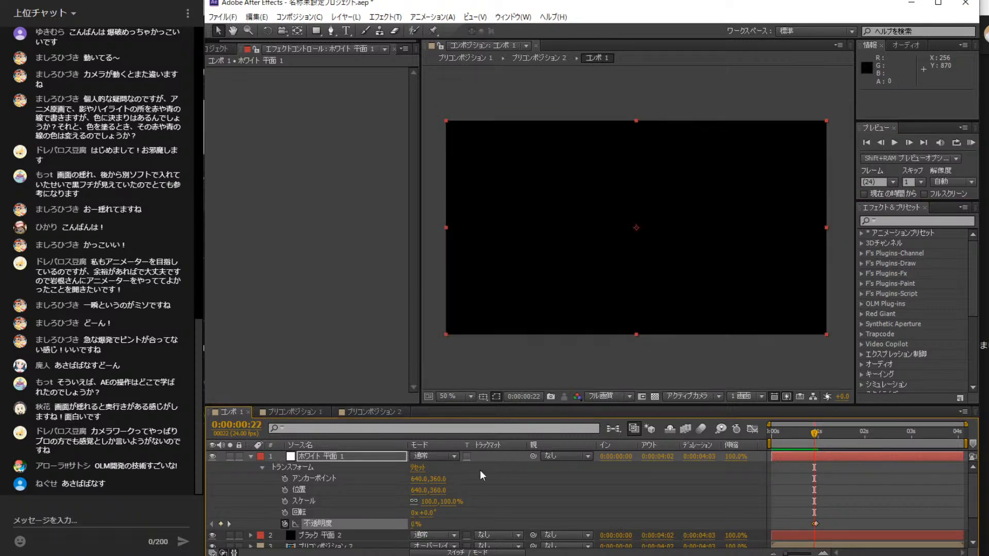
- Add a 0% opacity keyframe to the white solid at 0:00:01:00
{"action": "left_click", "coordinate": [909, 142]}
{"action": "left_click", "coordinate": [909, 143]}
{"action": "left_click", "coordinate": [419, 524]}
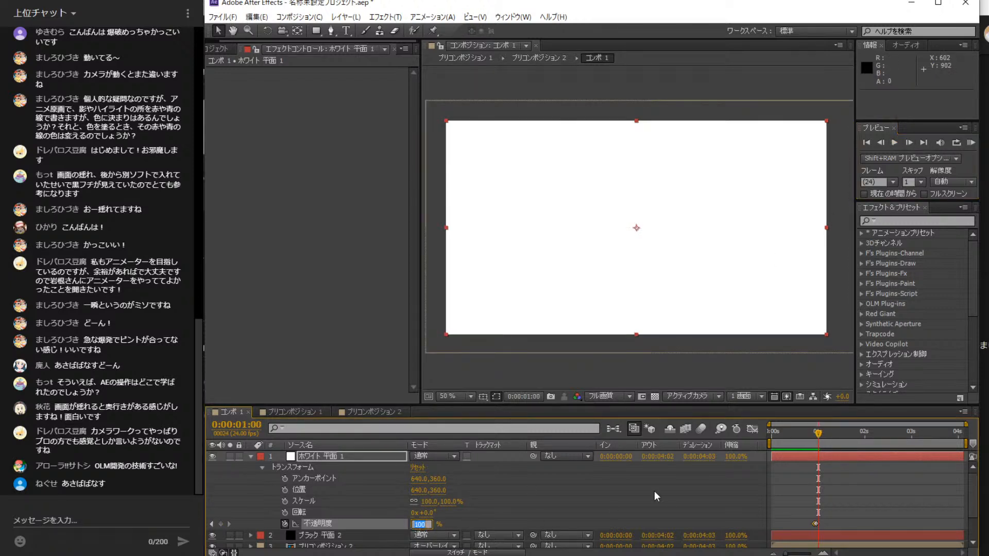
{"action": "type", "text": "0"}
{"action": "key", "text": "Return"}
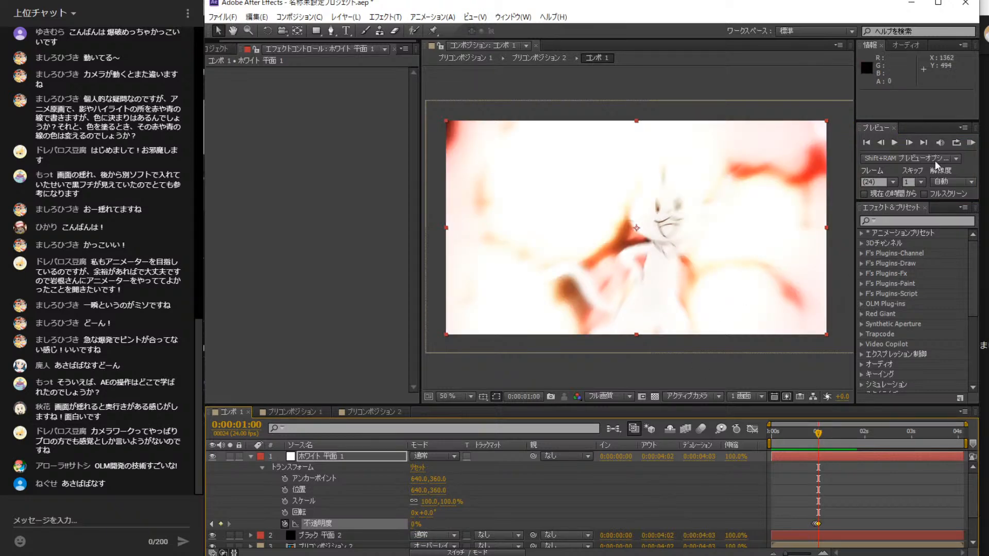
- Play コンポ 1 repeatedly from the start to check the black and white flashes, and collapse the white solid's properties
{"action": "left_click_drag", "start_coordinate": [820, 431], "coordinate": [783, 434]}
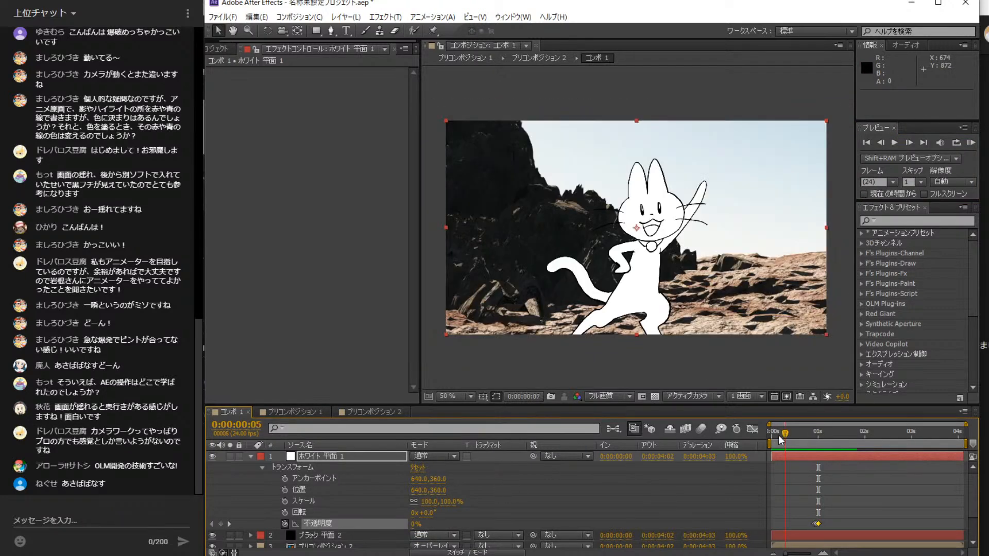
{"action": "left_click", "coordinate": [889, 143]}
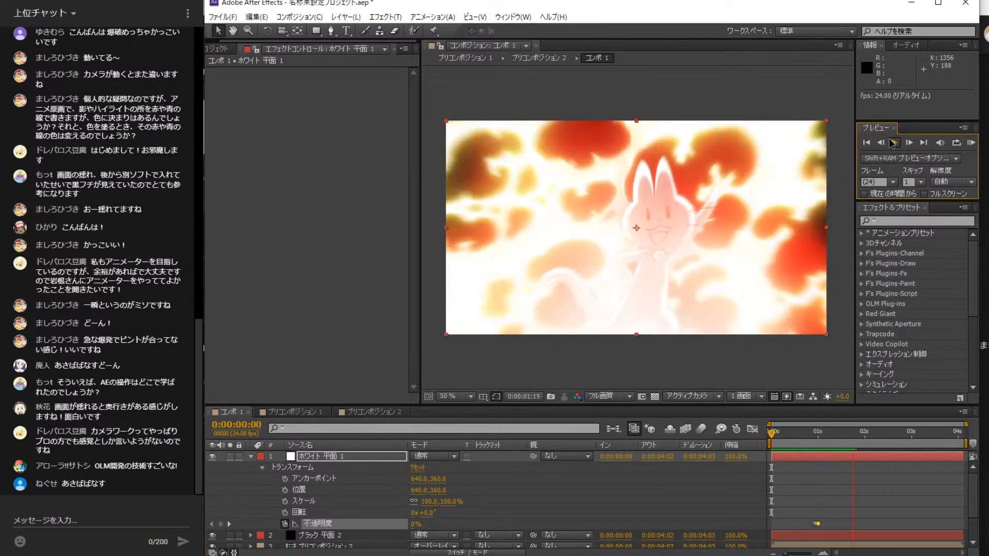
{"action": "left_click", "coordinate": [867, 144]}
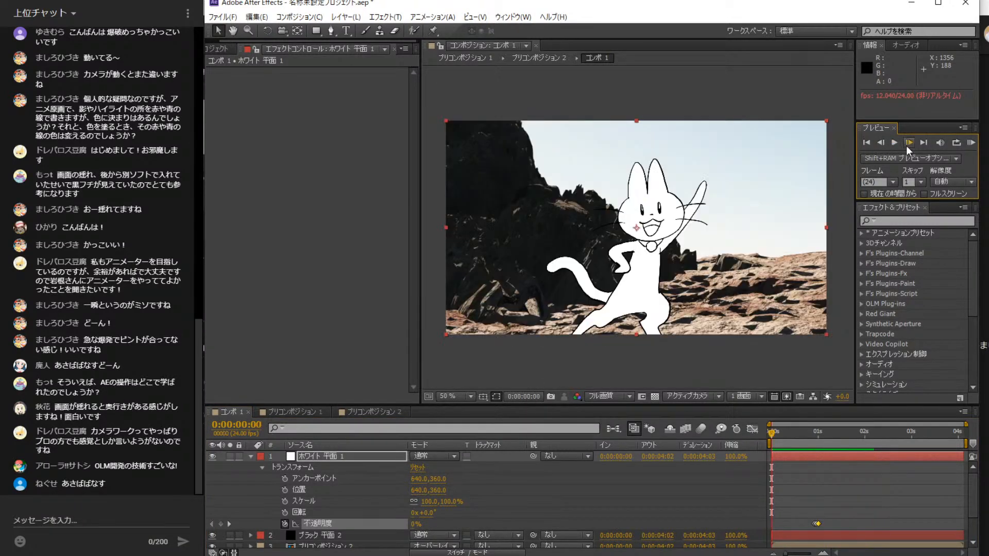
{"action": "left_click", "coordinate": [889, 141]}
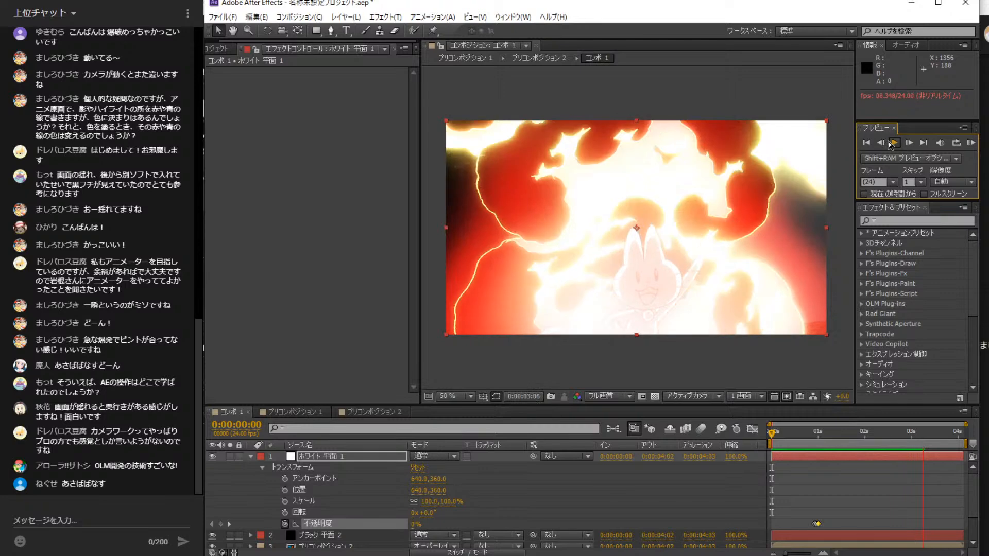
{"action": "left_click", "coordinate": [890, 143]}
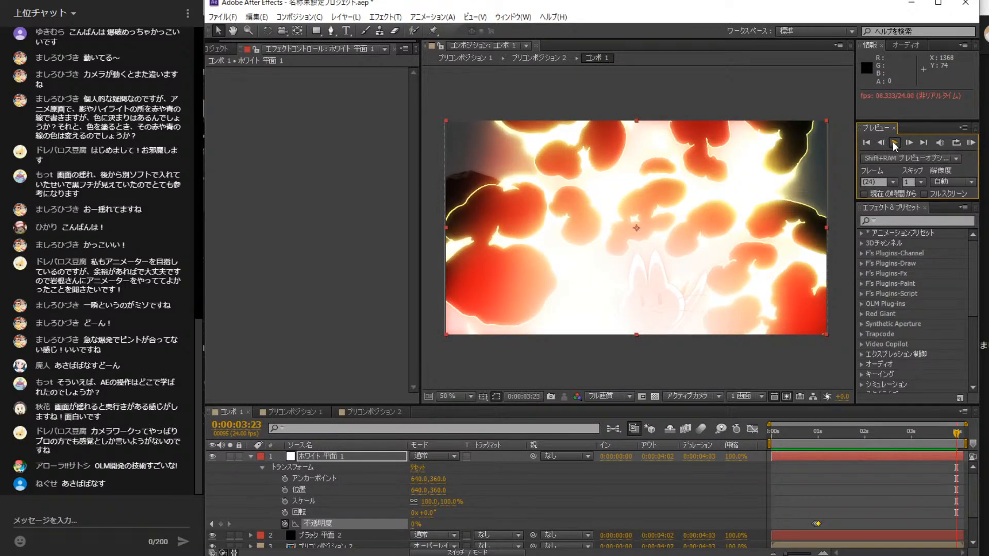
{"action": "left_click", "coordinate": [894, 143]}
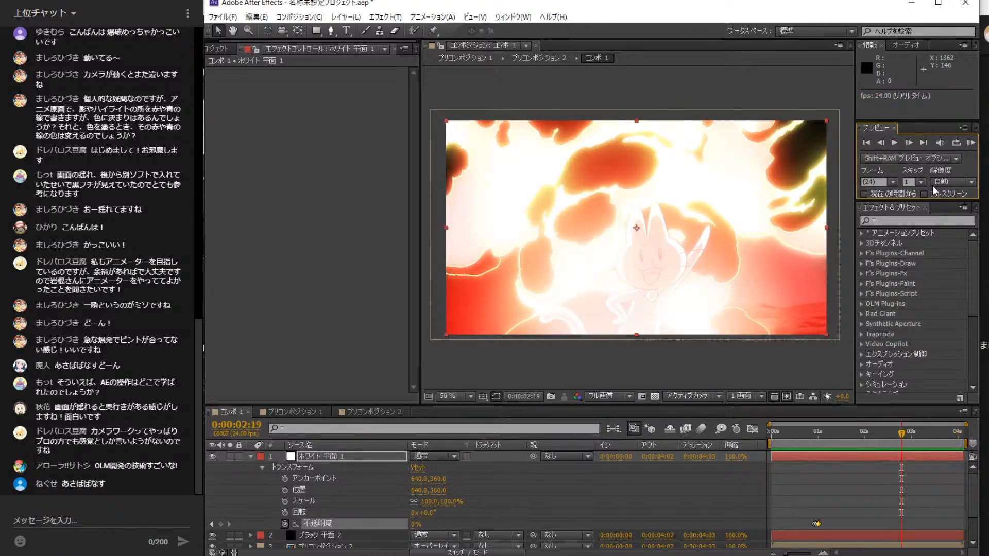
{"action": "left_click", "coordinate": [250, 457]}
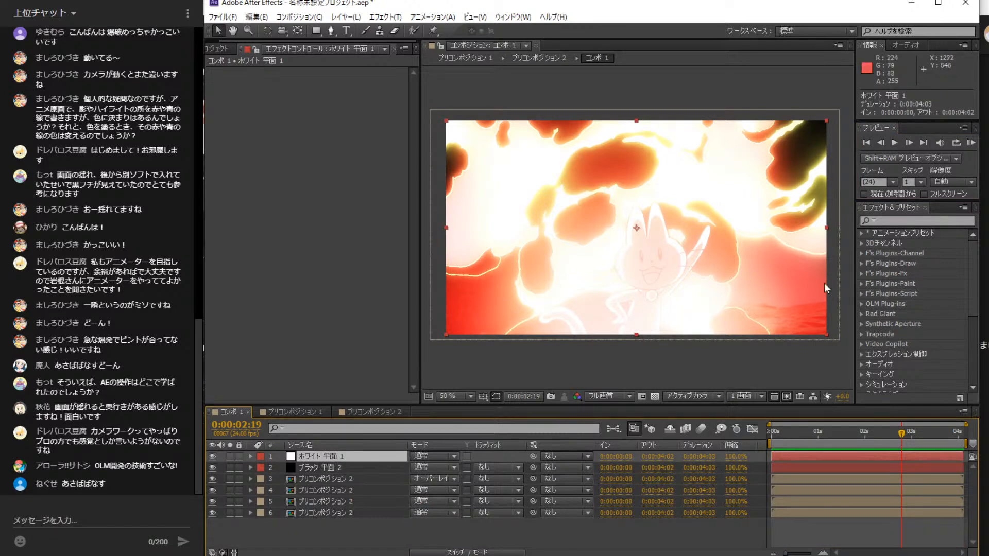
- Set the white solid's opacity keyframe at 0:00:01:00 to 70%
{"action": "left_click_drag", "start_coordinate": [876, 434], "coordinate": [816, 432]}
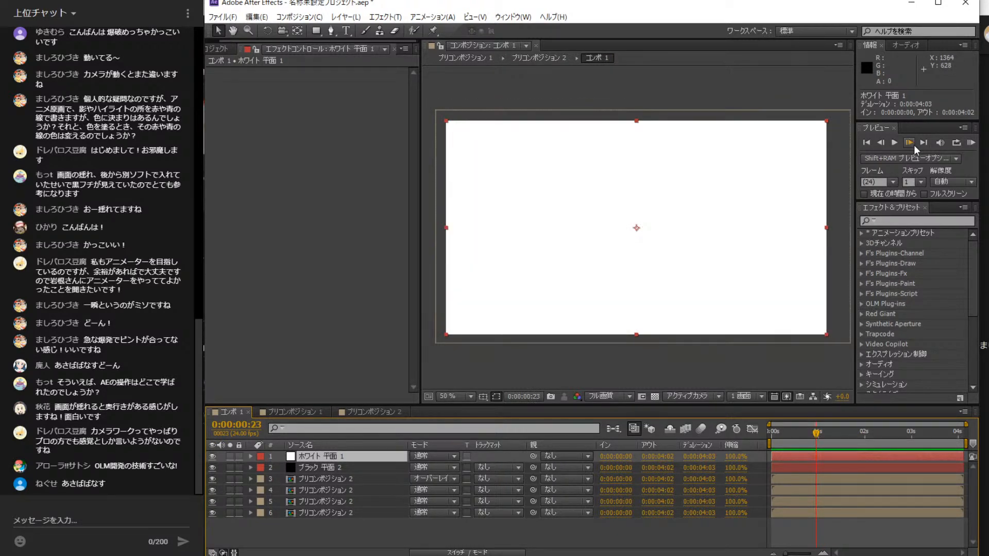
{"action": "left_click", "coordinate": [911, 143]}
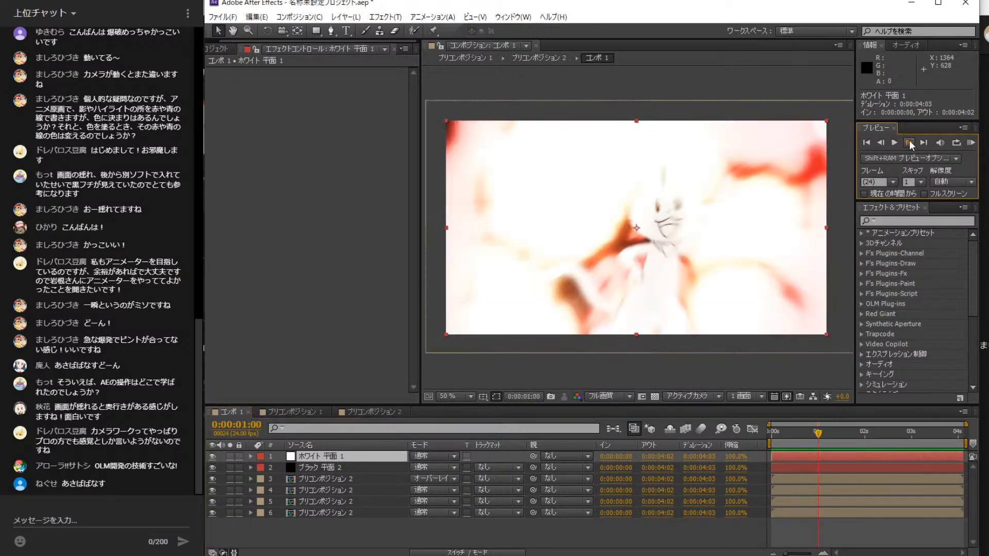
{"action": "left_click", "coordinate": [247, 458]}
{"action": "left_click", "coordinate": [250, 456]}
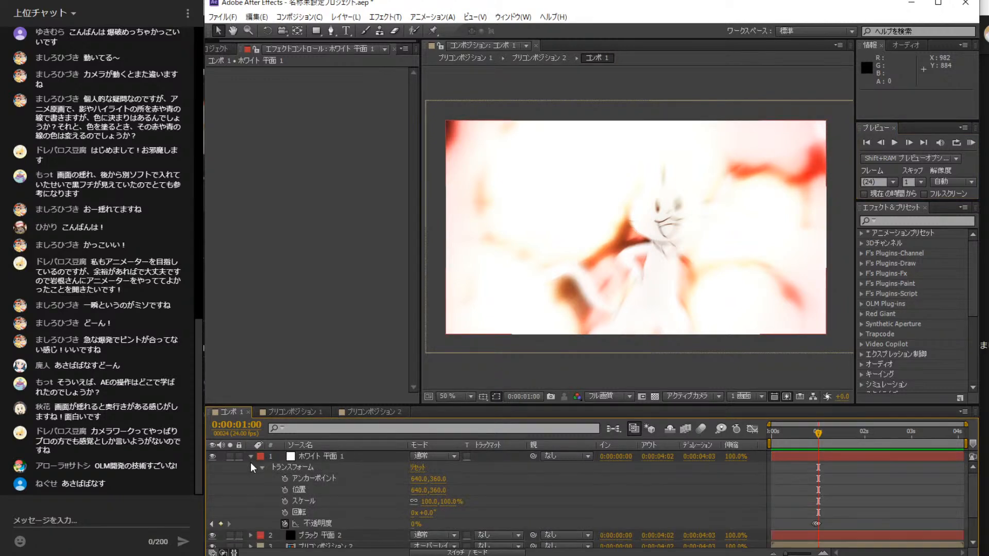
{"action": "left_click", "coordinate": [415, 525]}
{"action": "type", "text": "70"}
{"action": "key", "text": "Return"}
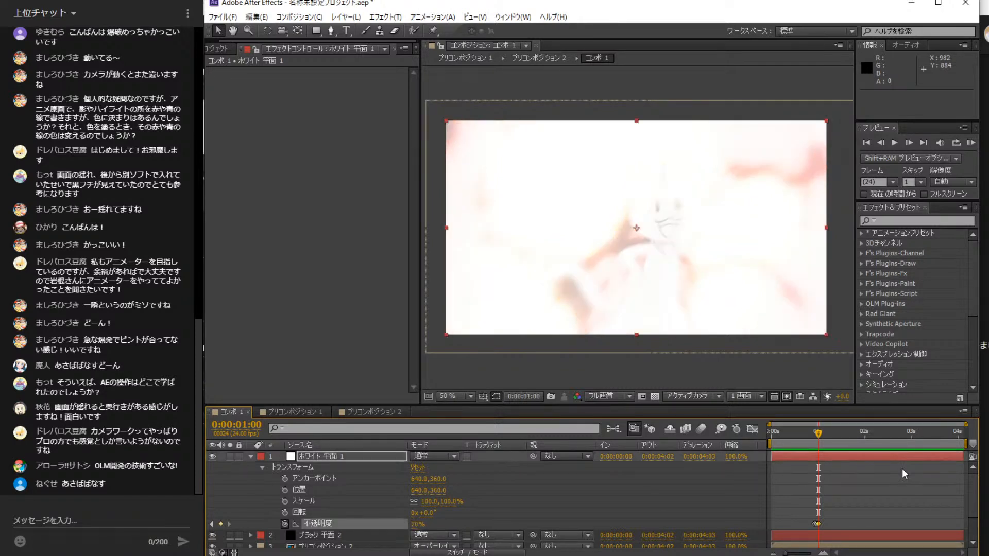
- Fade the white solid with opacity keyframes of 30% at 0:00:01:07 and 0% at 0:00:01:14
{"action": "left_click_drag", "start_coordinate": [821, 434], "coordinate": [831, 433]}
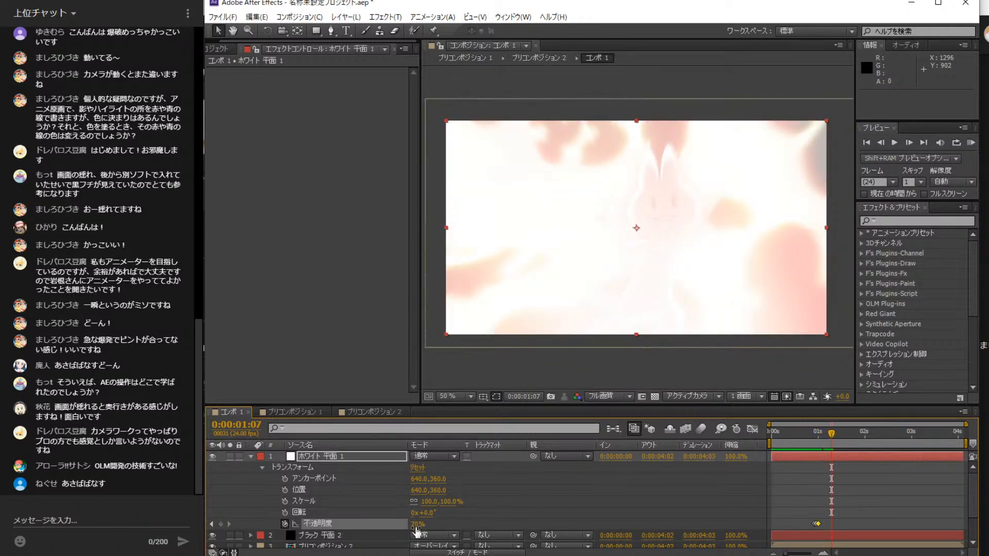
{"action": "left_click", "coordinate": [418, 524]}
{"action": "type", "text": "30"}
{"action": "key", "text": "Return"}
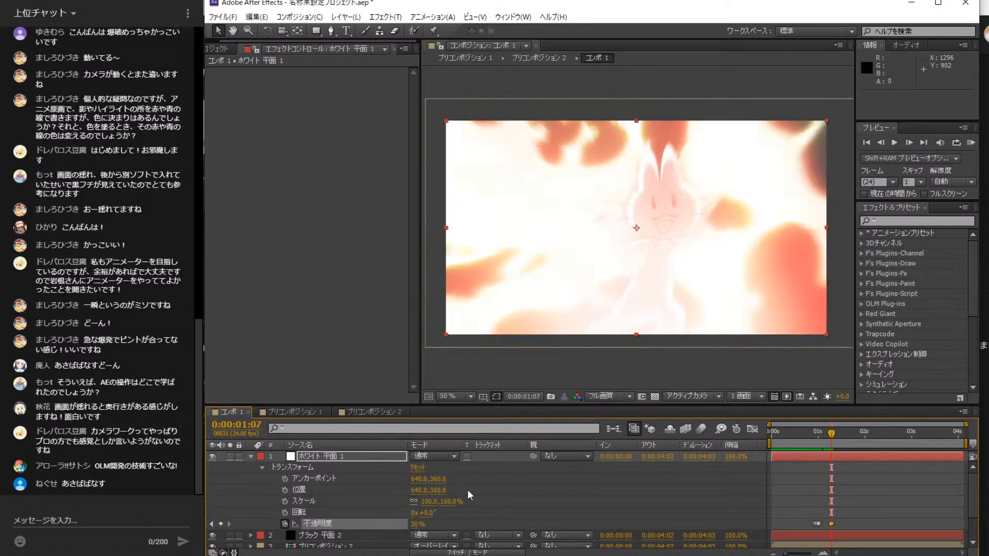
{"action": "mouse_move", "coordinate": [839, 431]}
{"action": "left_mouse_down"}
{"action": "mouse_move", "coordinate": [811, 432]}
{"action": "mouse_move", "coordinate": [845, 434]}
{"action": "left_mouse_up"}
{"action": "left_click", "coordinate": [417, 524]}
{"action": "type", "text": "0"}
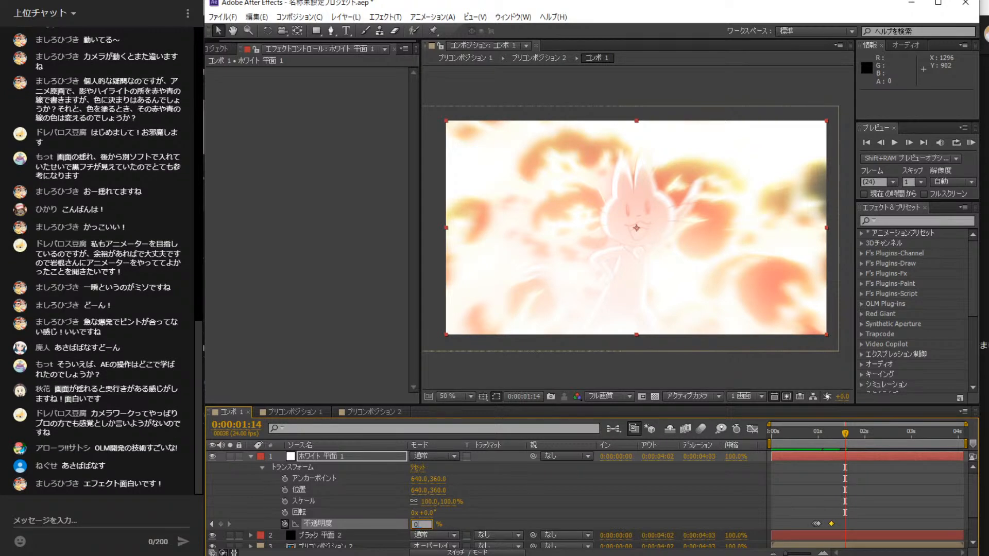
{"action": "key", "text": "Return"}
- Add a second white flash with opacity keyframes of 80% at 0:00:01:22 and 30% at 0:00:02:02
{"action": "left_click_drag", "start_coordinate": [848, 431], "coordinate": [862, 433]}
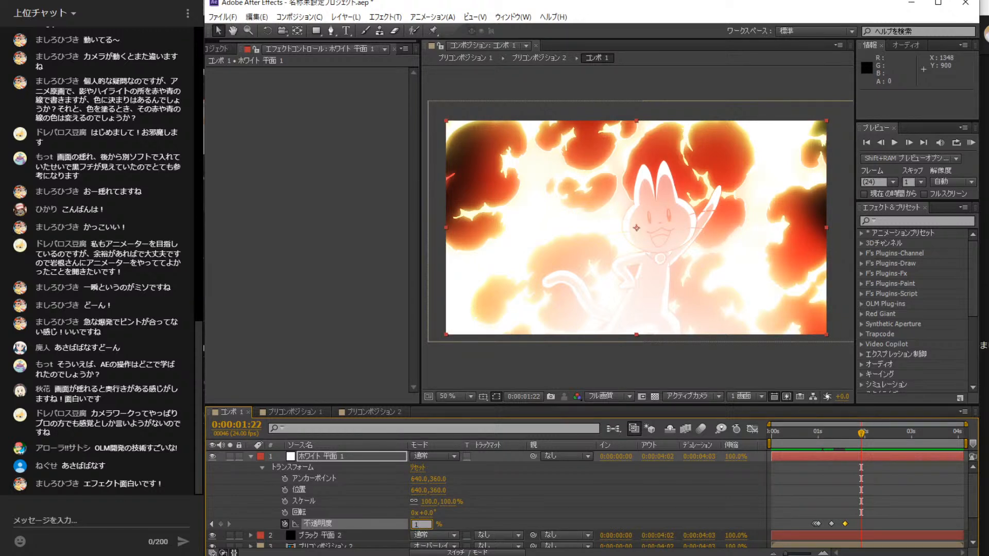
{"action": "key", "text": "Return"}
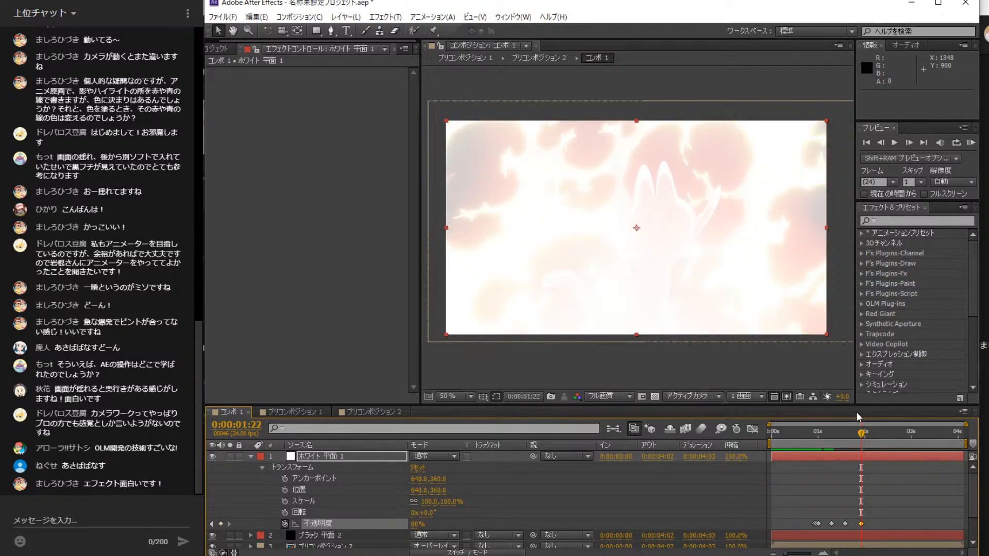
{"action": "left_click_drag", "start_coordinate": [861, 432], "coordinate": [867, 431]}
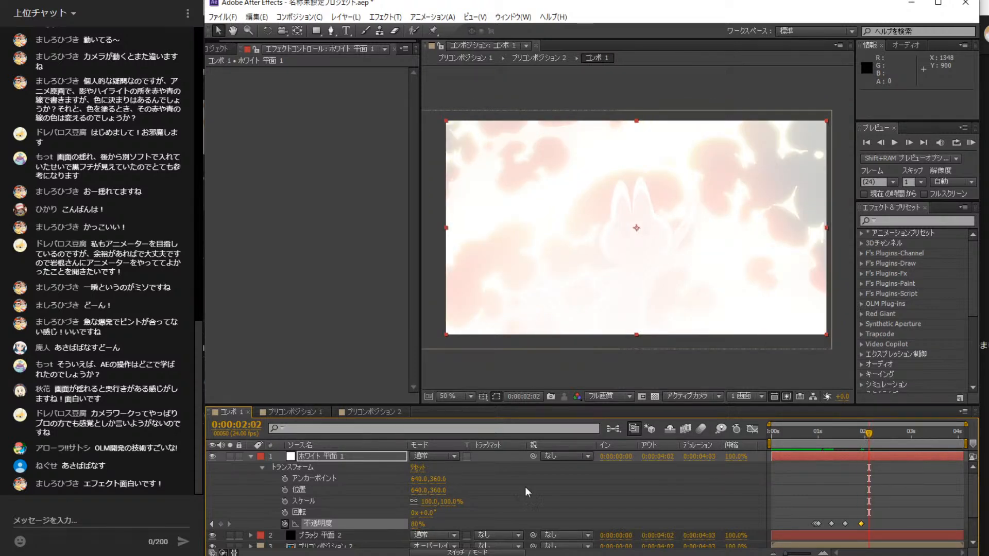
{"action": "left_click", "coordinate": [417, 525]}
{"action": "type", "text": "30"}
{"action": "key", "text": "Return"}
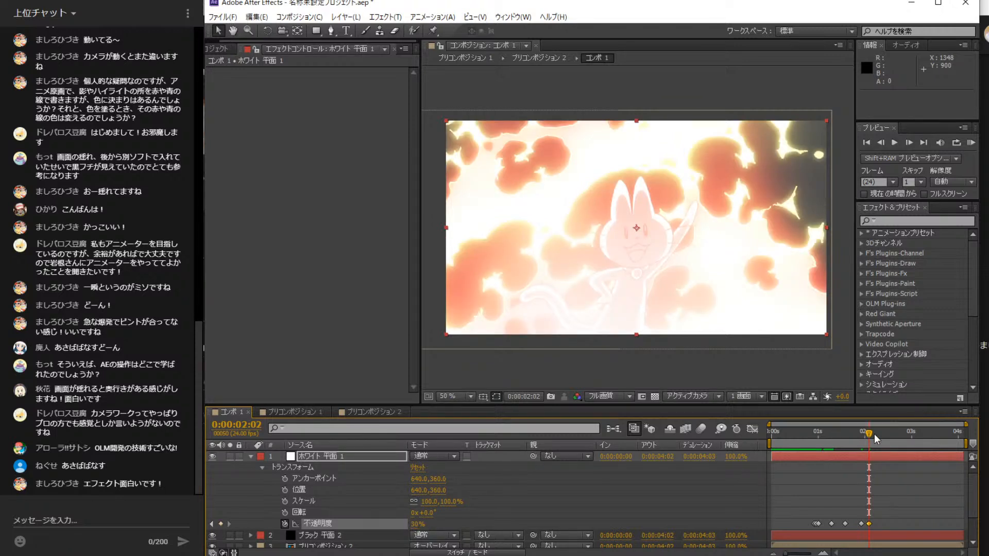
- Add white solid opacity keyframes of 10% at 0:00:02:08 and 80% at 0:00:02:09
{"action": "left_click_drag", "start_coordinate": [874, 434], "coordinate": [880, 434]}
{"action": "left_click_drag", "start_coordinate": [420, 528], "coordinate": [415, 524]}
{"action": "type", "text": "10"}
{"action": "key", "text": "Return"}
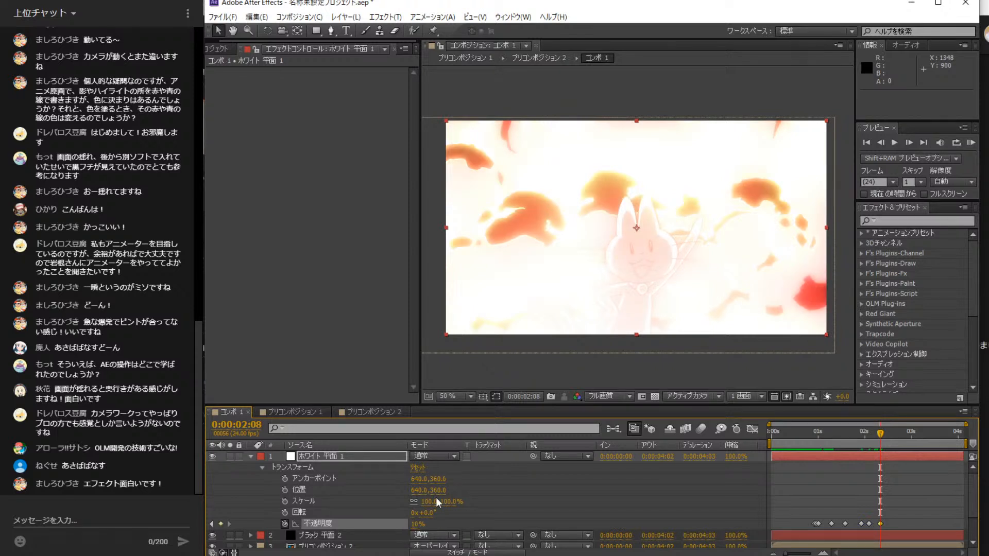
{"action": "left_click", "coordinate": [908, 144]}
{"action": "left_click", "coordinate": [415, 525]}
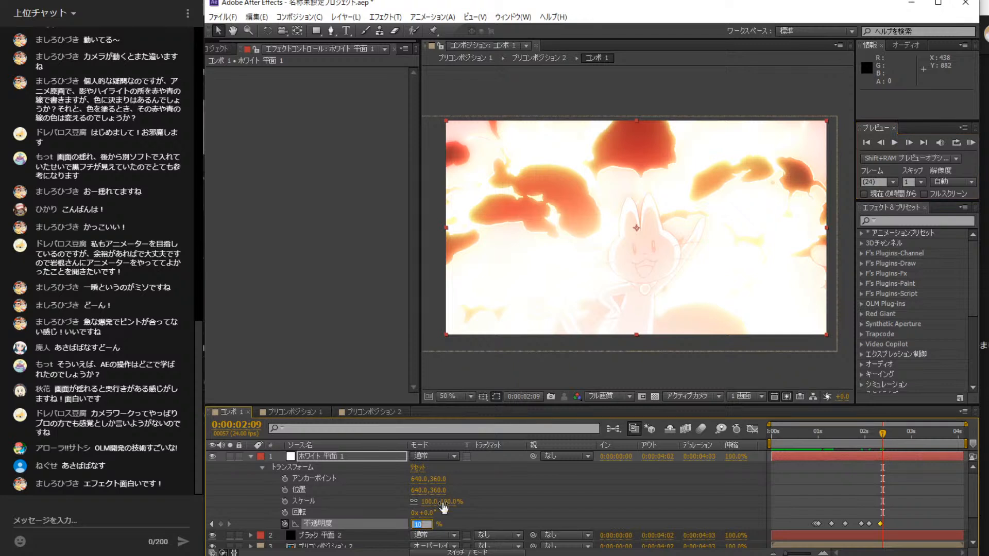
{"action": "type", "text": "80"}
{"action": "key", "text": "Return"}
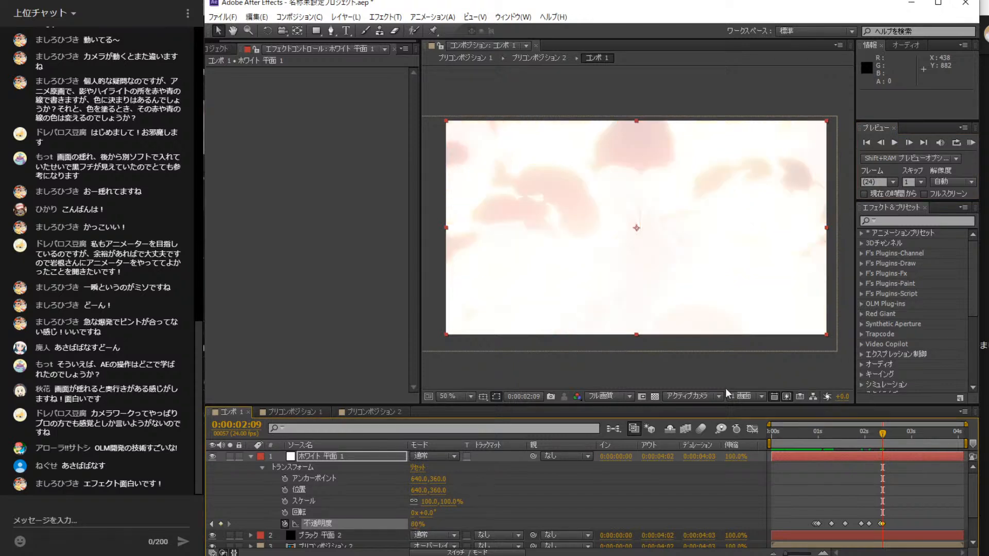
- Add a 20% opacity keyframe to the white solid at the last frame, 0:00:04:02
{"action": "left_click_drag", "start_coordinate": [889, 434], "coordinate": [962, 435]}
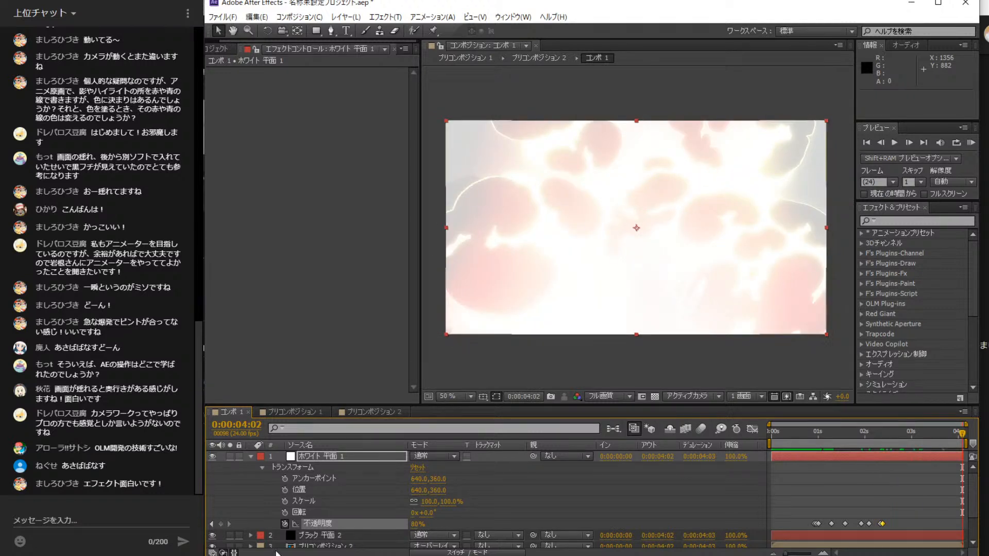
{"action": "left_click", "coordinate": [414, 524]}
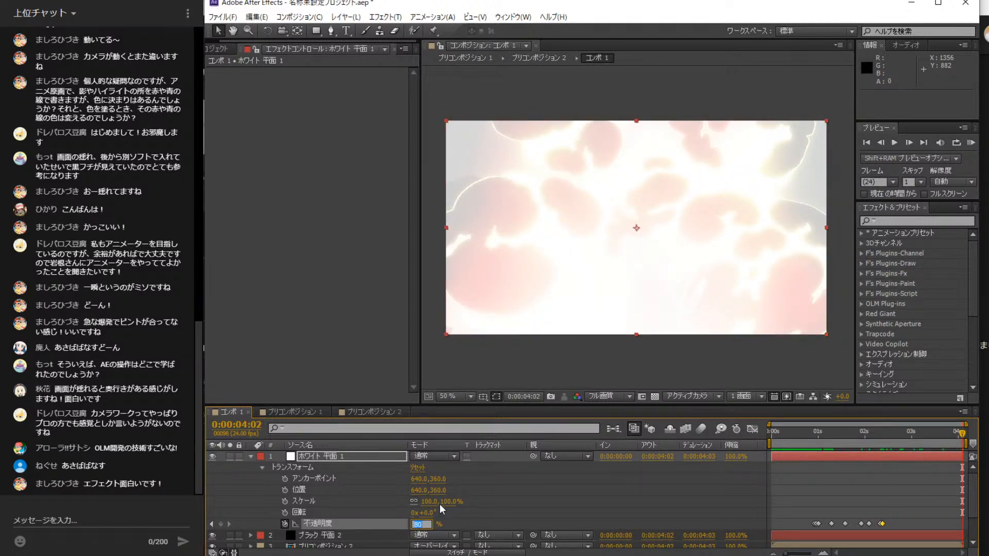
{"action": "type", "text": "20"}
{"action": "key", "text": "Return"}
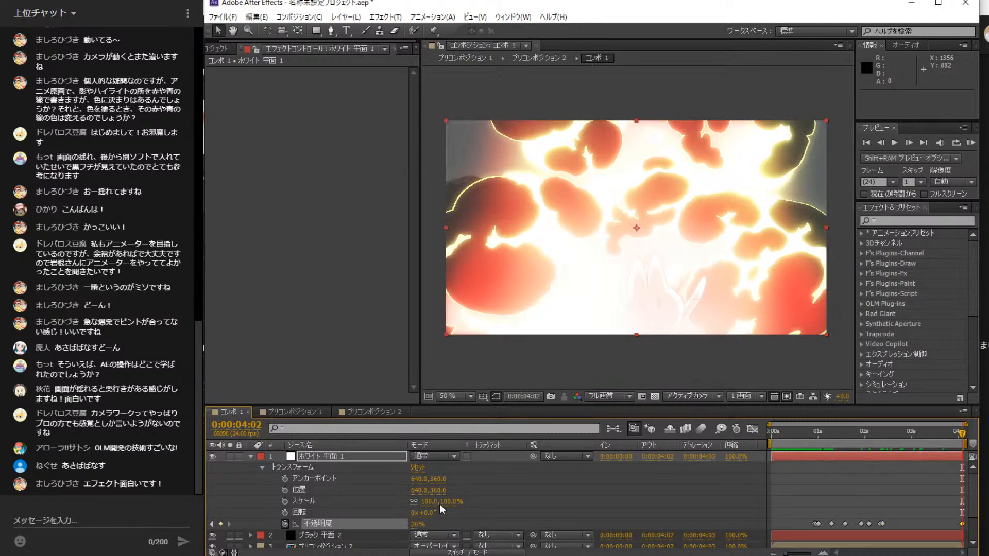
- Play コンポ 1 from the first frame to check the flickering white flashes over the explosion
{"action": "left_click", "coordinate": [866, 143]}
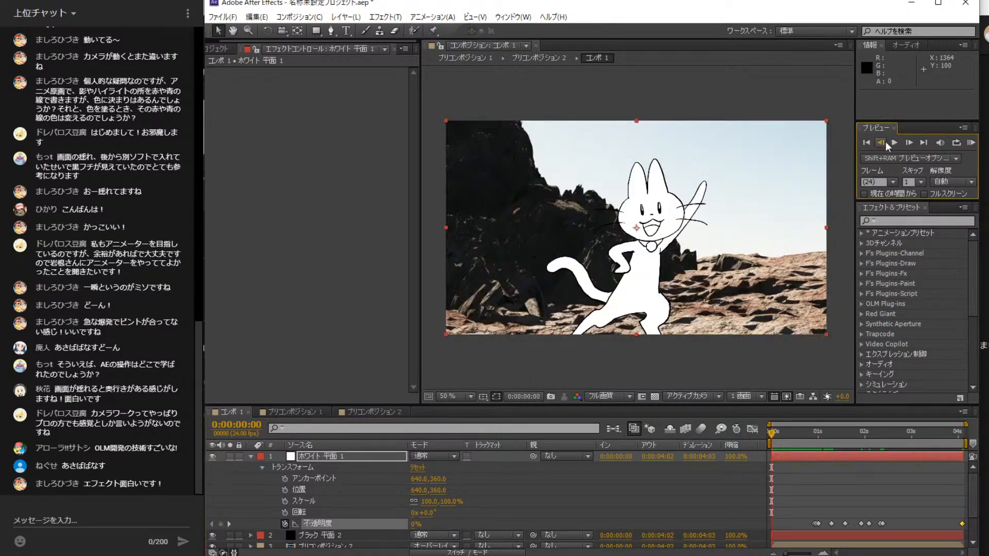
{"action": "left_click", "coordinate": [895, 142]}
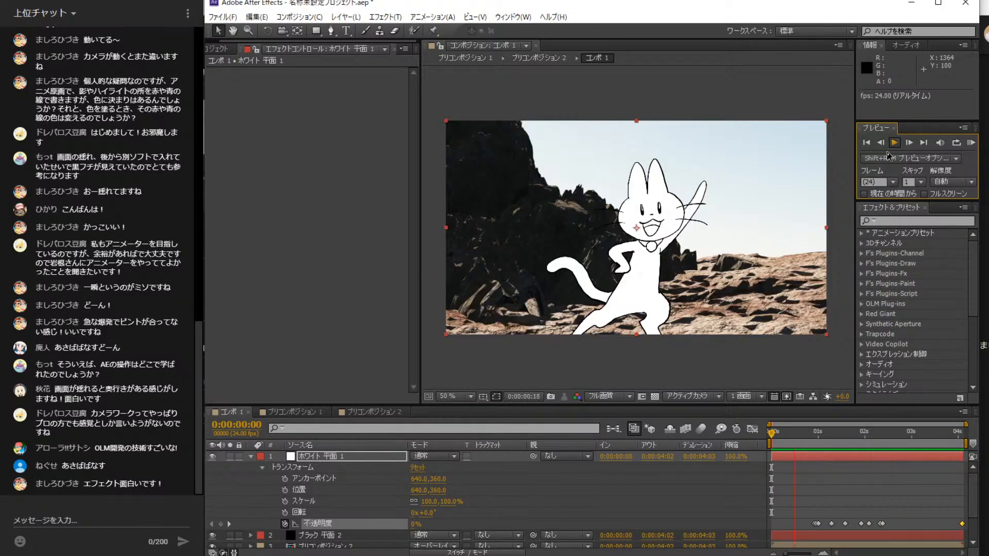
{"action": "key", "text": "space"}
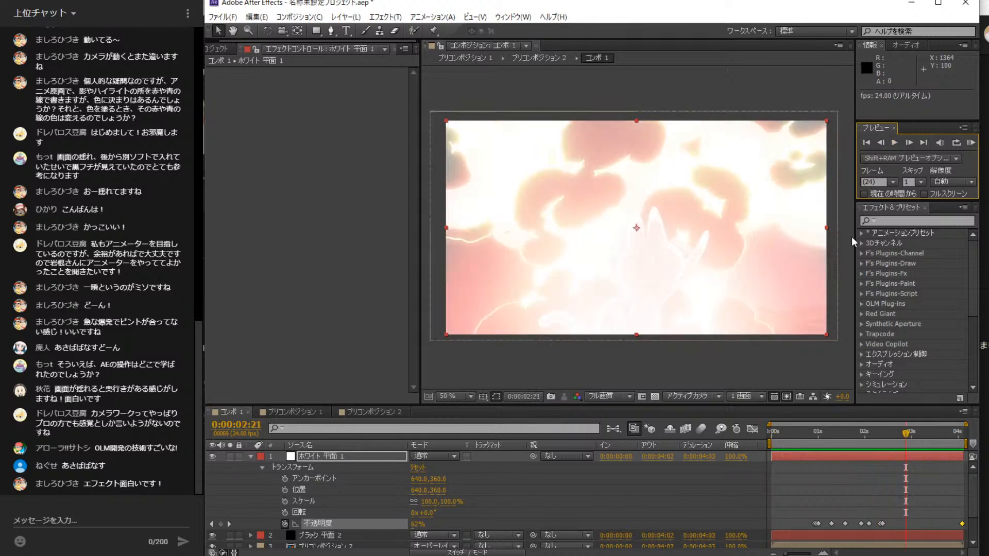
- Delete the white solid's opacity keyframes at 0:00:02:09 and 0:00:02:08, and move its last keyframe from 0:00:04:02 to 0:00:02:08
{"action": "left_click", "coordinate": [882, 524]}
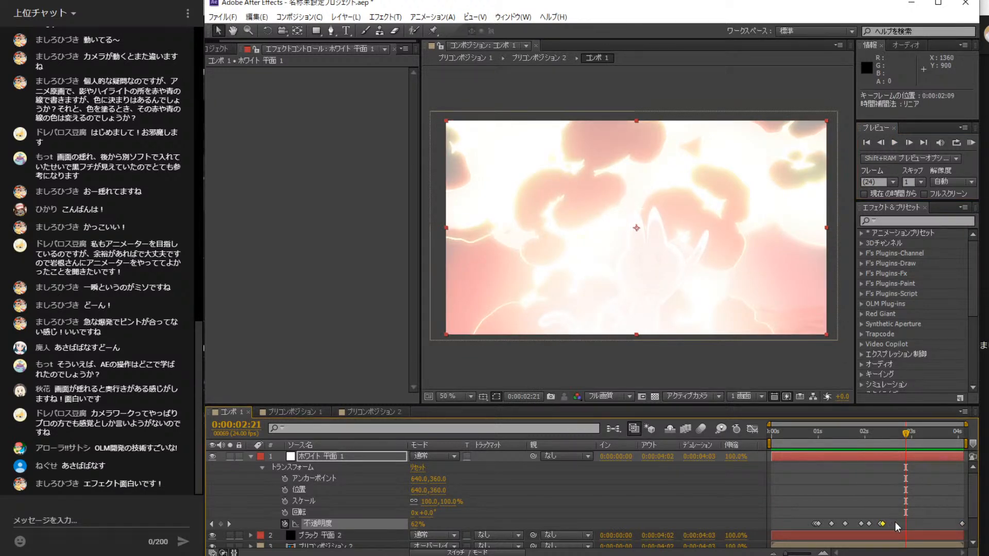
{"action": "key", "text": "Delete"}
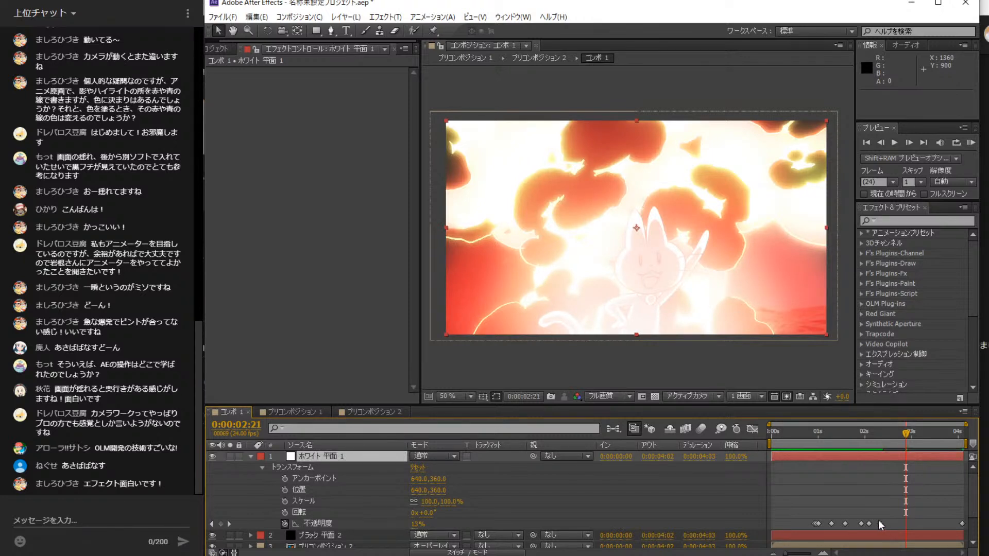
{"action": "left_click", "coordinate": [881, 525]}
{"action": "left_click", "coordinate": [882, 523]}
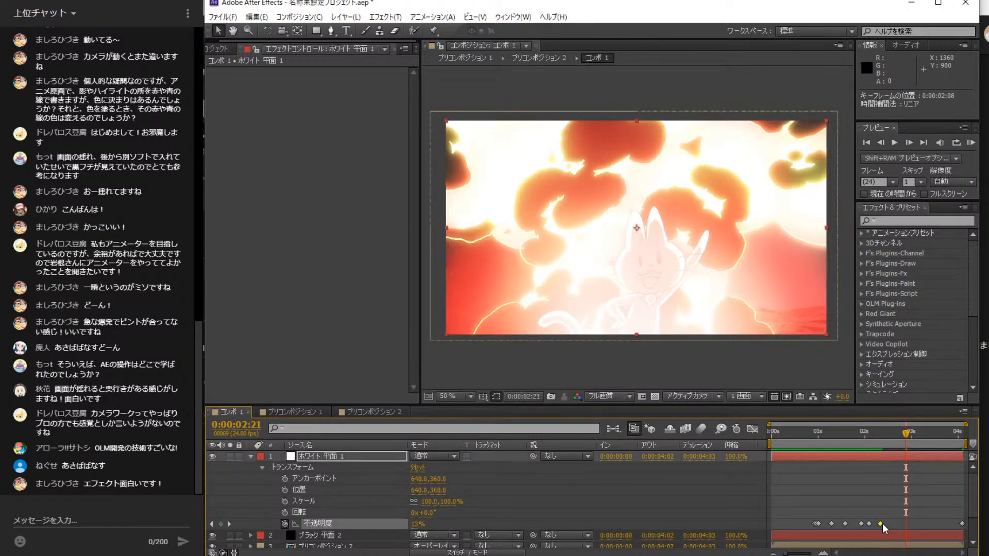
{"action": "key", "text": "Delete"}
{"action": "left_click_drag", "start_coordinate": [962, 523], "coordinate": [882, 521]}
- Preview the flashes from 0:00:00:18 and move the last three opacity keyframes earlier, with 80% at 0:00:01:17 and the final one at 0:00:01:23
{"action": "left_click_drag", "start_coordinate": [905, 439], "coordinate": [807, 438]}
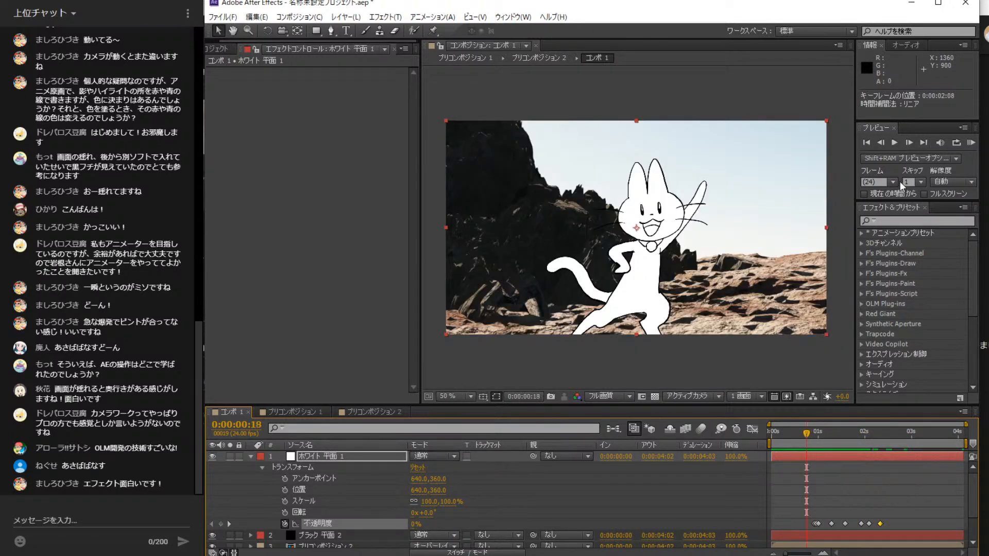
{"action": "left_click", "coordinate": [893, 142]}
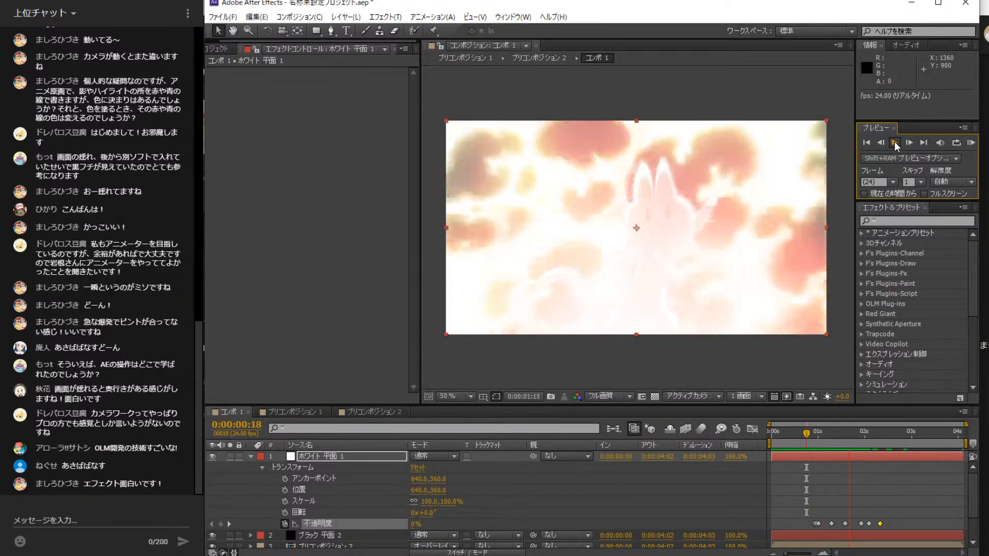
{"action": "left_click_drag", "start_coordinate": [886, 434], "coordinate": [859, 441]}
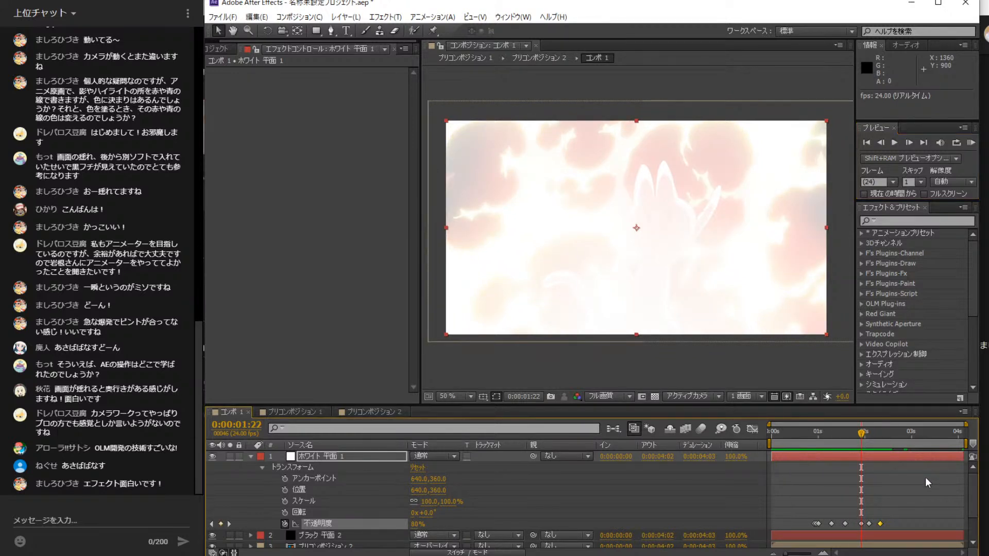
{"action": "left_click_drag", "start_coordinate": [861, 523], "coordinate": [857, 523]}
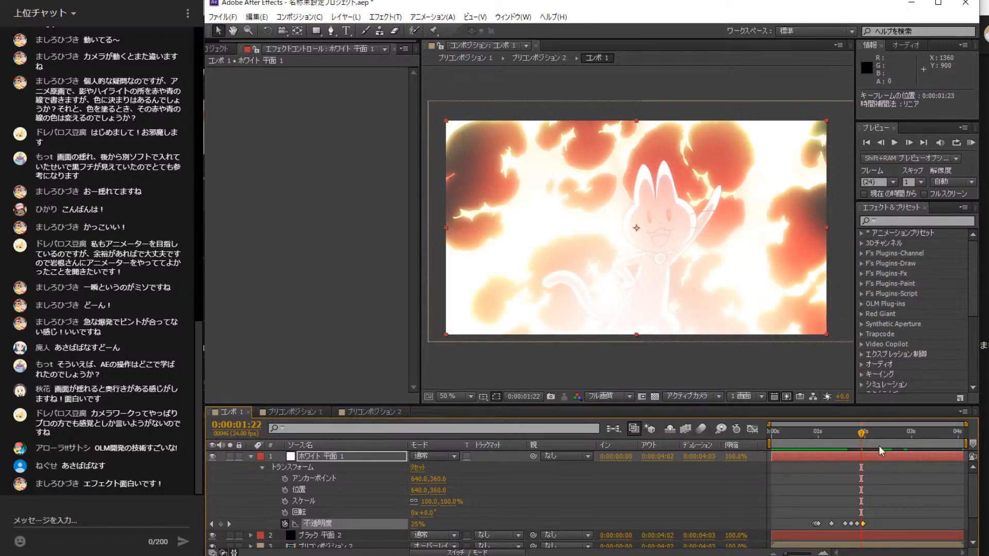
- Play コンポ 1 from the first frame to check the retimed white flashes
{"action": "key", "text": "Home"}
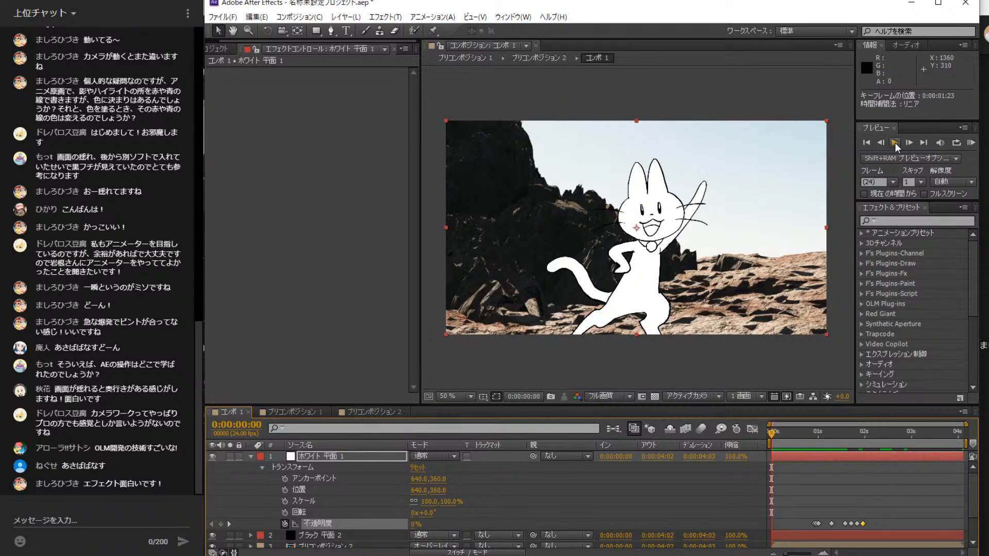
{"action": "left_click", "coordinate": [894, 143]}
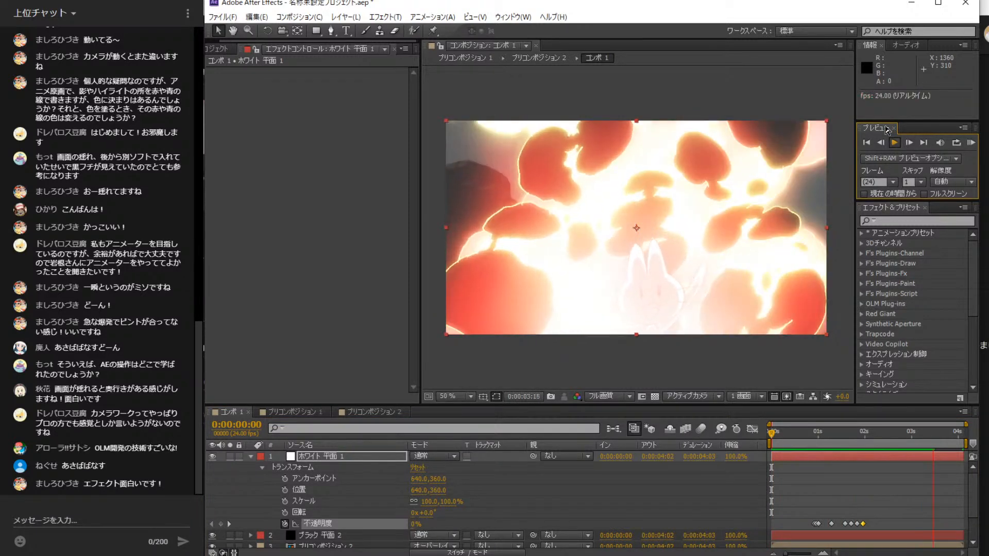
{"action": "left_click", "coordinate": [933, 428]}
- Add a 20% opacity keyframe to the white solid at 0:00:01:16, one frame before the second flash
{"action": "left_click_drag", "start_coordinate": [937, 431], "coordinate": [850, 449]}
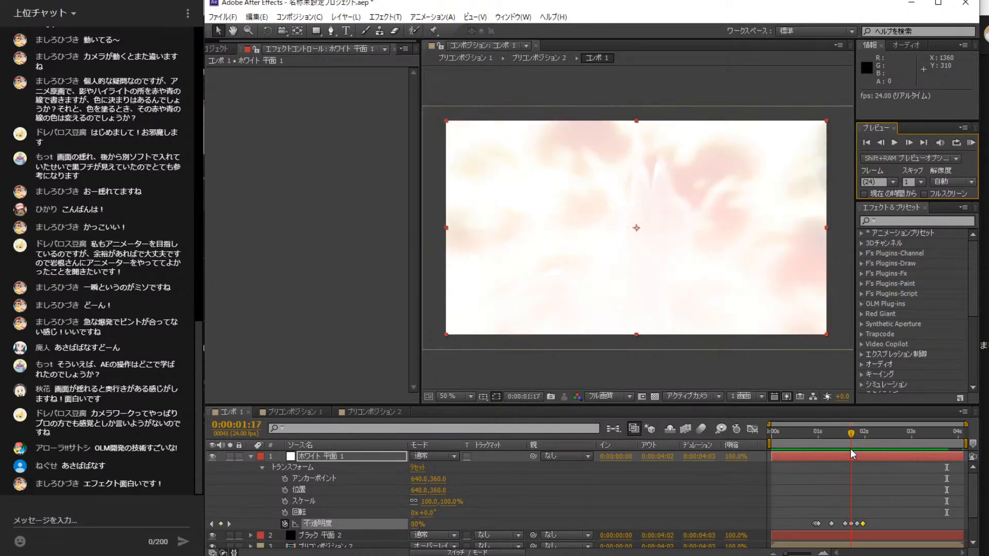
{"action": "left_click", "coordinate": [880, 142]}
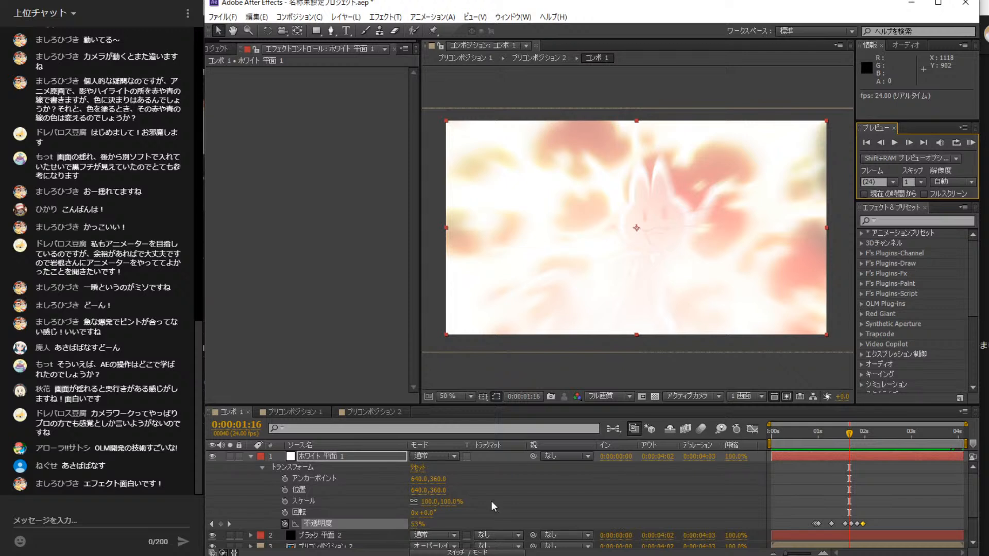
{"action": "left_click", "coordinate": [909, 143]}
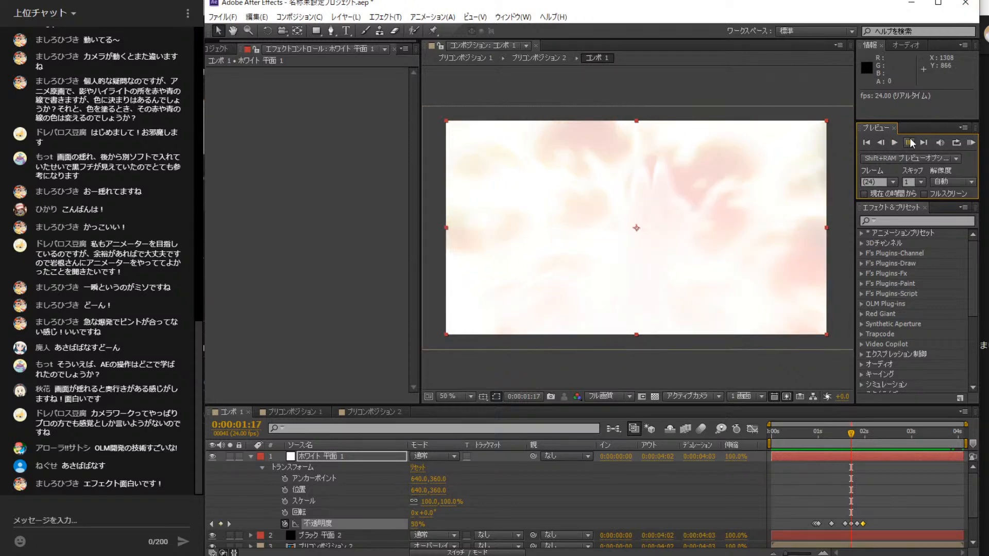
{"action": "left_click", "coordinate": [880, 142]}
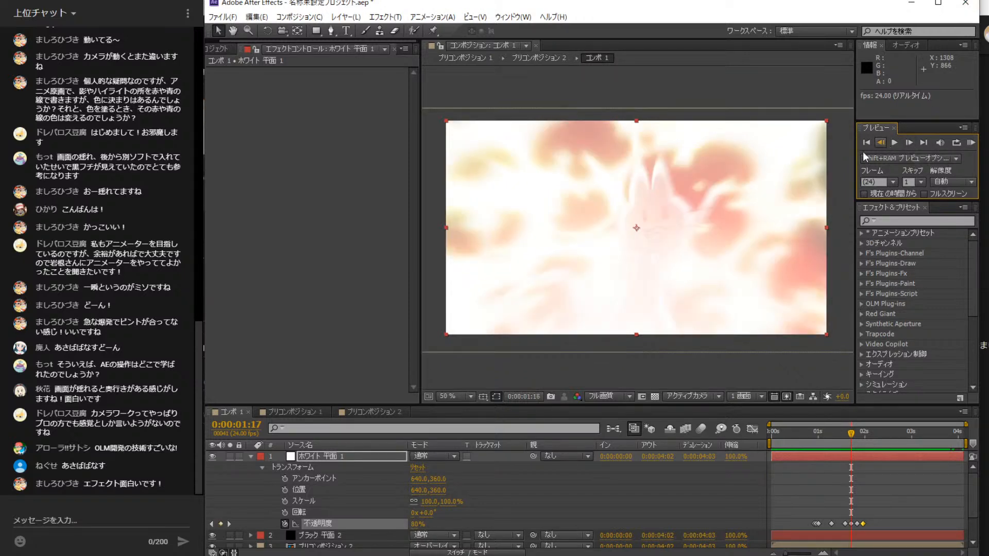
{"action": "left_click", "coordinate": [415, 523]}
{"action": "type", "text": "20"}
{"action": "key", "text": "Return"}
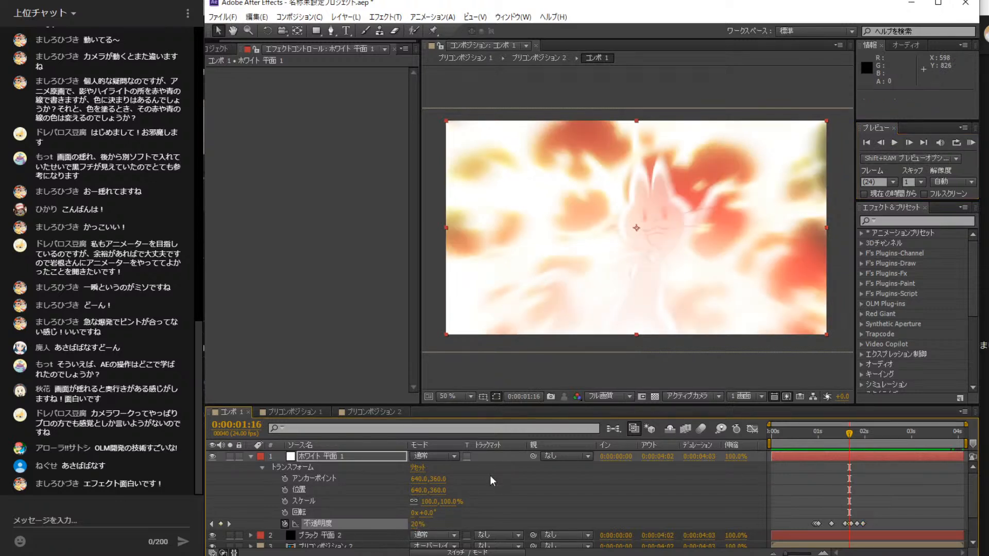
- Add a 20% opacity keyframe to the white solid at 0:00:01:18, one frame after the second flash
{"action": "left_click", "coordinate": [910, 142]}
{"action": "left_click", "coordinate": [910, 142]}
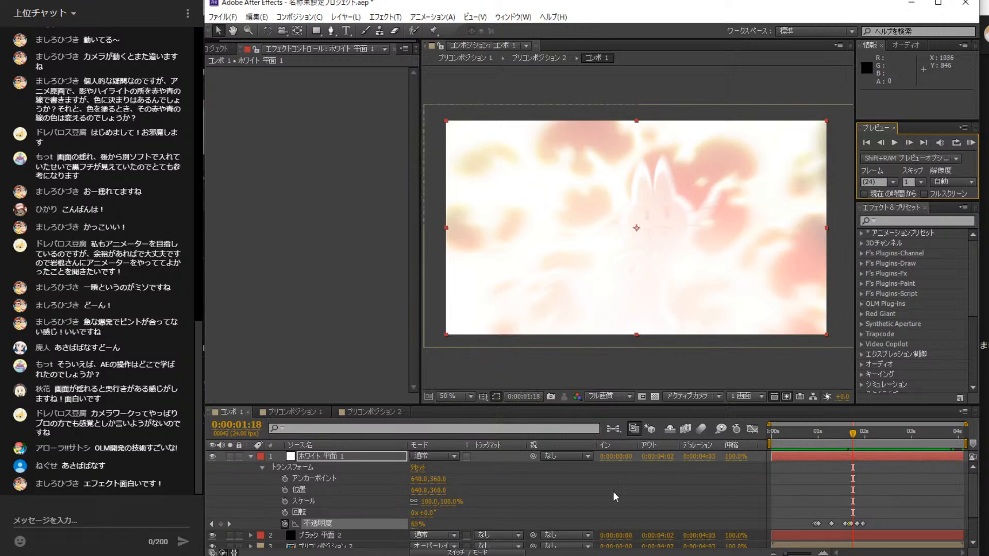
{"action": "left_click", "coordinate": [417, 523]}
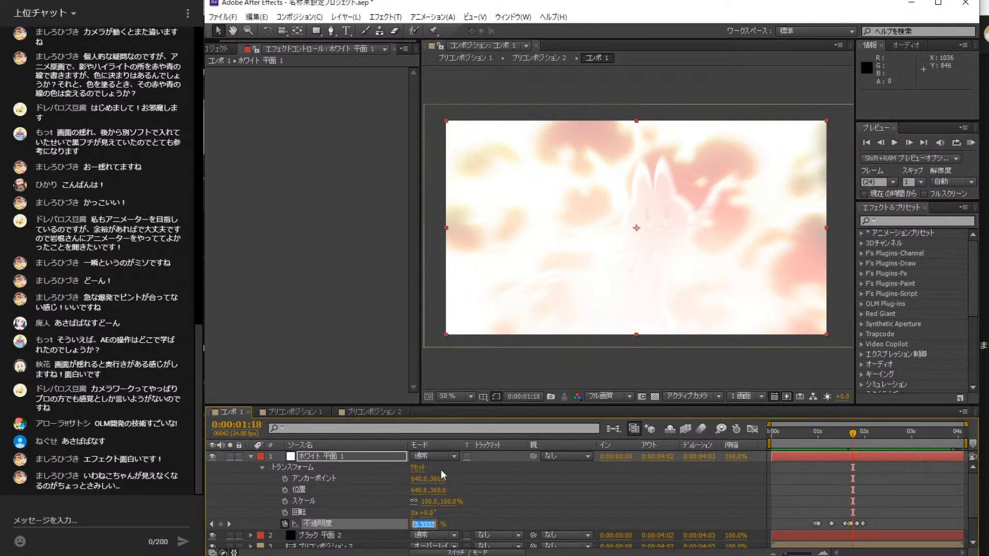
{"action": "type", "text": "20"}
{"action": "key", "text": "Return"}
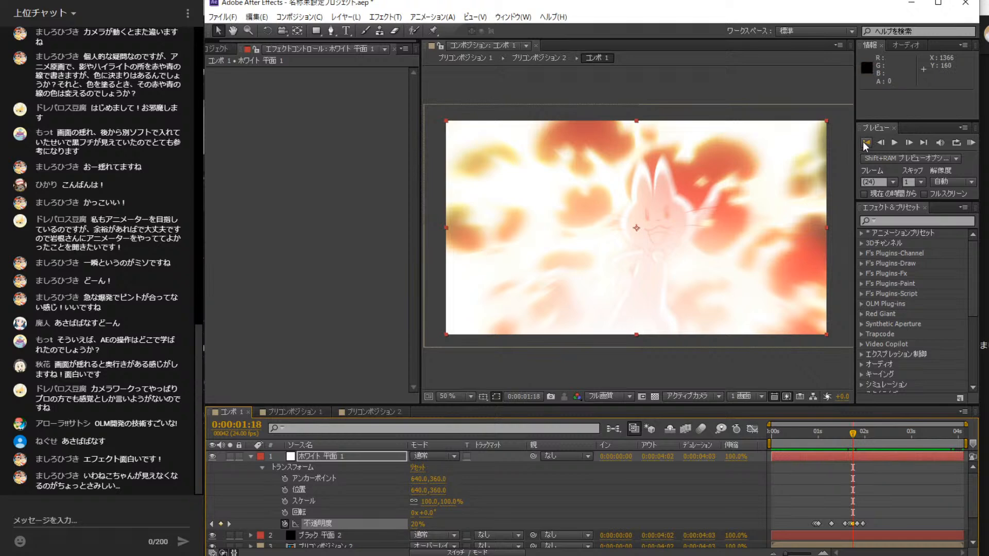
- Play コンポ 1 from the start to check the one-frame second flash, and return to the first frame
{"action": "left_click", "coordinate": [865, 142]}
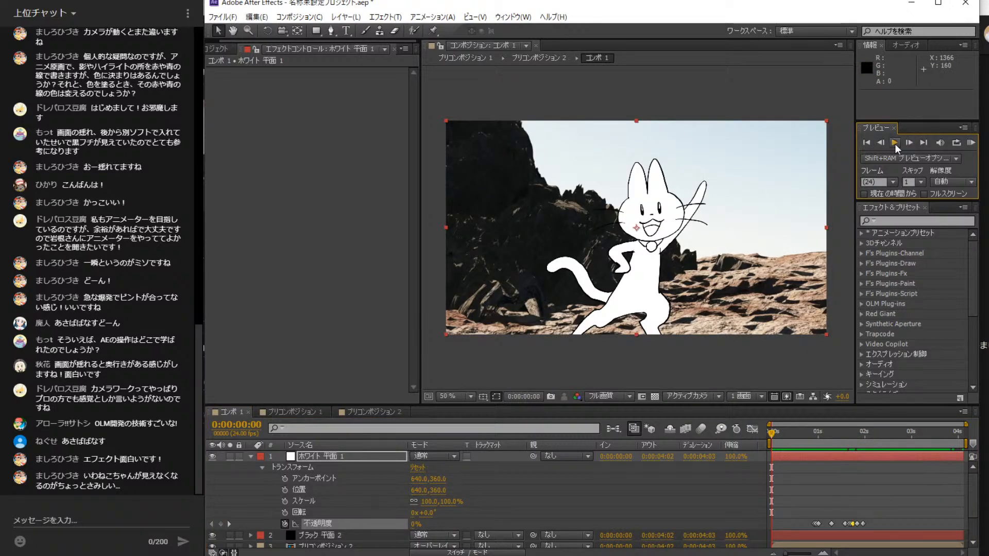
{"action": "left_click", "coordinate": [894, 143]}
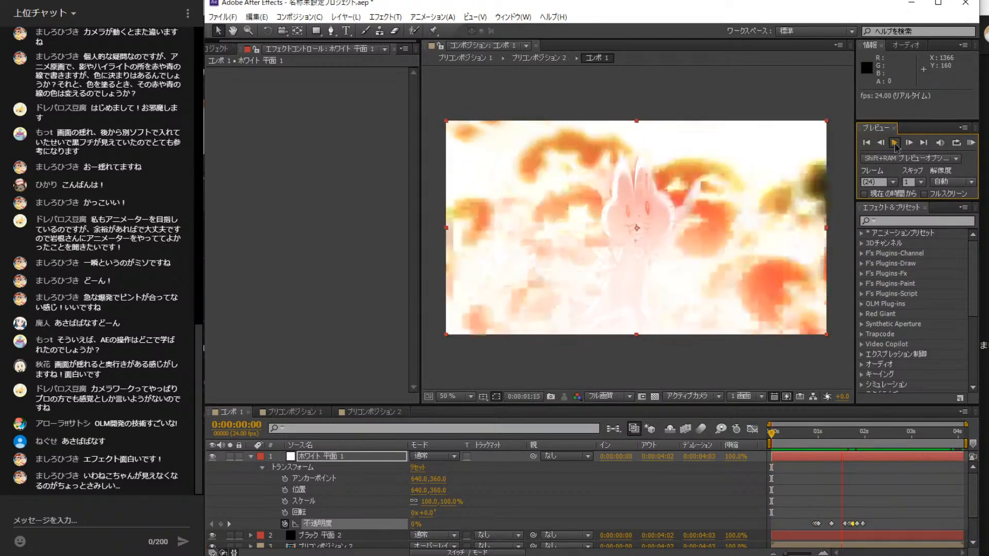
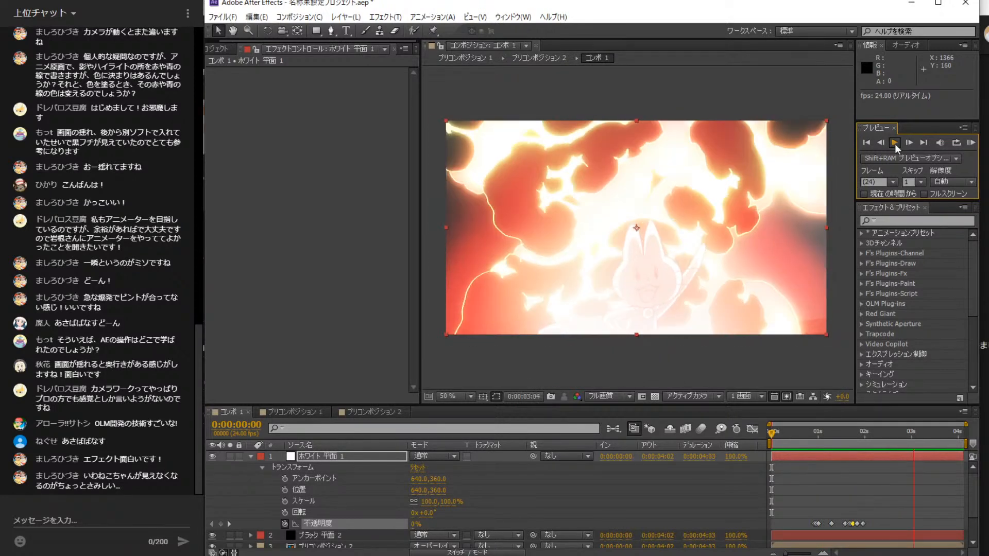
{"action": "left_click", "coordinate": [866, 143]}
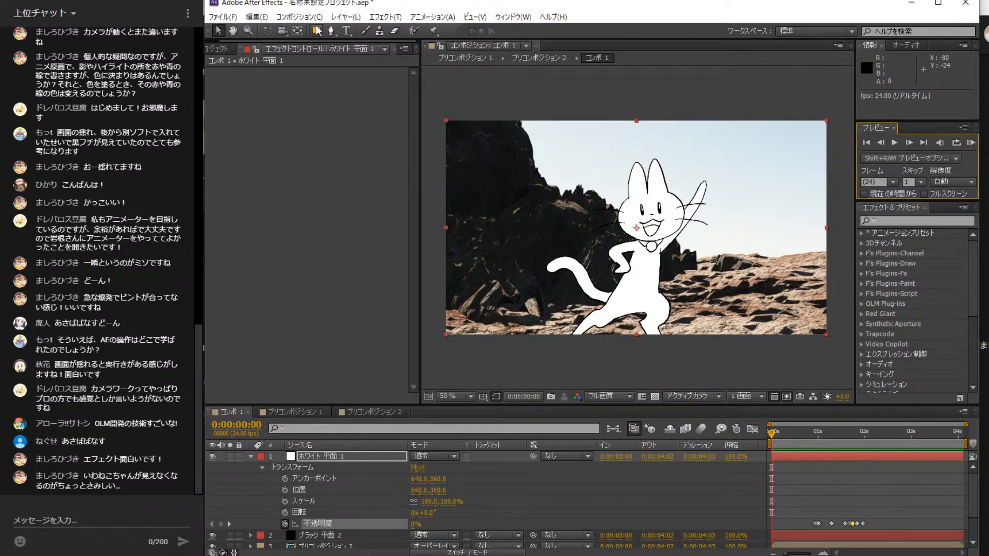
{"action": "left_click", "coordinate": [251, 457]}
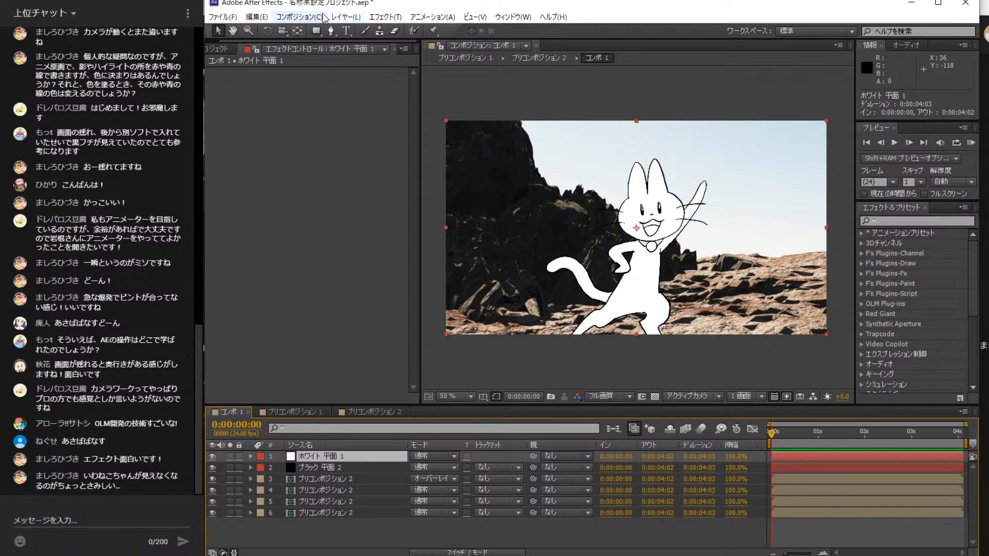
{"action": "left_click", "coordinate": [359, 20]}
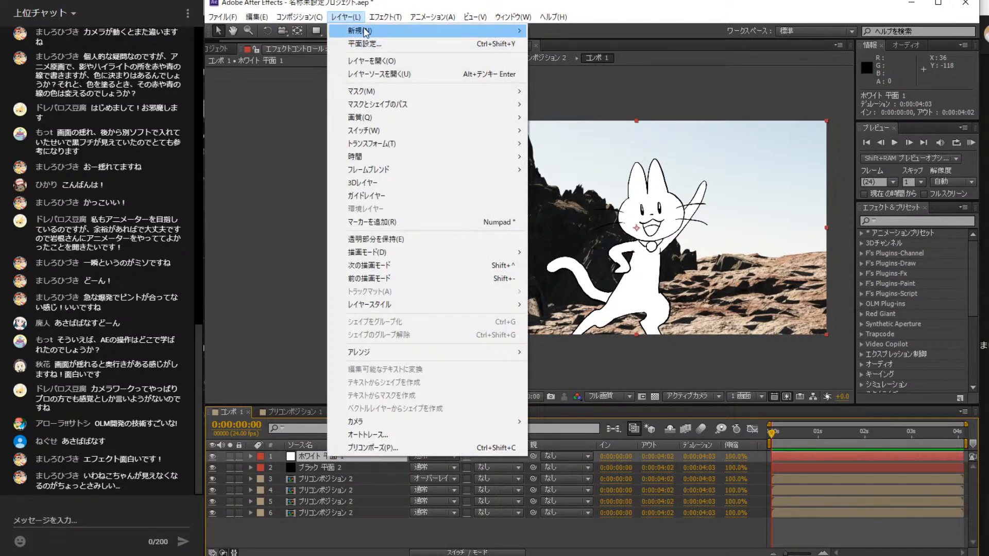
{"action": "mouse_move", "coordinate": [365, 31]}
{"action": "left_click", "coordinate": [559, 44]}
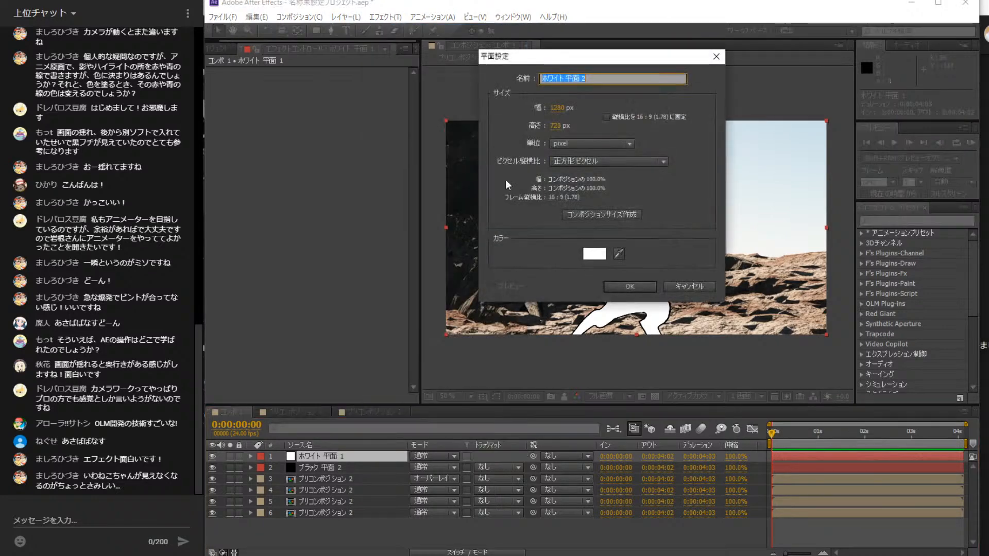
{"action": "left_click", "coordinate": [595, 254]}
{"action": "left_click", "coordinate": [590, 186]}
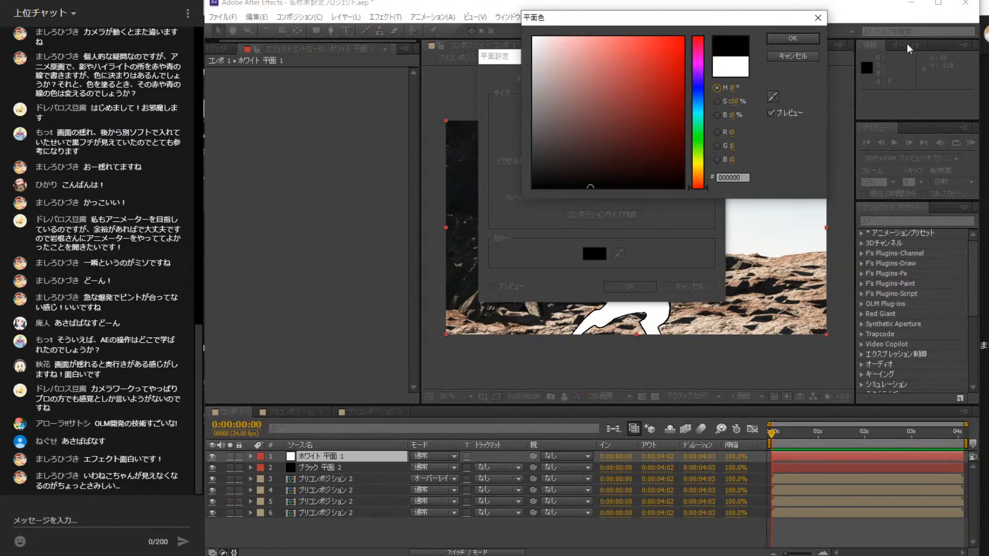
{"action": "left_click", "coordinate": [794, 40]}
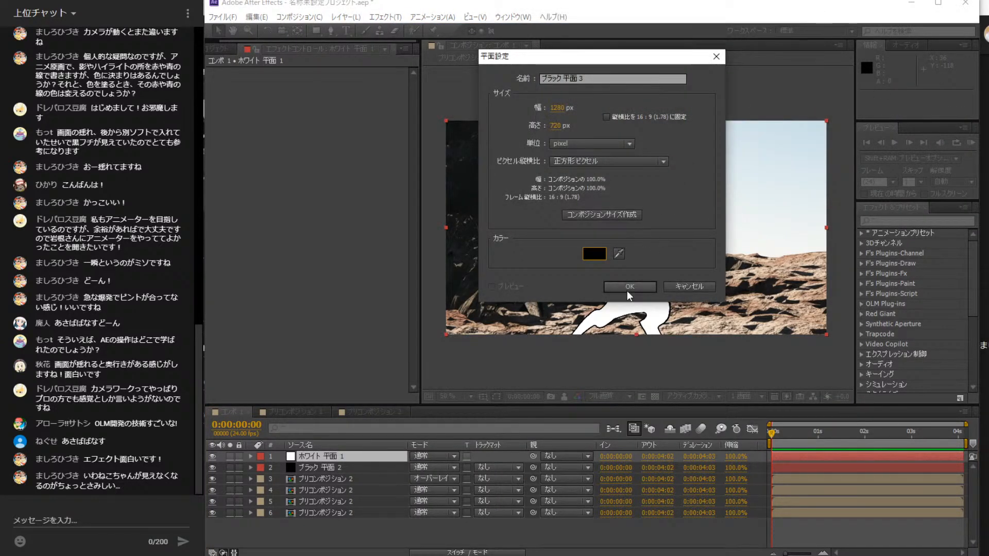
{"action": "left_click", "coordinate": [628, 286]}
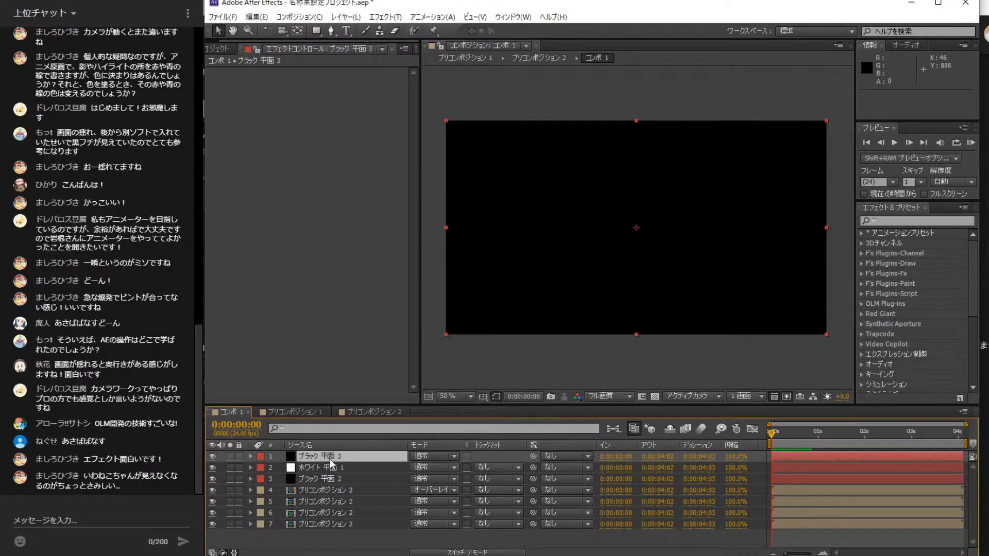
{"action": "left_click", "coordinate": [433, 458]}
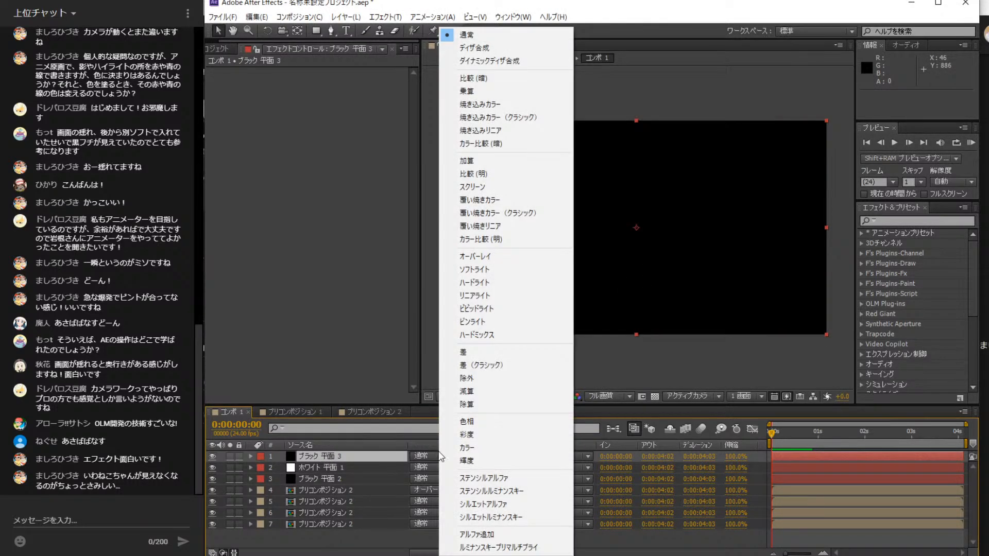
{"action": "left_click", "coordinate": [490, 160]}
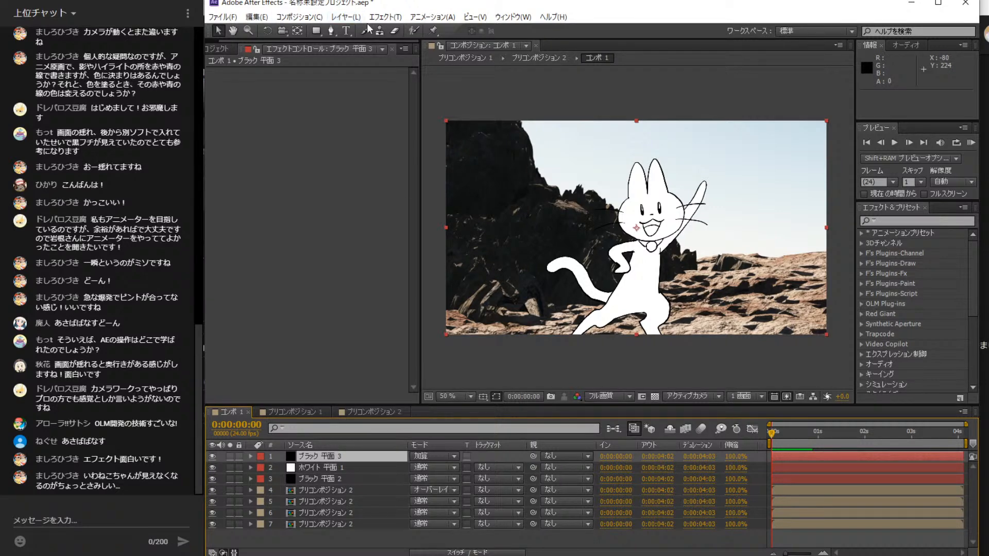
- Apply the Video Copilot Optical Flares effect to the new black solid
{"action": "left_click", "coordinate": [392, 17]}
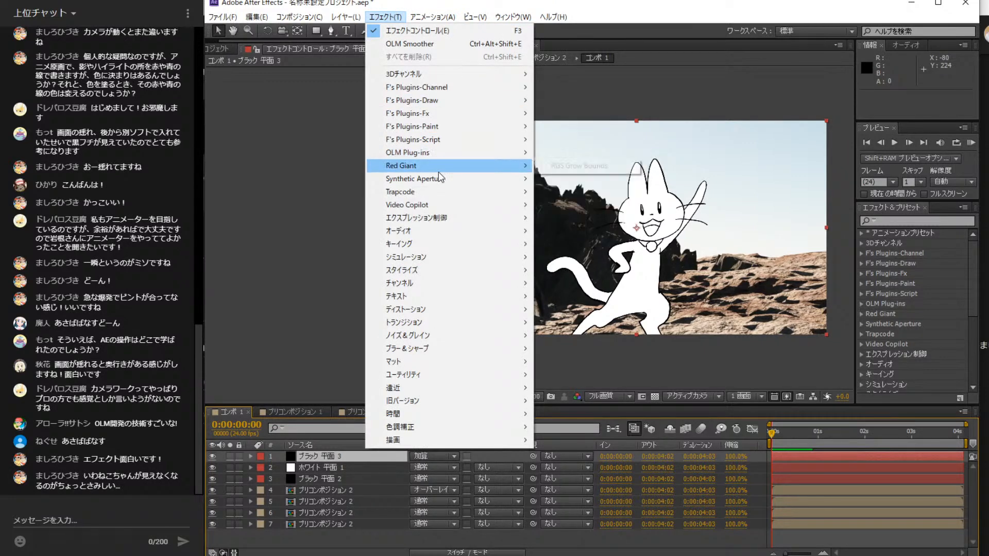
{"action": "mouse_move", "coordinate": [441, 202]}
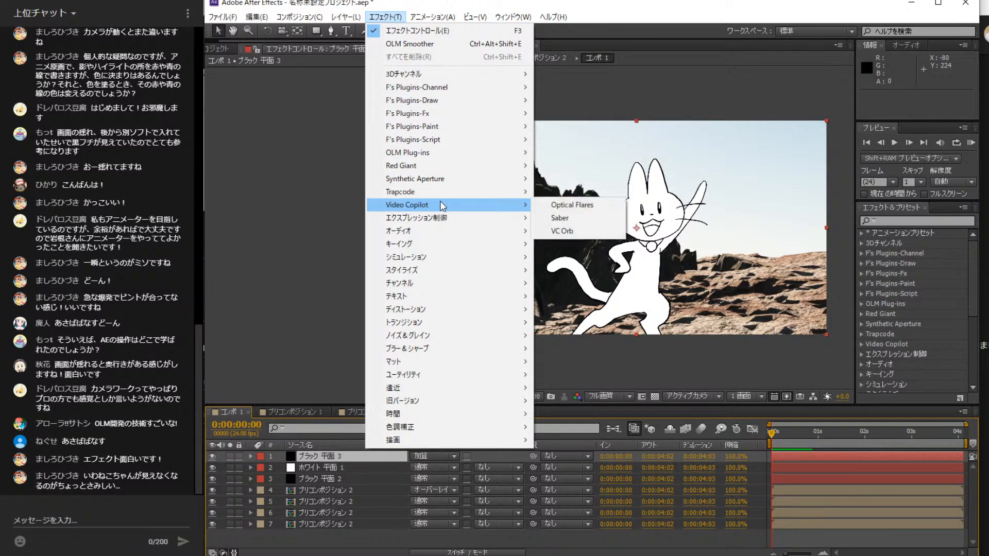
{"action": "left_click", "coordinate": [573, 205]}
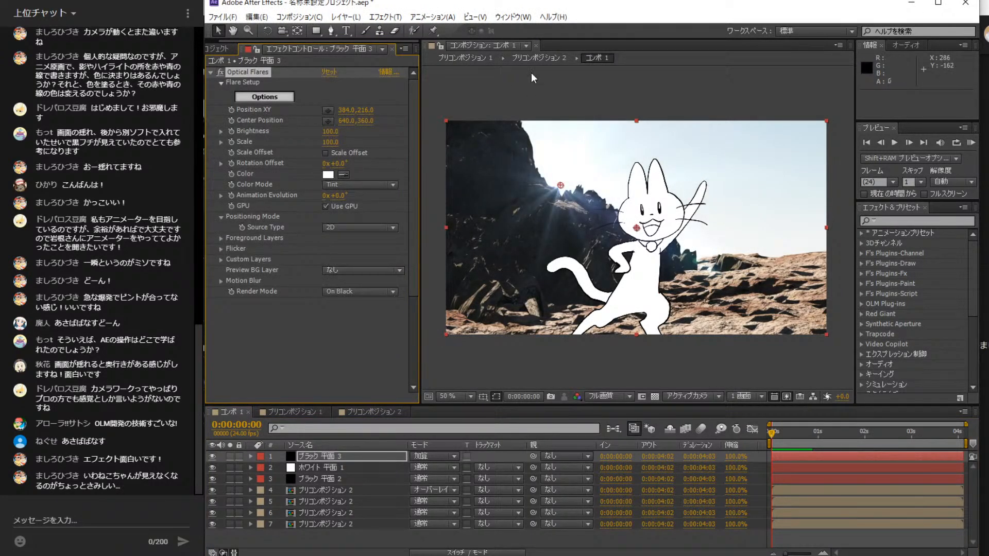
- Load the JayJay preset from the Light folder of the Optical Flares preset browser and apply it to the effect
{"action": "left_click", "coordinate": [280, 96]}
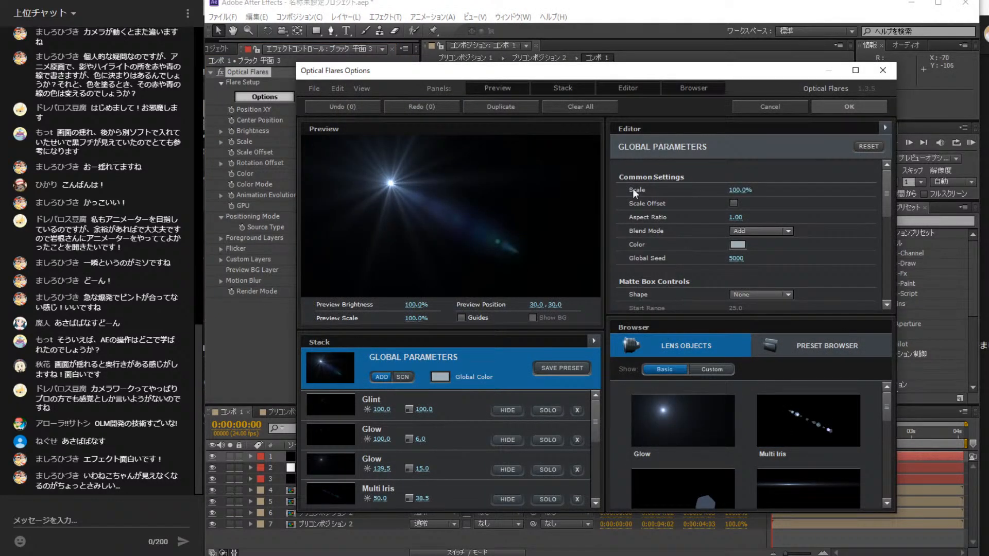
{"action": "left_click", "coordinate": [830, 347]}
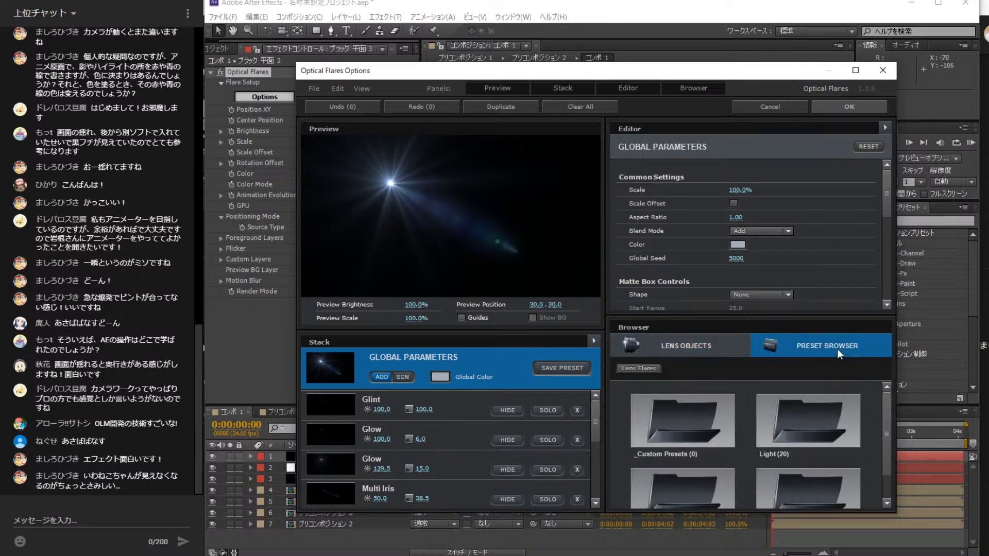
{"action": "scroll", "coordinate": [768, 431], "scroll_direction": "down", "scroll_amount": 1}
{"action": "left_click", "coordinate": [805, 393]}
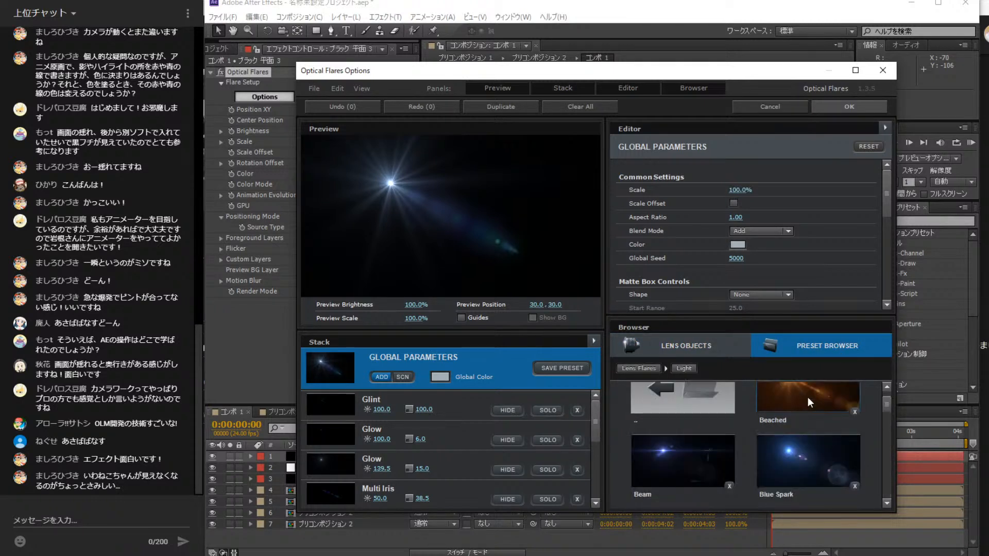
{"action": "scroll", "coordinate": [811, 425], "scroll_direction": "down", "scroll_amount": 5}
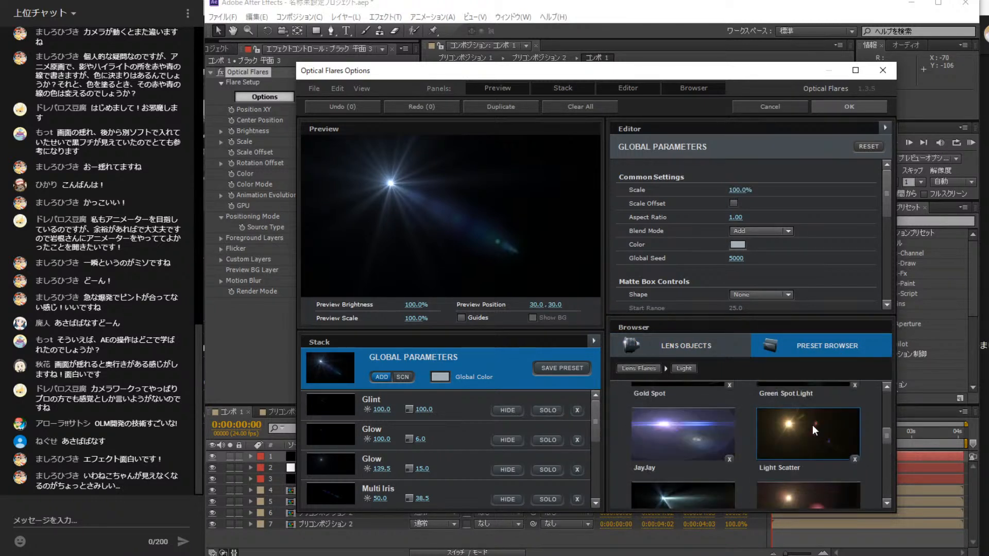
{"action": "left_click", "coordinate": [679, 428]}
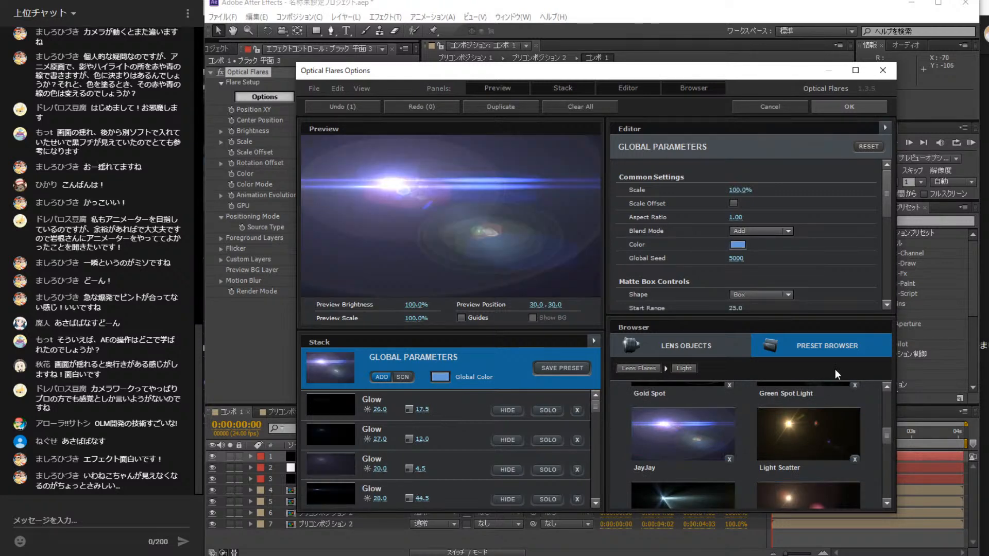
{"action": "left_click", "coordinate": [841, 109]}
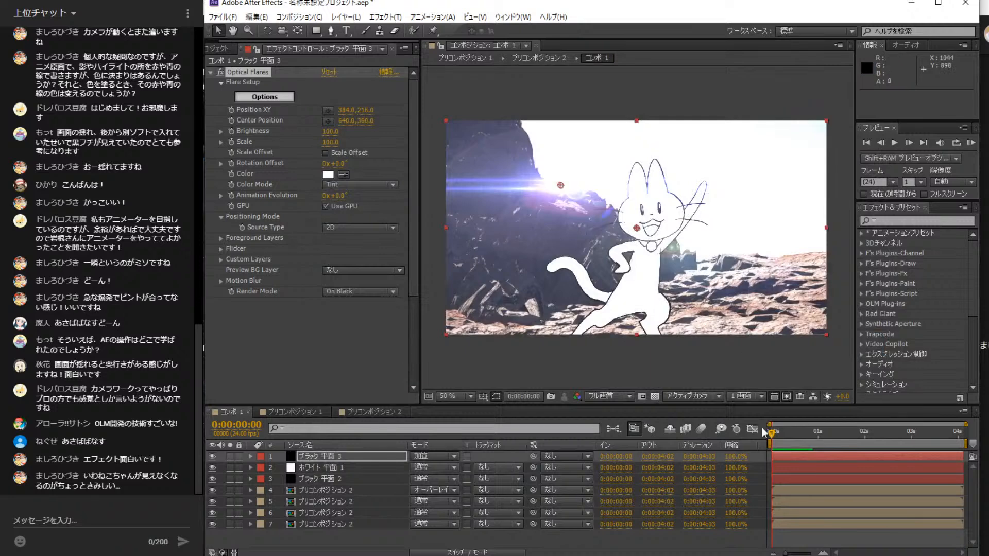
- Move the flare's Position XY to 442, 472 near the end of the shot, undoing the accidental shift of the whole solid
{"action": "left_click_drag", "start_coordinate": [771, 432], "coordinate": [948, 433]}
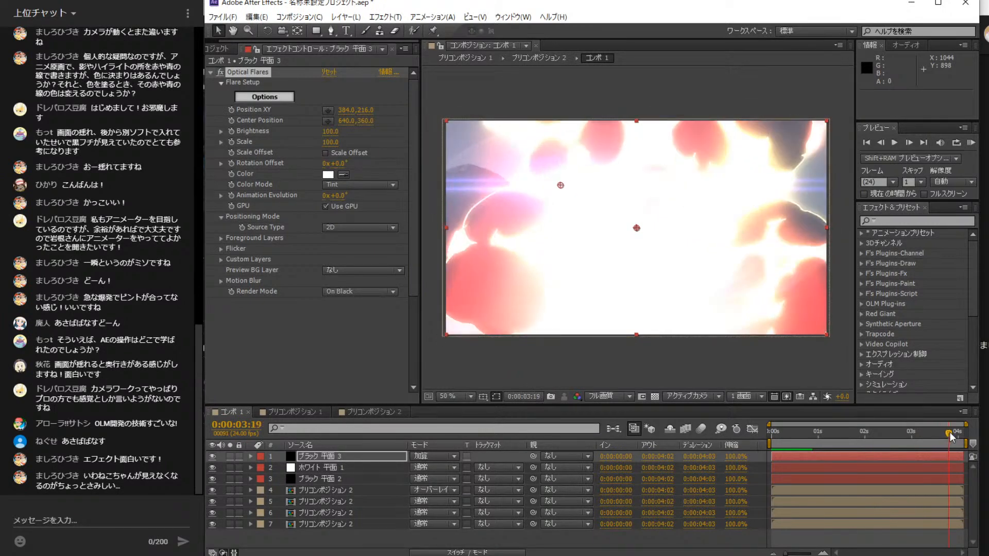
{"action": "left_click_drag", "start_coordinate": [565, 180], "coordinate": [577, 235]}
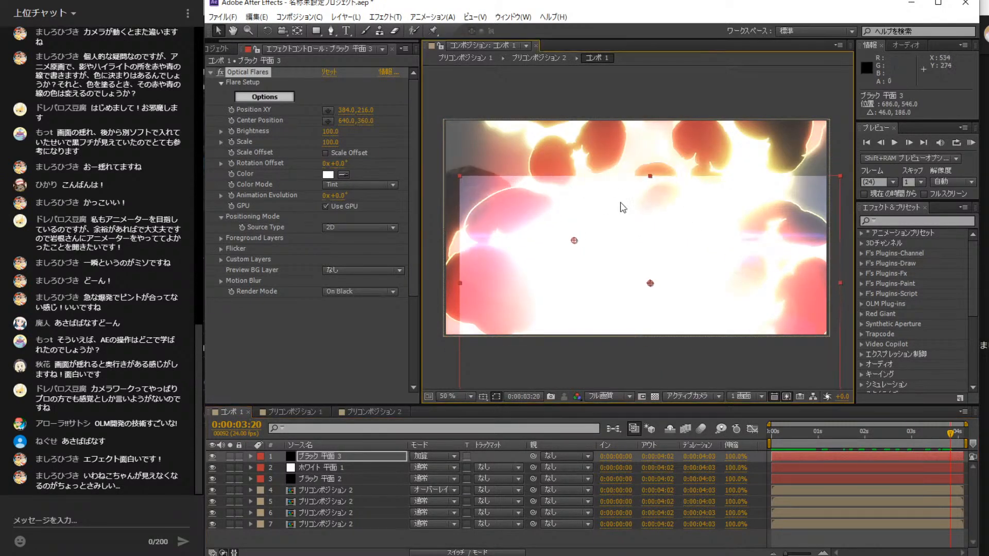
{"action": "key", "text": "ctrl+z"}
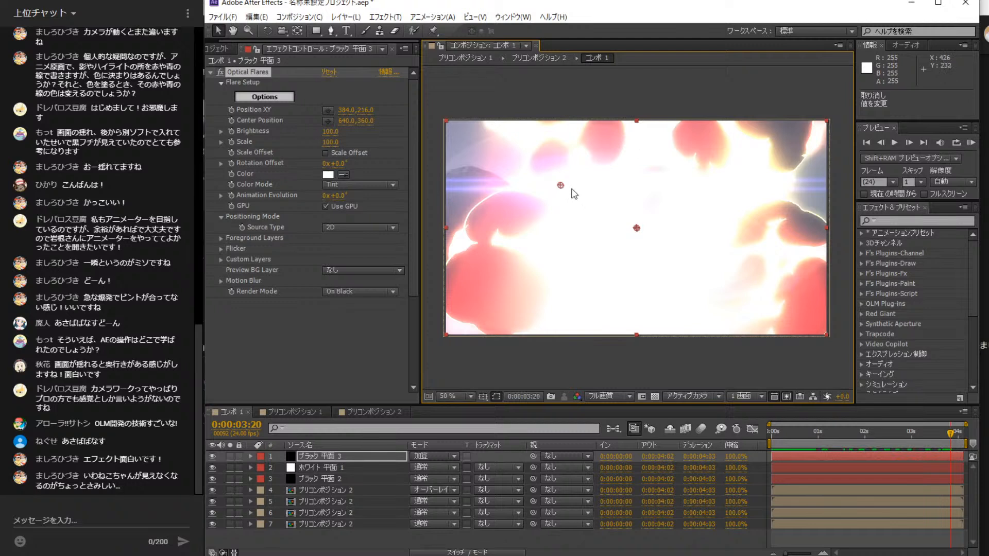
{"action": "left_click_drag", "start_coordinate": [560, 186], "coordinate": [577, 261]}
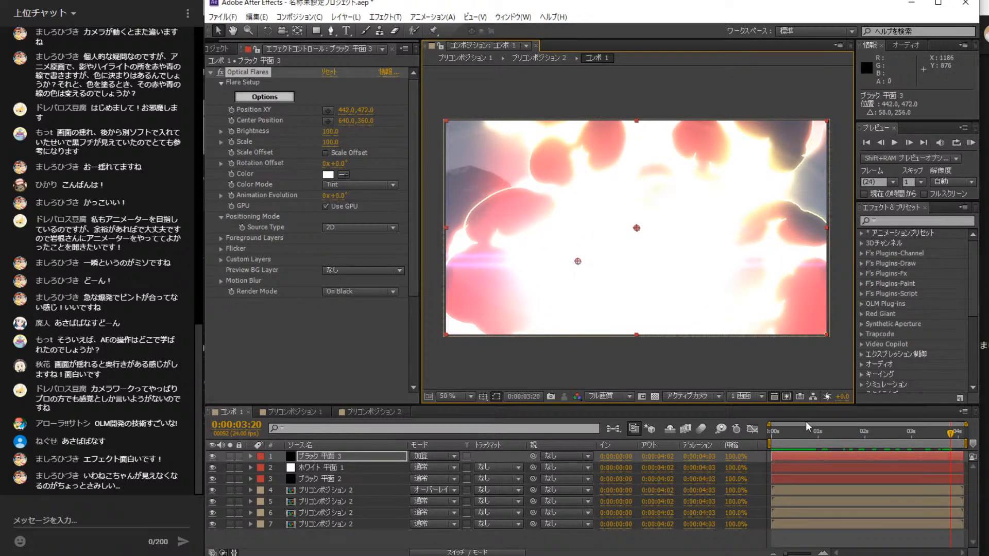
- Compare the shot with and without the flare solid, set its blend mode to スクリーン, and leave it visible
{"action": "left_click", "coordinate": [215, 456]}
{"action": "left_click", "coordinate": [215, 457]}
{"action": "left_click", "coordinate": [216, 456]}
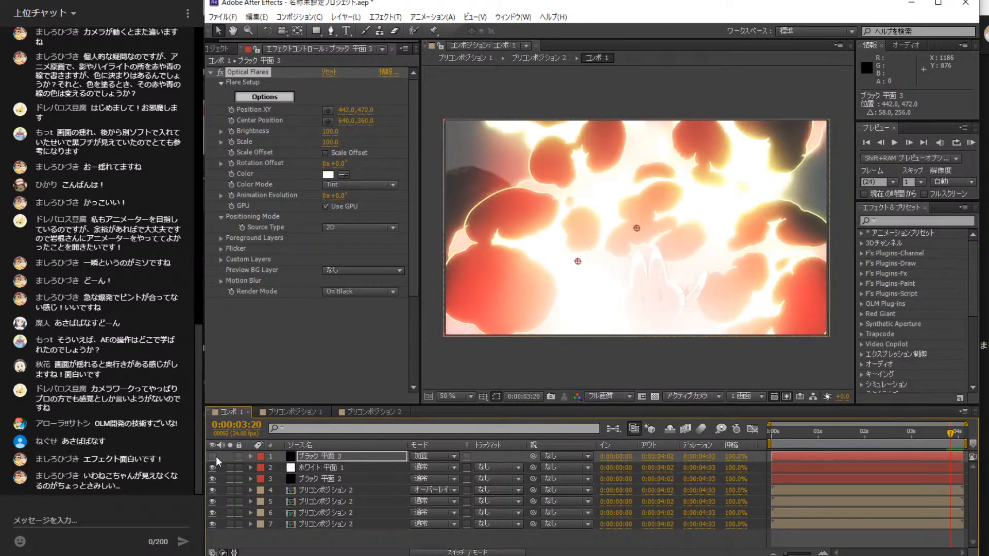
{"action": "left_click", "coordinate": [431, 458]}
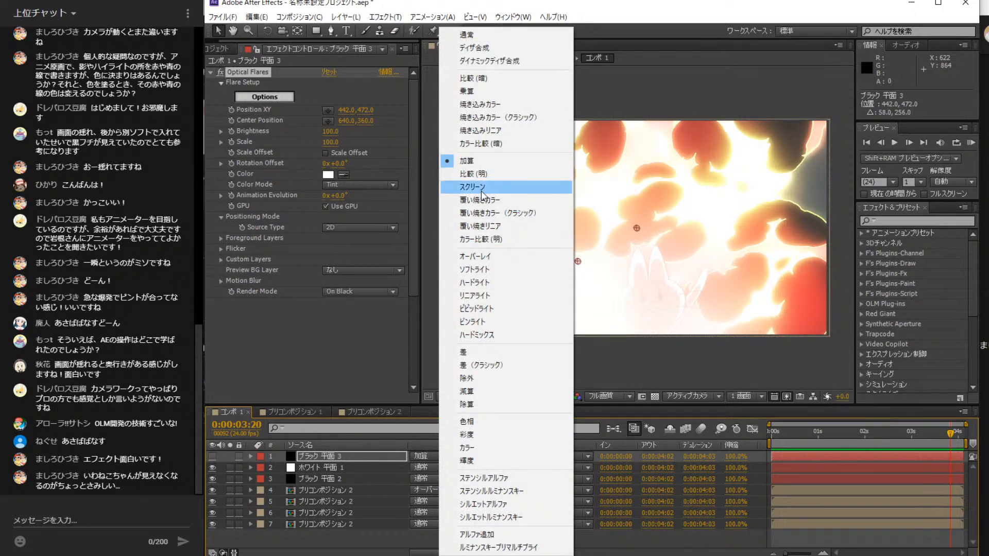
{"action": "left_click", "coordinate": [504, 186]}
{"action": "left_click", "coordinate": [221, 456]}
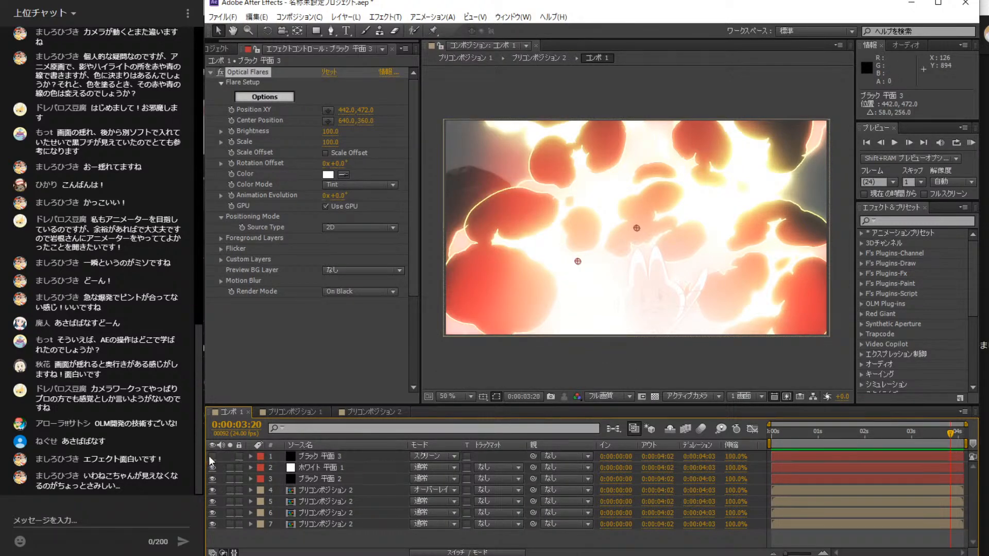
{"action": "left_click", "coordinate": [211, 456]}
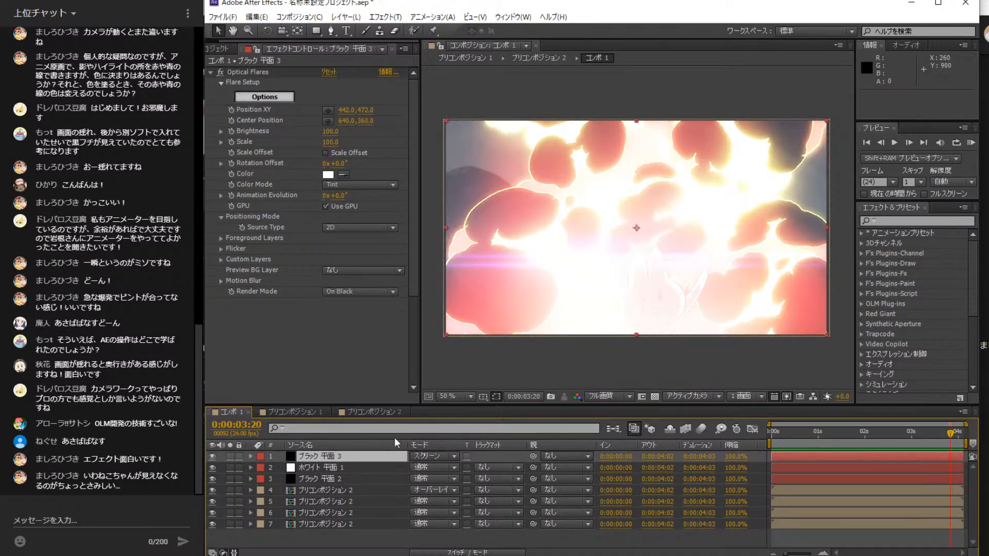
- Play コンポ 1 from the start to check the screened flare, stopping during the explosion
{"action": "left_click", "coordinate": [866, 141]}
{"action": "left_click", "coordinate": [895, 143]}
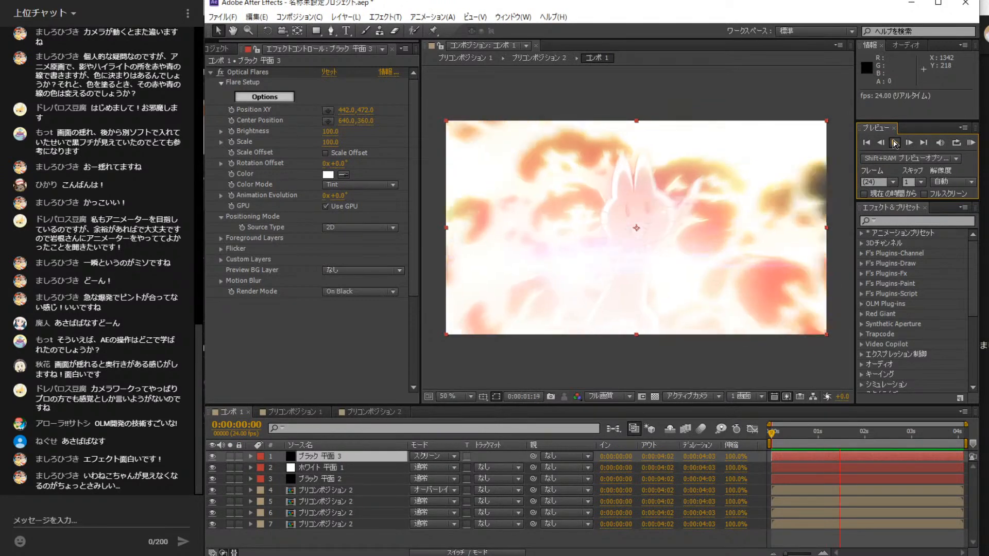
{"action": "left_click", "coordinate": [895, 143]}
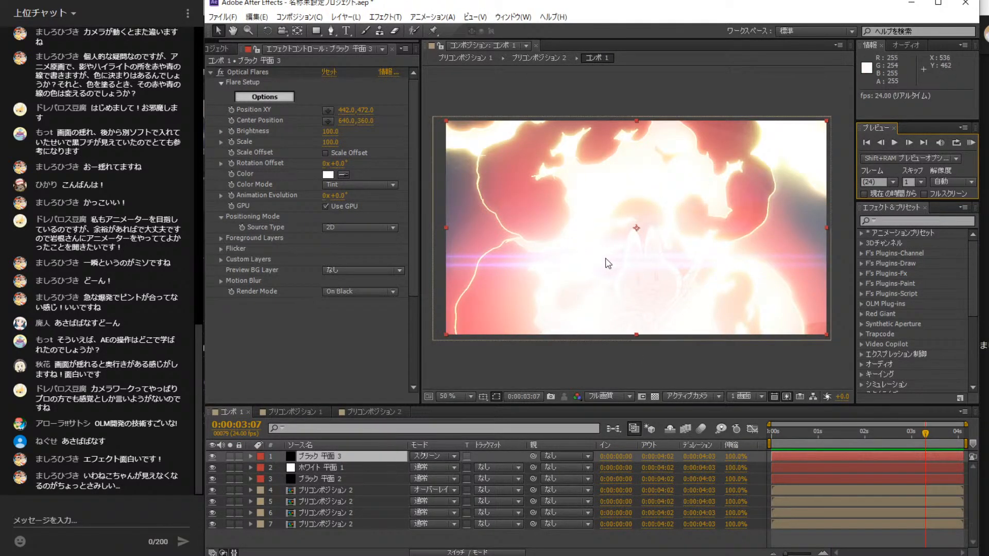
- Keyframe the flare's Position XY at 582, 630 at 0:00:03:07 and at 650, 390 at 0:00:01:07
{"action": "left_click", "coordinate": [328, 111]}
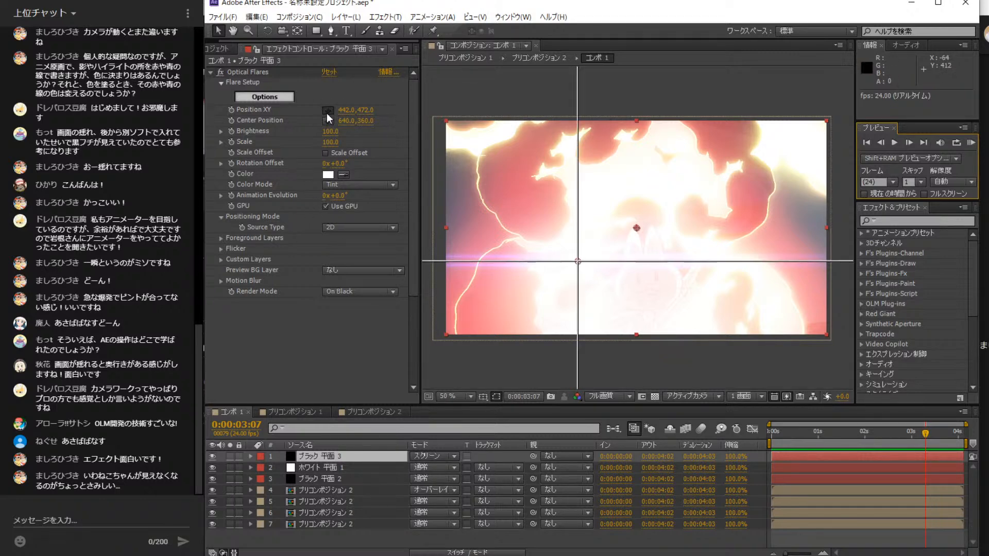
{"action": "left_click", "coordinate": [619, 309]}
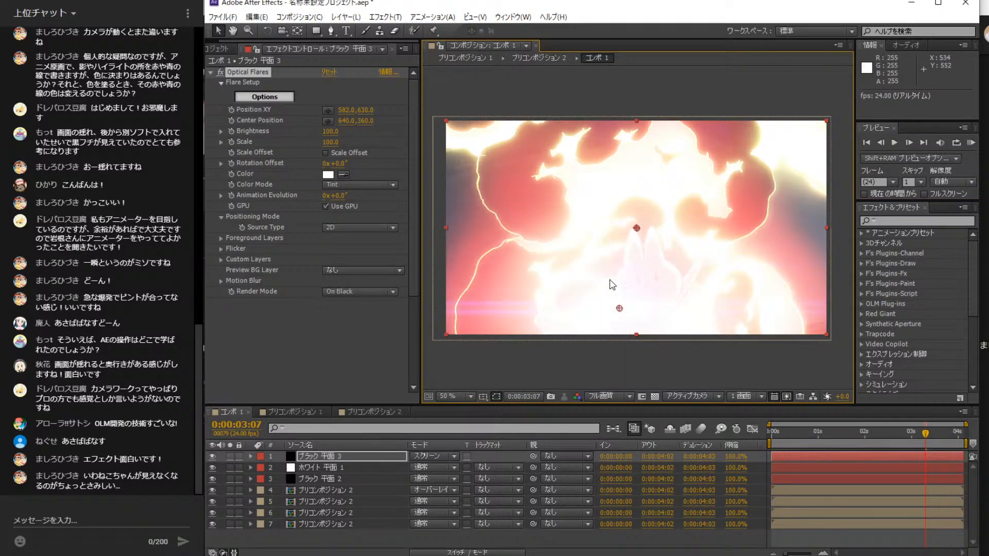
{"action": "left_click", "coordinate": [231, 110]}
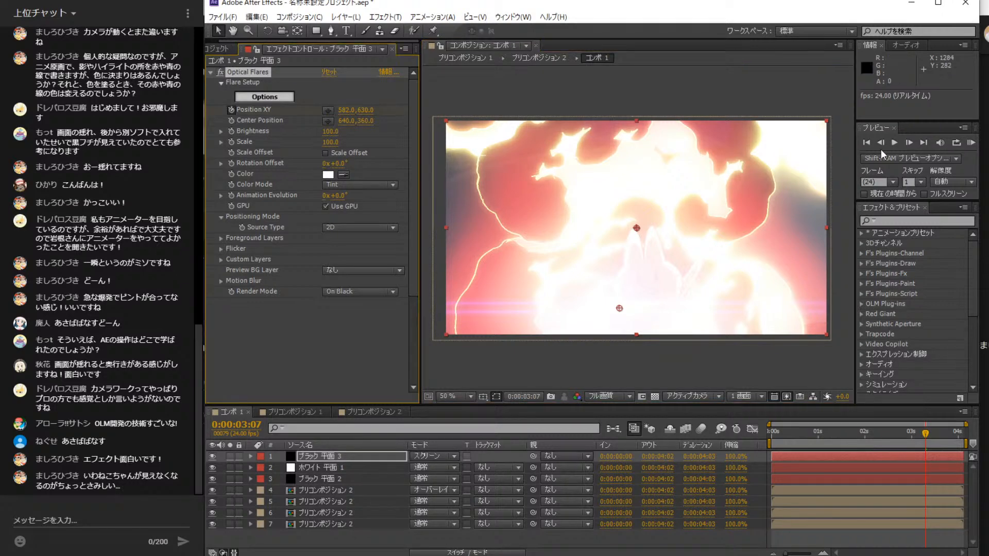
{"action": "left_click_drag", "start_coordinate": [925, 434], "coordinate": [831, 431]}
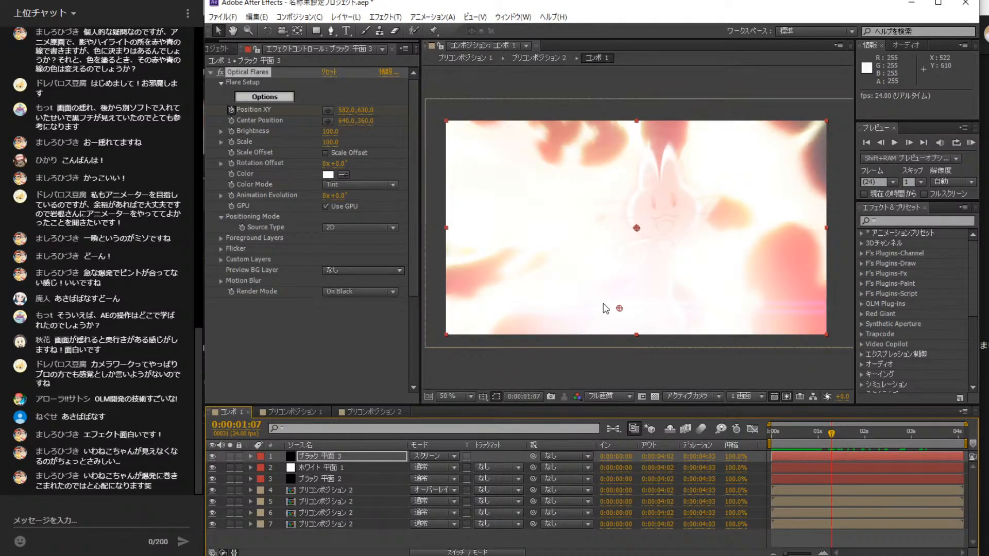
{"action": "left_click_drag", "start_coordinate": [621, 311], "coordinate": [647, 239]}
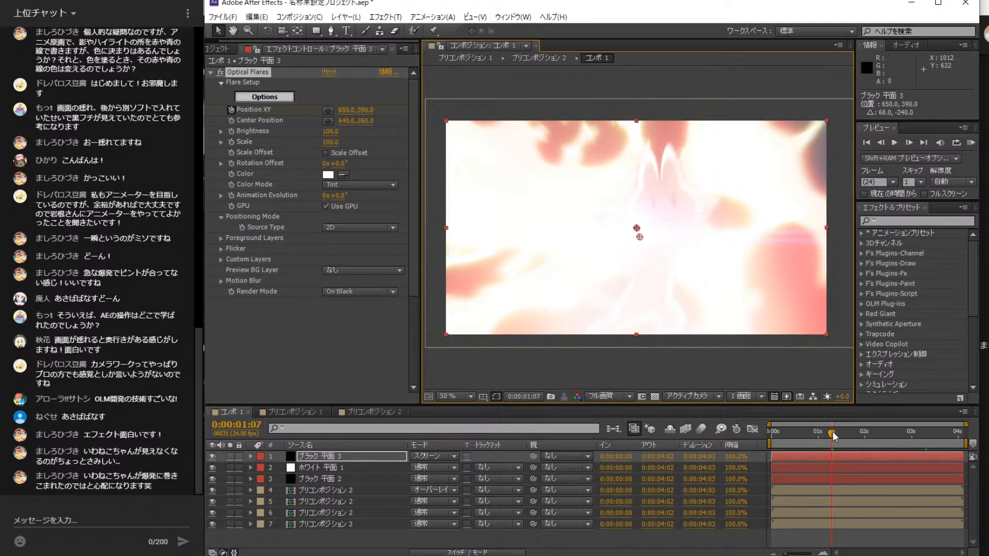
- Add a 100% opacity (不透明度) keyframe to the flare solid at 0:00:00:23, on the first full white frame
{"action": "left_click", "coordinate": [883, 141]}
{"action": "left_click", "coordinate": [882, 141]}
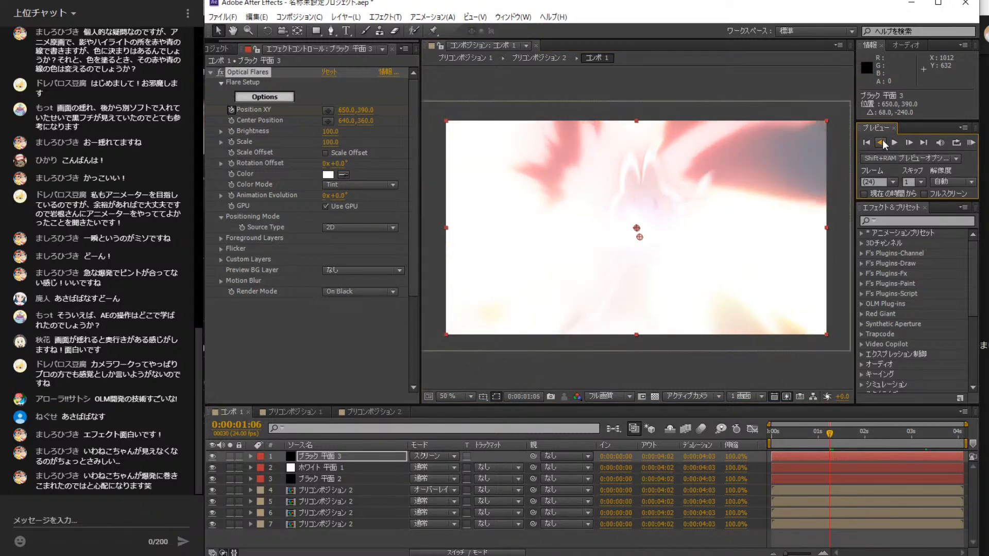
{"action": "left_click", "coordinate": [881, 141]}
{"action": "left_click", "coordinate": [881, 142]}
{"action": "left_click", "coordinate": [882, 142]}
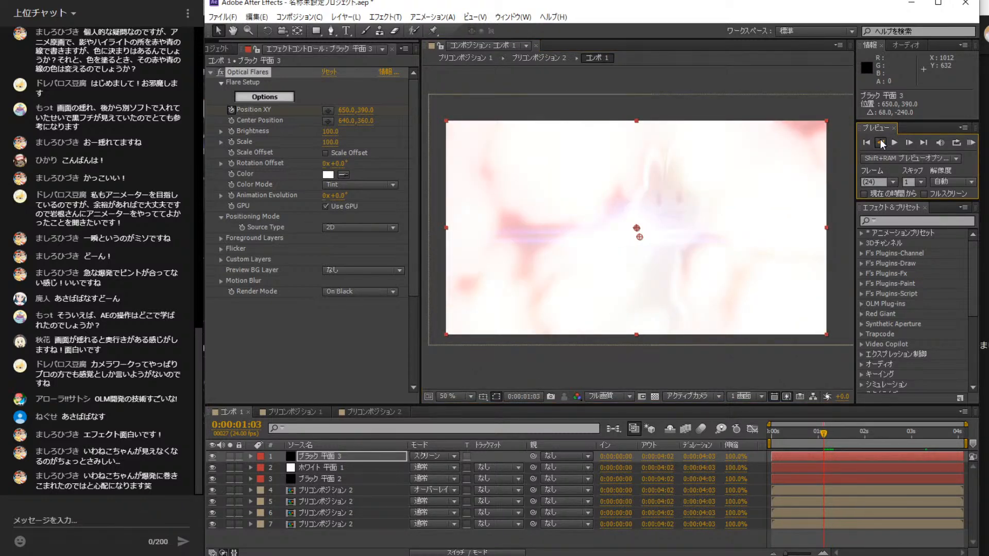
{"action": "left_click", "coordinate": [882, 142]}
{"action": "left_click", "coordinate": [882, 142]}
{"action": "left_click", "coordinate": [881, 142]}
{"action": "left_click", "coordinate": [882, 142]}
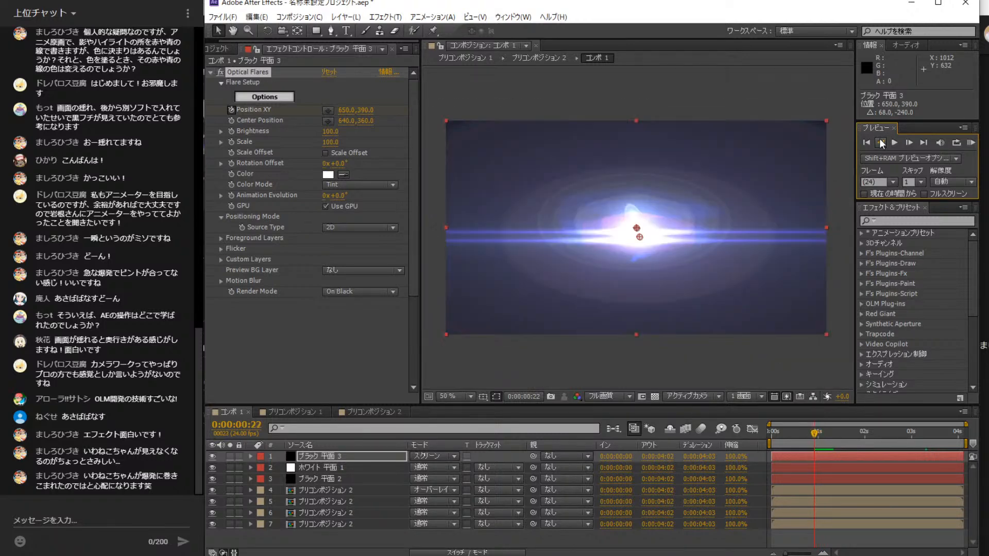
{"action": "left_click", "coordinate": [249, 456]}
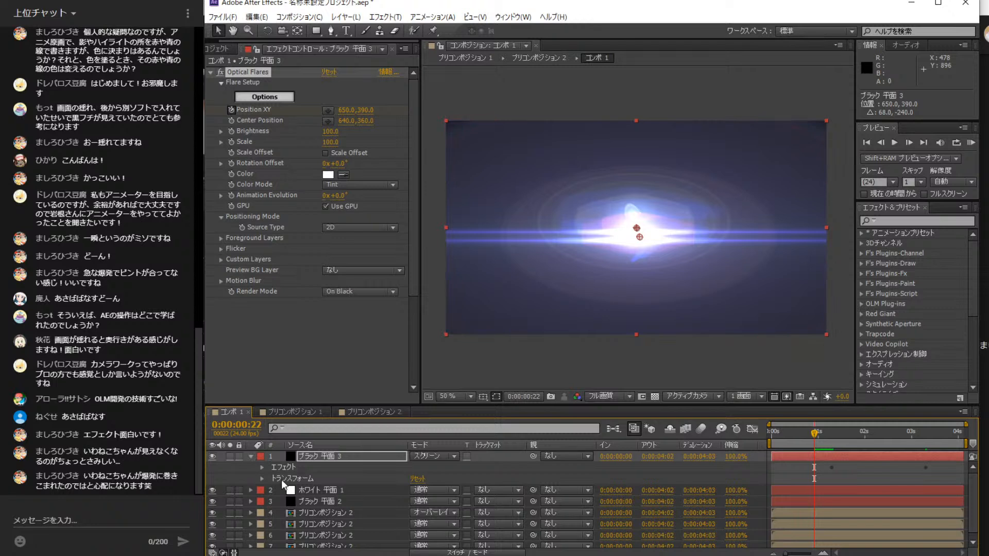
{"action": "left_click", "coordinate": [261, 480]}
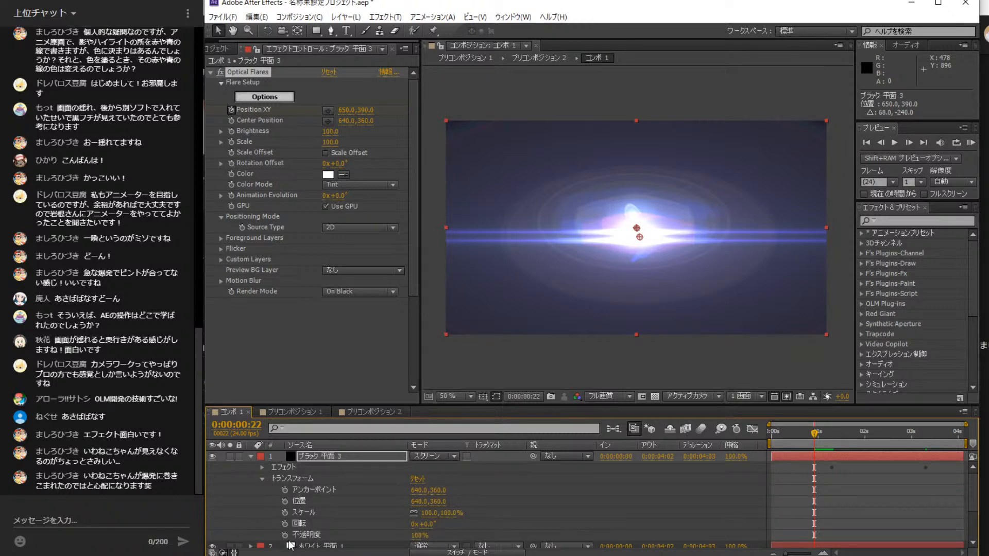
{"action": "left_click", "coordinate": [909, 143]}
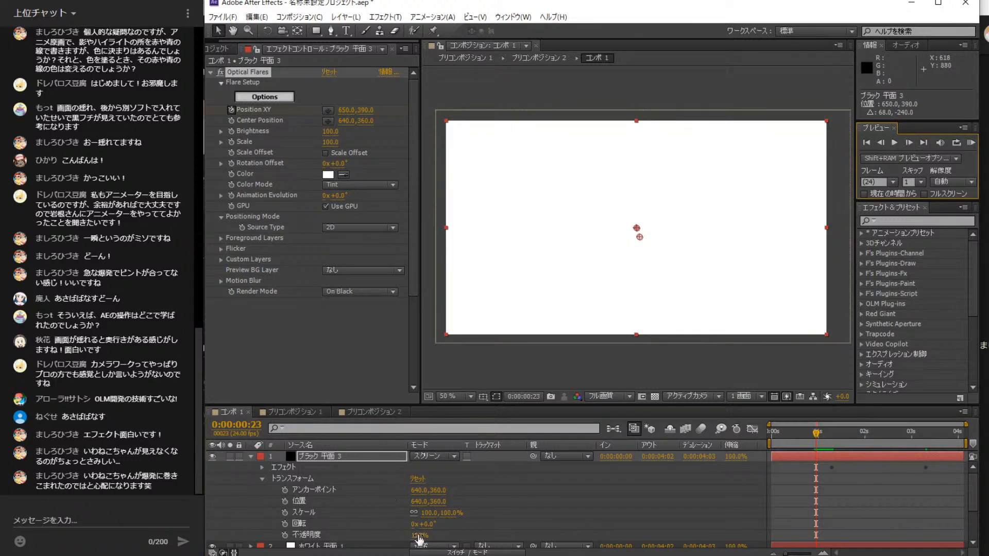
{"action": "left_click", "coordinate": [284, 535]}
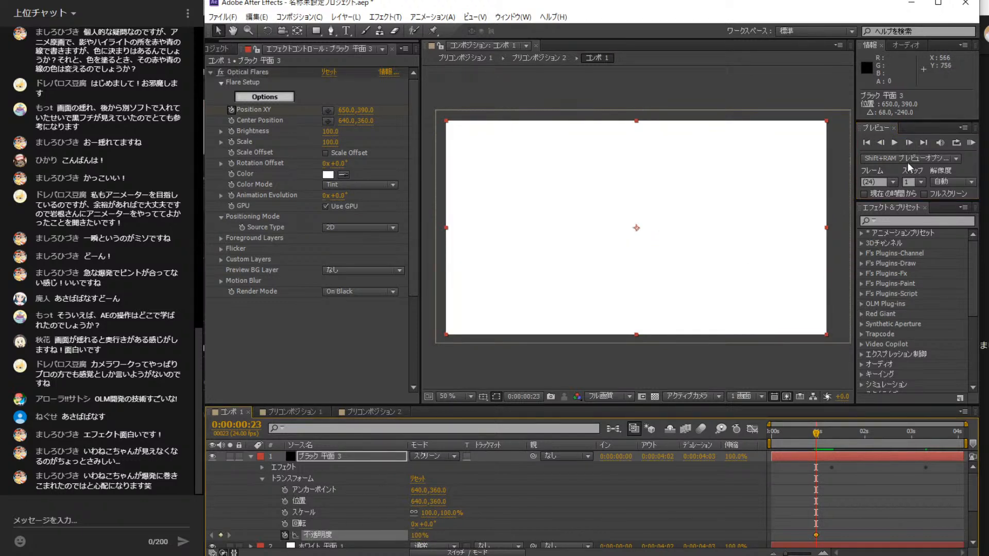
- Set the flare solid's opacity to 0% one frame earlier, at 0:00:00:22
{"action": "left_click", "coordinate": [881, 144]}
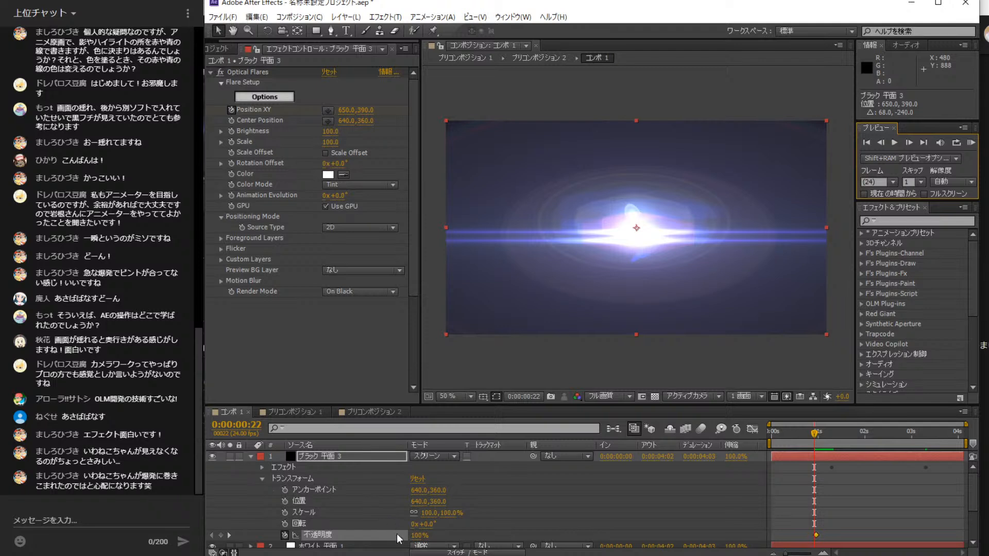
{"action": "left_click", "coordinate": [417, 536]}
{"action": "type", "text": "0"}
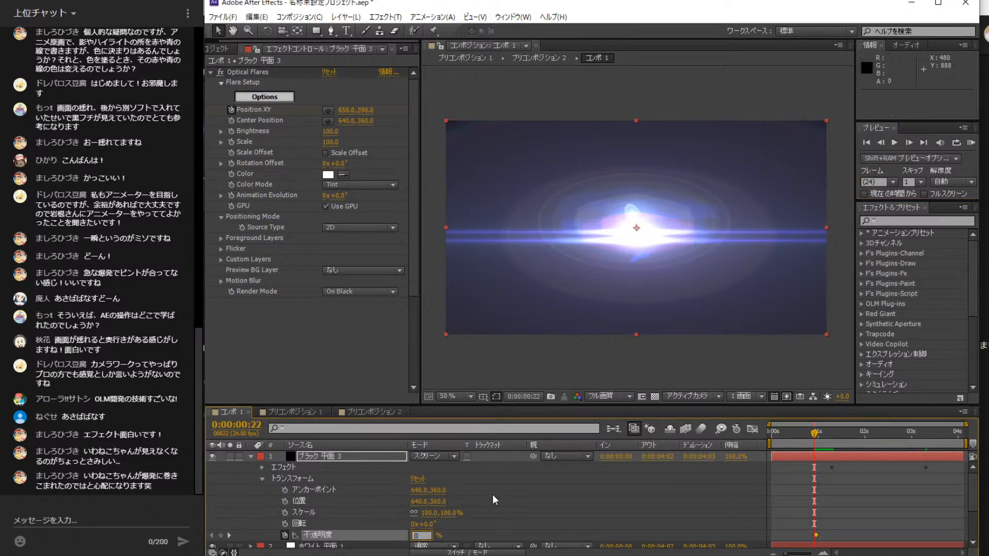
{"action": "key", "text": "Return"}
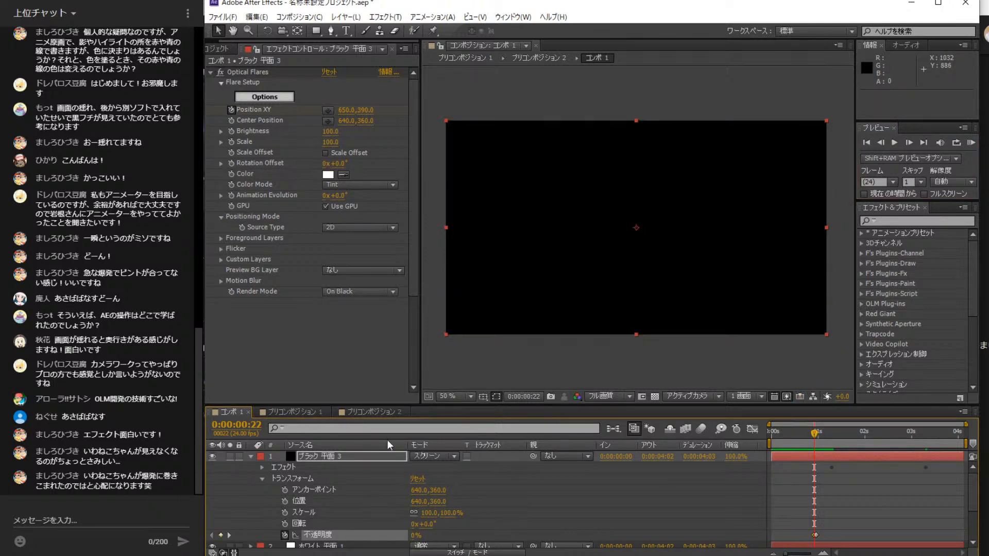
- Add a flare Position XY keyframe of 582, 698 on the last frame, 0:00:04:02
{"action": "left_click_drag", "start_coordinate": [817, 435], "coordinate": [963, 438]}
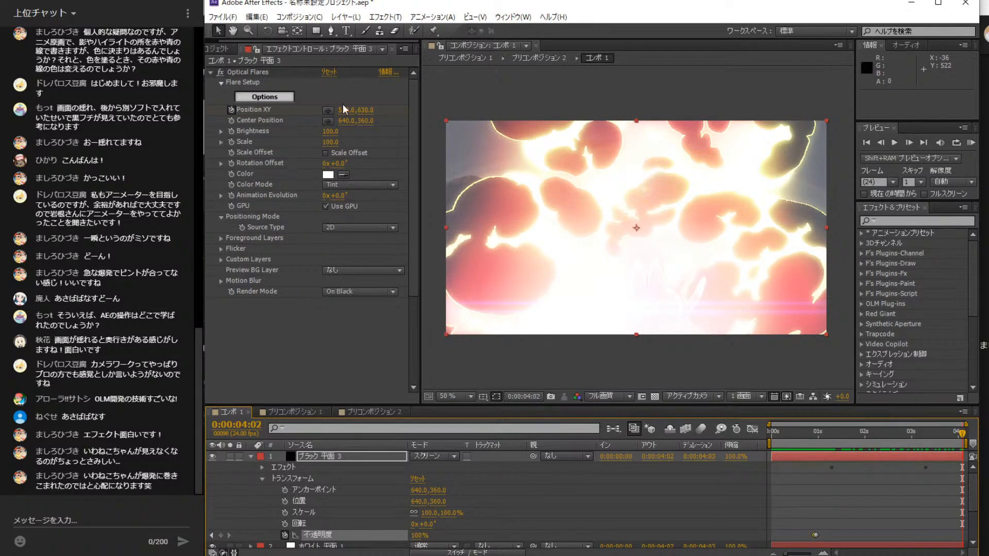
{"action": "left_click", "coordinate": [327, 110]}
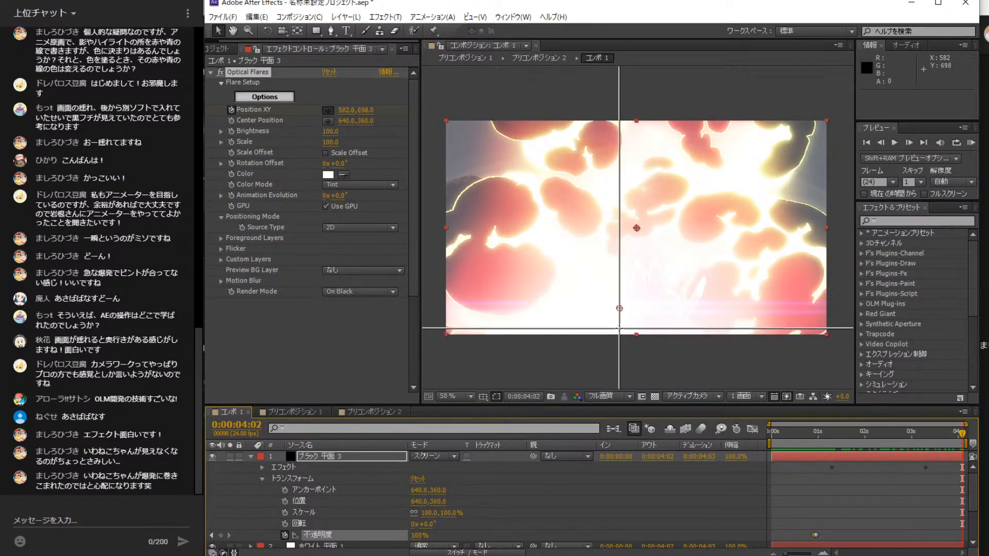
{"action": "left_click", "coordinate": [619, 328]}
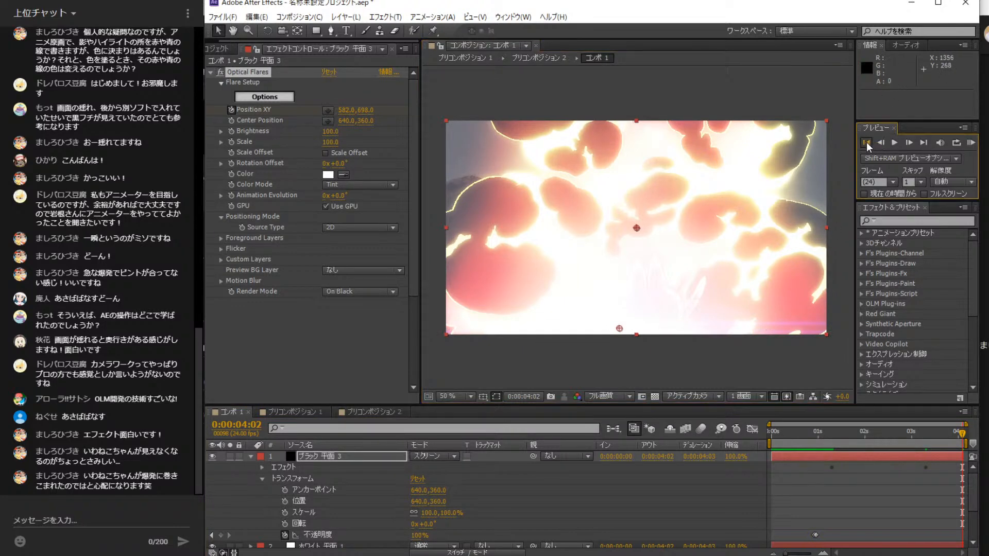
- Play コンポ 1 from the start to check the flare's keyframed movement and sudden appearance
{"action": "left_click", "coordinate": [866, 142]}
{"action": "left_click", "coordinate": [895, 143]}
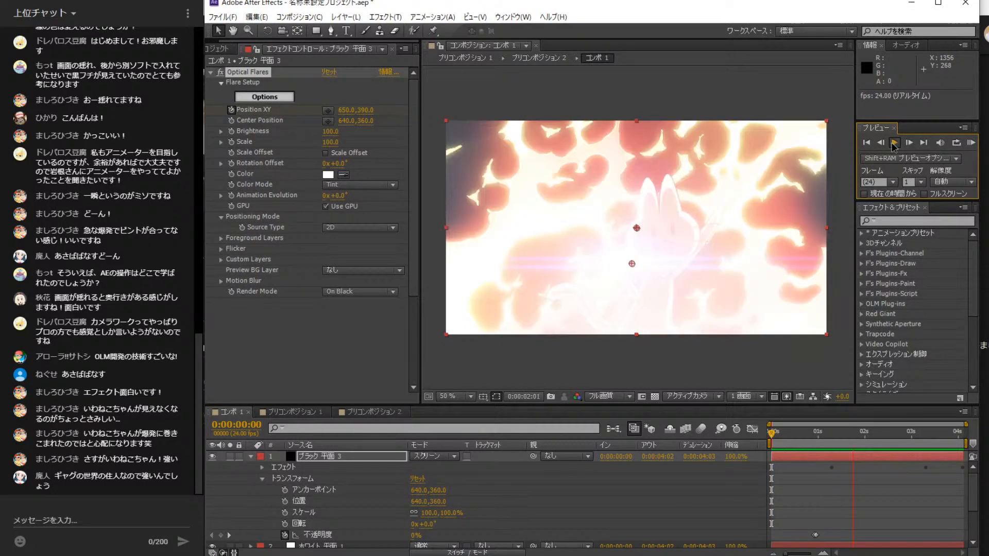
- Add a flare Position XY keyframe of 666, 384 at 0:00:01:03
{"action": "left_click", "coordinate": [894, 145]}
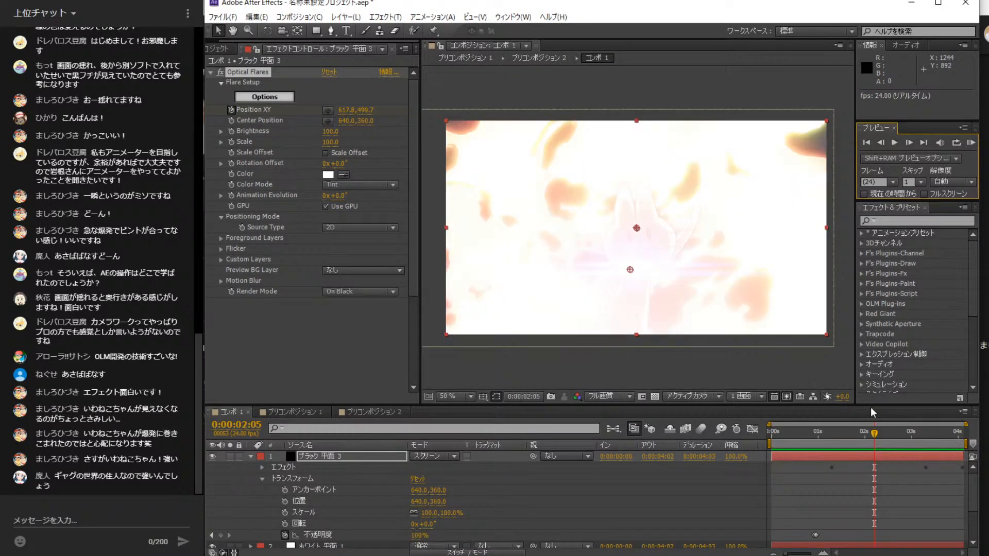
{"action": "left_click_drag", "start_coordinate": [874, 435], "coordinate": [822, 434]}
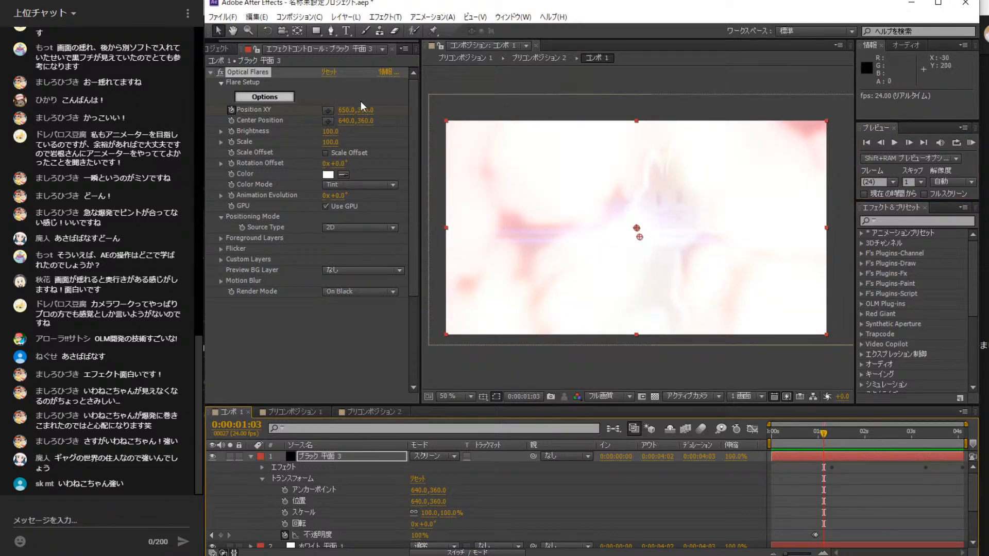
{"action": "left_click", "coordinate": [327, 110]}
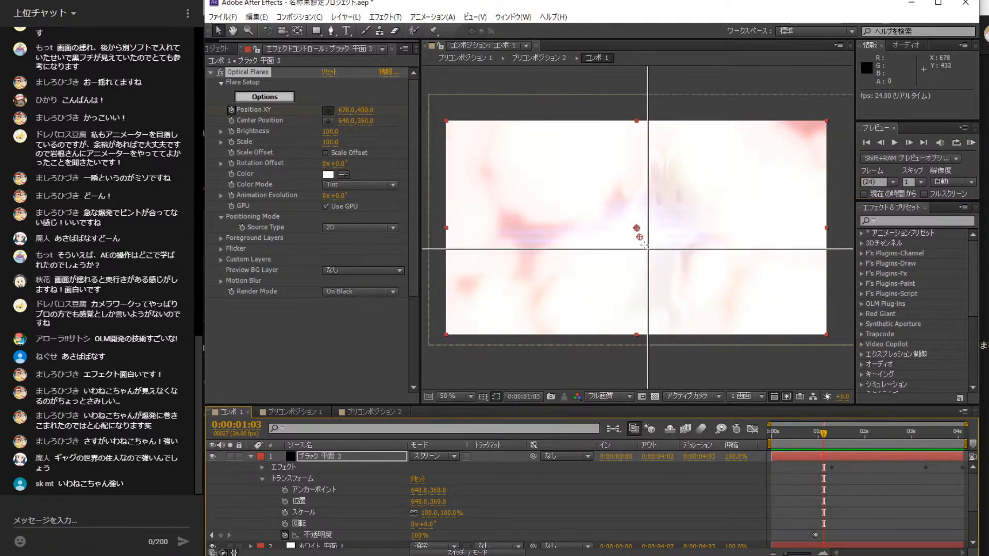
{"action": "left_click", "coordinate": [643, 235]}
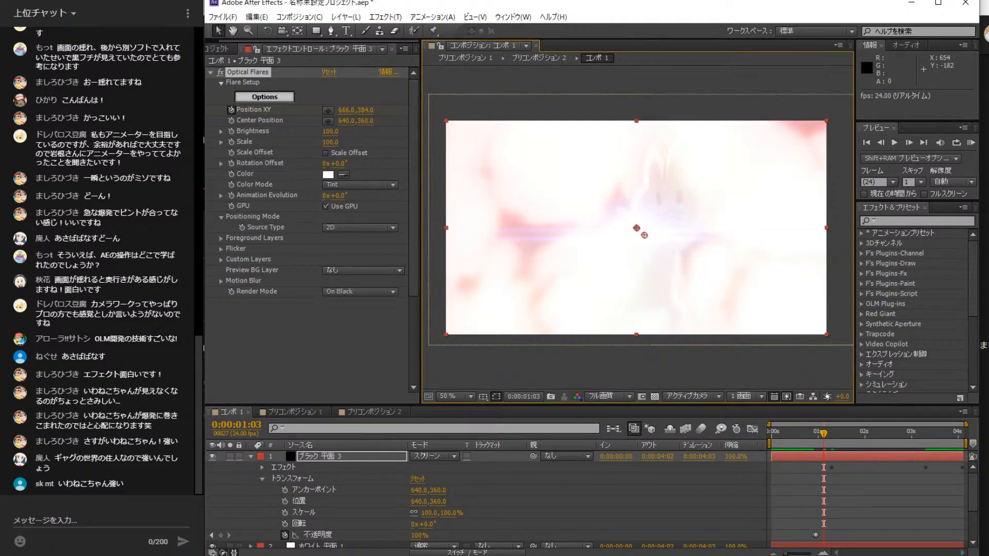
{"action": "key", "text": "alt+Tab"}
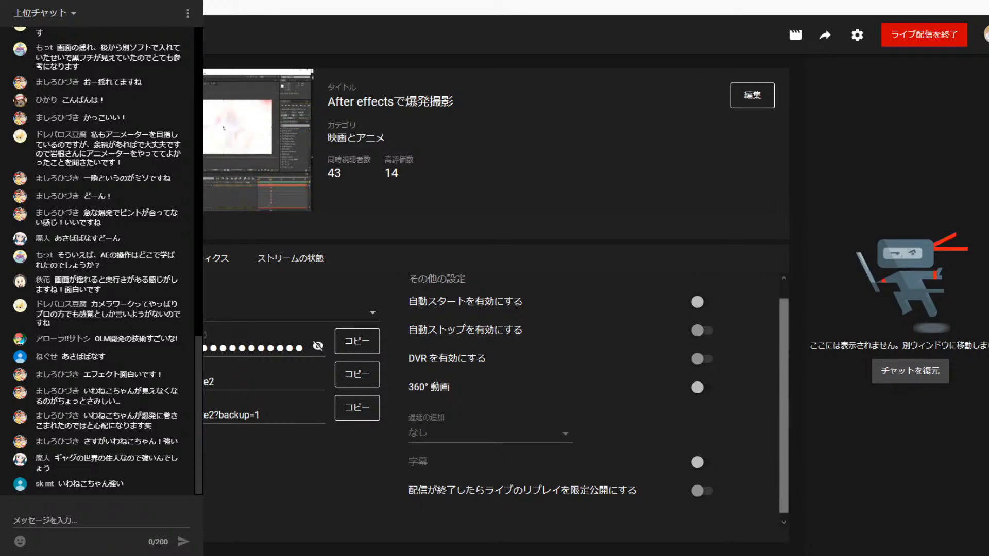
{"action": "key", "text": "alt+Tab"}
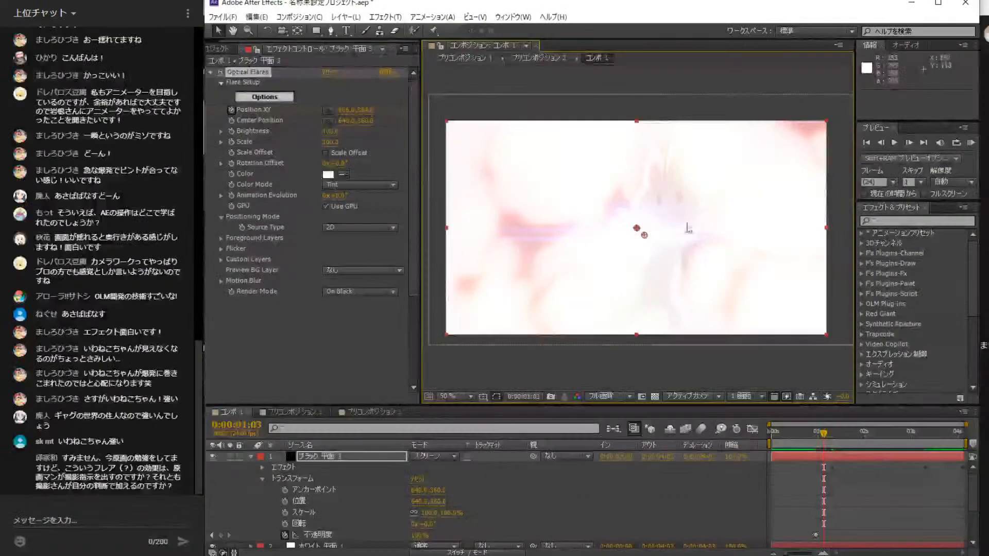
{"action": "key", "text": "alt+Tab"}
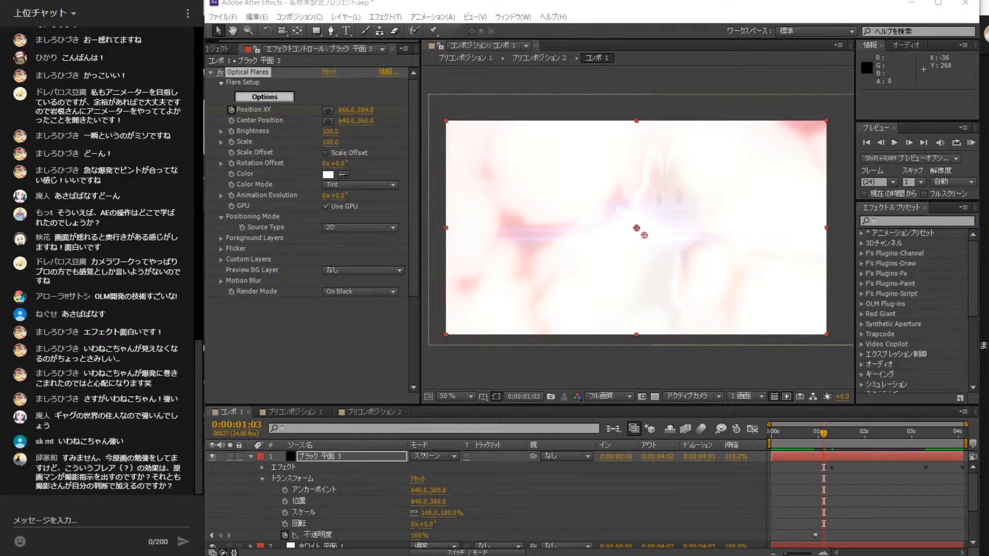
{"action": "key", "text": "alt+Tab"}
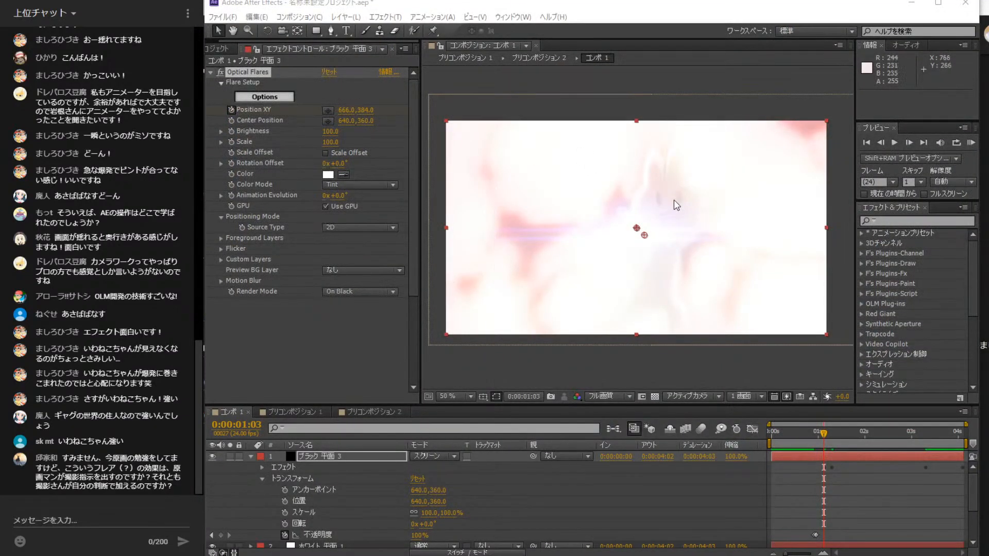
- Add a flare Position XY keyframe of 558, 378 at 0:00:01:04
{"action": "left_click", "coordinate": [908, 143]}
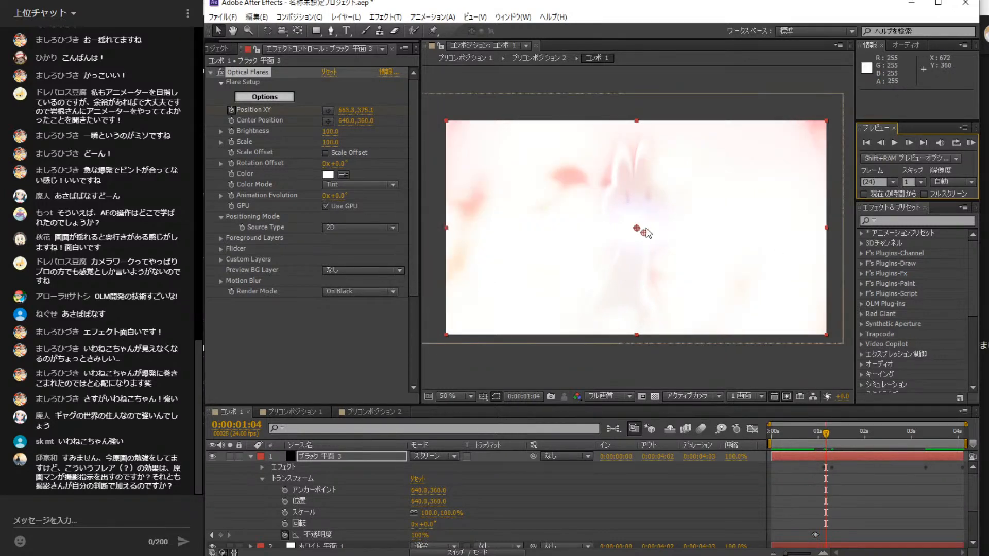
{"action": "left_click", "coordinate": [333, 110]}
{"action": "left_click", "coordinate": [608, 235]}
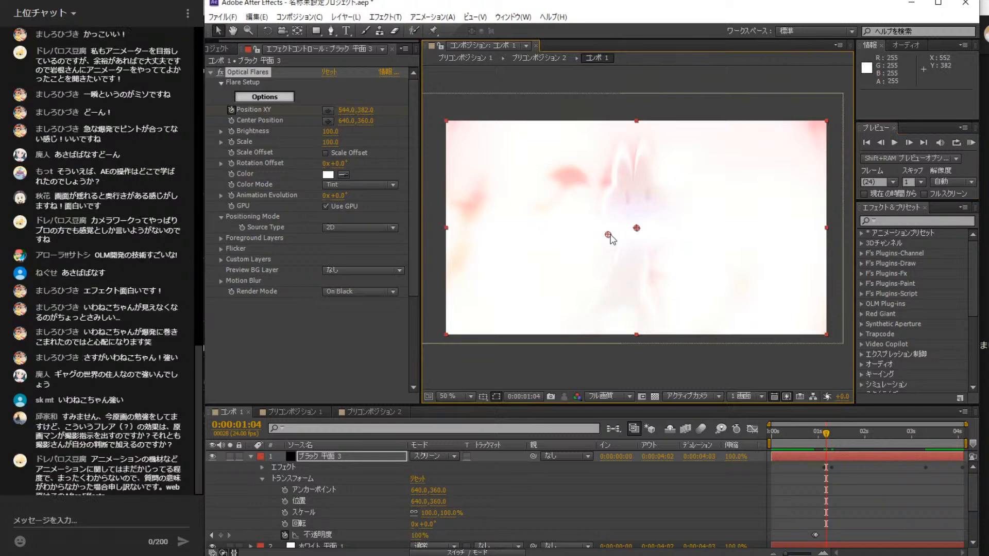
{"action": "left_click_drag", "start_coordinate": [610, 235], "coordinate": [614, 234]}
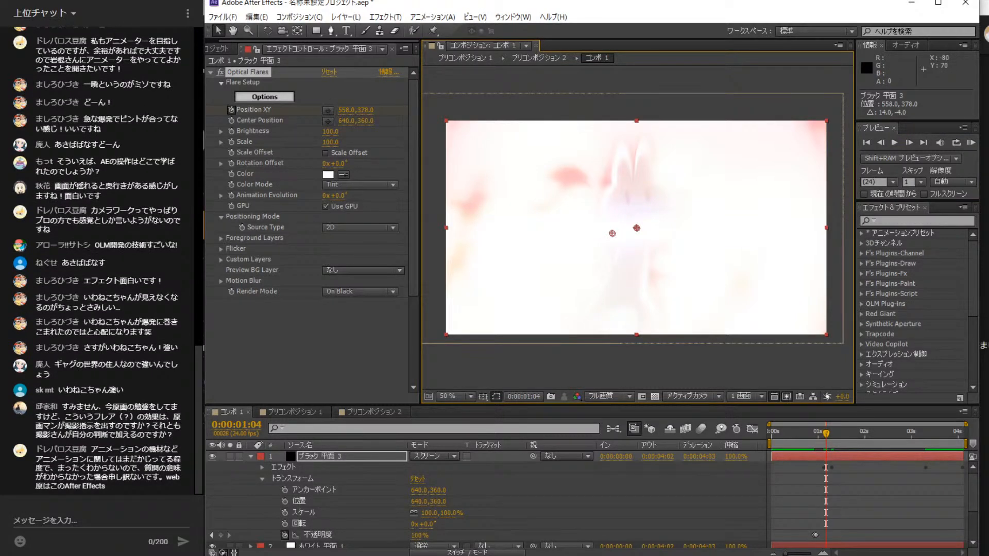
{"action": "key", "text": "alt+Tab"}
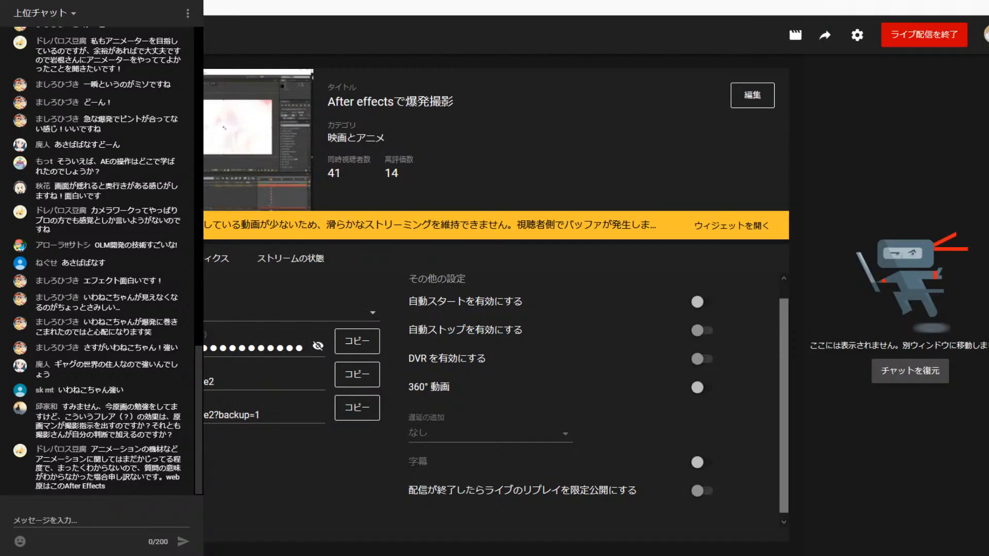
{"action": "key", "text": "alt+Tab"}
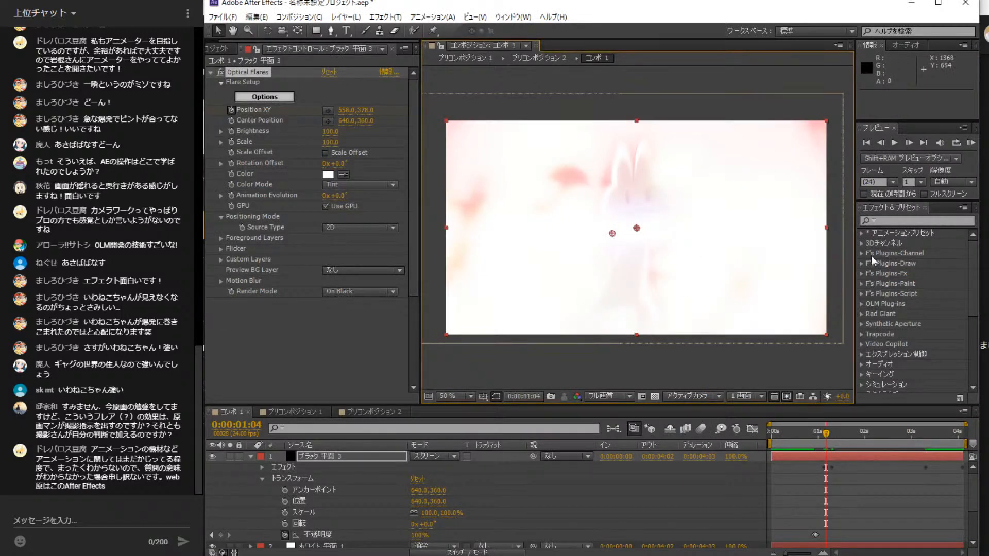
- Move the flare point to about 672.8, 387.6 at 0:00:01:06 and to about 491.2, 424.8 at 0:00:01:10
{"action": "left_click", "coordinate": [909, 141]}
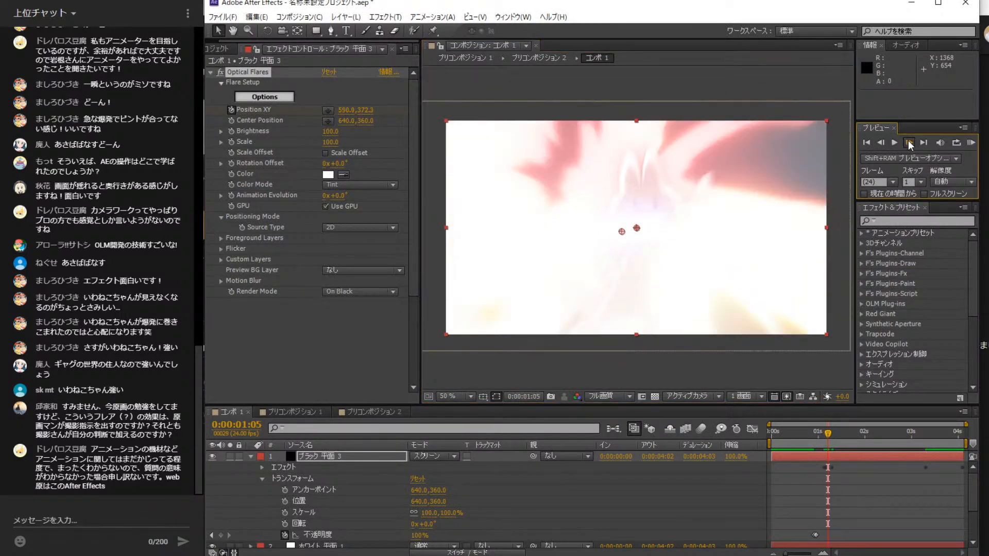
{"action": "left_click", "coordinate": [908, 142]}
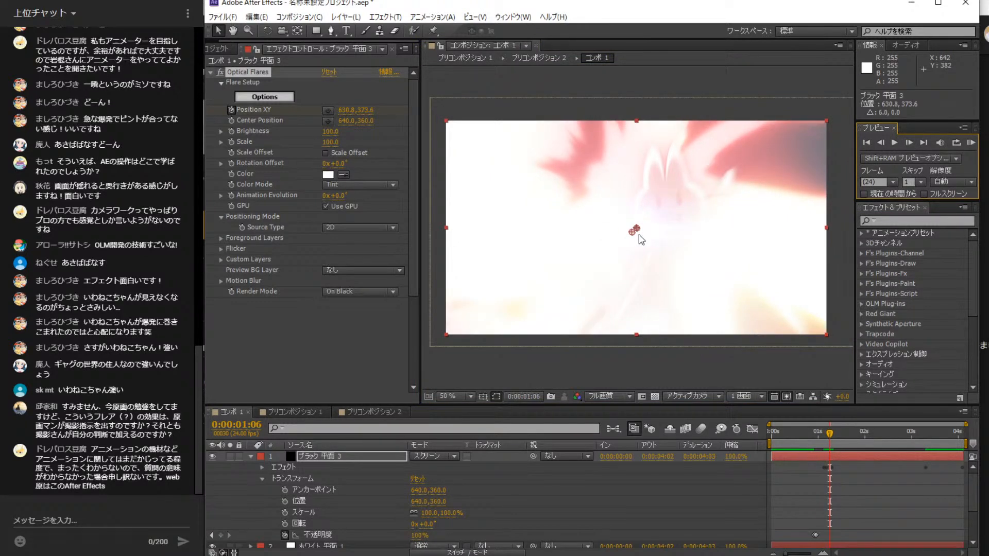
{"action": "left_click_drag", "start_coordinate": [639, 235], "coordinate": [651, 239]}
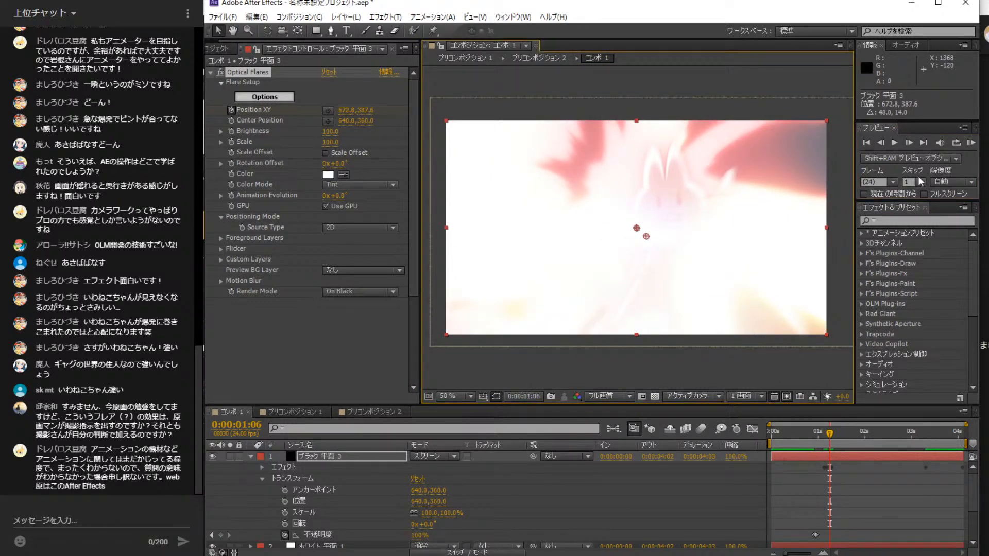
{"action": "double_click", "coordinate": [909, 143]}
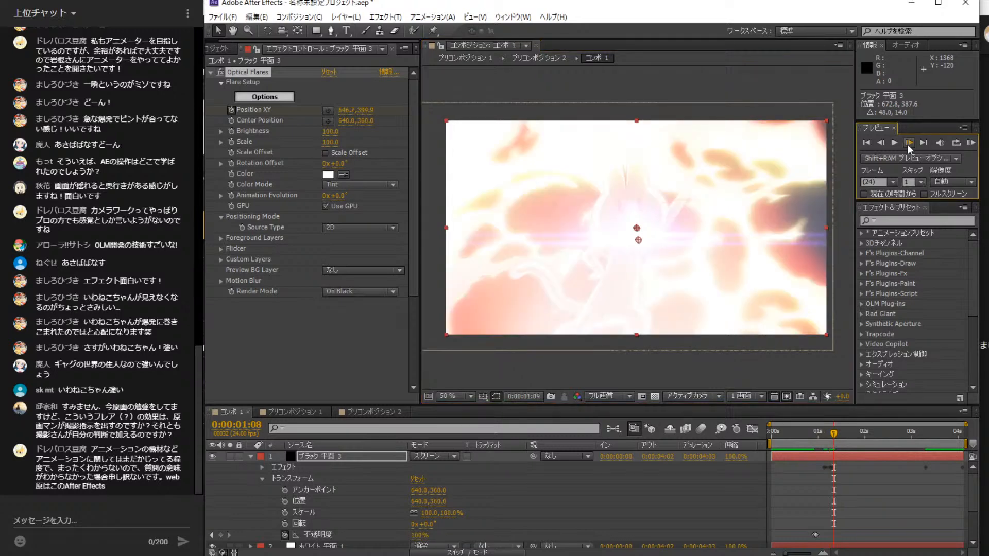
{"action": "double_click", "coordinate": [909, 143]}
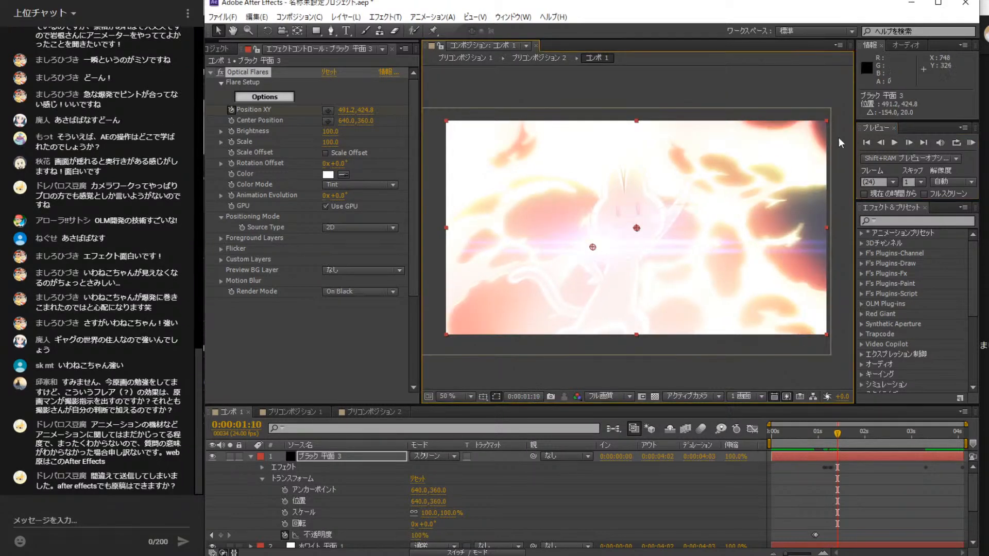
- Move the flare point to about 573.5, 396.9 at 0:00:01:12 and to about 521.3, 417.7 at 0:00:01:14
{"action": "double_click", "coordinate": [908, 144]}
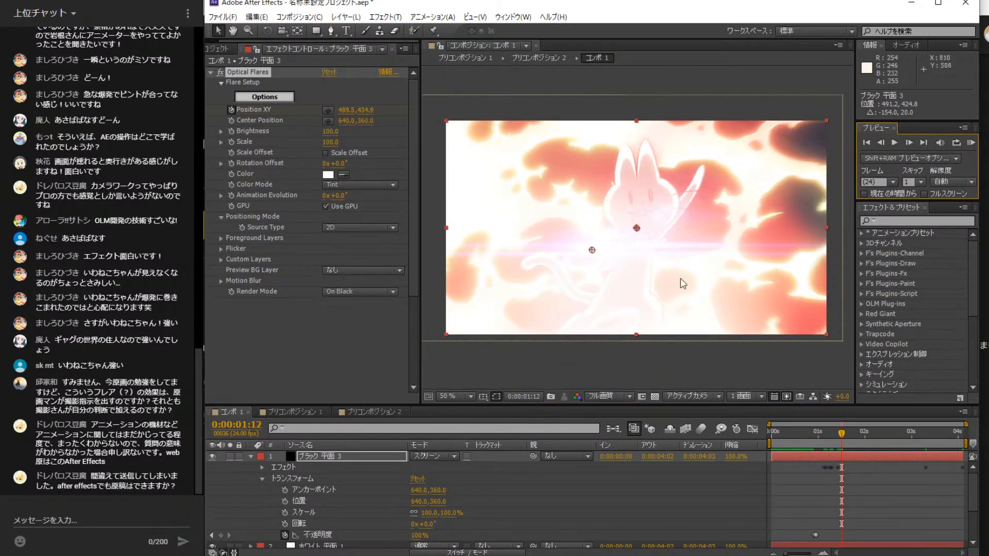
{"action": "left_click_drag", "start_coordinate": [592, 250], "coordinate": [617, 238]}
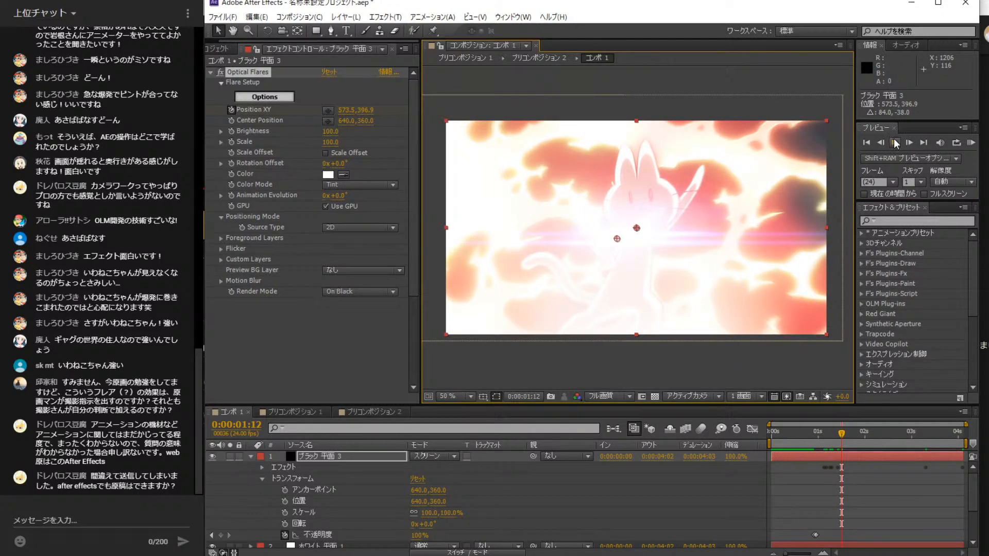
{"action": "double_click", "coordinate": [909, 144]}
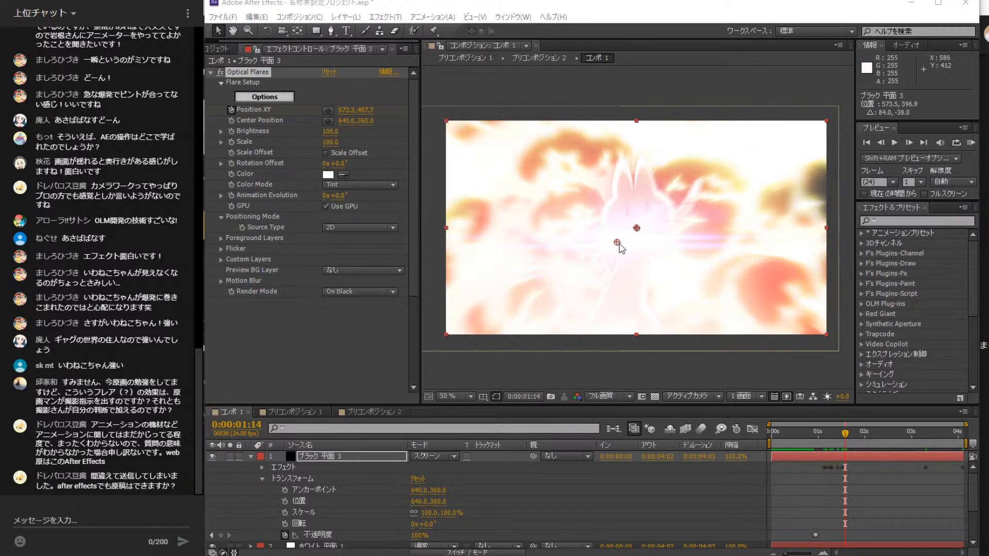
{"action": "left_click_drag", "start_coordinate": [620, 246], "coordinate": [605, 248]}
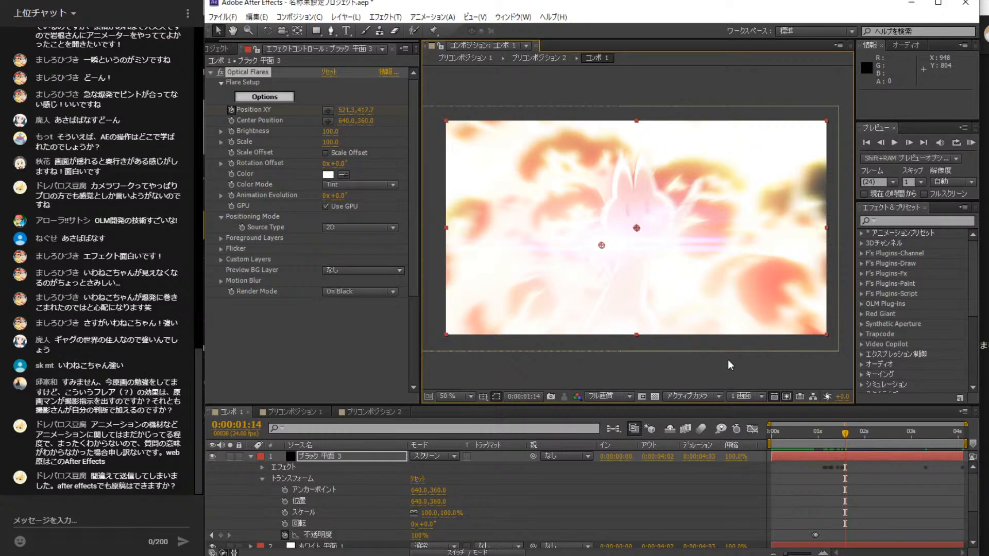
- Move the flare point to about 627.5, 445.1 at 0:00:01:15
{"action": "left_click", "coordinate": [862, 160]}
{"action": "key", "text": "Page_Down"}
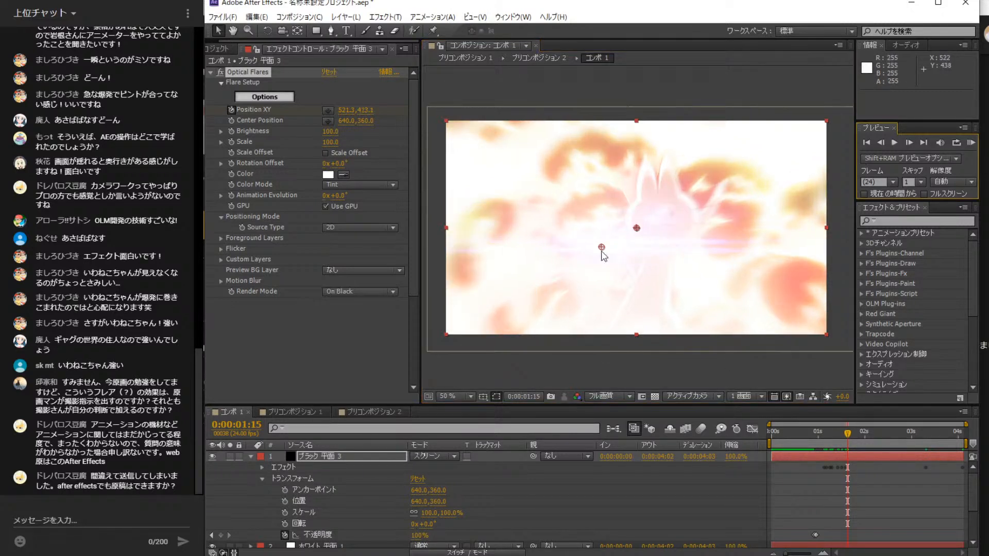
{"action": "left_click_drag", "start_coordinate": [602, 251], "coordinate": [633, 257]}
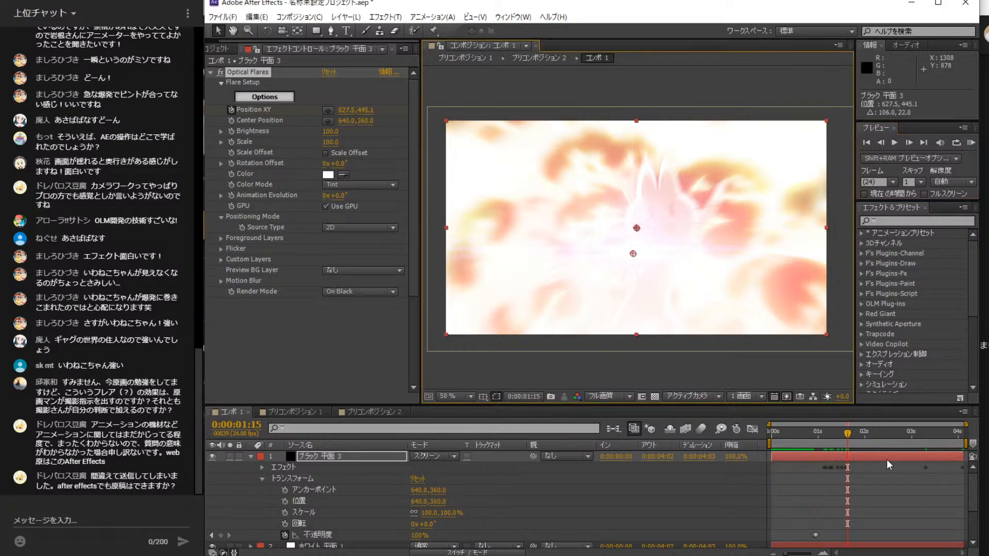
- Shift the solid ブラック 平面 3 to 612, 358 at 0:00:01:16 and delete its Optical Flares effect
{"action": "key", "text": "Page_Down"}
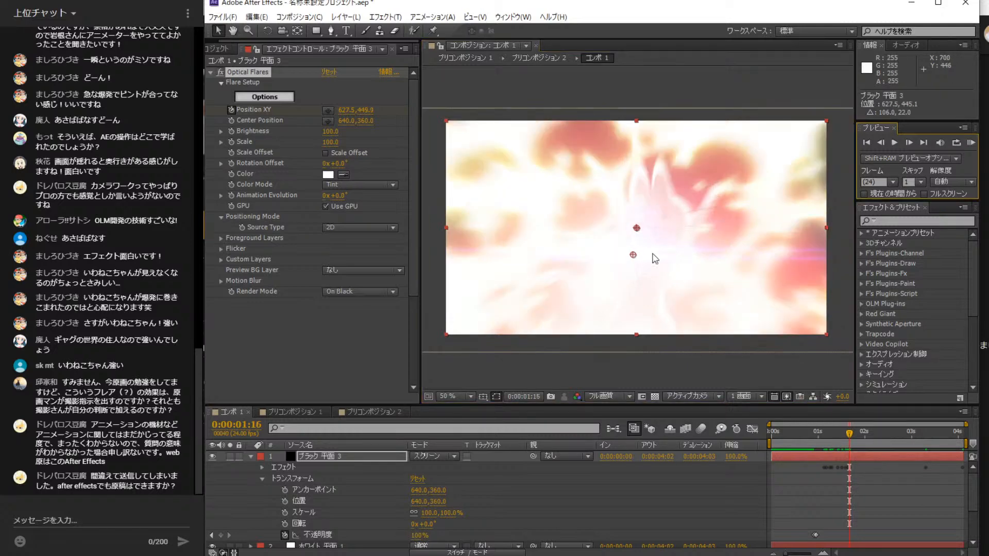
{"action": "left_click_drag", "start_coordinate": [653, 254], "coordinate": [644, 253]}
{"action": "key", "text": "Delete"}
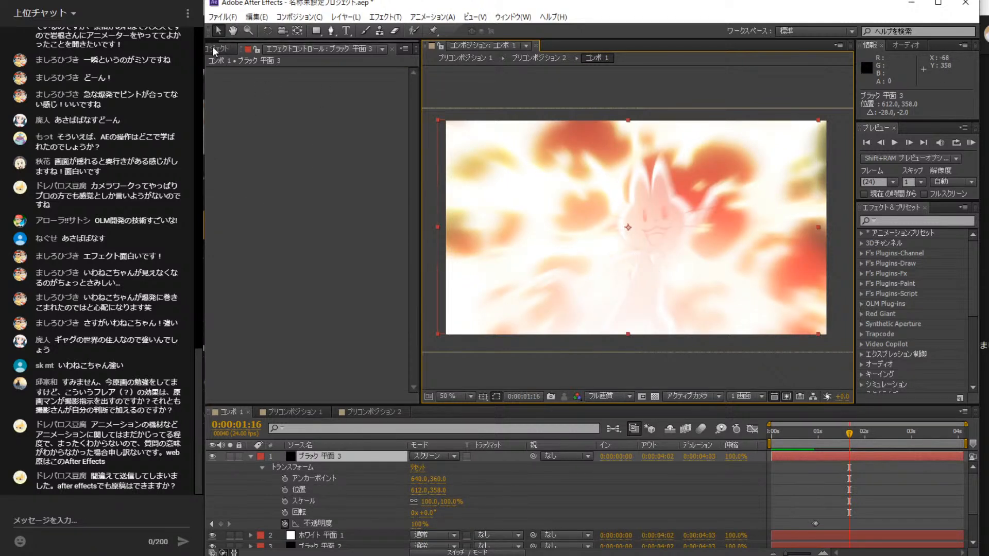
- Collapse the properties of ブラック 平面 3 and look through the project items and effect control views for its flare effect
{"action": "left_click", "coordinate": [323, 459]}
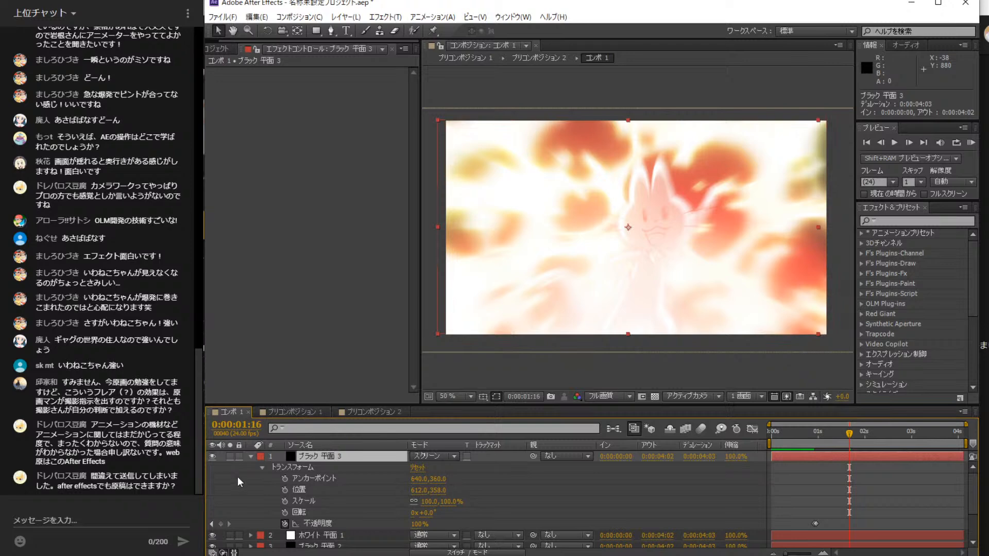
{"action": "left_click", "coordinate": [251, 457]}
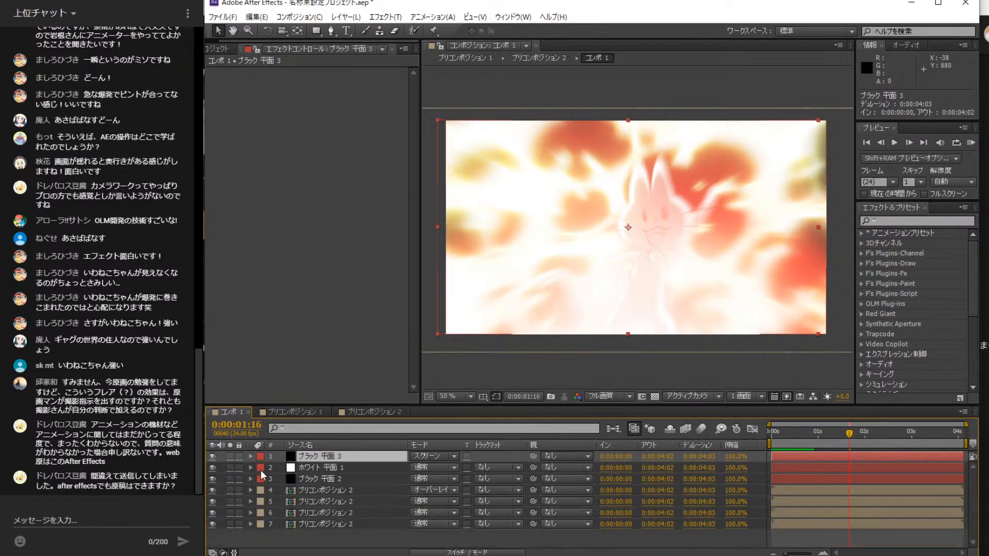
{"action": "left_click", "coordinate": [215, 50]}
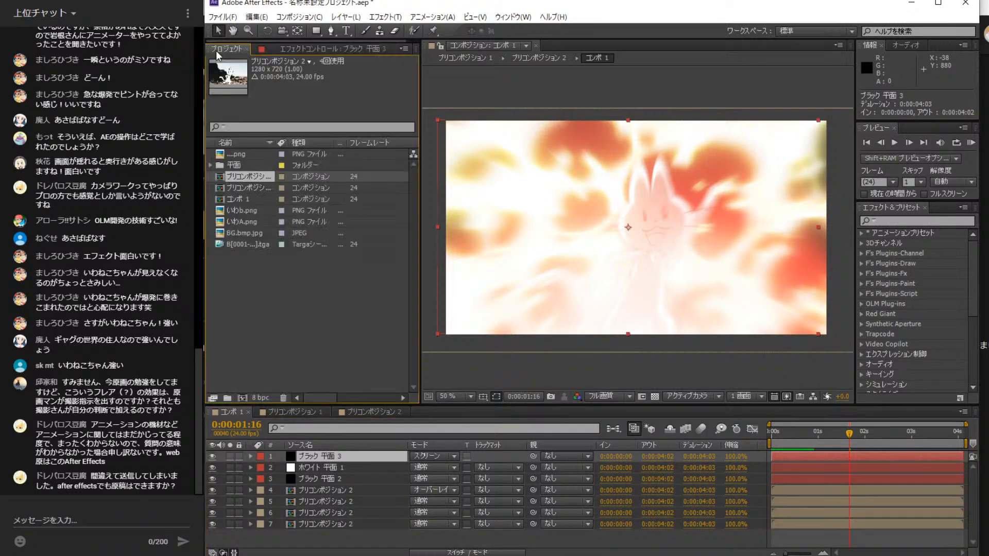
{"action": "left_click", "coordinate": [295, 47]}
{"action": "left_click", "coordinate": [362, 50]}
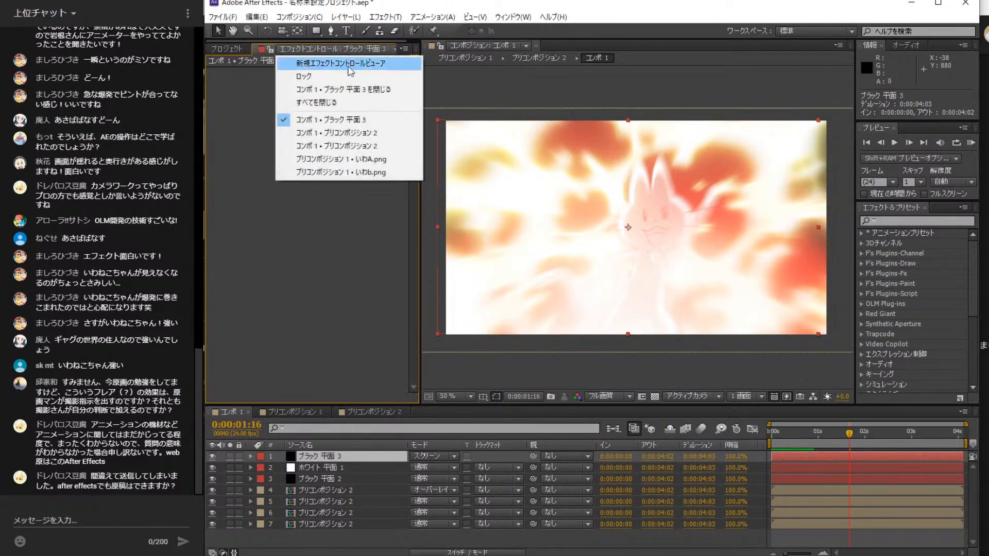
{"action": "left_click", "coordinate": [274, 314]}
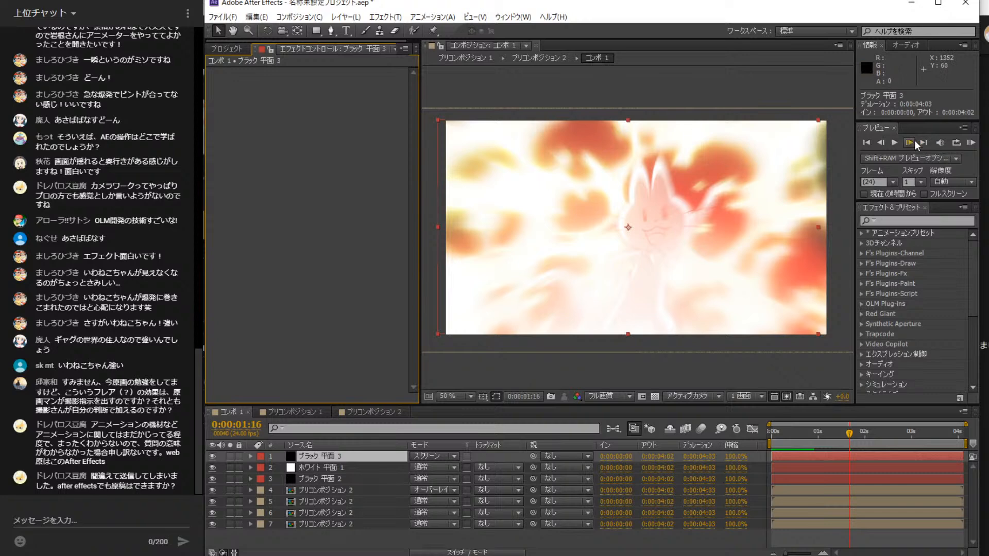
- Play コンポ 1 from the start and stop at 0:00:02:23 to check whether the flare still shows
{"action": "left_click", "coordinate": [865, 143]}
{"action": "left_click", "coordinate": [894, 143]}
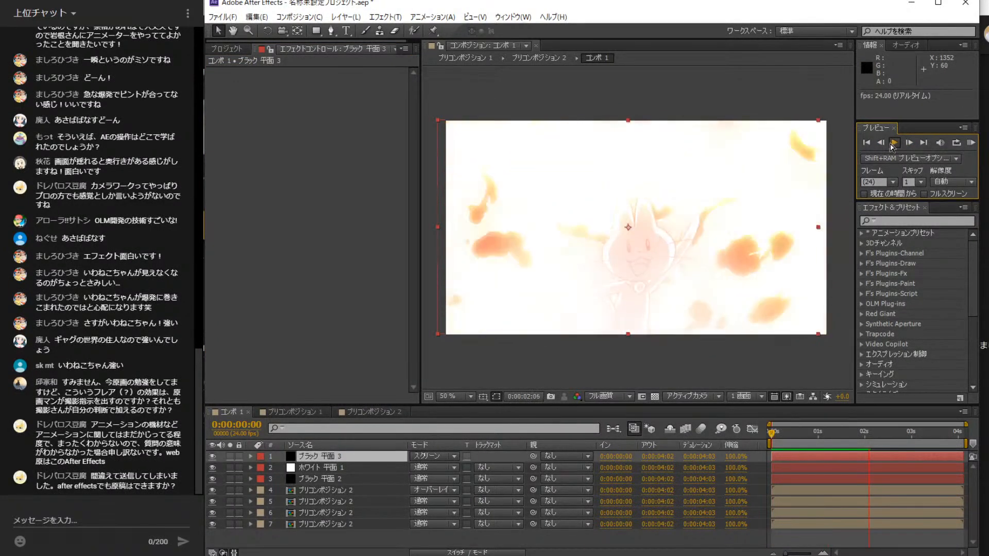
{"action": "left_click", "coordinate": [888, 144]}
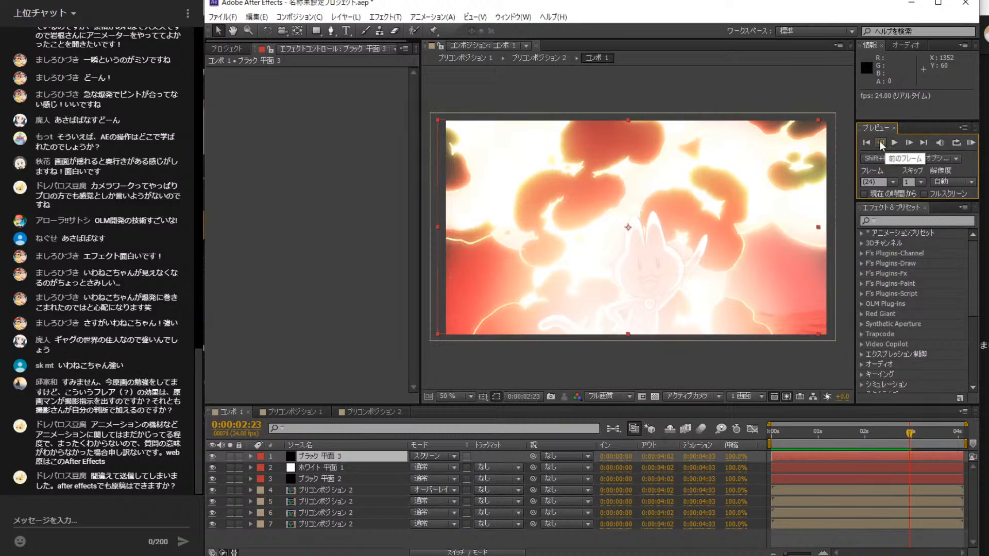
- Recheck the effect controls of ブラック 平面 3 in コンポ 1 for the flare
{"action": "left_click", "coordinate": [305, 48]}
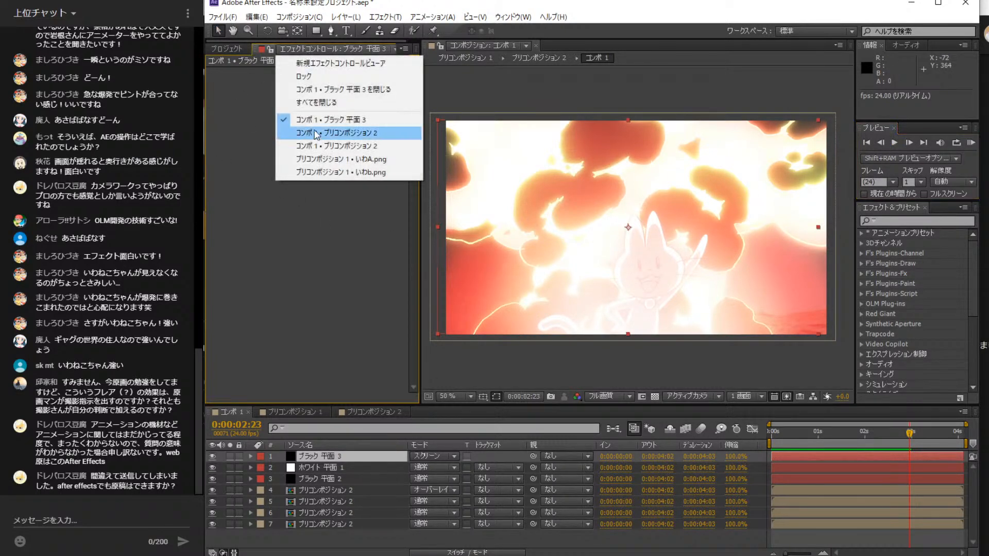
{"action": "left_click", "coordinate": [319, 120]}
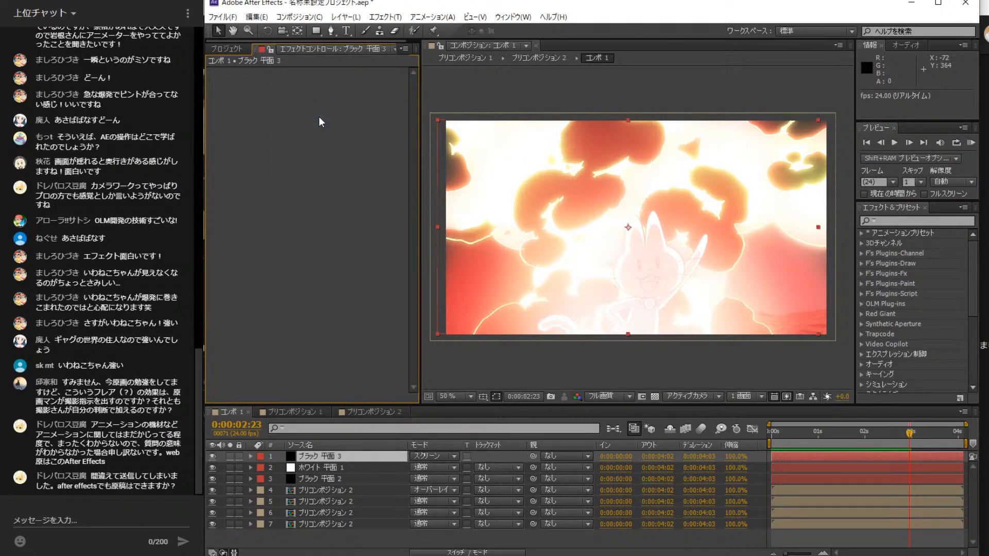
- Expand the properties of ブラック 平面 3 and undo the deletion of its Optical Flares effect
{"action": "left_click", "coordinate": [330, 464]}
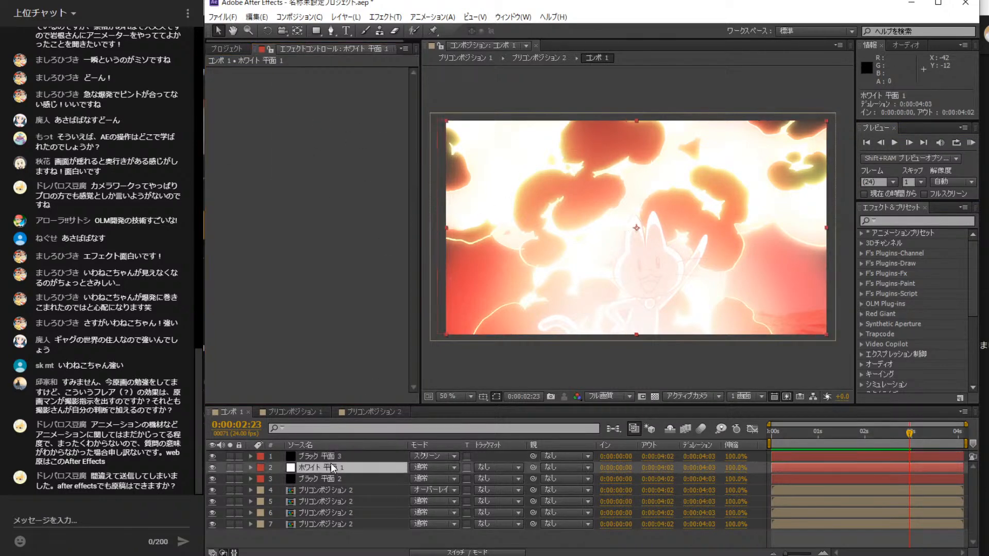
{"action": "left_click", "coordinate": [250, 456]}
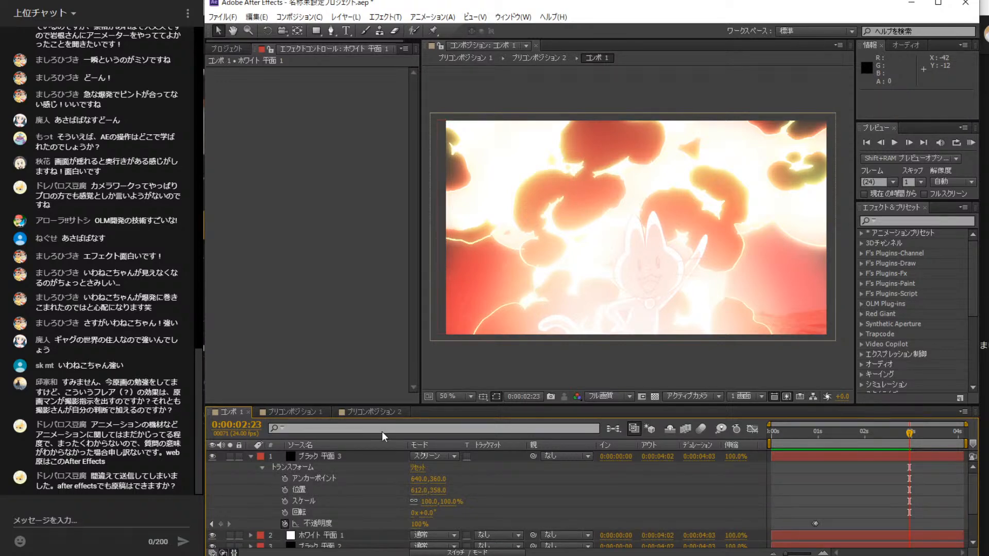
{"action": "key", "text": "ctrl+z"}
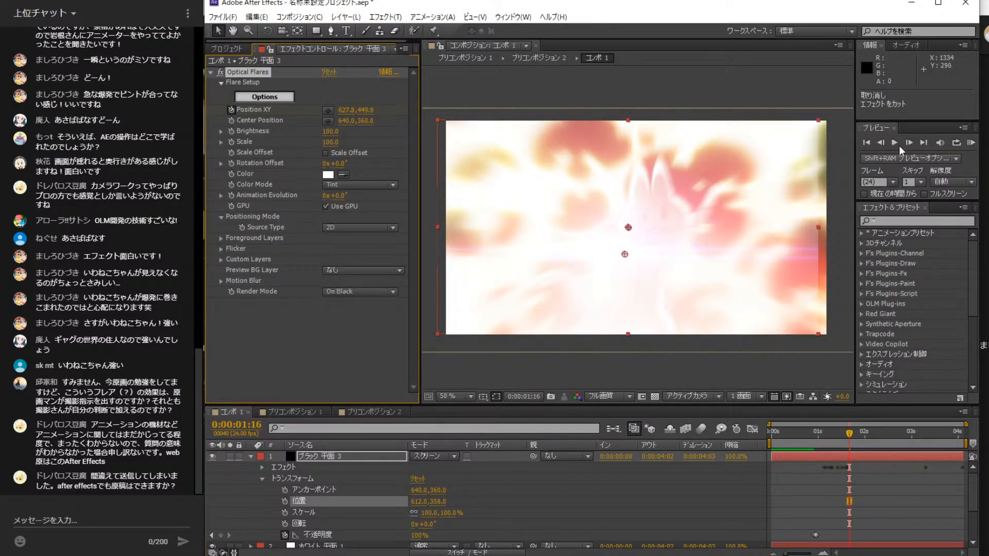
- Move the flare's Position XY to about 577, 404 at 0:00:01:14 and about 645, 429 at 0:00:01:15
{"action": "mouse_move", "coordinate": [852, 434]}
{"action": "left_mouse_down"}
{"action": "mouse_move", "coordinate": [837, 438]}
{"action": "mouse_move", "coordinate": [855, 441]}
{"action": "mouse_move", "coordinate": [845, 443]}
{"action": "left_mouse_up"}
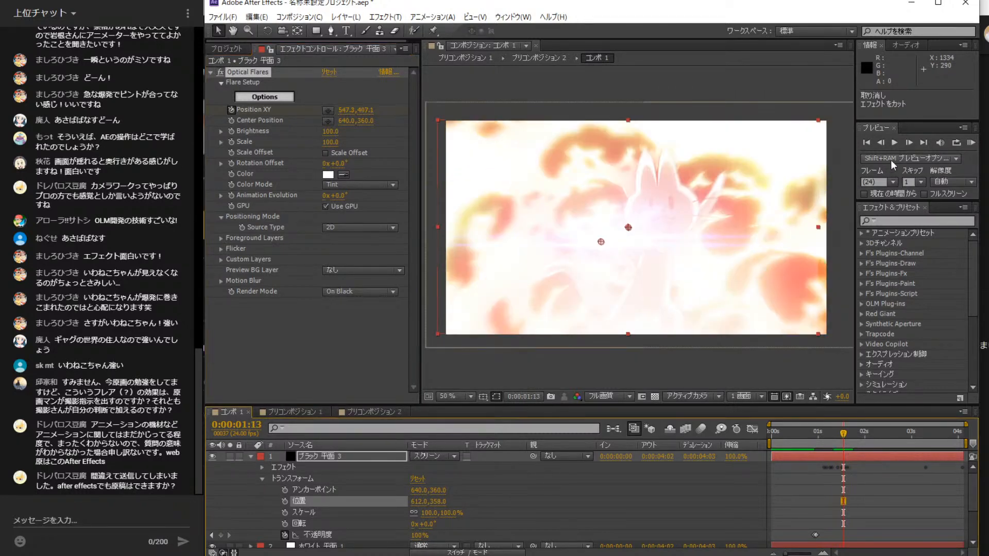
{"action": "left_click", "coordinate": [906, 142]}
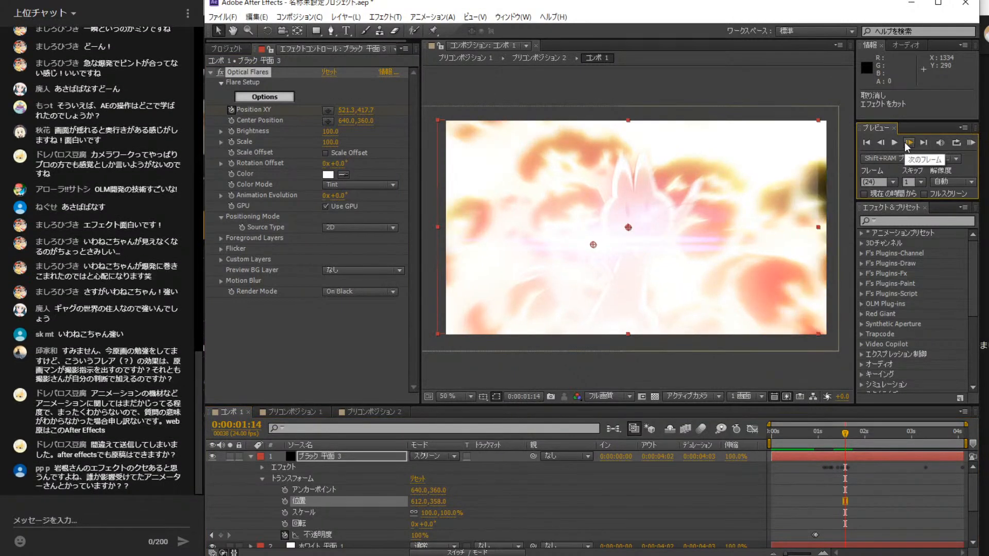
{"action": "left_click_drag", "start_coordinate": [593, 245], "coordinate": [610, 241]}
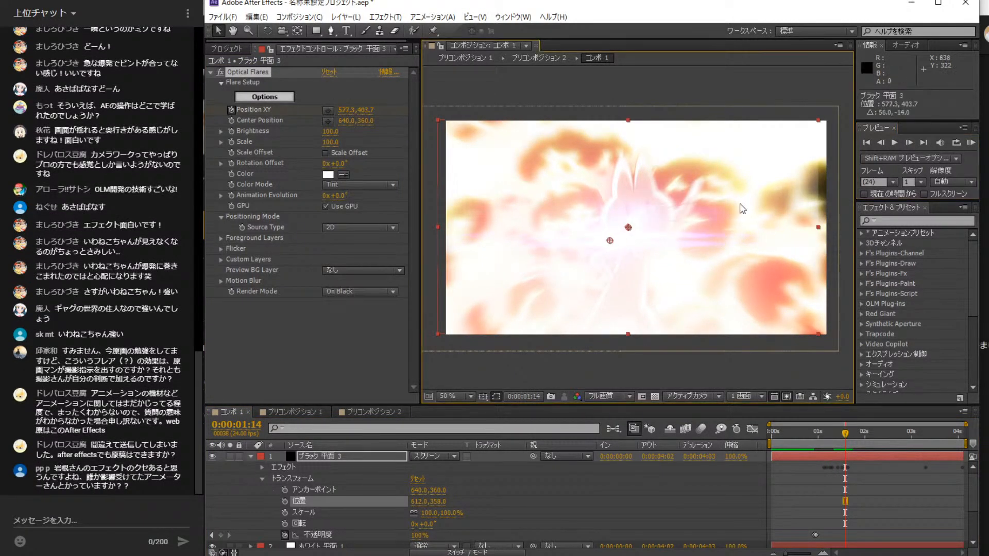
{"action": "left_click", "coordinate": [910, 137]}
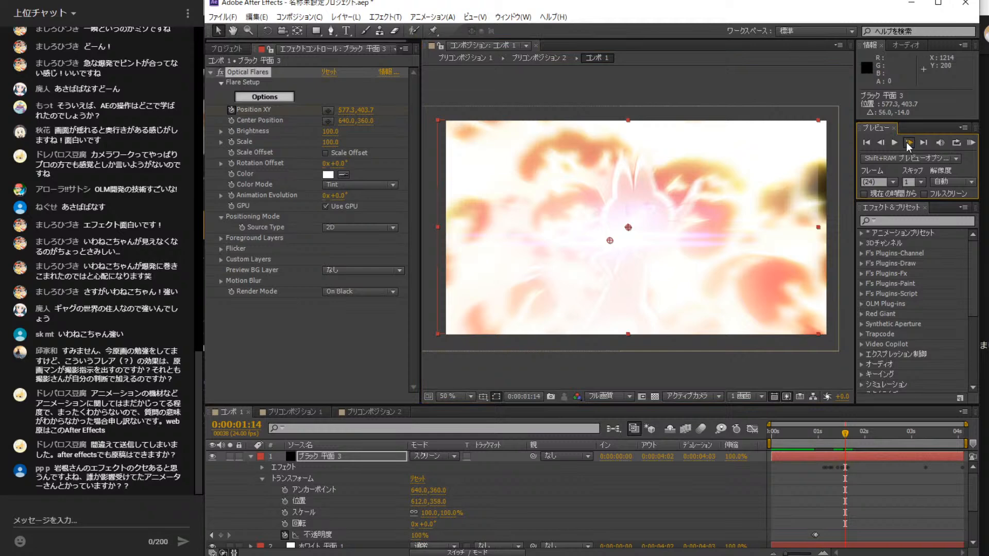
{"action": "left_click", "coordinate": [907, 142]}
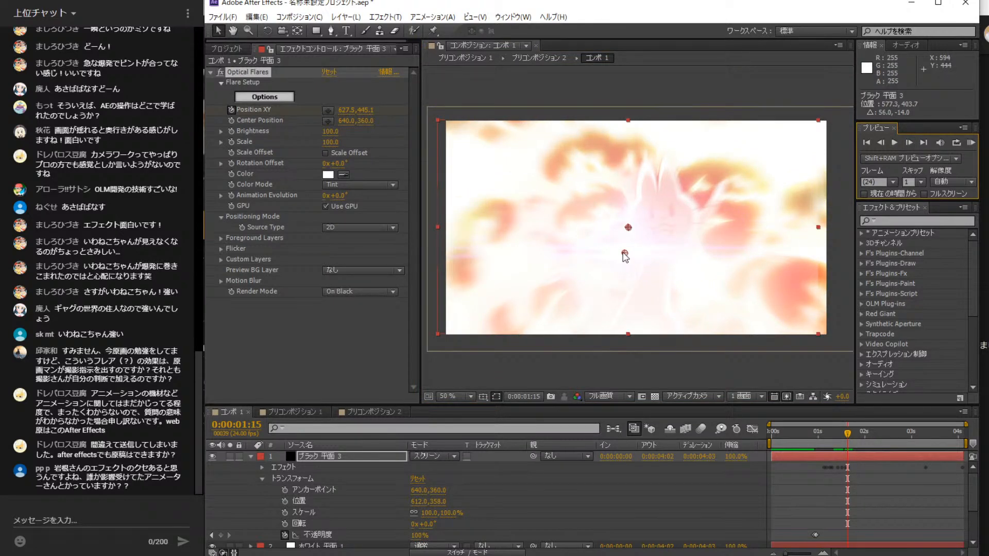
{"action": "left_click_drag", "start_coordinate": [623, 252], "coordinate": [629, 248]}
{"action": "left_click", "coordinate": [909, 142]}
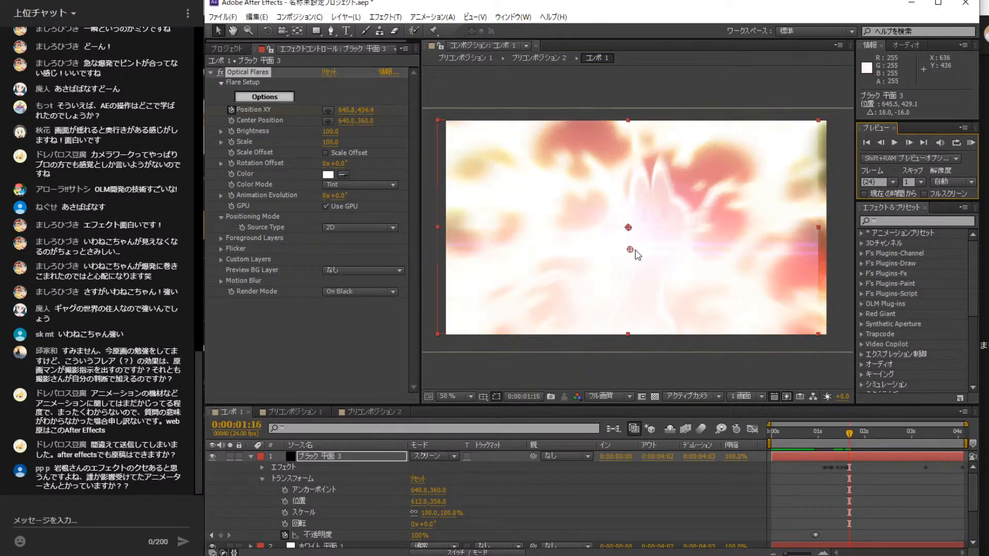
- Go back to 0:00:01:13, try to move the flare point in the frame, and undo the move
{"action": "left_click", "coordinate": [878, 143]}
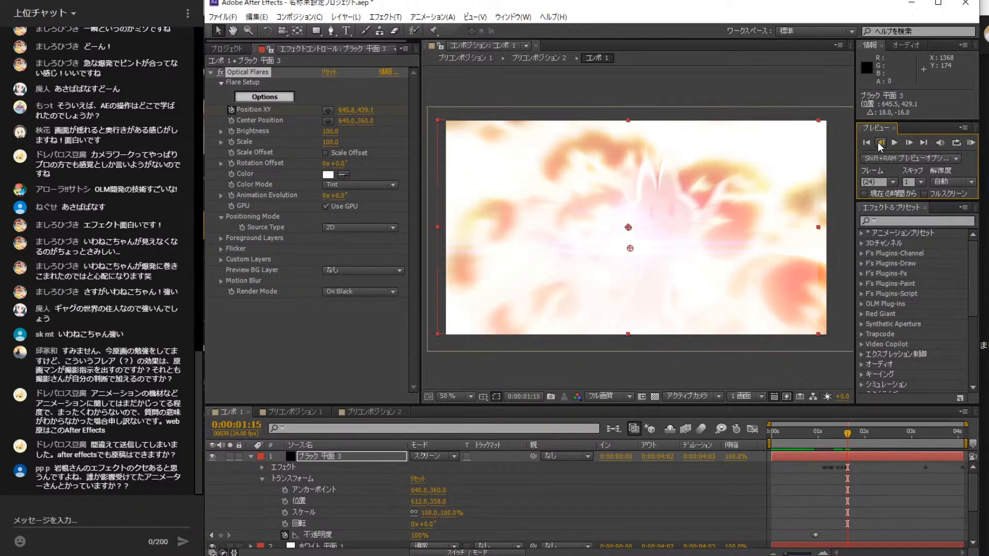
{"action": "left_click", "coordinate": [879, 143]}
{"action": "left_click", "coordinate": [878, 143]}
{"action": "left_click", "coordinate": [879, 144]}
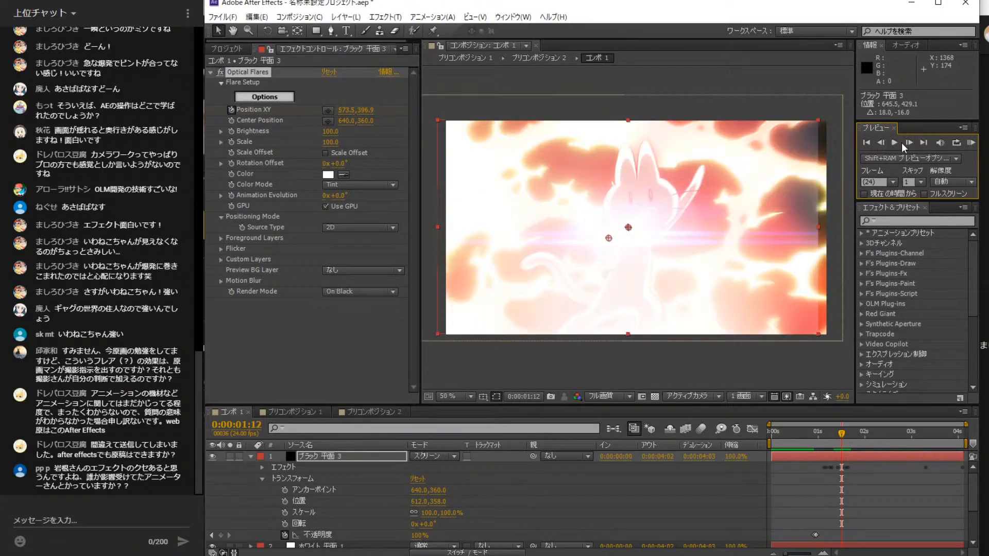
{"action": "left_click", "coordinate": [908, 142]}
{"action": "left_click_drag", "start_coordinate": [624, 239], "coordinate": [631, 233]}
{"action": "key", "text": "ctrl+z"}
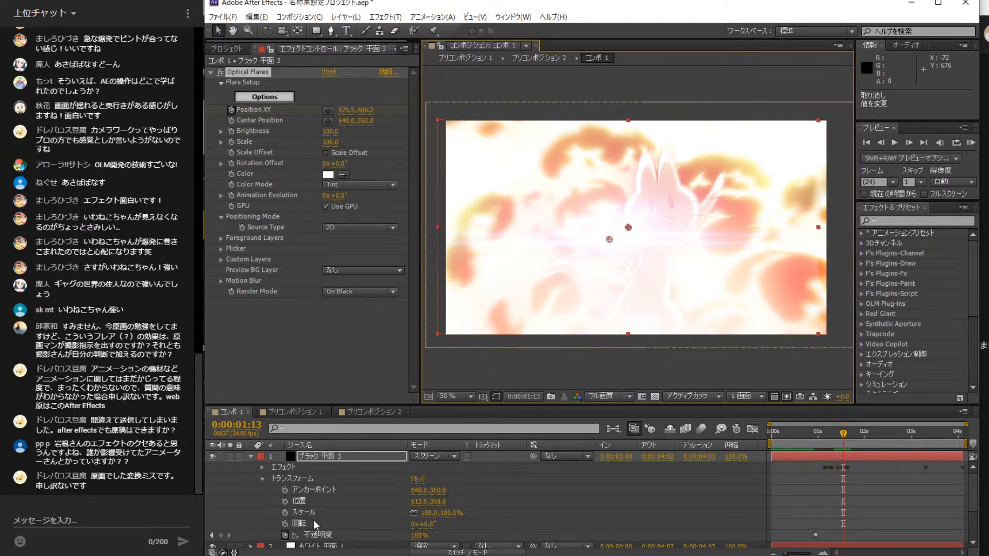
- Set the Position (位置) of the layer ブラック 平面 3 to 640, 360
{"action": "left_click", "coordinate": [418, 501]}
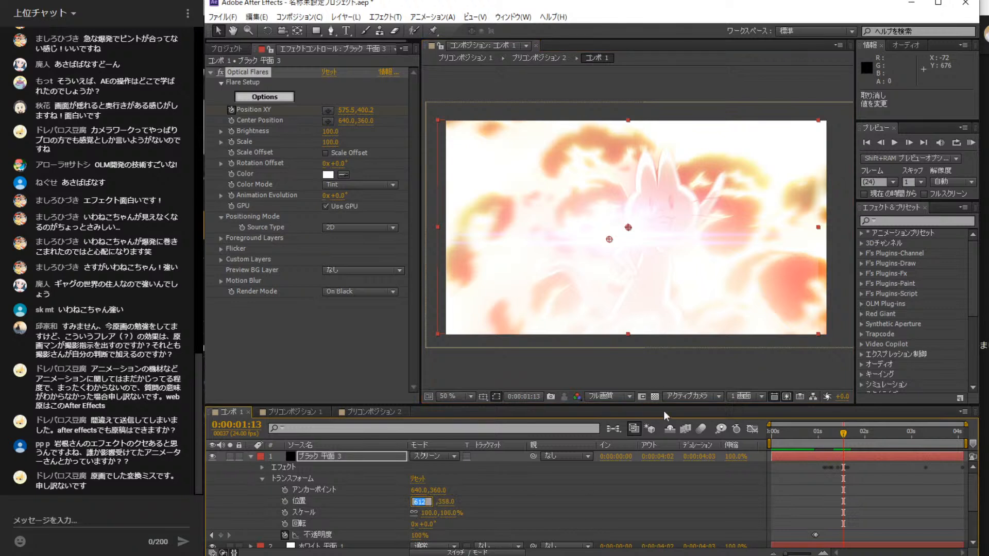
{"action": "type", "text": "640"}
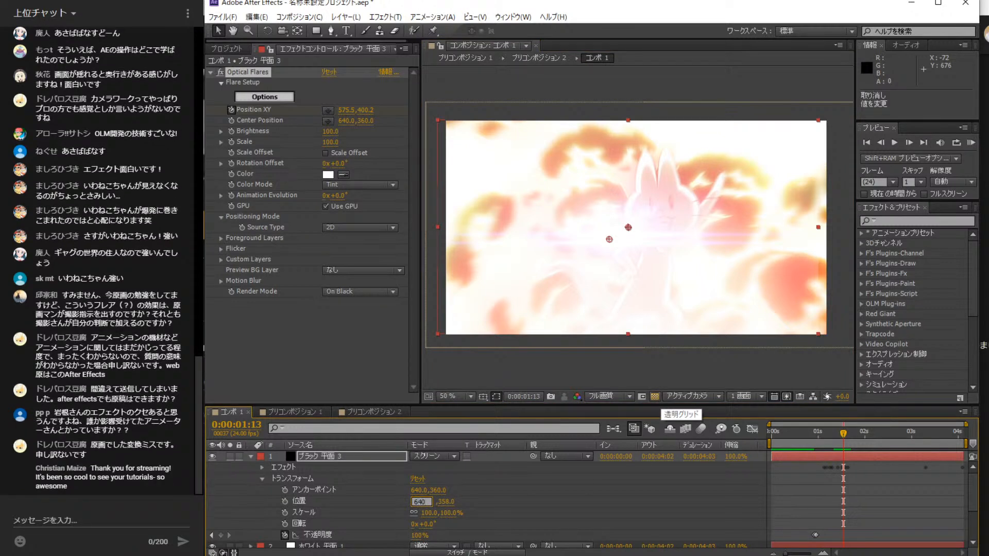
{"action": "left_click", "coordinate": [452, 502]}
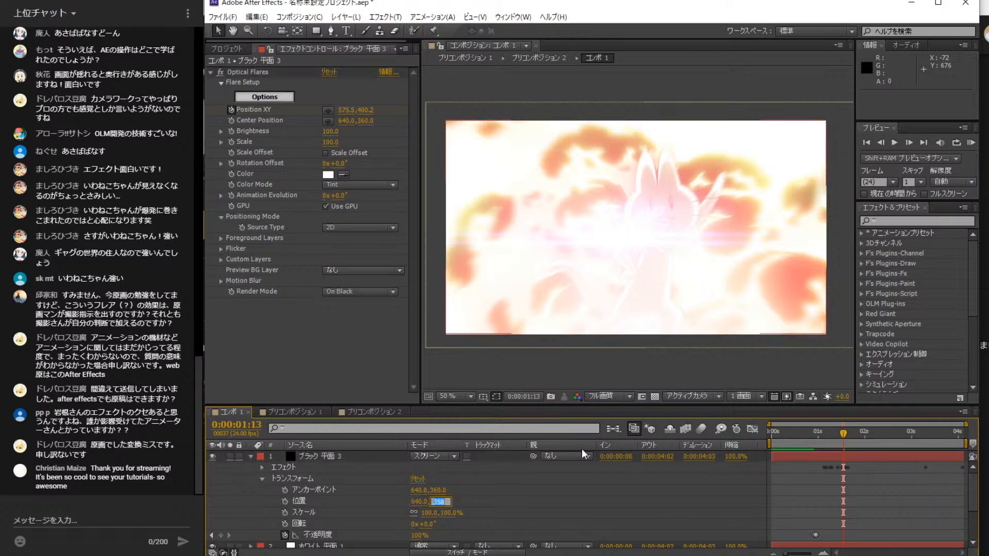
{"action": "type", "text": "360"}
{"action": "key", "text": "Return"}
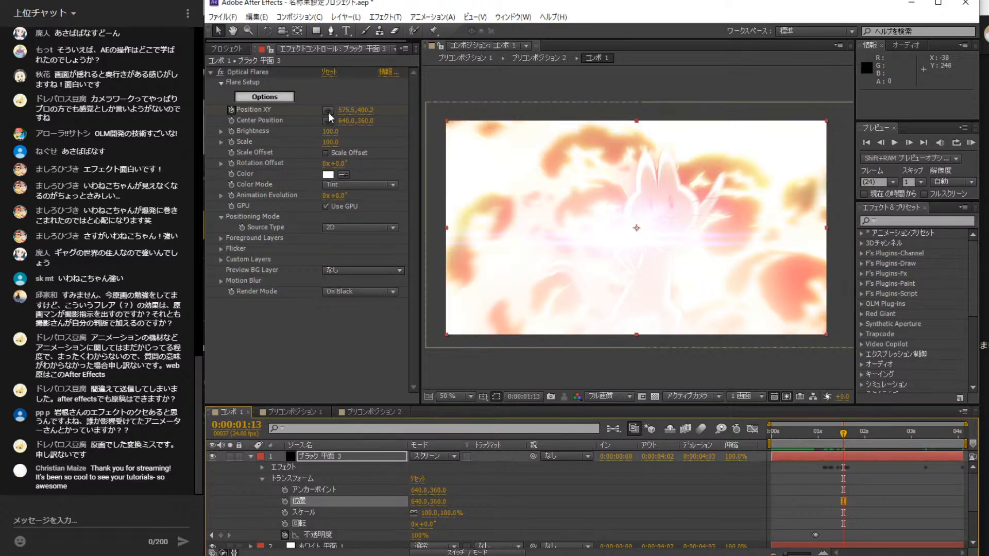
- Place the flare's Position XY at about 654, 388 at 0:00:01:13 and about 646, 414 at 0:00:01:15
{"action": "left_click", "coordinate": [329, 112]}
{"action": "left_click", "coordinate": [640, 235]}
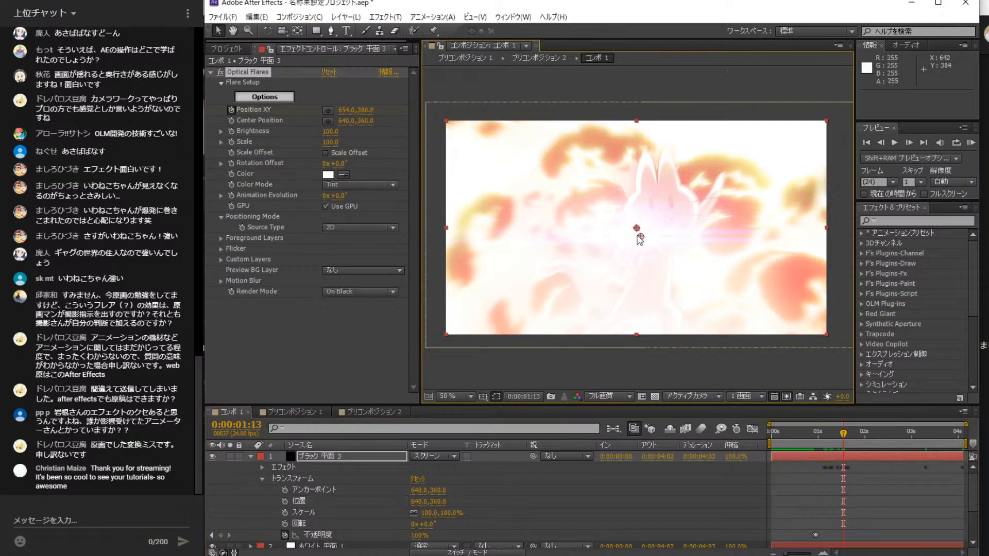
{"action": "left_click", "coordinate": [909, 143]}
{"action": "left_click", "coordinate": [909, 143]}
{"action": "left_click", "coordinate": [910, 143]}
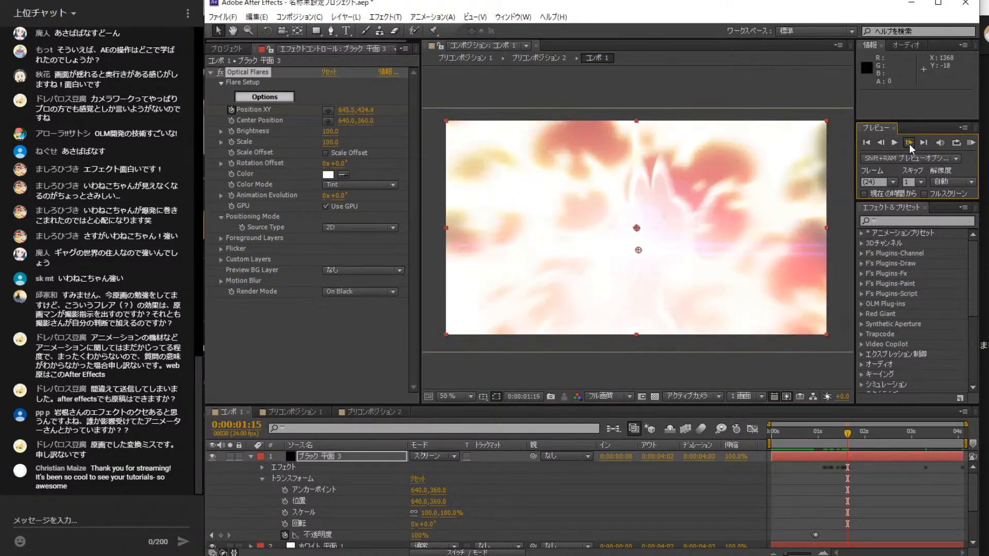
{"action": "left_click", "coordinate": [880, 143]}
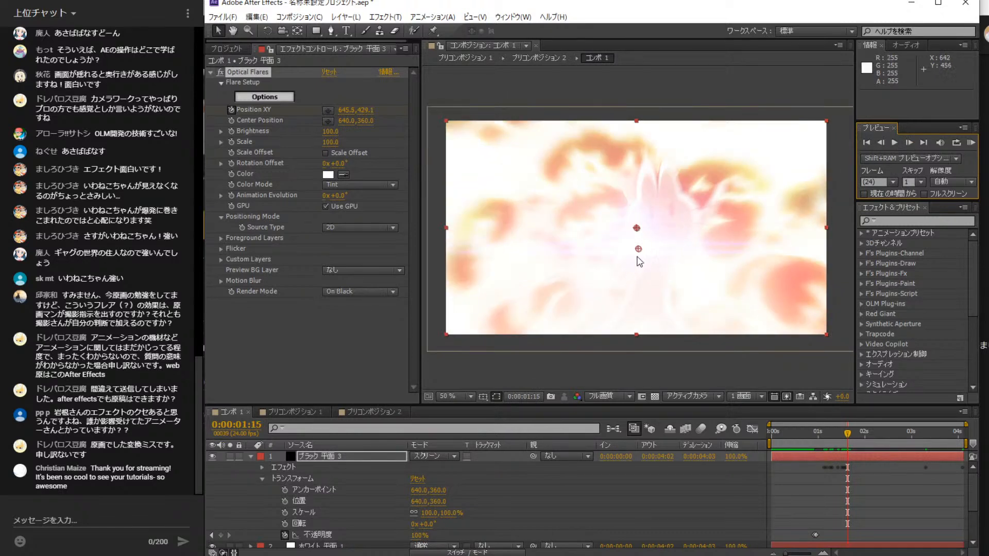
{"action": "left_click", "coordinate": [327, 110]}
{"action": "left_click", "coordinate": [638, 243]}
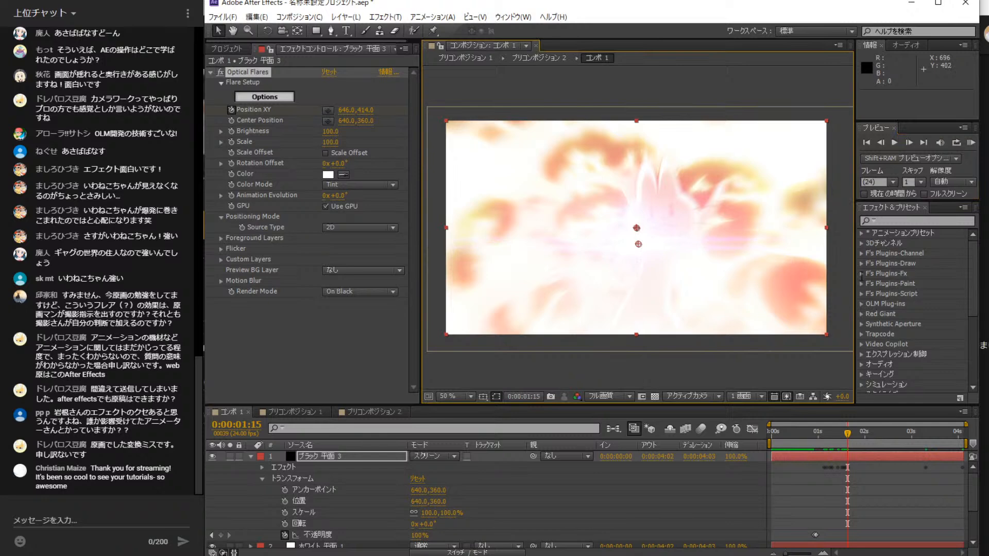
- Move the flare's Position XY to about 582, 386 at 0:00:01:16 and about 630, 386 at 0:00:01:18
{"action": "left_click", "coordinate": [909, 142]}
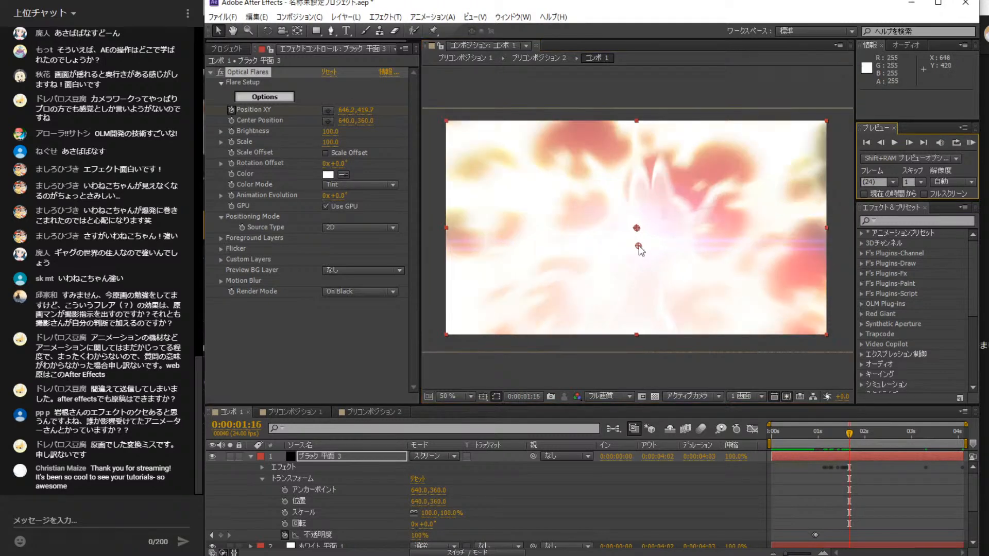
{"action": "left_click_drag", "start_coordinate": [639, 246], "coordinate": [620, 237]}
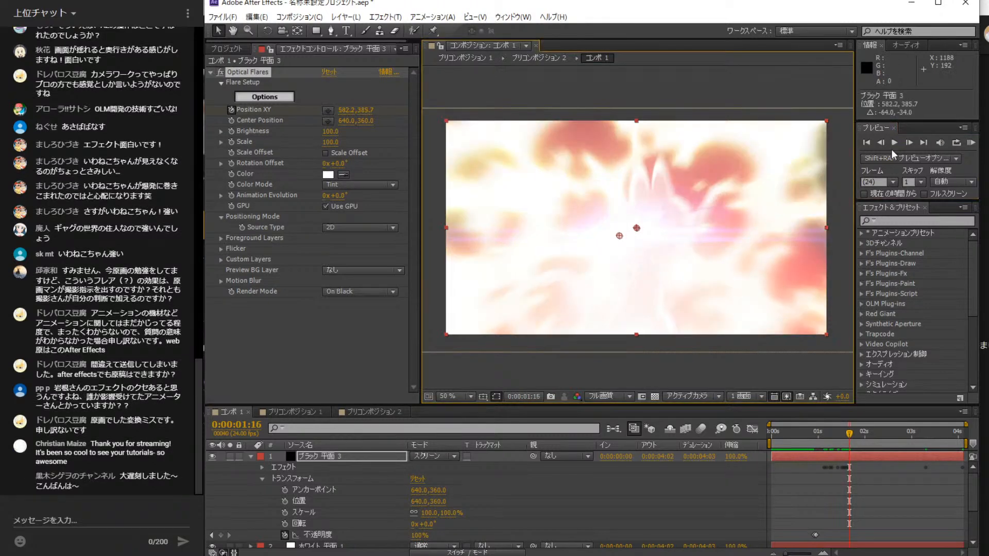
{"action": "left_click", "coordinate": [909, 143]}
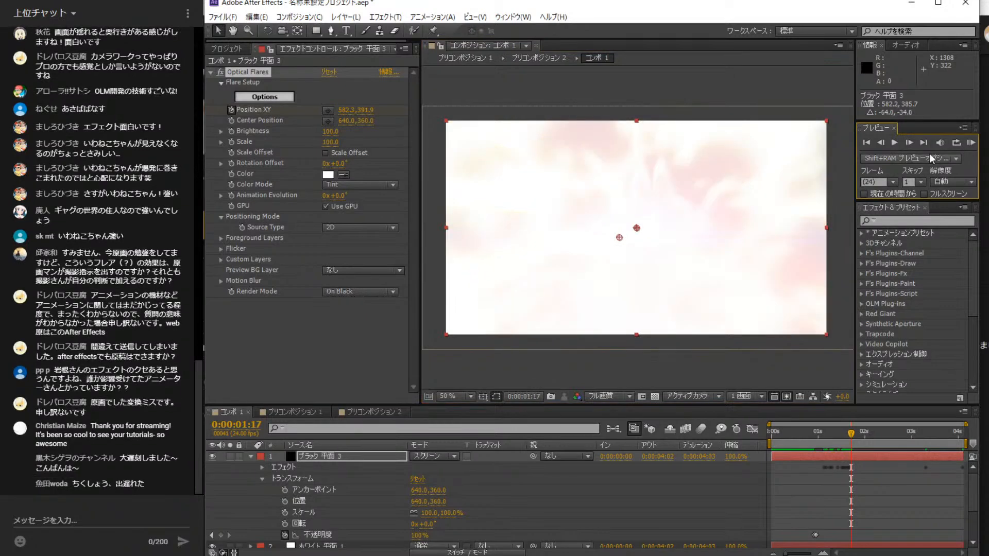
{"action": "key", "text": "Page_Down"}
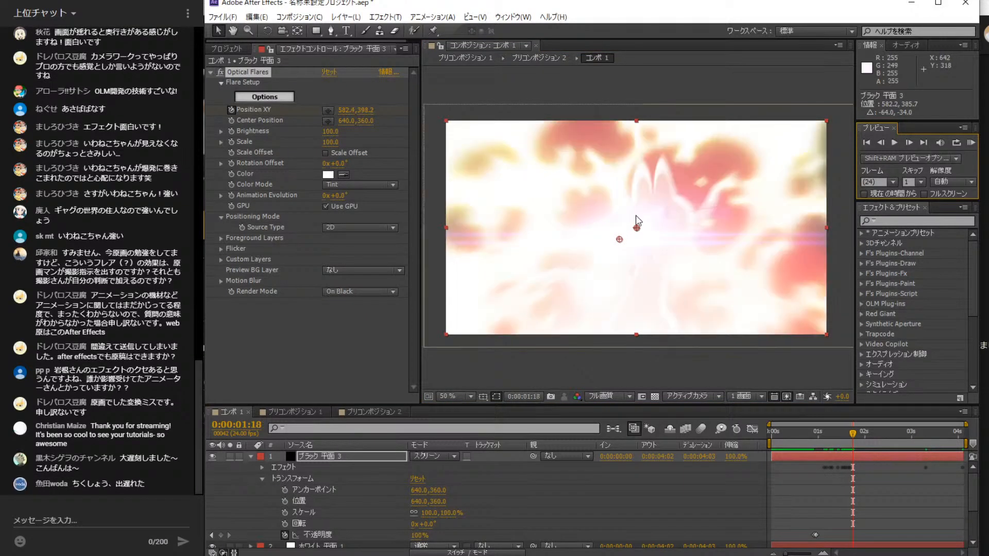
{"action": "left_click_drag", "start_coordinate": [619, 239], "coordinate": [633, 236]}
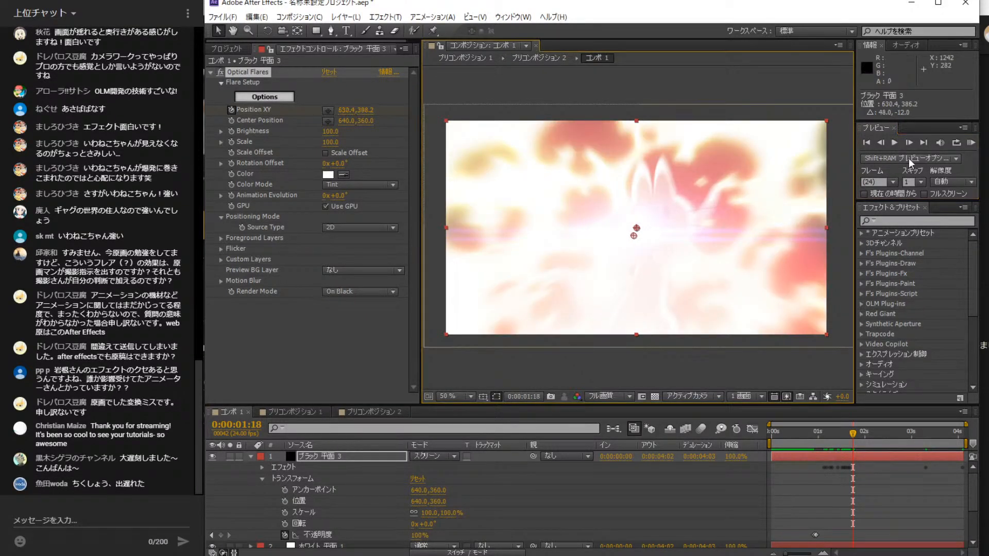
- Jitter the flare's Position XY to about 642, 397 at 0:00:01:20, about 634, 402 at 0:00:01:21 and about 657, 423 at 0:00:01:22
{"action": "left_click", "coordinate": [909, 143]}
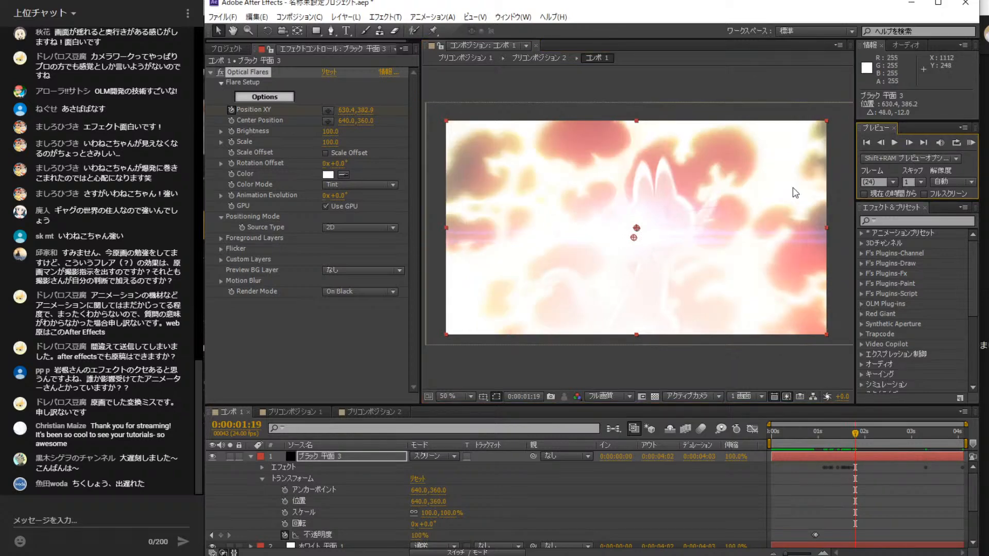
{"action": "key", "text": "Page_Down"}
{"action": "key", "text": "Page_Down"}
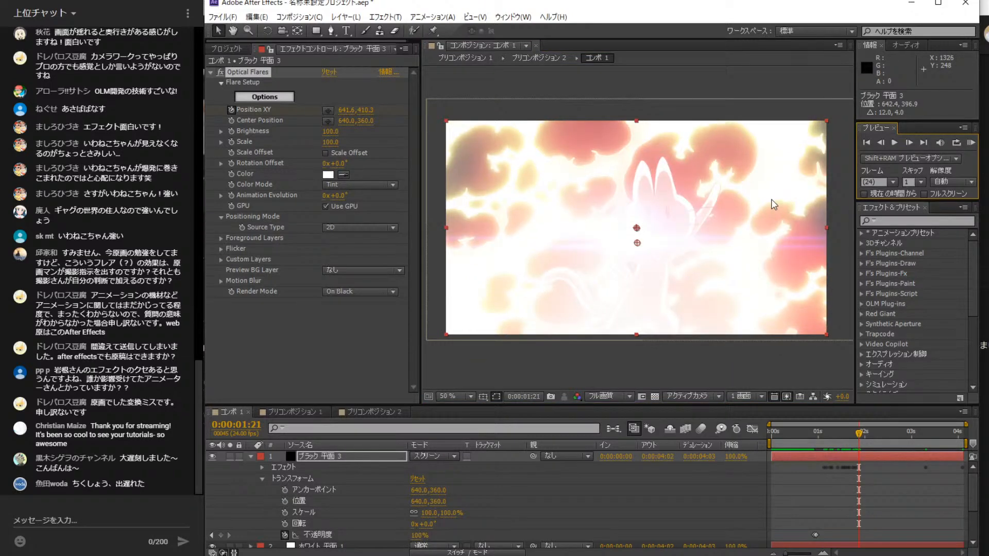
{"action": "left_click_drag", "start_coordinate": [637, 242], "coordinate": [635, 241]}
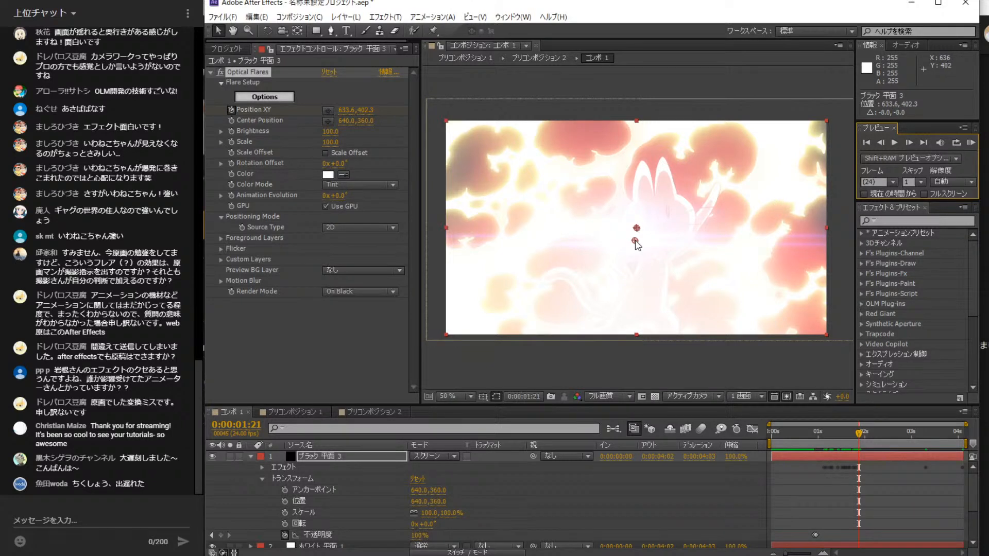
{"action": "key", "text": "Page_Down"}
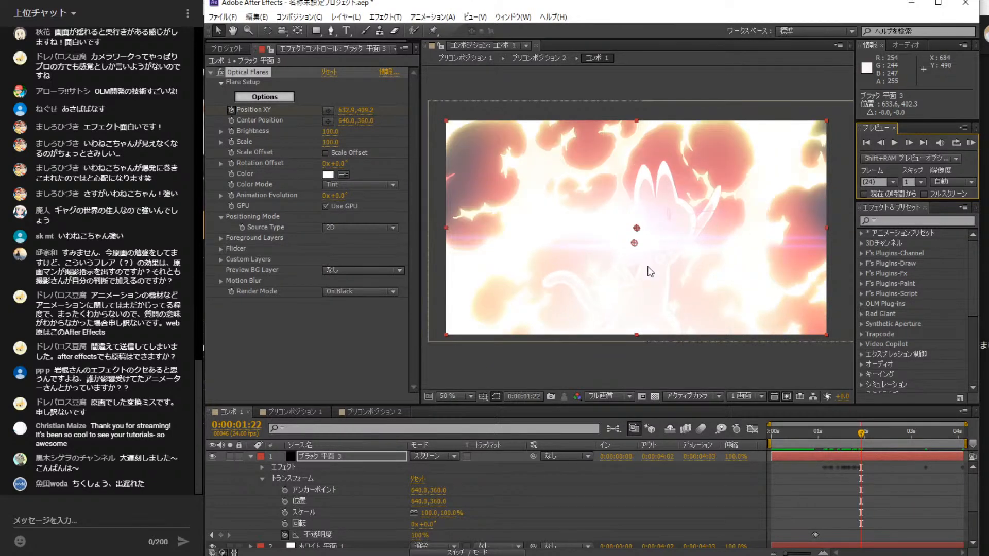
{"action": "left_click_drag", "start_coordinate": [634, 242], "coordinate": [641, 246]}
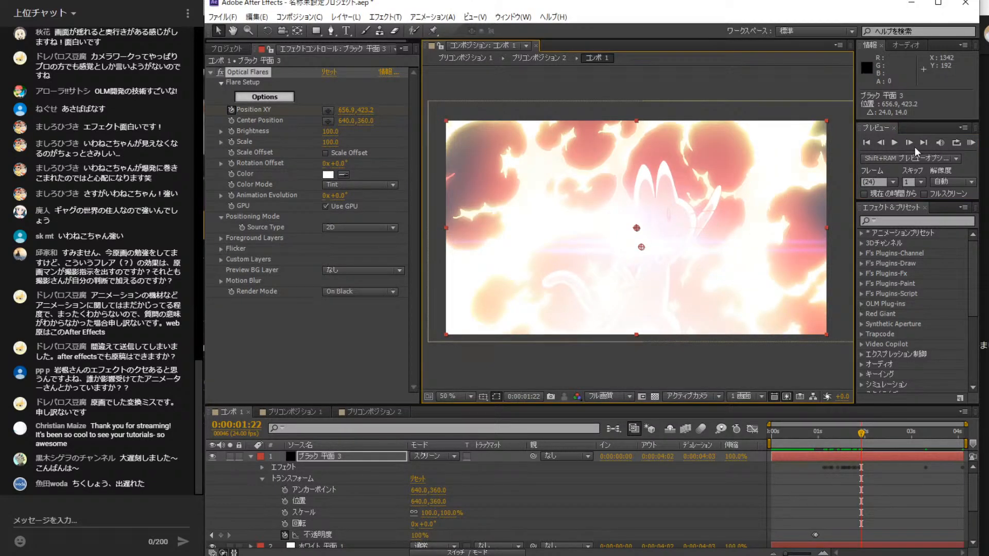
- At 0:00:02:02, place the flare's Position XY at about 578, 476, undoing any accidental shift of the layer itself
{"action": "left_click", "coordinate": [910, 142]}
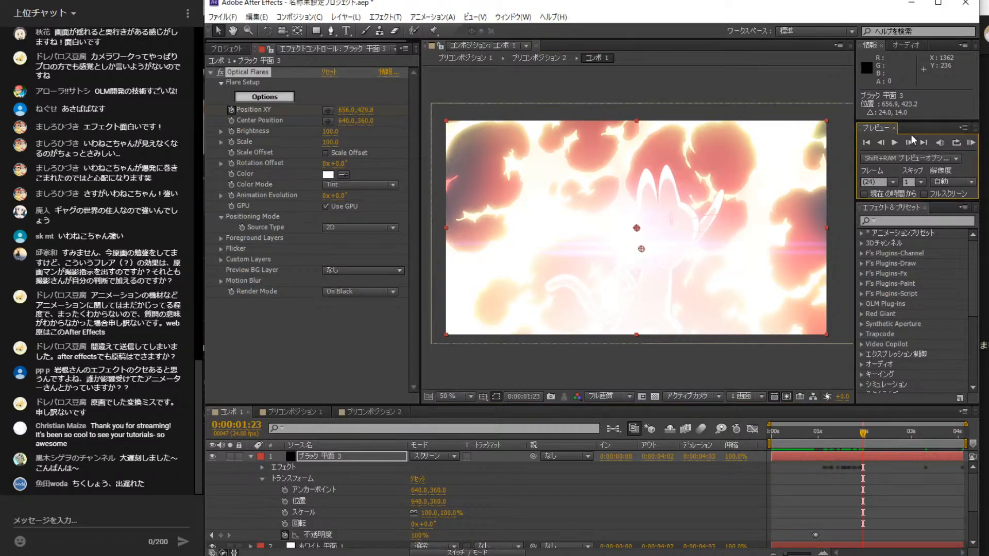
{"action": "left_click", "coordinate": [908, 143]}
{"action": "left_click", "coordinate": [908, 142]}
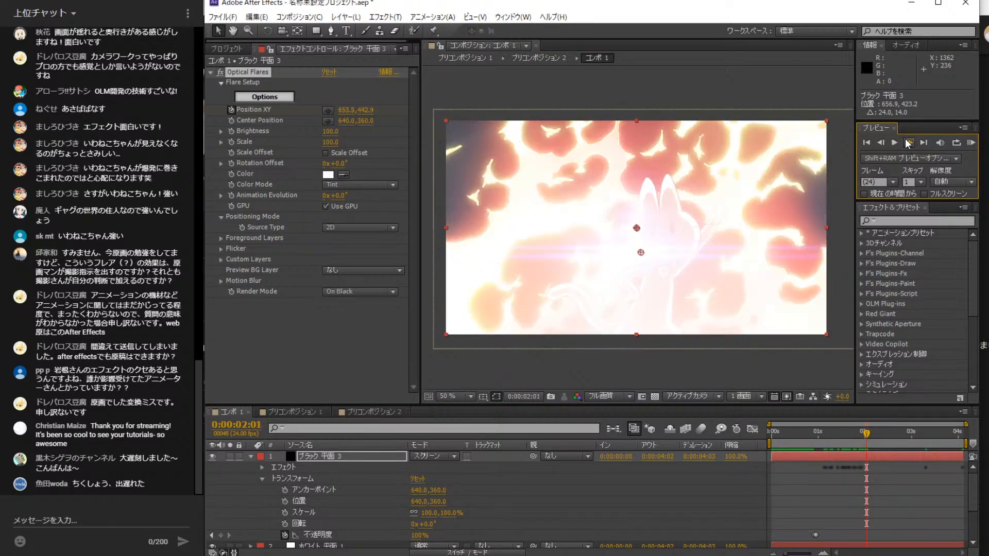
{"action": "left_click", "coordinate": [908, 142]}
{"action": "left_click_drag", "start_coordinate": [641, 255], "coordinate": [616, 264]}
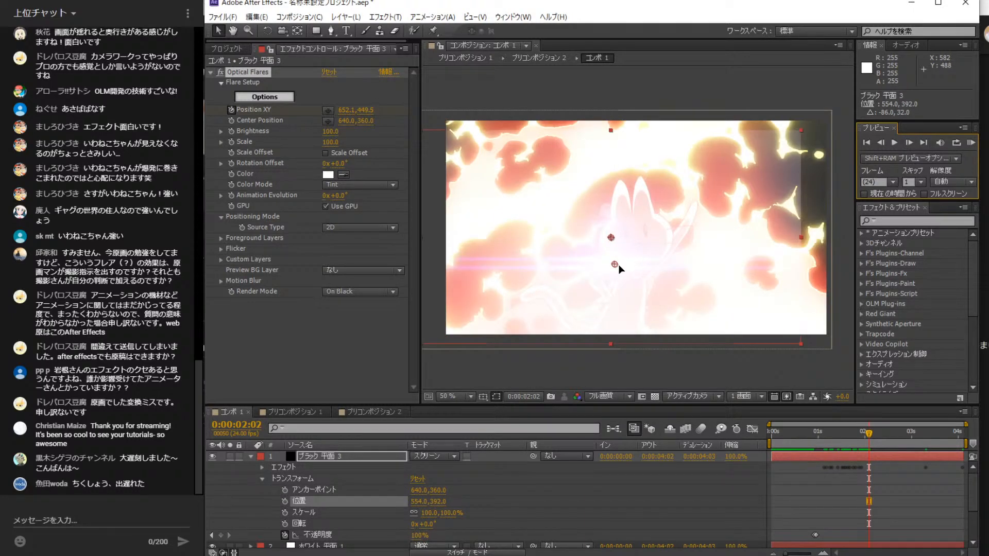
{"action": "key", "text": "ctrl+z"}
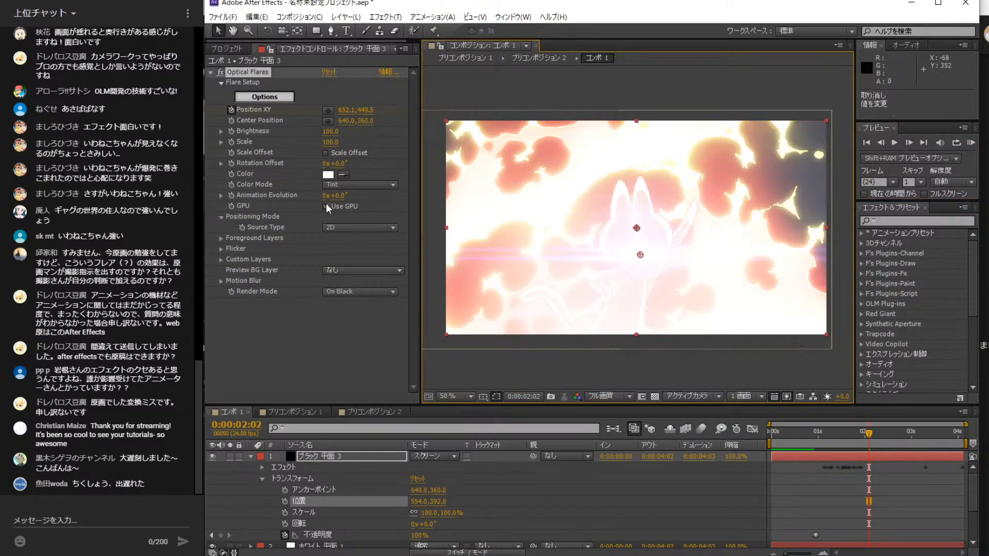
{"action": "left_click", "coordinate": [326, 206]}
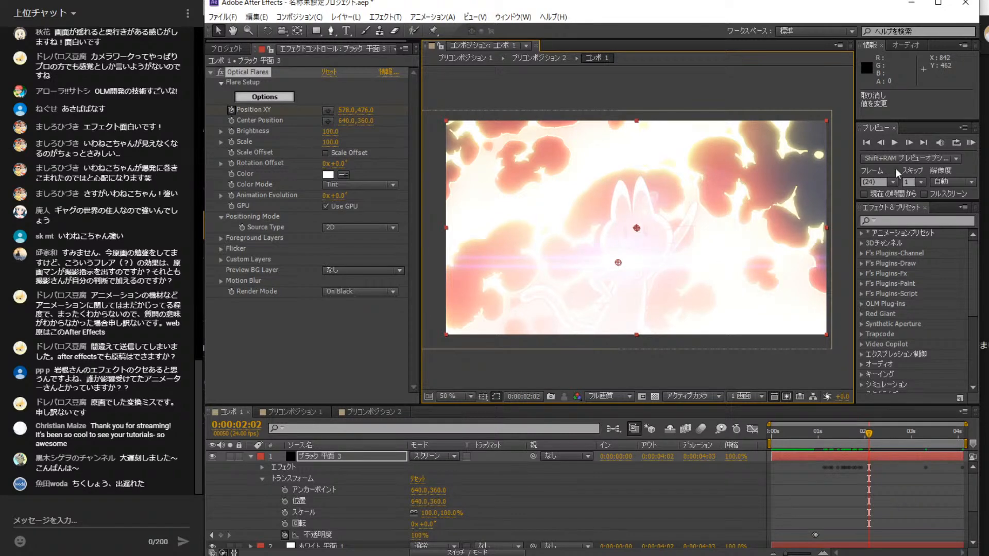
- At 0:00:02:10, move the flare's Position XY to about 587, 534
{"action": "left_click", "coordinate": [909, 142]}
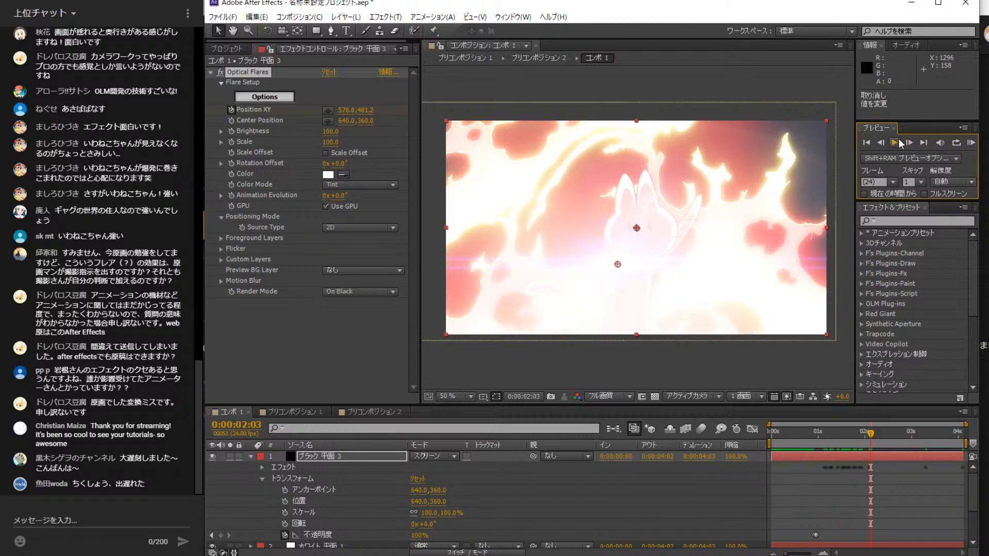
{"action": "left_click", "coordinate": [898, 140]}
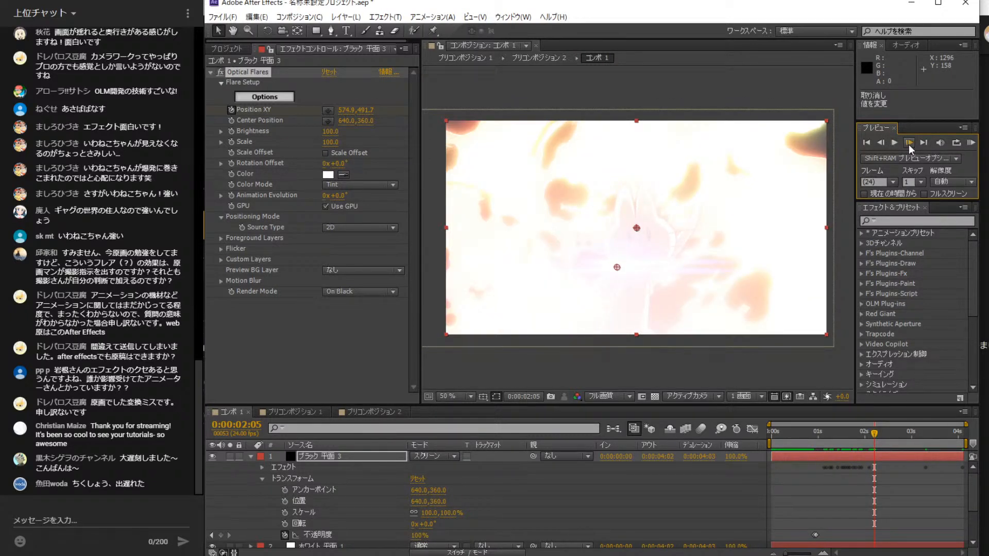
{"action": "left_click", "coordinate": [908, 144]}
{"action": "left_click", "coordinate": [908, 144]}
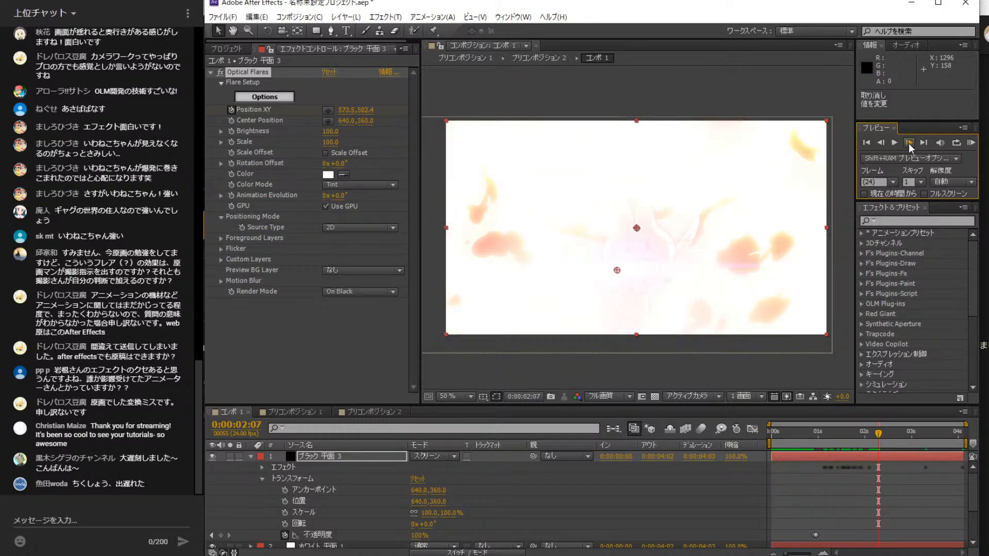
{"action": "left_click", "coordinate": [908, 144]}
{"action": "left_click", "coordinate": [909, 143]}
{"action": "left_click", "coordinate": [909, 143]}
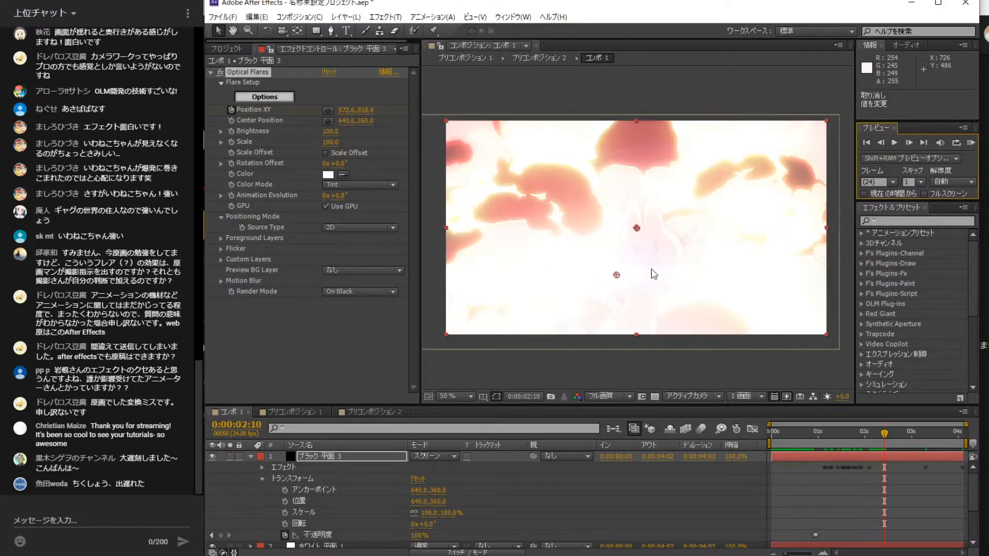
{"action": "left_click_drag", "start_coordinate": [618, 279], "coordinate": [622, 283]}
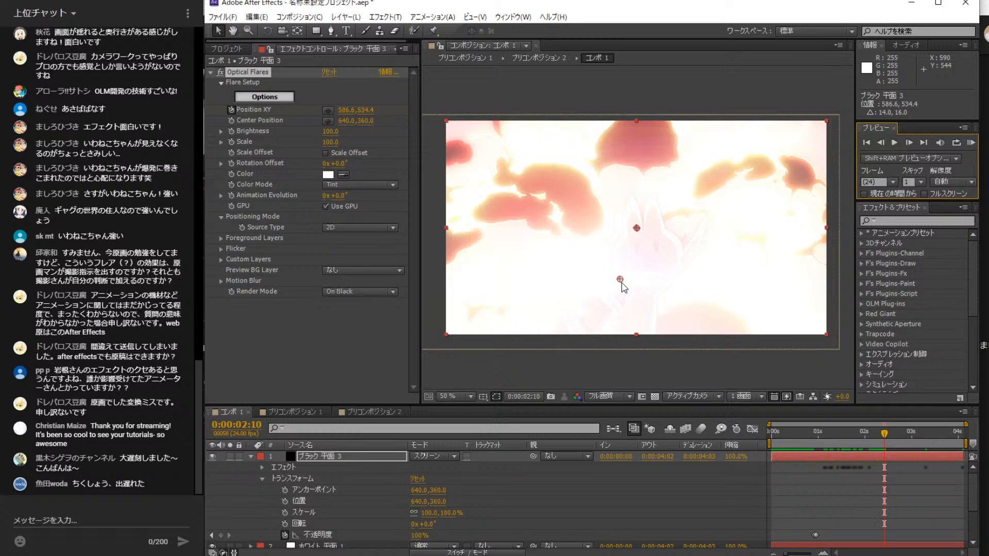
- Shift the flare's Position XY to about 590, 534 just past 0:00:02:11
{"action": "left_click", "coordinate": [909, 143]}
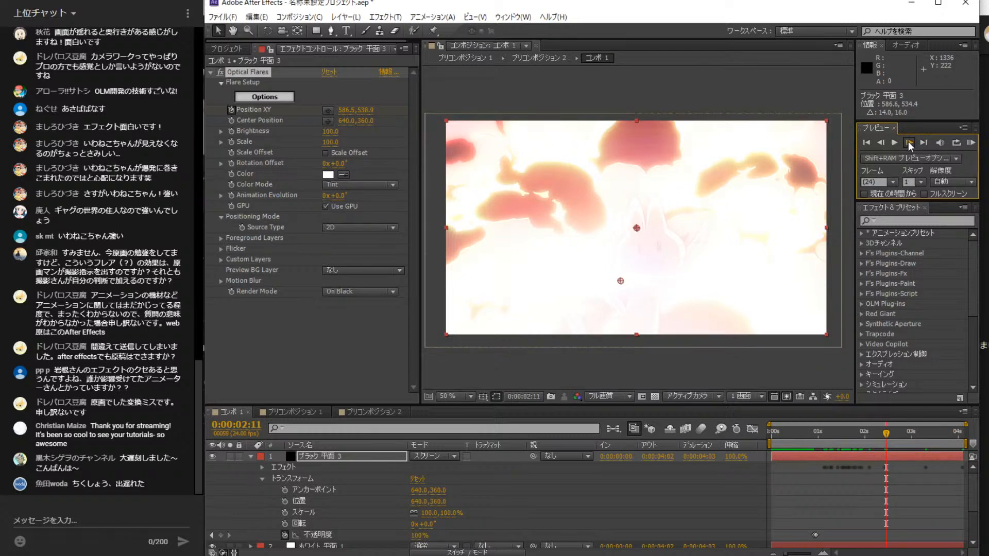
{"action": "left_click", "coordinate": [907, 141]}
{"action": "left_click_drag", "start_coordinate": [620, 283], "coordinate": [622, 282]}
- At 0:00:02:21, move the flare's Position XY to about 612, 581
{"action": "left_click", "coordinate": [909, 143]}
{"action": "left_click", "coordinate": [909, 143]}
{"action": "left_click", "coordinate": [909, 143]}
{"action": "left_click", "coordinate": [909, 143]}
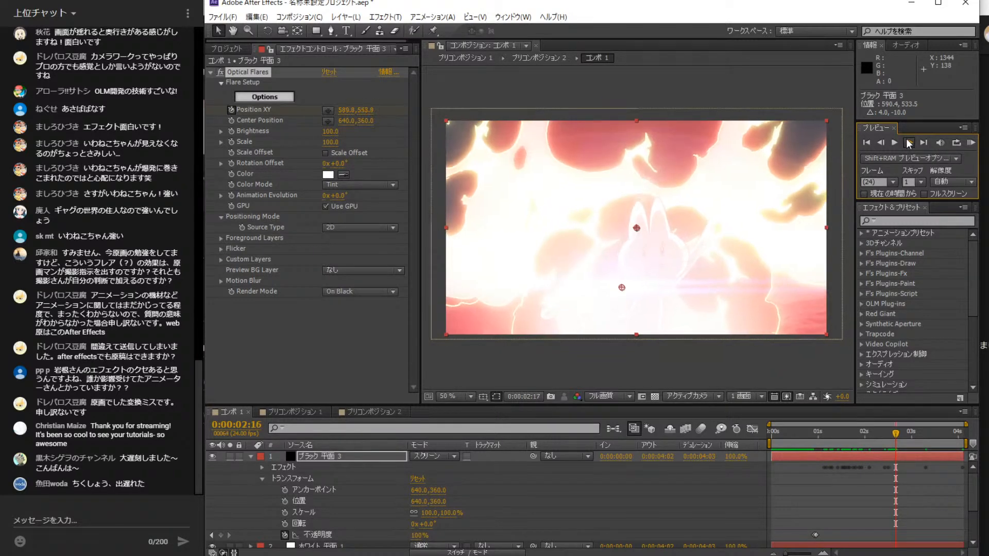
{"action": "left_click", "coordinate": [909, 143]}
{"action": "left_click", "coordinate": [909, 143]}
{"action": "left_click", "coordinate": [909, 143]}
{"action": "left_click", "coordinate": [909, 143]}
{"action": "left_click", "coordinate": [909, 143]}
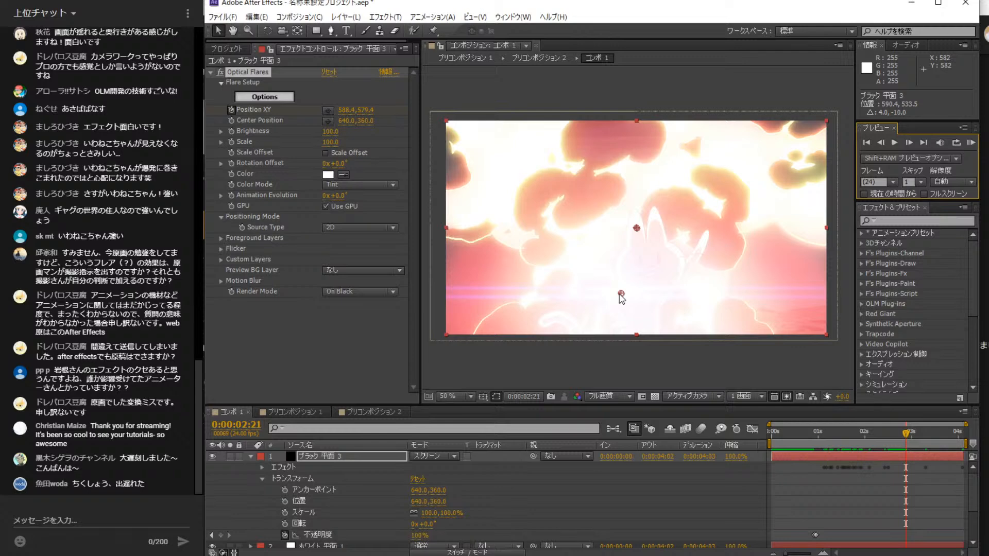
{"action": "left_click_drag", "start_coordinate": [621, 297], "coordinate": [628, 298]}
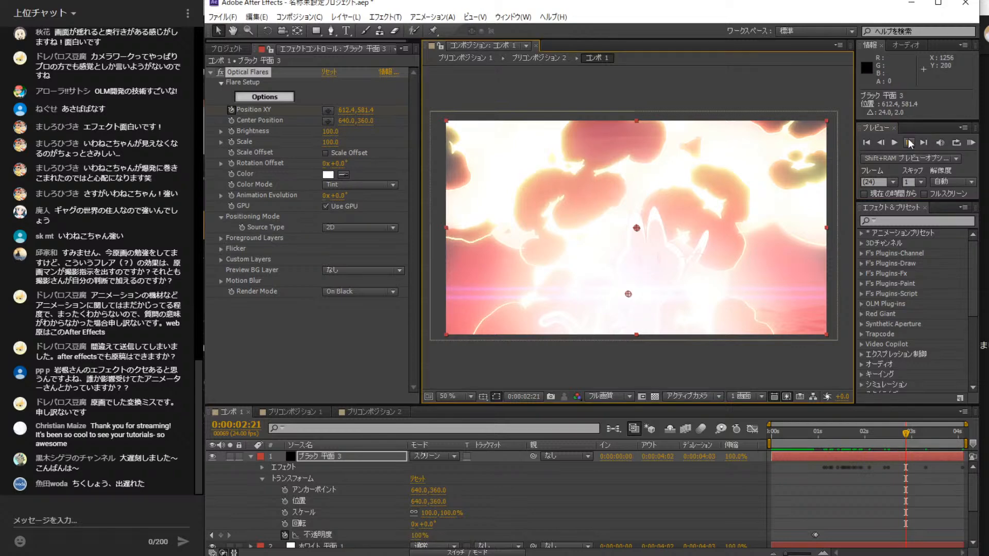
- Step through the remaining frames, then play the composition from the start to check the jittering flare
{"action": "left_click", "coordinate": [909, 143]}
{"action": "left_click", "coordinate": [909, 144]}
{"action": "left_click", "coordinate": [909, 143]}
{"action": "left_click", "coordinate": [908, 143]}
{"action": "left_click", "coordinate": [909, 143]}
{"action": "left_click", "coordinate": [909, 143]}
{"action": "left_click", "coordinate": [909, 143]}
{"action": "left_click", "coordinate": [909, 143]}
{"action": "left_click", "coordinate": [866, 143]}
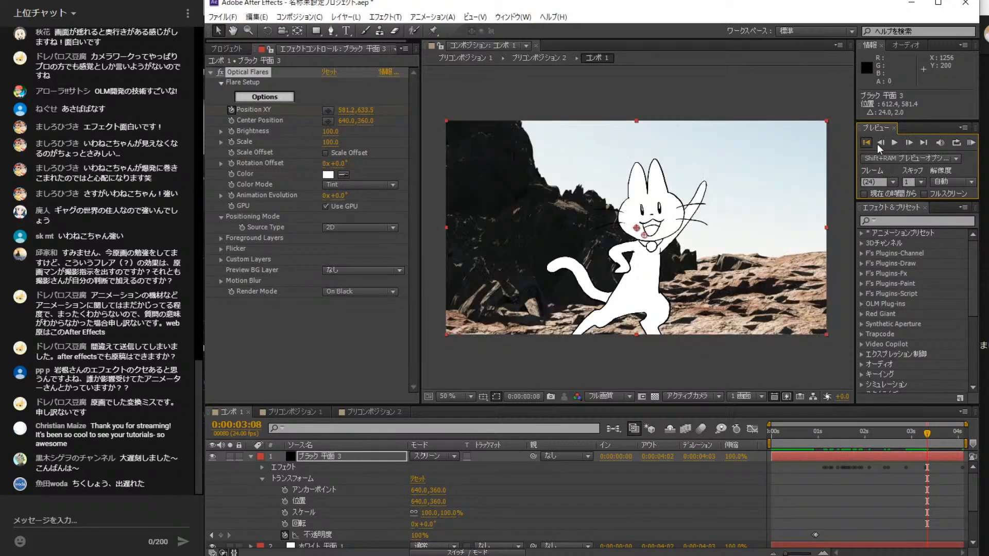
{"action": "left_click", "coordinate": [894, 142]}
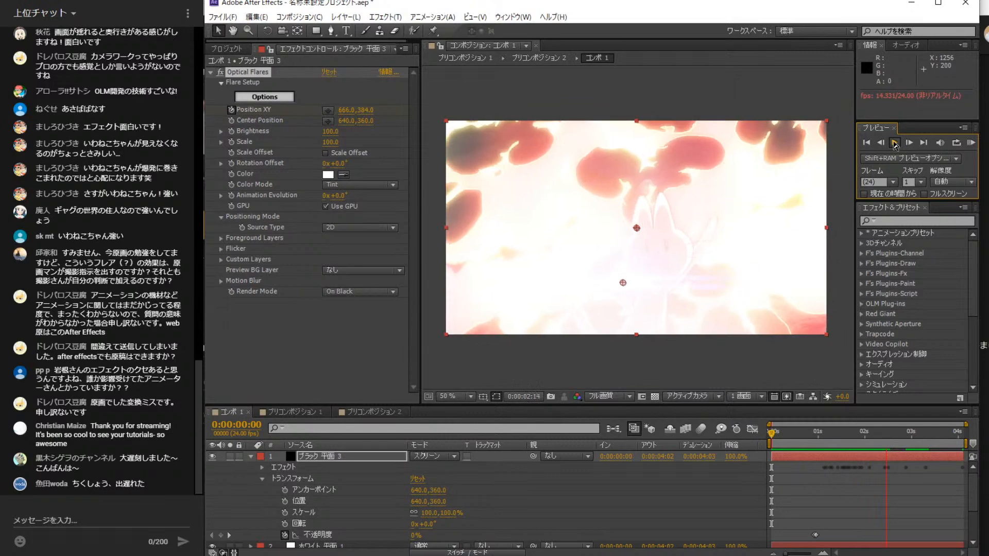
{"action": "left_click", "coordinate": [895, 143]}
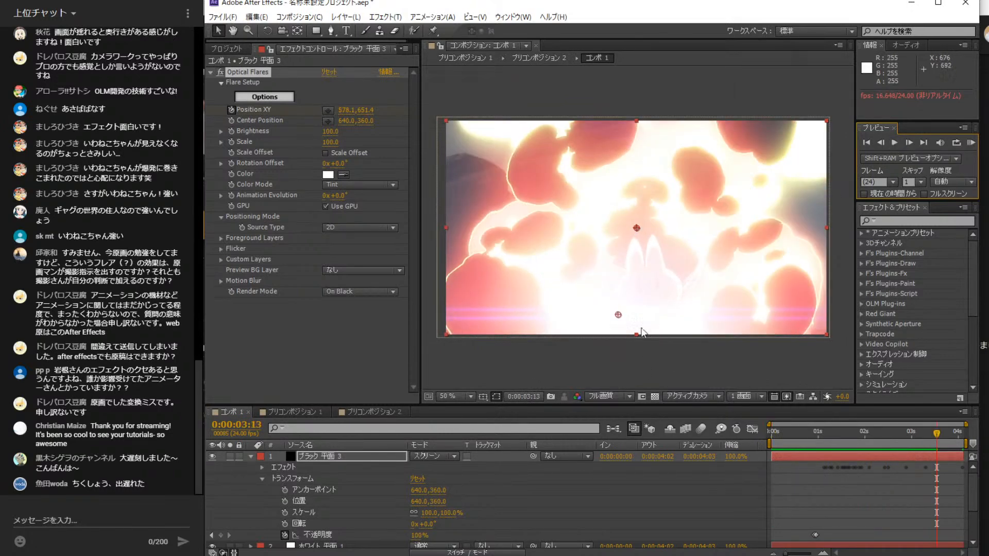
- Remove all Position XY keyframes from the Optical Flares effect on layer ブラック 平面 3
{"action": "left_click", "coordinate": [250, 456]}
{"action": "left_click", "coordinate": [332, 456]}
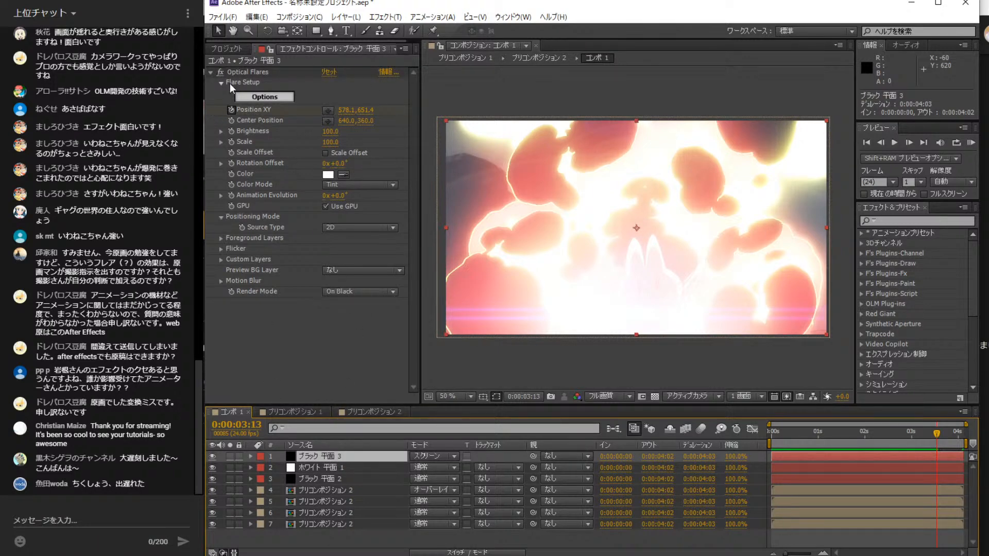
{"action": "left_click", "coordinate": [229, 113]}
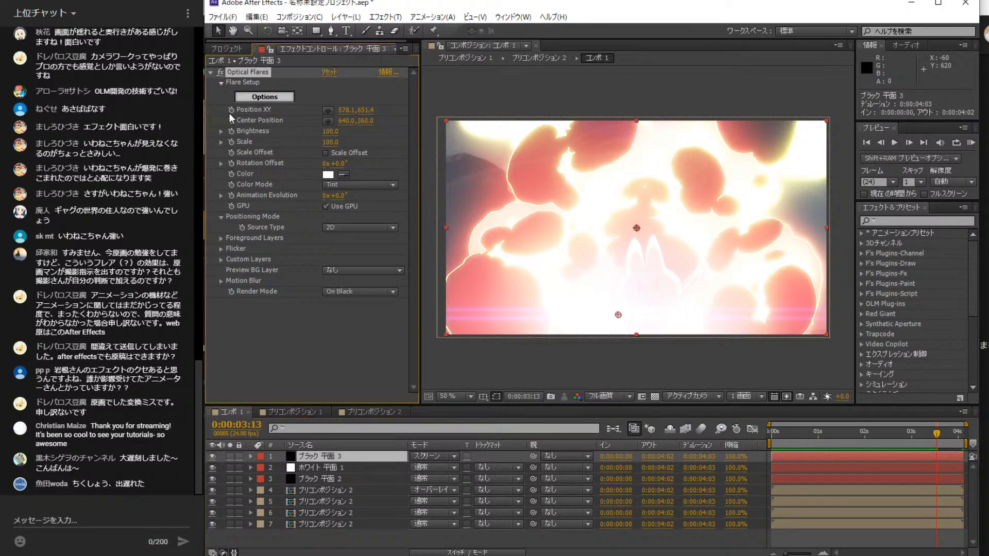
- Inspect the transform properties of ブラック 平面 3 and play the composition from the start with the static flare
{"action": "left_click", "coordinate": [867, 144]}
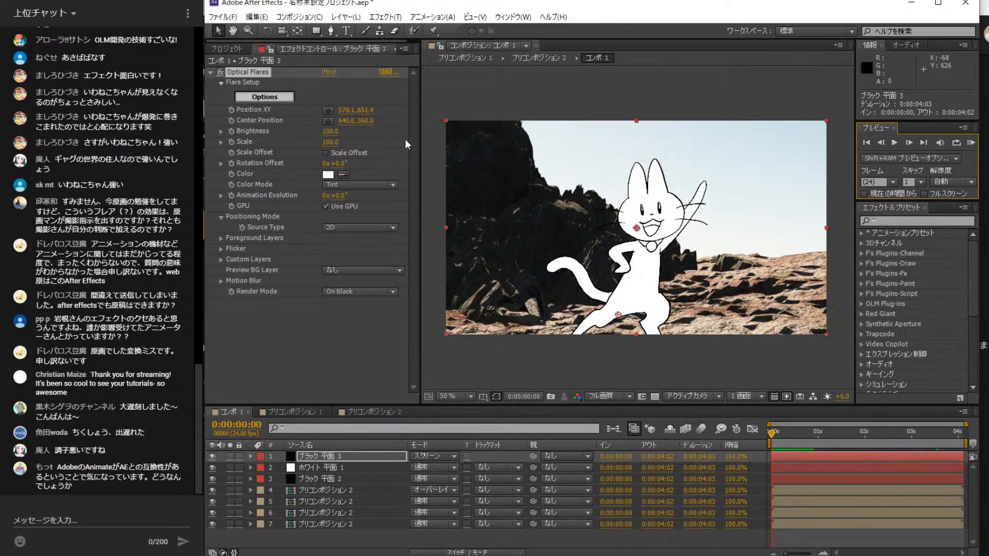
{"action": "left_click", "coordinate": [244, 458]}
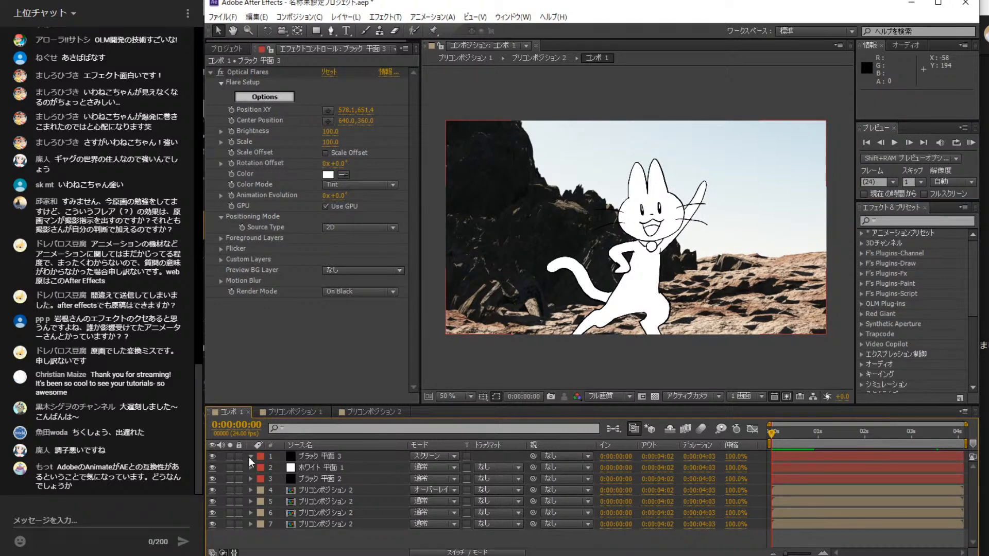
{"action": "left_click", "coordinate": [250, 457]}
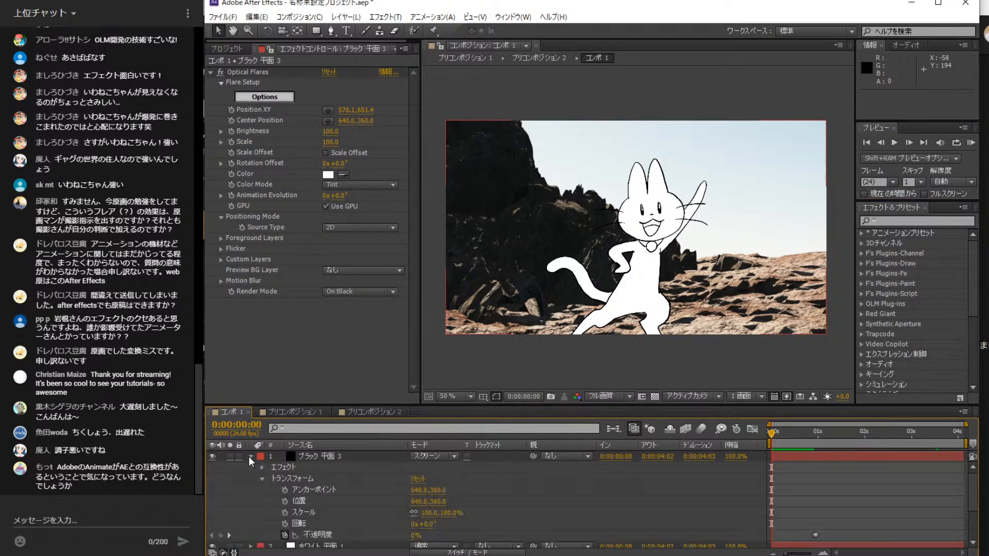
{"action": "left_click", "coordinate": [338, 455]}
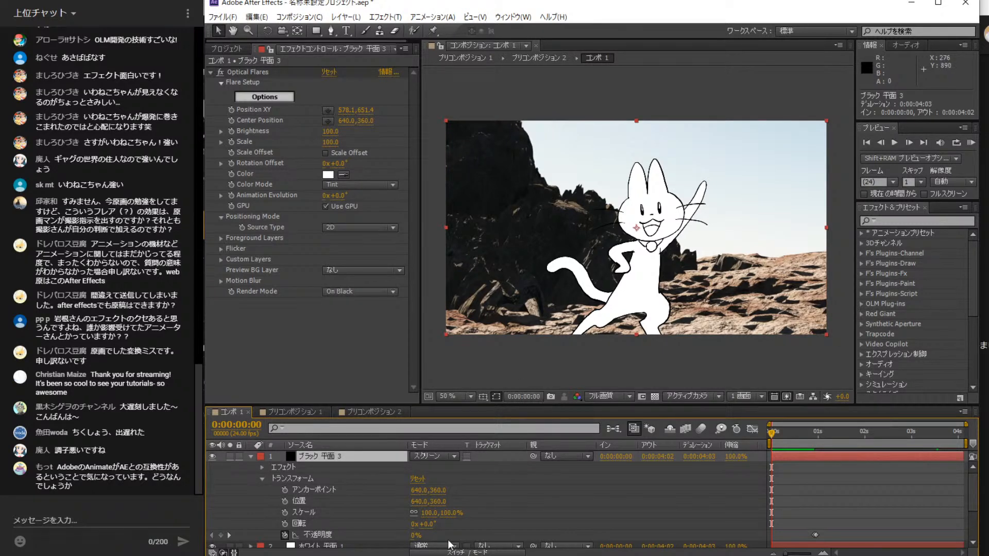
{"action": "left_click", "coordinate": [250, 456]}
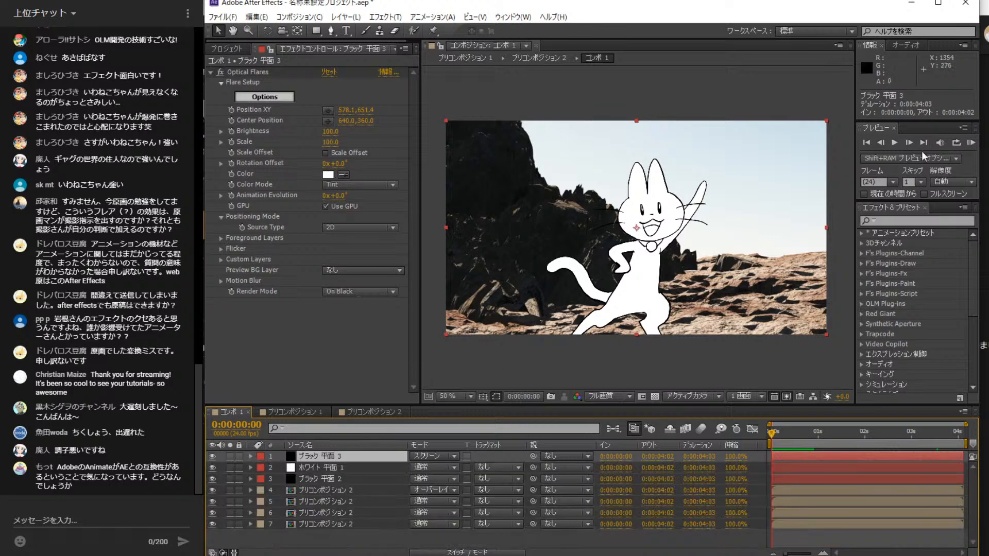
{"action": "left_click", "coordinate": [896, 143]}
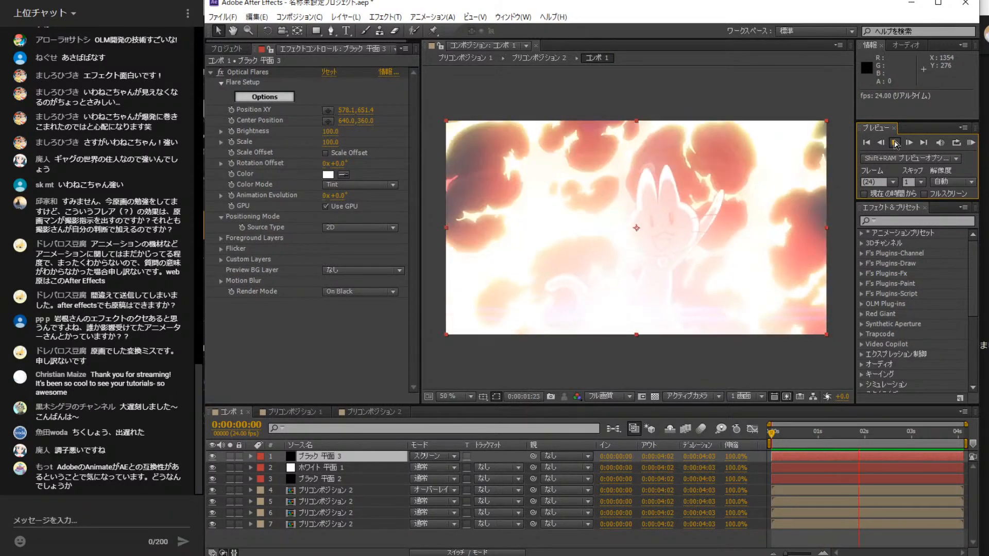
{"action": "left_click", "coordinate": [895, 143]}
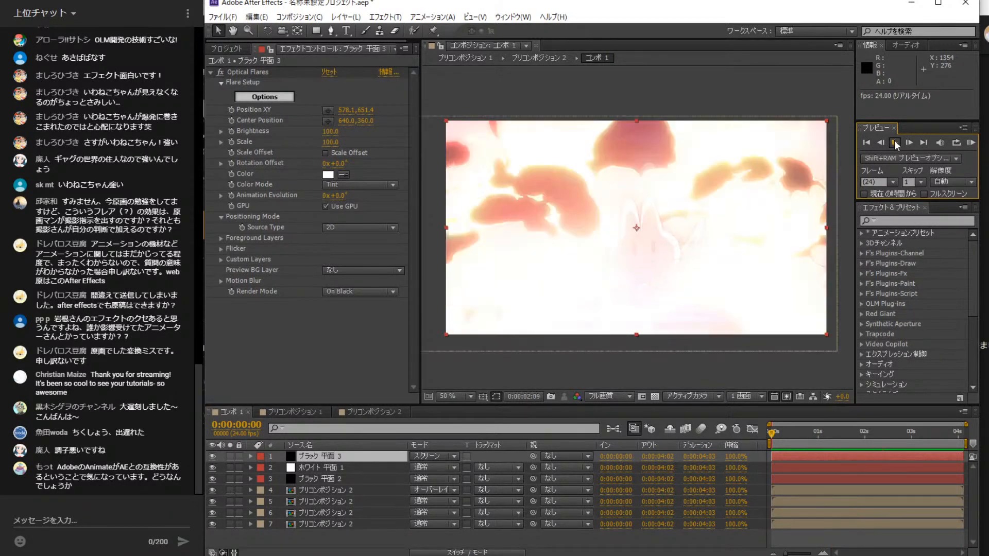
- Delete the flare layer ブラック 平面 3 and create a new black 1280 × 720 px solid above ホワイト 平面 1
{"action": "left_click", "coordinate": [347, 456]}
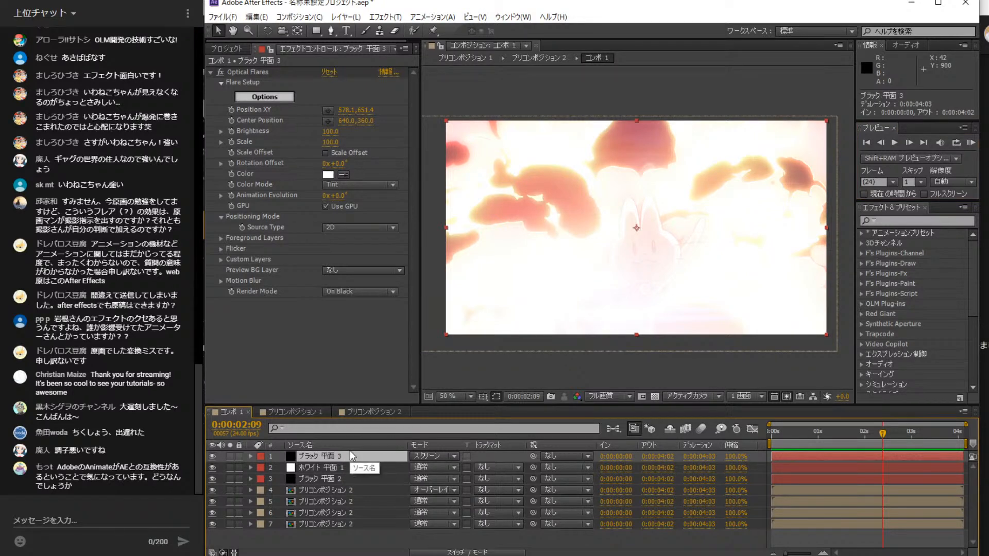
{"action": "key", "text": "Delete"}
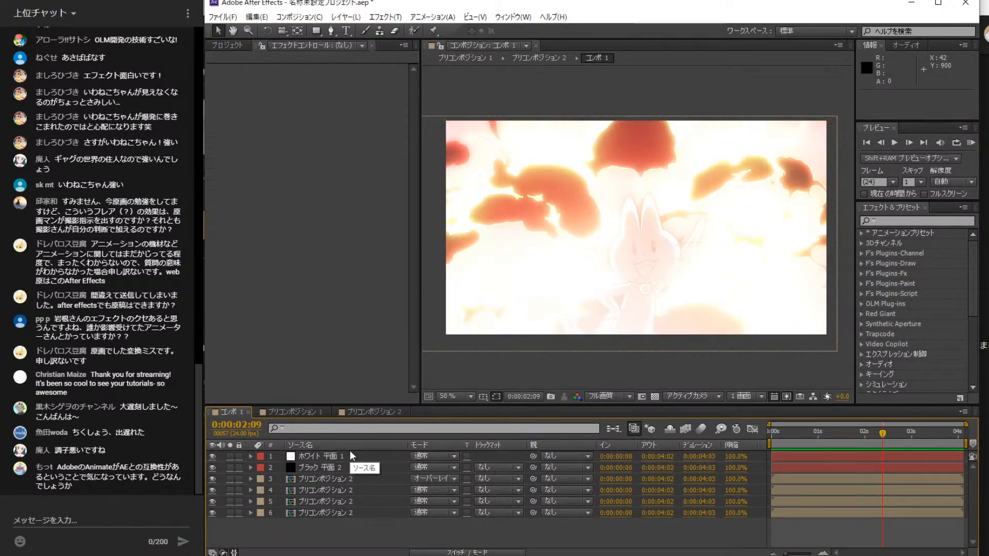
{"action": "left_click", "coordinate": [330, 455]}
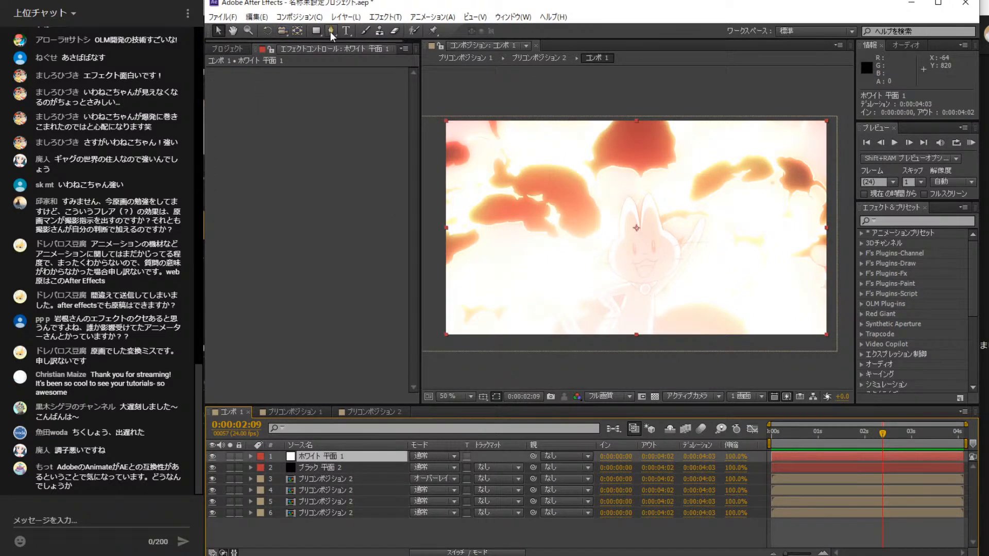
{"action": "left_click", "coordinate": [345, 23]}
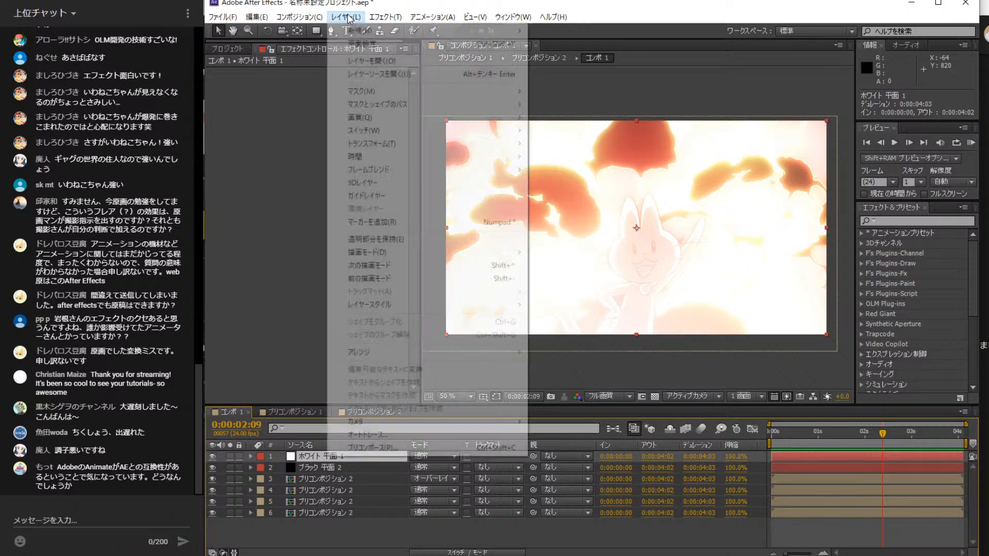
{"action": "mouse_move", "coordinate": [358, 32]}
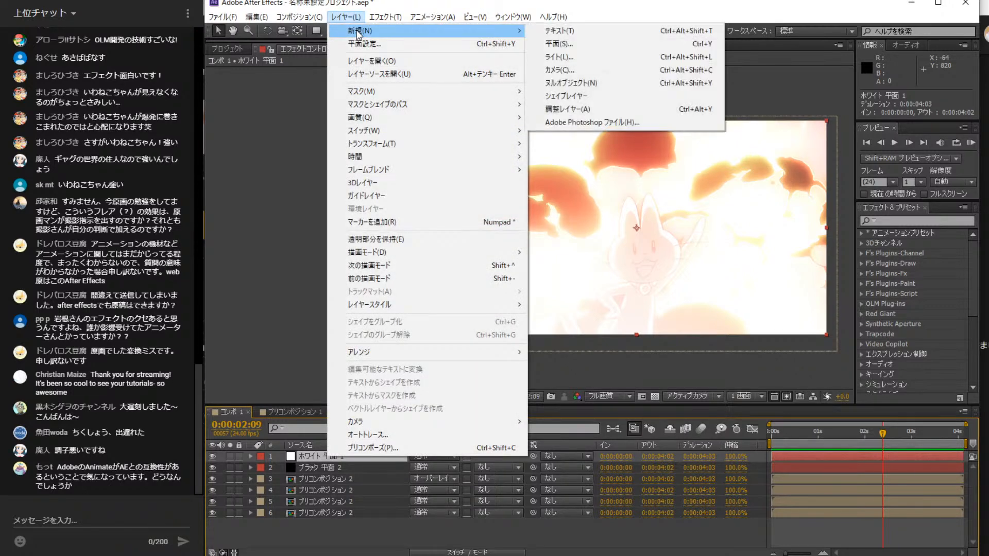
{"action": "left_click", "coordinate": [559, 43]}
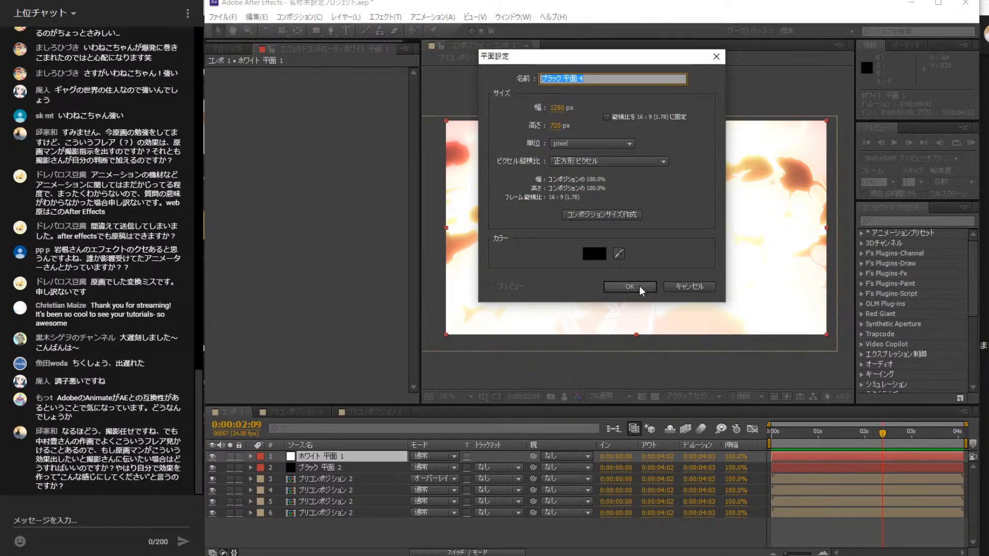
{"action": "left_click", "coordinate": [638, 286]}
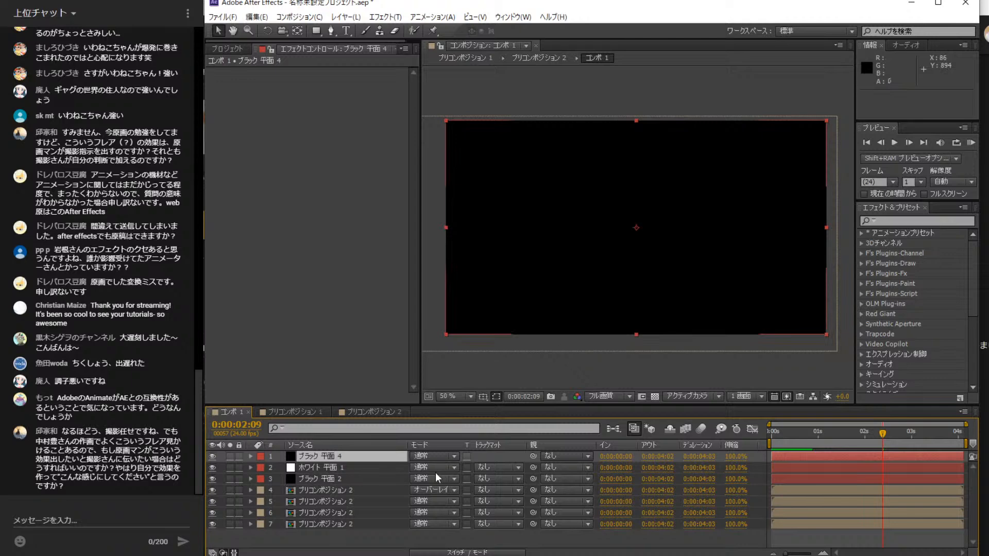
- Set the new black solid's blending mode to 加算 (Add) and apply the Optical Flares effect to it
{"action": "left_click", "coordinate": [422, 457]}
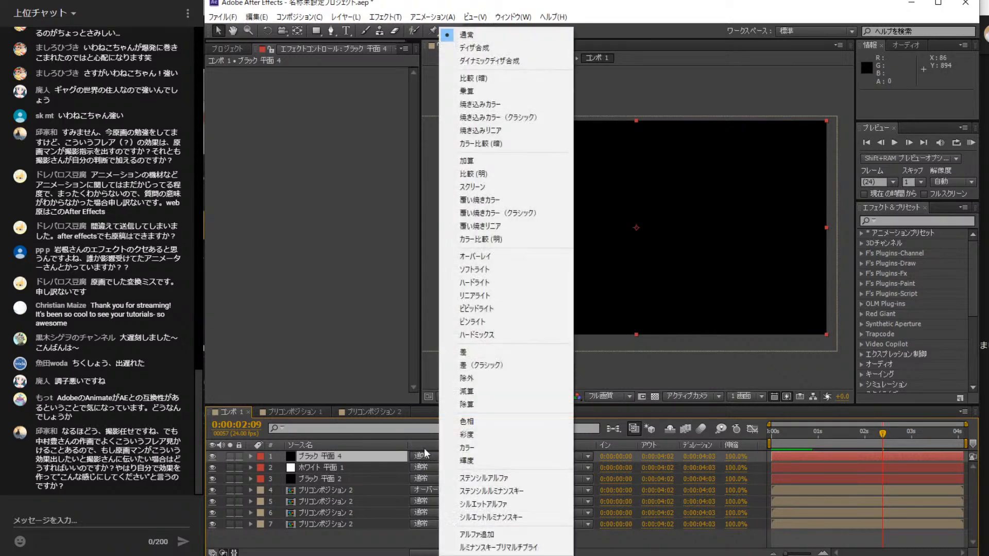
{"action": "left_click", "coordinate": [497, 161]}
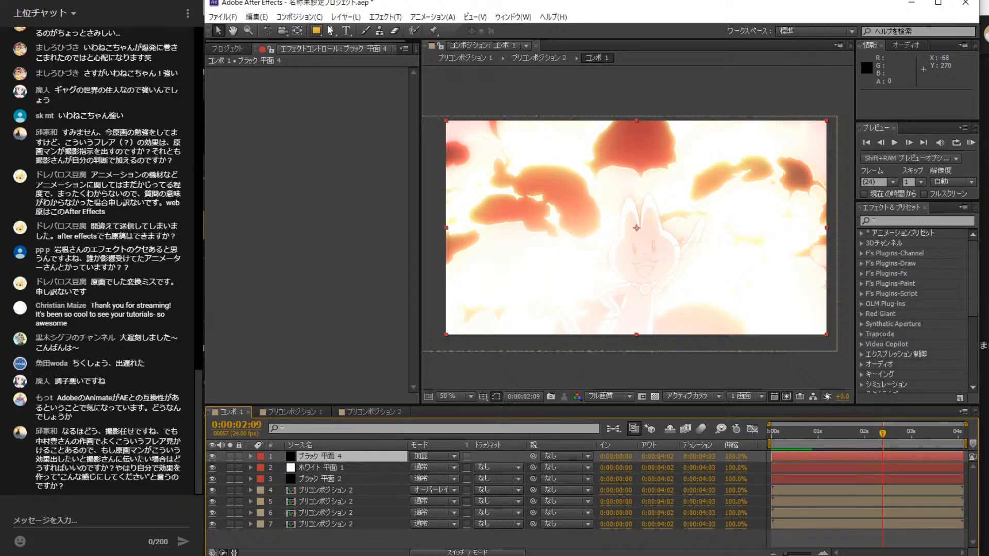
{"action": "left_click", "coordinate": [383, 17]}
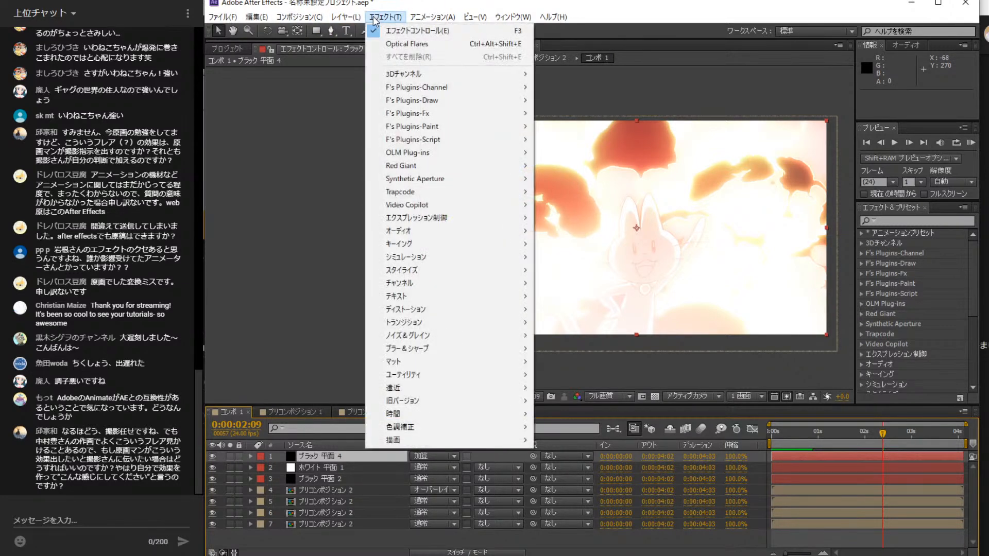
{"action": "left_click", "coordinate": [425, 46]}
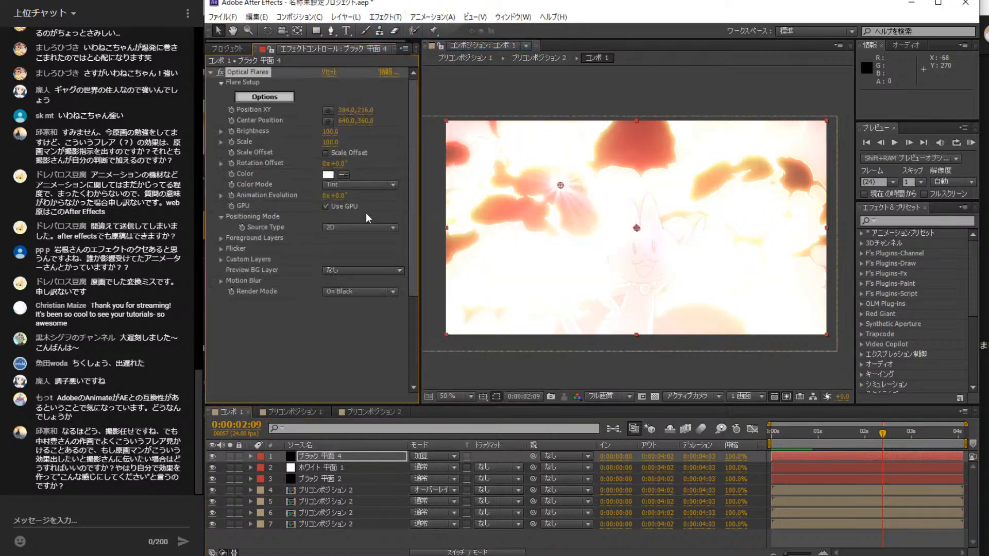
- Load the bright warm preset directly below Subtle Cool in the Light preset folder into the Optical Flares effect on ブラック 平面 4
{"action": "left_click", "coordinate": [264, 97]}
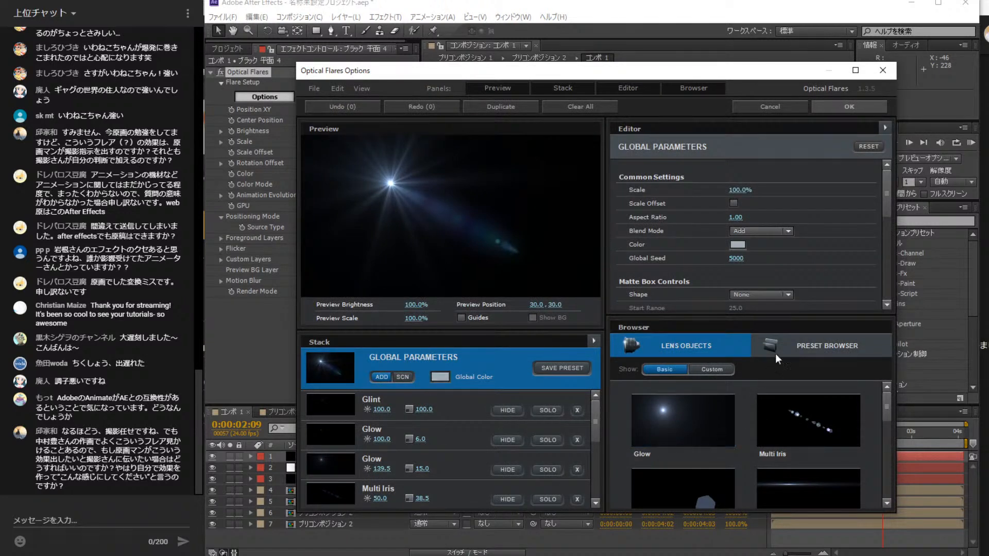
{"action": "left_click", "coordinate": [820, 351]}
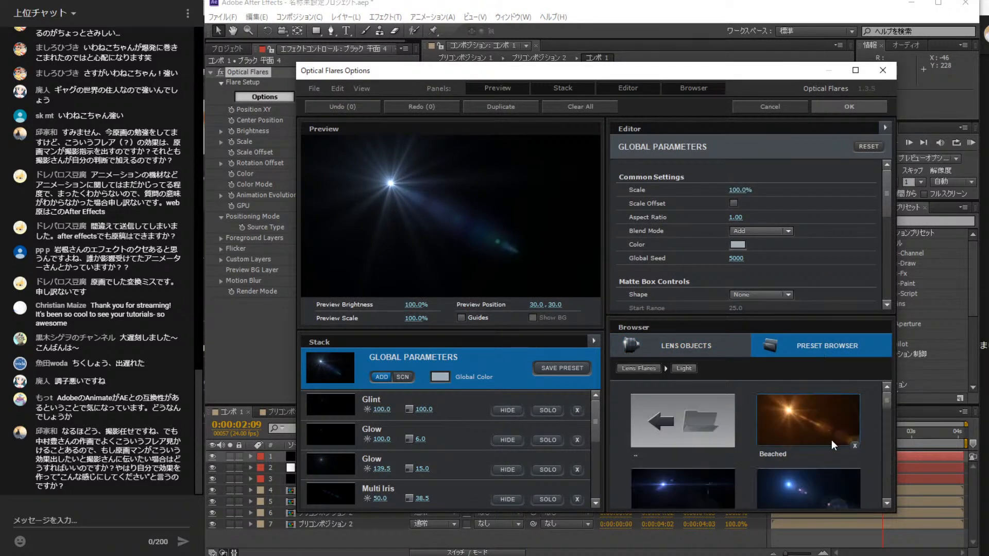
{"action": "left_click_drag", "start_coordinate": [888, 400], "coordinate": [899, 479]}
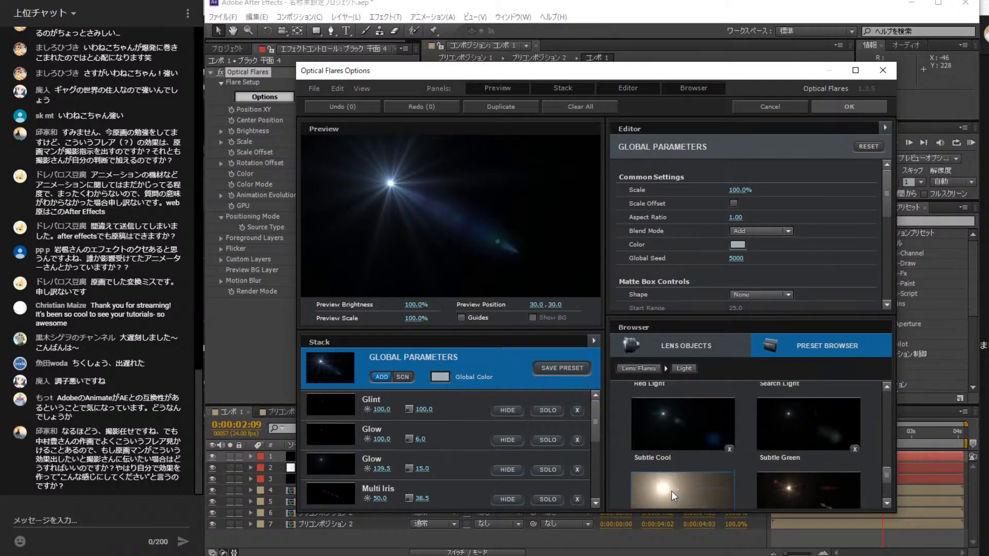
{"action": "left_click", "coordinate": [671, 491]}
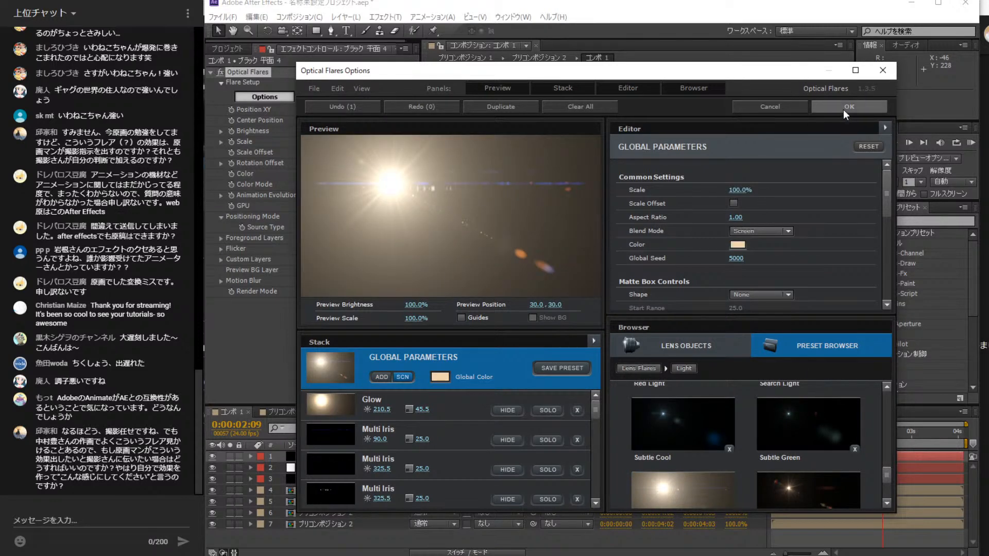
{"action": "left_click", "coordinate": [844, 108]}
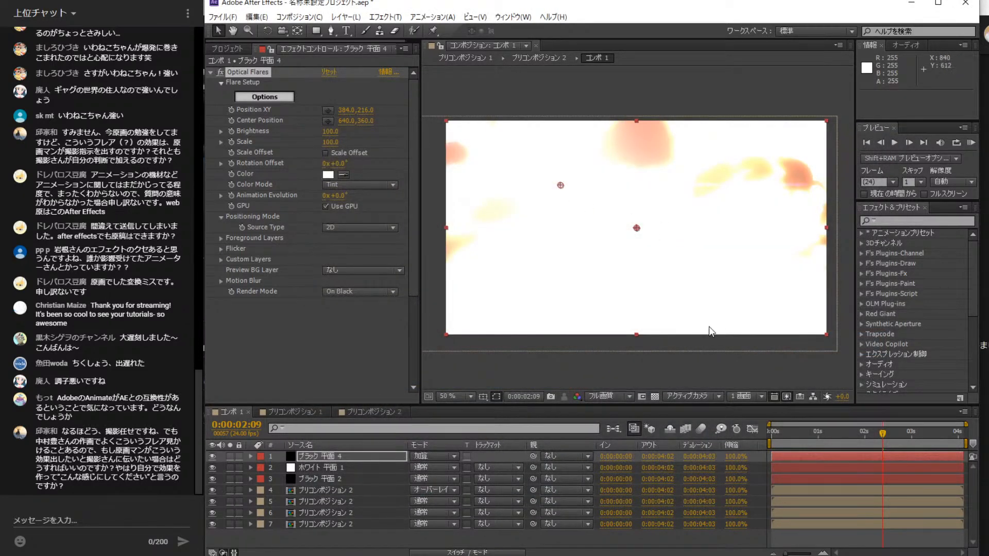
- At the last frame, move the flare's Position XY to about 302, 492 and lower the opacity of ブラック 平面 4 to 12%
{"action": "left_click", "coordinate": [921, 142]}
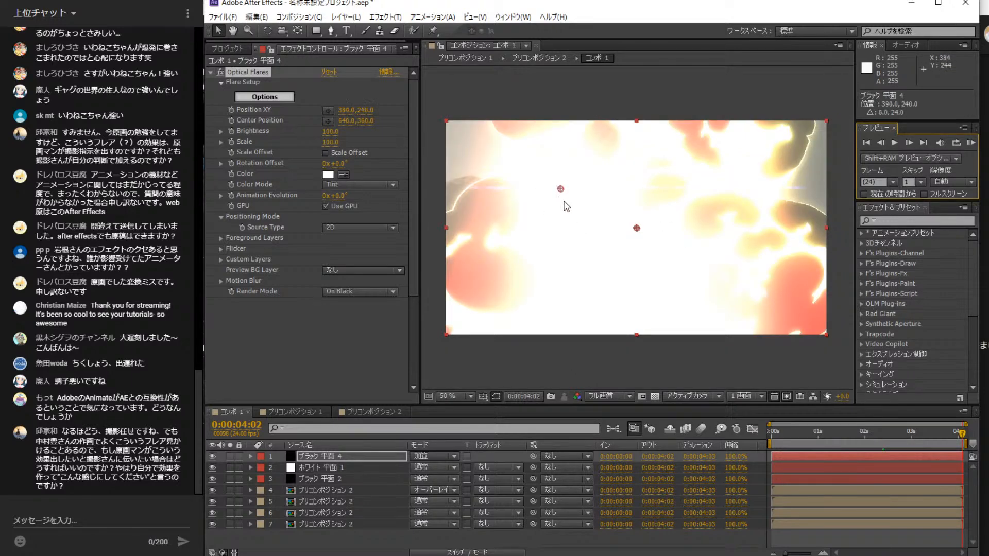
{"action": "left_click_drag", "start_coordinate": [566, 206], "coordinate": [537, 267]}
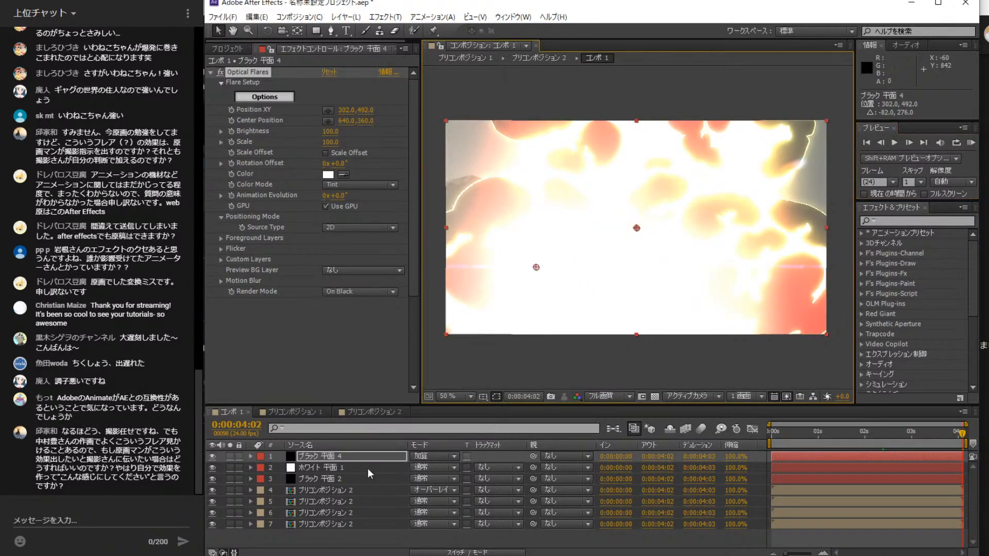
{"action": "left_click", "coordinate": [351, 455]}
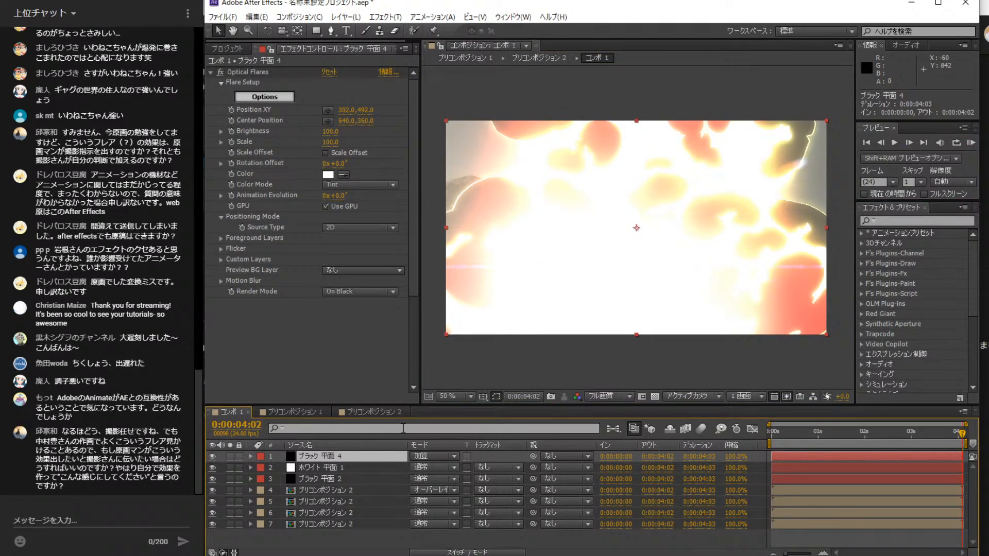
{"action": "left_click", "coordinate": [250, 456]}
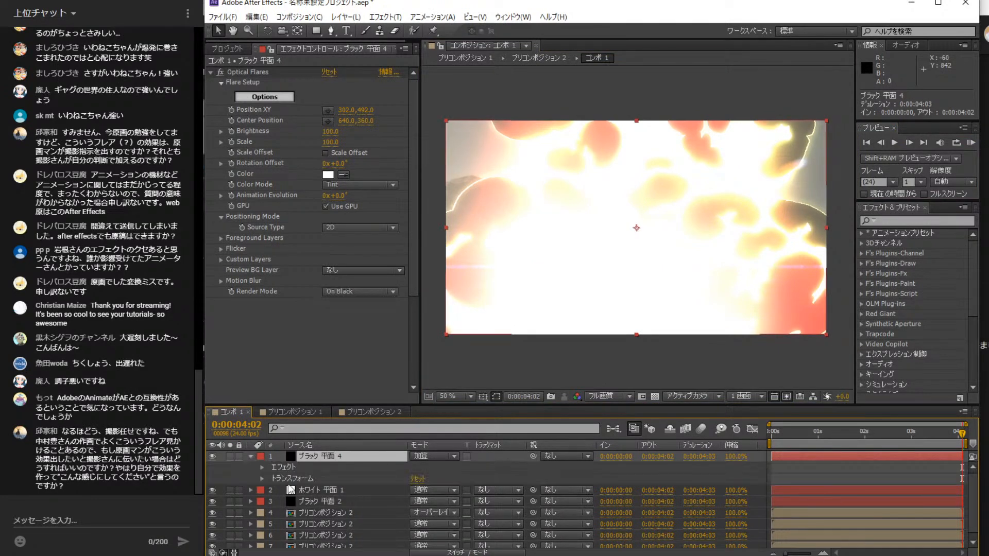
{"action": "left_click", "coordinate": [262, 477]}
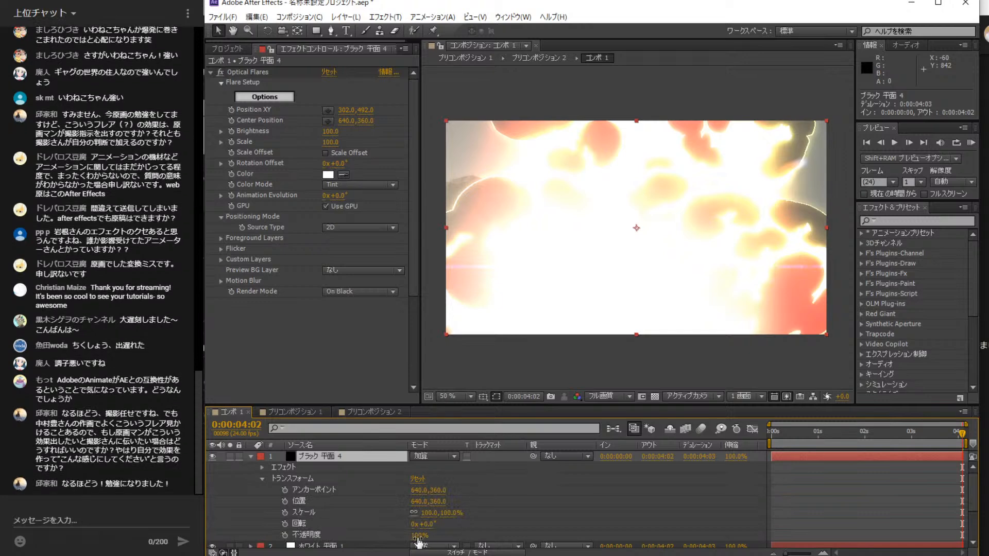
{"action": "left_click_drag", "start_coordinate": [423, 539], "coordinate": [344, 531]}
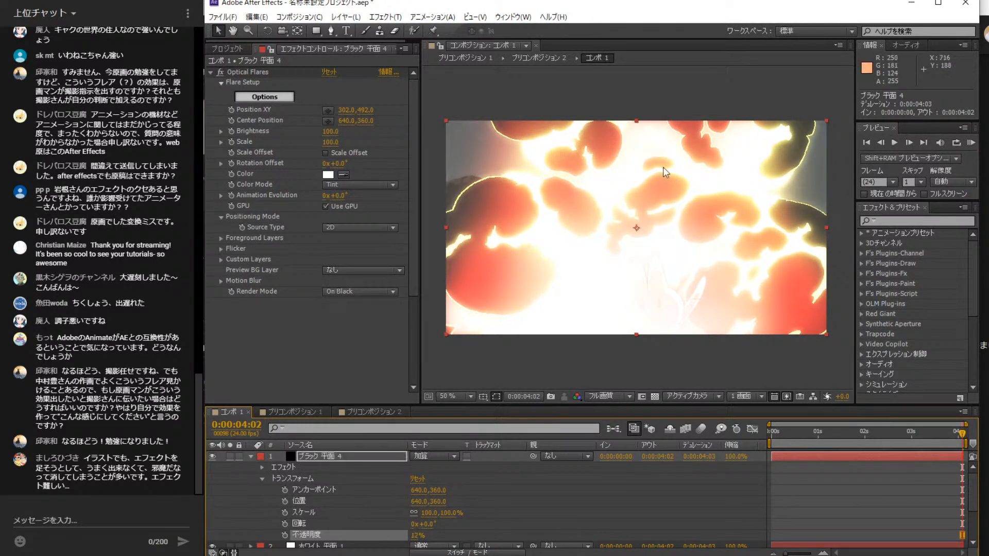
- Reposition the flare's Position XY to about 430, 654 and shift layer ブラック 平面 4 to about 710, 386
{"action": "left_click", "coordinate": [327, 121]}
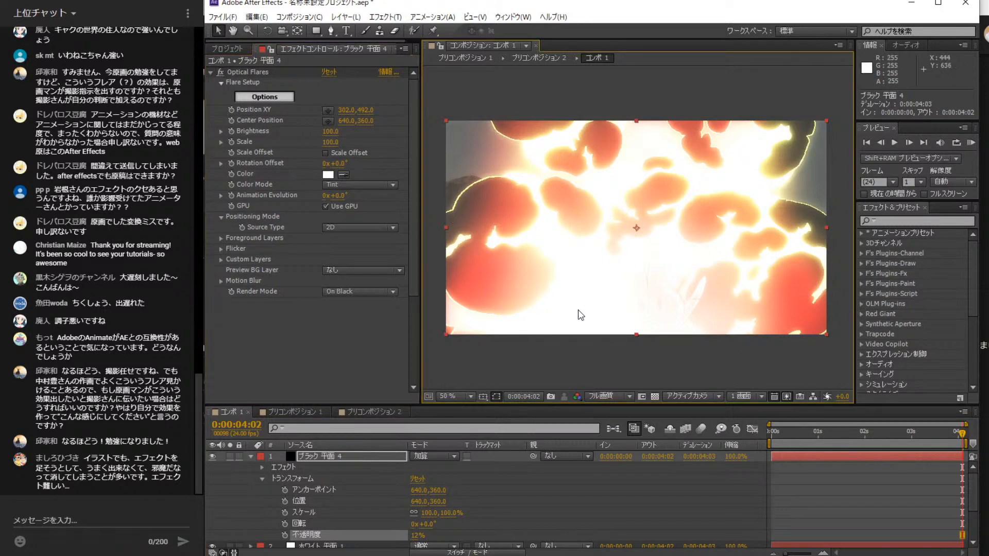
{"action": "left_click", "coordinate": [328, 110]}
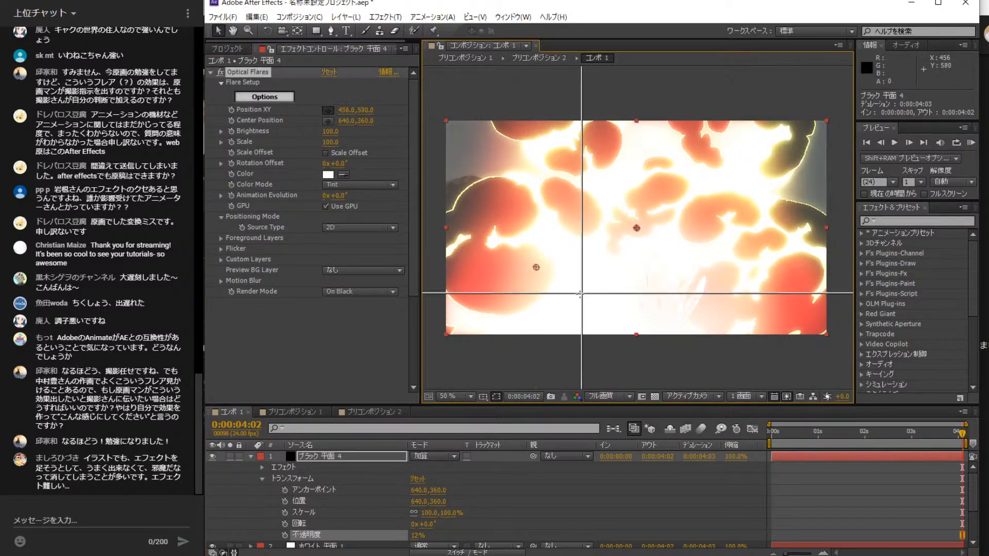
{"action": "left_click_drag", "start_coordinate": [571, 300], "coordinate": [586, 319]}
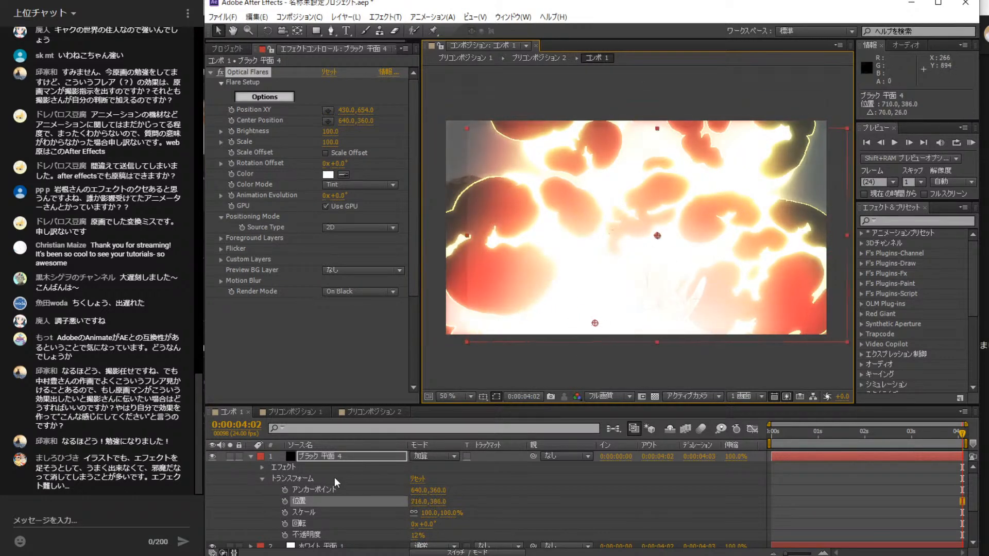
- Collapse the properties of the flare layer ブラック 平面 4 and delete the layer from コンポ 1
{"action": "left_click", "coordinate": [251, 457]}
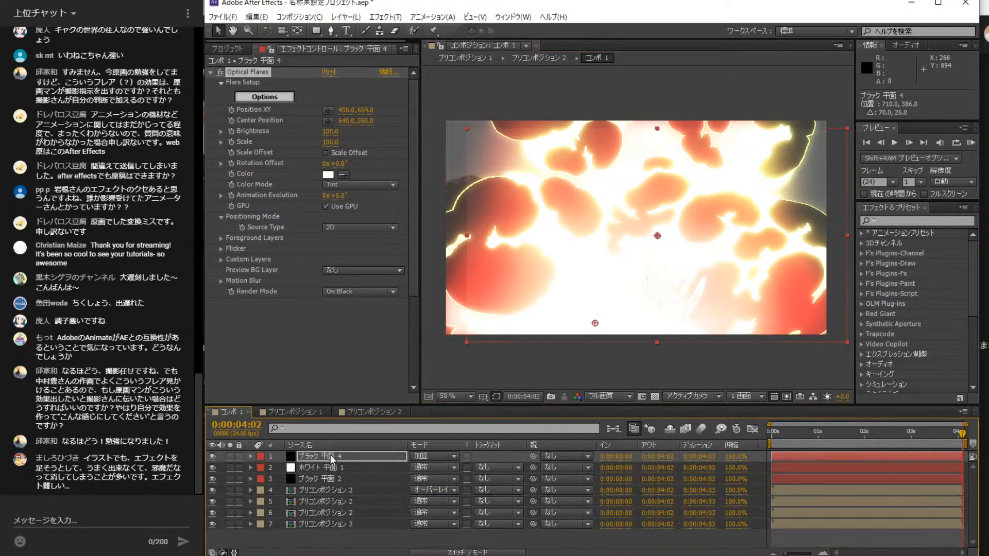
{"action": "left_click", "coordinate": [334, 456]}
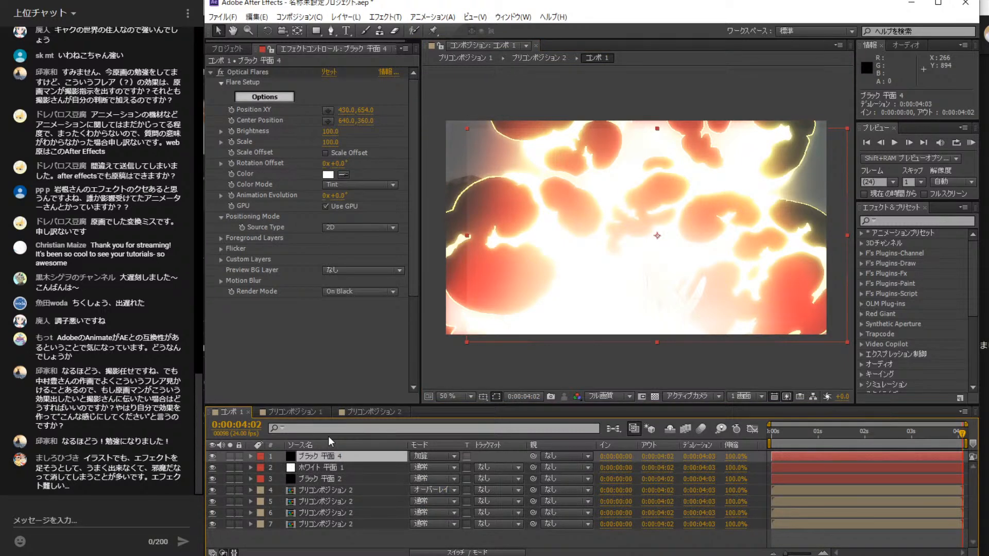
{"action": "key", "text": "Delete"}
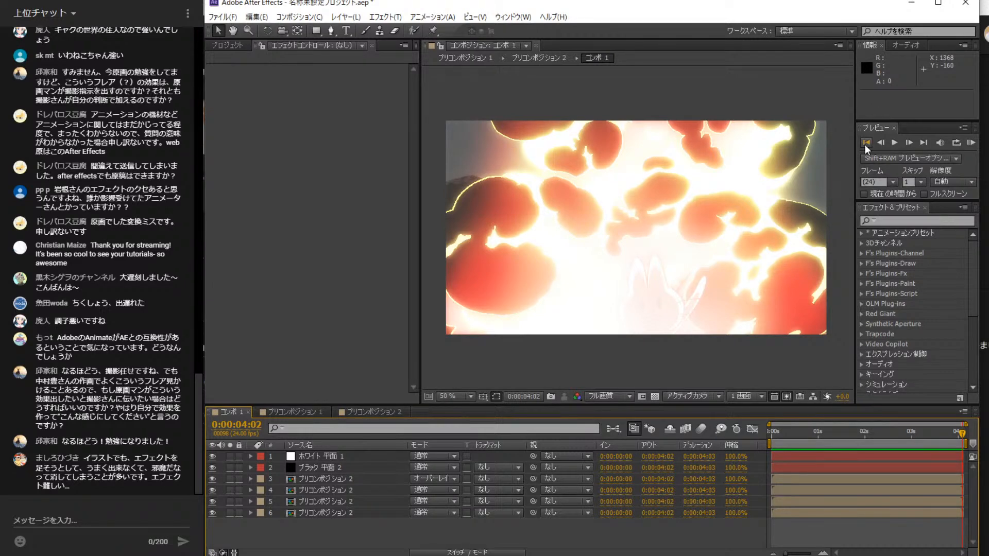
- Play コンポ 1 from the first frame without the flare layer, and switch to the screen-capture preview window
{"action": "left_click", "coordinate": [866, 143]}
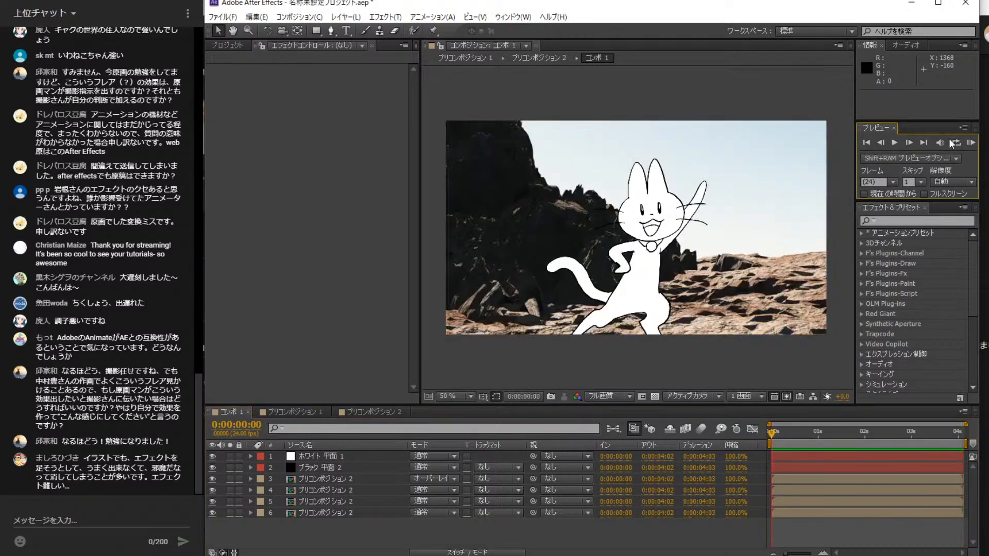
{"action": "left_click", "coordinate": [894, 144]}
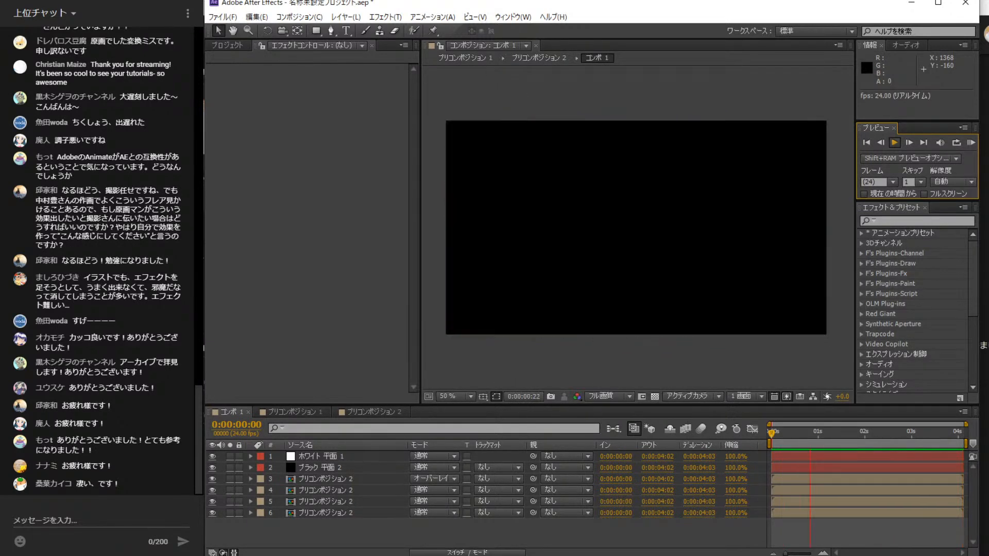
{"action": "key", "text": "alt+Tab"}
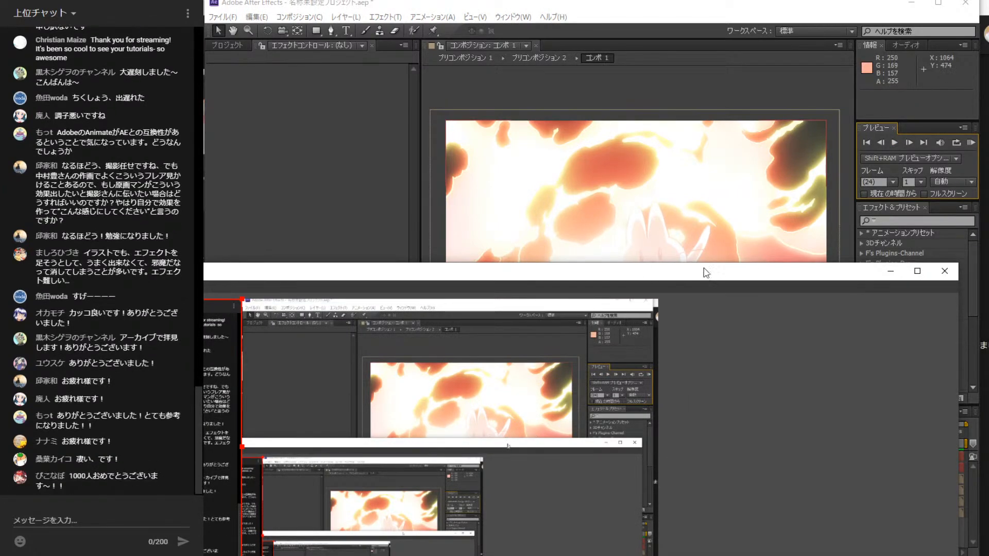